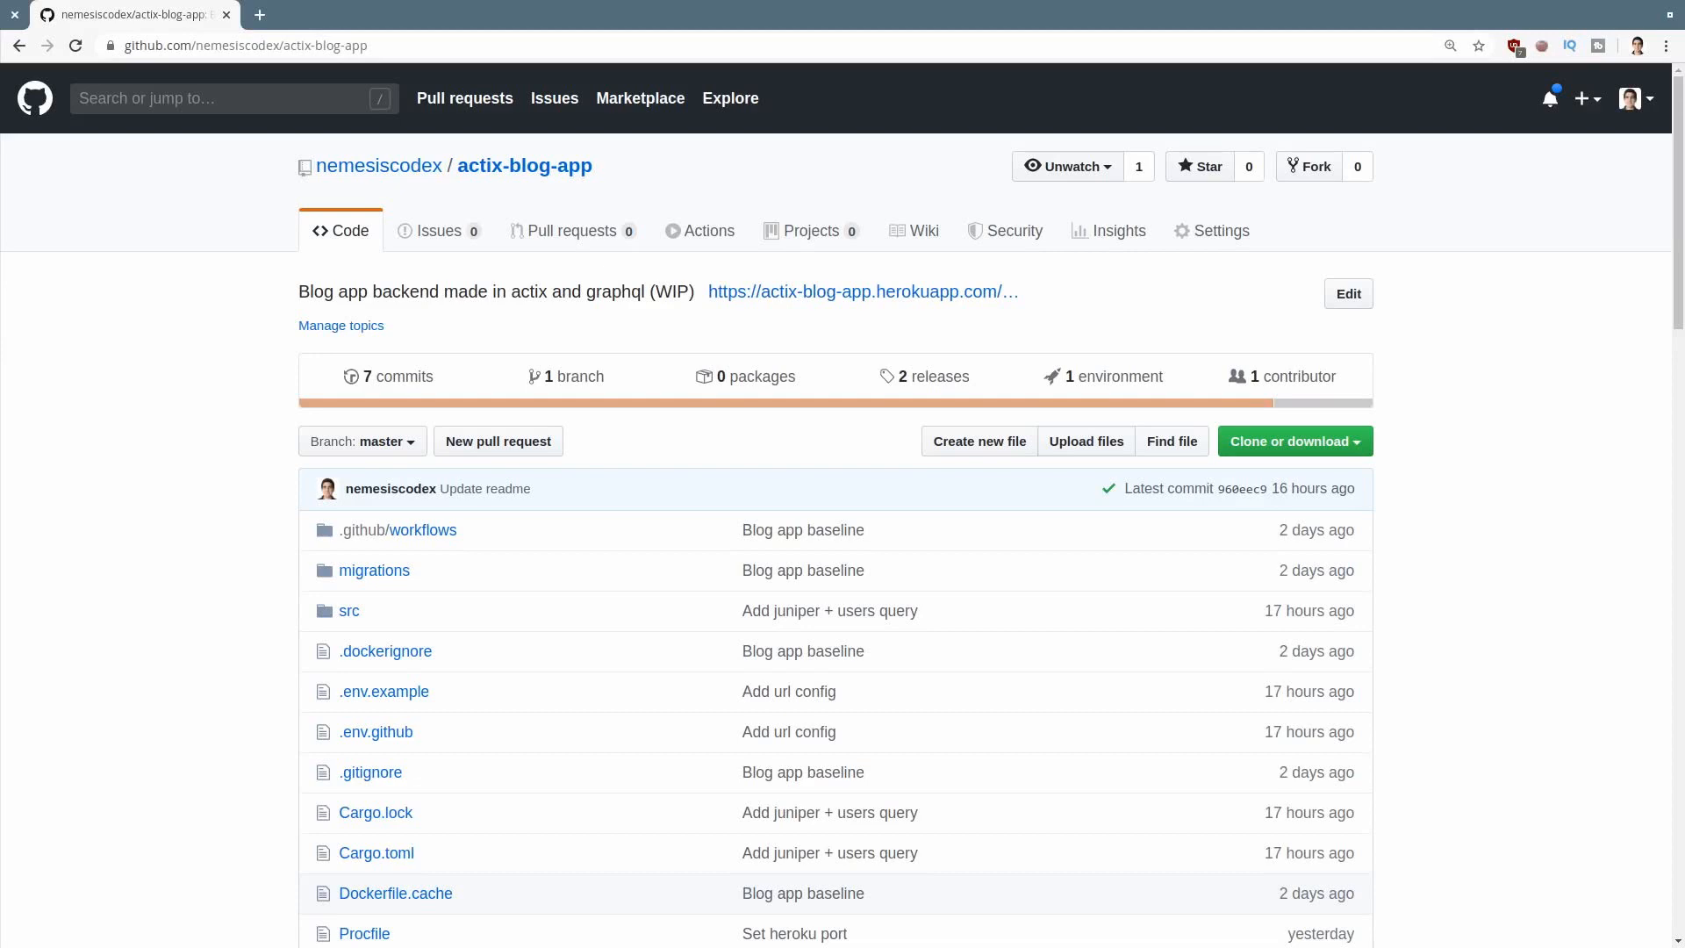
{"action": "scroll", "coordinate": [842, 526], "scroll_direction": "down", "scroll_amount": 5}
{"action": "scroll", "coordinate": [843, 527], "scroll_direction": "down", "scroll_amount": 5}
{"action": "scroll", "coordinate": [843, 526], "scroll_direction": "down", "scroll_amount": 3}
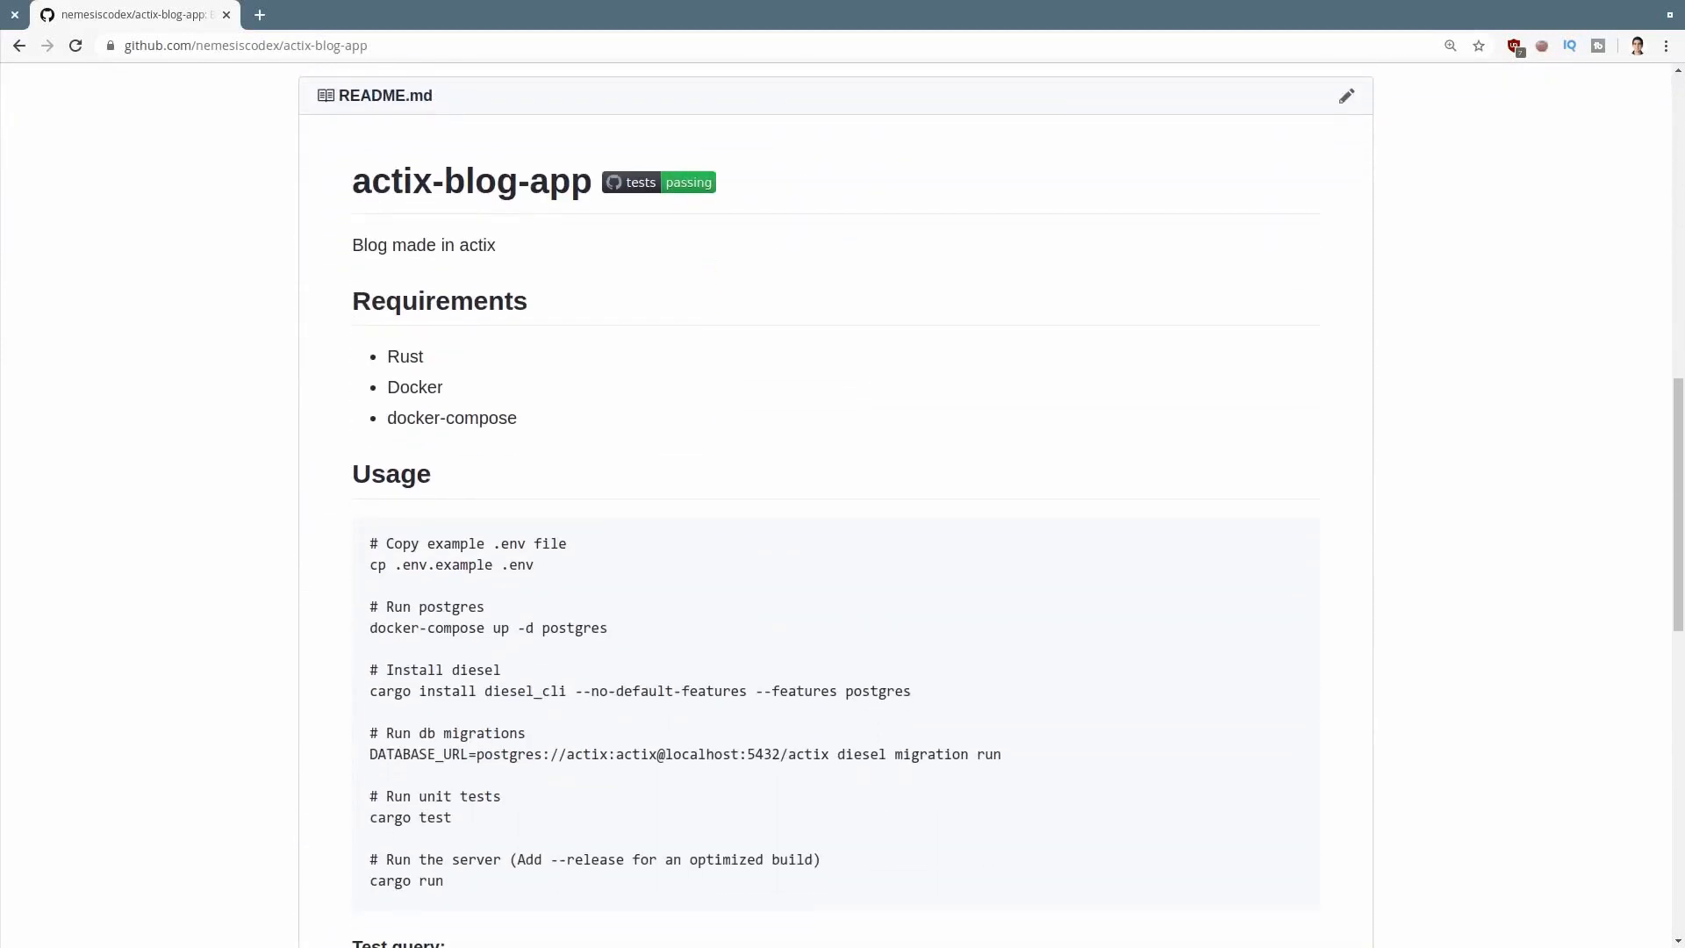
{"action": "scroll", "coordinate": [842, 527], "scroll_direction": "down", "scroll_amount": 6}
{"action": "scroll", "coordinate": [843, 526], "scroll_direction": "down", "scroll_amount": 3}
{"action": "scroll", "coordinate": [843, 528], "scroll_direction": "down", "scroll_amount": 1}
{"action": "scroll", "coordinate": [843, 528], "scroll_direction": "down", "scroll_amount": 1}
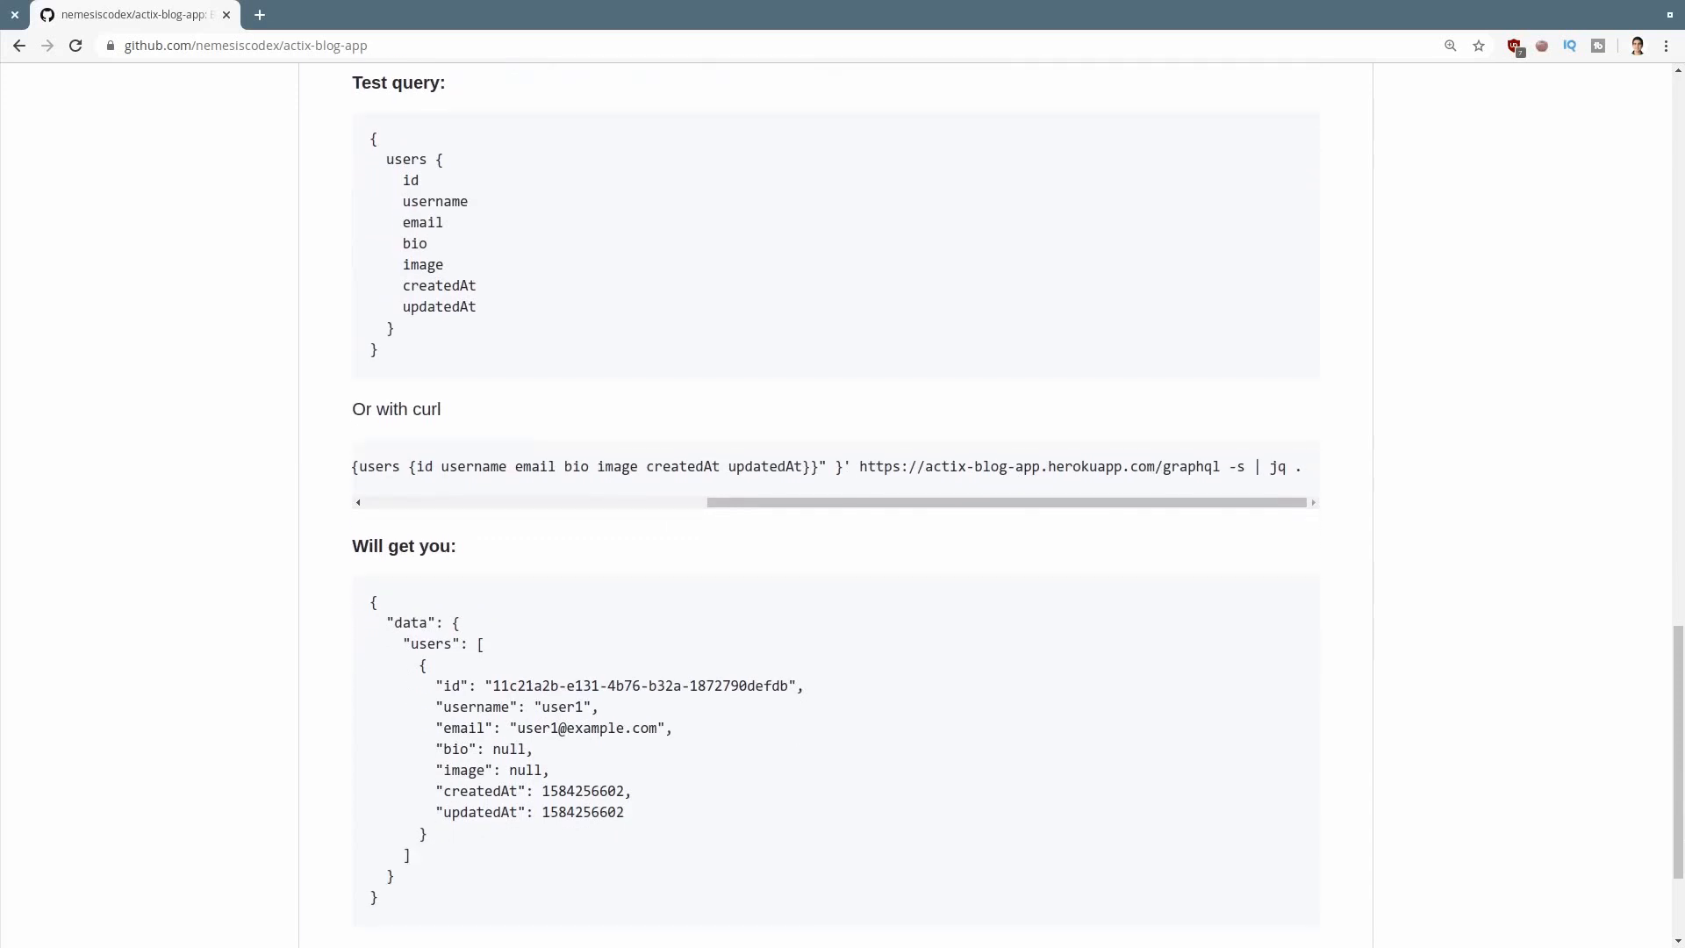
{"action": "scroll", "coordinate": [842, 527], "scroll_direction": "down", "scroll_amount": 1}
{"action": "scroll", "coordinate": [843, 526], "scroll_direction": "down", "scroll_amount": 2}
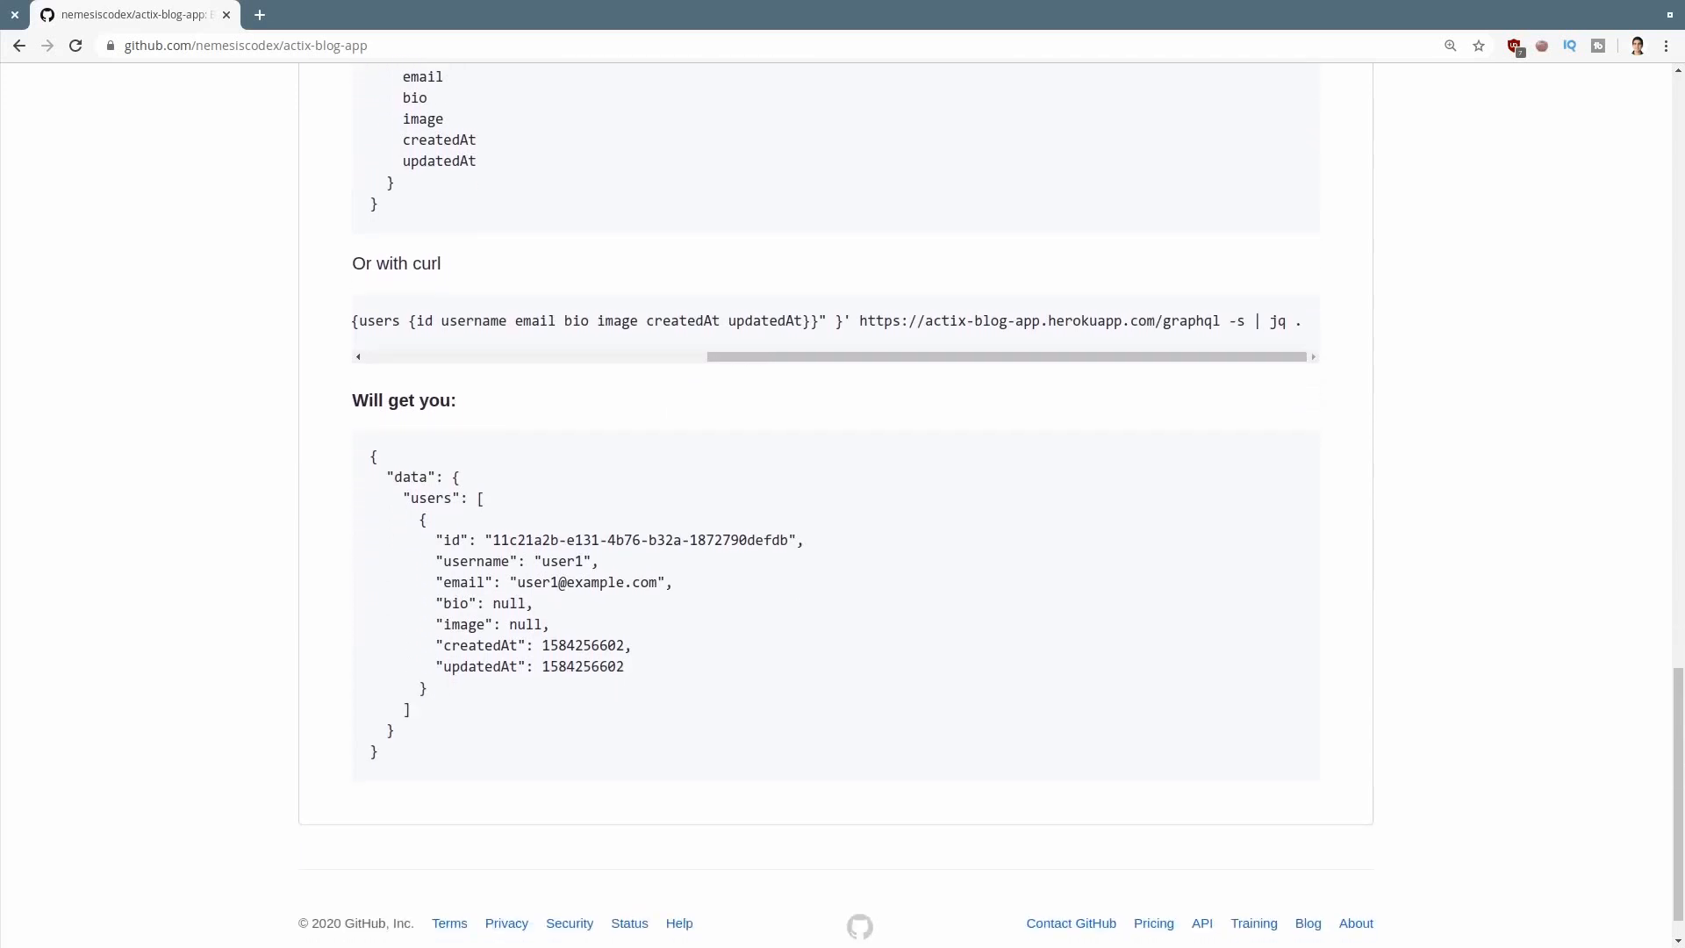
{"action": "scroll", "coordinate": [844, 527], "scroll_direction": "up", "scroll_amount": 2}
{"action": "scroll", "coordinate": [844, 527], "scroll_direction": "up", "scroll_amount": 8}
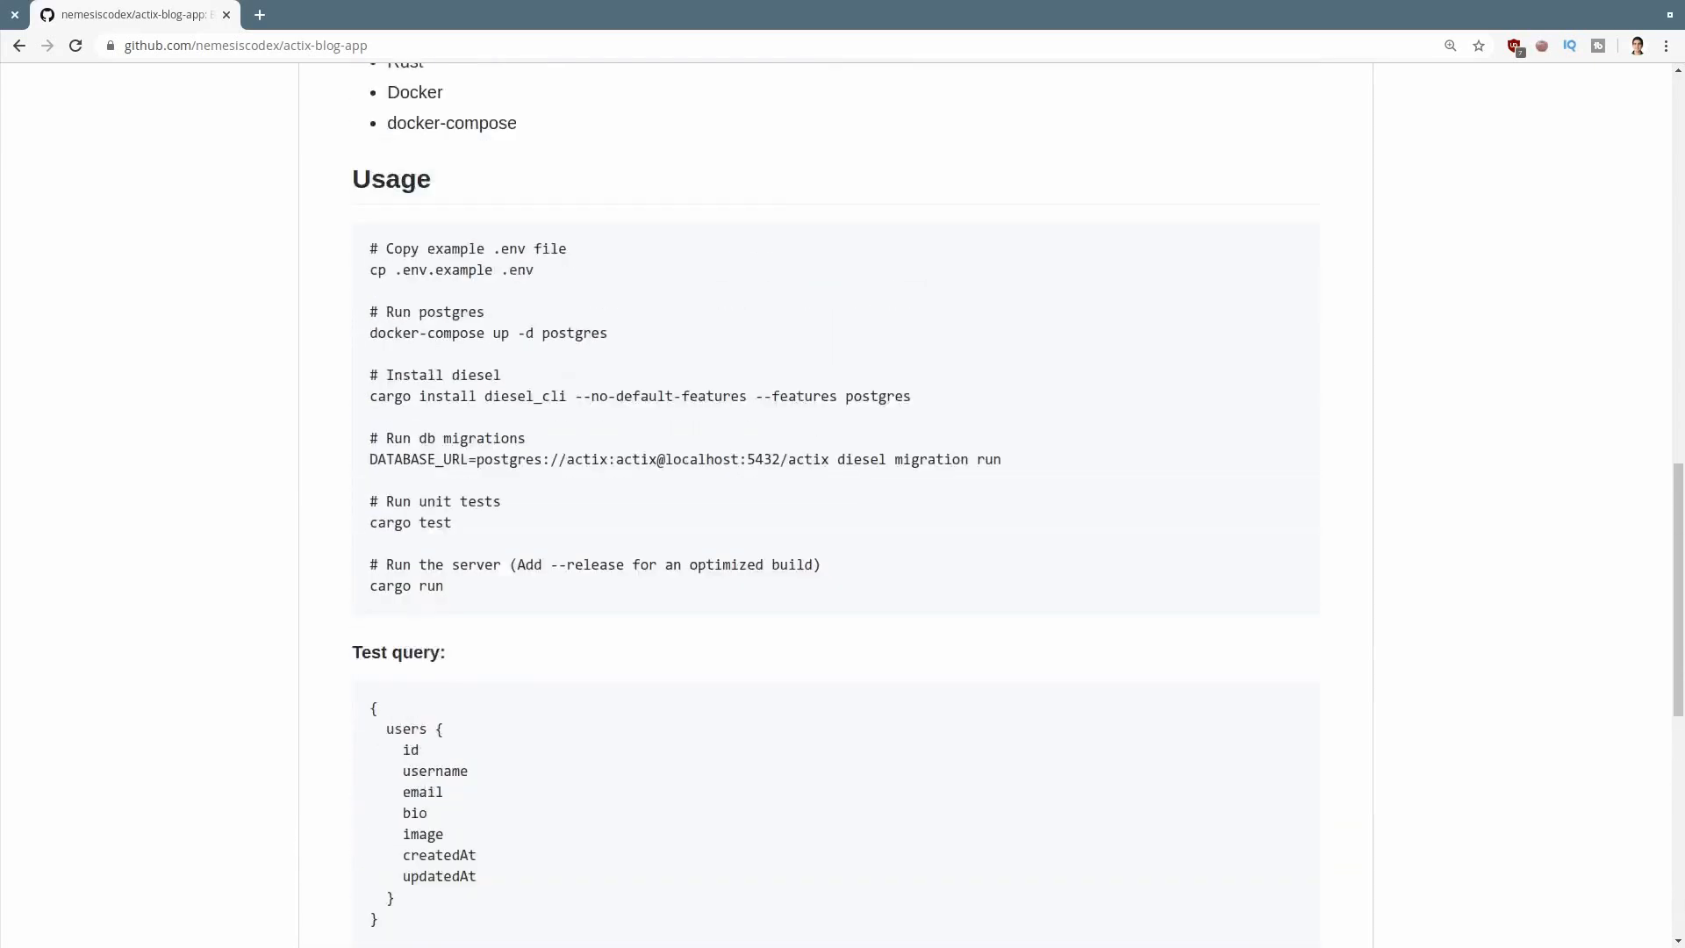
{"action": "scroll", "coordinate": [843, 528], "scroll_direction": "up", "scroll_amount": 8}
{"action": "scroll", "coordinate": [842, 527], "scroll_direction": "up", "scroll_amount": 5}
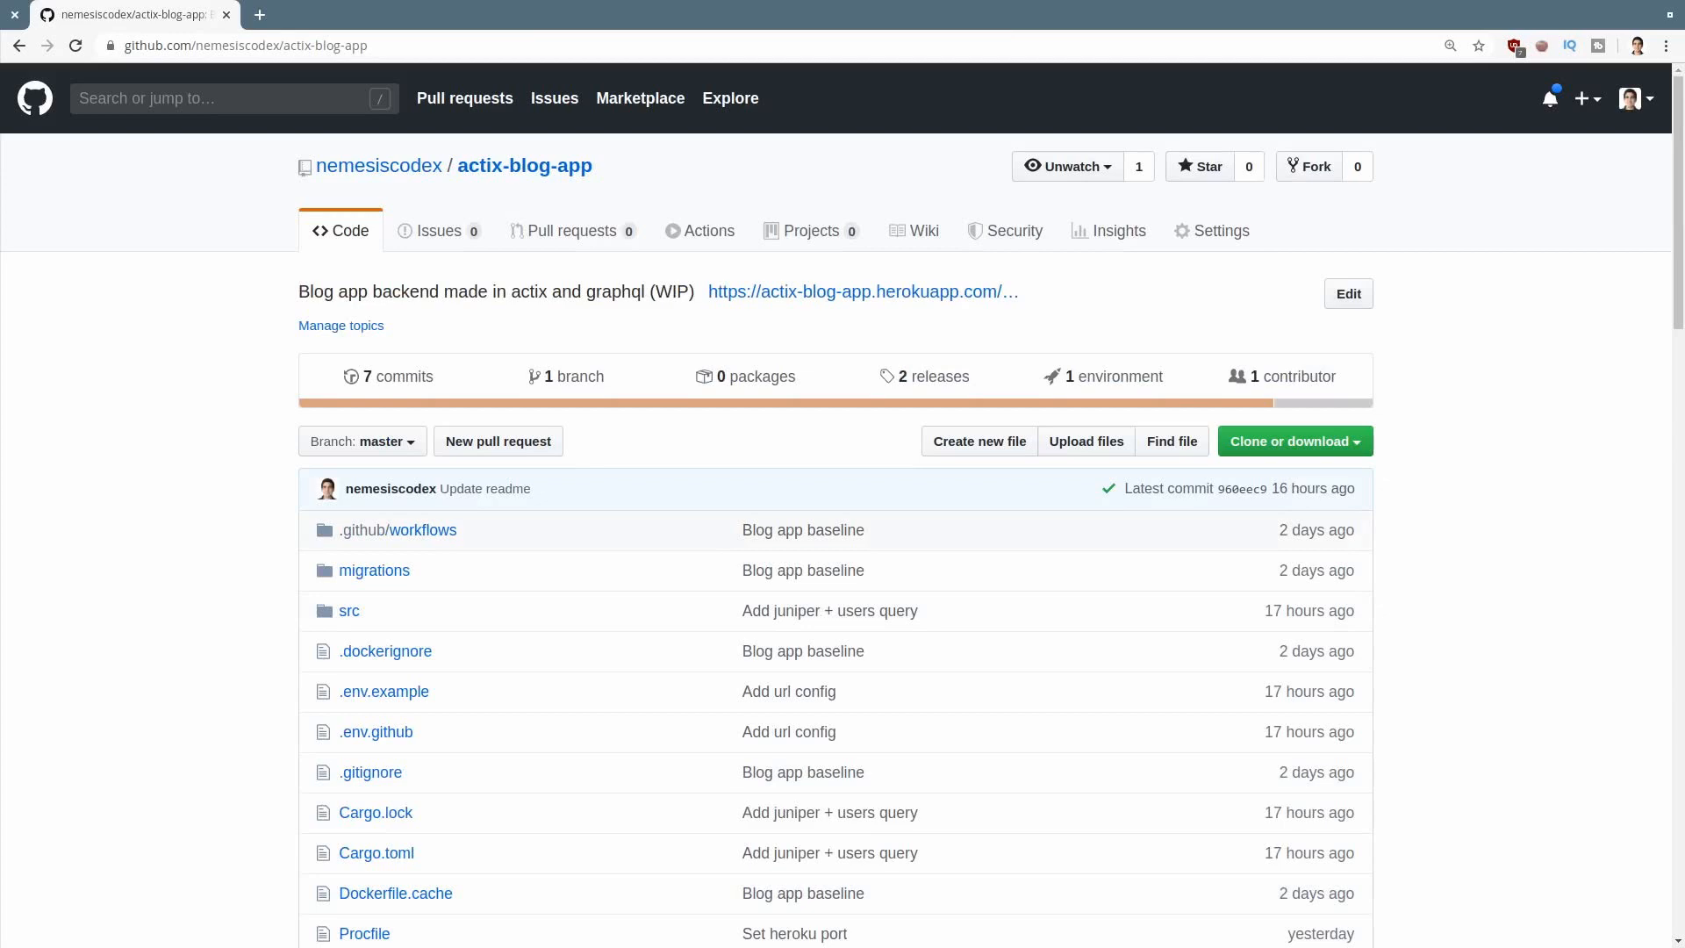
Open the deployed GraphiQL app and run a users query returning id and username.
{"action": "left_click", "coordinate": [843, 291]}
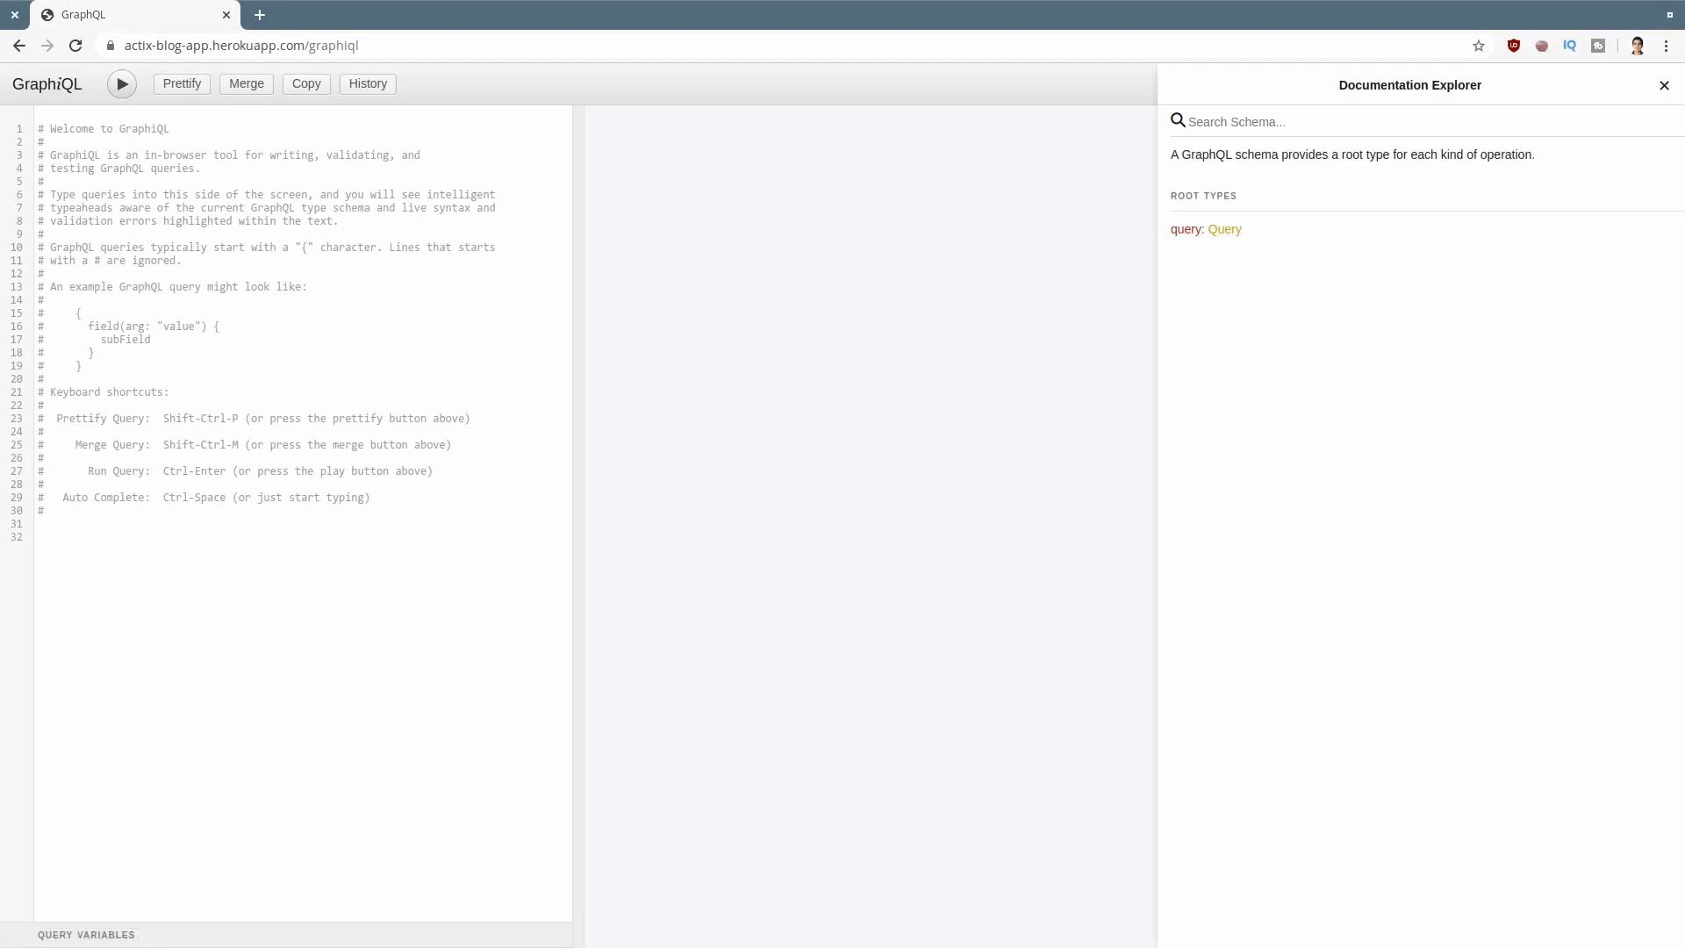
{"action": "type", "text": "{"}
{"action": "key", "text": "Return"}
{"action": "type", "text": "sers {"}
{"action": "key", "text": "Return"}
{"action": "type", "text": "id,"}
{"action": "key", "text": "Return"}
{"action": "type", "text": "usern"}
{"action": "key", "text": "Return"}
{"action": "key", "text": "ctrl+Return"}
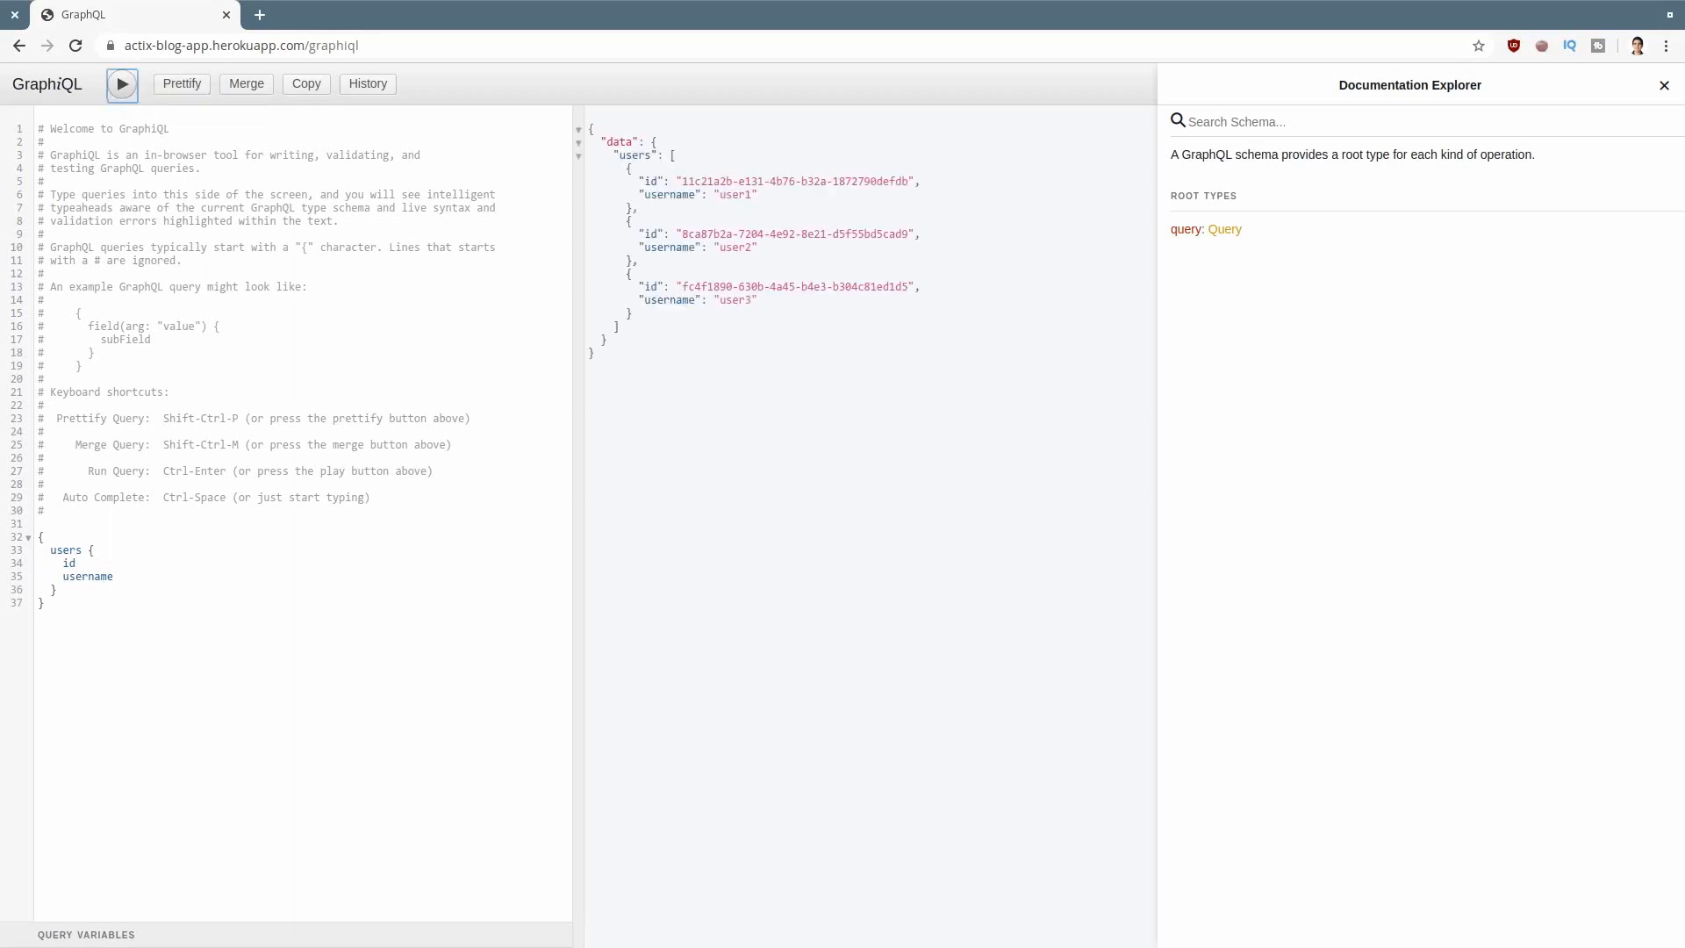
Extend the users query with email, bio, image, createdAt and updatedAt and rerun it.
{"action": "key", "text": "Return"}
{"action": "type", "text": "User"}
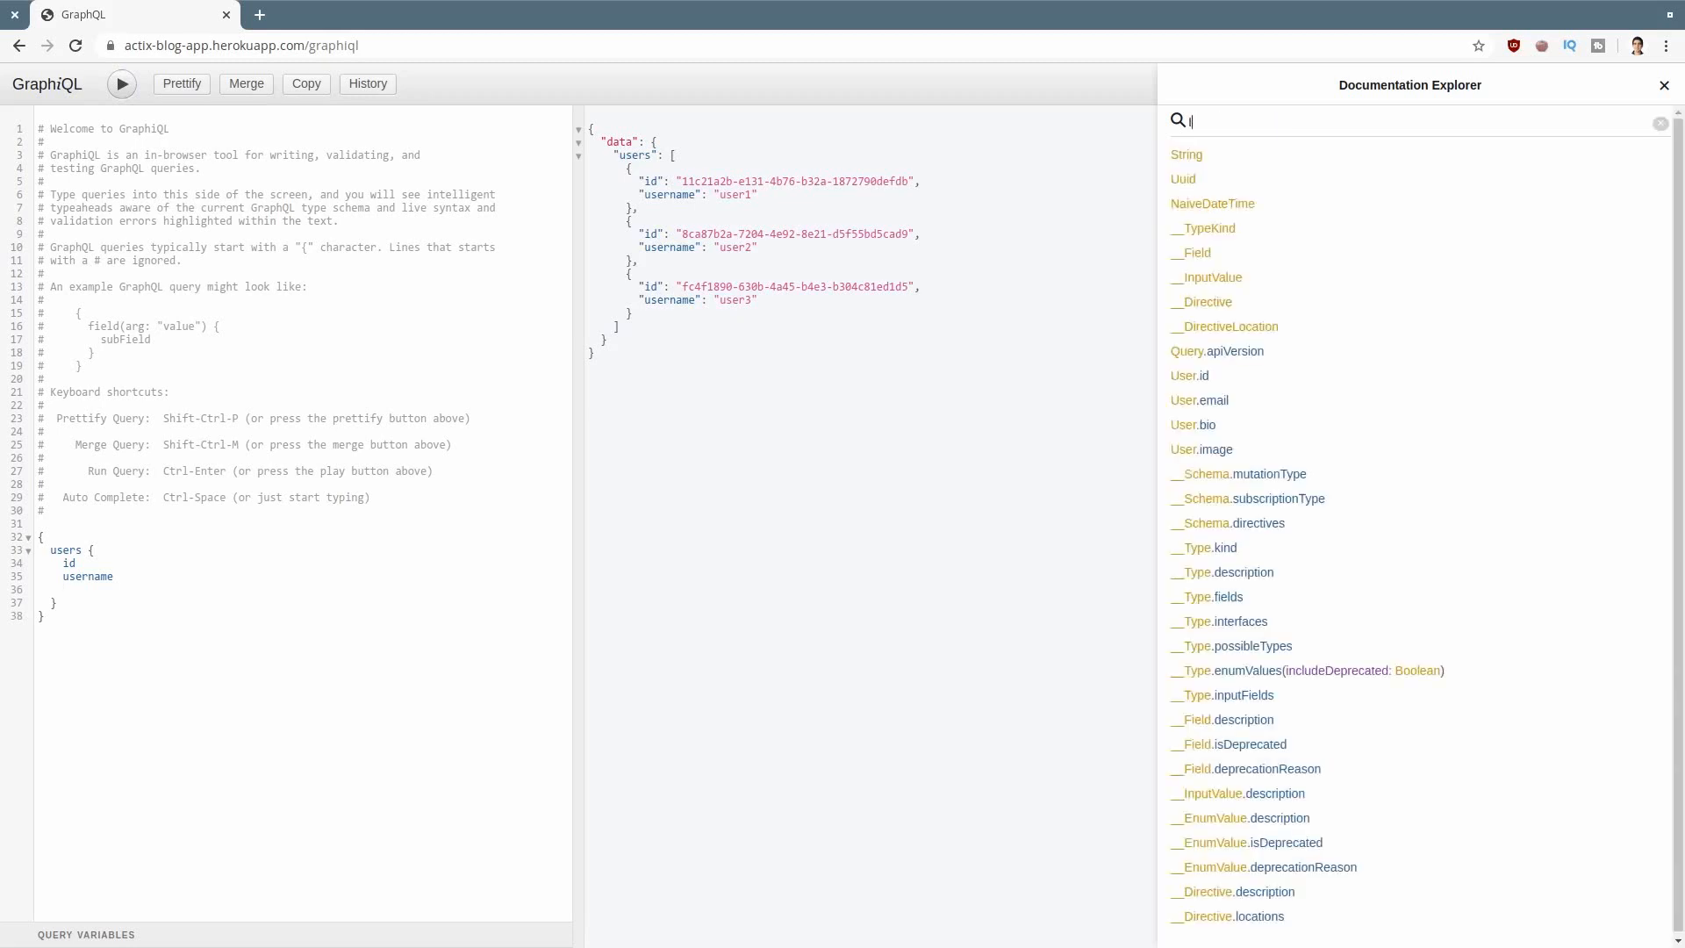
{"action": "key", "text": "Return"}
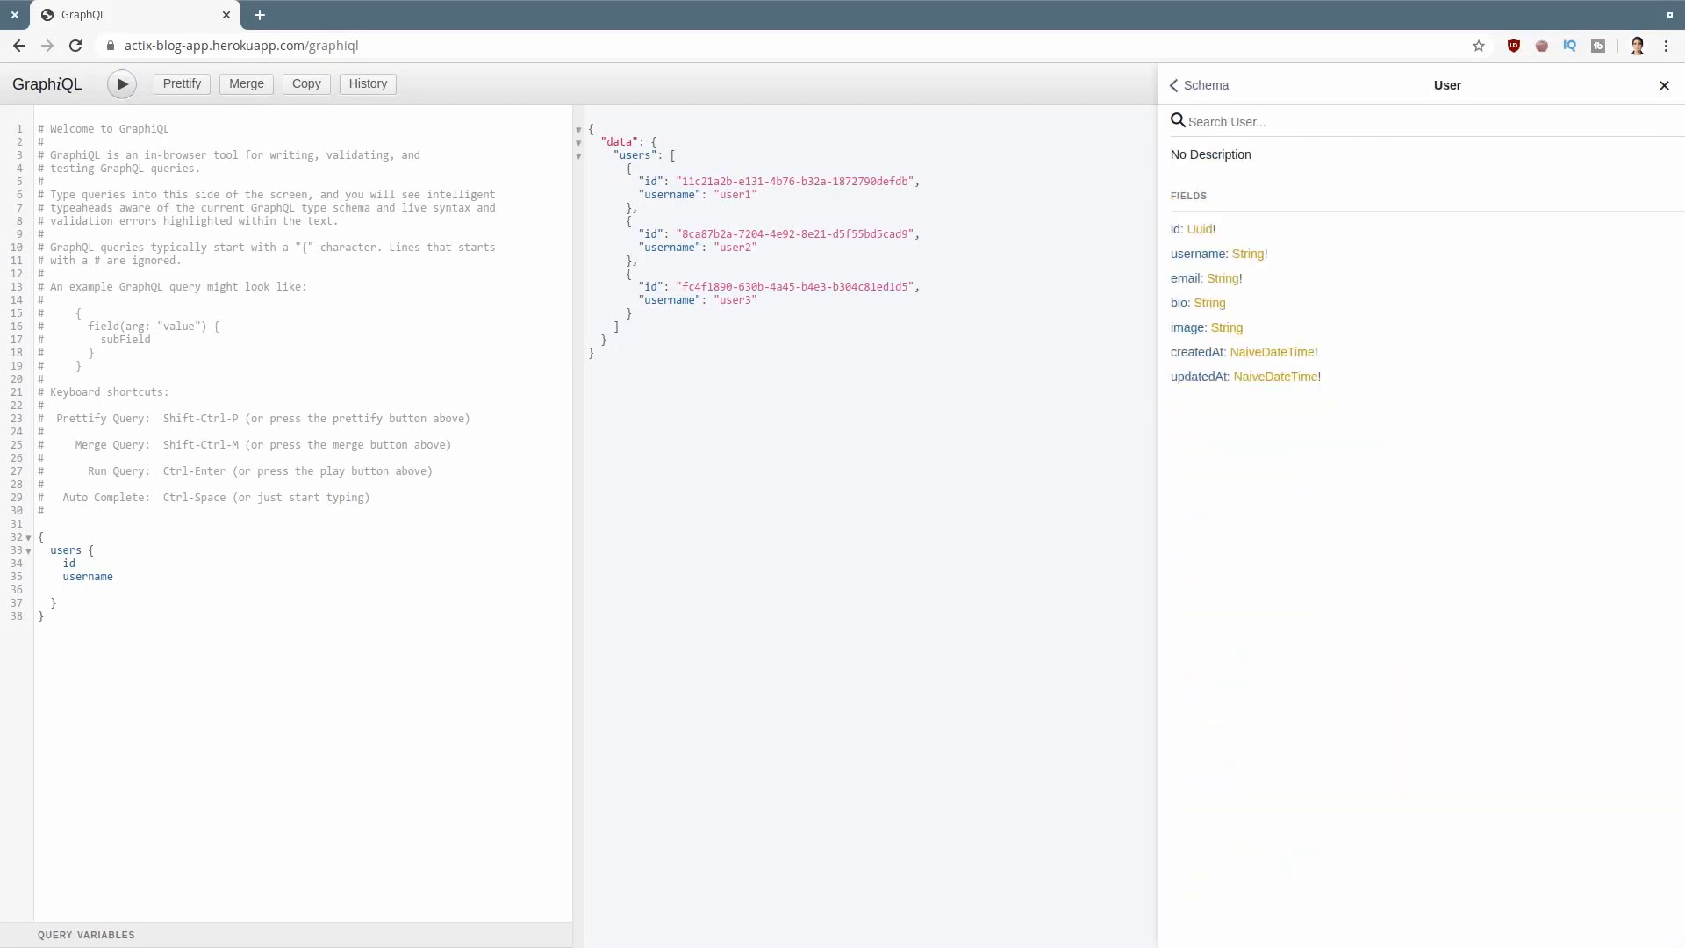
{"action": "key", "text": "Return"}
{"action": "type", "text": "email"}
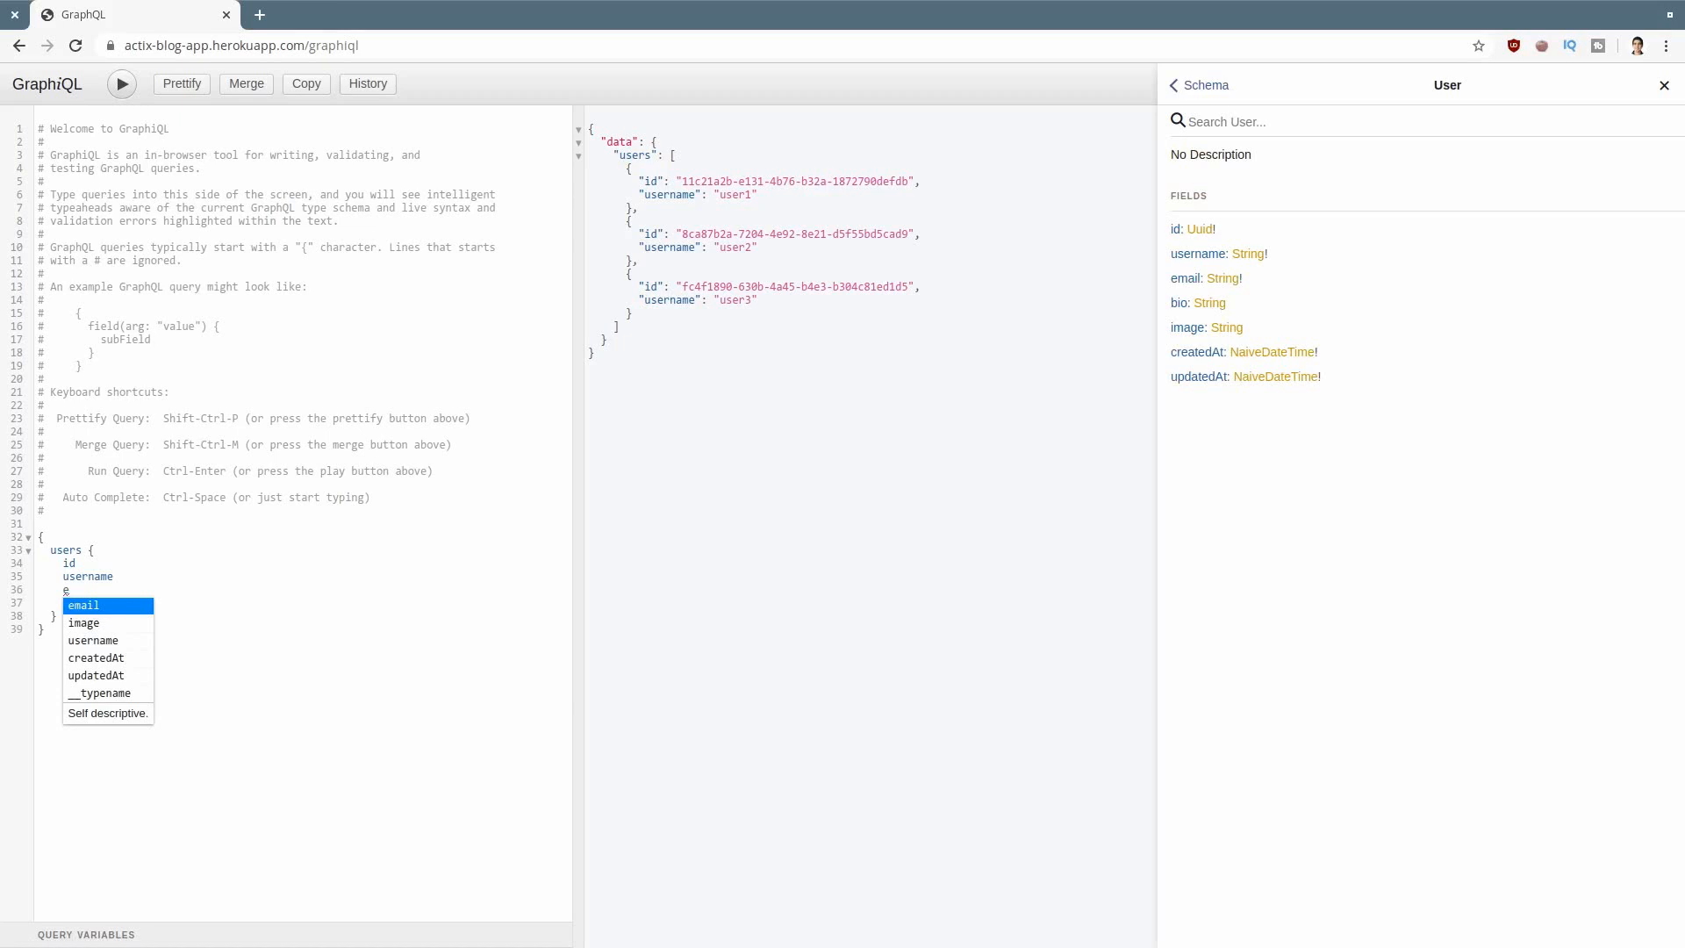
{"action": "key", "text": "Return"}
{"action": "type", "text": "bio"}
{"action": "key", "text": "Return"}
{"action": "type", "text": "image"}
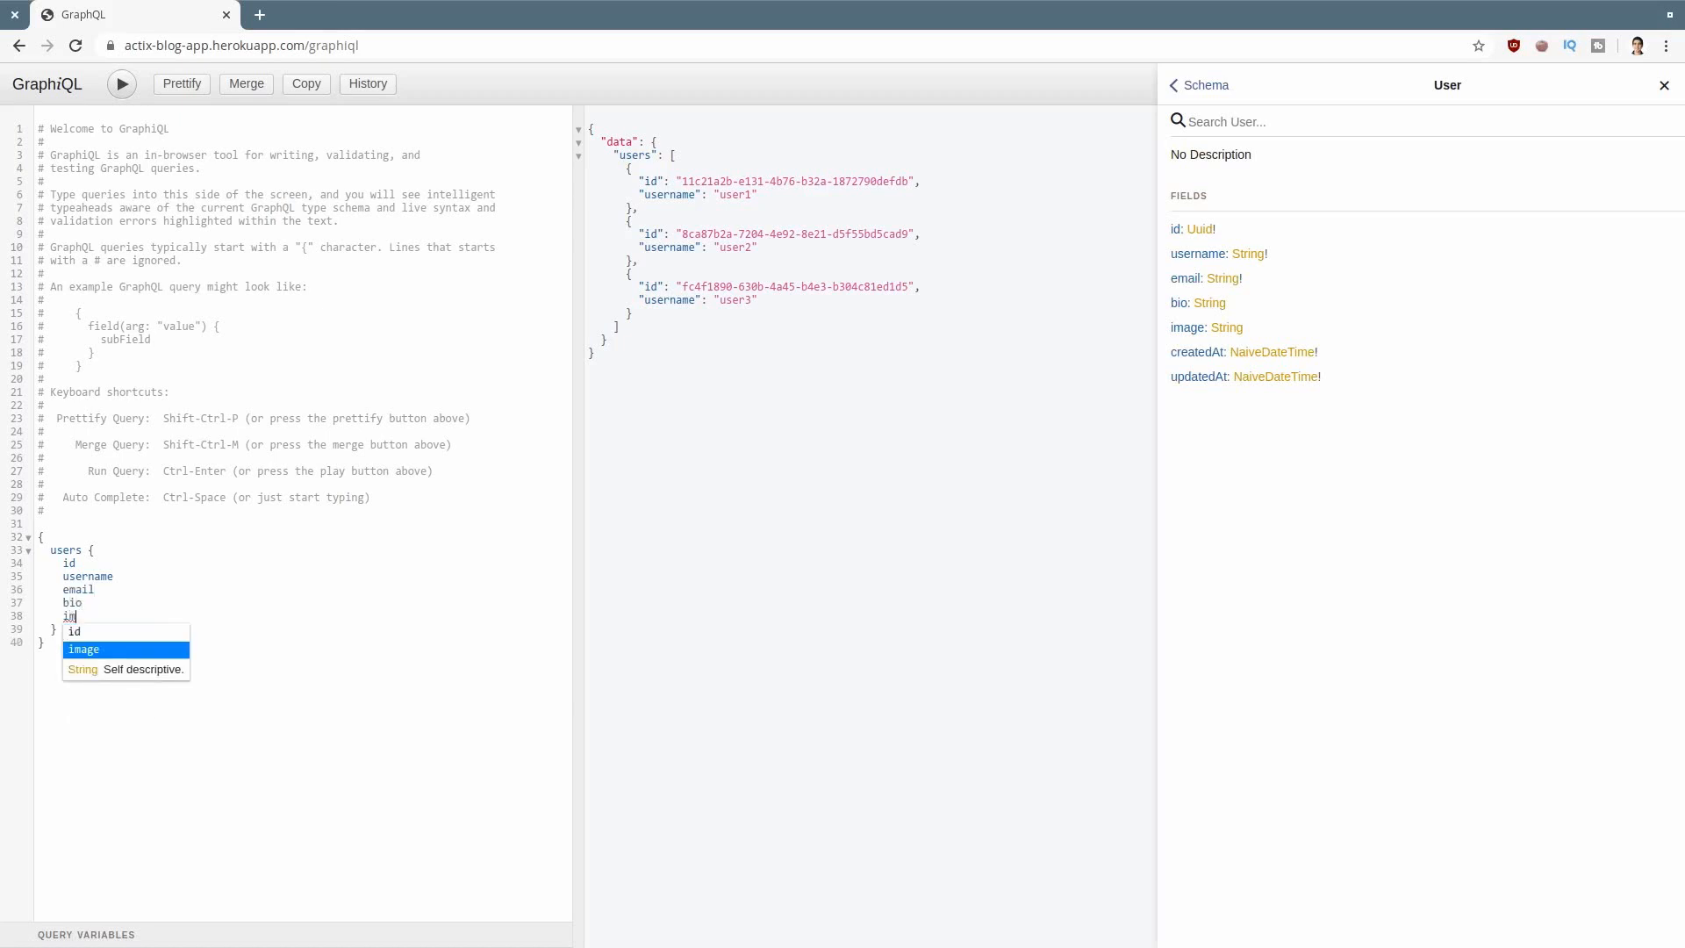
{"action": "key", "text": "Return"}
{"action": "type", "text": "createdAt"}
{"action": "key", "text": "Return"}
{"action": "type", "text": "updatedAt"}
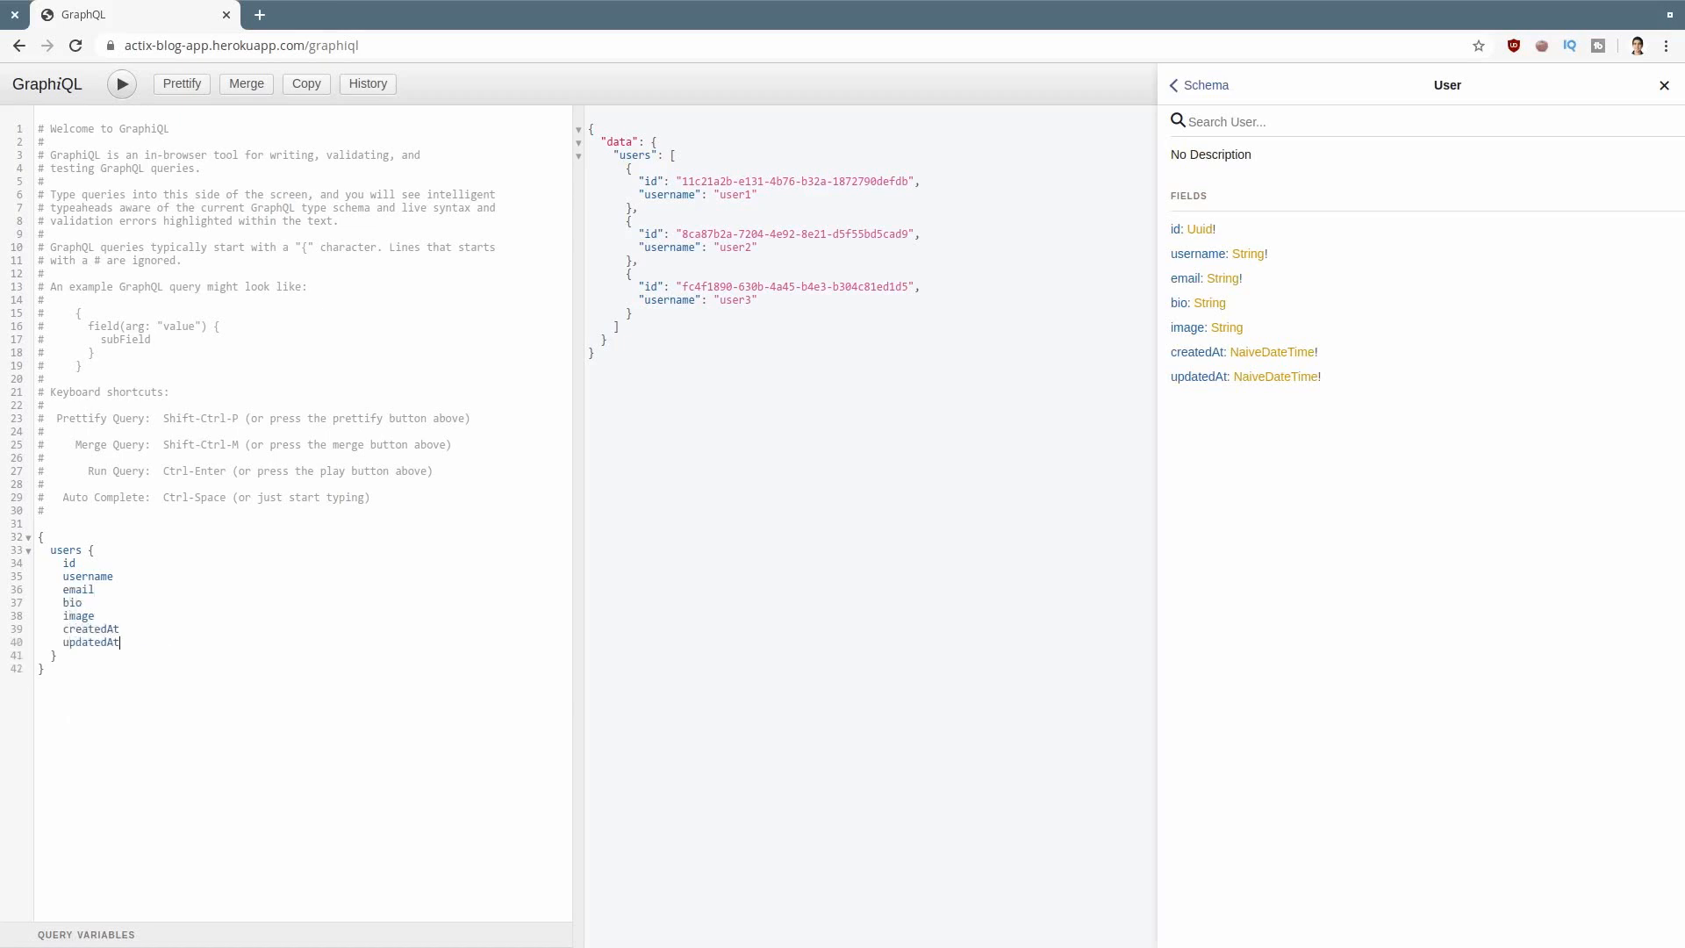
{"action": "key", "text": "ctrl+Return"}
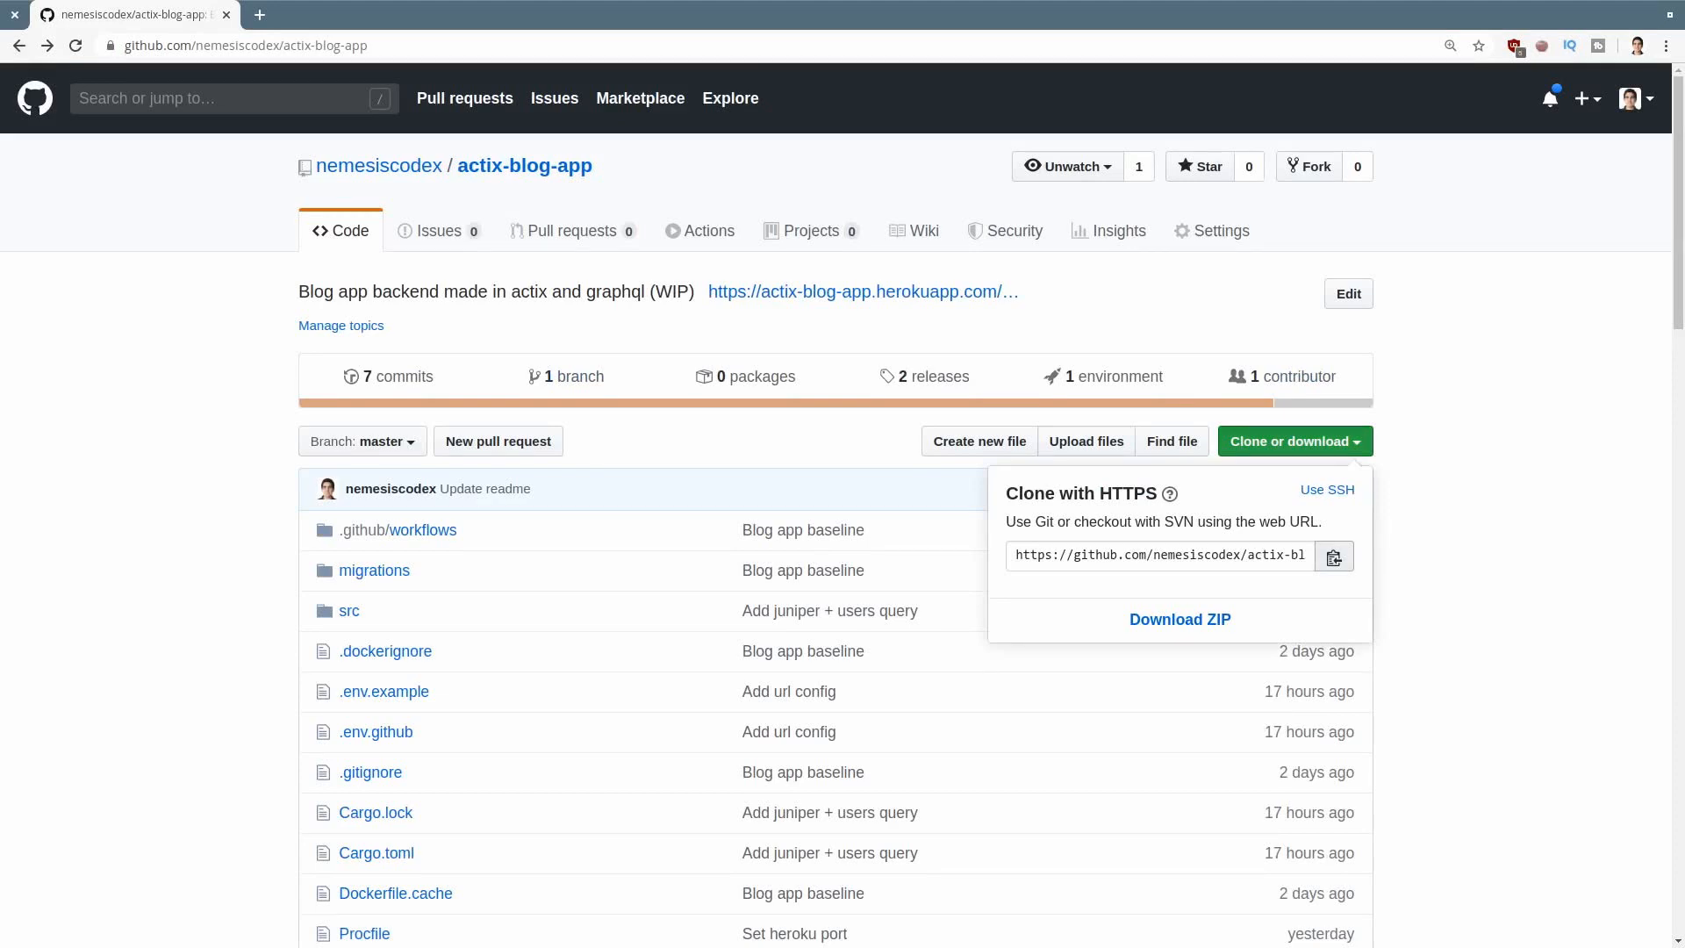
Clone actix-blog-app into the rust folder, enter it and list its tags.
{"action": "key", "text": "alt+Tab"}
{"action": "type", "text": "cd ru"}
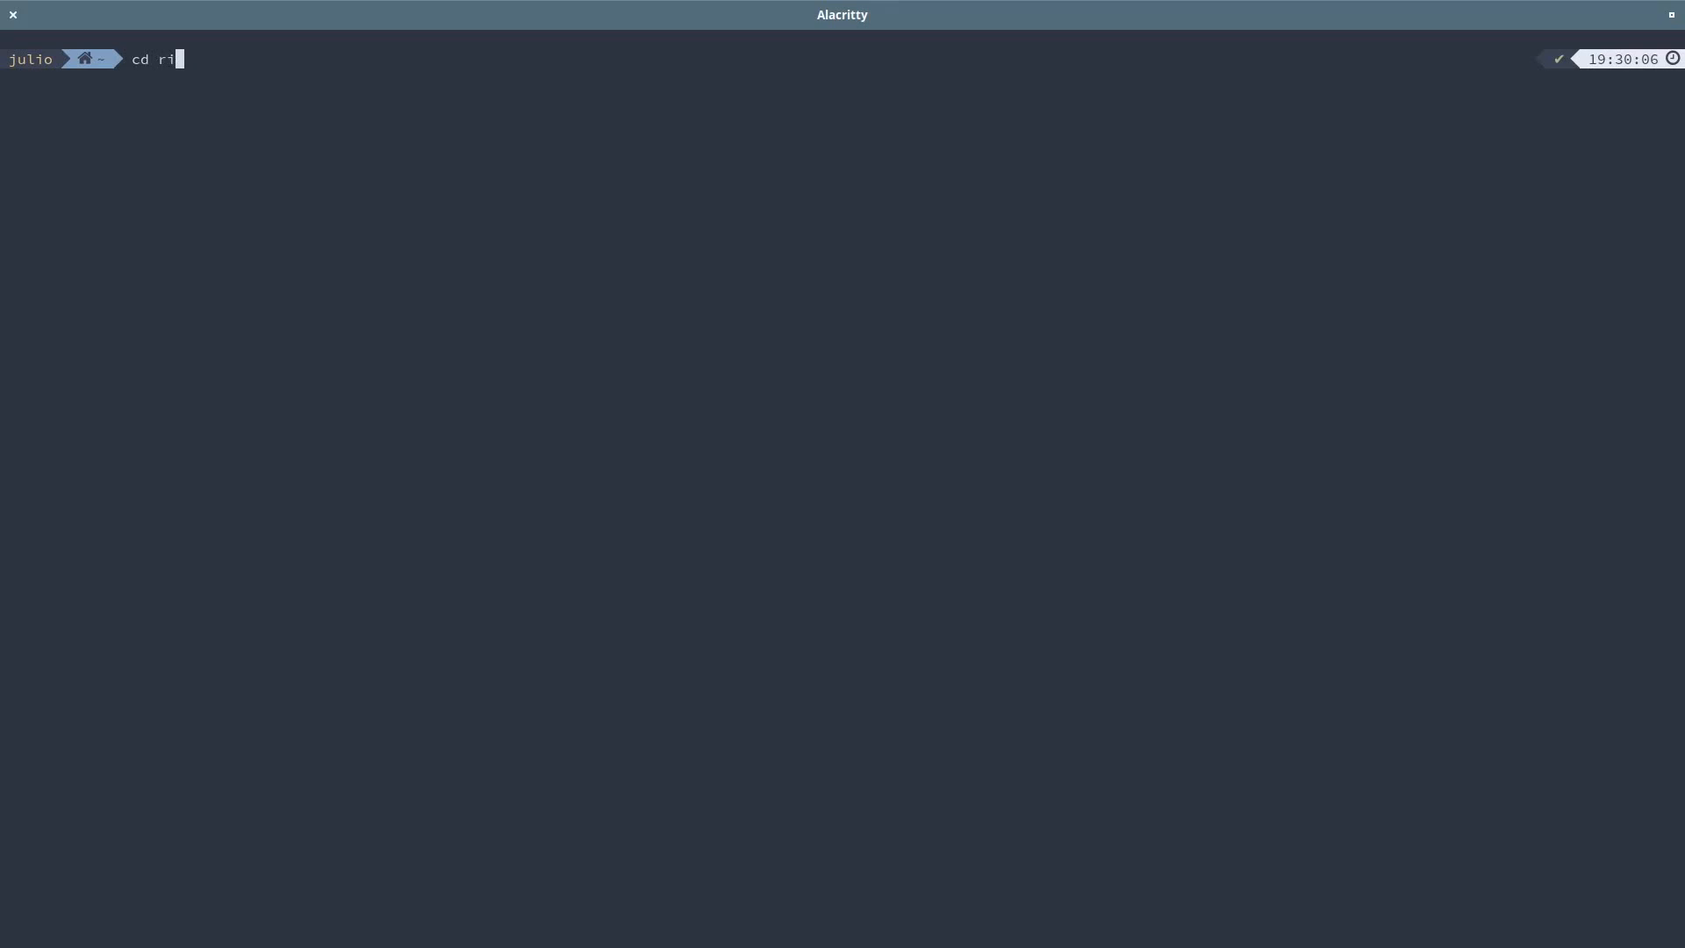
{"action": "type", "text": "st"}
{"action": "key", "text": "Return"}
{"action": "type", "text": "git clone"}
{"action": "type", "text": "https://github.com/nemesiscodex/actix-blog-app.git"}
{"action": "key", "text": "Return"}
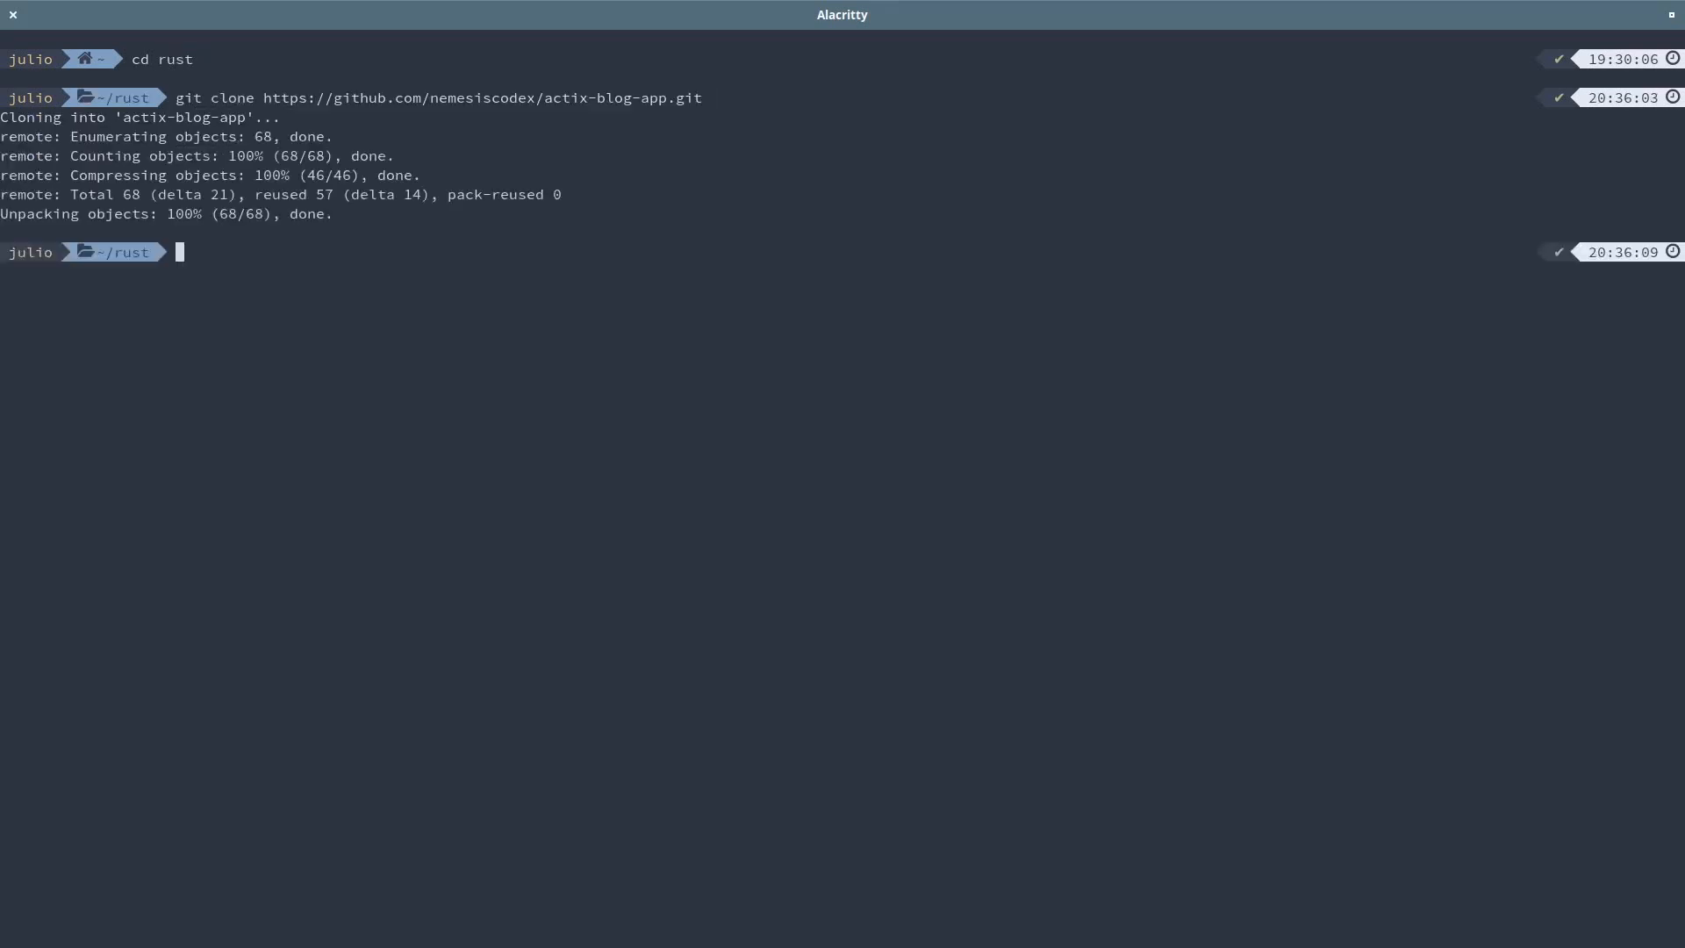
{"action": "type", "text": "cd actix-blog-app"}
{"action": "key", "text": "Return"}
{"action": "type", "text": "git tag -n "}
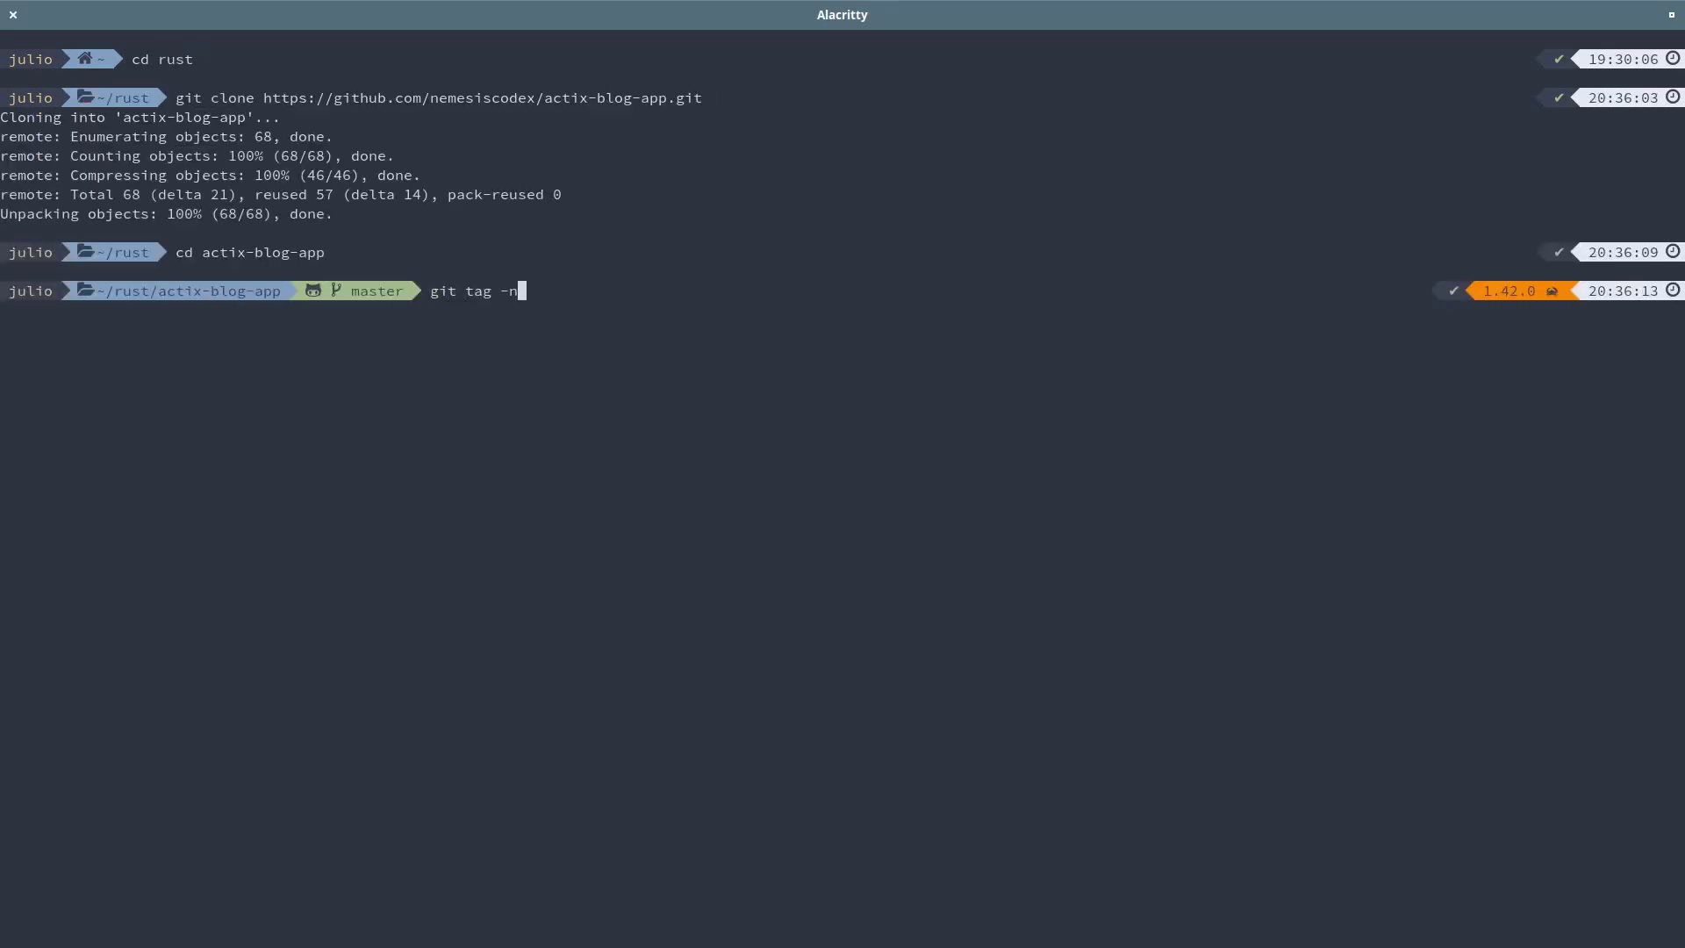
{"action": "type", "text": "| head"}
{"action": "key", "text": "Return"}
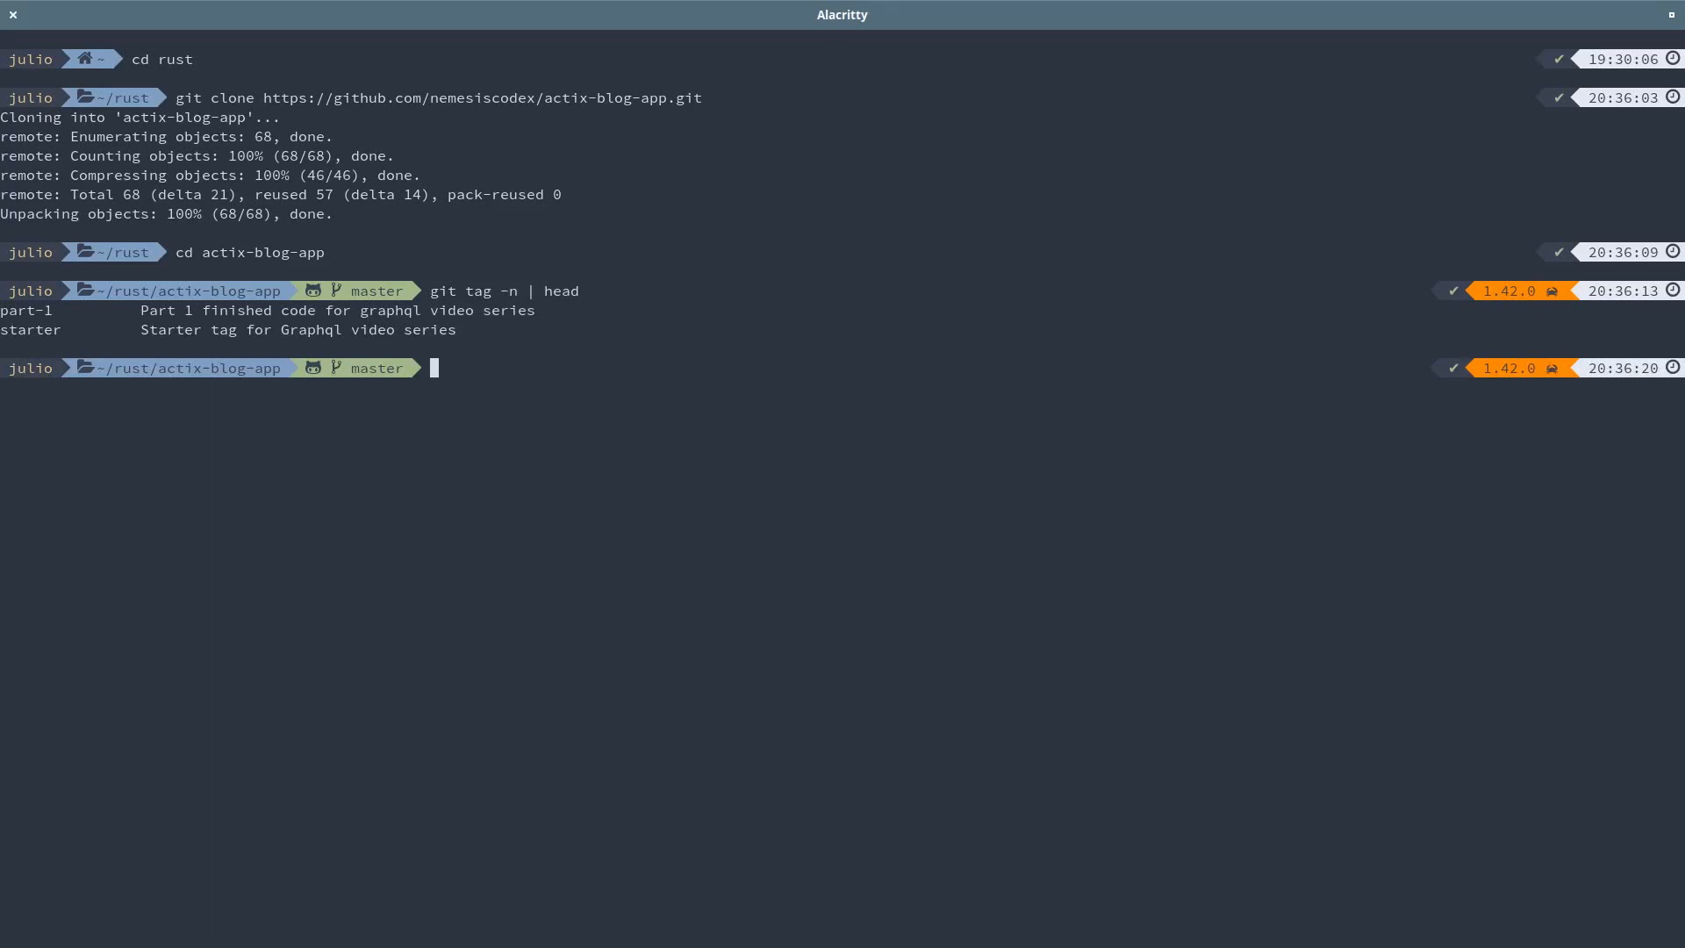
{"action": "type", "text": "git checkout "}
{"action": "type", "text": "starter"}
Check out the starter tag onto a new follow-along branch and open the project with code.
{"action": "key", "text": "Return"}
{"action": "type", "text": "git checkout -b "}
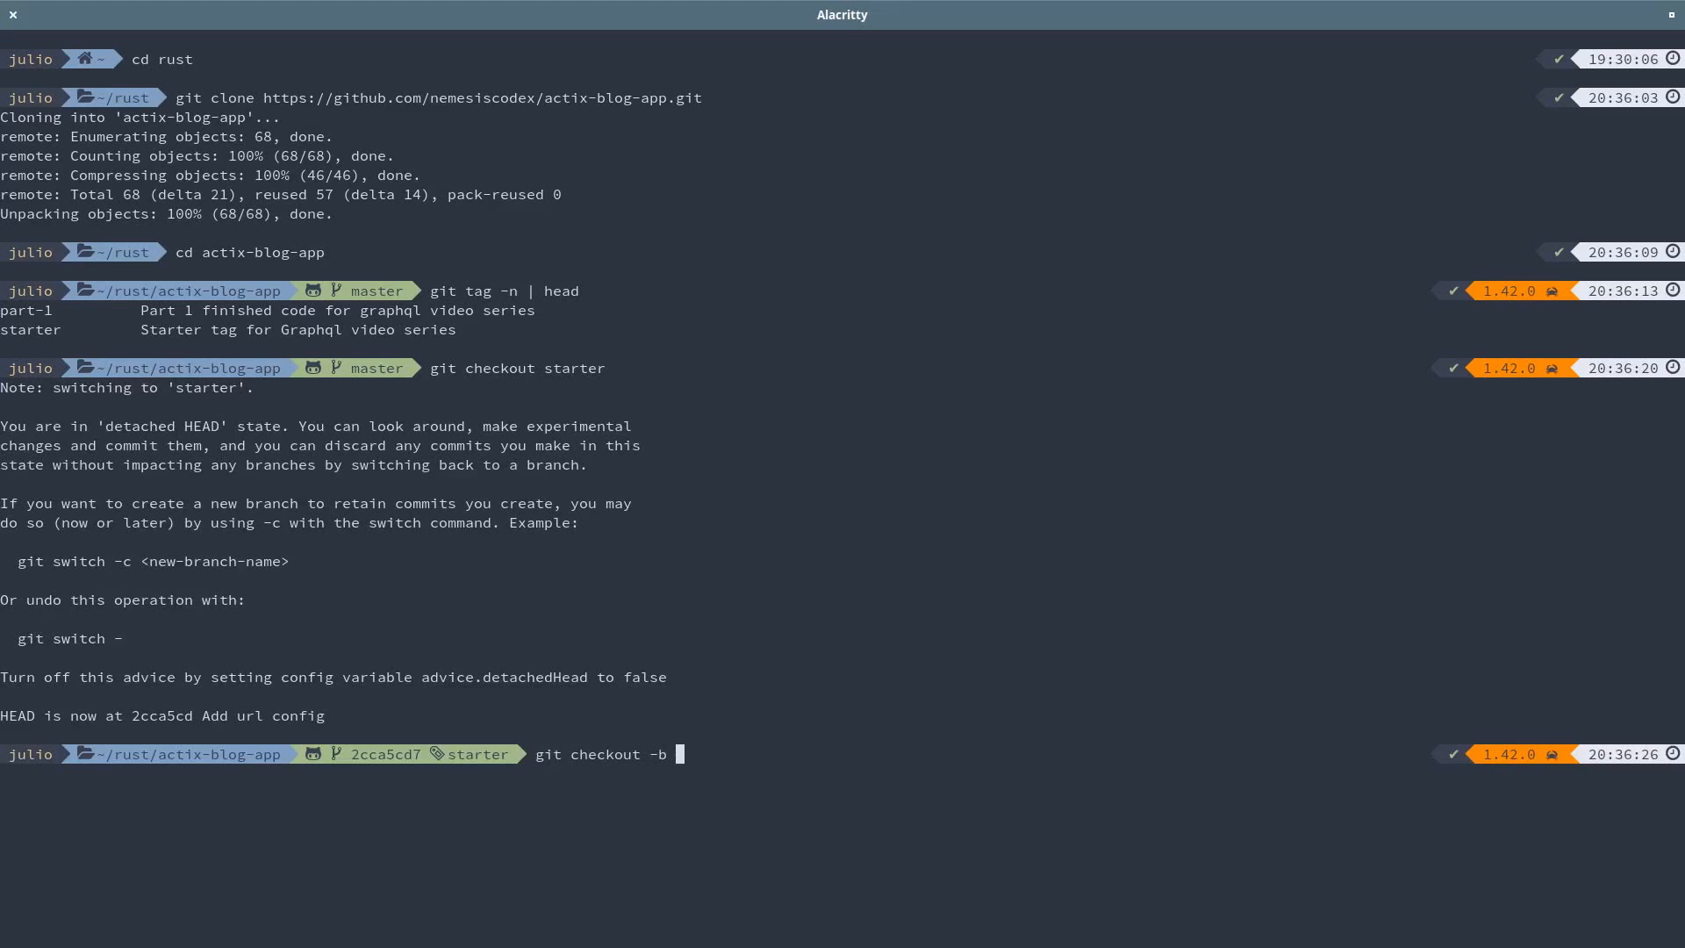
{"action": "type", "text": "follow-allong"}
{"action": "key", "text": "Return"}
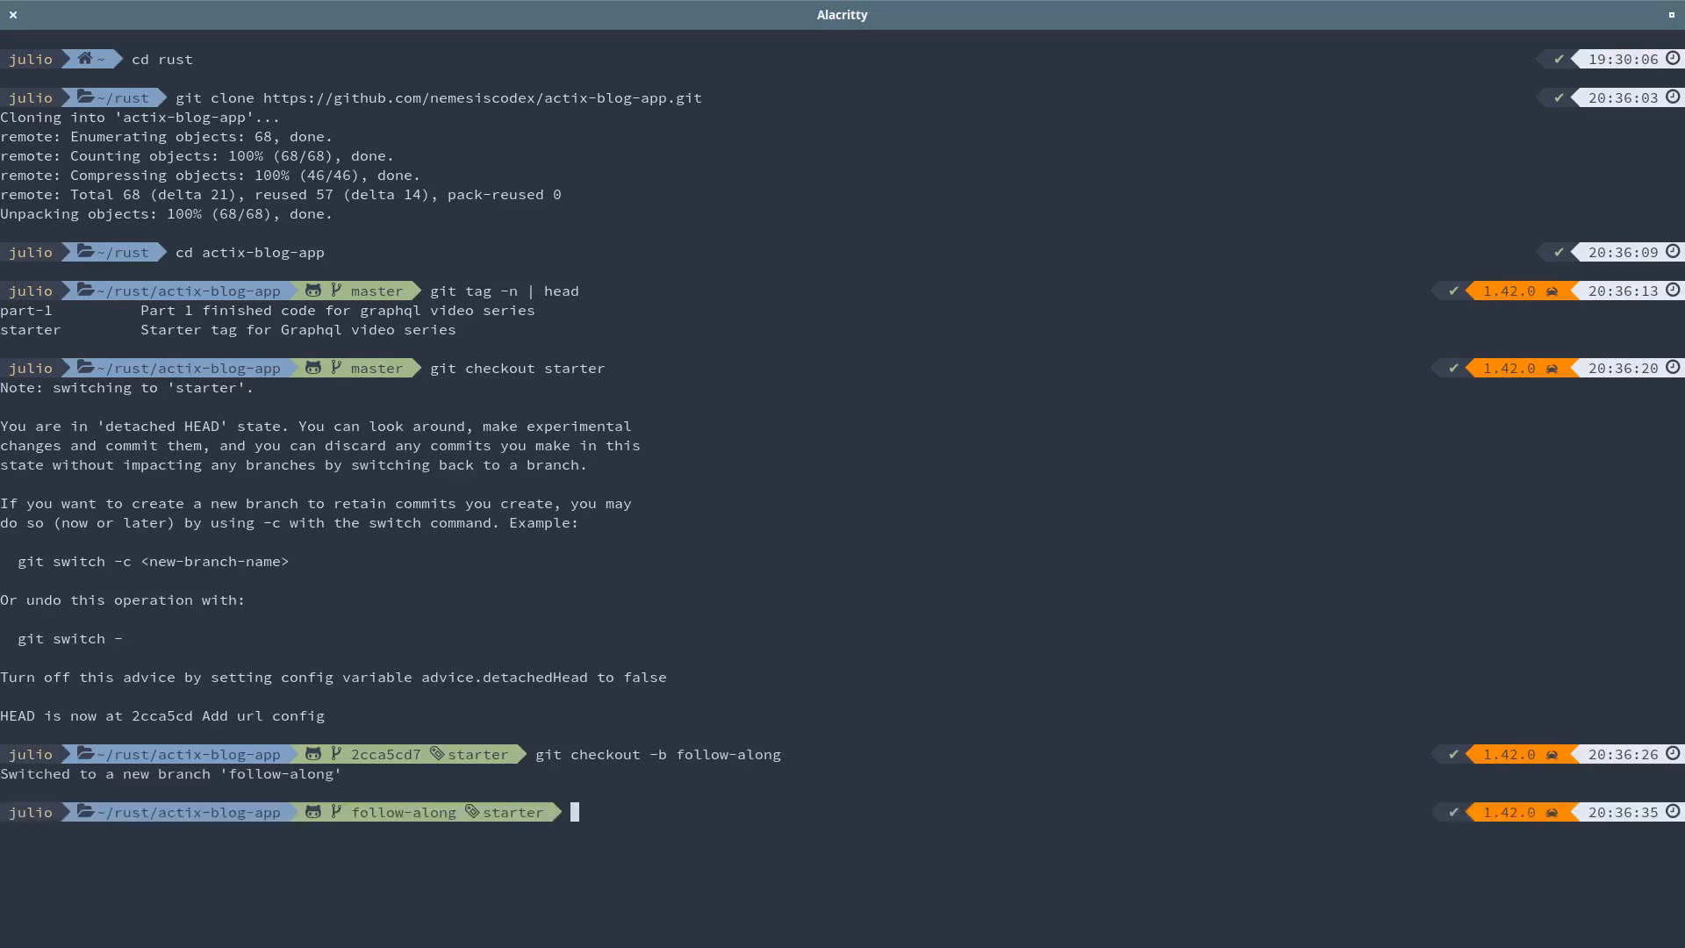
{"action": "type", "text": "code ."}
{"action": "key", "text": "Return"}
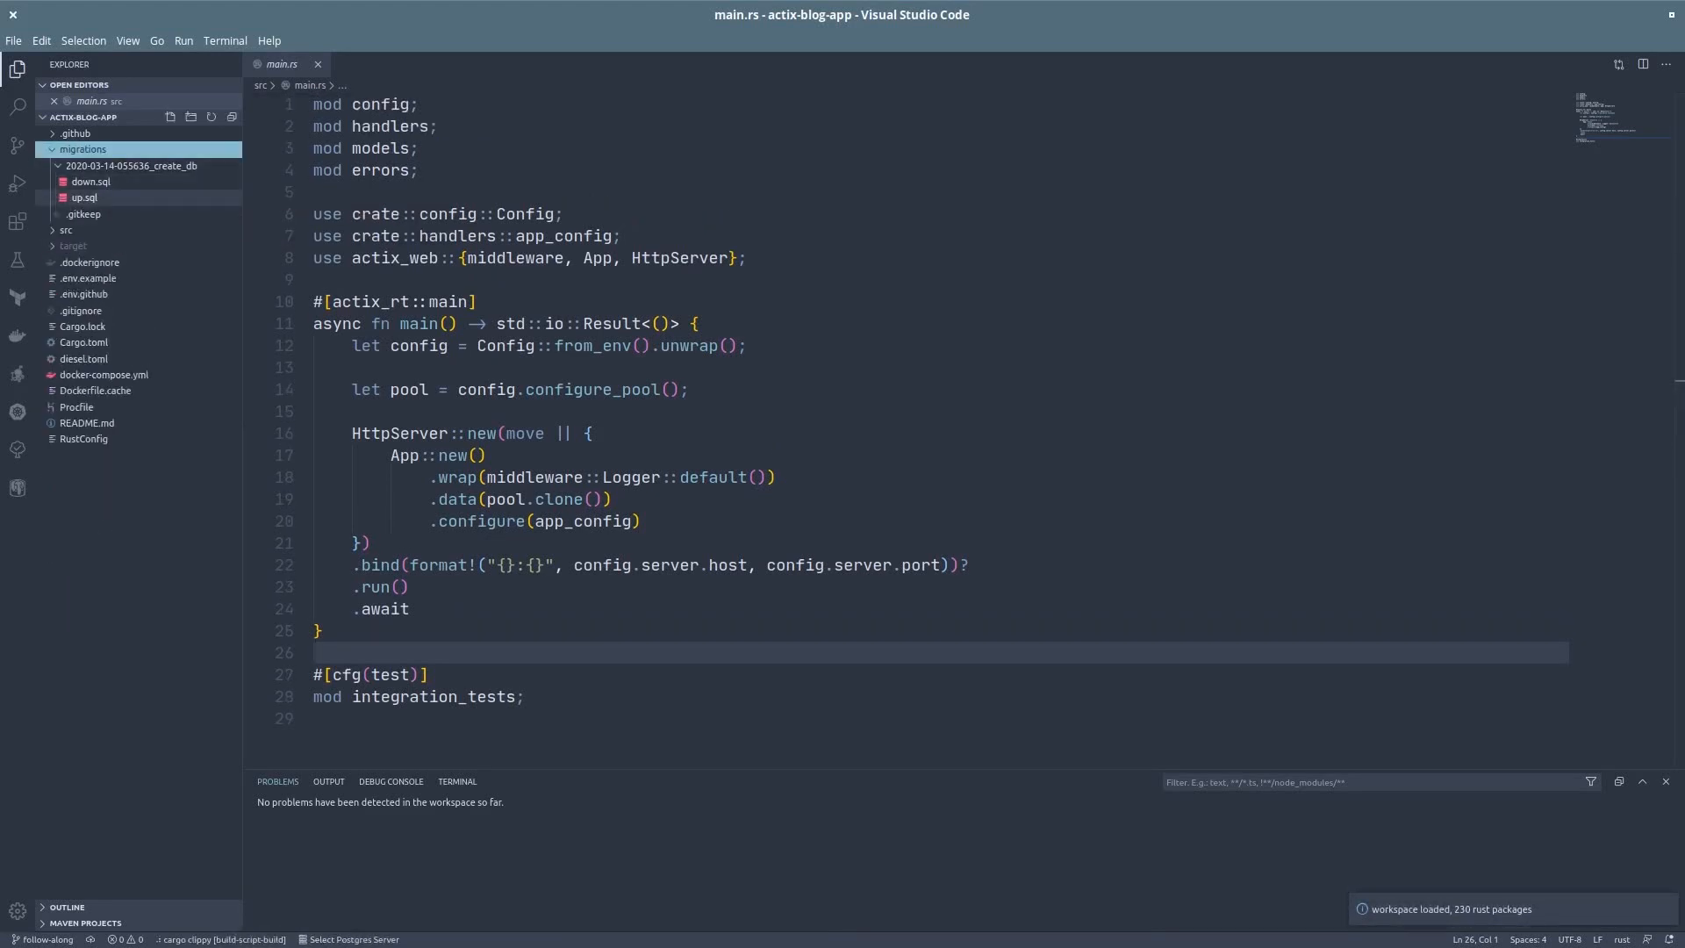
Open up.sql and review the users id uuid default and the uuid-ossp extension.
{"action": "left_click", "coordinate": [84, 198]}
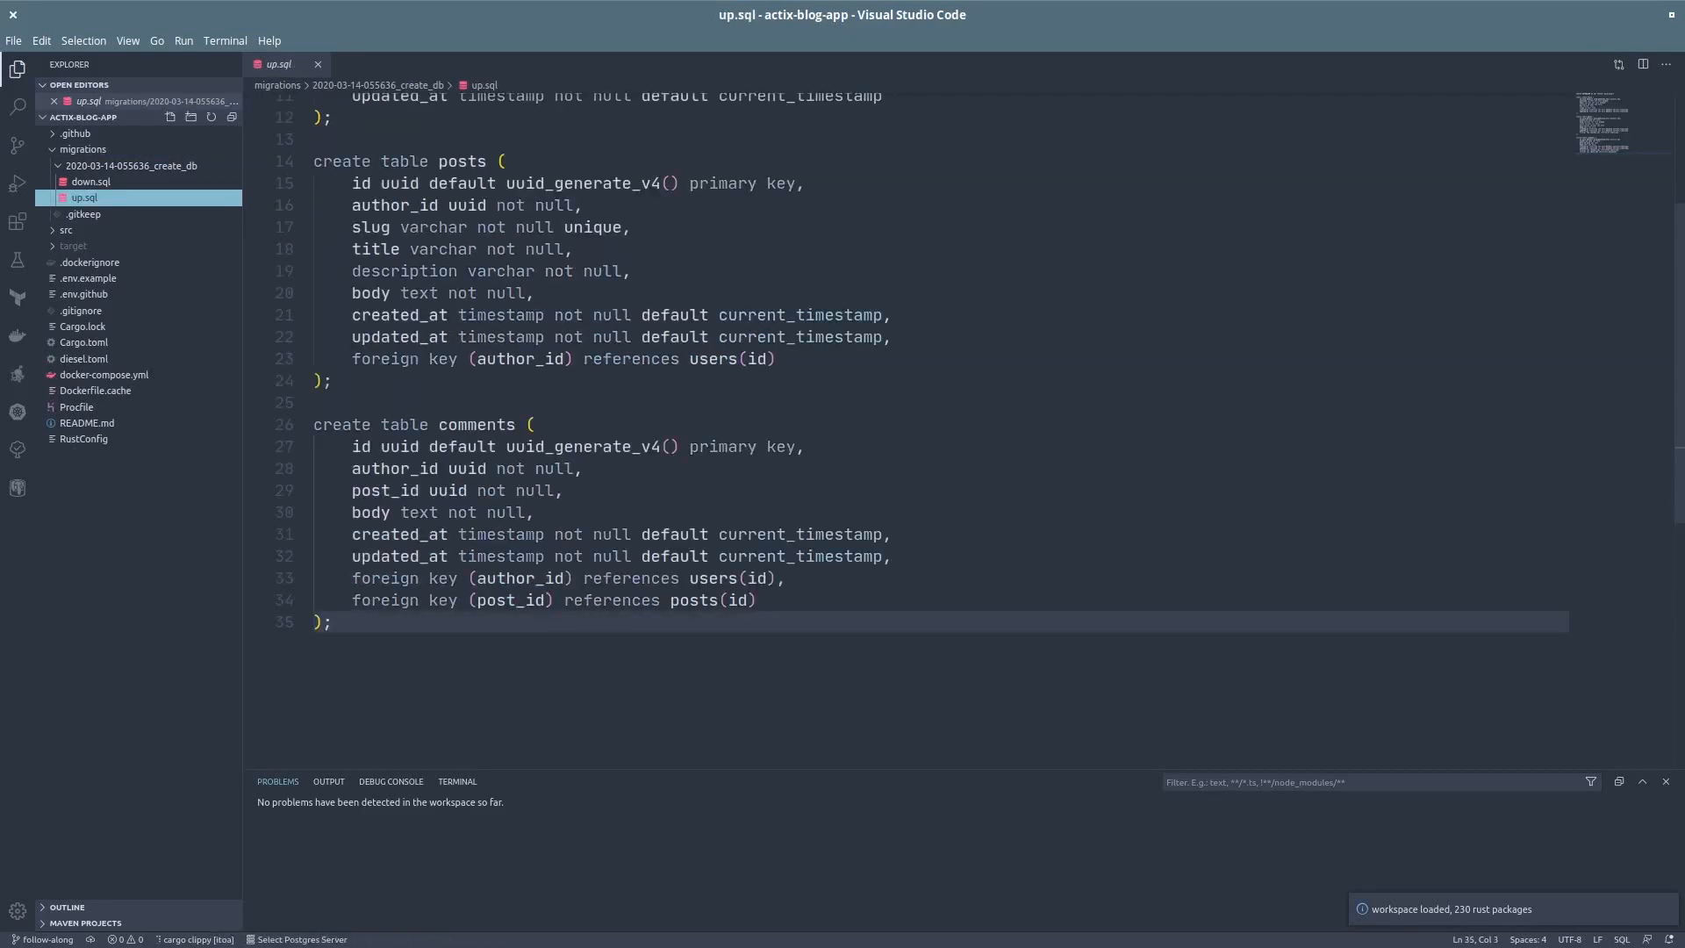
{"action": "scroll", "coordinate": [922, 395], "scroll_direction": "up", "scroll_amount": 5}
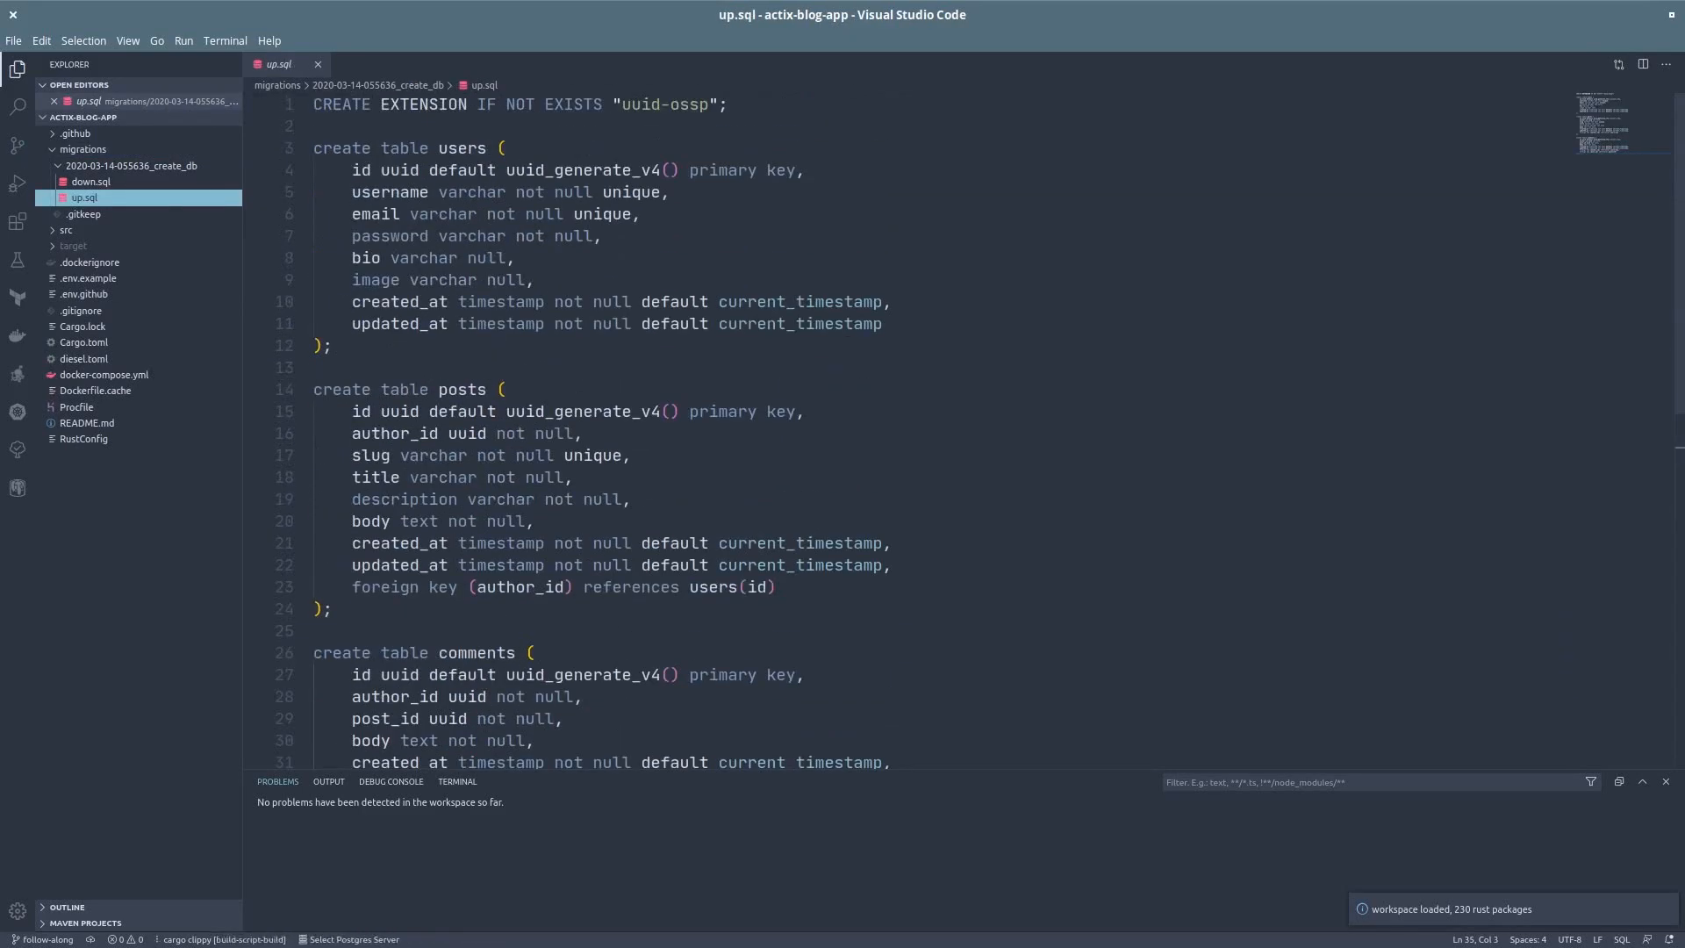
{"action": "left_click", "coordinate": [485, 148]}
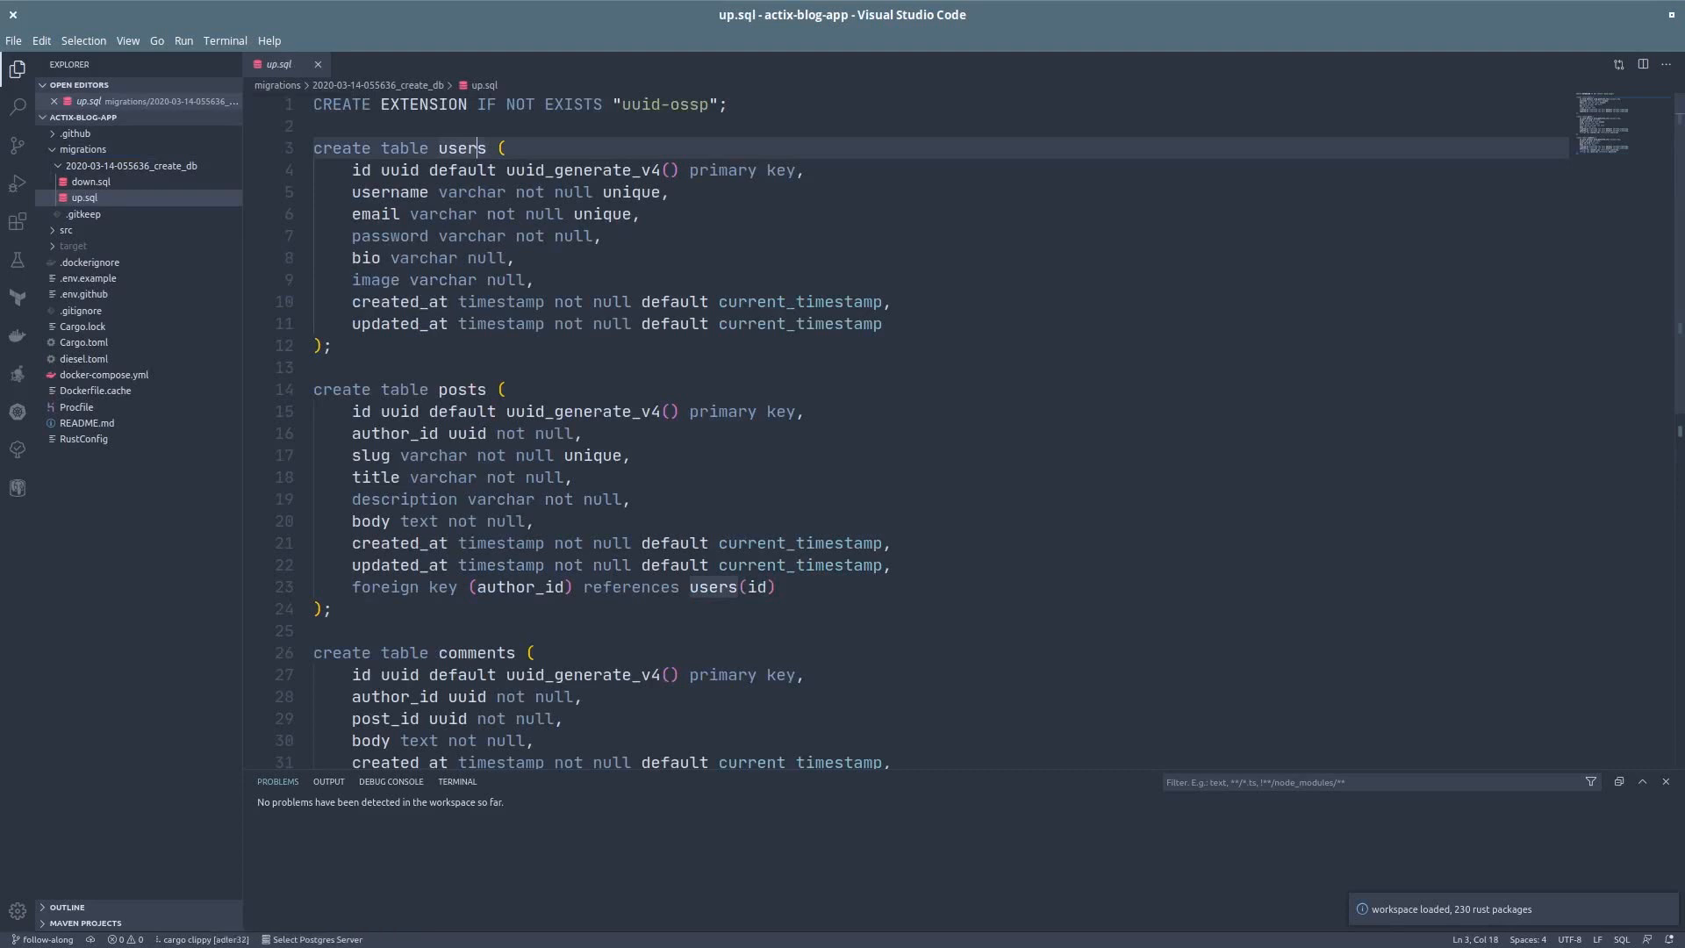
{"action": "key", "text": "Down"}
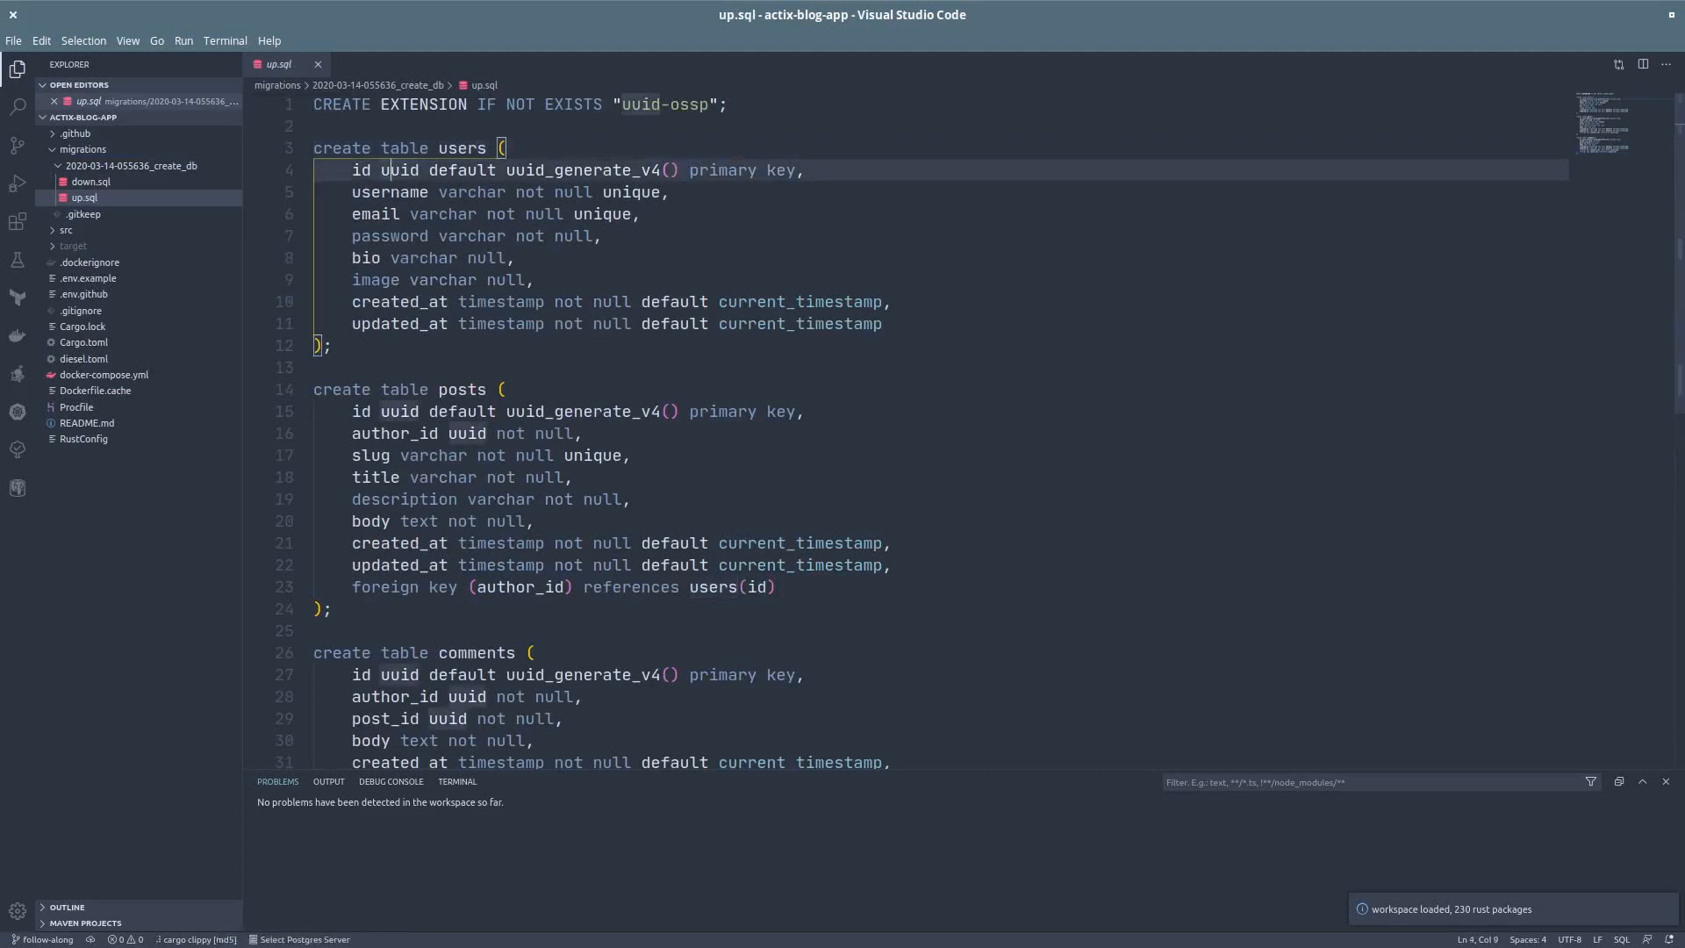
{"action": "key", "text": "ctrl+Right"}
{"action": "key", "text": "ctrl+Right"}
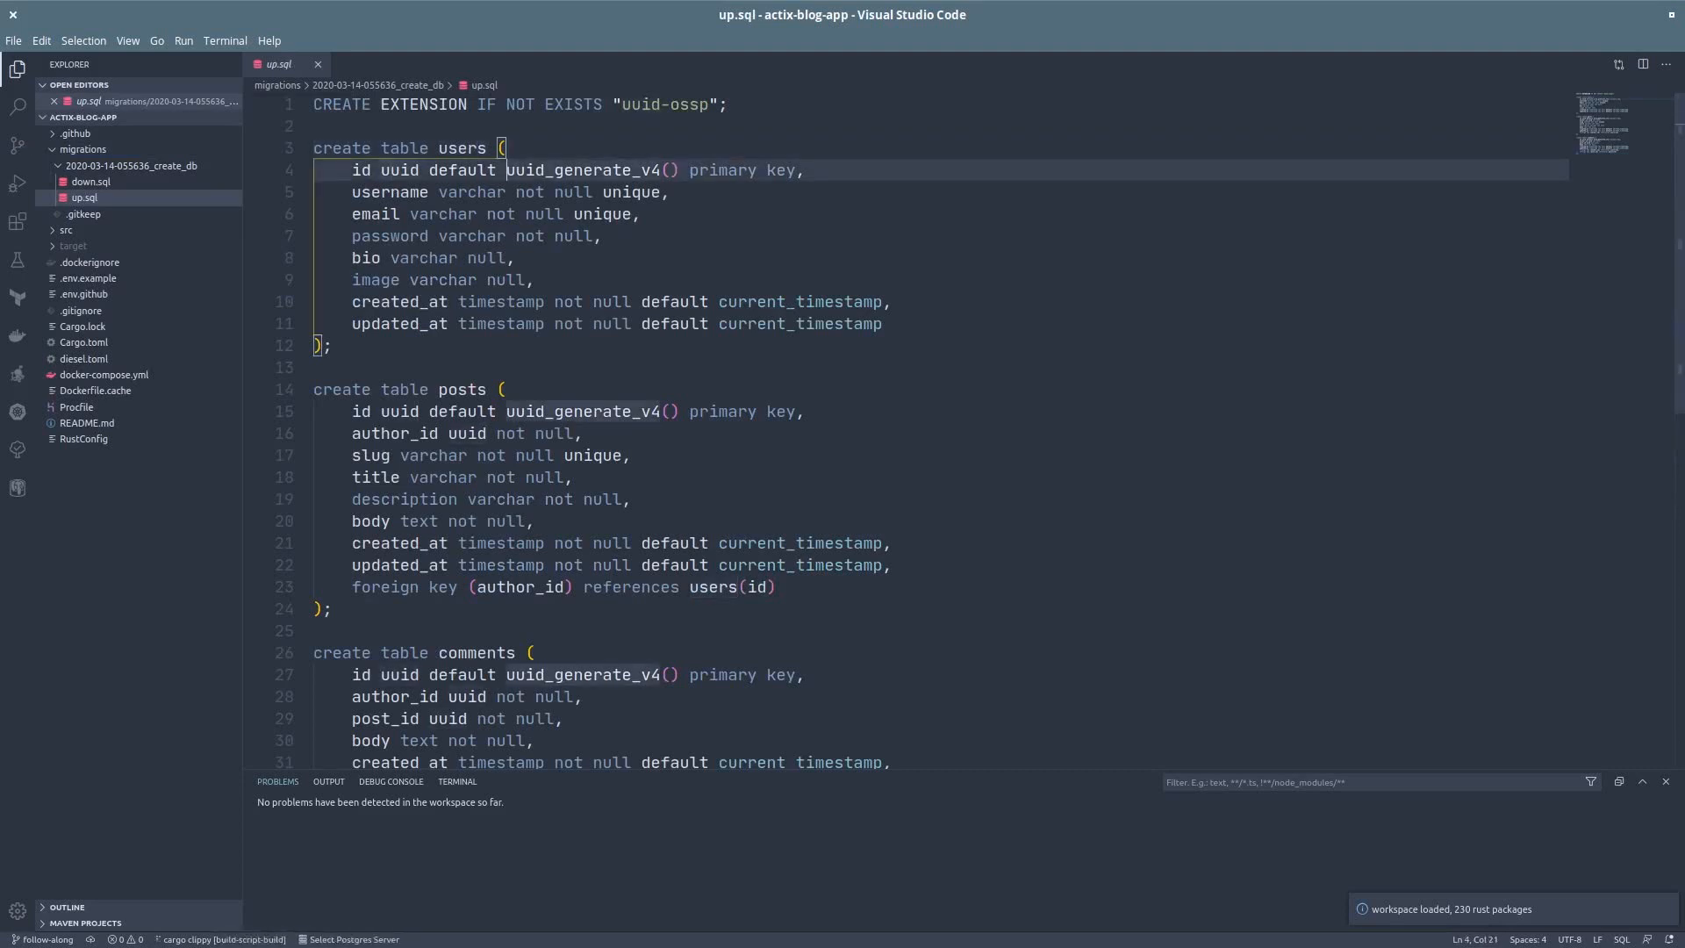
{"action": "key", "text": "ctrl+shift+Right"}
{"action": "key", "text": "ctrl+shift+Right"}
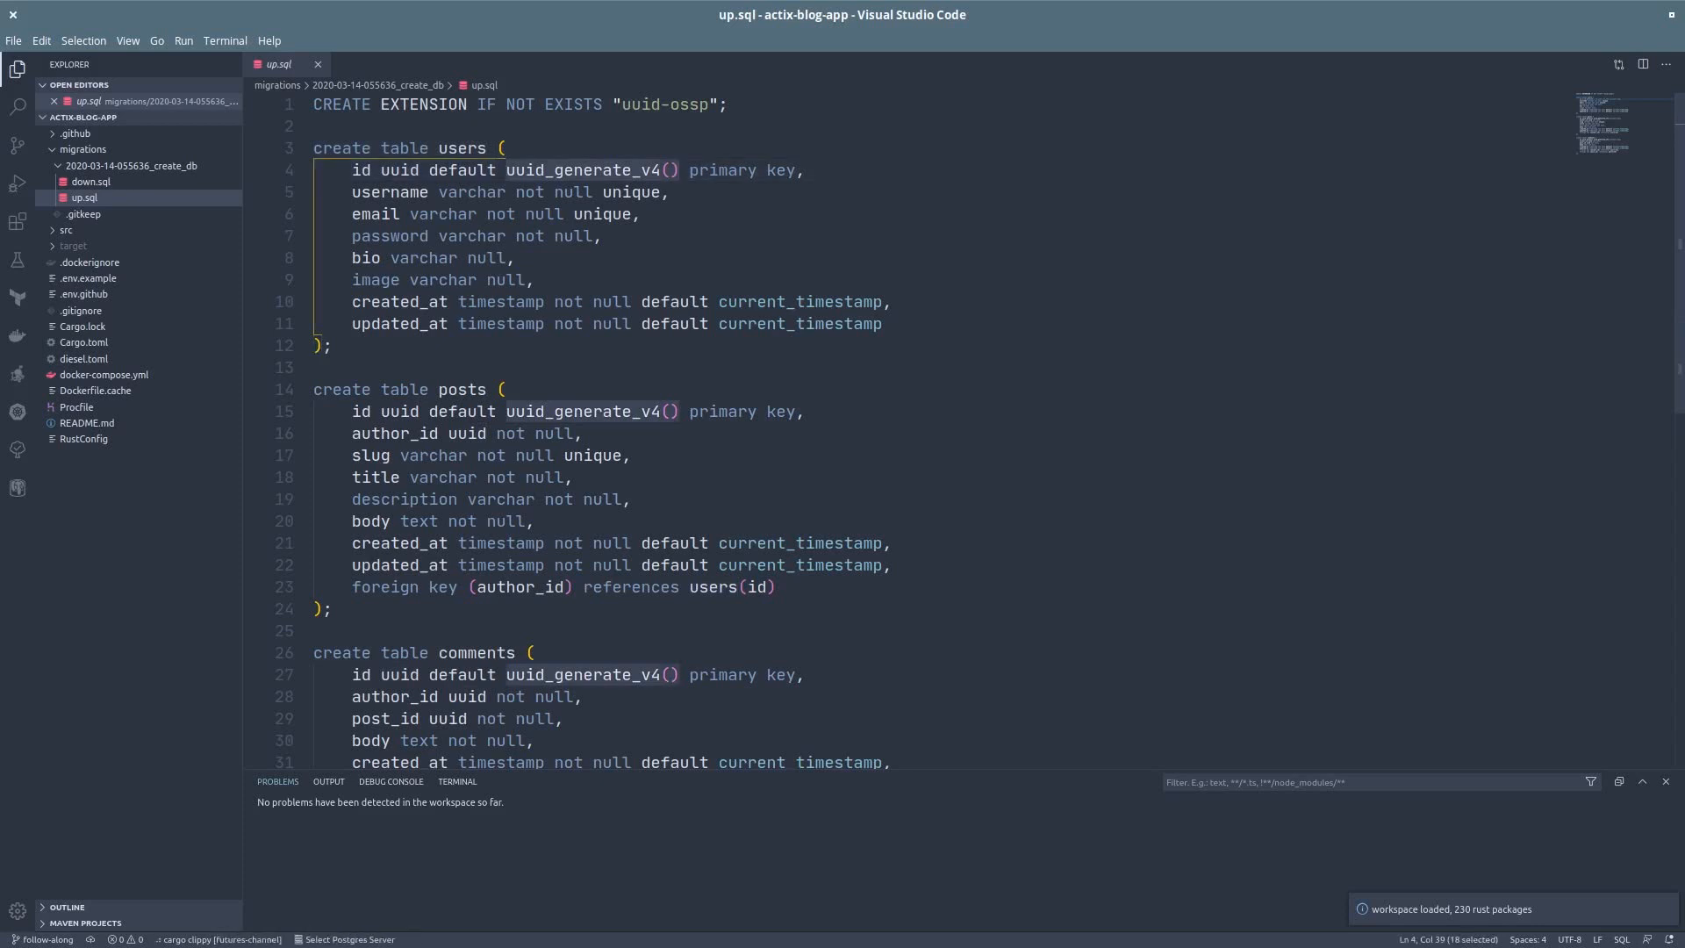
{"action": "key", "text": "Page_Up"}
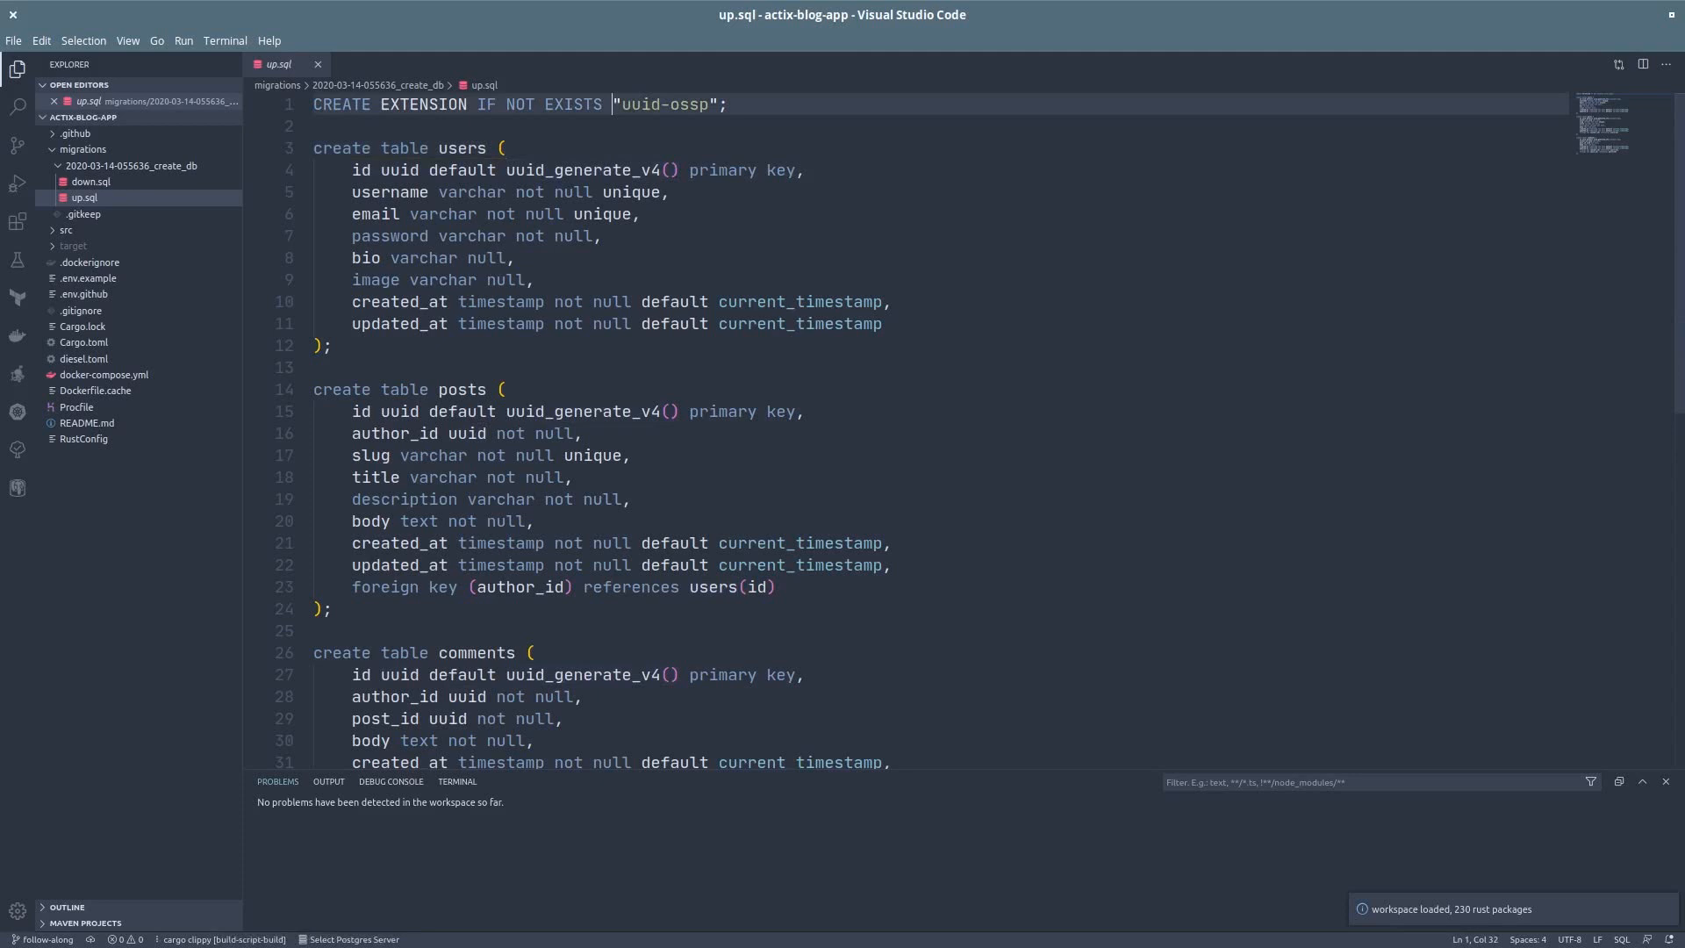
{"action": "key", "text": "shift+End"}
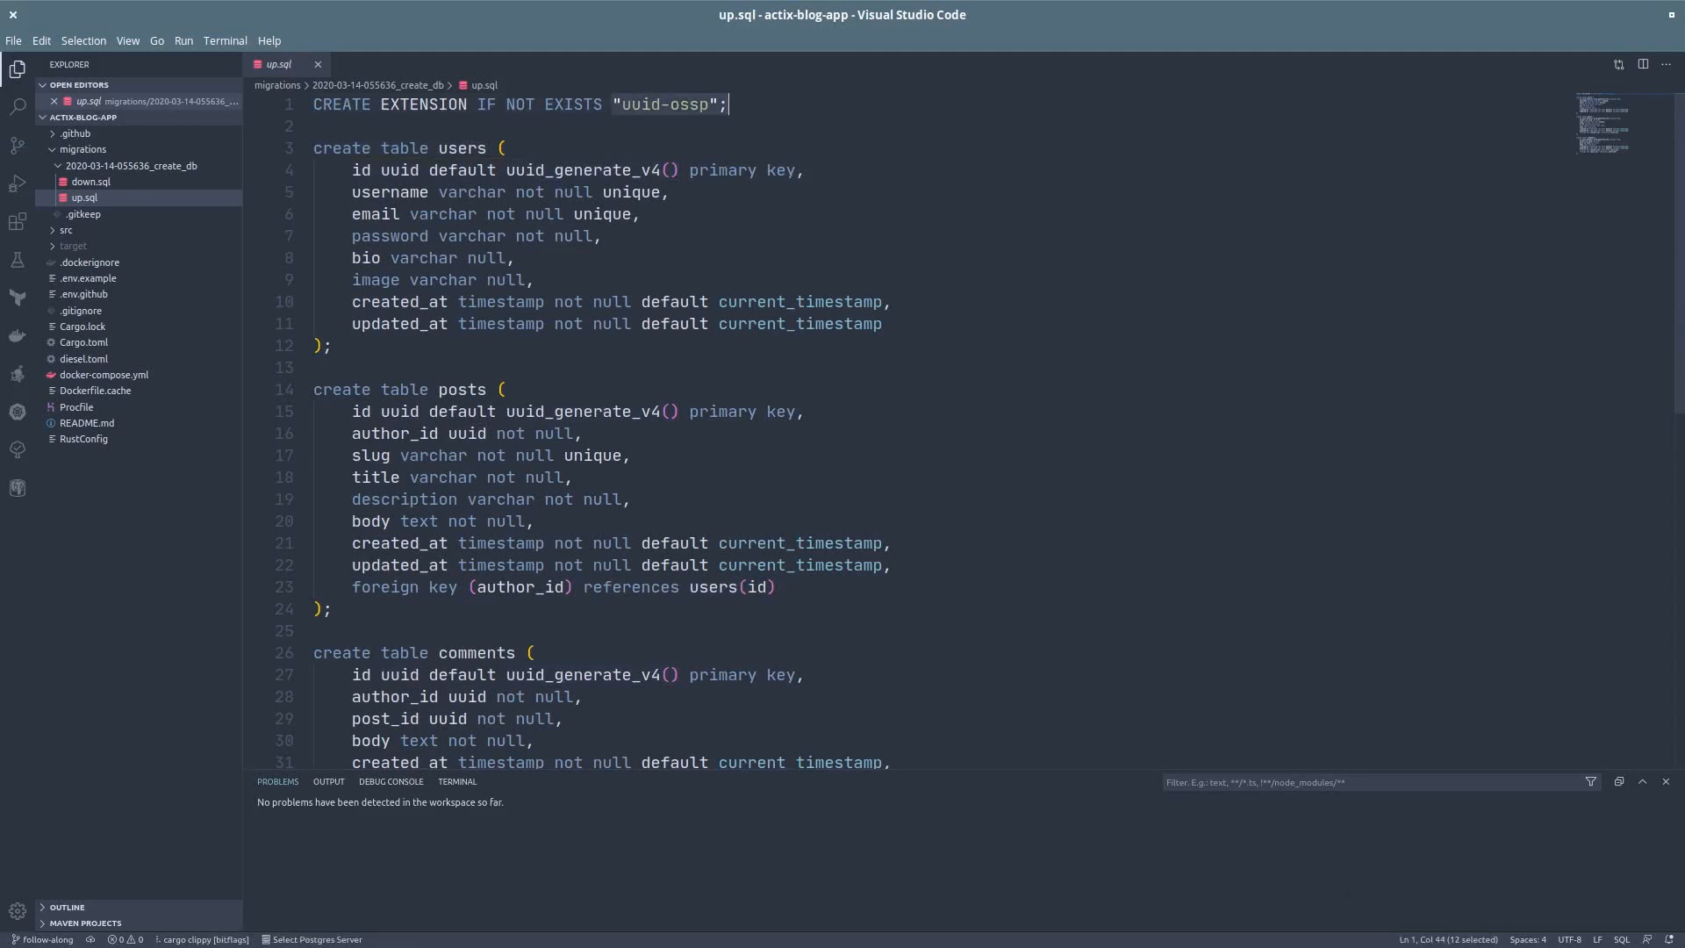
Walk through the users columns: username, nullable bio, image and the updated_at timestamp default.
{"action": "double_click", "coordinate": [391, 193]}
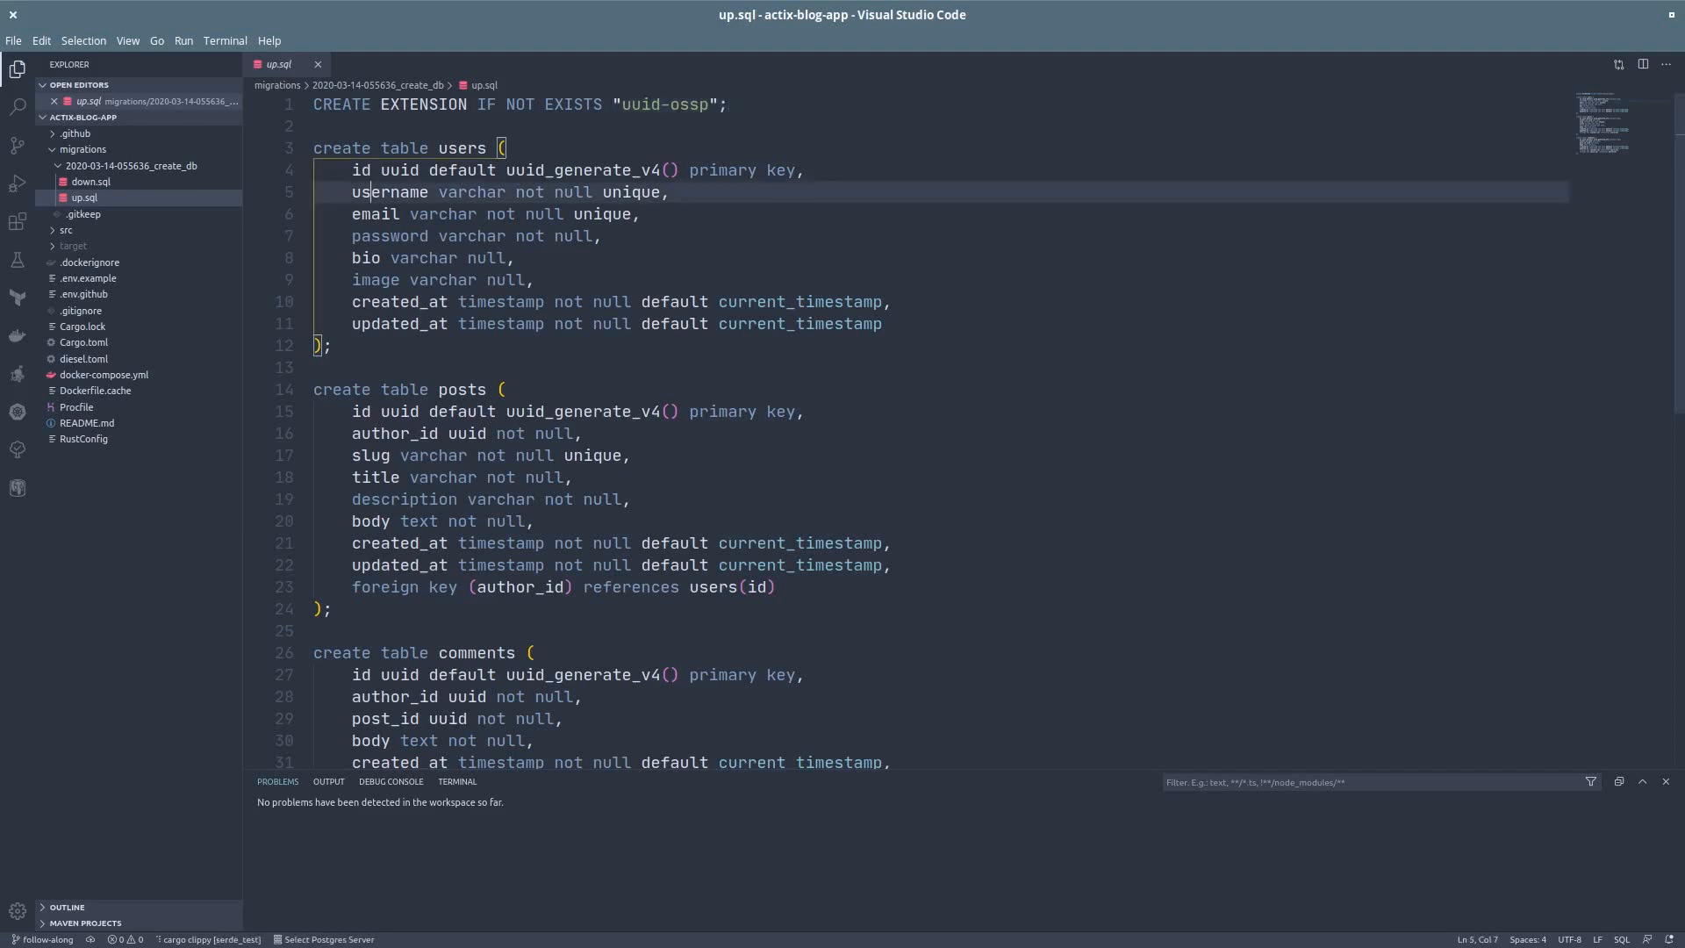
{"action": "key", "text": "Home"}
{"action": "key", "text": "Down"}
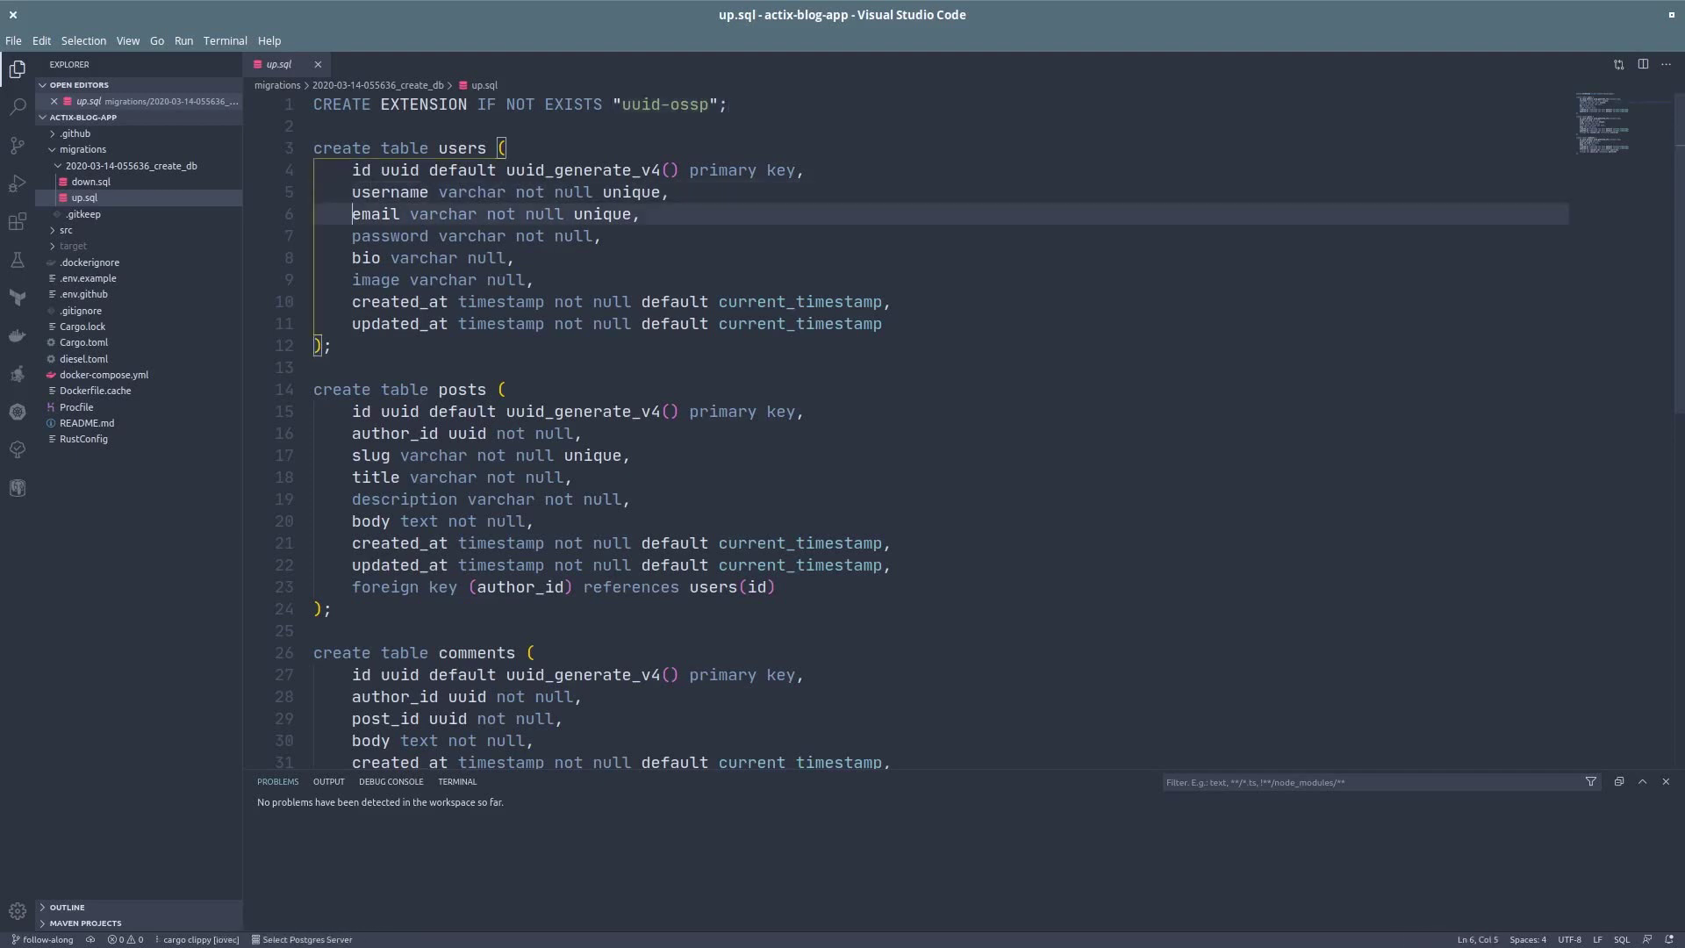
{"action": "key", "text": "Down"}
{"action": "key", "text": "Down"}
{"action": "key", "text": "ctrl+shift+Right"}
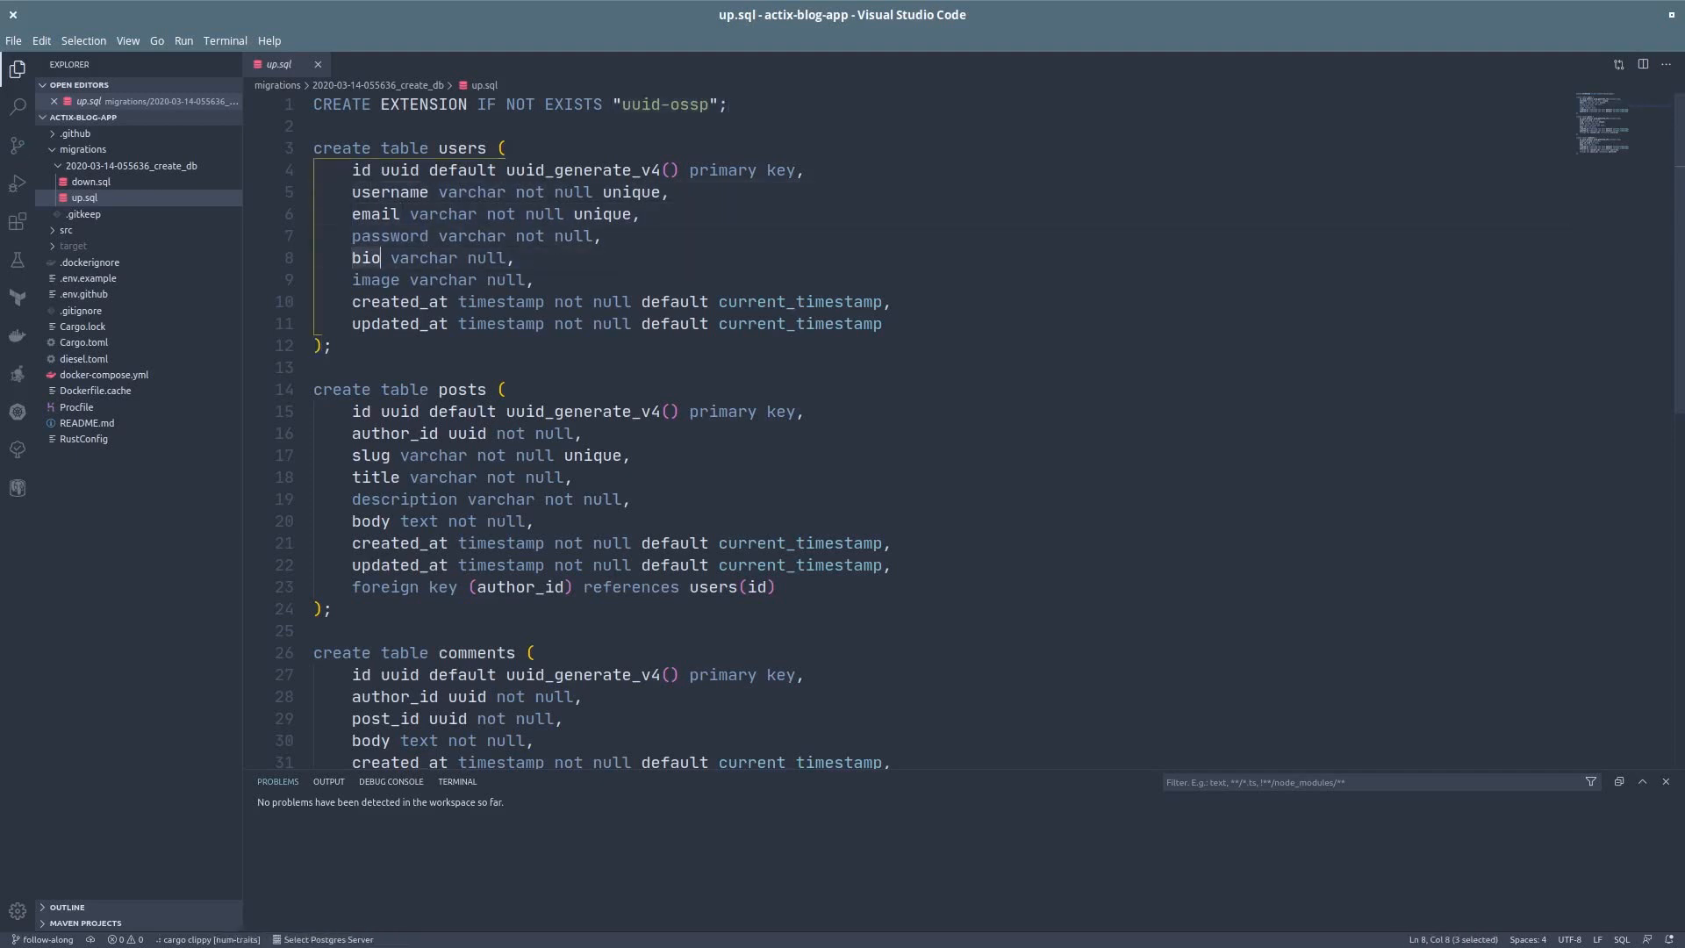
{"action": "key", "text": "ctrl+Right"}
{"action": "key", "text": "ctrl+Right"}
{"action": "key", "text": "ctrl+shift+Right"}
{"action": "key", "text": "Down"}
{"action": "key", "text": "End"}
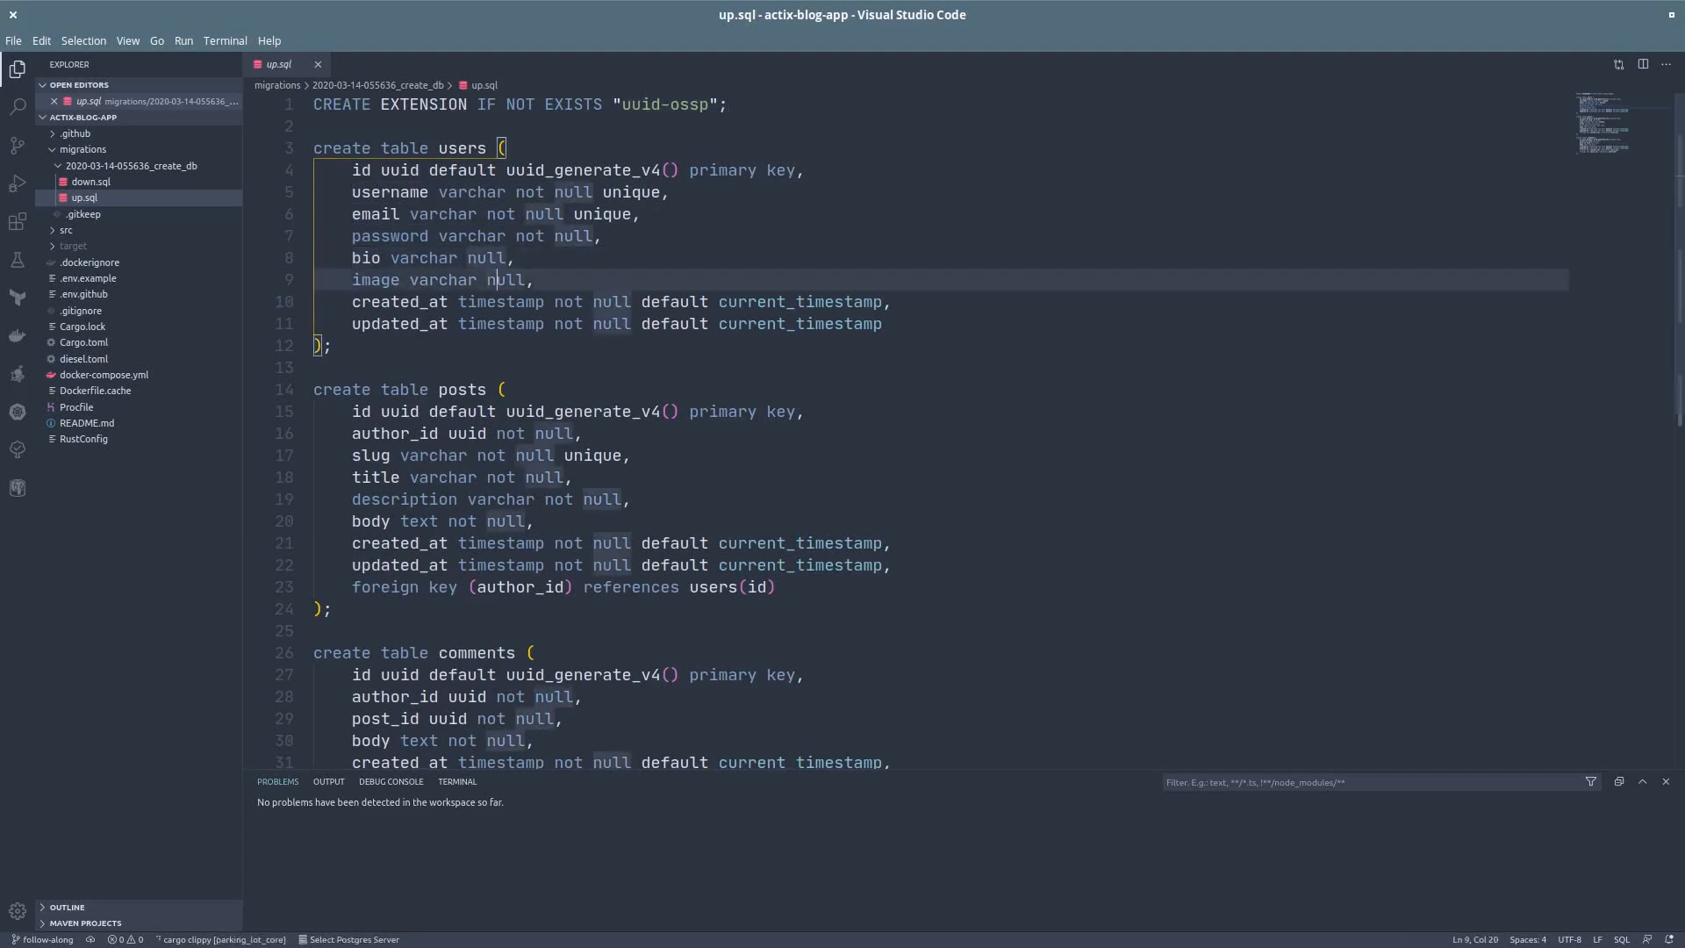
{"action": "key", "text": "Down"}
{"action": "key", "text": "Down"}
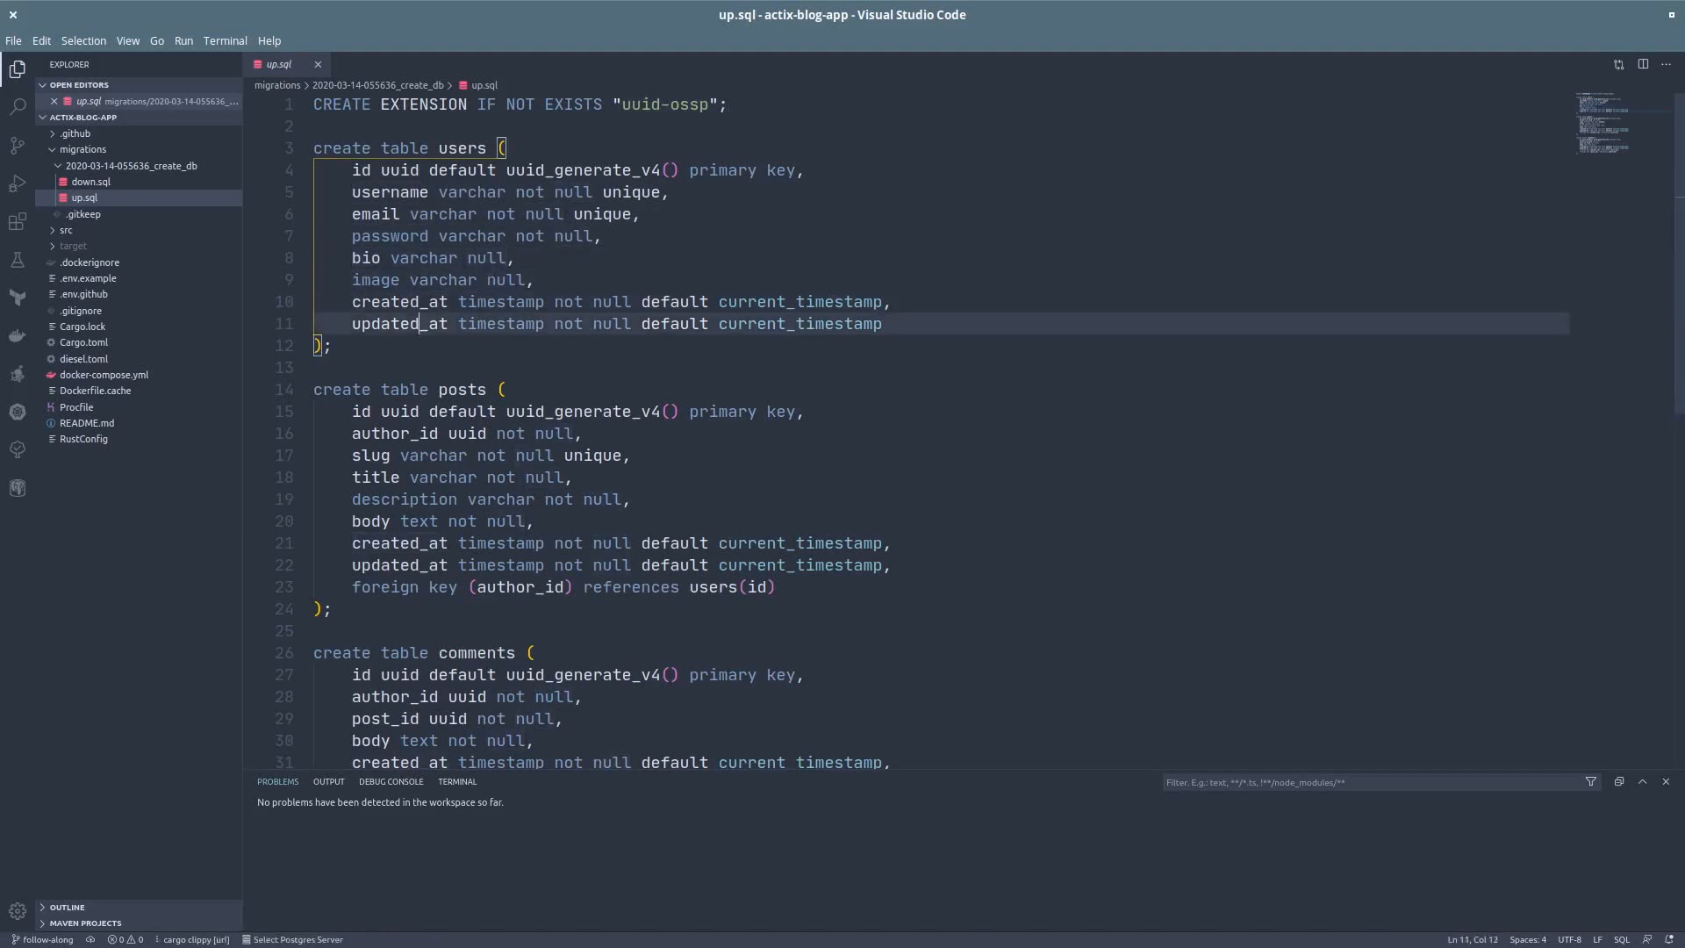
{"action": "key", "text": "ctrl+Right"}
{"action": "key", "text": "ctrl+Right"}
{"action": "key", "text": "ctrl+Right"}
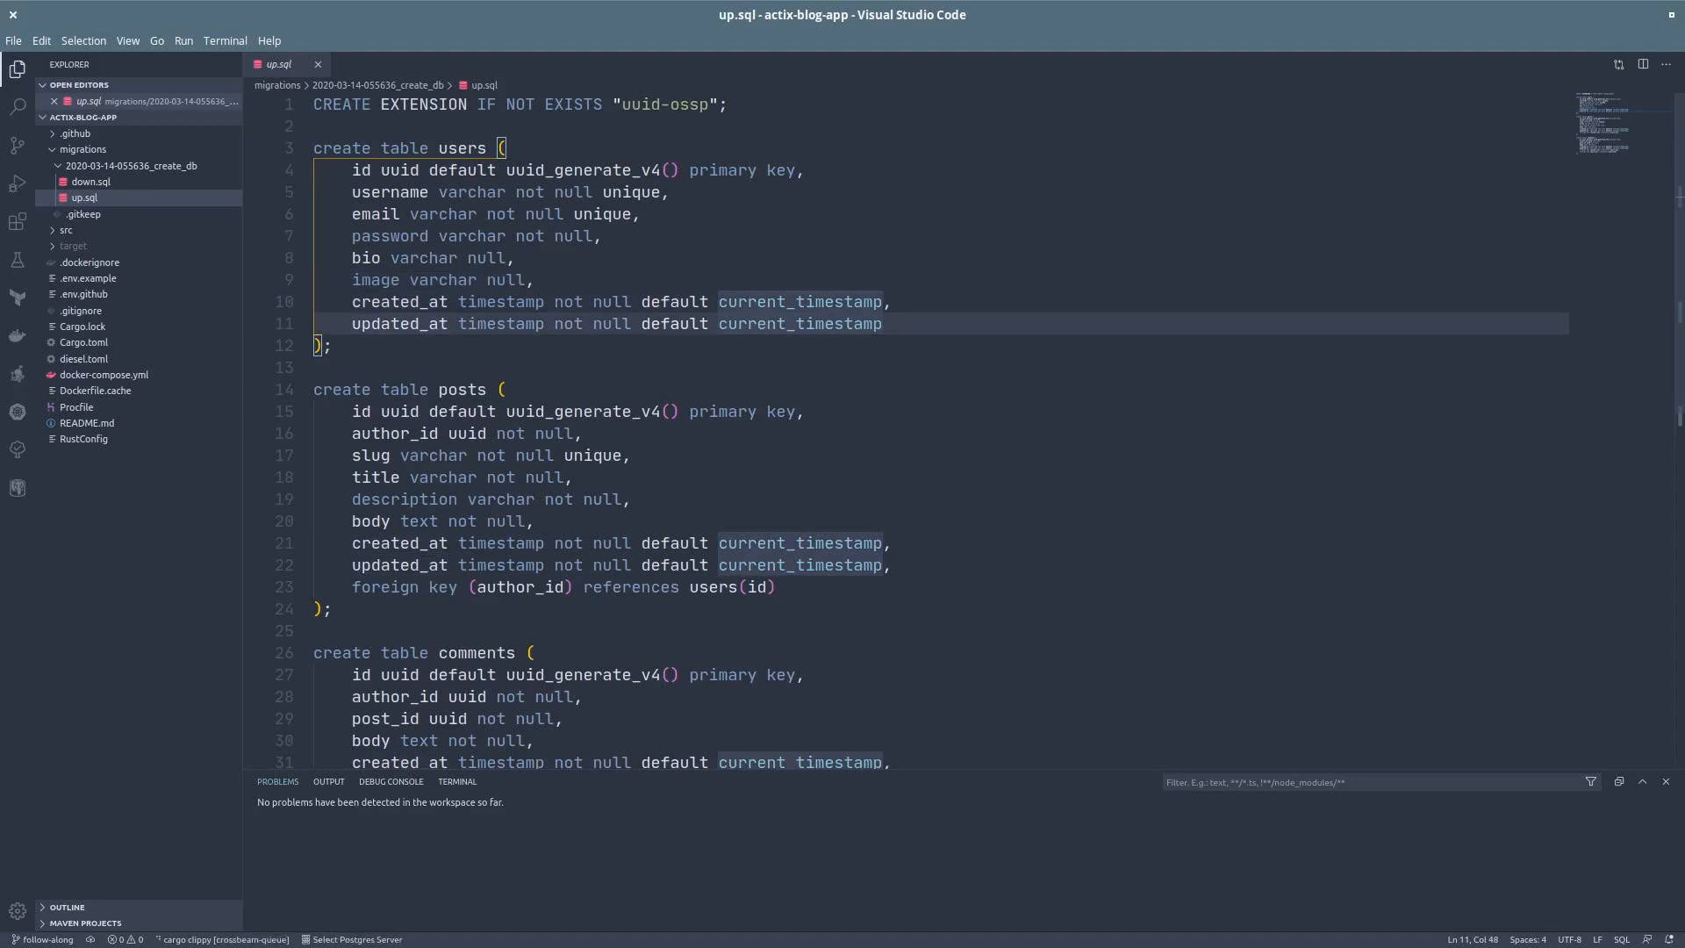
Review the posts table: author_id foreign key, unique slug, title, description and body.
{"action": "key", "text": "Down"}
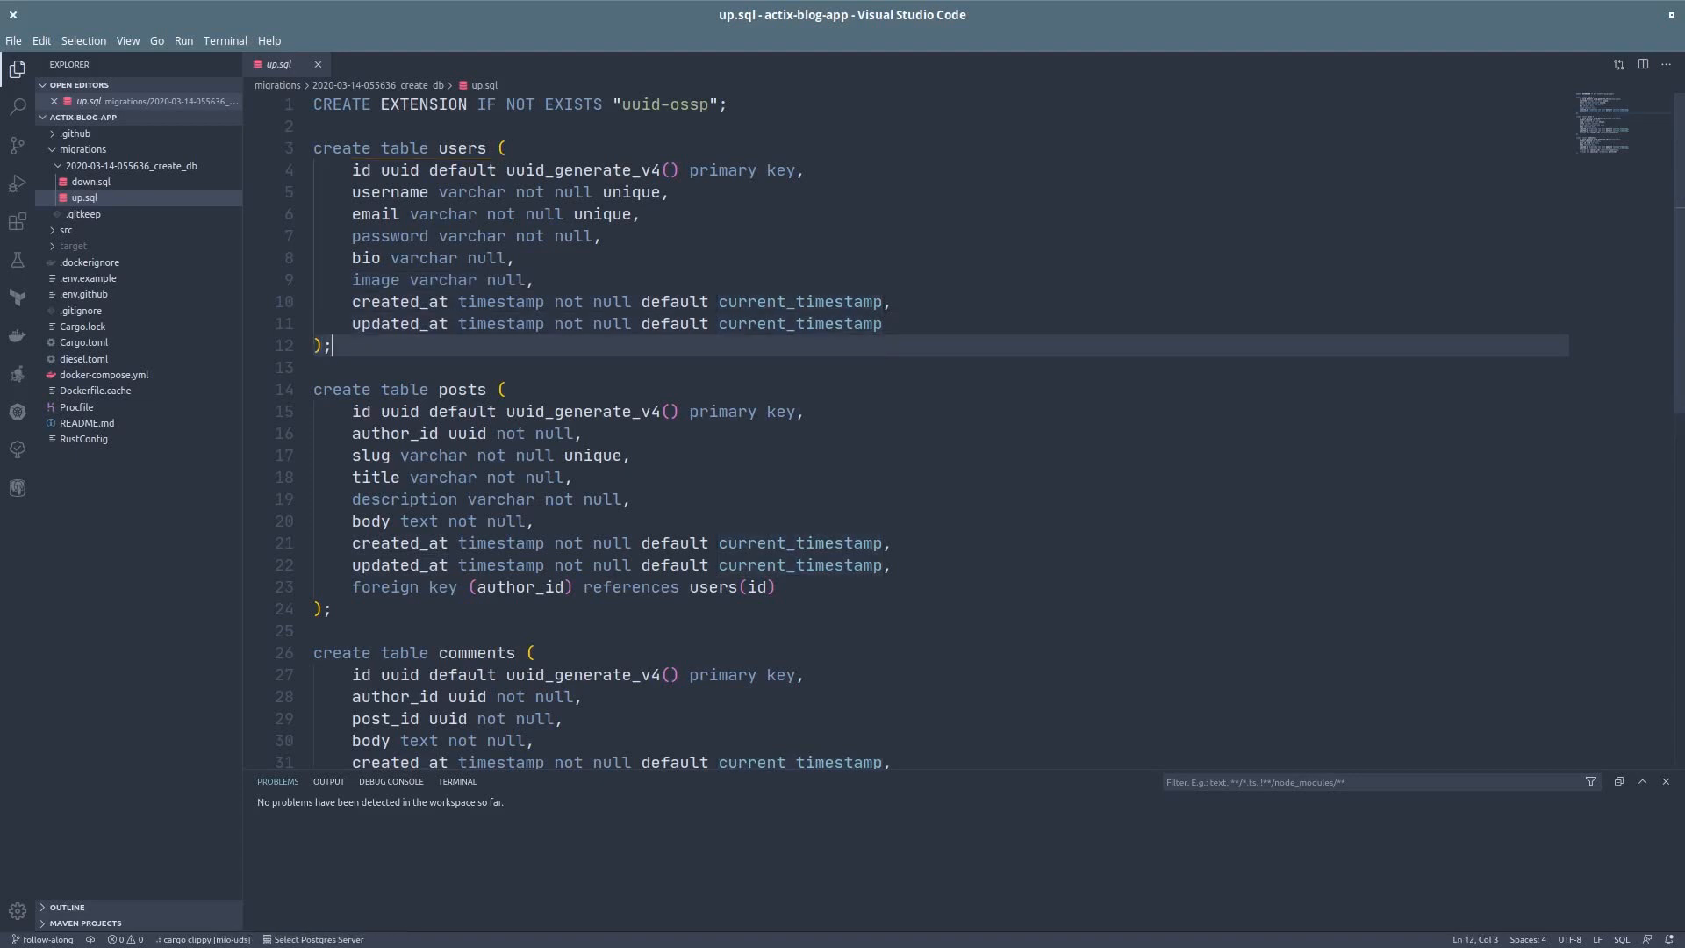
{"action": "scroll", "coordinate": [921, 435], "scroll_direction": "down", "scroll_amount": 2}
{"action": "key", "text": "Down"}
{"action": "key", "text": "Down"}
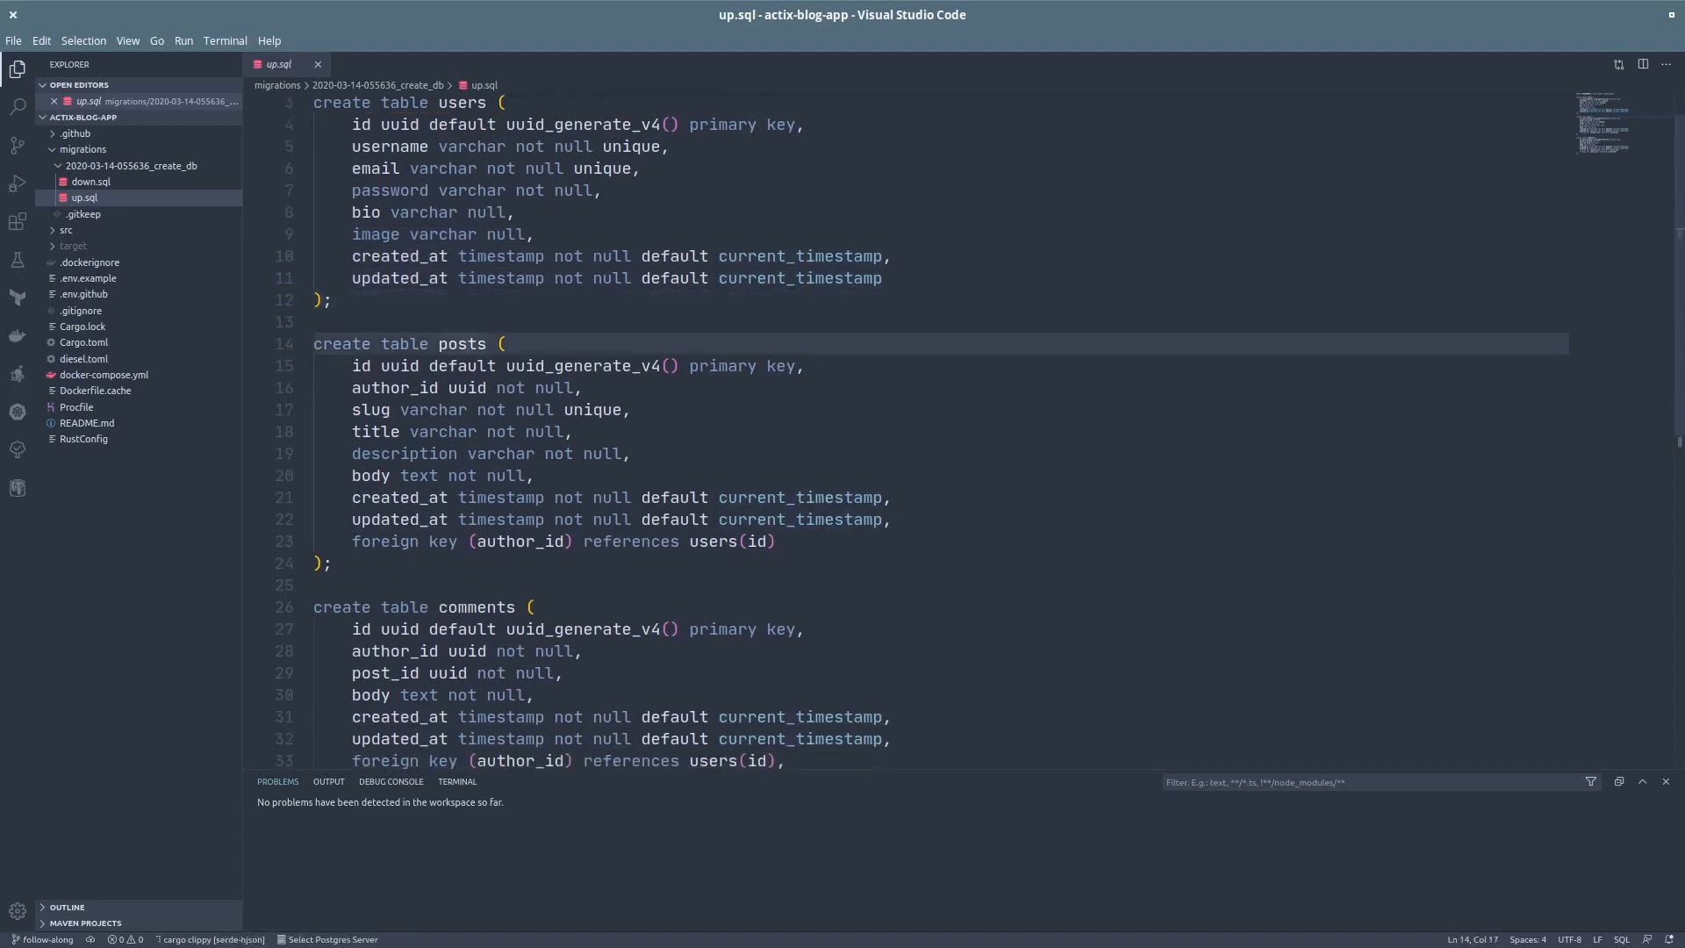
{"action": "key", "text": "Down"}
{"action": "key", "text": "Down"}
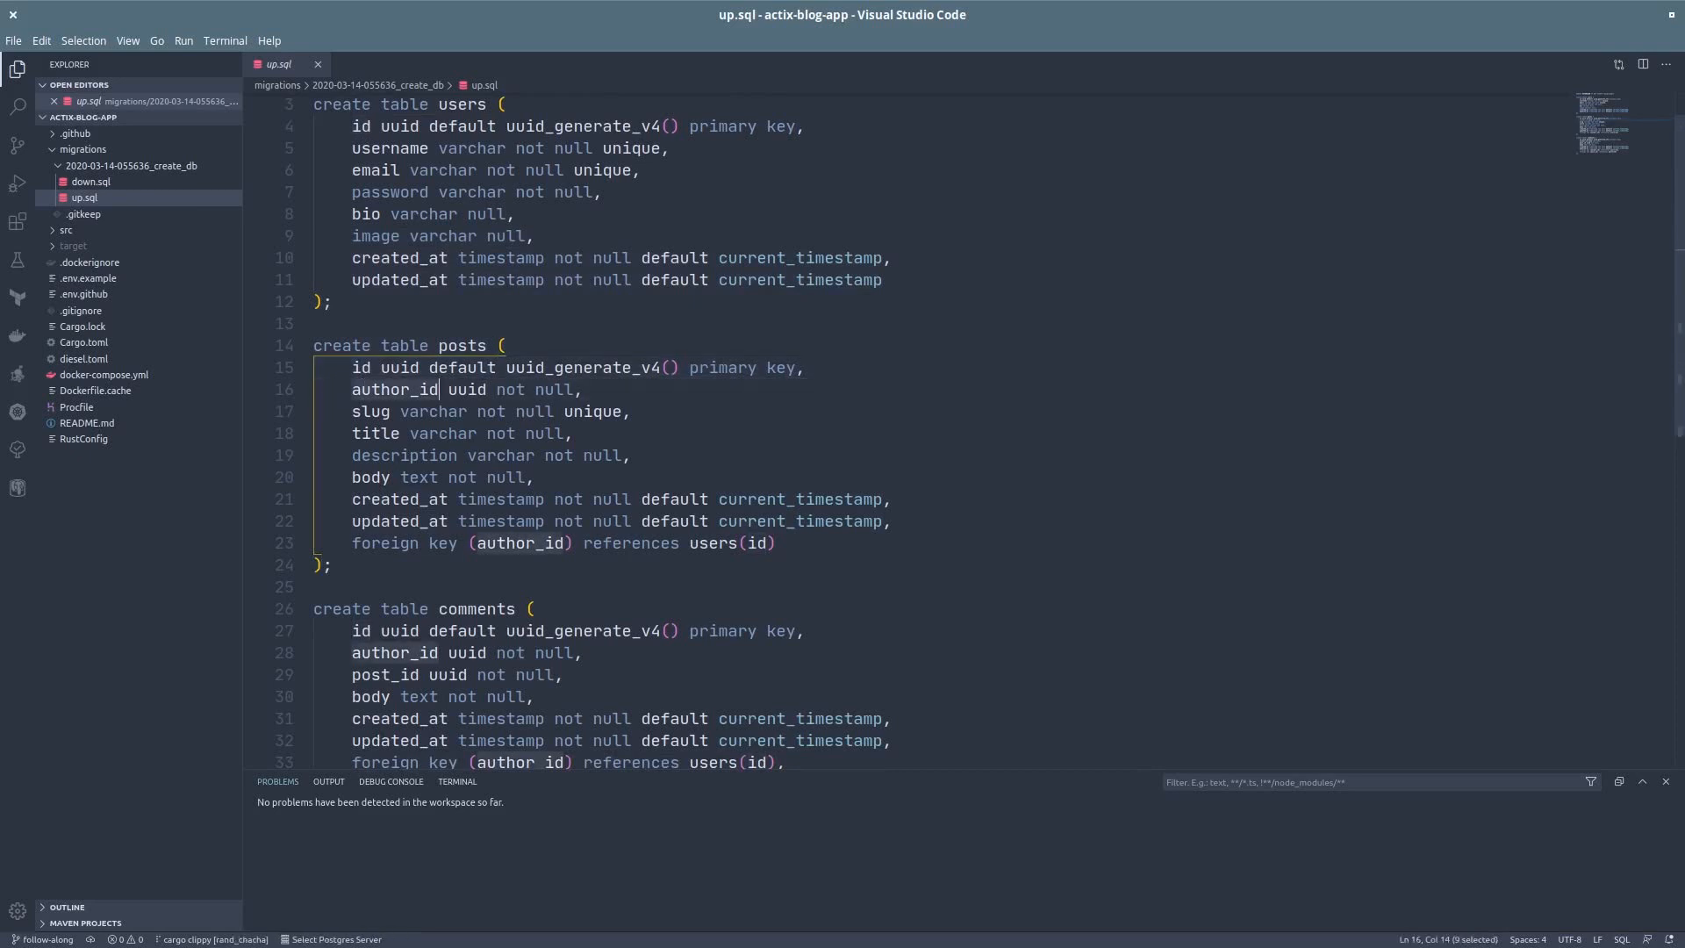
{"action": "left_click", "coordinate": [922, 543]}
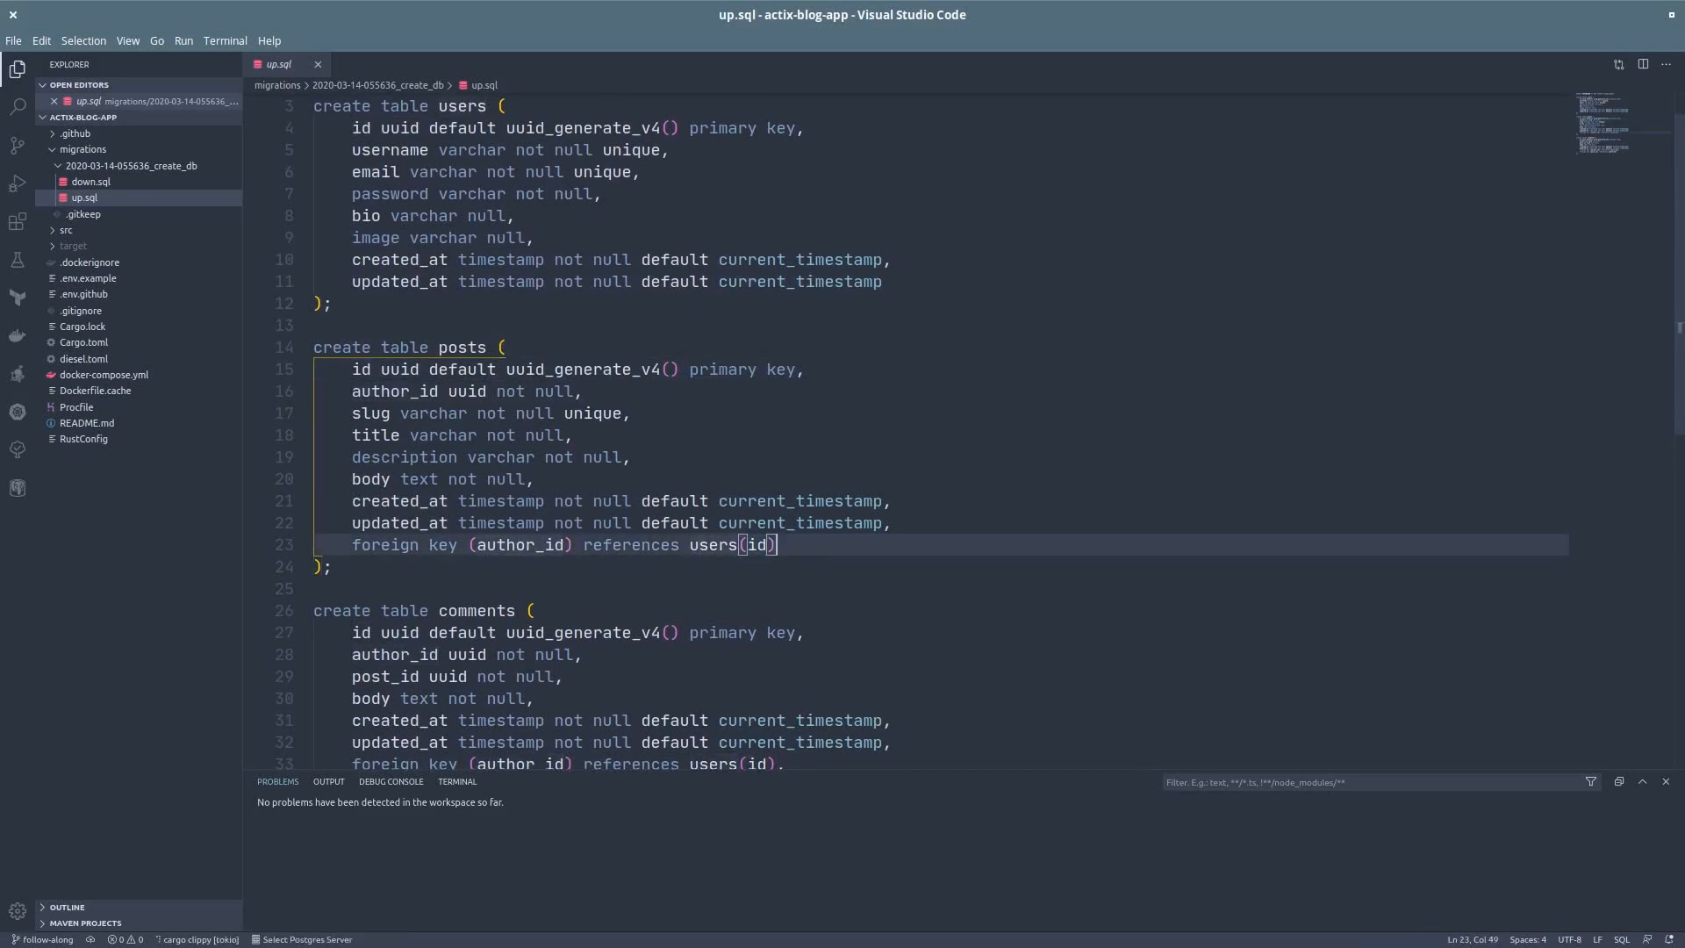
{"action": "double_click", "coordinate": [373, 414]}
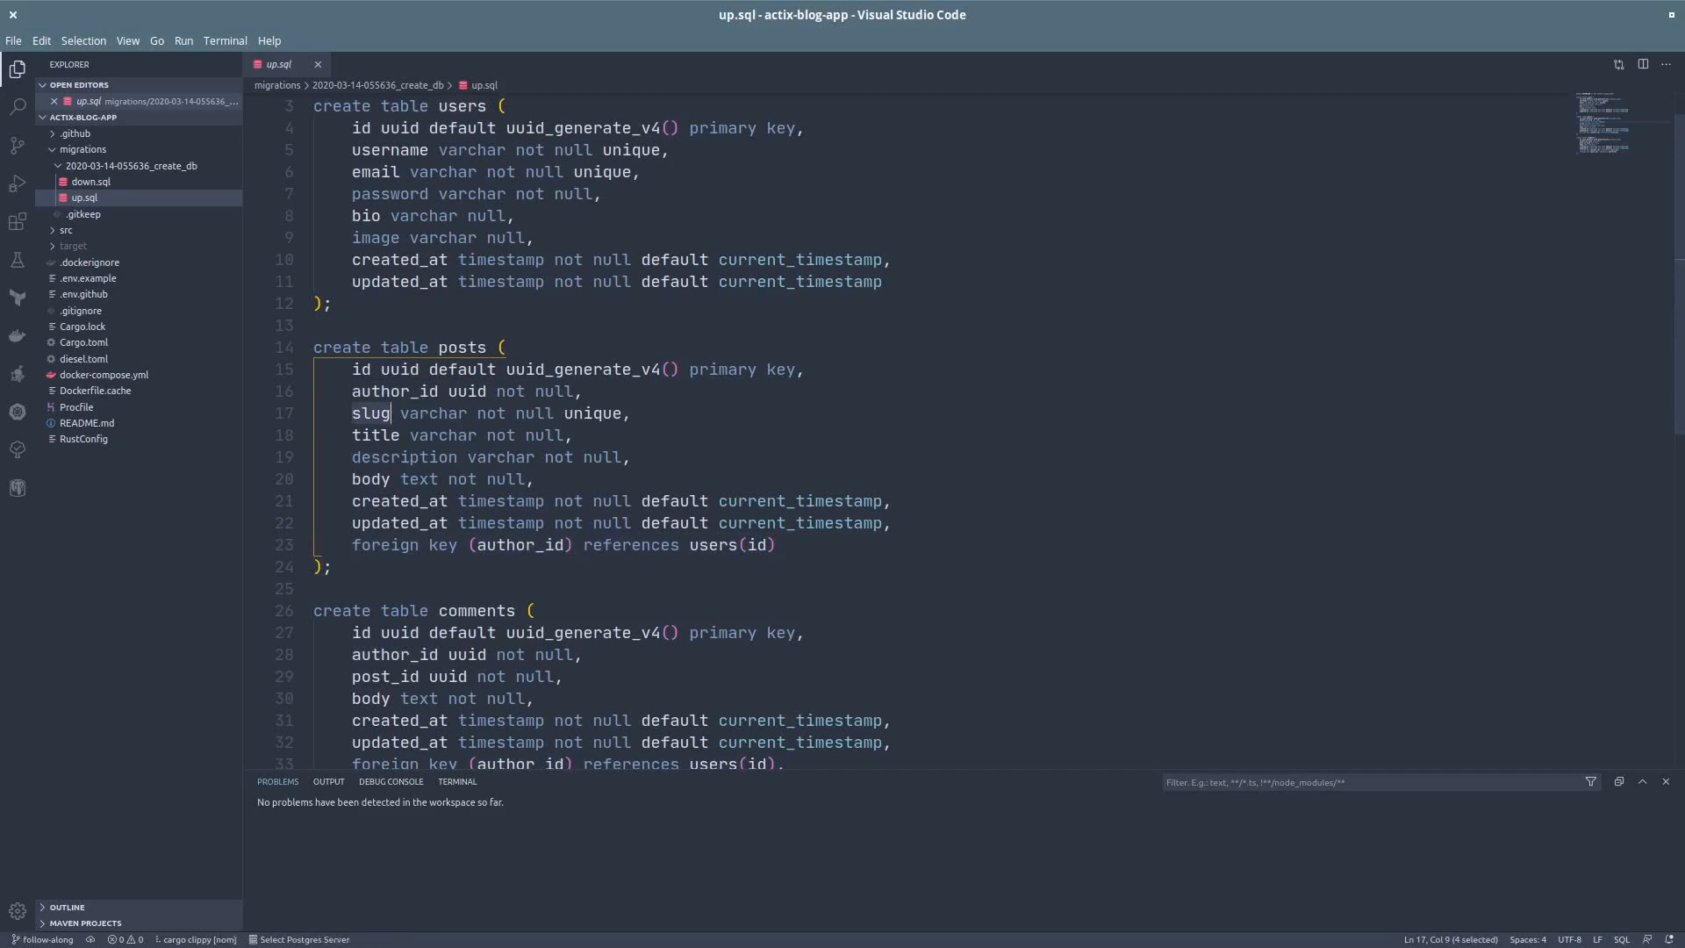
{"action": "double_click", "coordinate": [592, 414]}
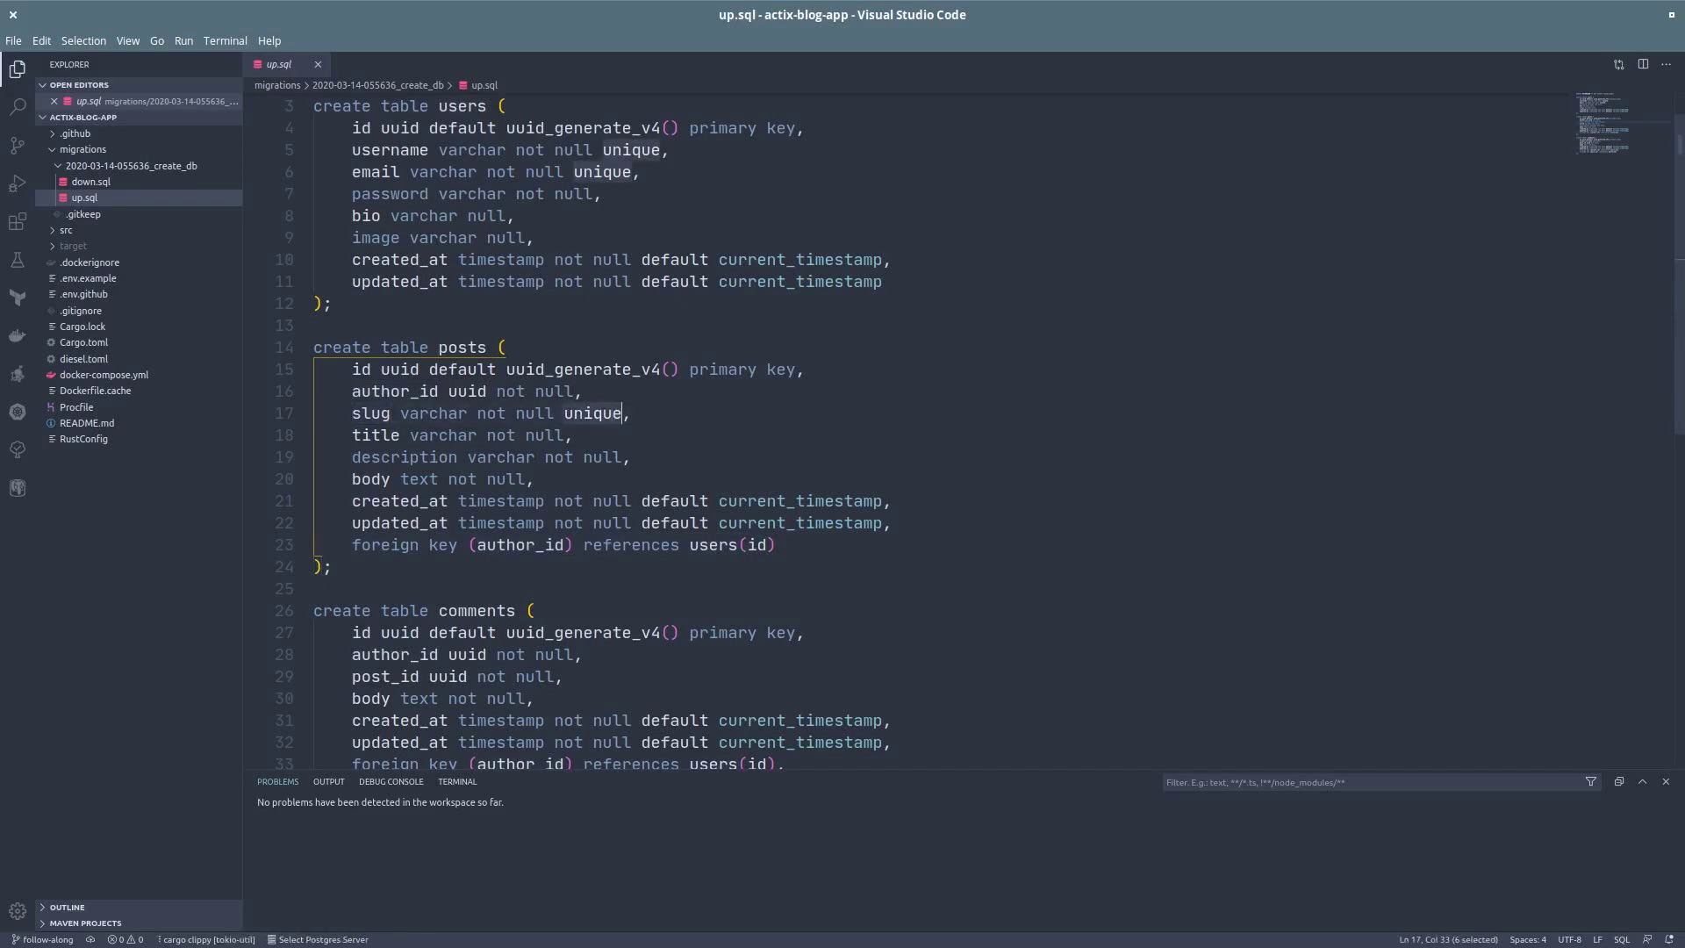
{"action": "scroll", "coordinate": [843, 434], "scroll_direction": "down", "scroll_amount": 3}
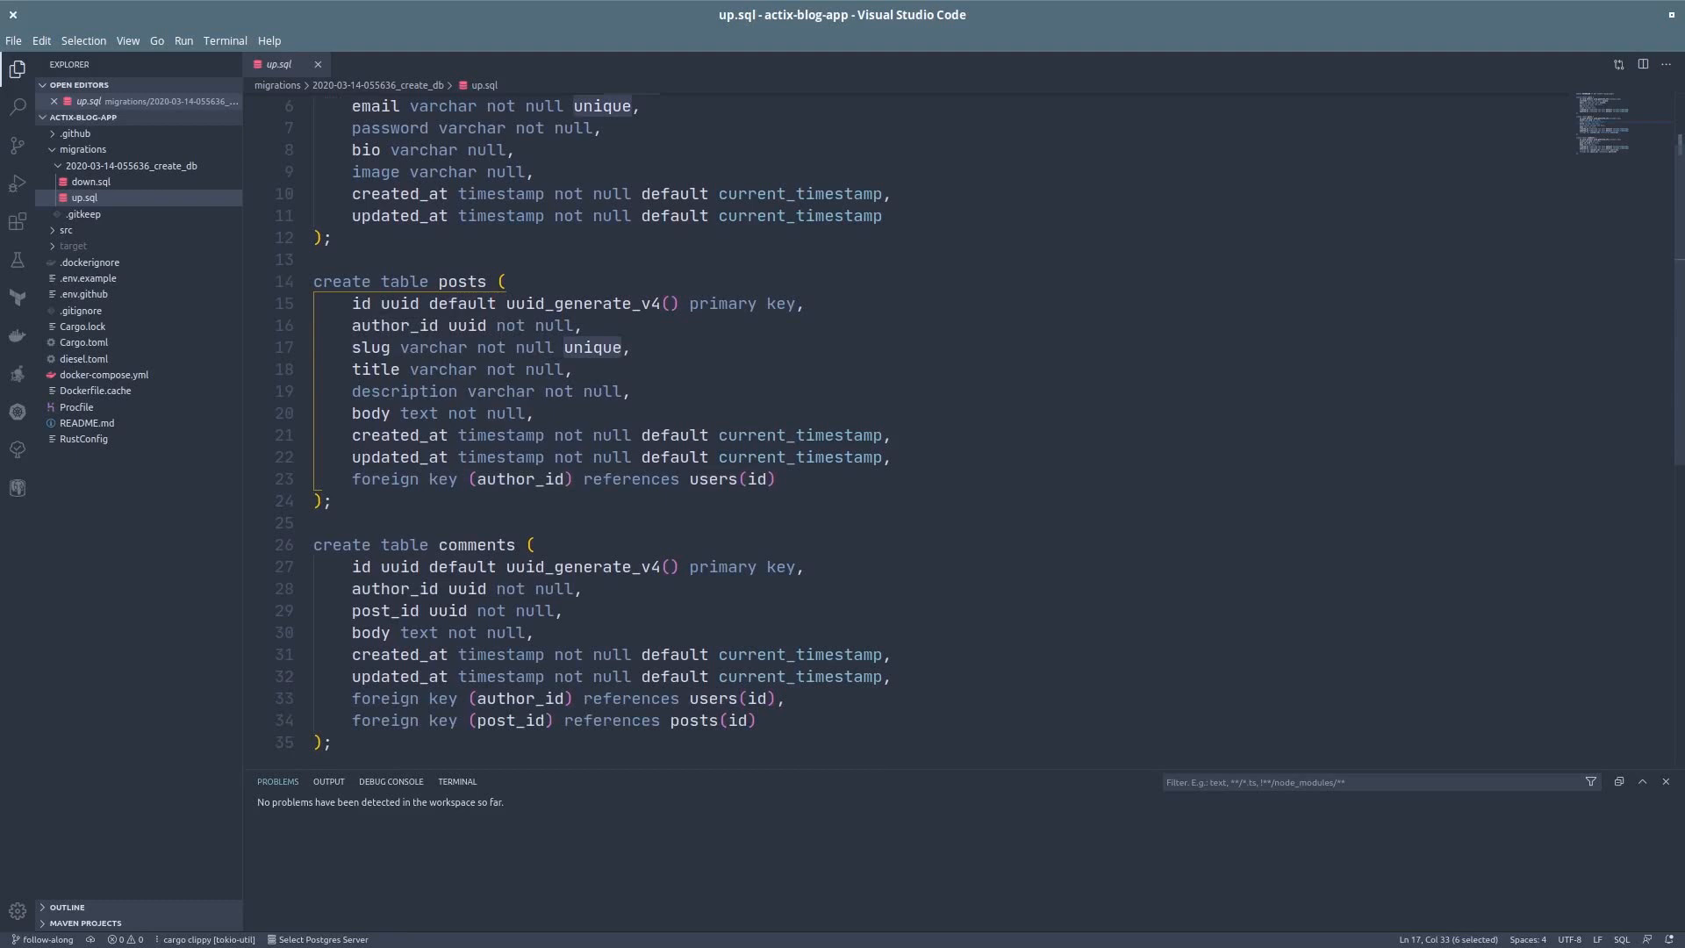
{"action": "left_click", "coordinate": [396, 368]}
{"action": "key", "text": "Down"}
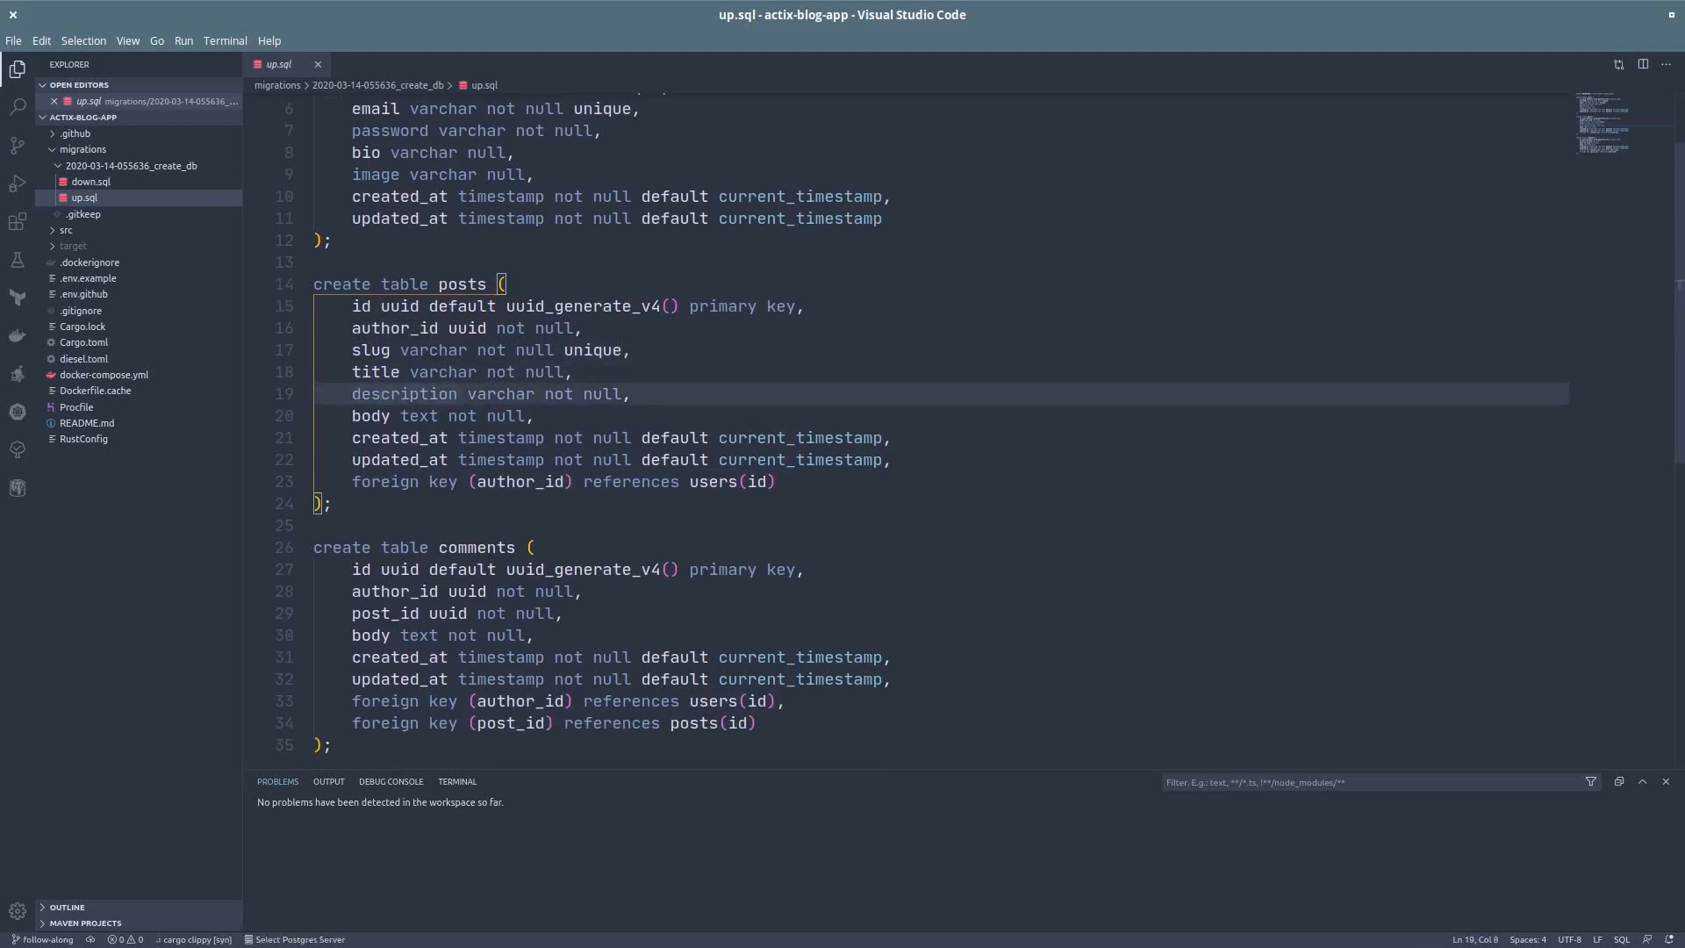
{"action": "key", "text": "Down"}
{"action": "scroll", "coordinate": [843, 435], "scroll_direction": "down", "scroll_amount": 5}
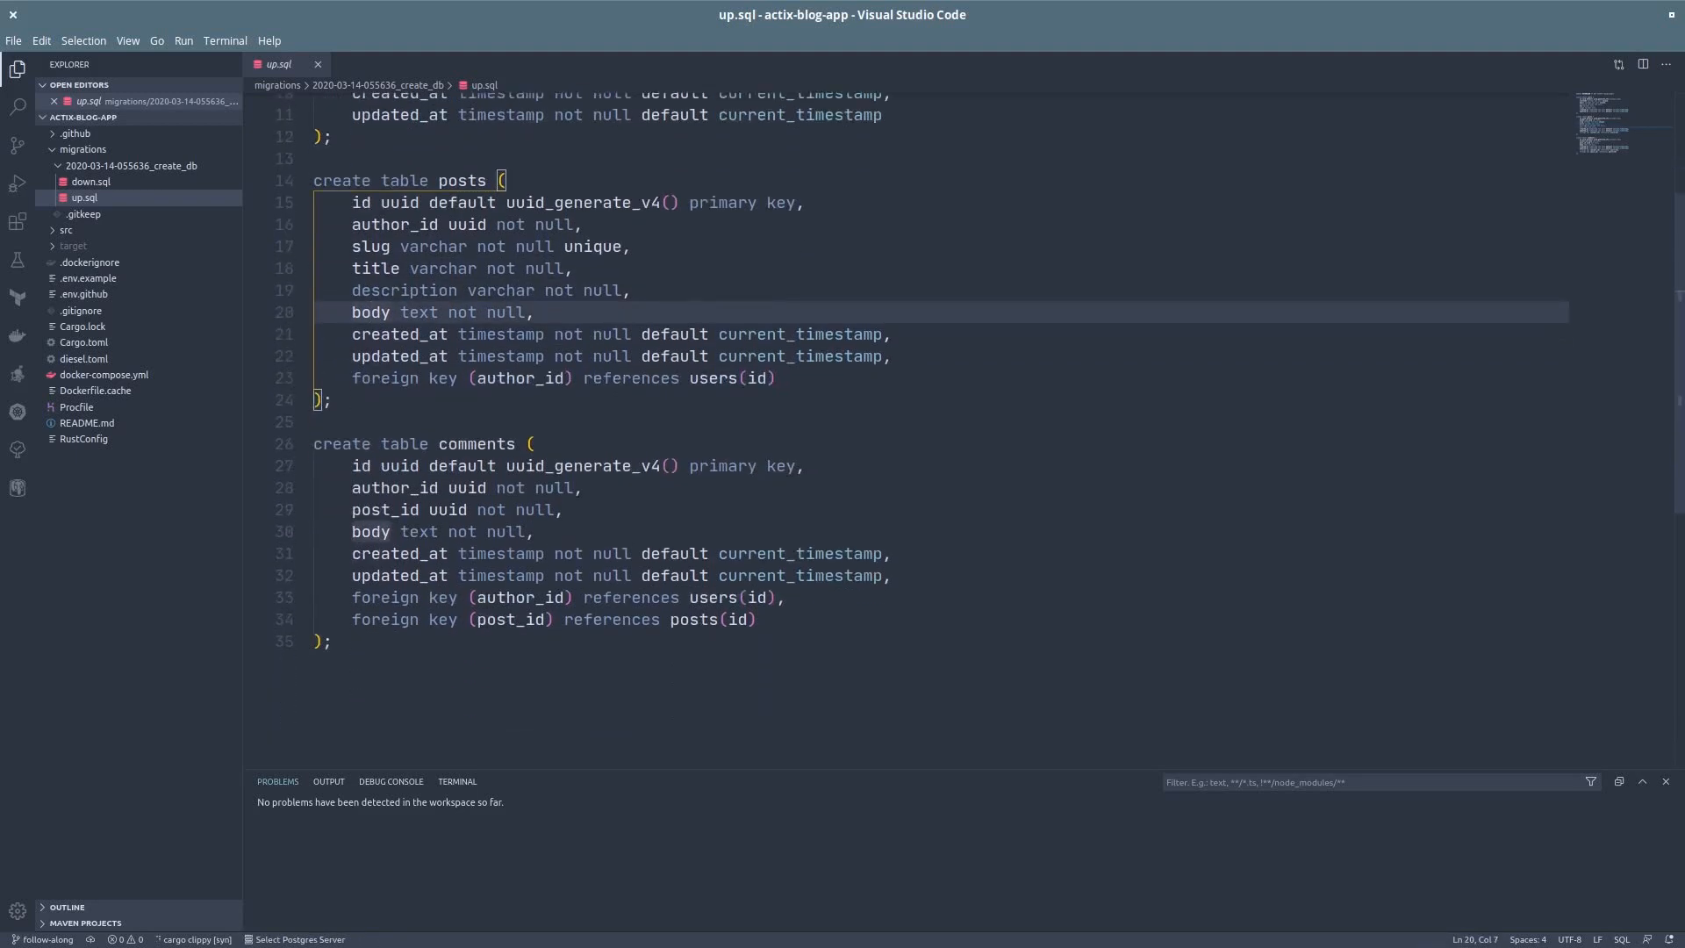
Review the comments table columns, then expand the src folder.
{"action": "left_click", "coordinate": [468, 444]}
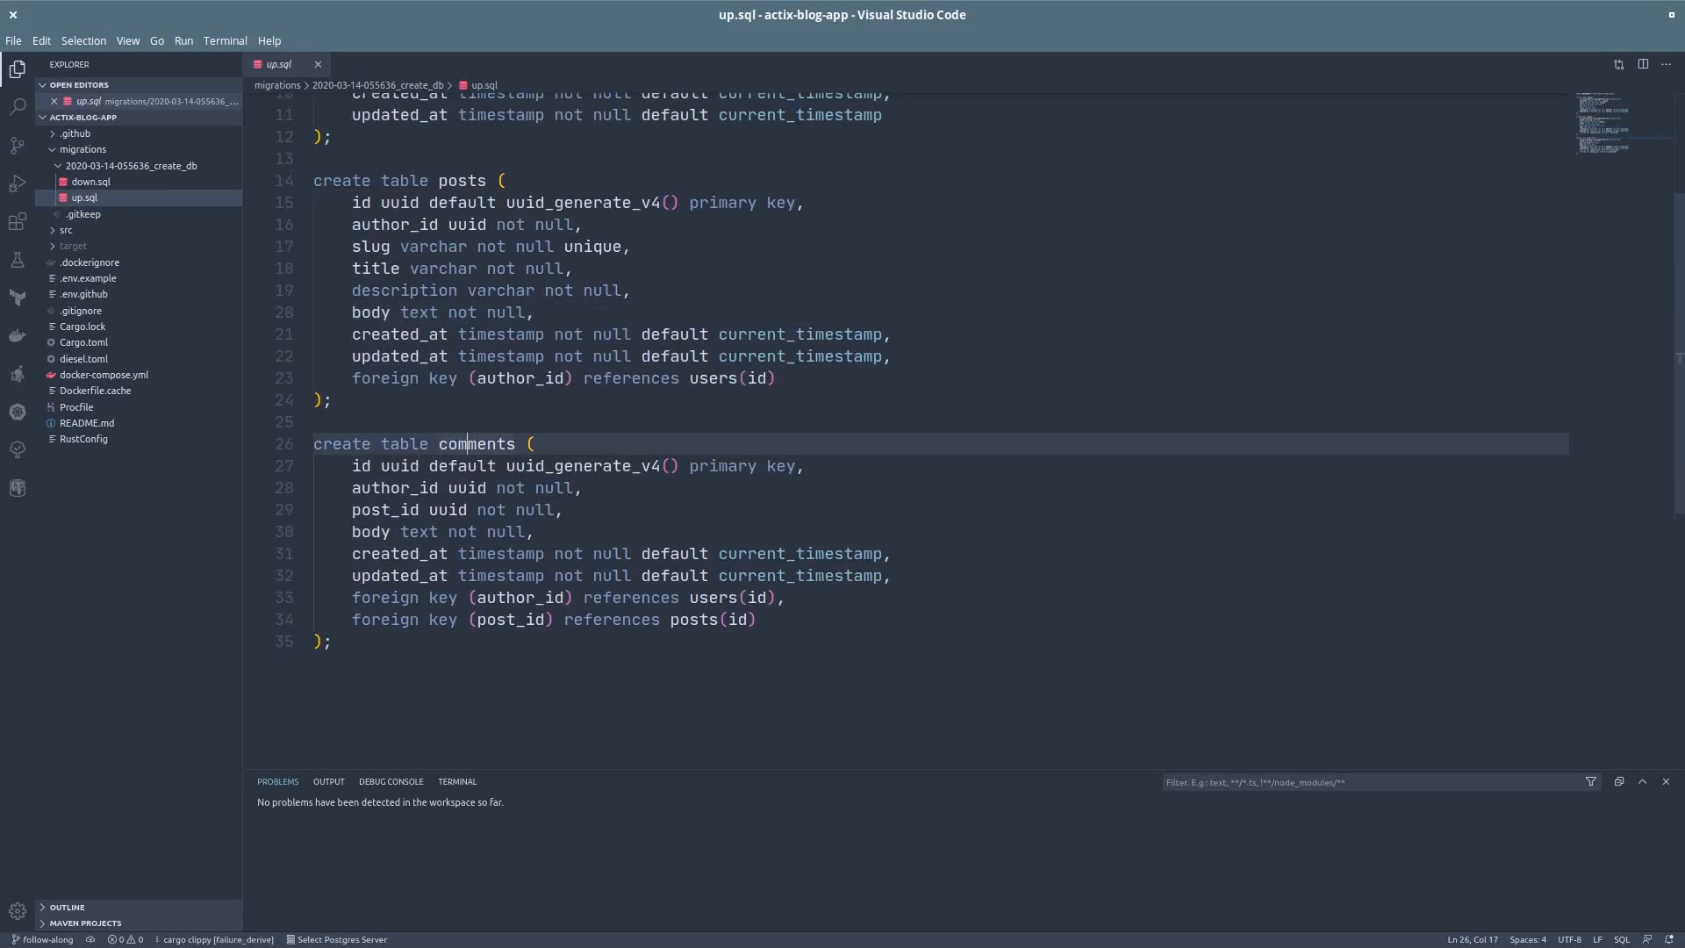
{"action": "left_click", "coordinate": [391, 464]}
{"action": "key", "text": "Down"}
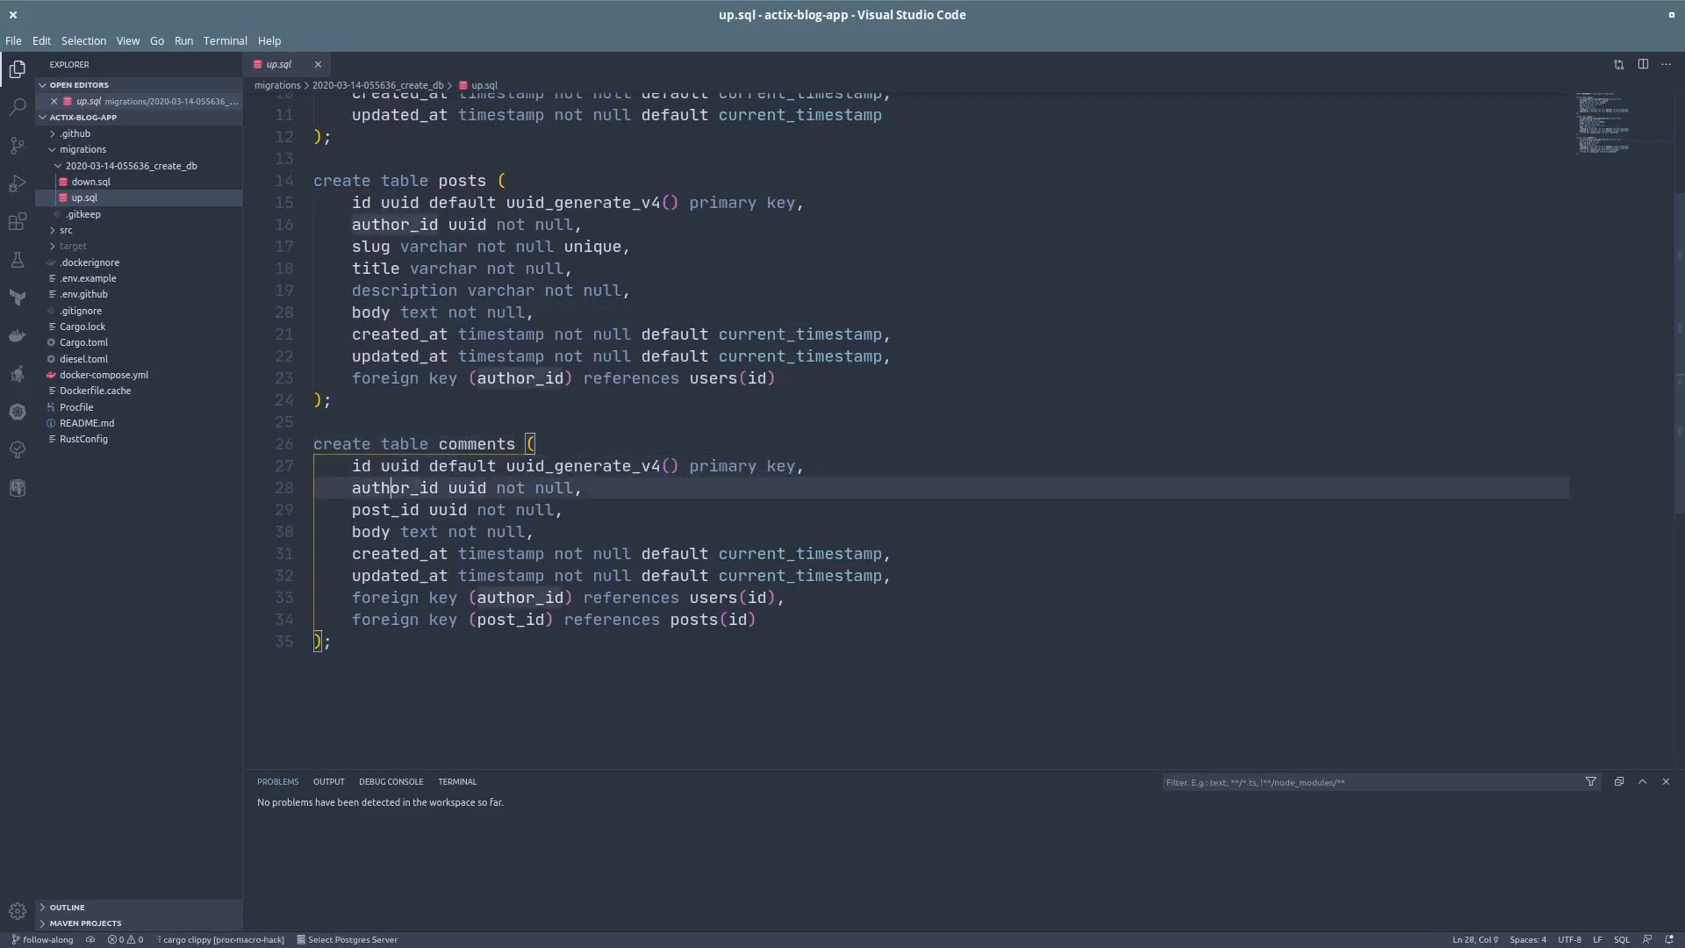
{"action": "key", "text": "Down"}
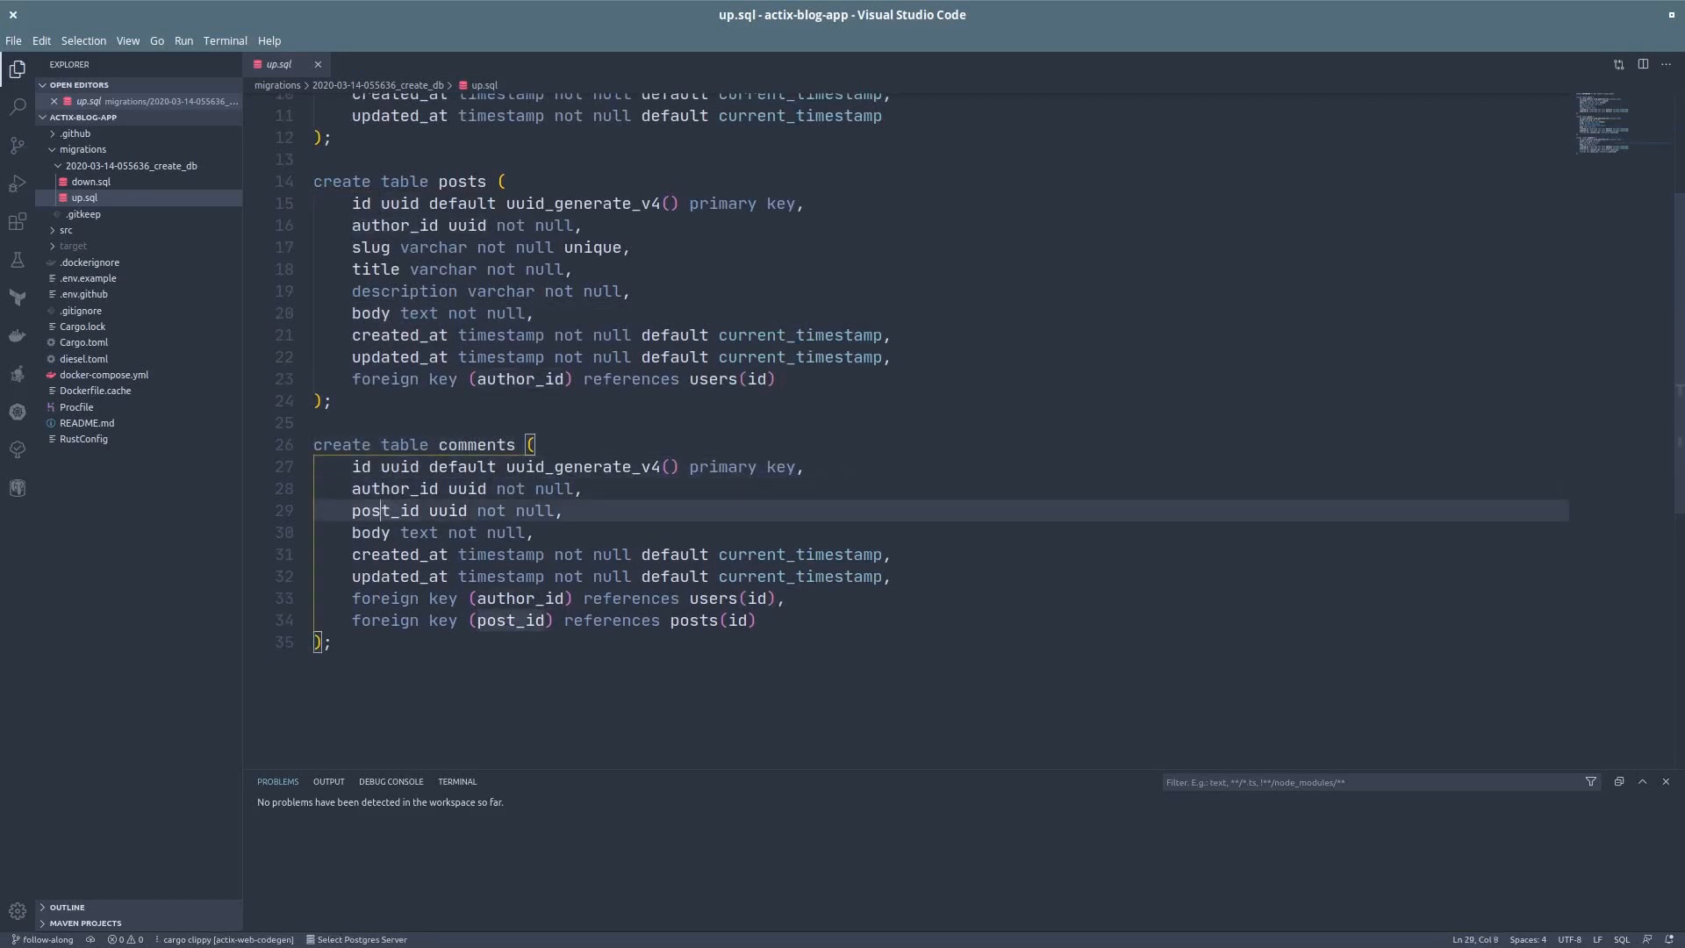
{"action": "key", "text": "Down"}
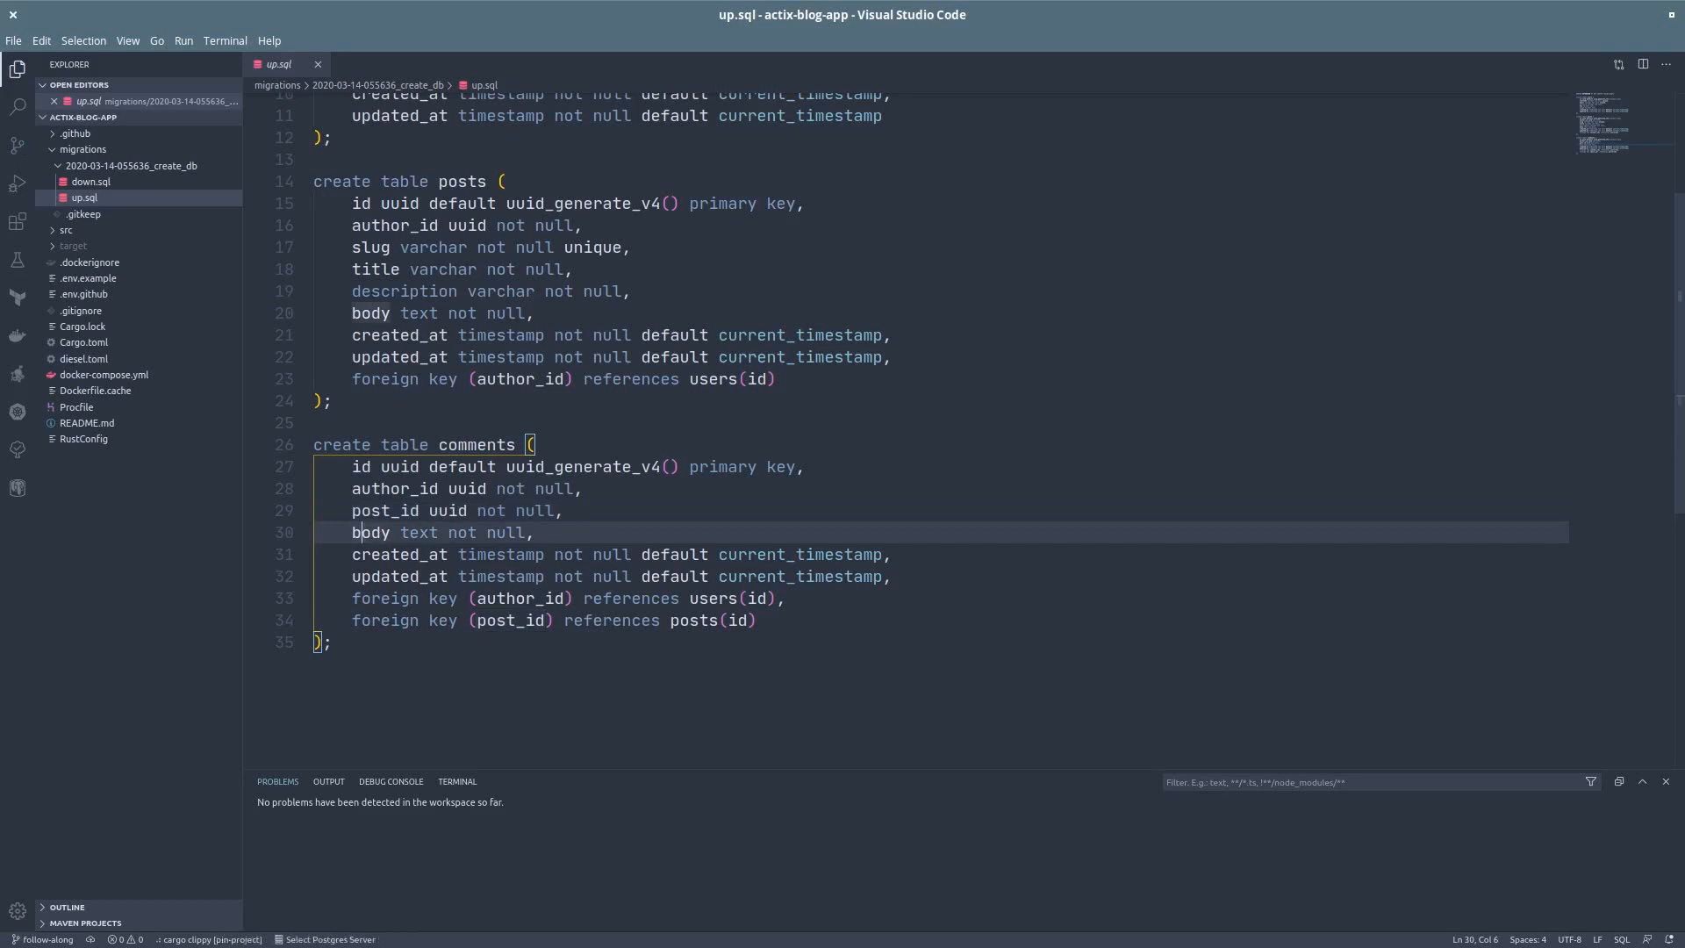
{"action": "key", "text": "Down"}
{"action": "key", "text": "Down"}
{"action": "key", "text": "Down"}
{"action": "key", "text": "Down"}
{"action": "key", "text": "Down"}
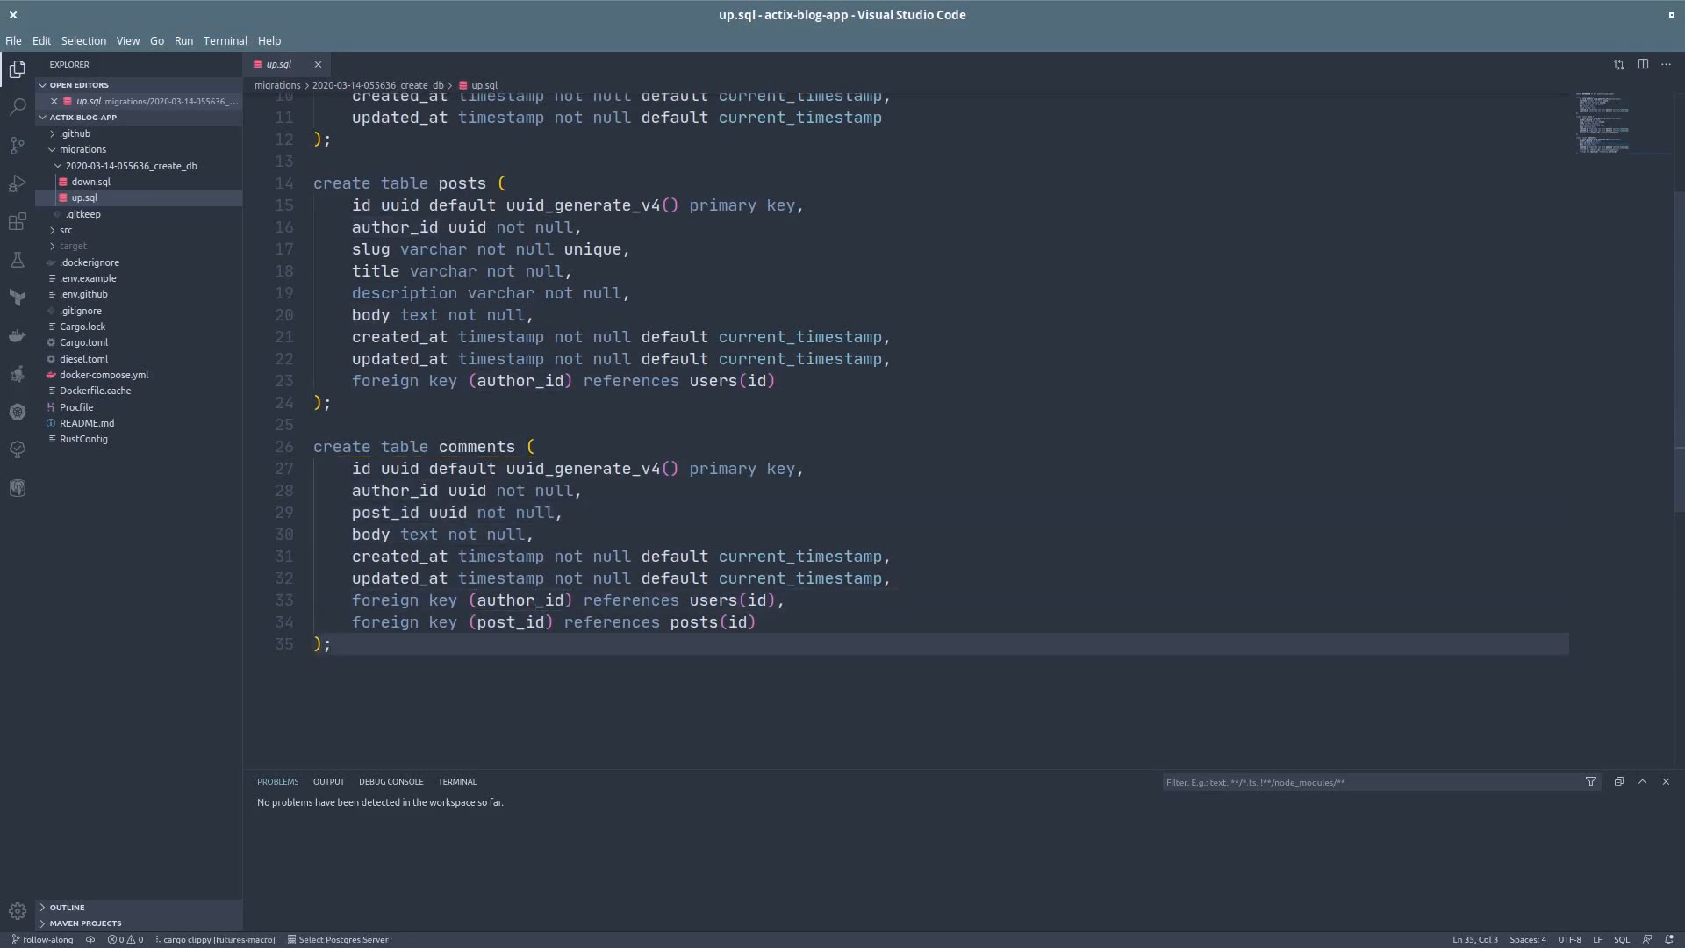
{"action": "left_click", "coordinate": [79, 229]}
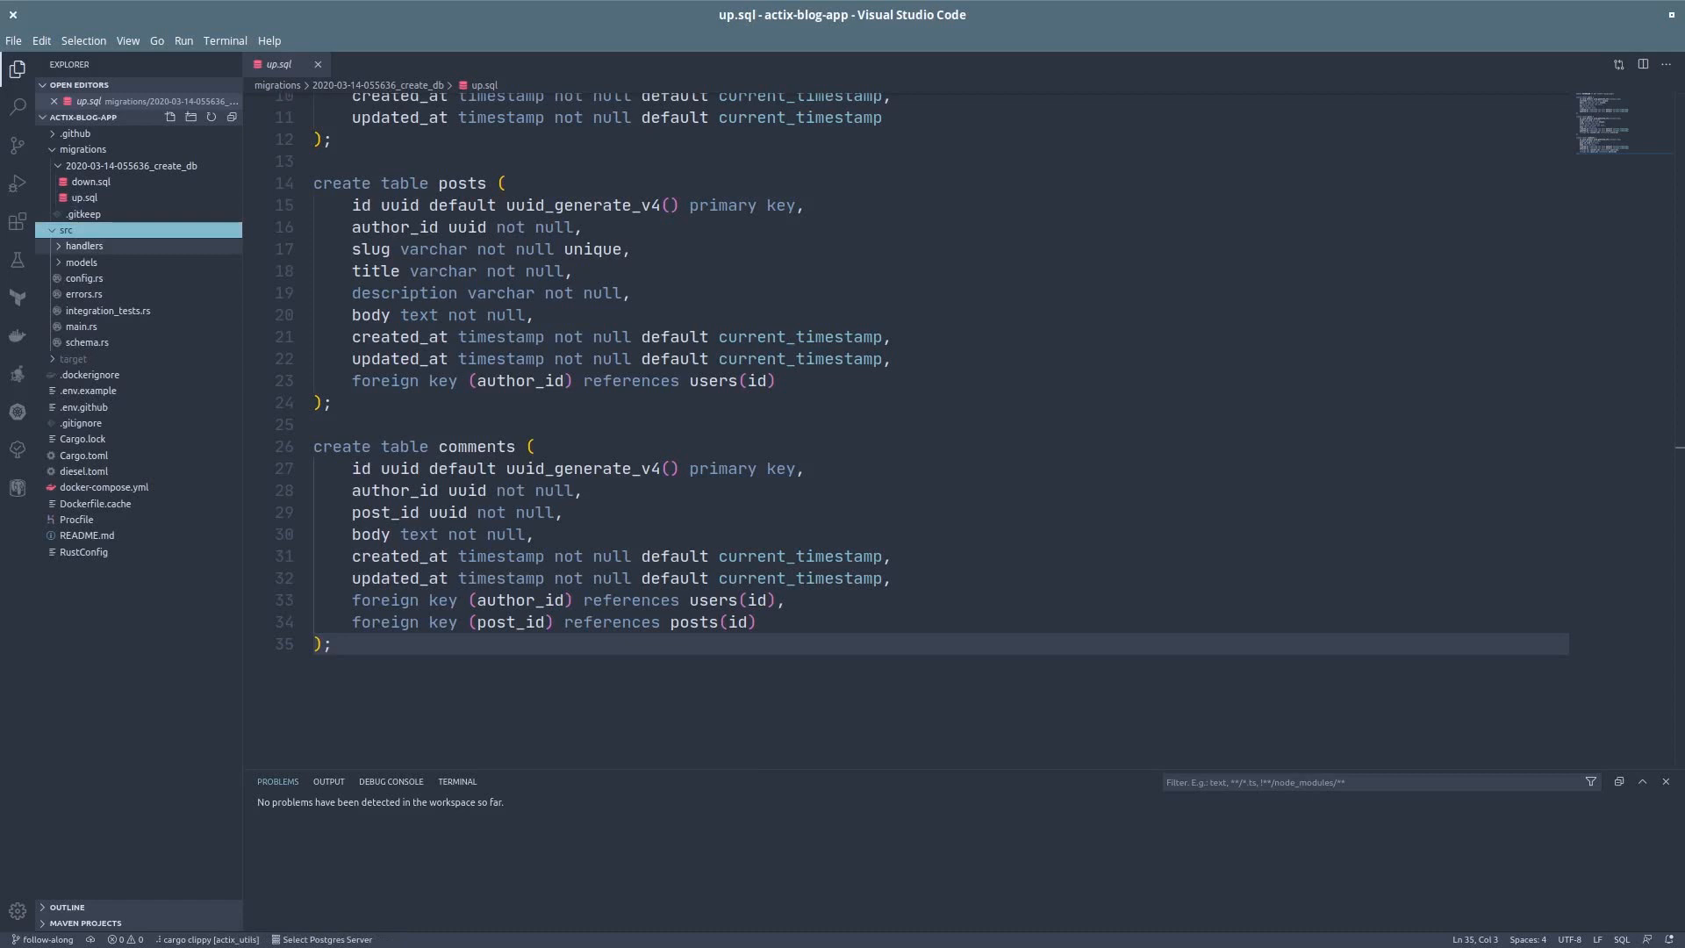
{"action": "left_click", "coordinate": [81, 325]}
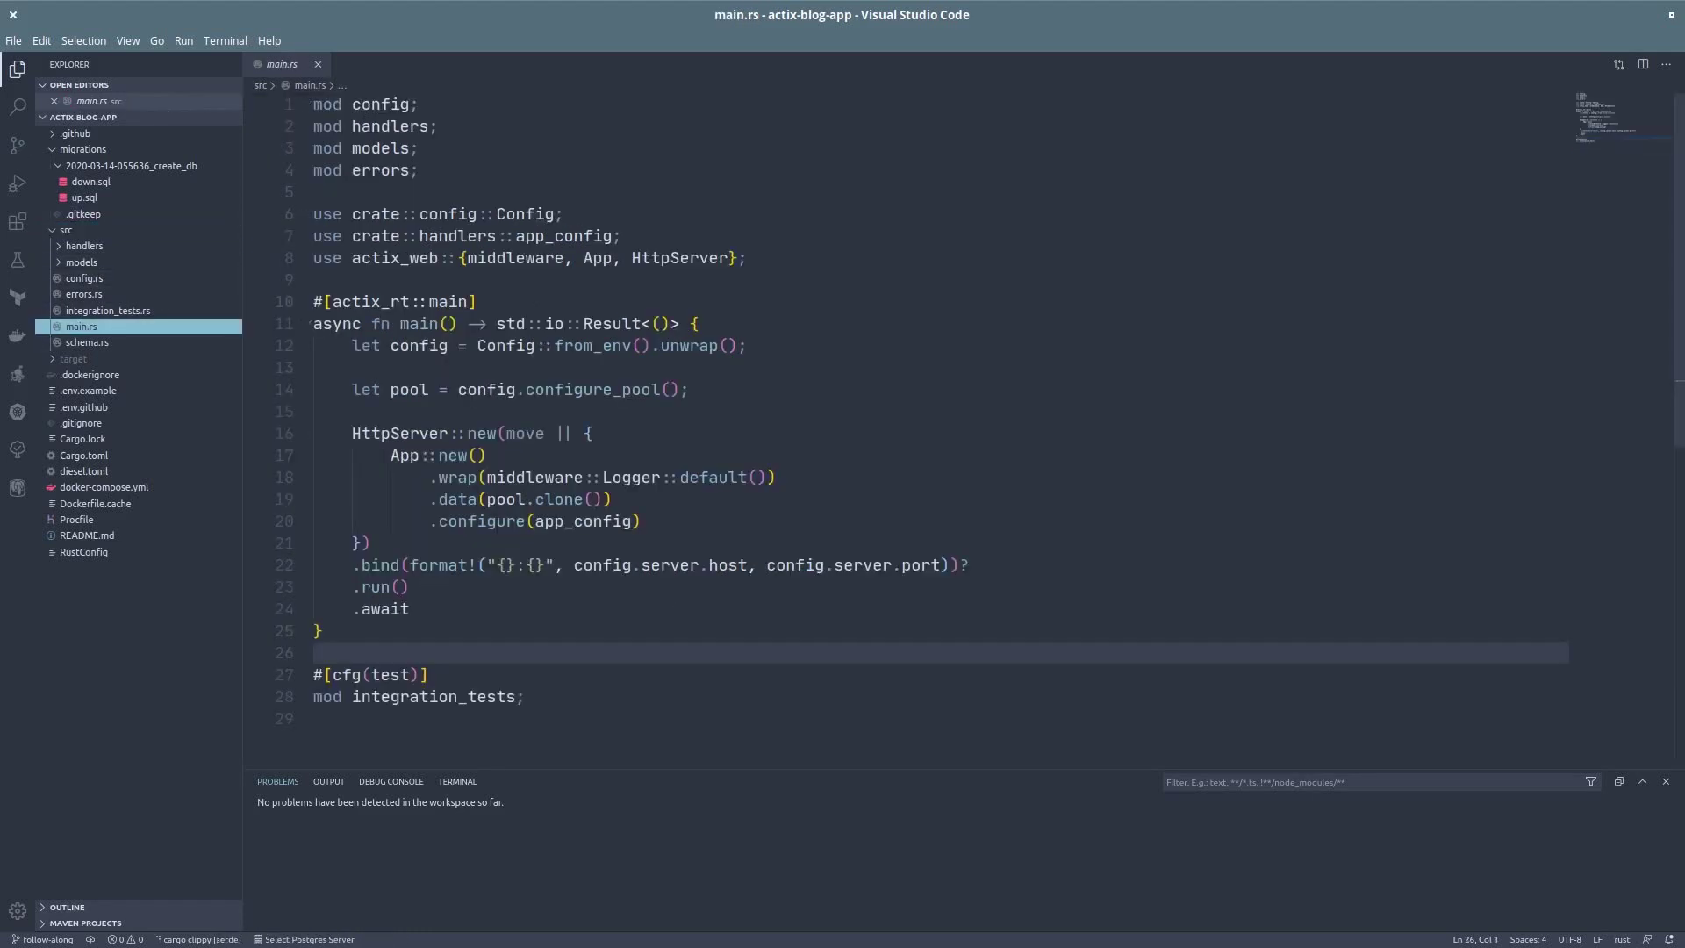
{"action": "left_click", "coordinate": [400, 104]}
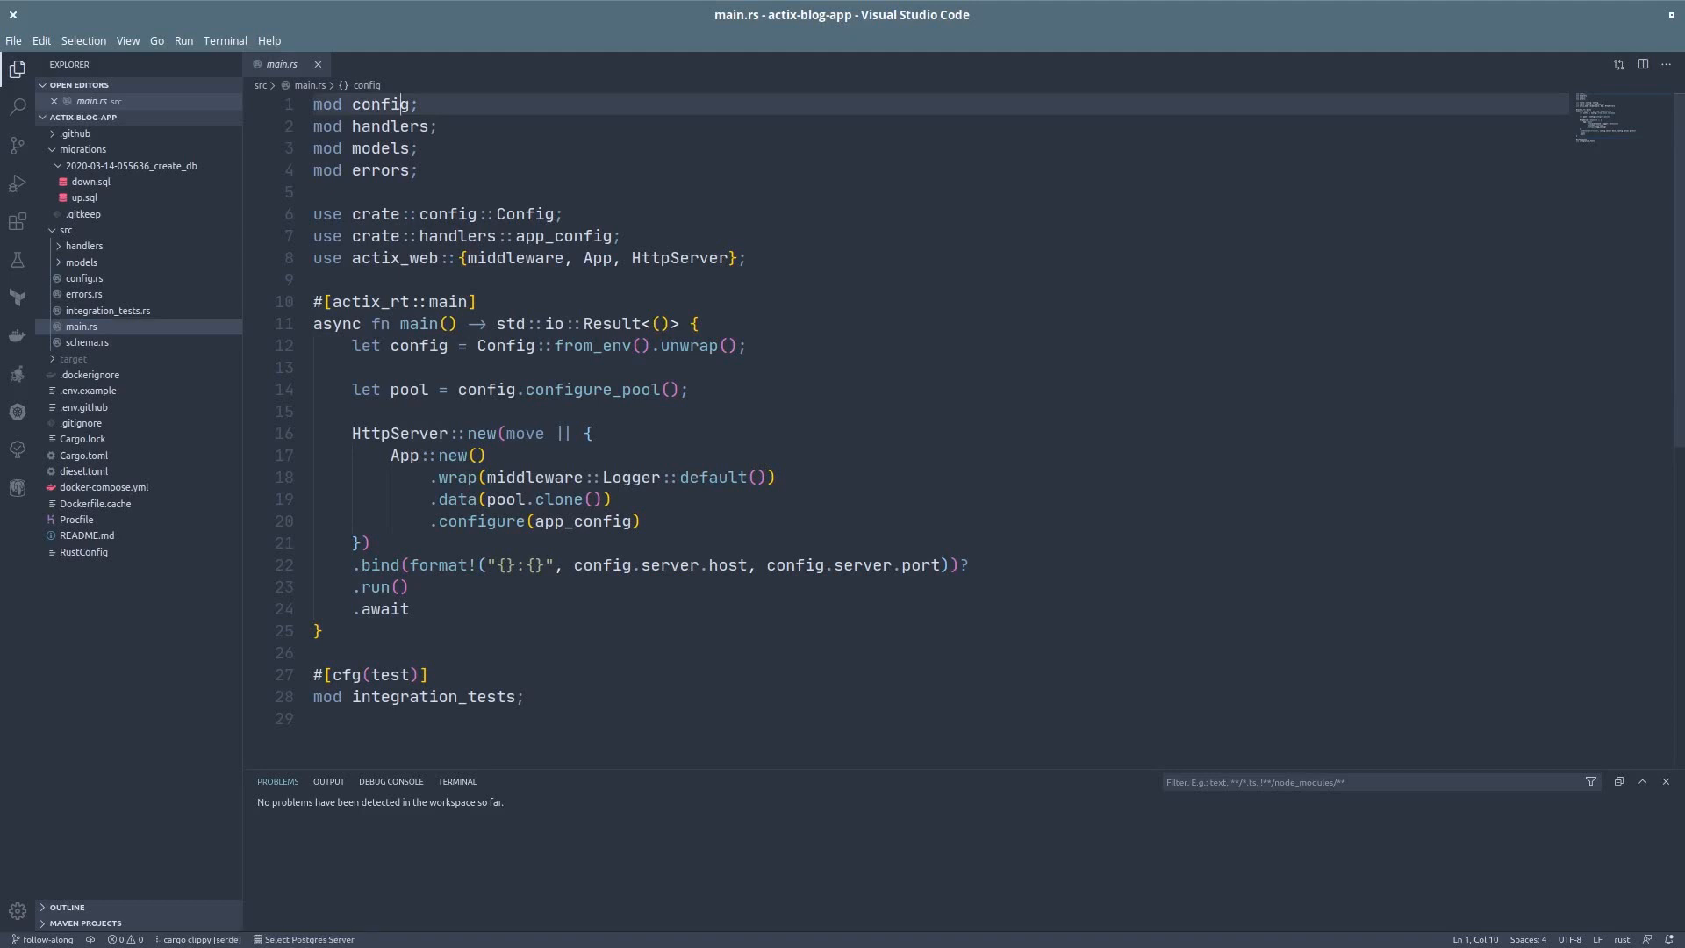
{"action": "key", "text": "Down"}
{"action": "key", "text": "Down"}
{"action": "key", "text": "Down"}
{"action": "scroll", "coordinate": [921, 395], "scroll_direction": "down", "scroll_amount": 3}
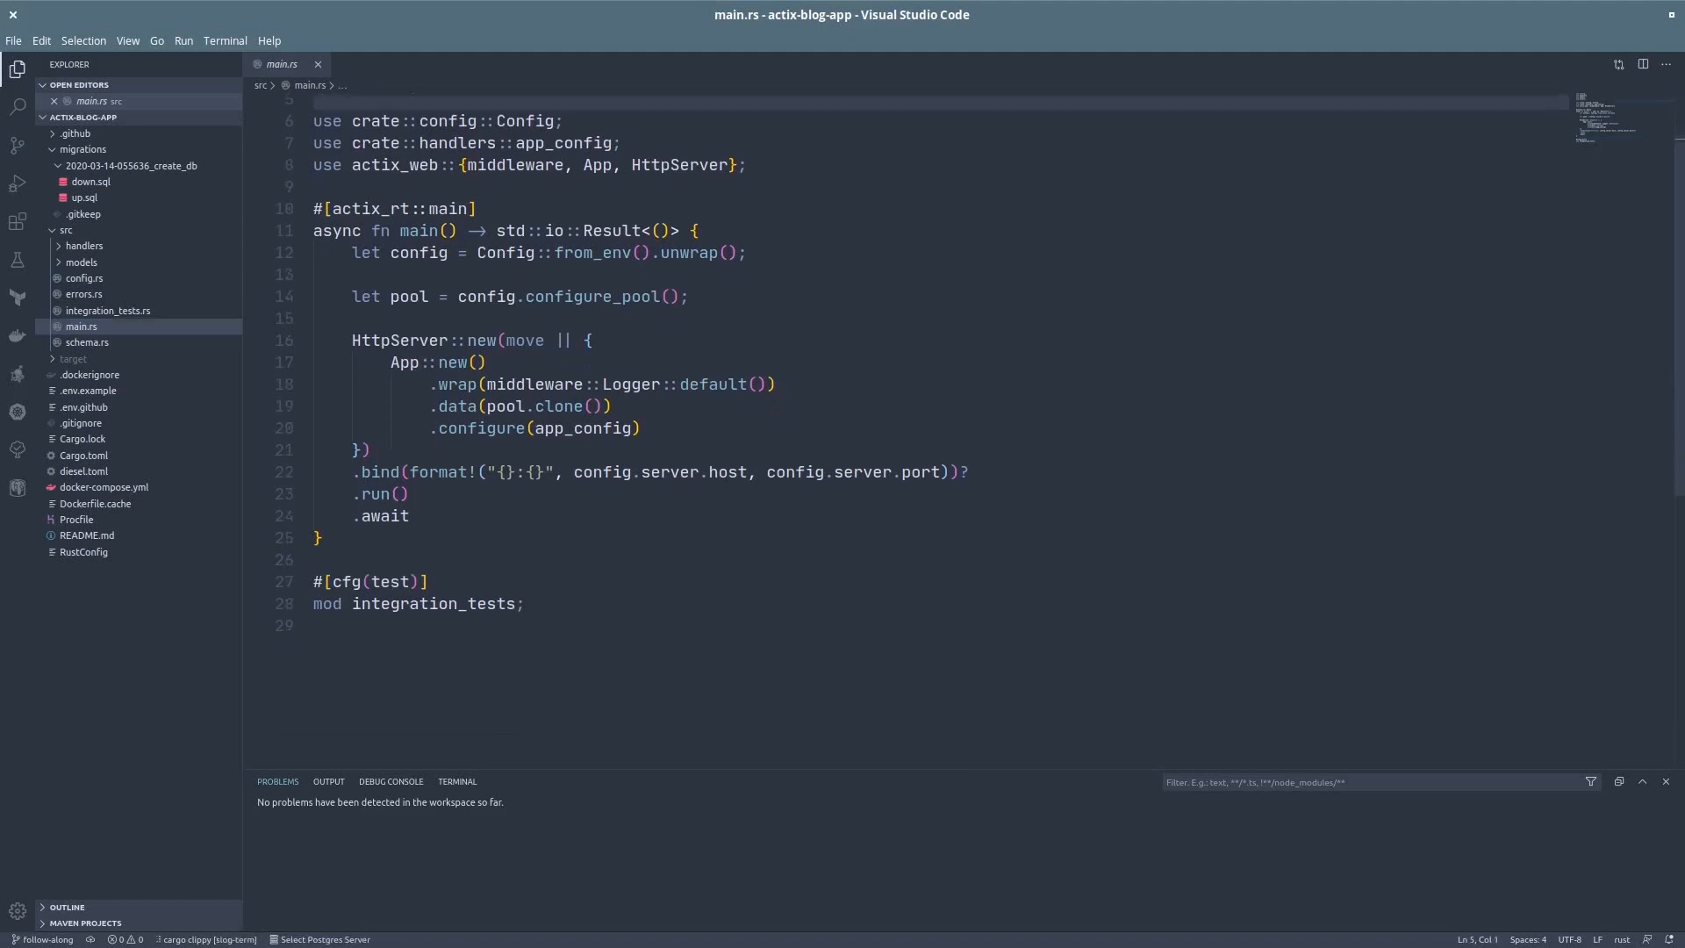
{"action": "scroll", "coordinate": [921, 396], "scroll_direction": "down", "scroll_amount": 2}
{"action": "left_click", "coordinate": [420, 266]}
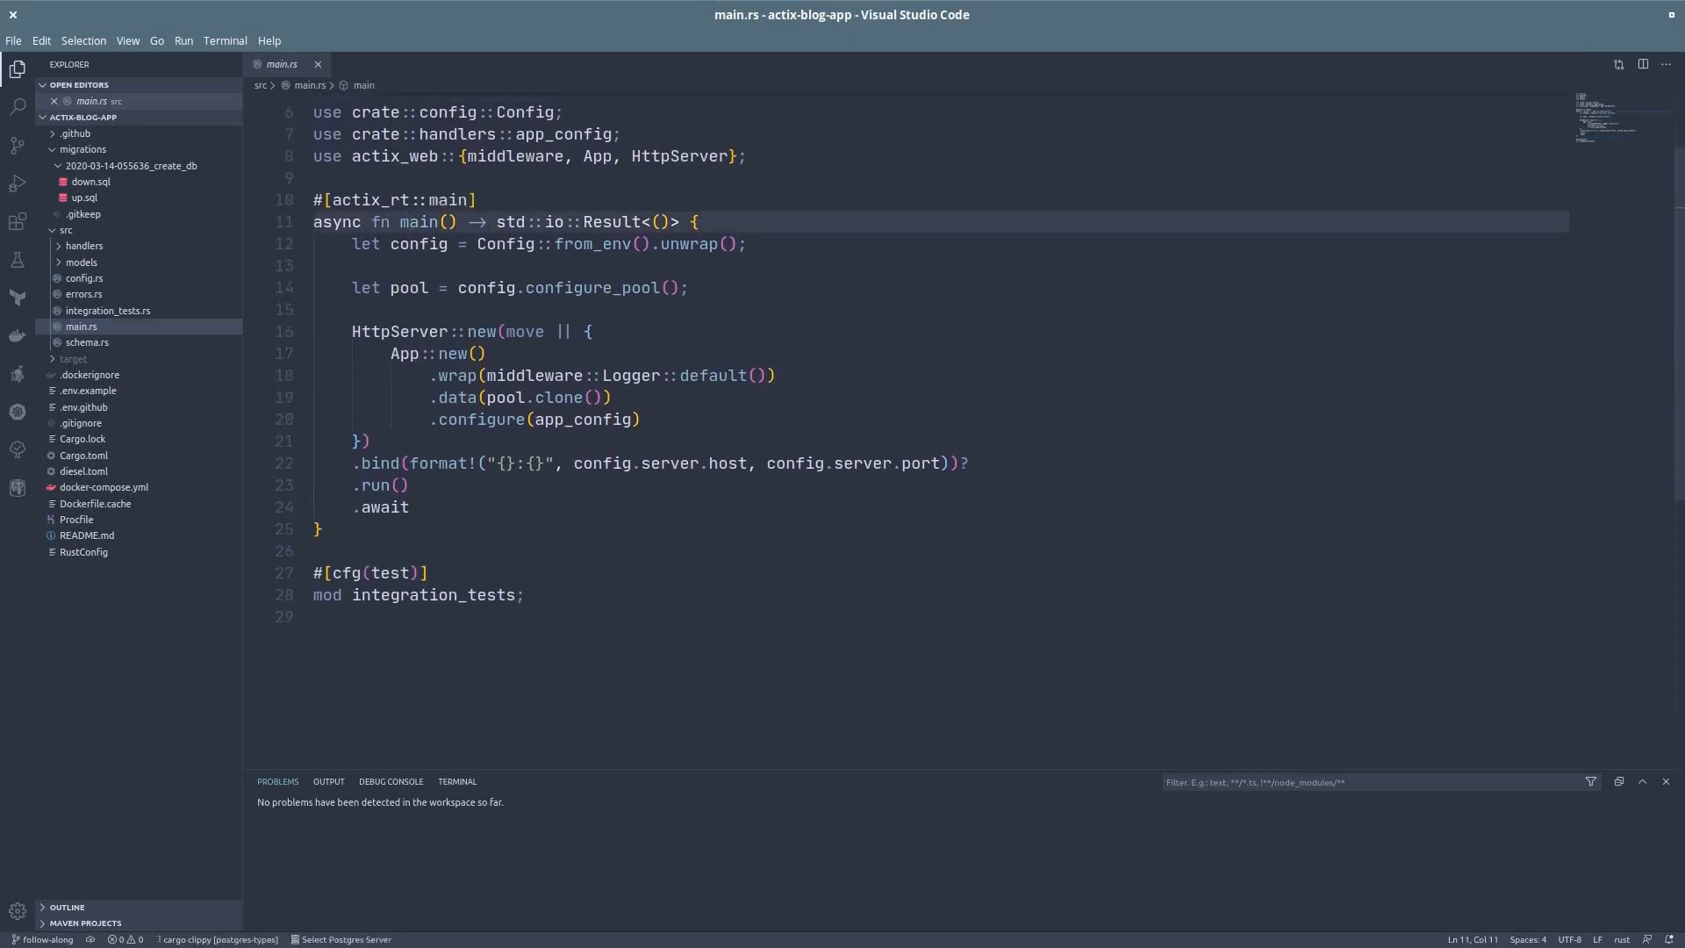
{"action": "left_click_drag", "start_coordinate": [477, 244], "coordinate": [650, 243]}
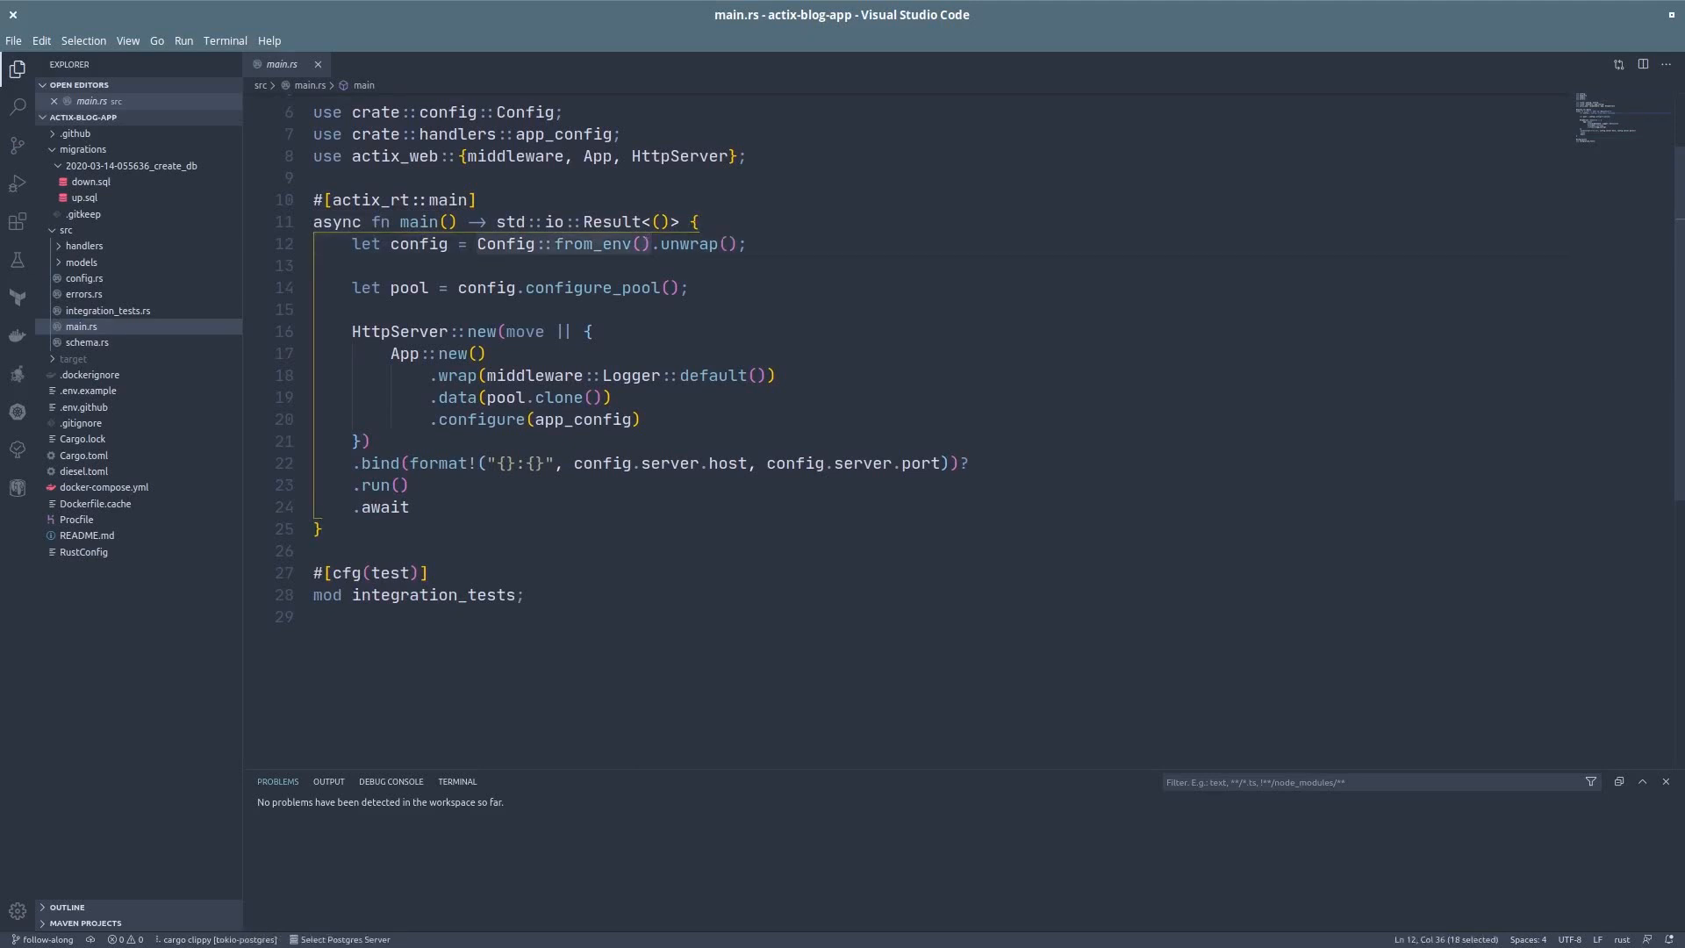
{"action": "left_click", "coordinate": [419, 289]}
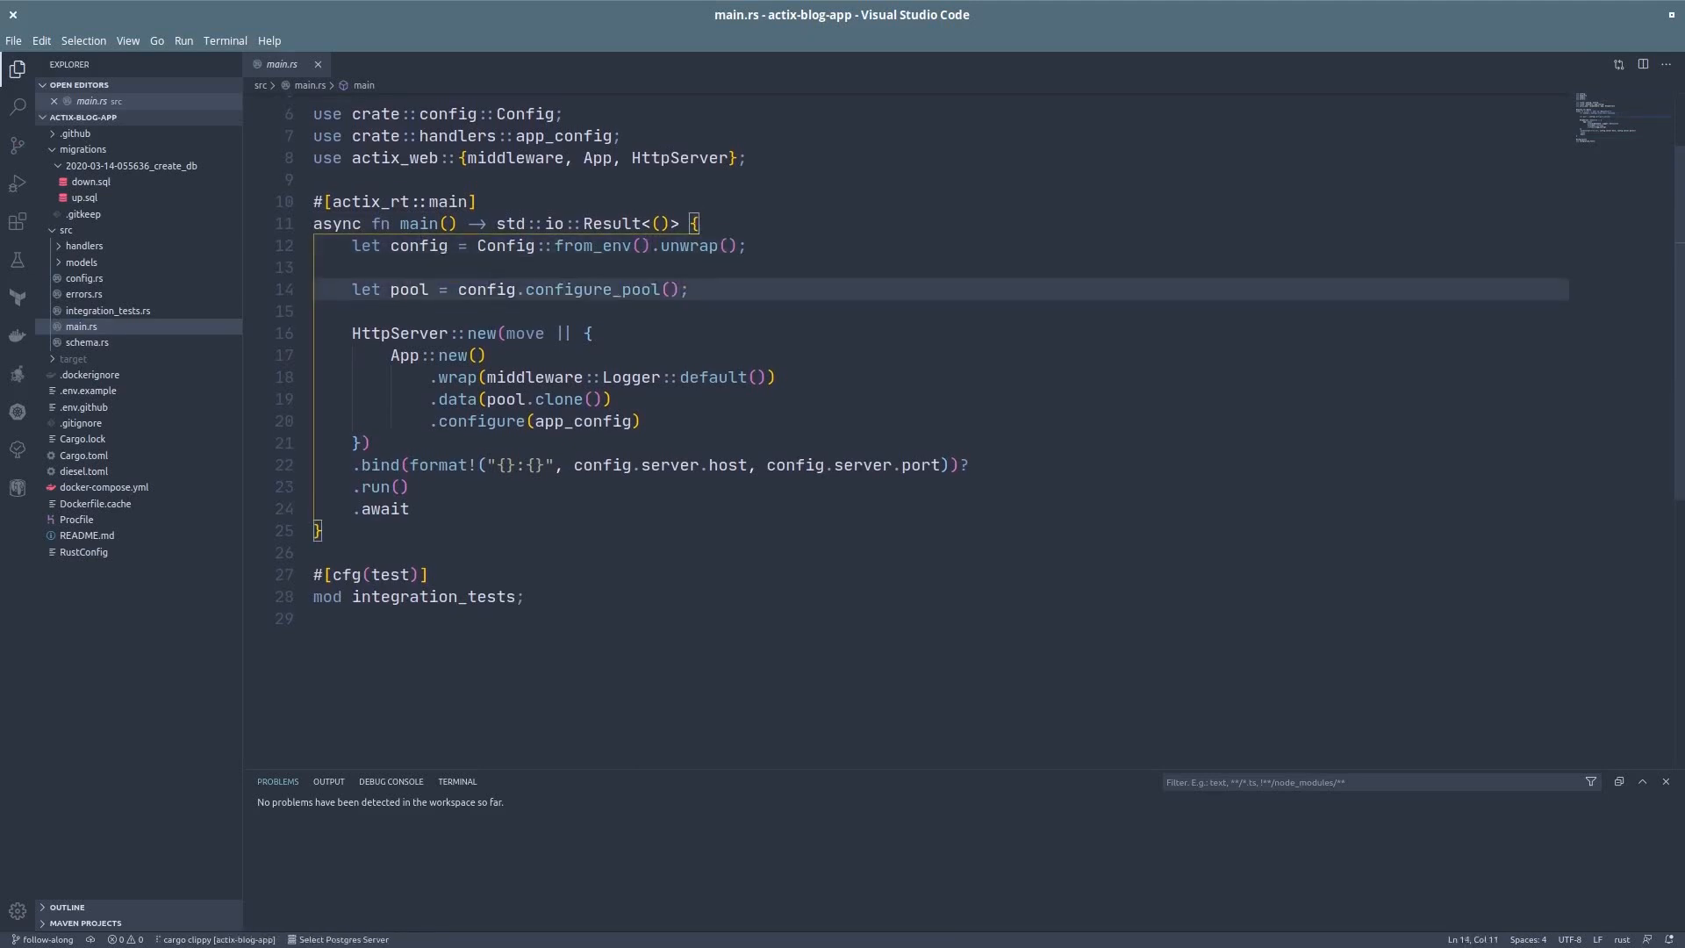
{"action": "left_click", "coordinate": [389, 354]}
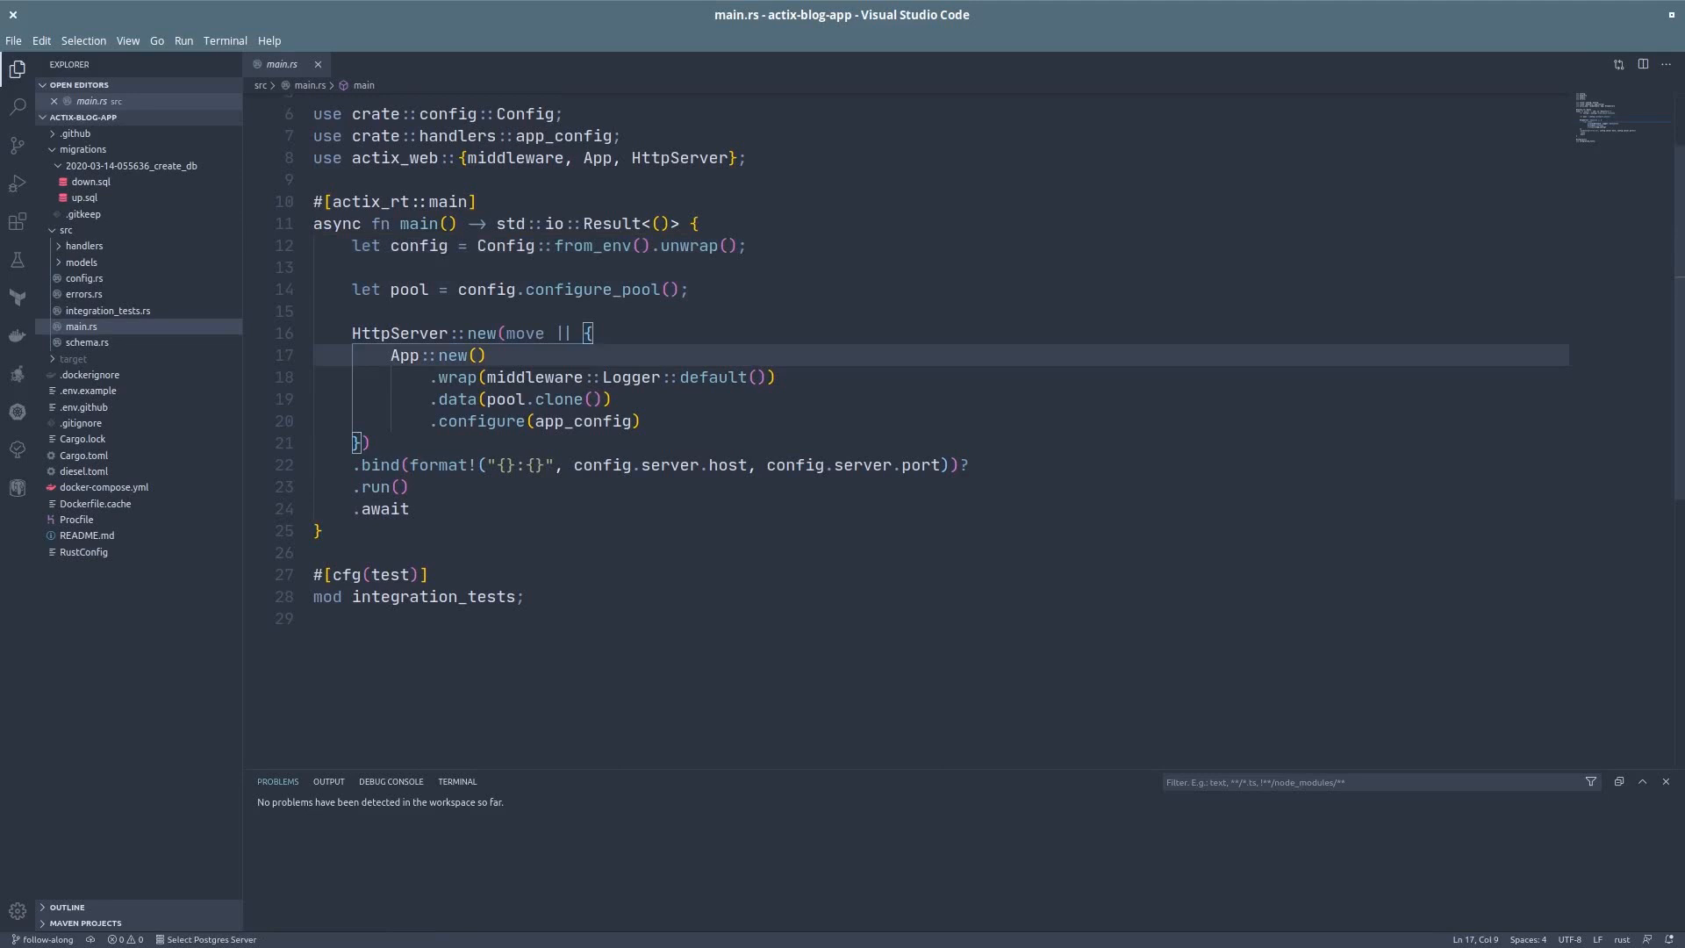
{"action": "left_click", "coordinate": [483, 376]}
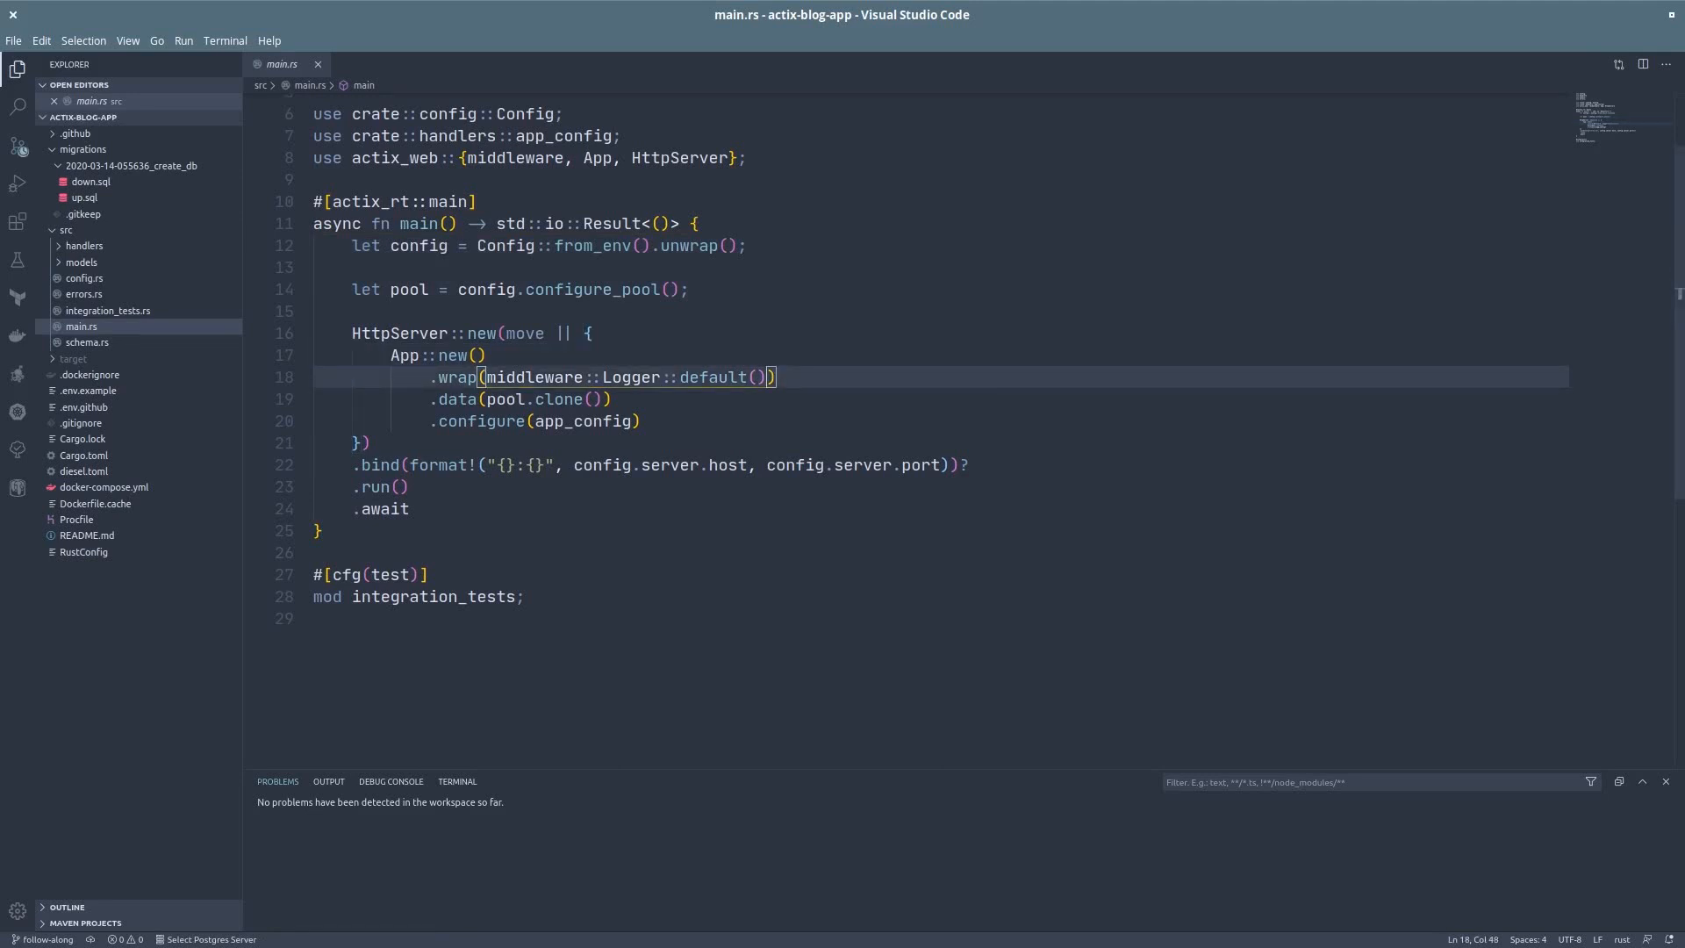
{"action": "key", "text": "End"}
{"action": "key", "text": "shift+Left"}
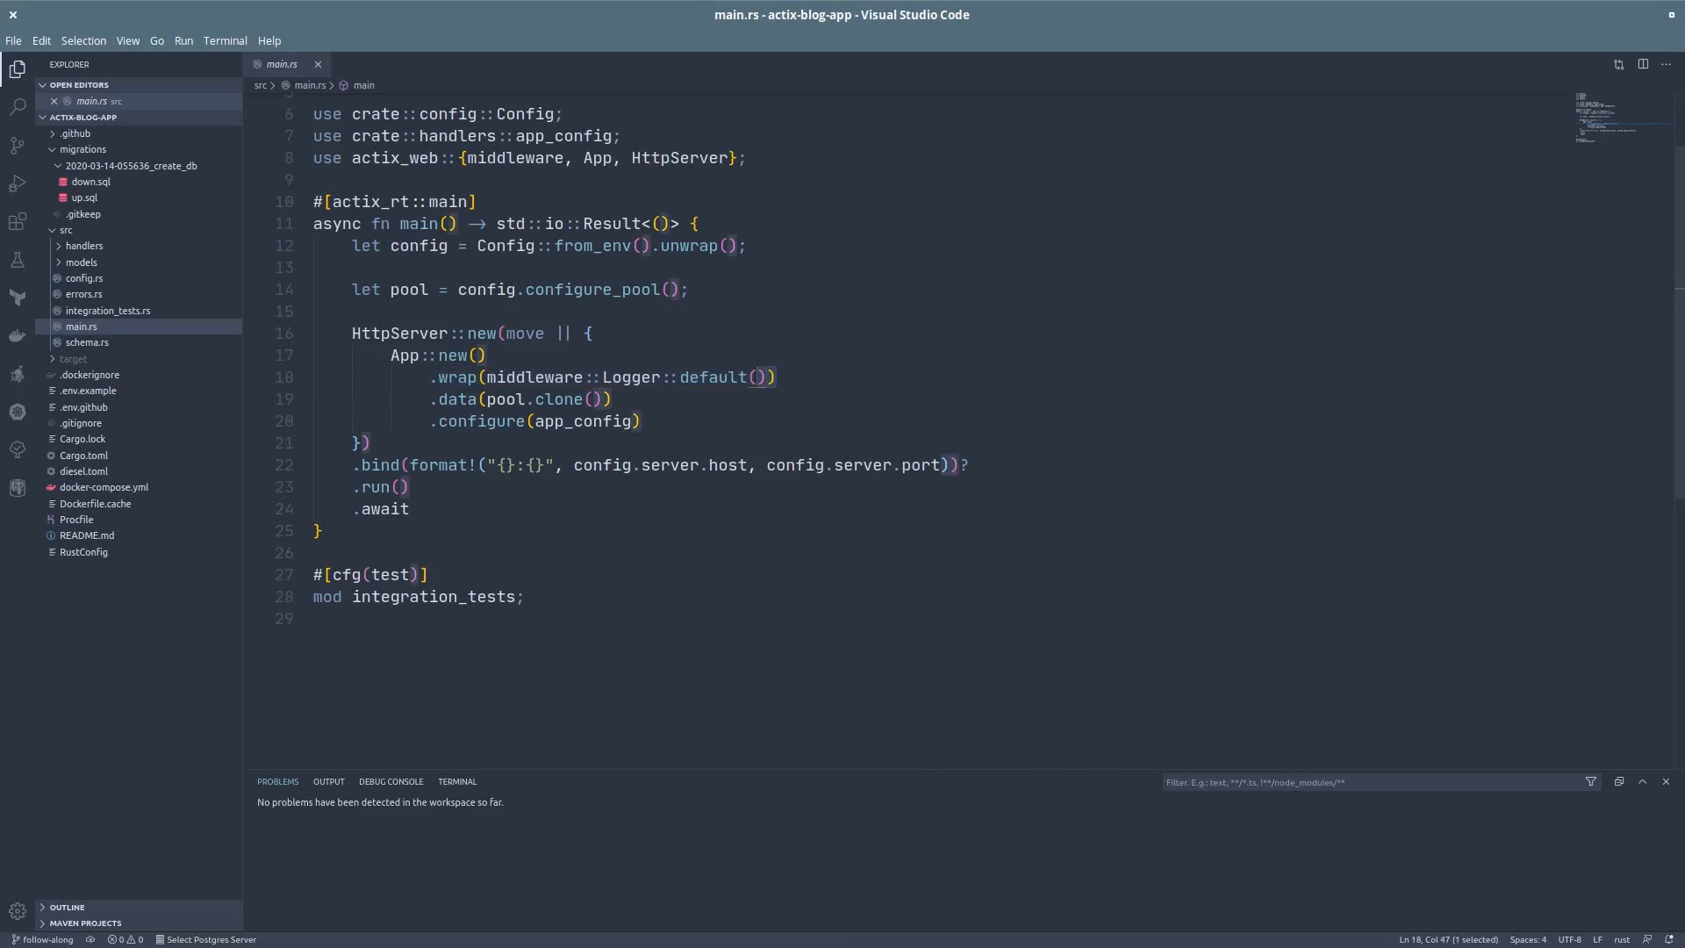
{"action": "left_click", "coordinate": [473, 399]}
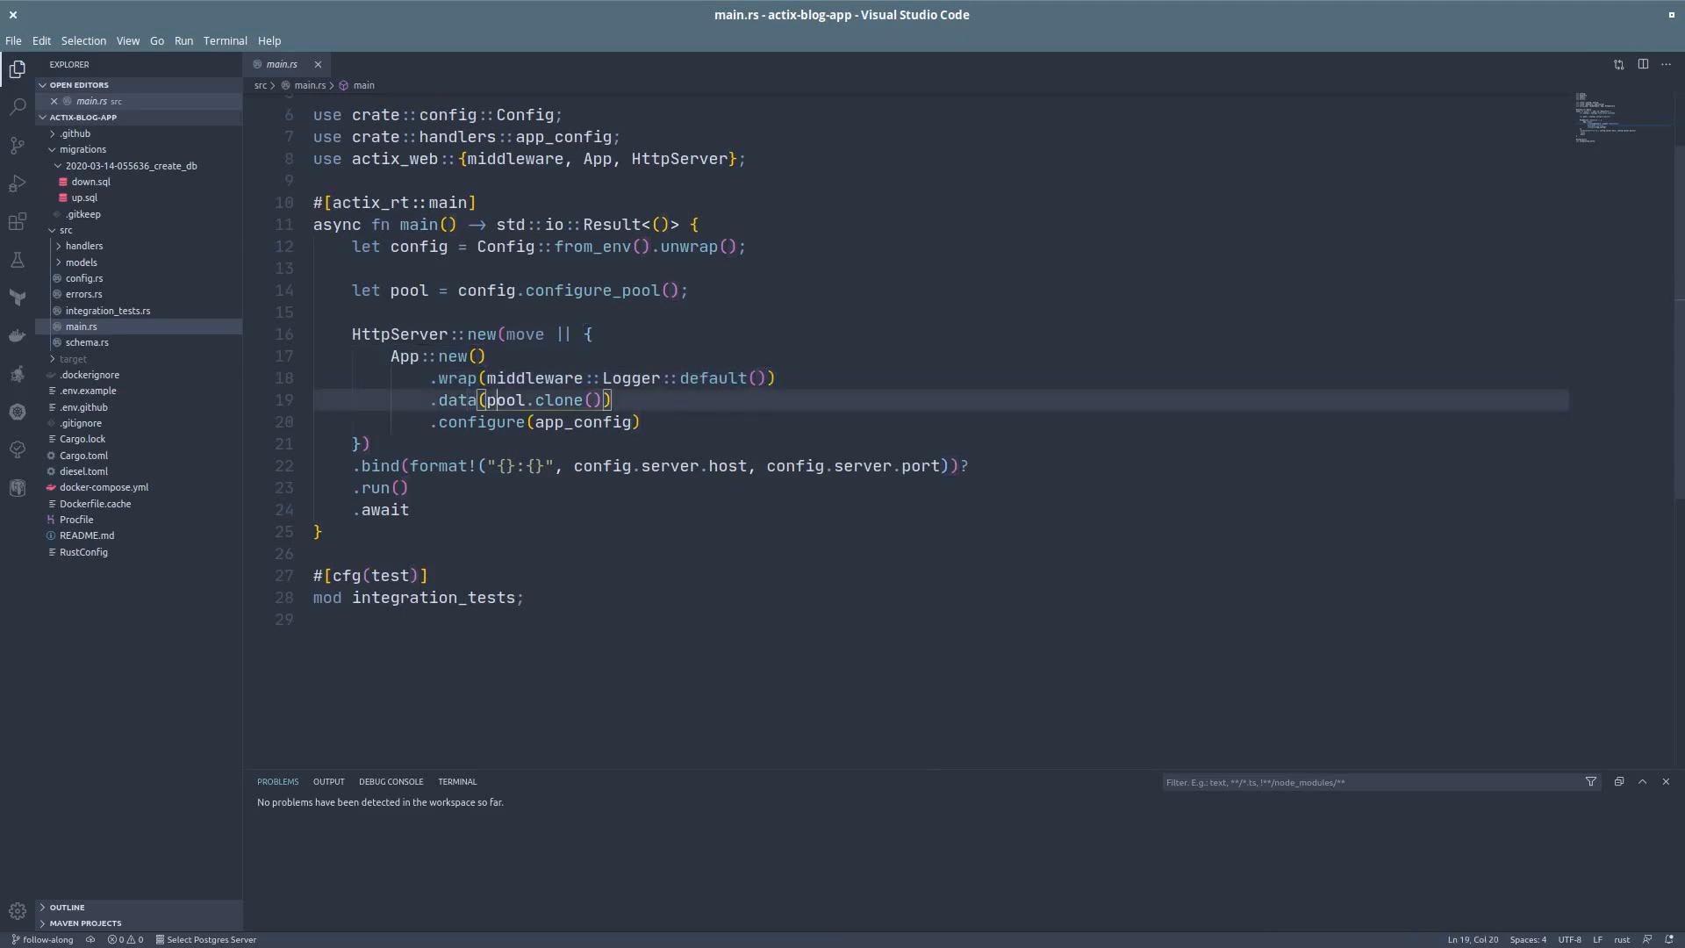
{"action": "key", "text": "Down"}
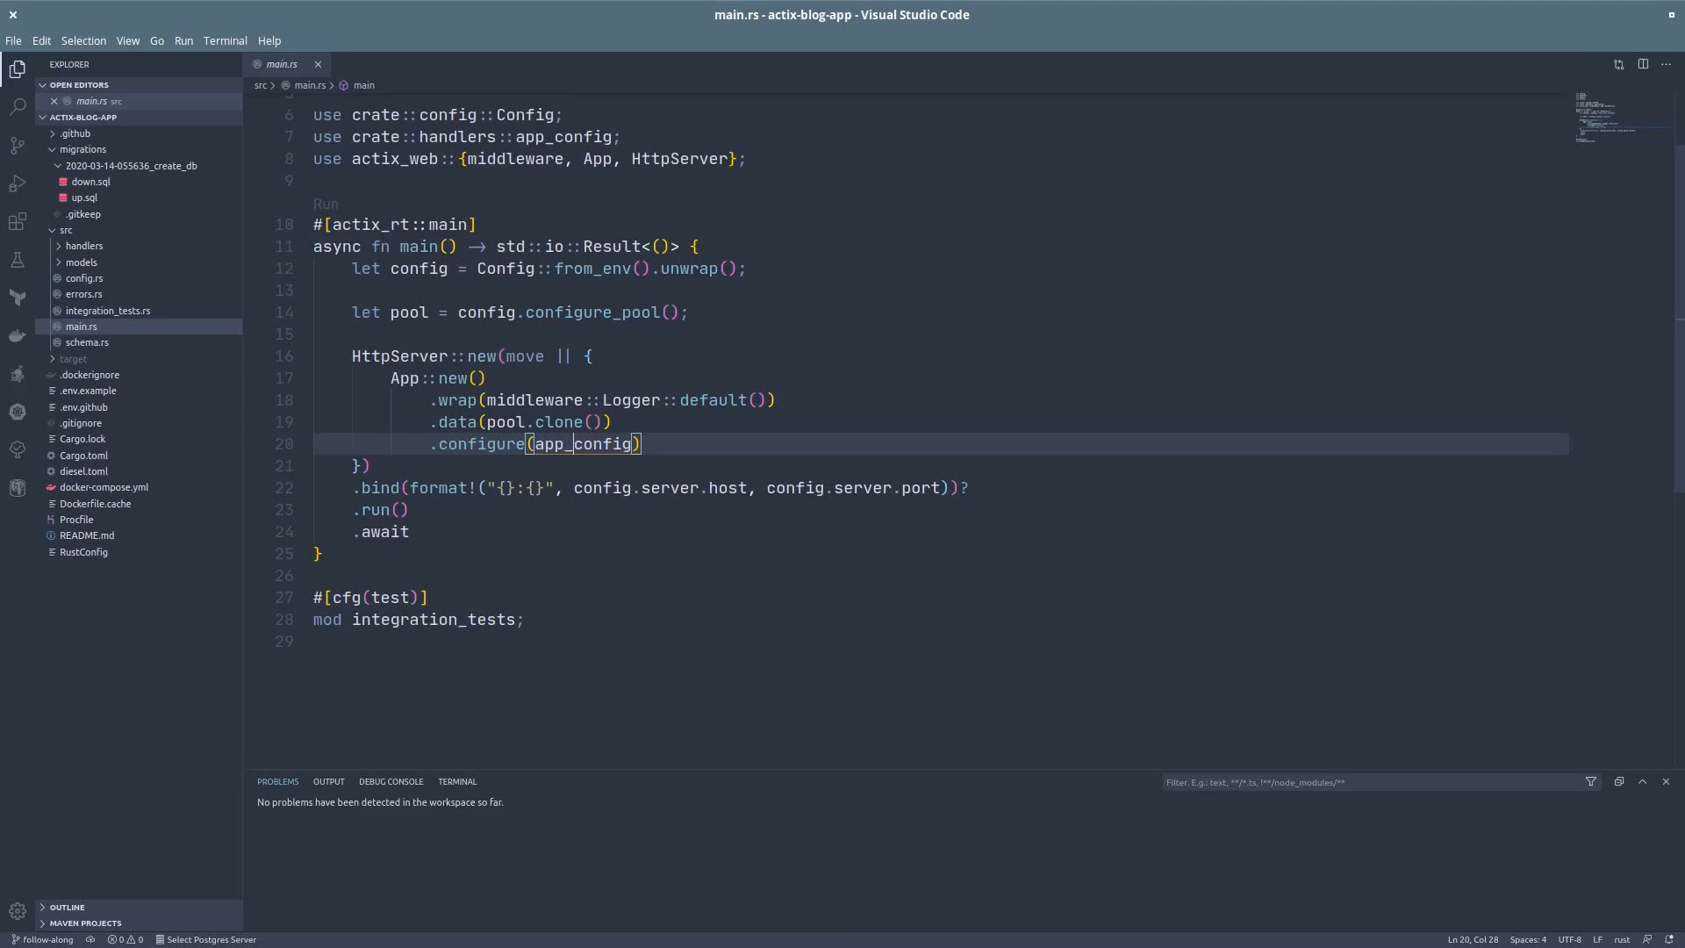
{"action": "left_click", "coordinate": [415, 619]}
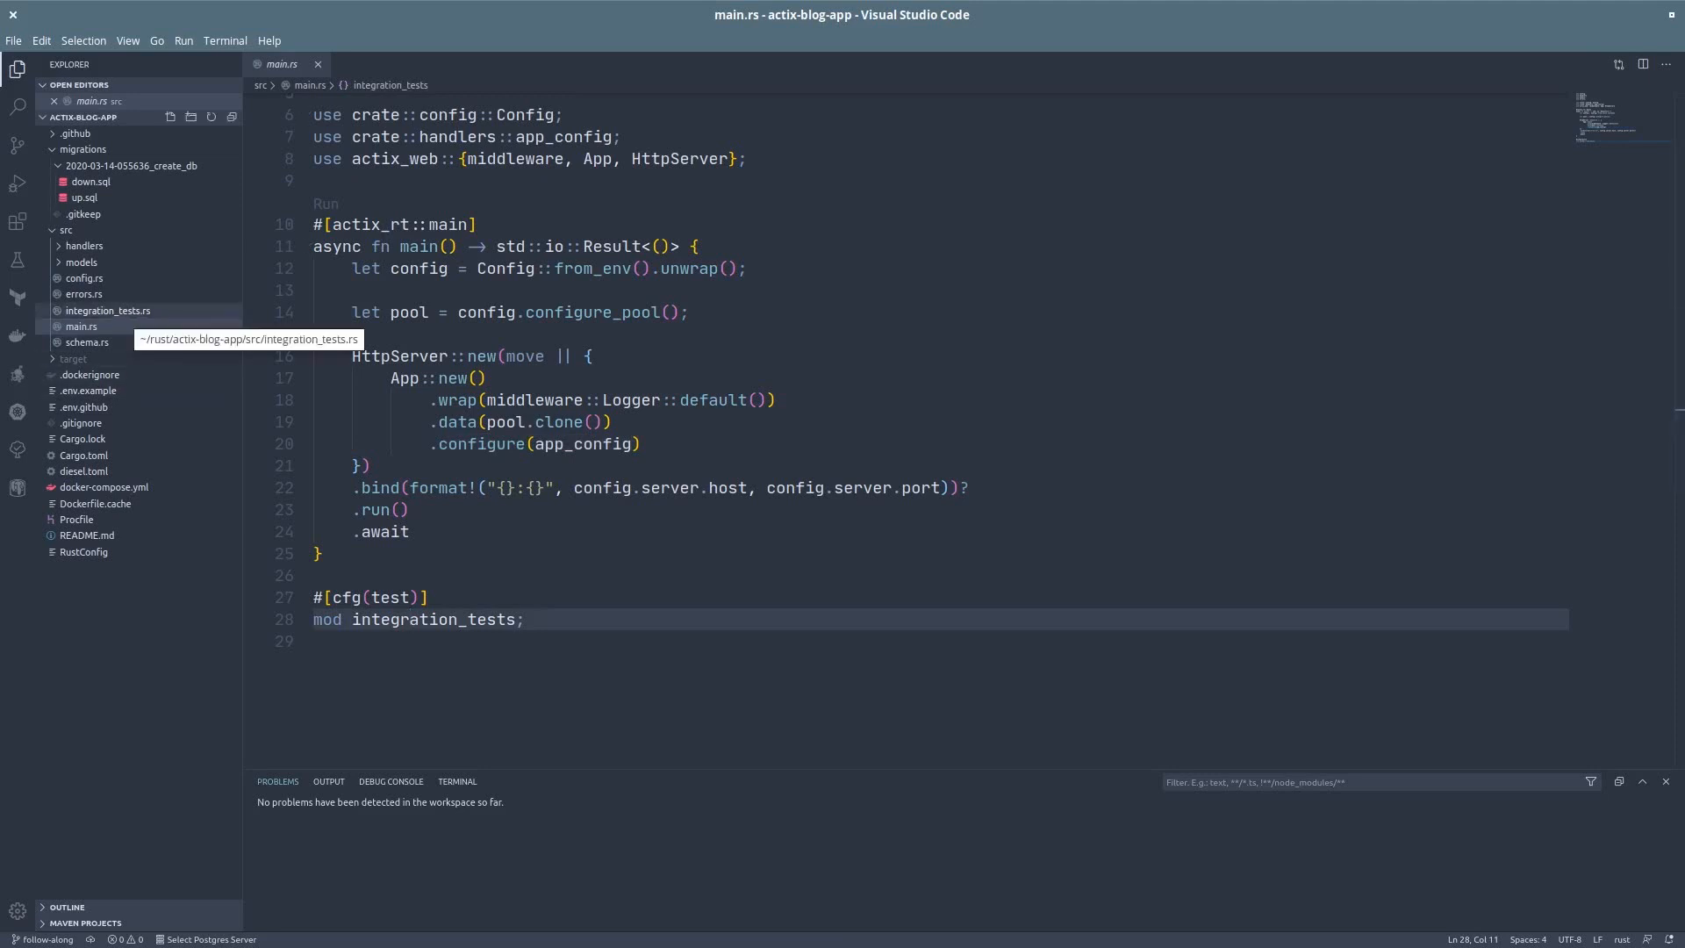
{"action": "left_click", "coordinate": [589, 444]}
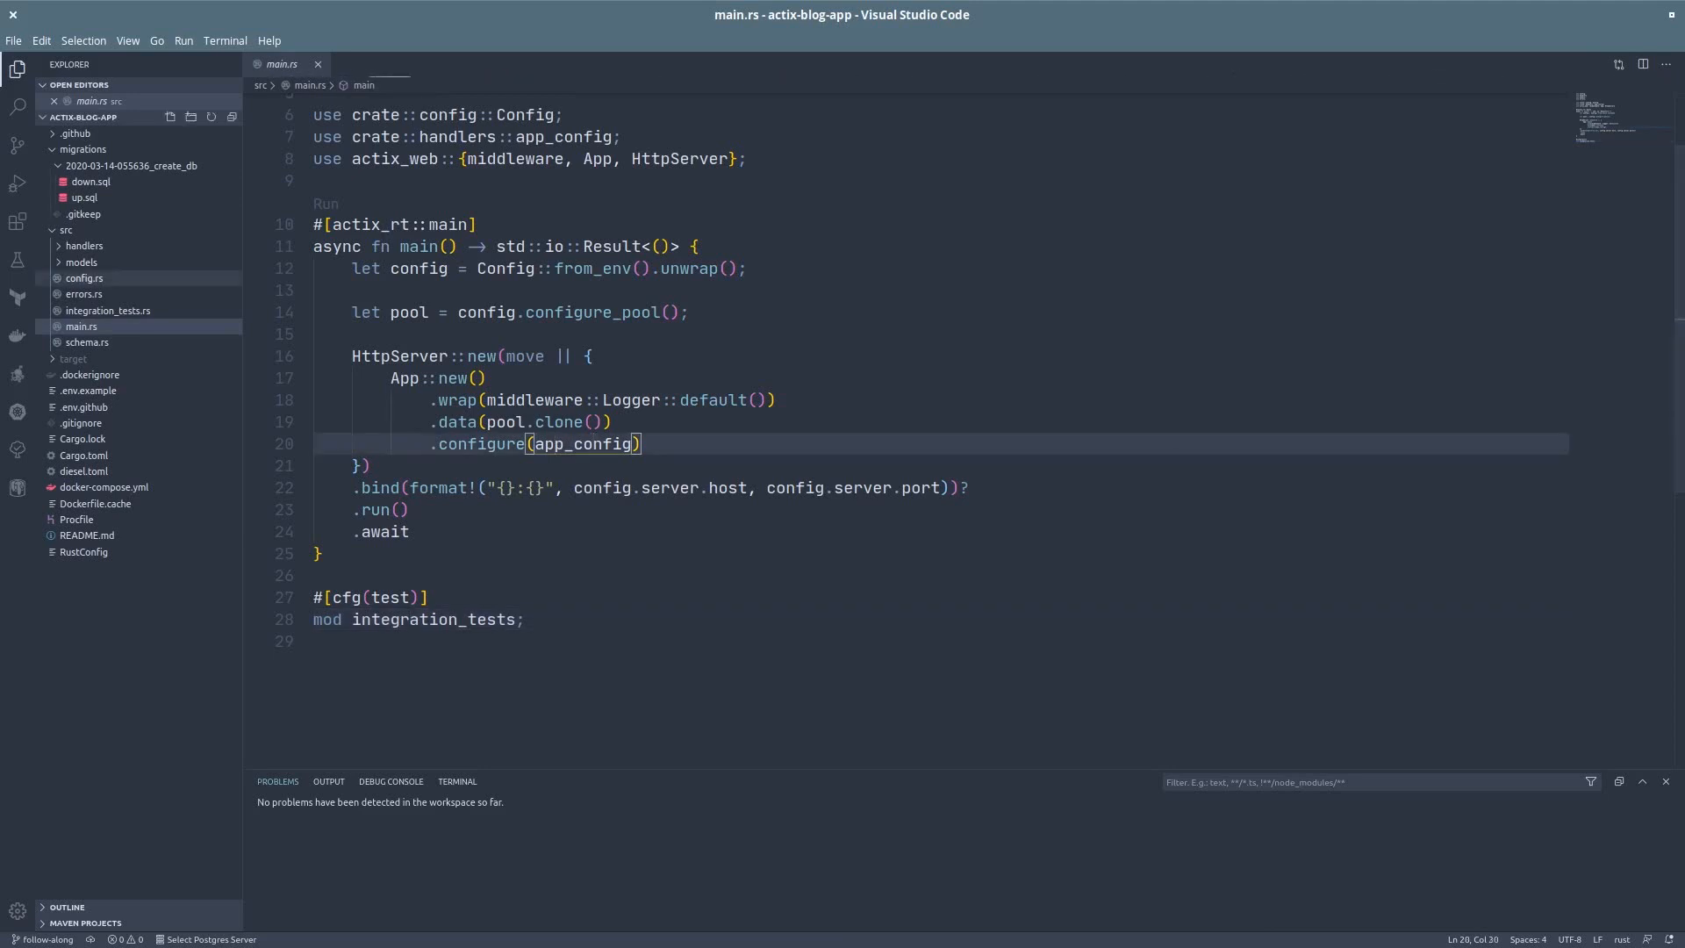
{"action": "left_click", "coordinate": [84, 245]}
Read handlers/mod.rs: the health handler and the root GET route pointing to it.
{"action": "left_click", "coordinate": [86, 262]}
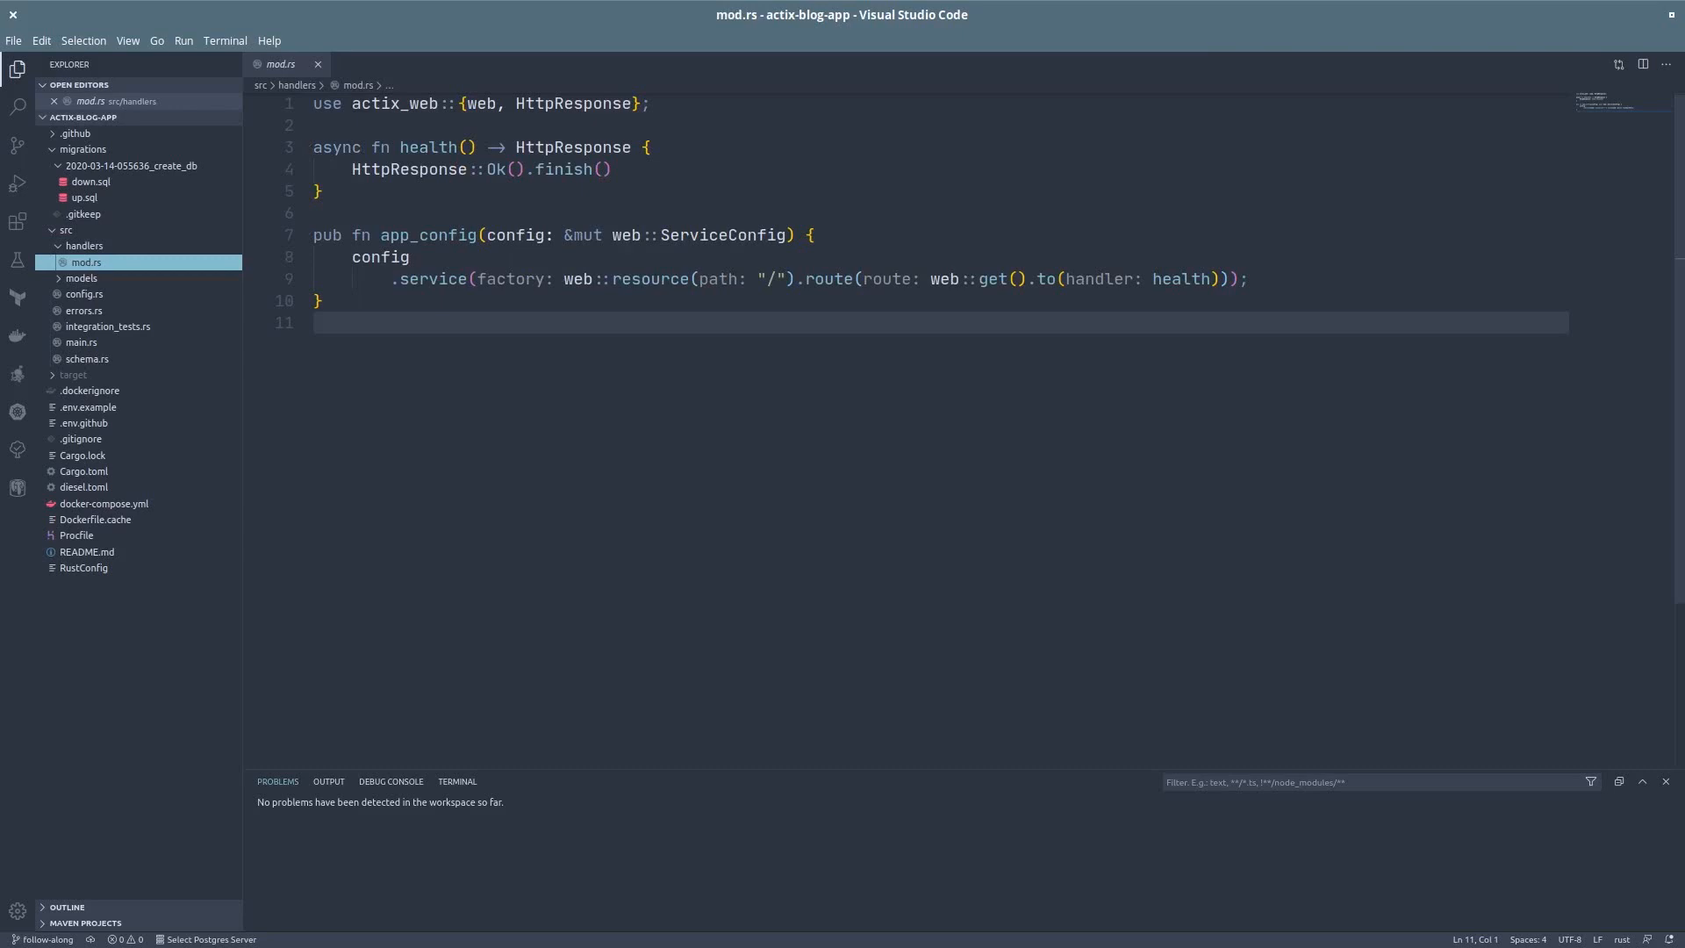
{"action": "left_click", "coordinate": [410, 147]}
{"action": "key", "text": "Down"}
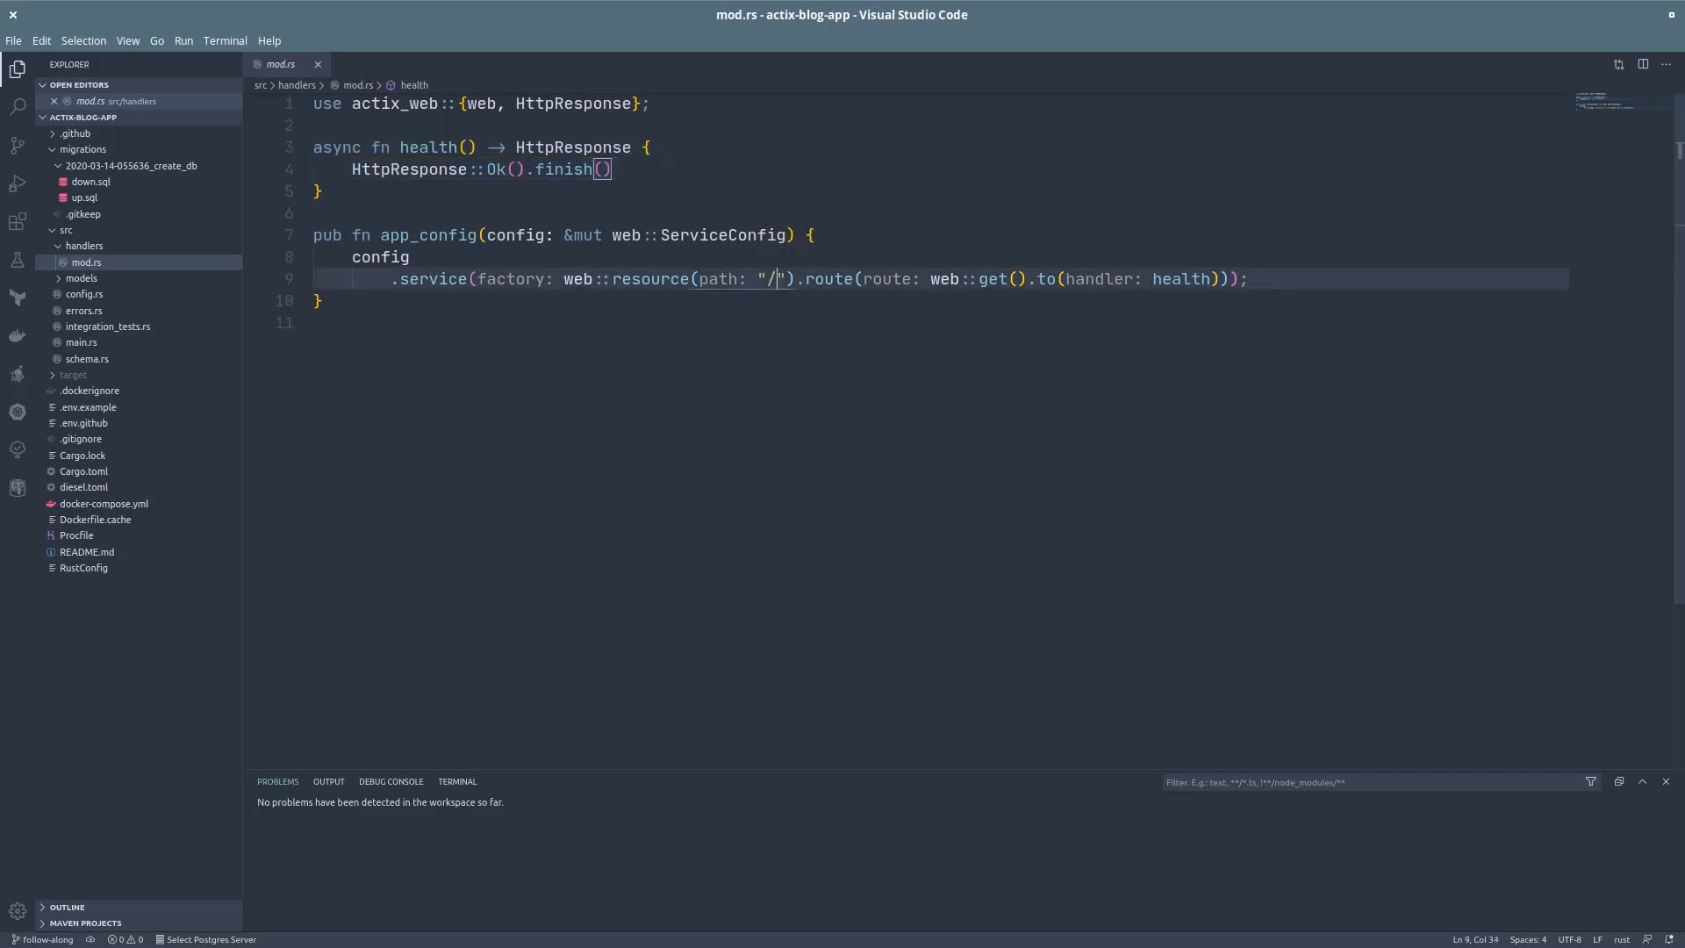
{"action": "double_click", "coordinate": [769, 278]}
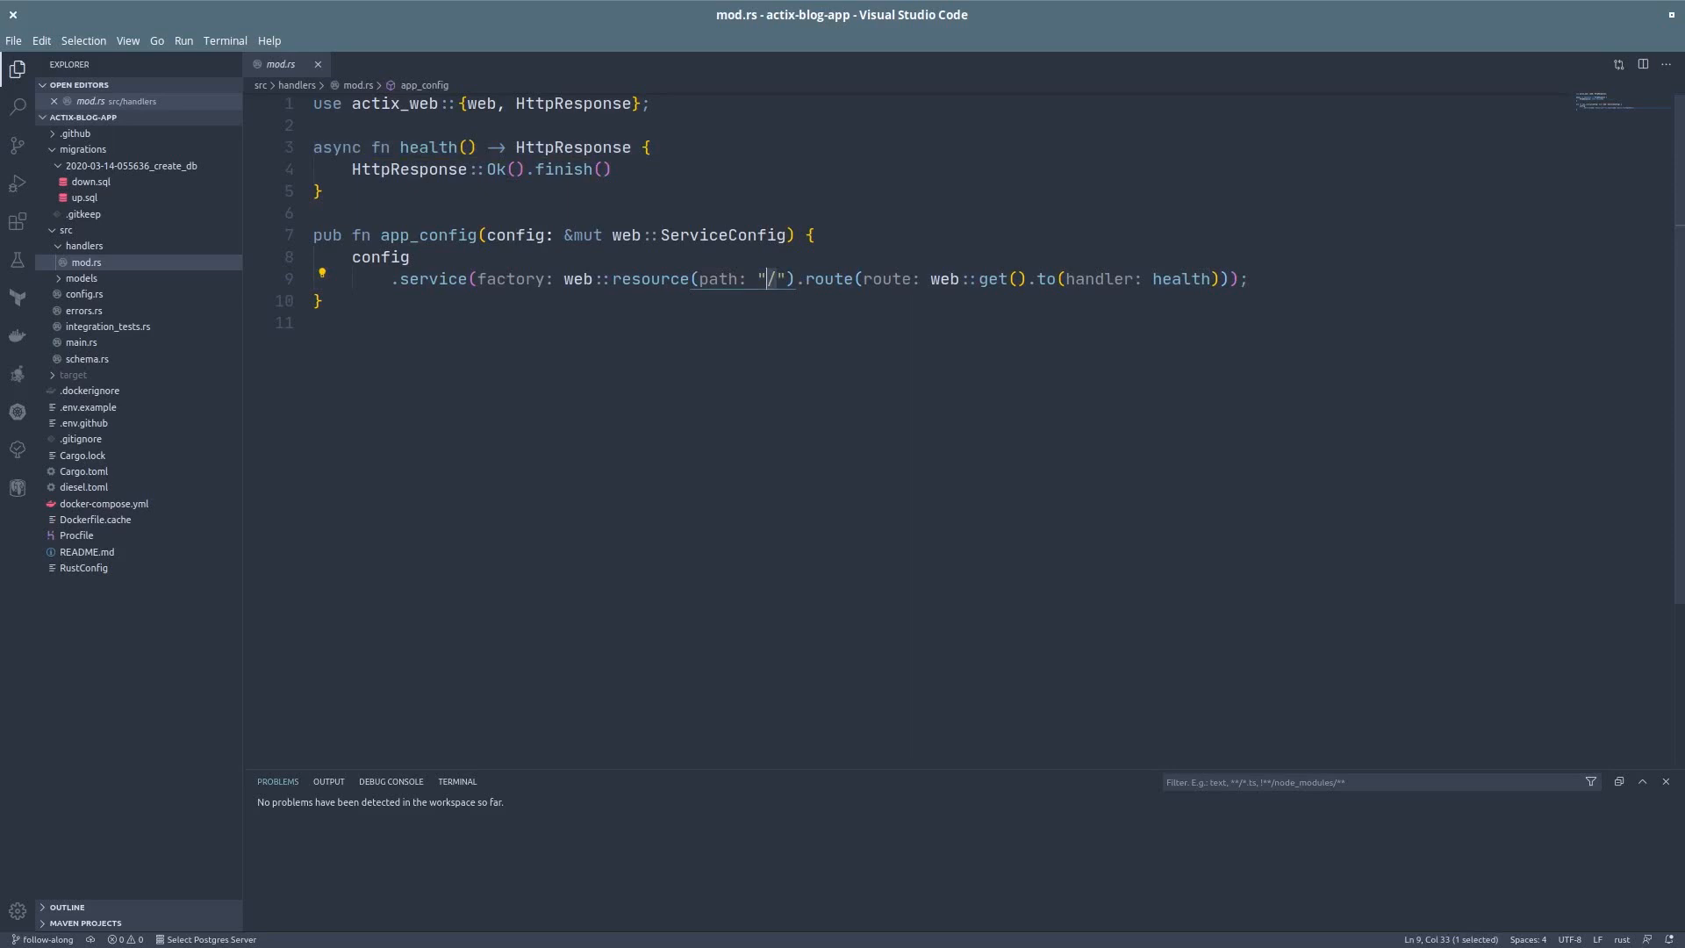
{"action": "left_click", "coordinate": [1008, 278]}
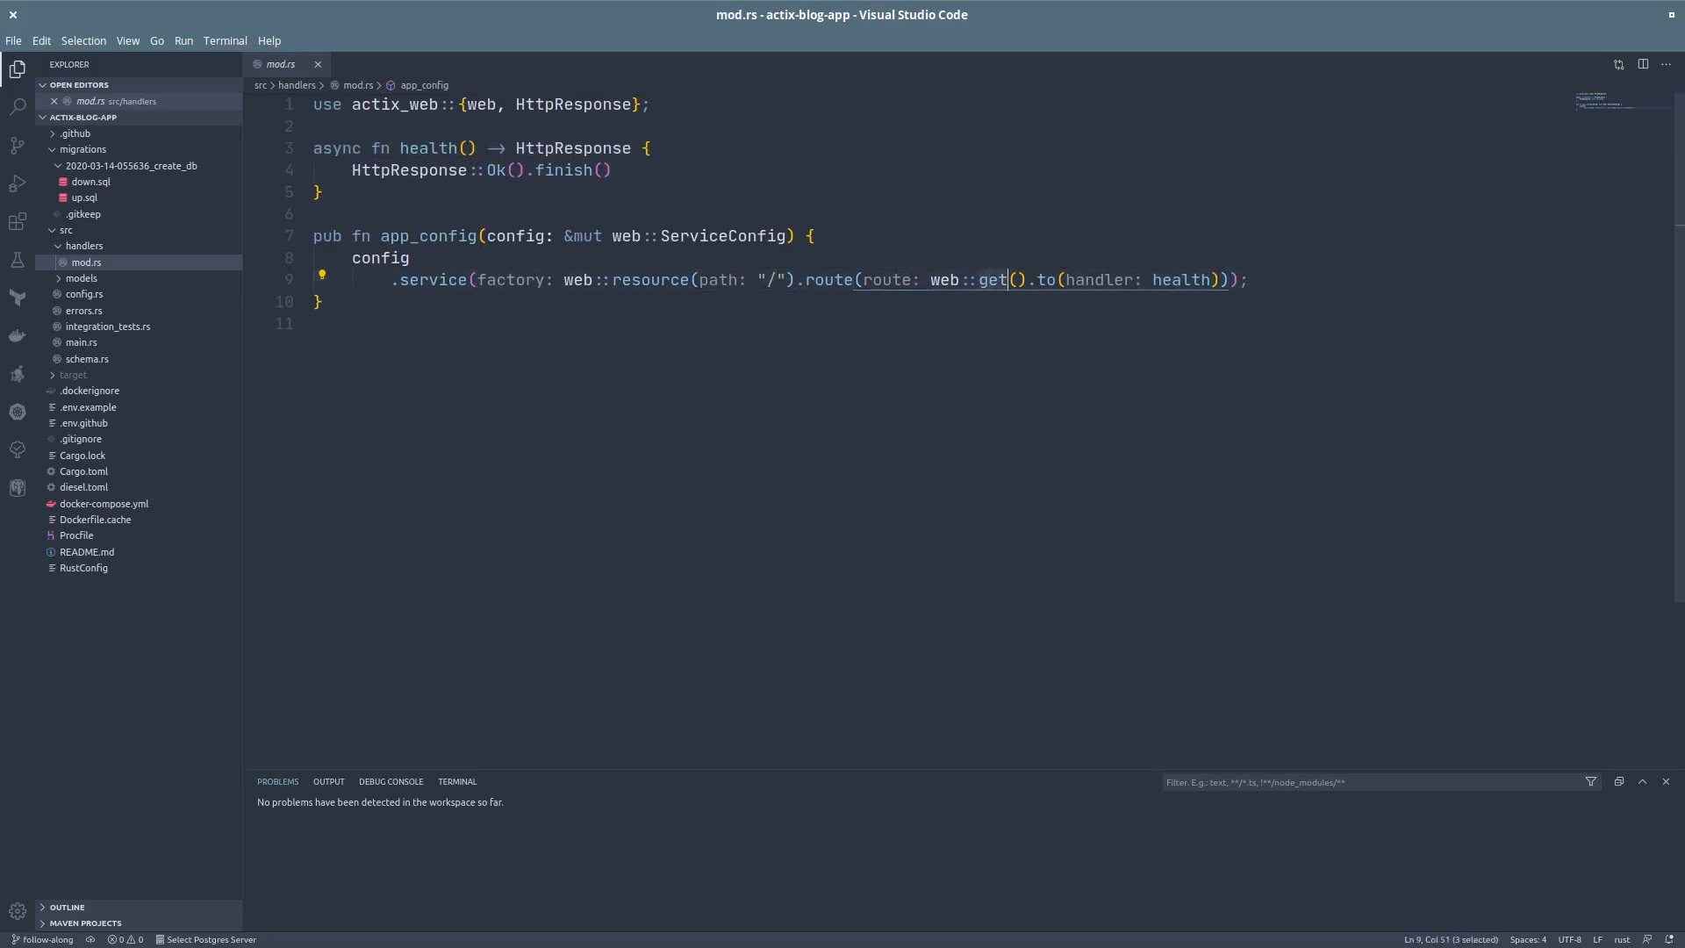
{"action": "left_click", "coordinate": [922, 324]}
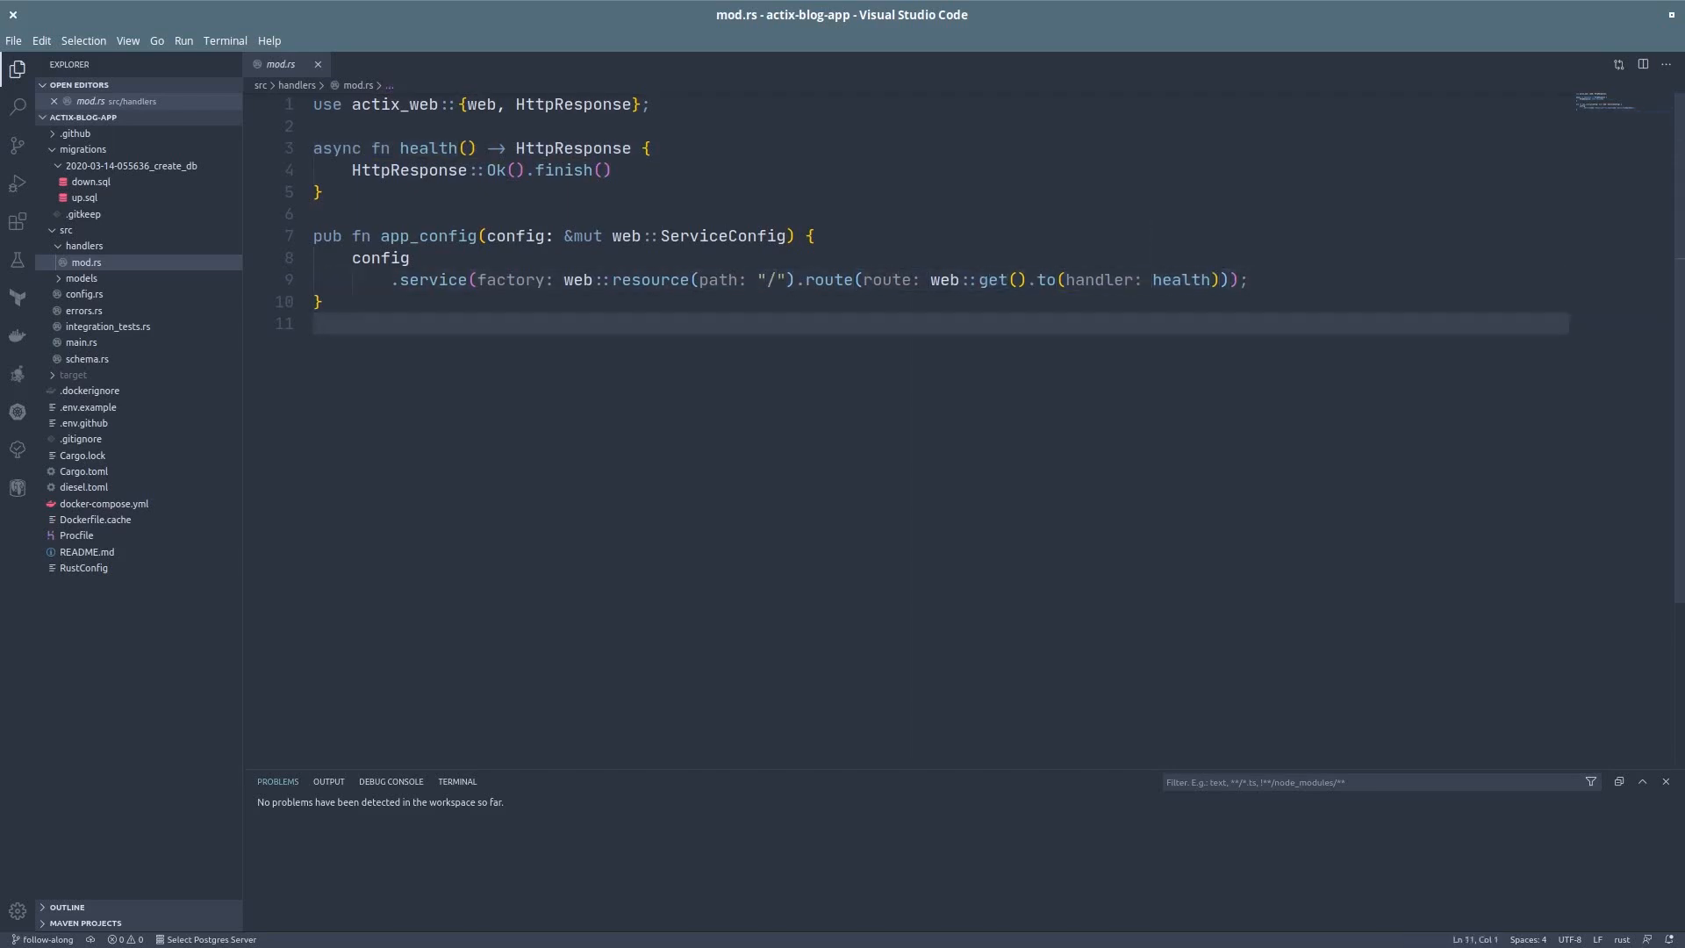
Review the models module declarations, then the User struct's id field and uuid import.
{"action": "left_click", "coordinate": [81, 278]}
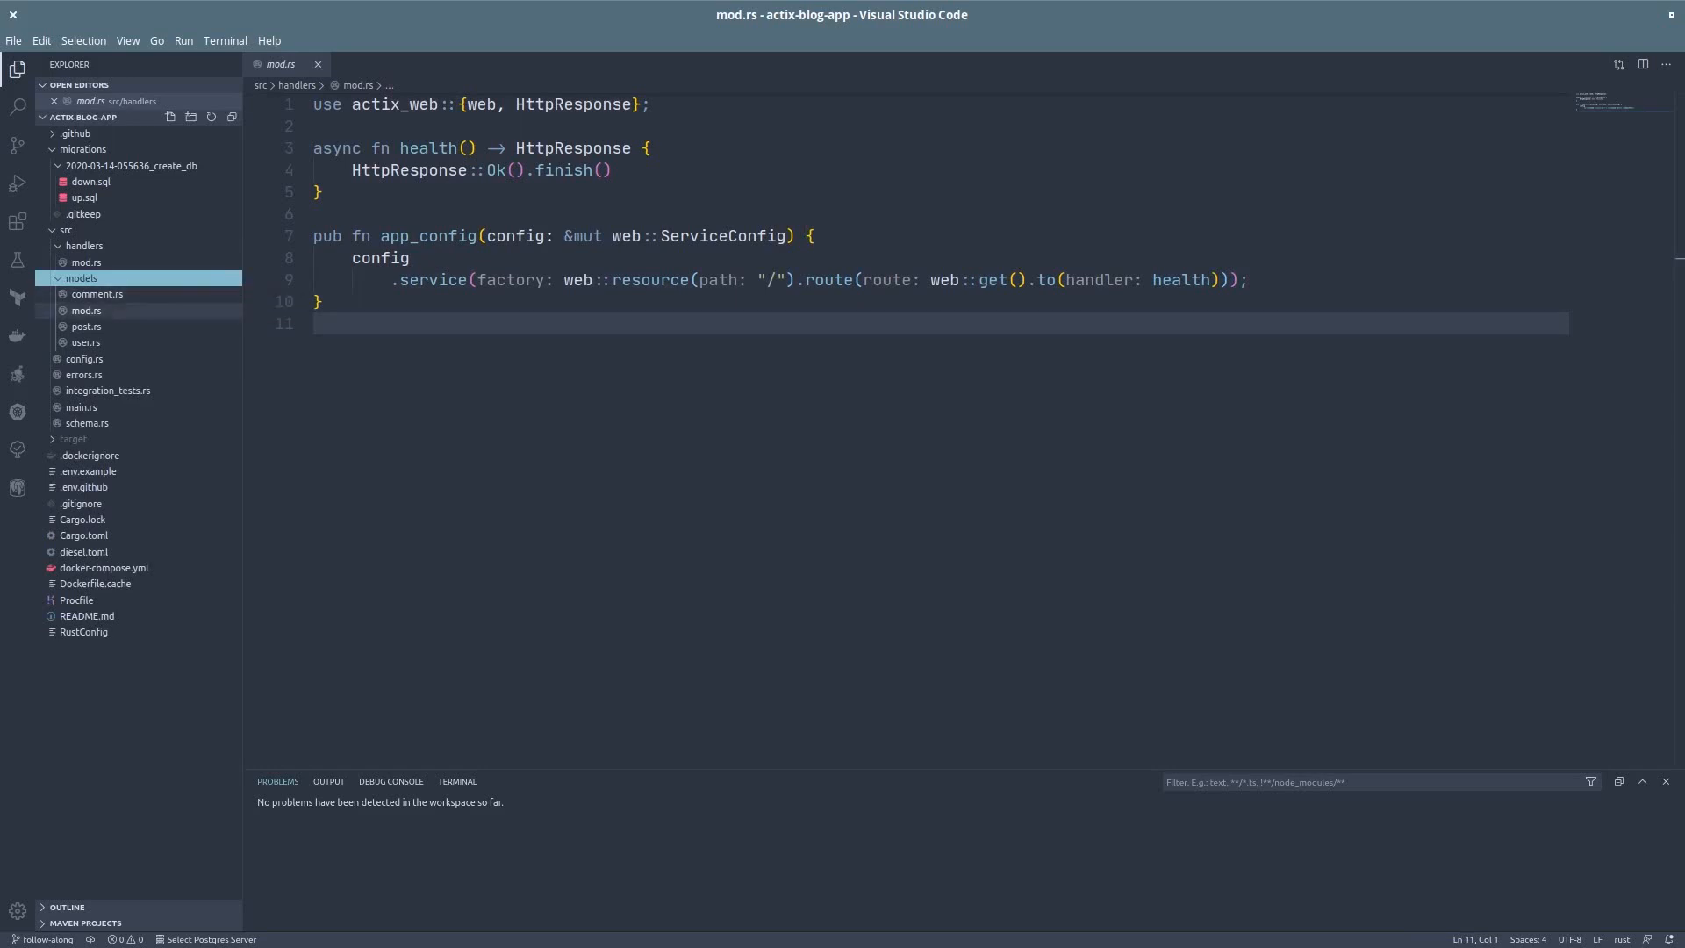
{"action": "left_click", "coordinate": [86, 310]}
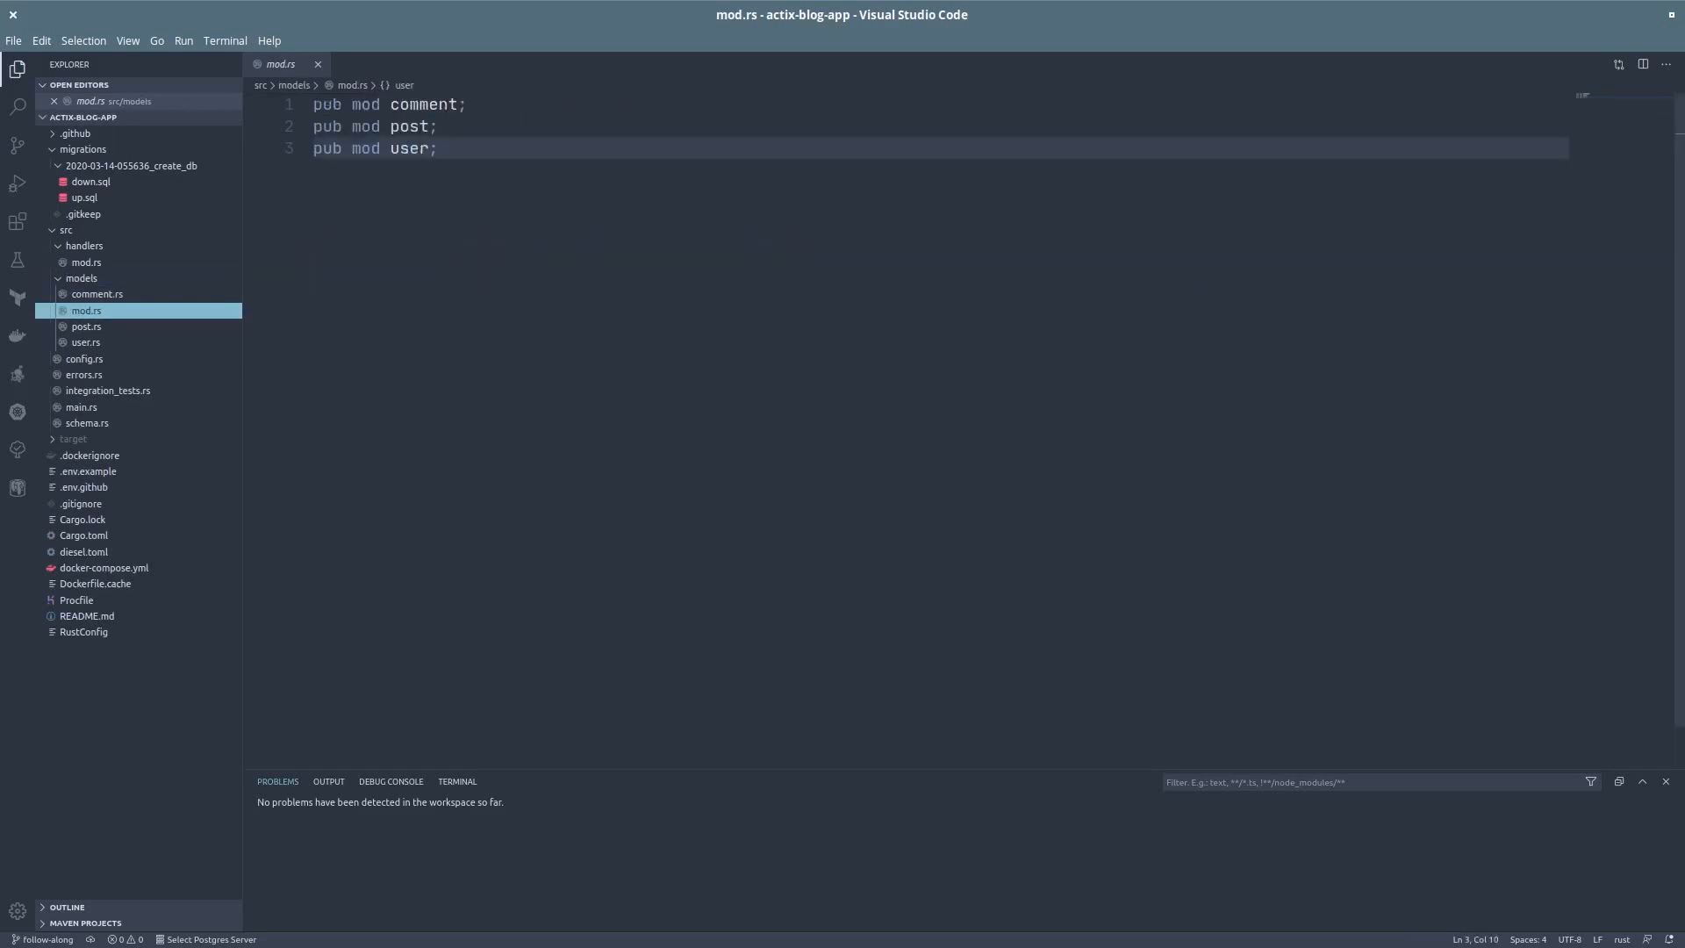
{"action": "key", "text": "ctrl+Home"}
{"action": "key", "text": "Down"}
{"action": "key", "text": "Down"}
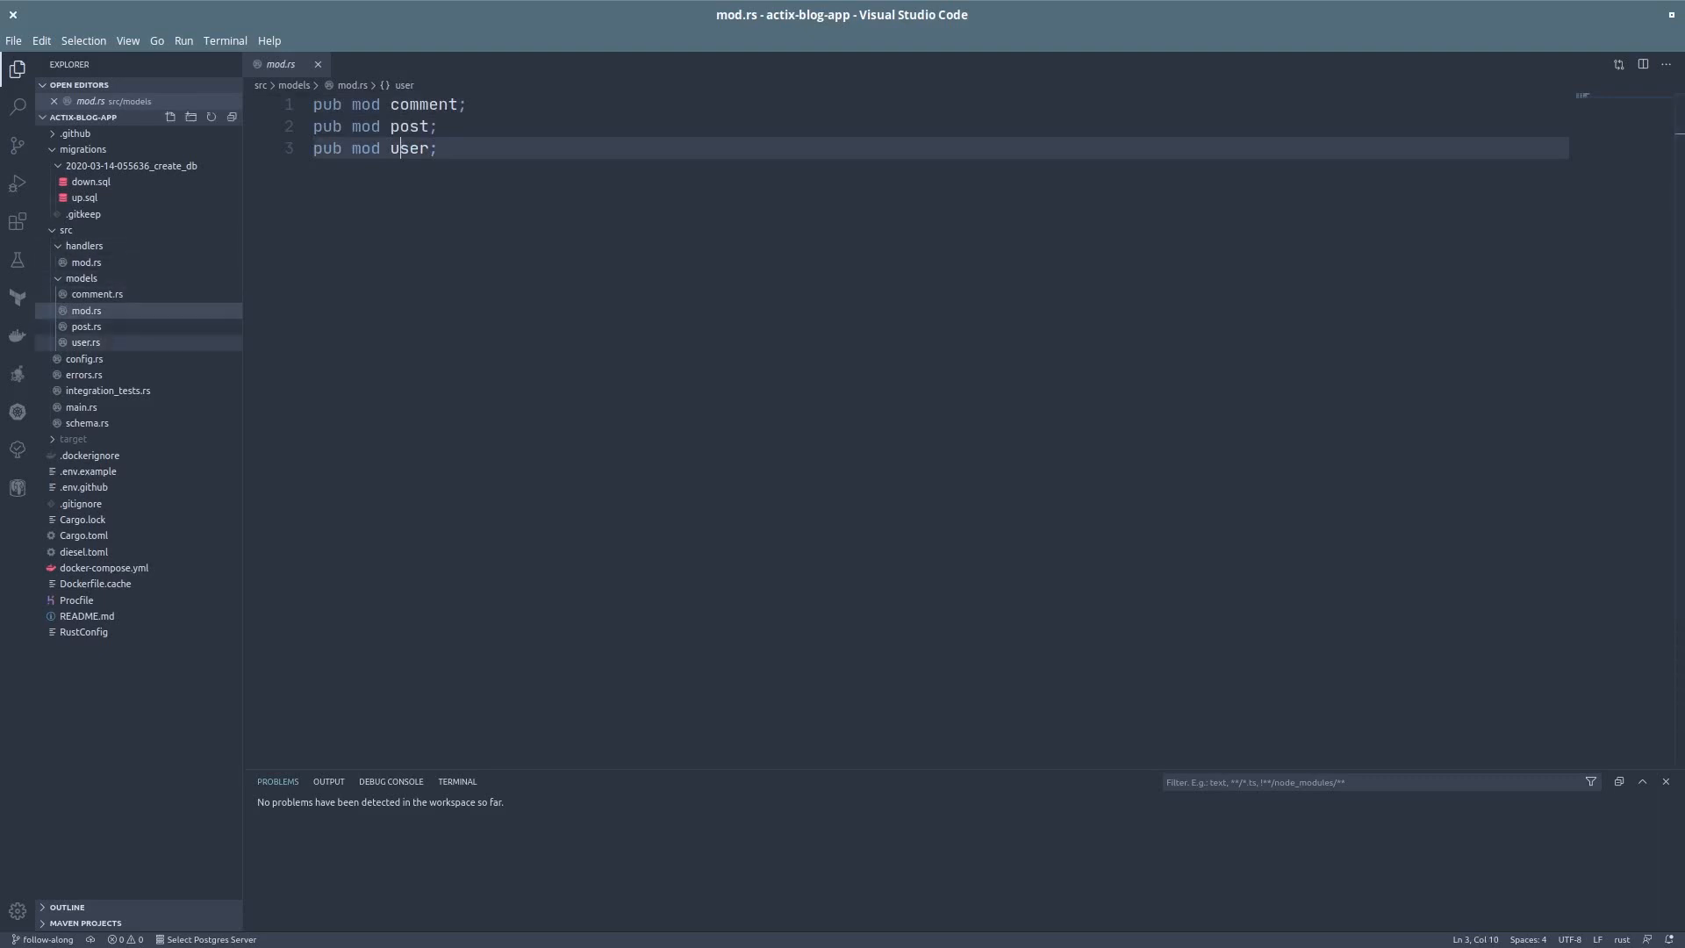
{"action": "left_click", "coordinate": [85, 342]}
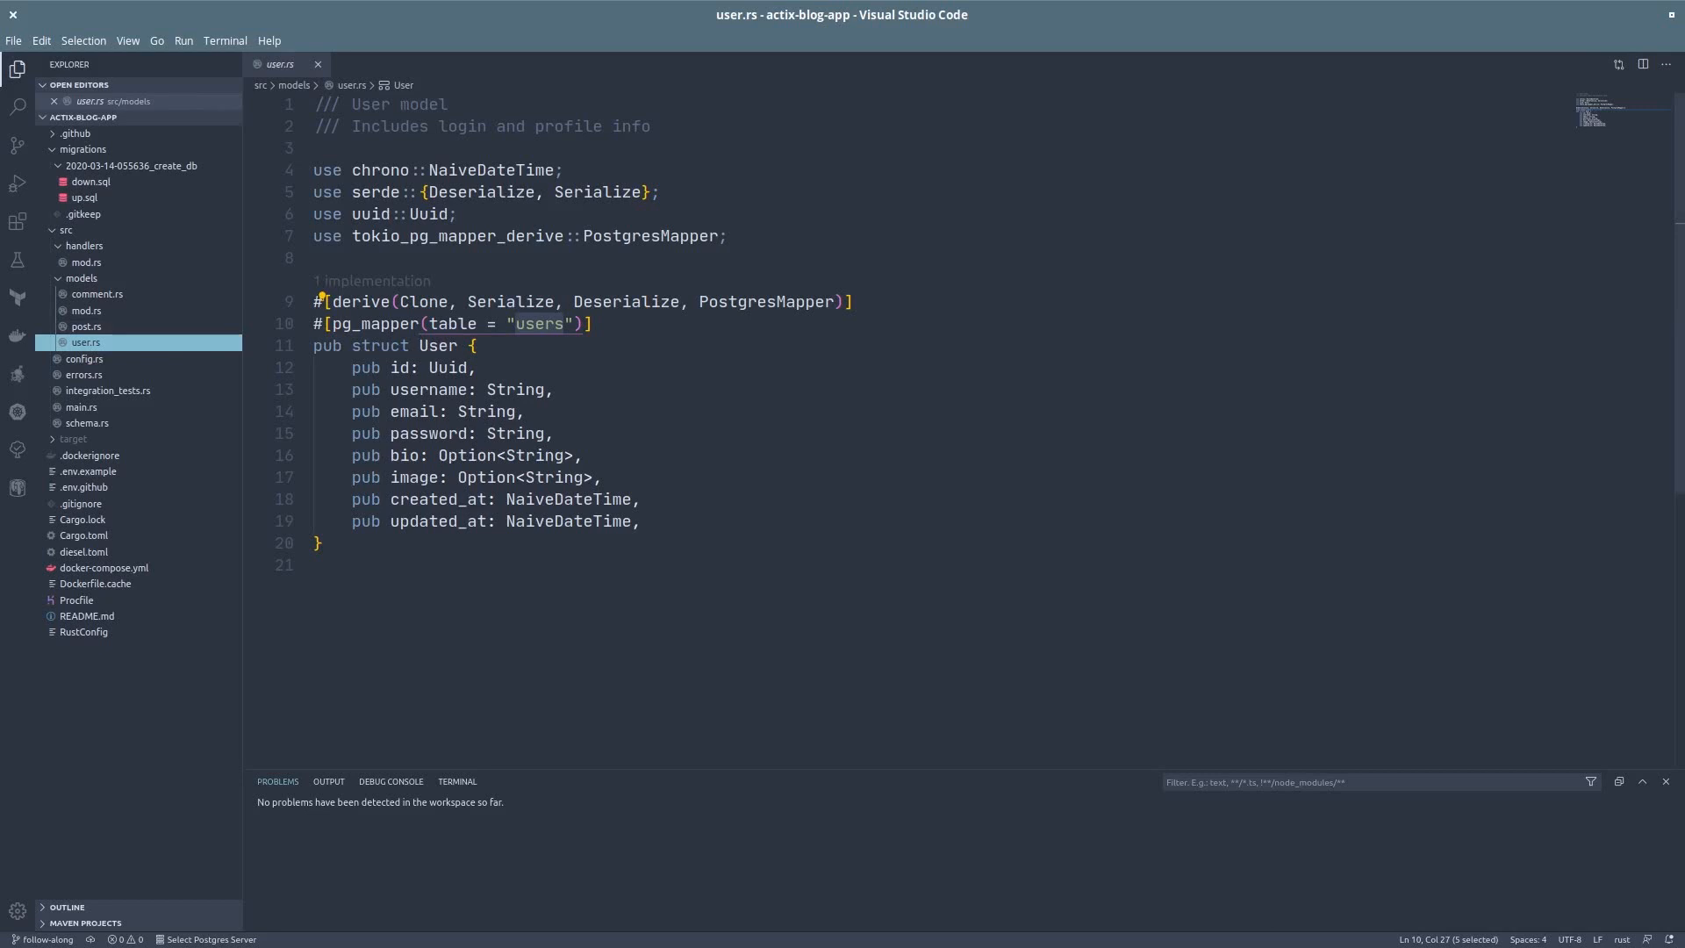
{"action": "left_click", "coordinate": [439, 345]}
{"action": "key", "text": "Down"}
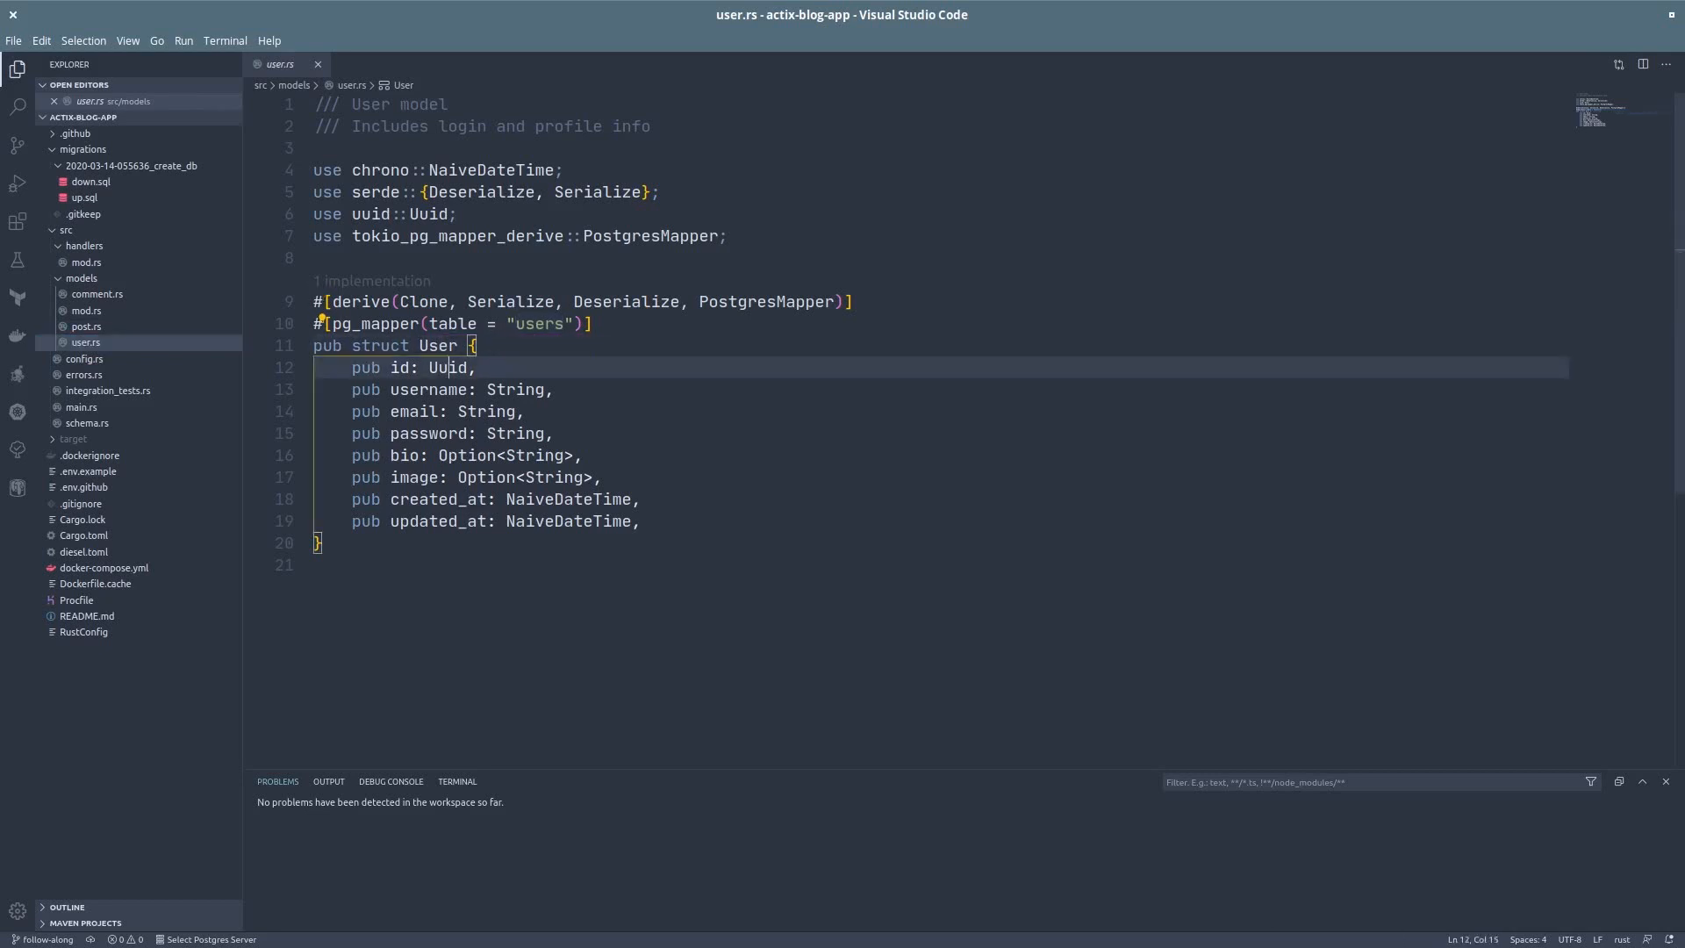
{"action": "key", "text": "F12"}
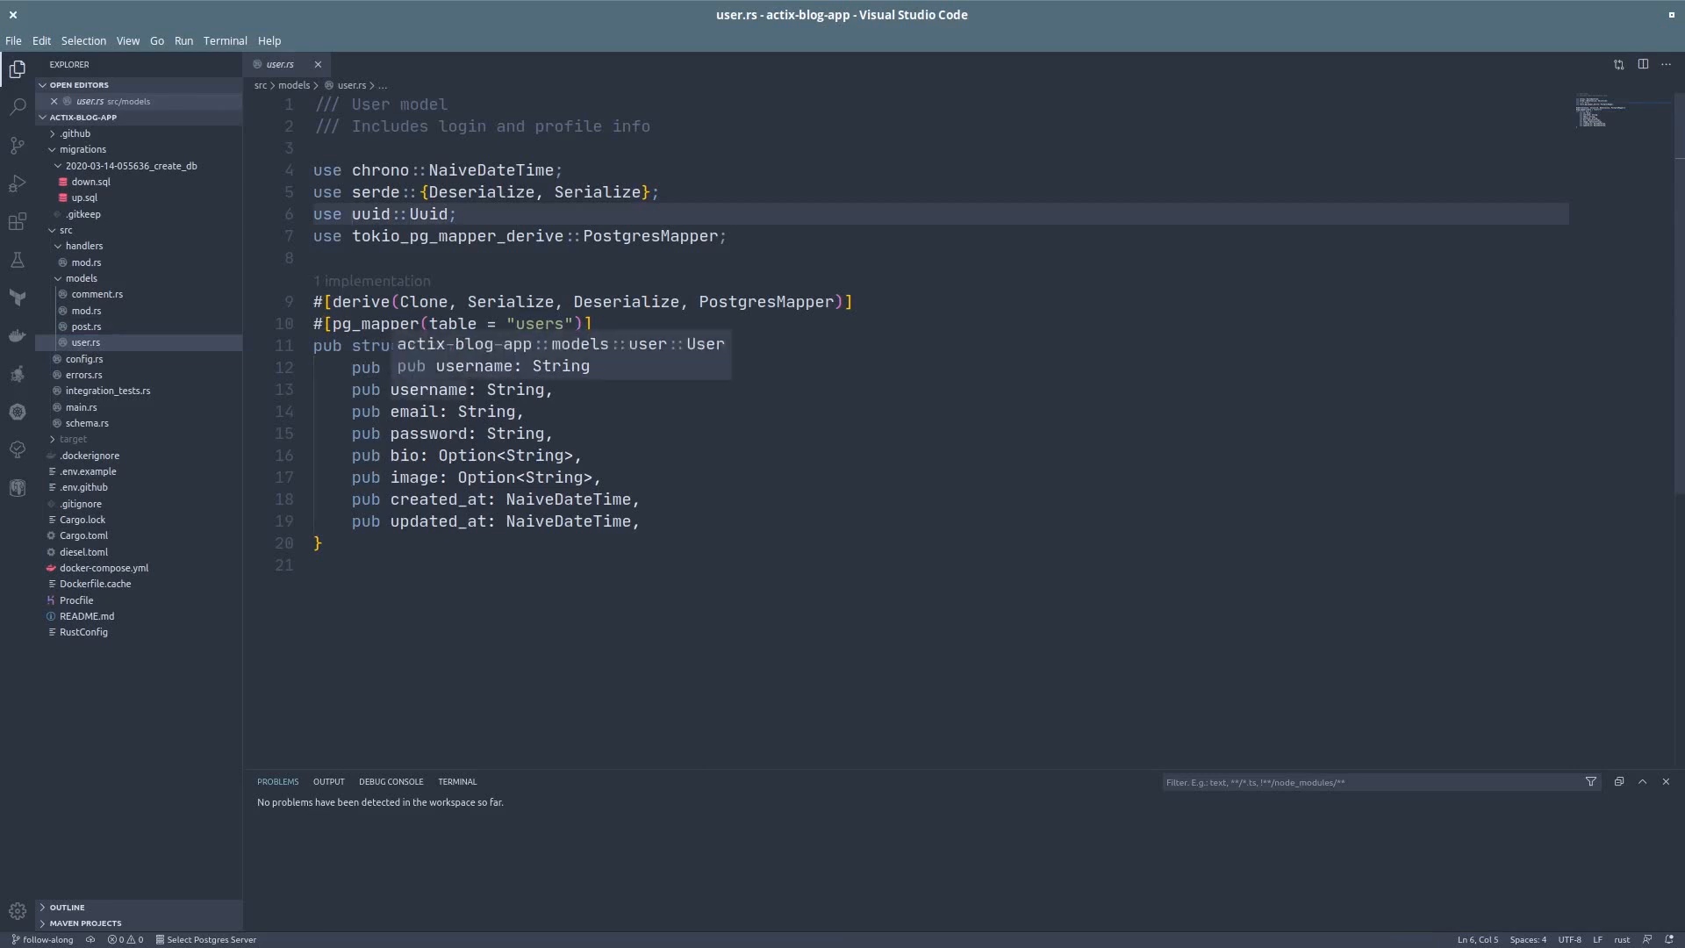
Inspect User's optional image, chrono NaiveDateTime fields, derives and table mapping, then the Post and Comment models.
{"action": "left_click", "coordinate": [458, 456]}
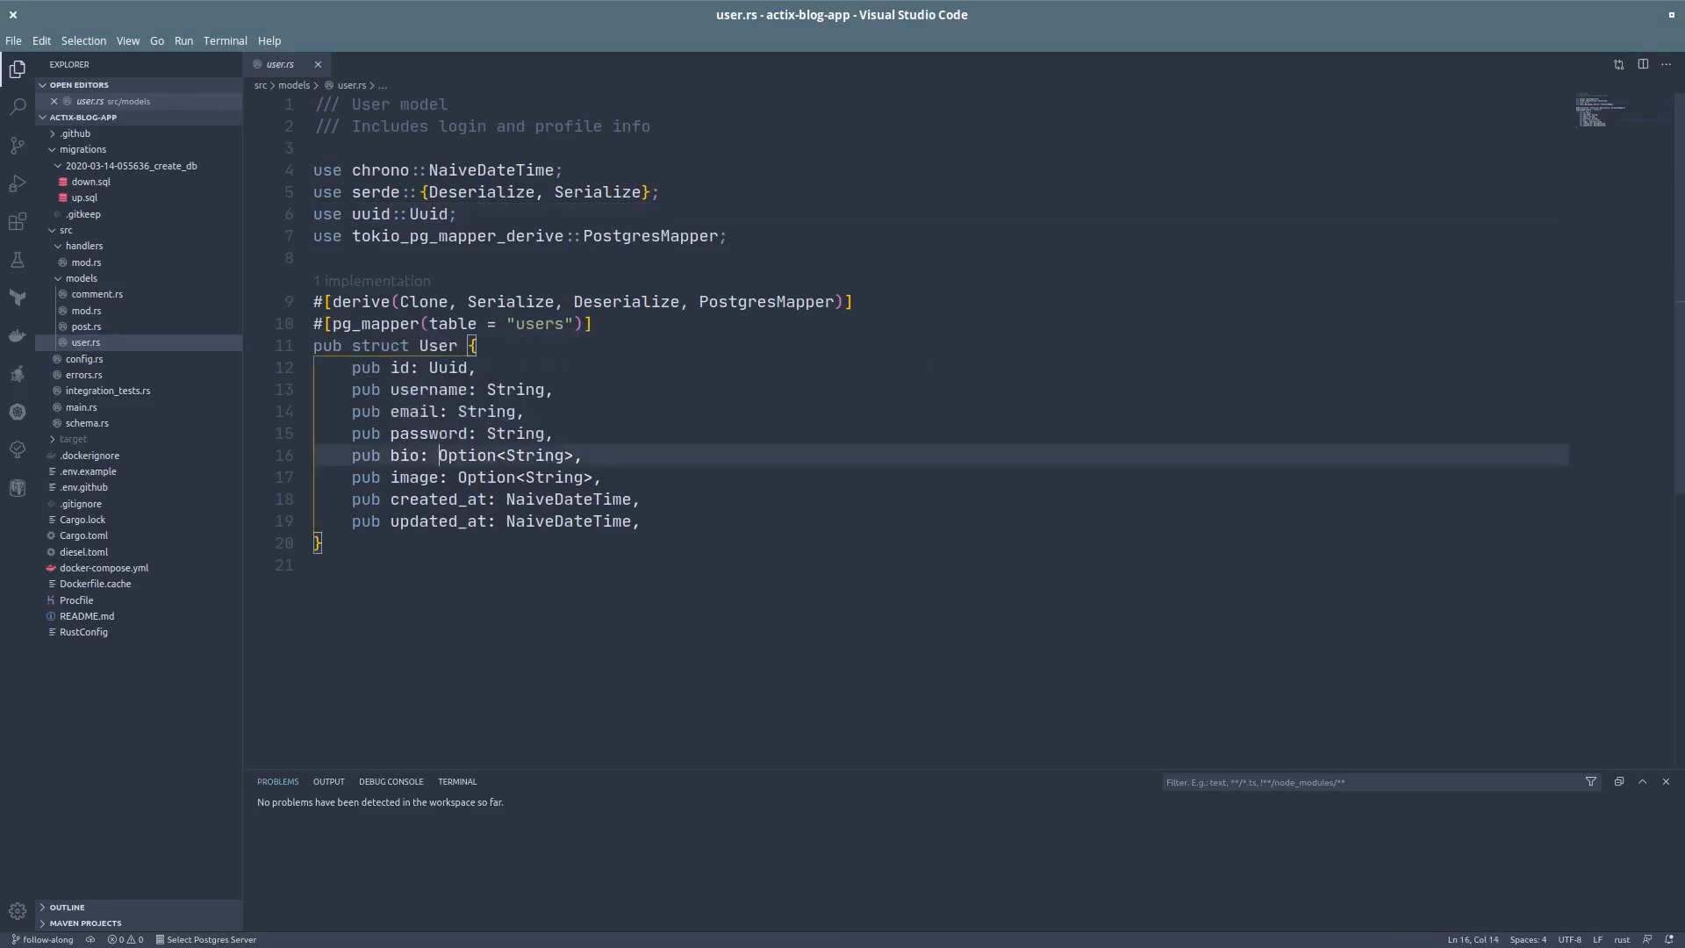
{"action": "left_click", "coordinate": [496, 477]}
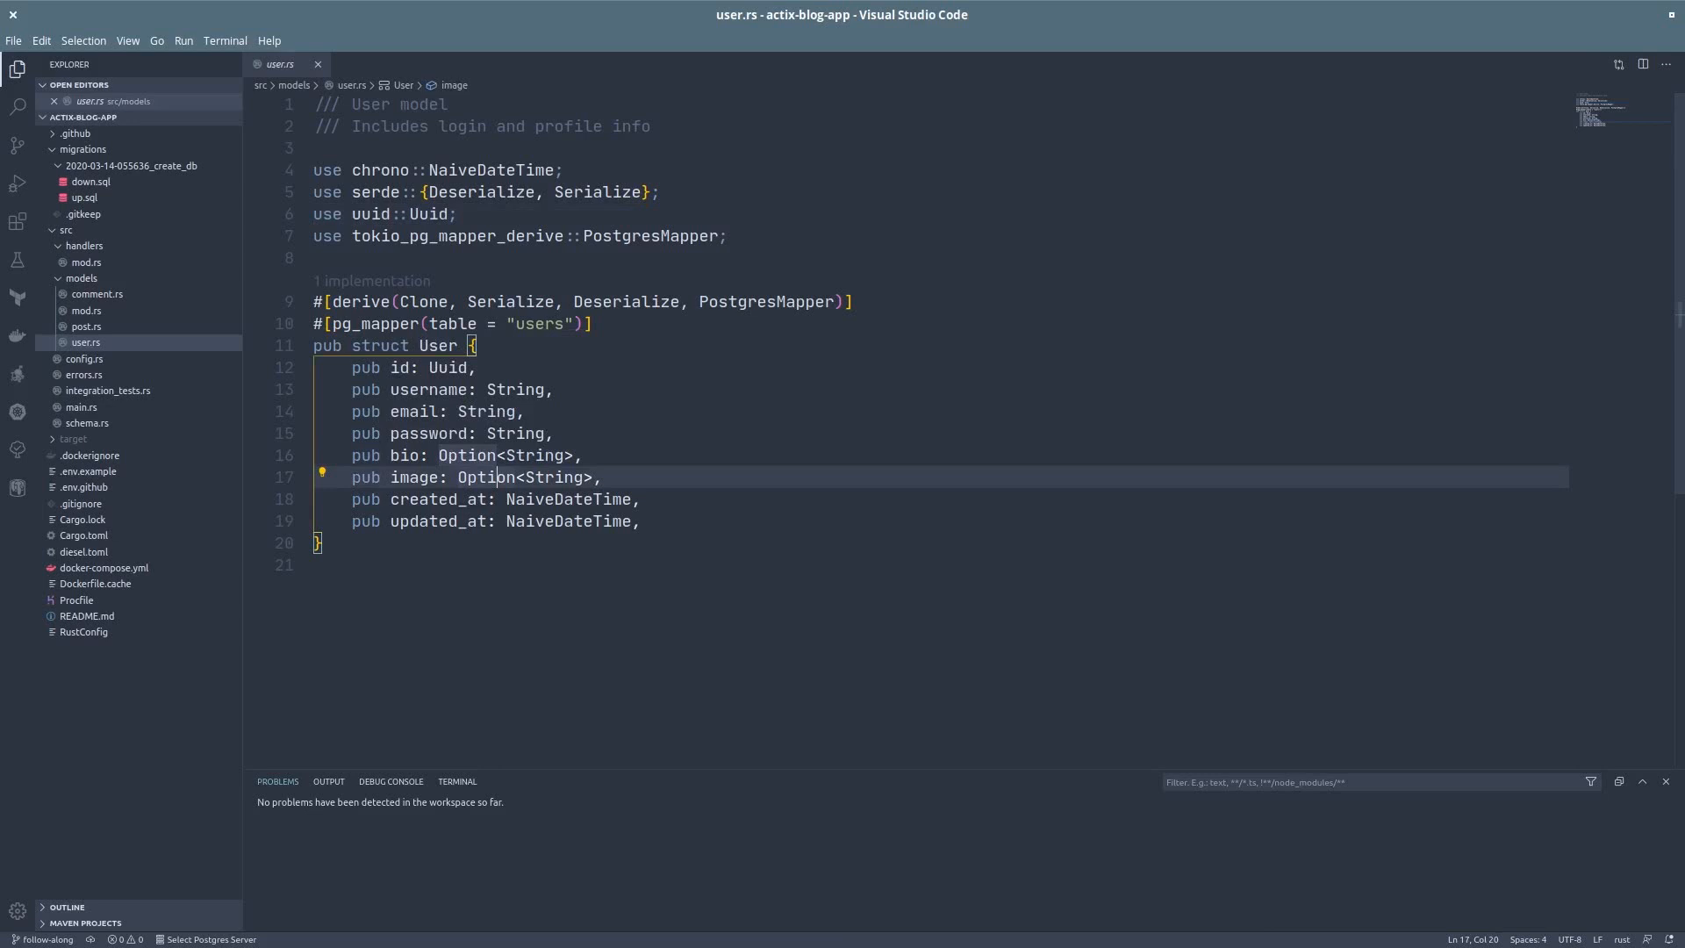
{"action": "left_click", "coordinate": [534, 500]}
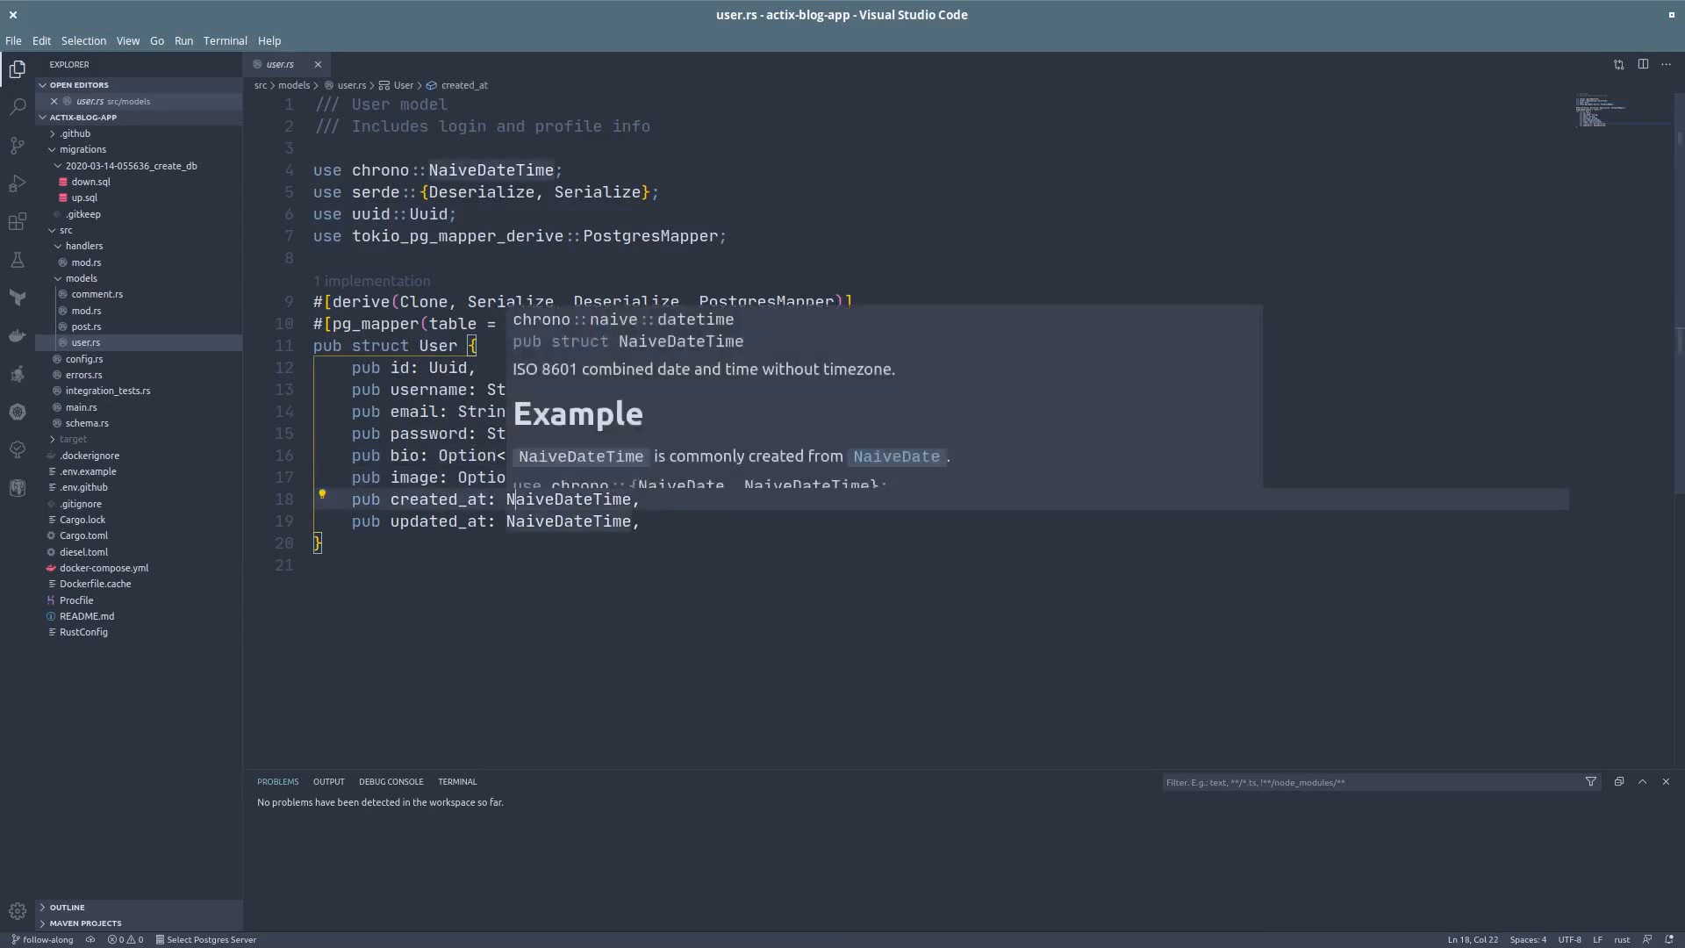
{"action": "double_click", "coordinate": [380, 170]}
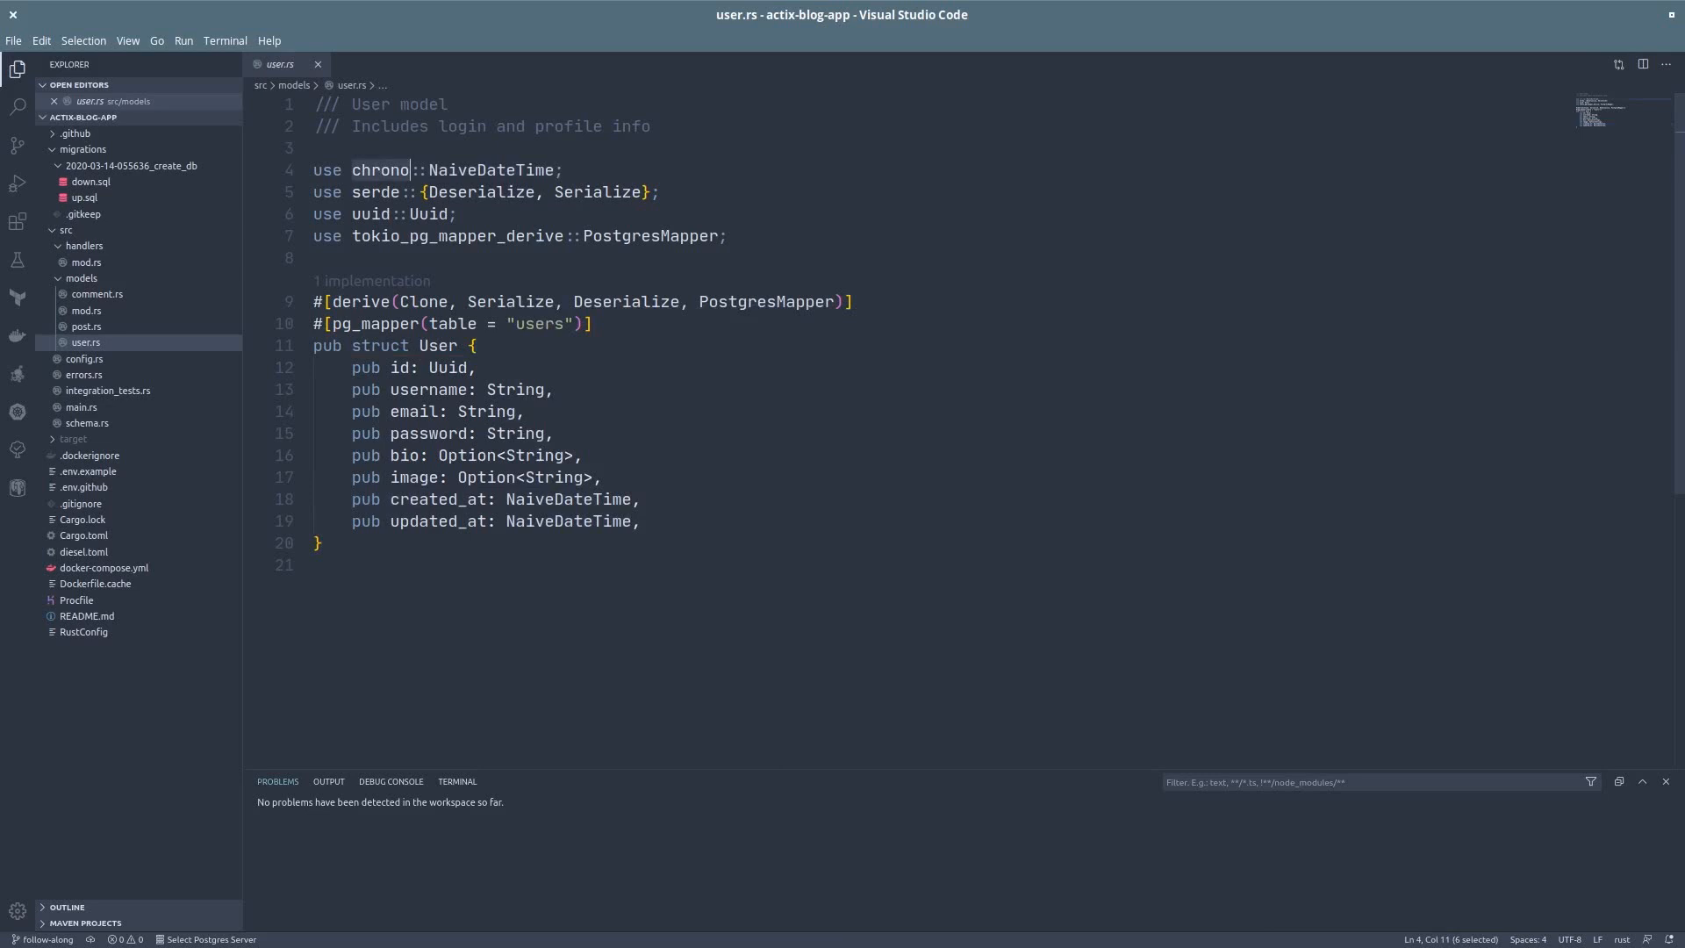
{"action": "left_click", "coordinate": [401, 302]}
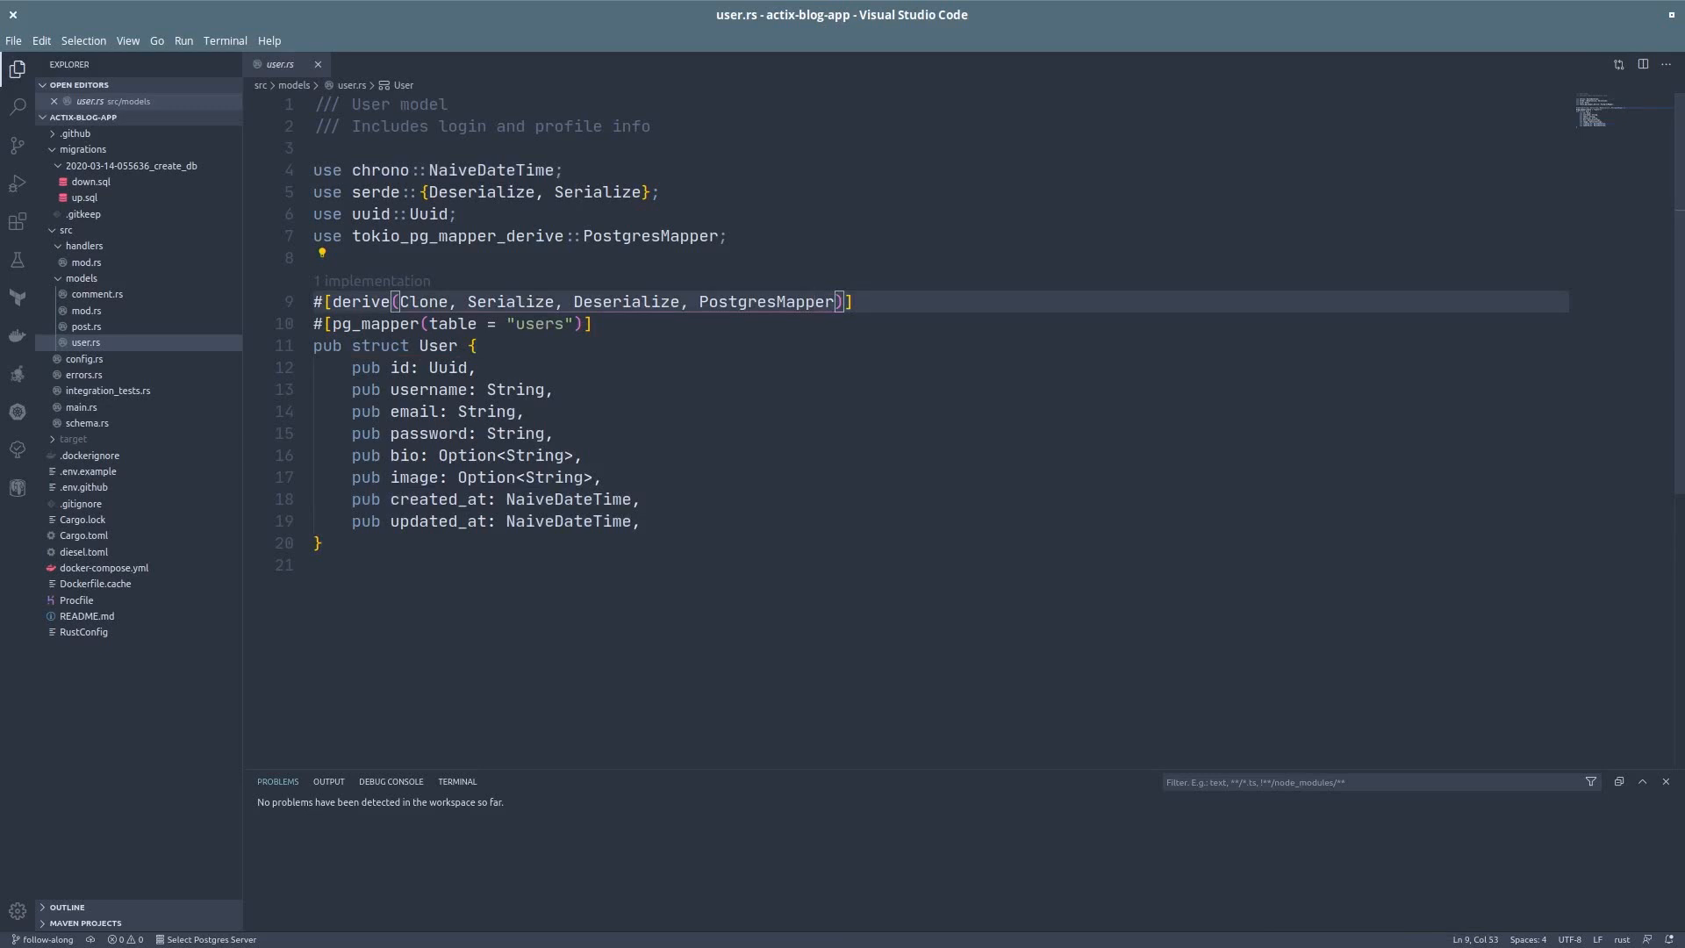
{"action": "left_click", "coordinate": [543, 324]}
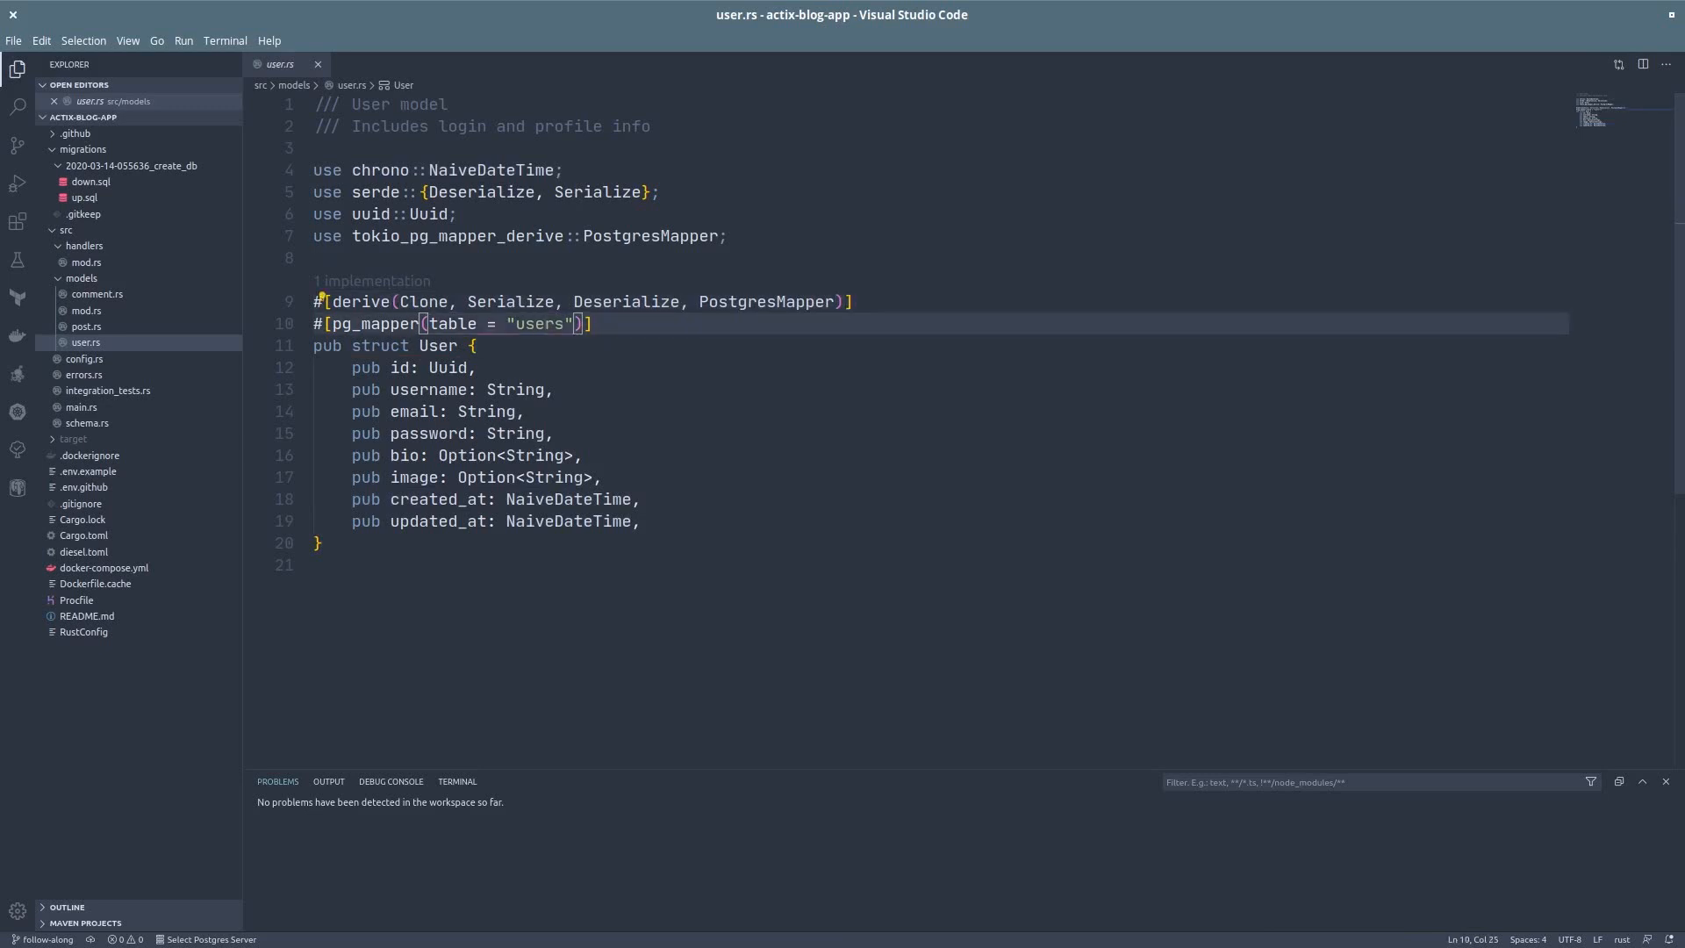
{"action": "left_click", "coordinate": [86, 327]}
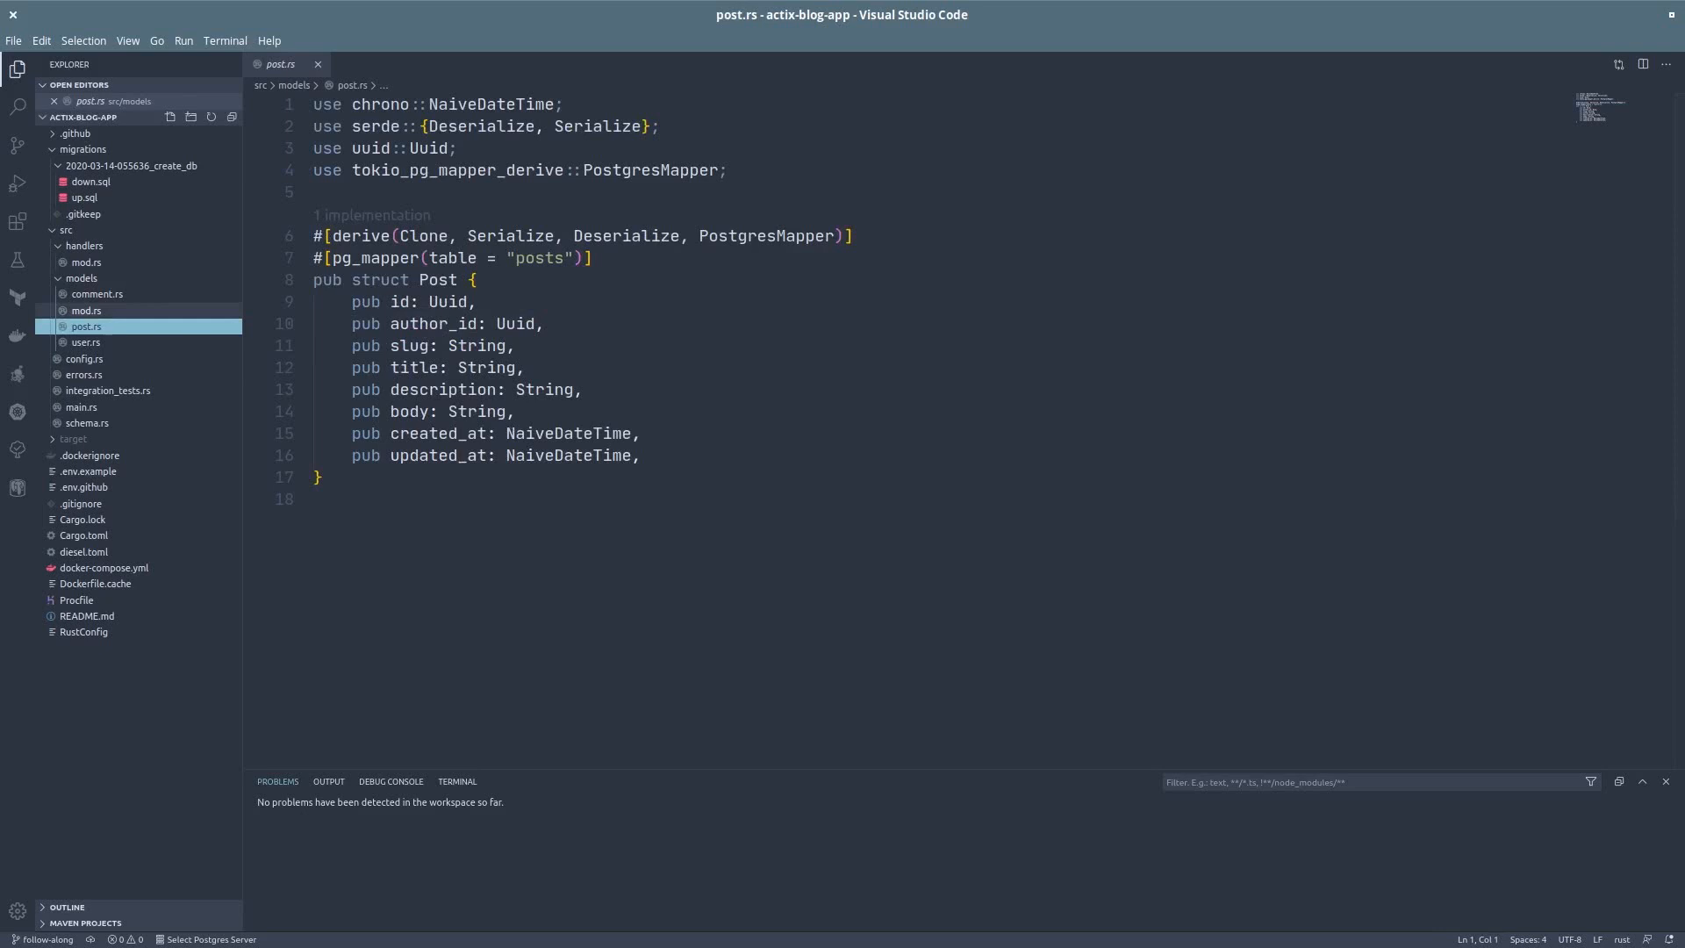
{"action": "left_click", "coordinate": [96, 293]}
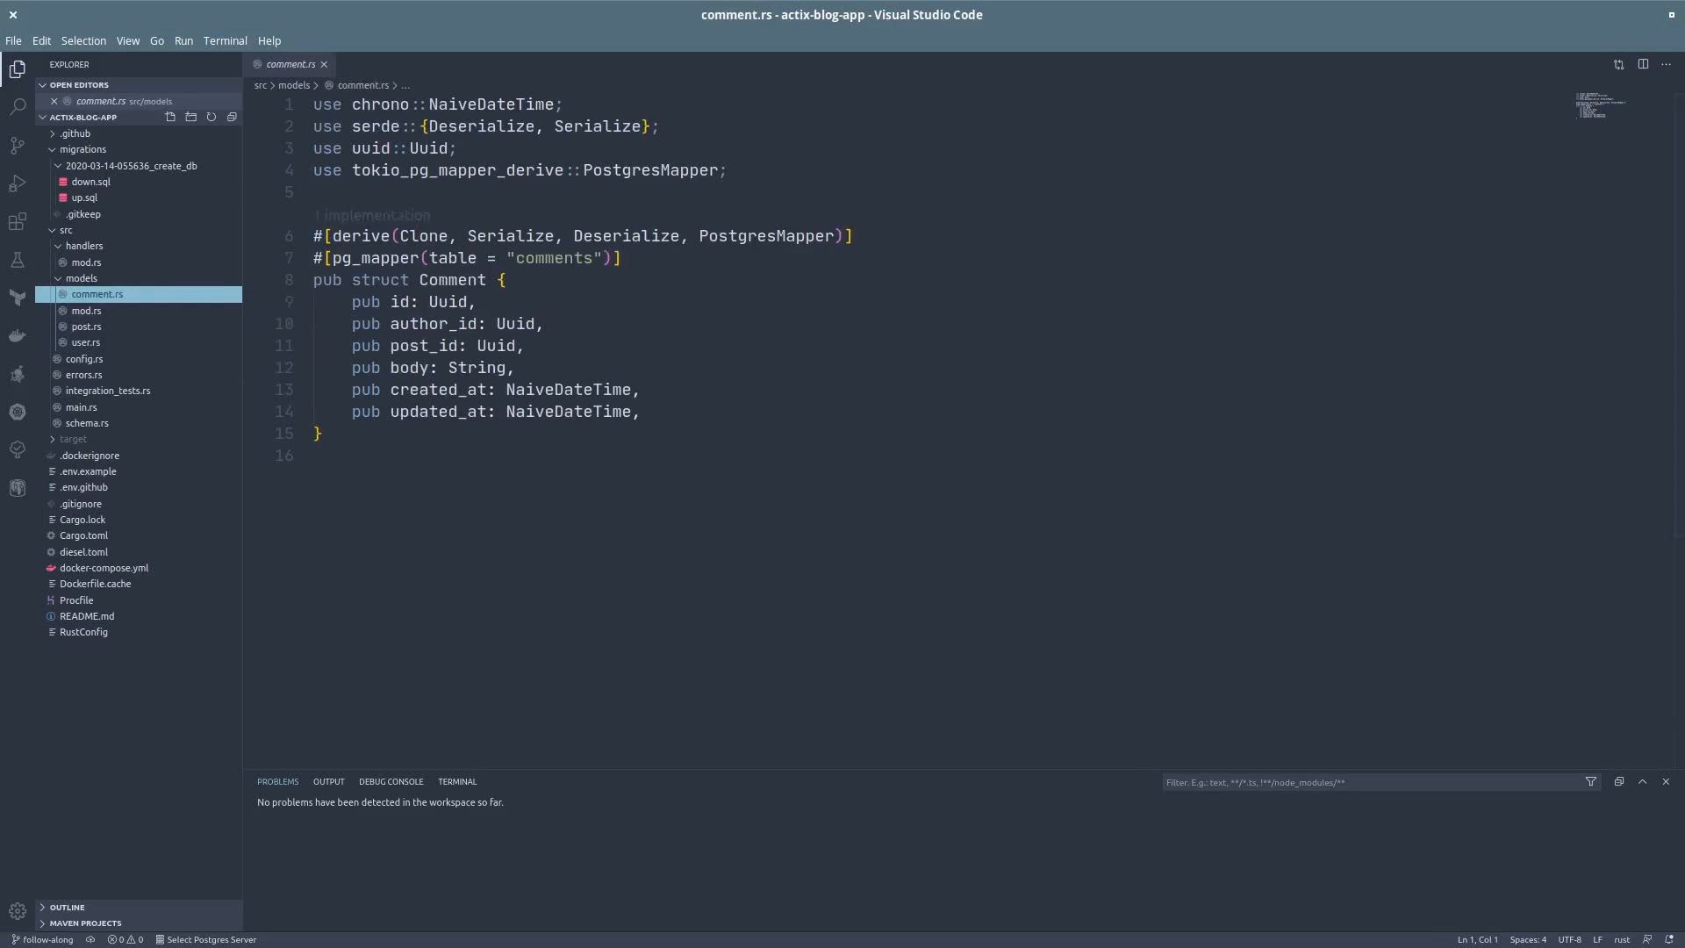
{"action": "left_click", "coordinate": [84, 358]}
{"action": "scroll", "coordinate": [843, 461], "scroll_direction": "up", "scroll_amount": 5}
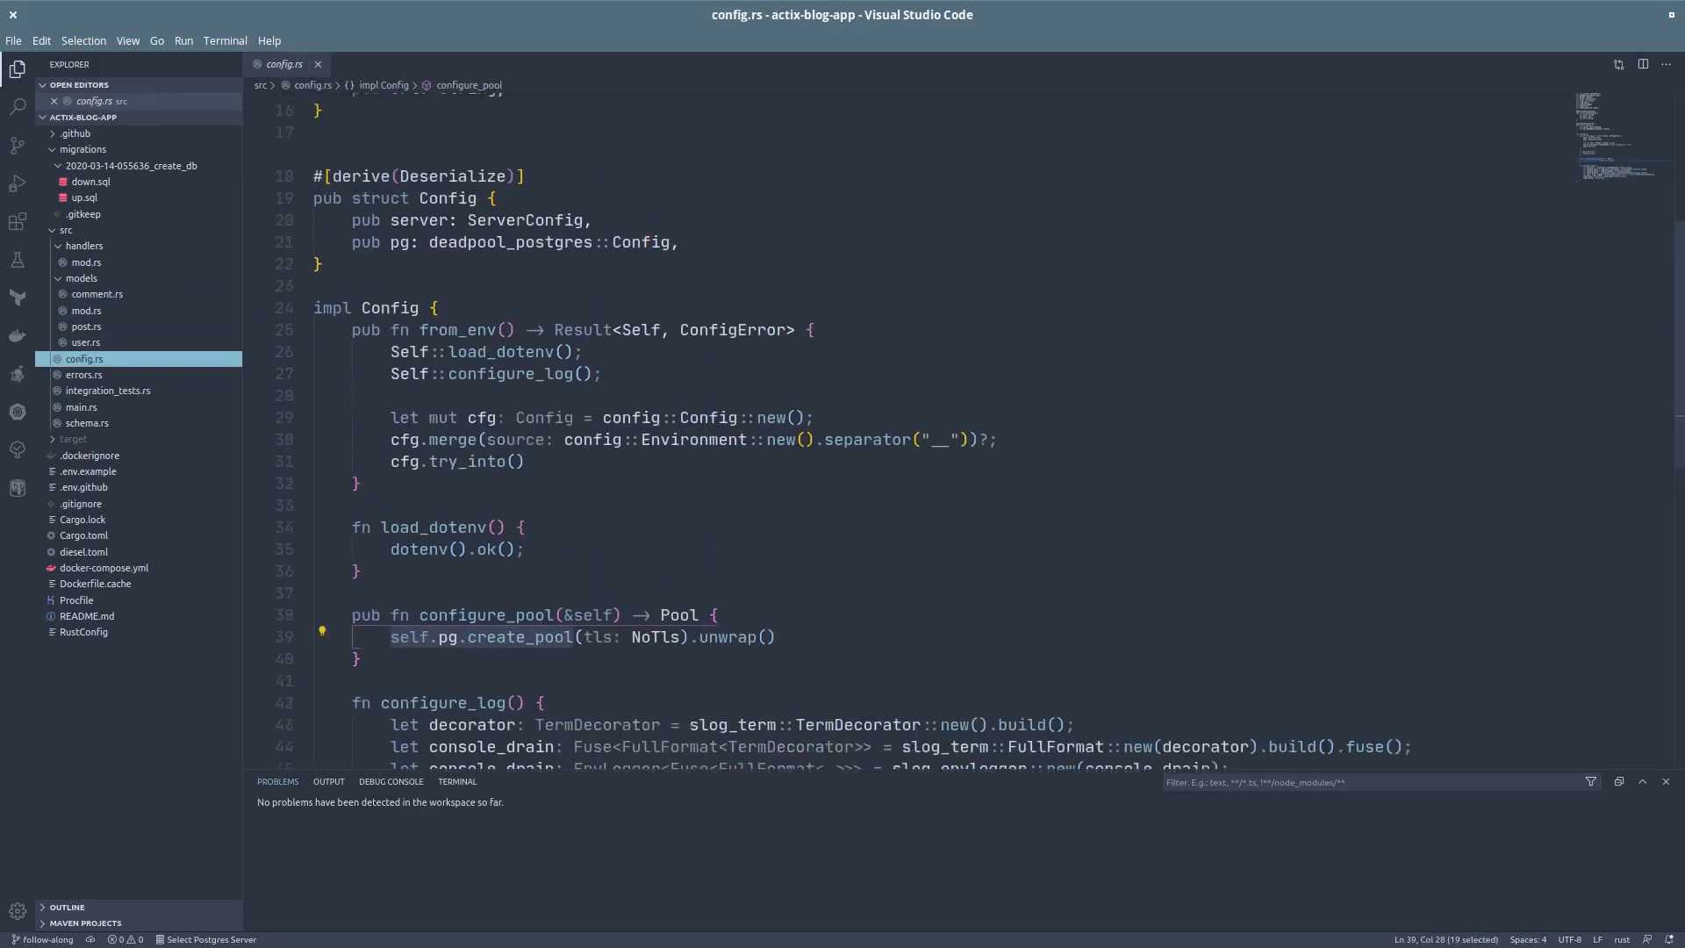
{"action": "left_click", "coordinate": [498, 364]}
{"action": "key", "text": "Down"}
{"action": "key", "text": "Down"}
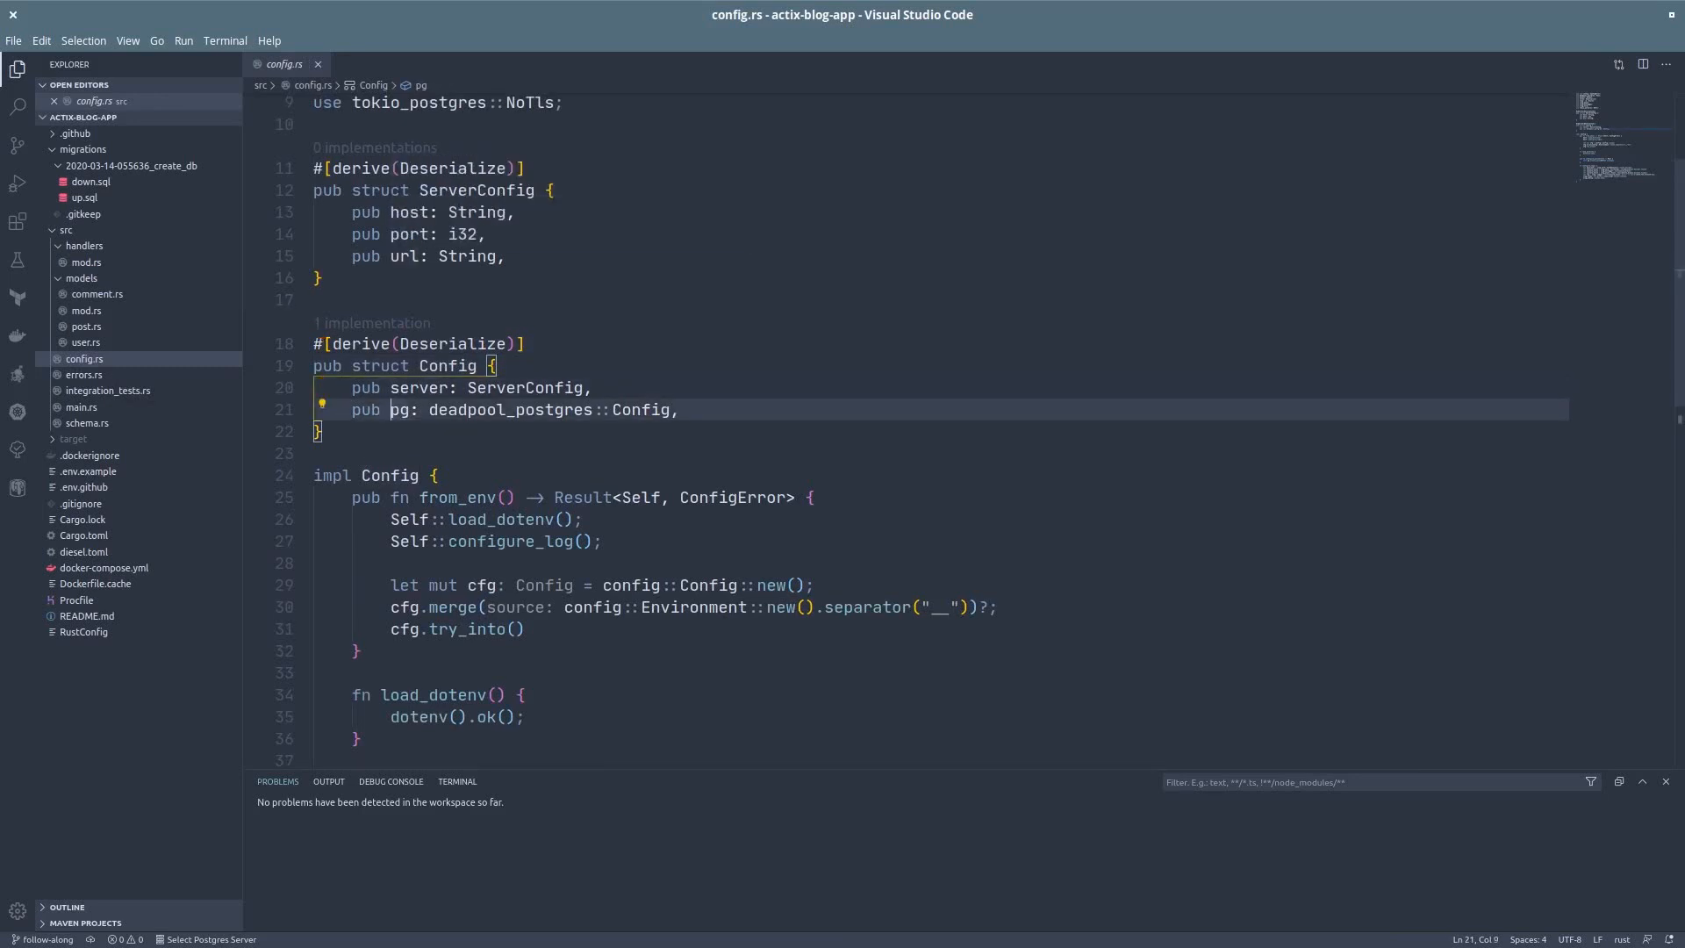
{"action": "scroll", "coordinate": [843, 460], "scroll_direction": "down", "scroll_amount": 4}
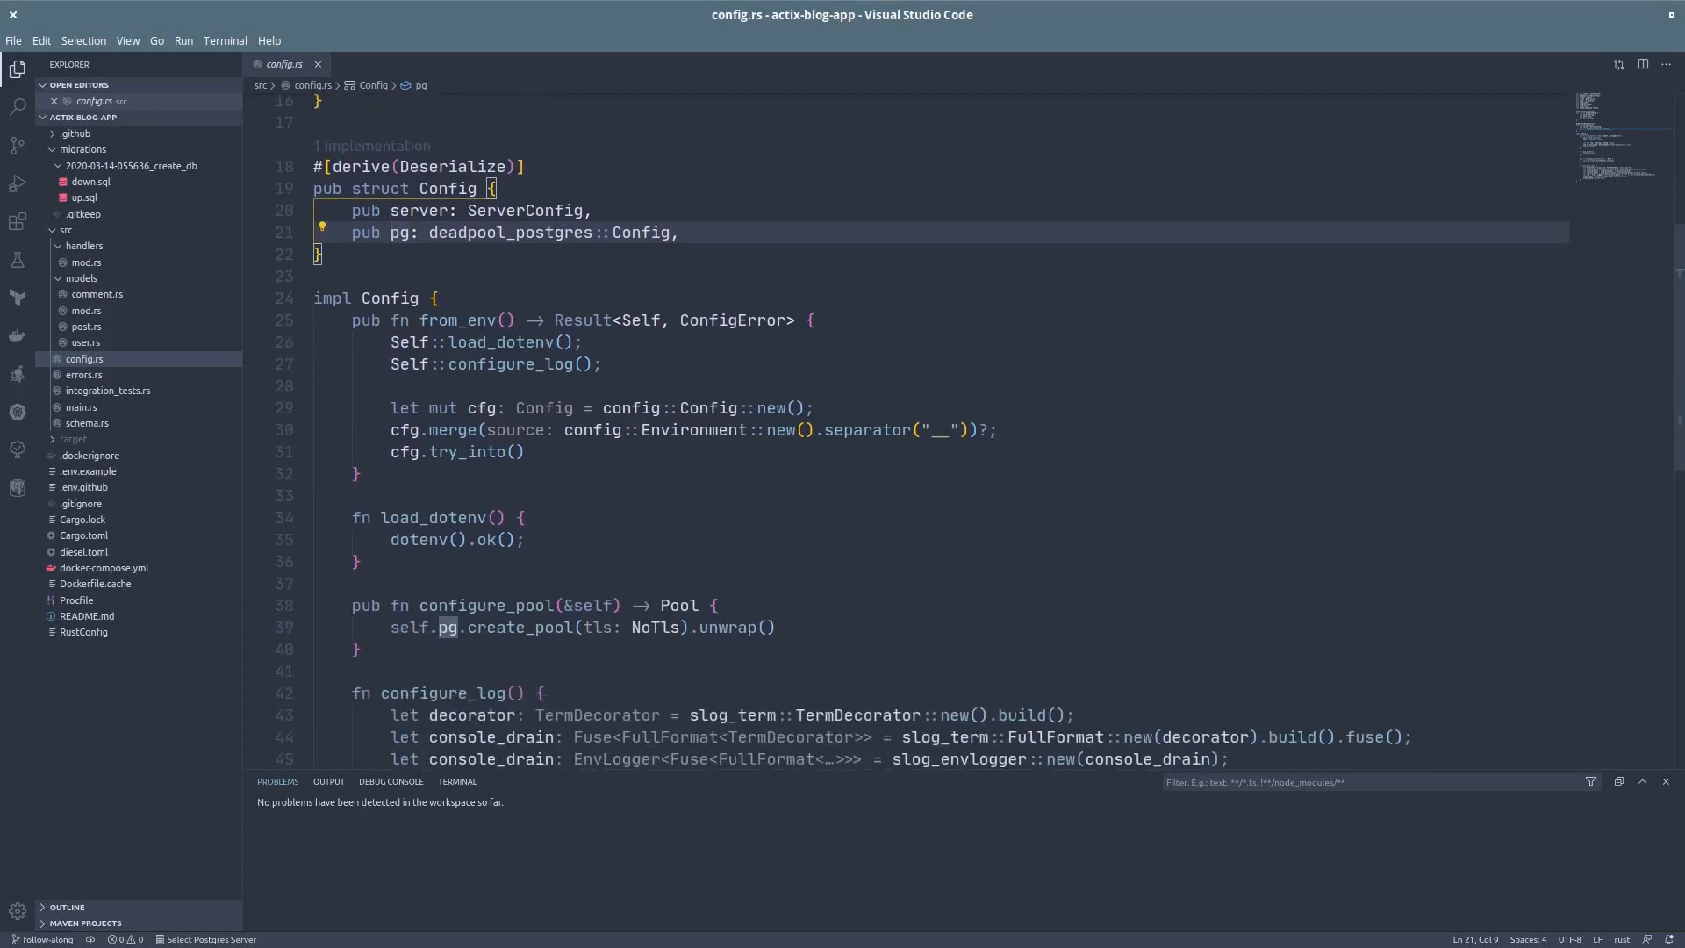
{"action": "double_click", "coordinate": [502, 342]}
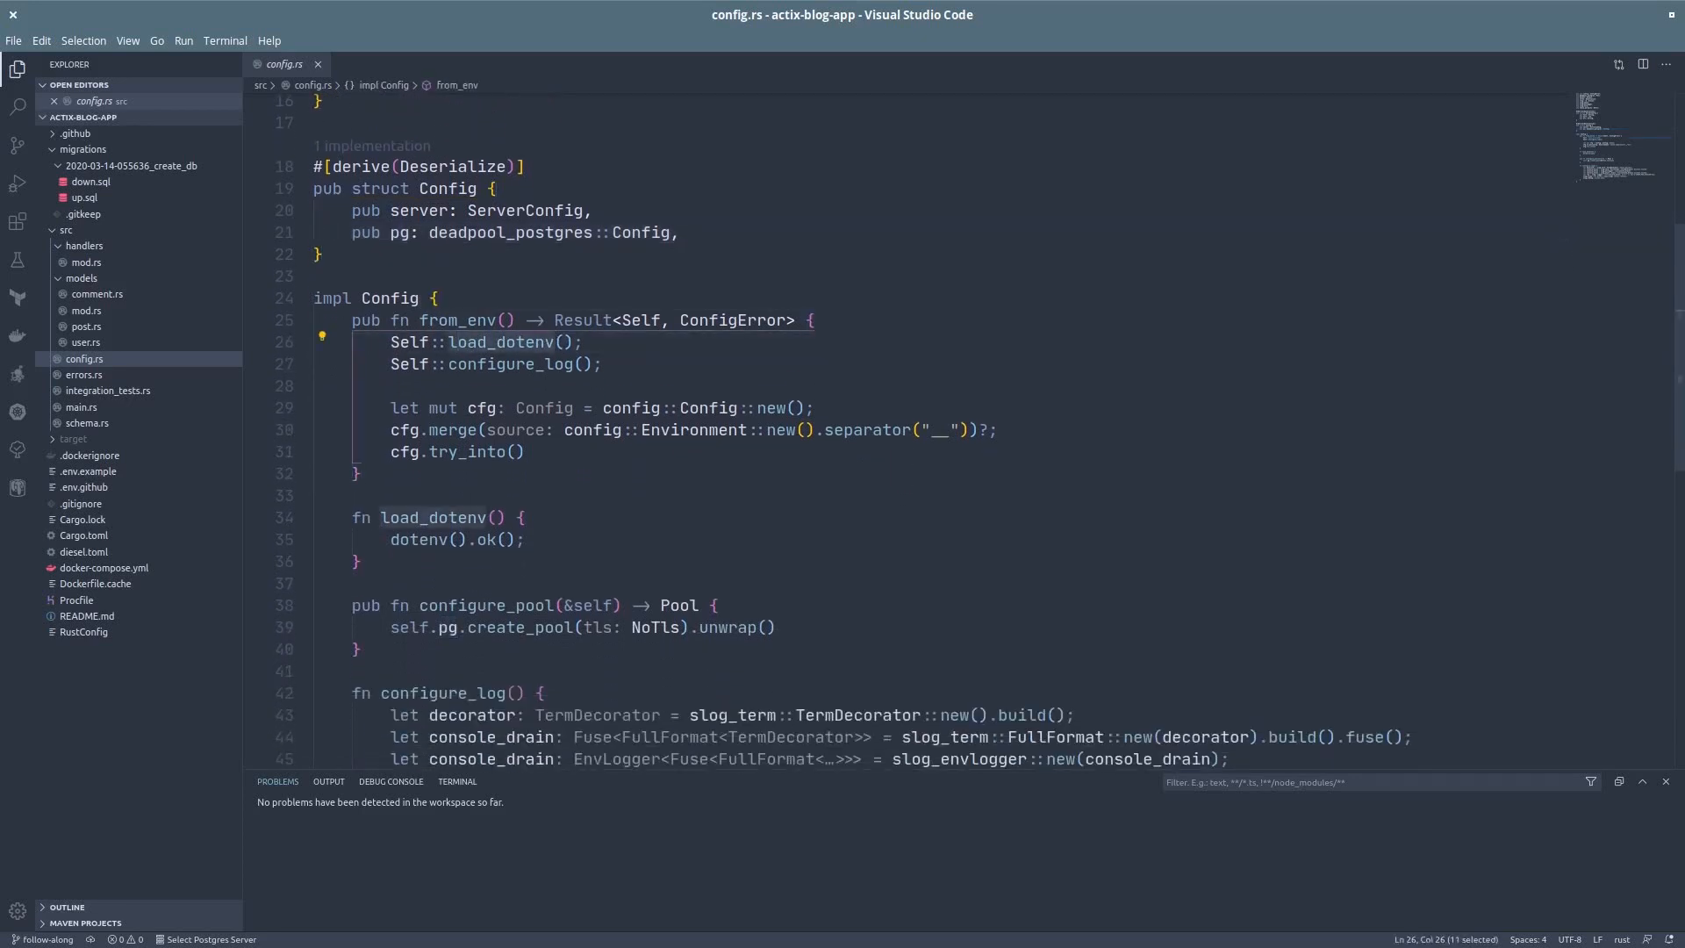
{"action": "key", "text": "F12"}
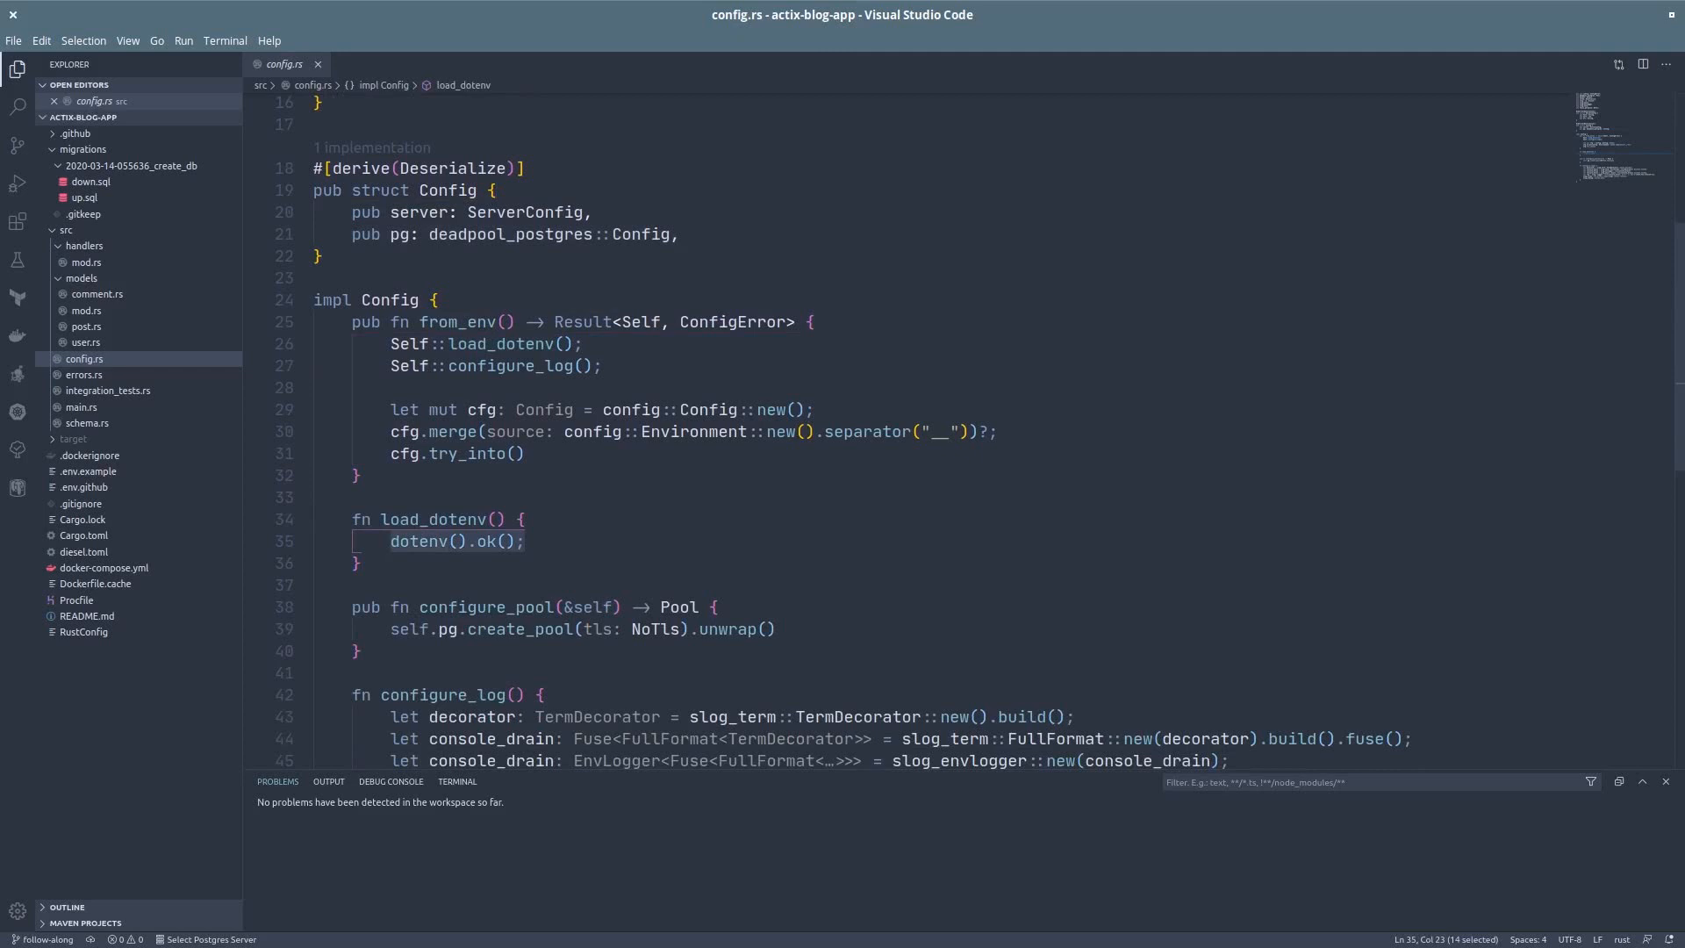
{"action": "left_click", "coordinate": [490, 363]}
{"action": "scroll", "coordinate": [843, 461], "scroll_direction": "down", "scroll_amount": 3}
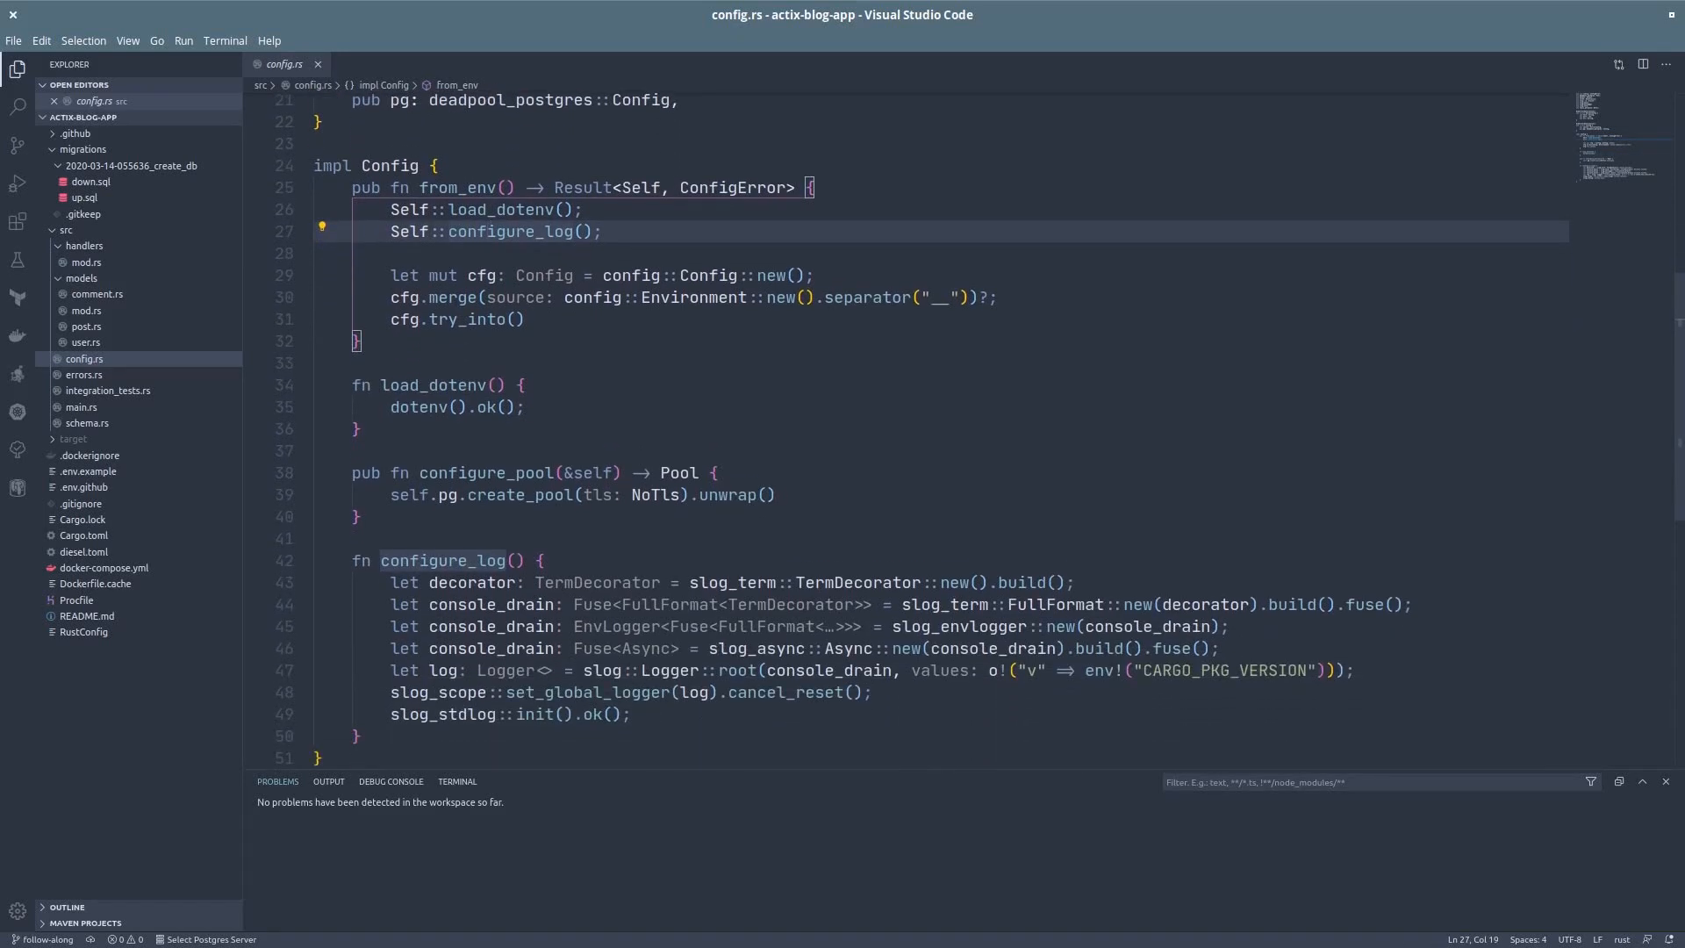
{"action": "left_click", "coordinate": [383, 691]}
{"action": "double_click", "coordinate": [437, 692]}
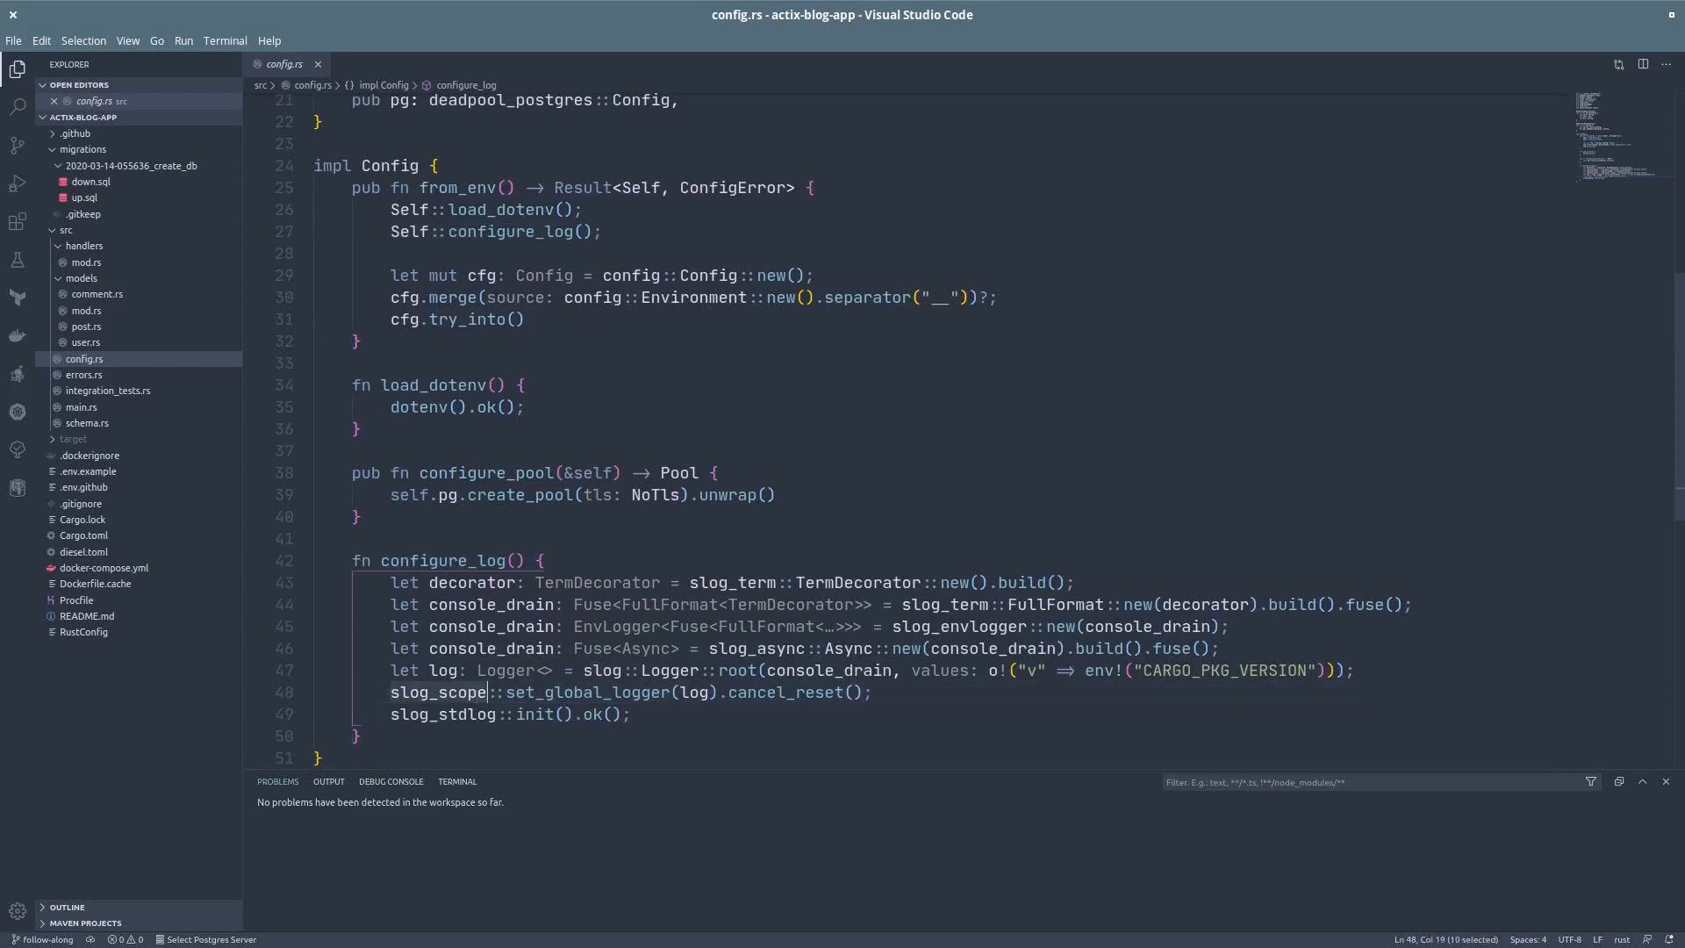
{"action": "double_click", "coordinate": [671, 691]}
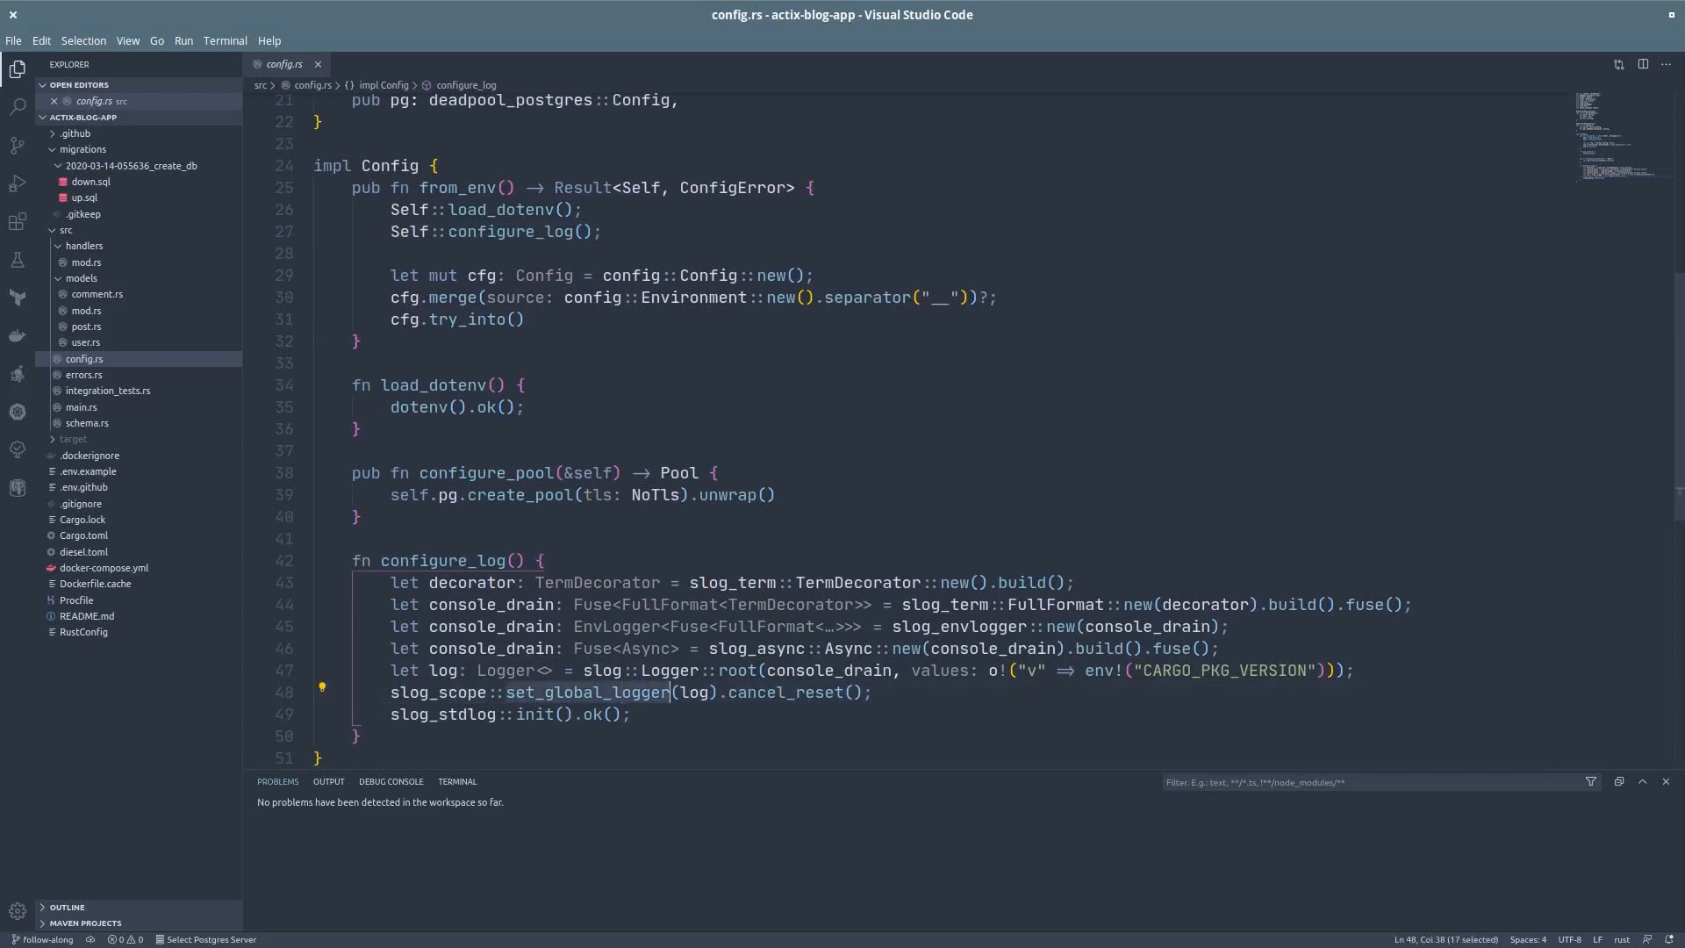
{"action": "left_click", "coordinate": [443, 714]}
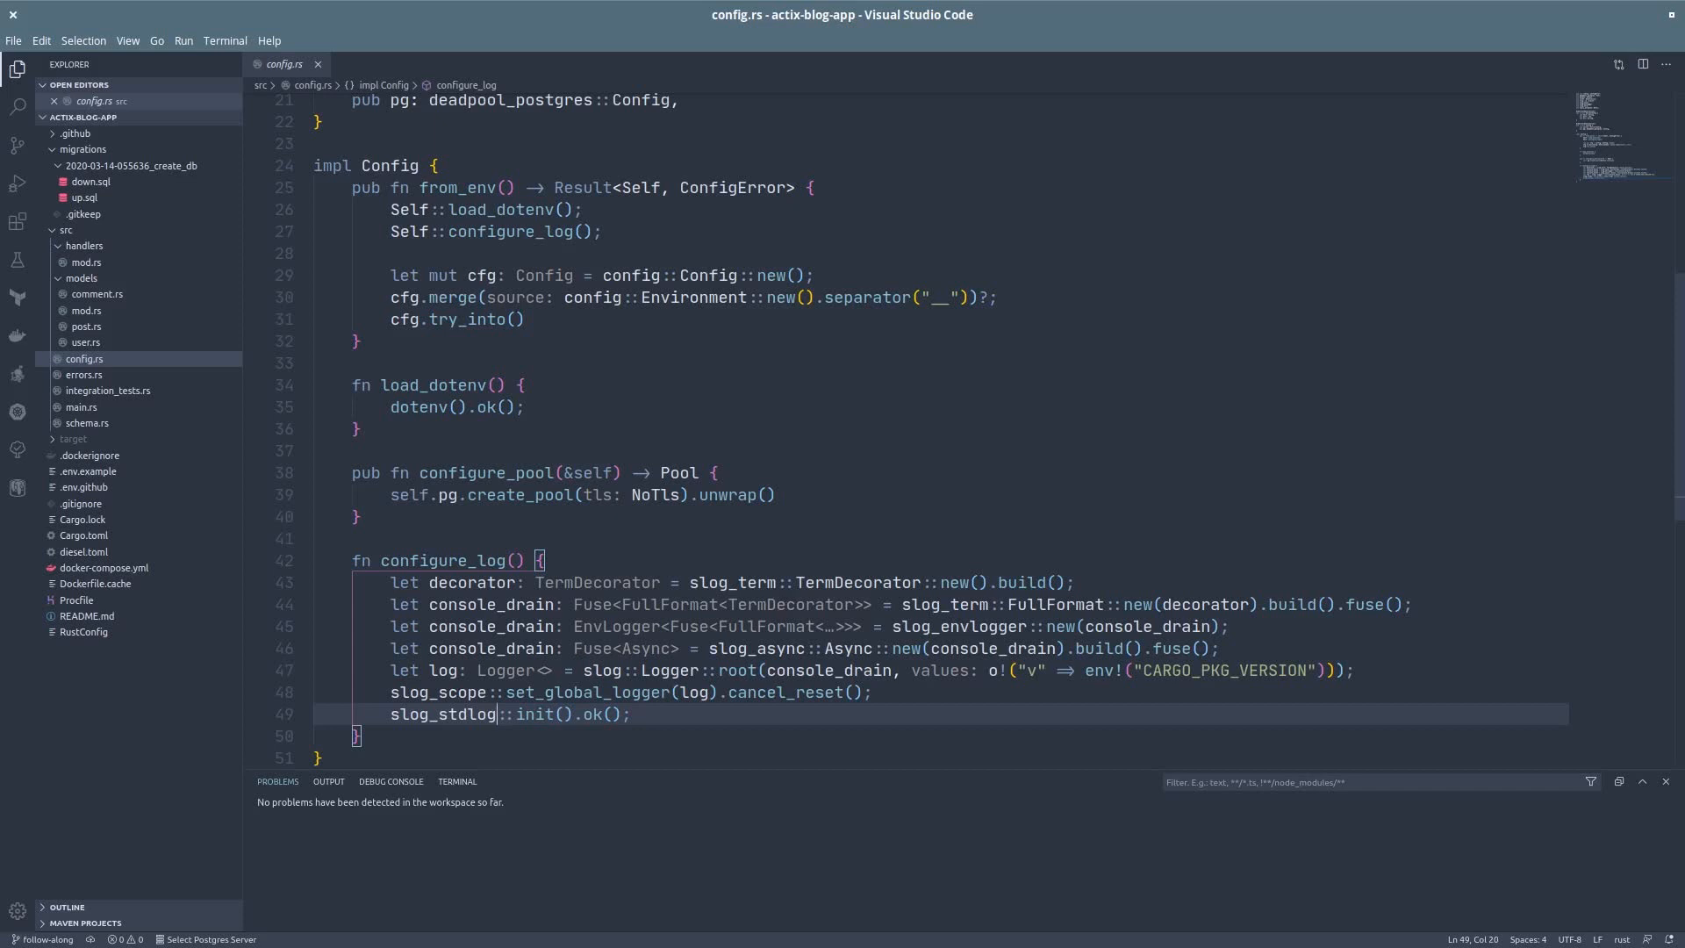
{"action": "left_click", "coordinate": [494, 472]}
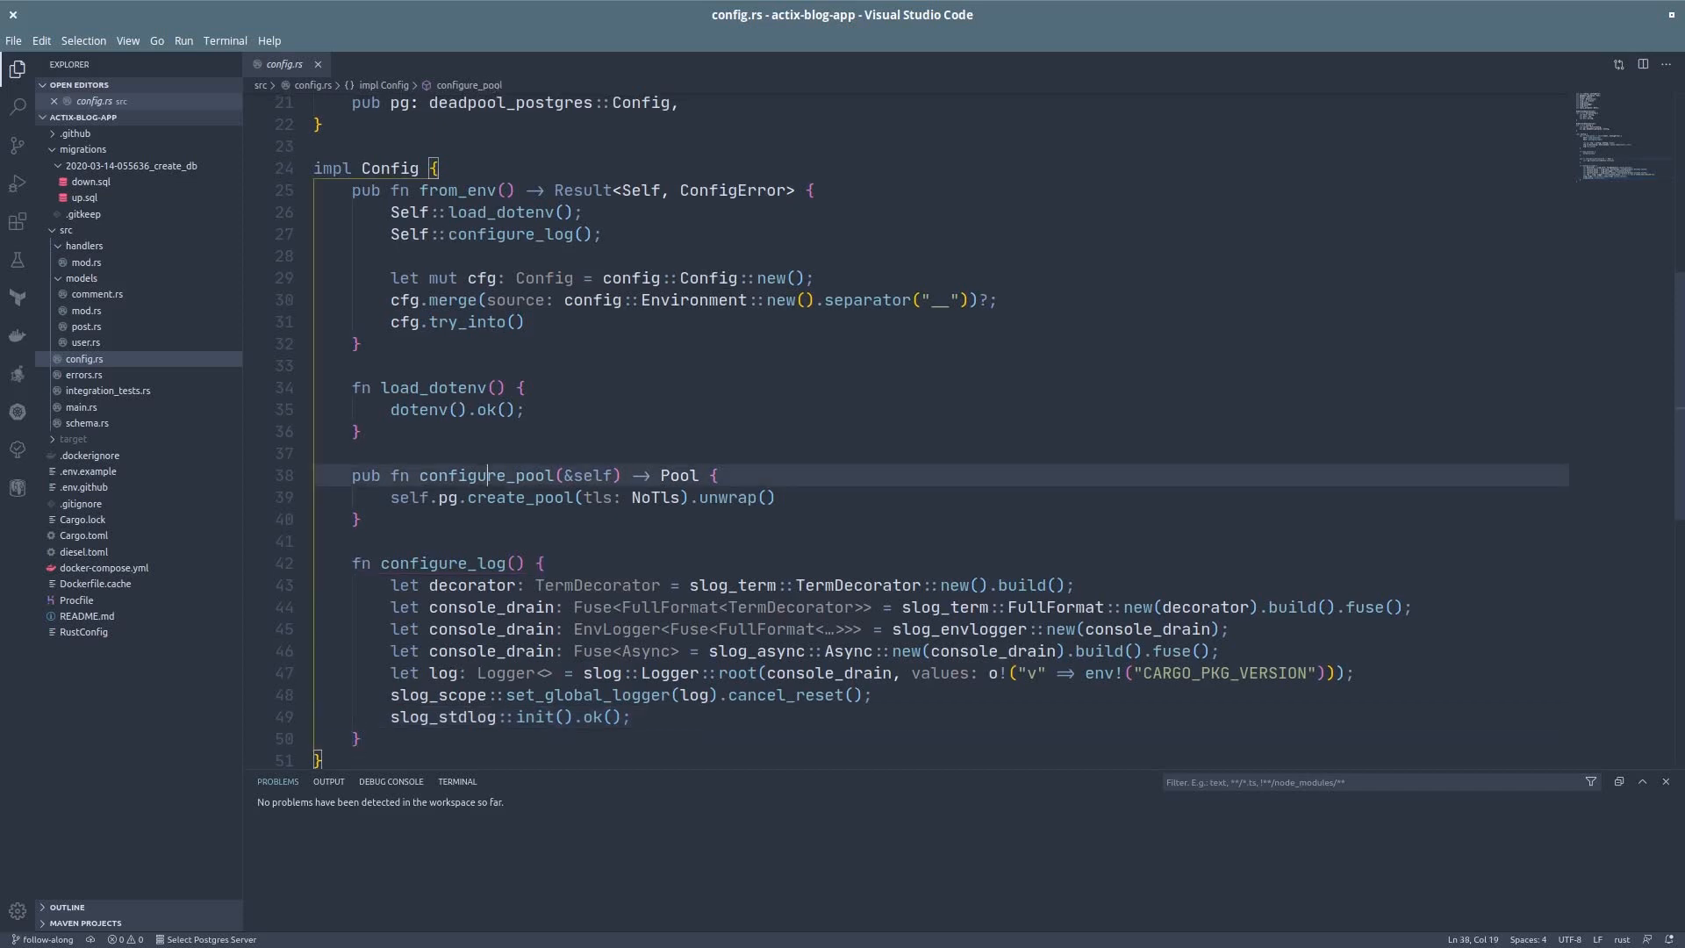
{"action": "left_click_drag", "start_coordinate": [438, 497], "coordinate": [574, 497]}
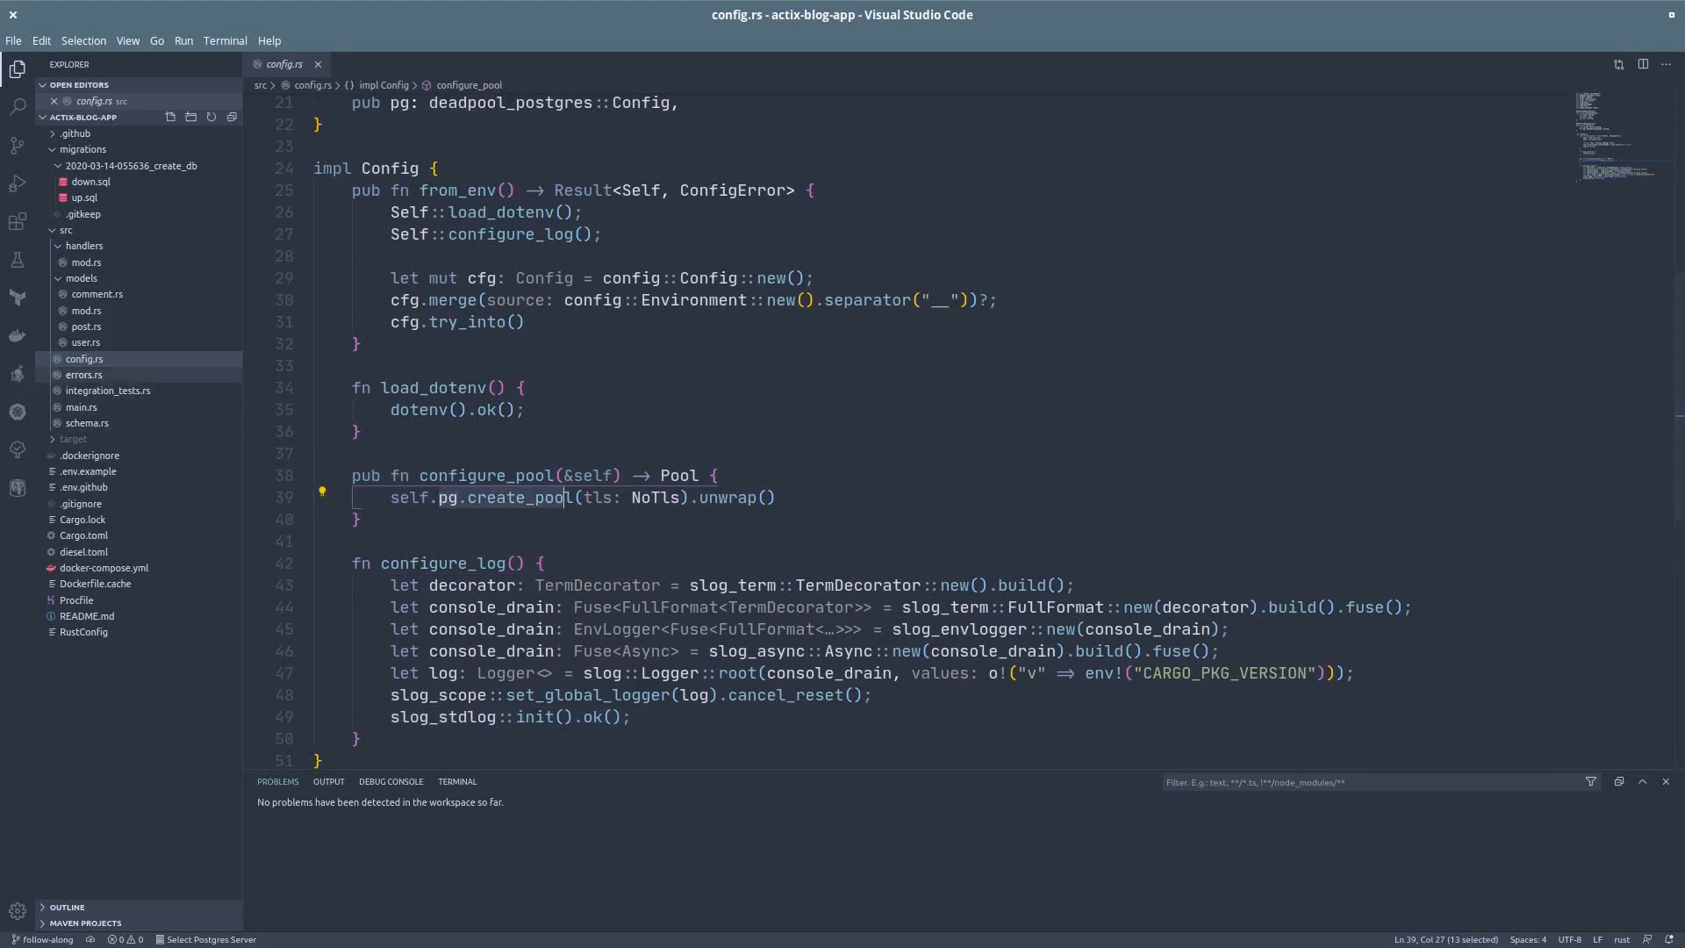
Read errors.rs: AppError's message, cause and error_type fields and the DbError and NotFoundError variants.
{"action": "left_click", "coordinate": [85, 376]}
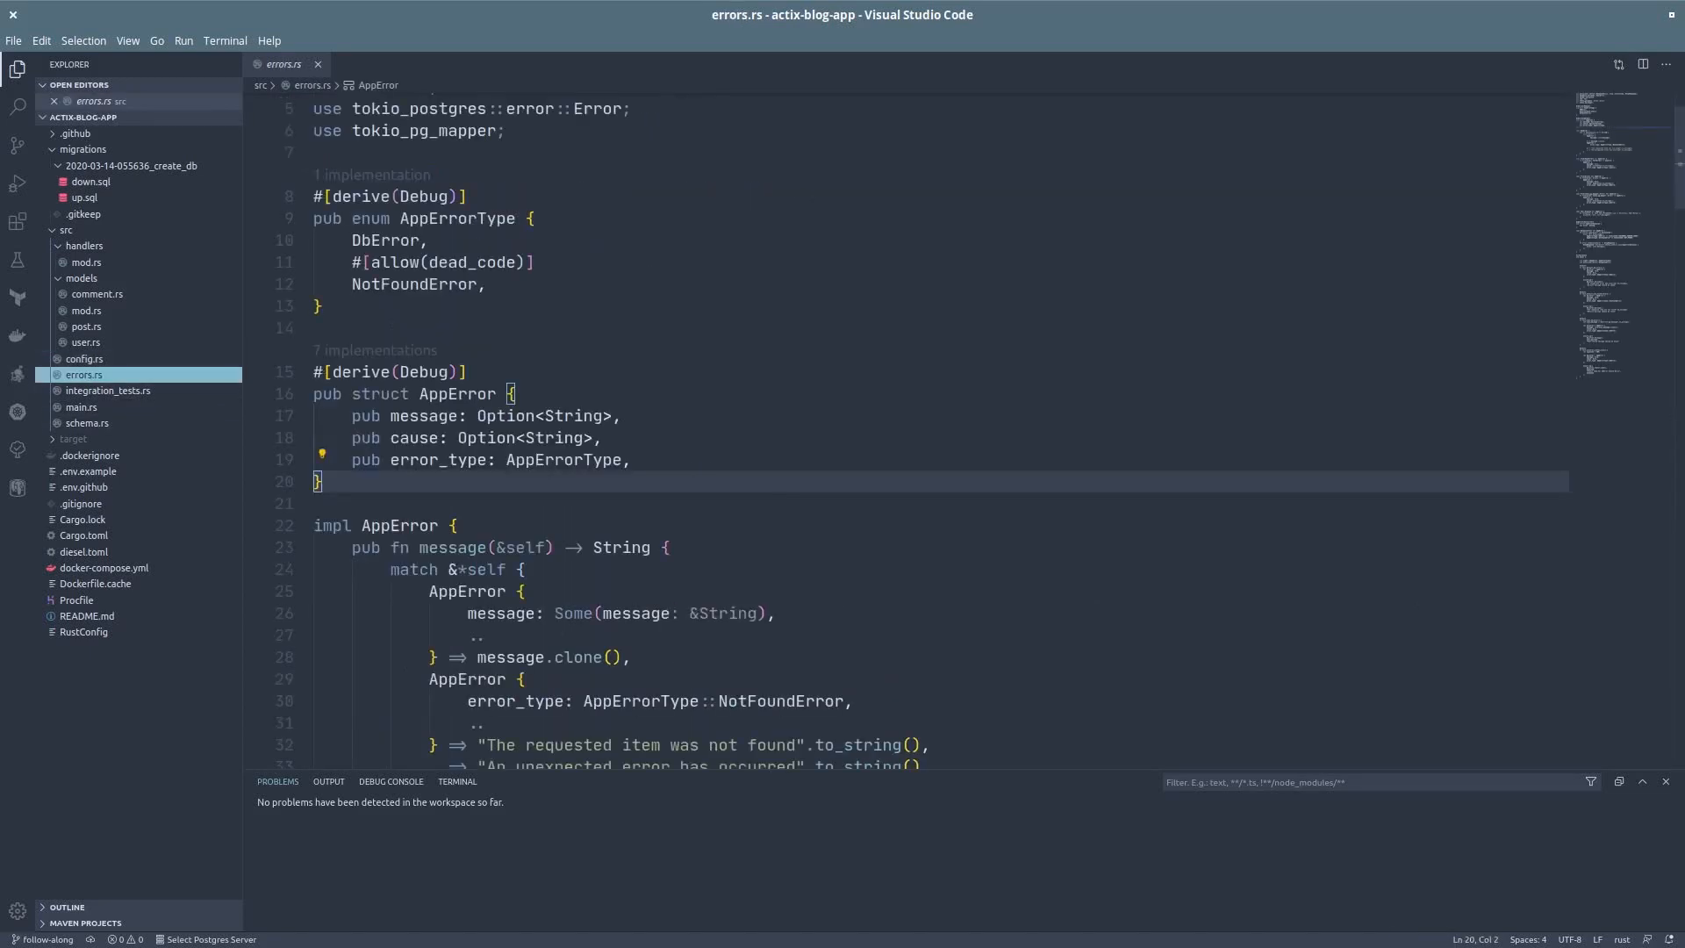
{"action": "left_click", "coordinate": [414, 417]}
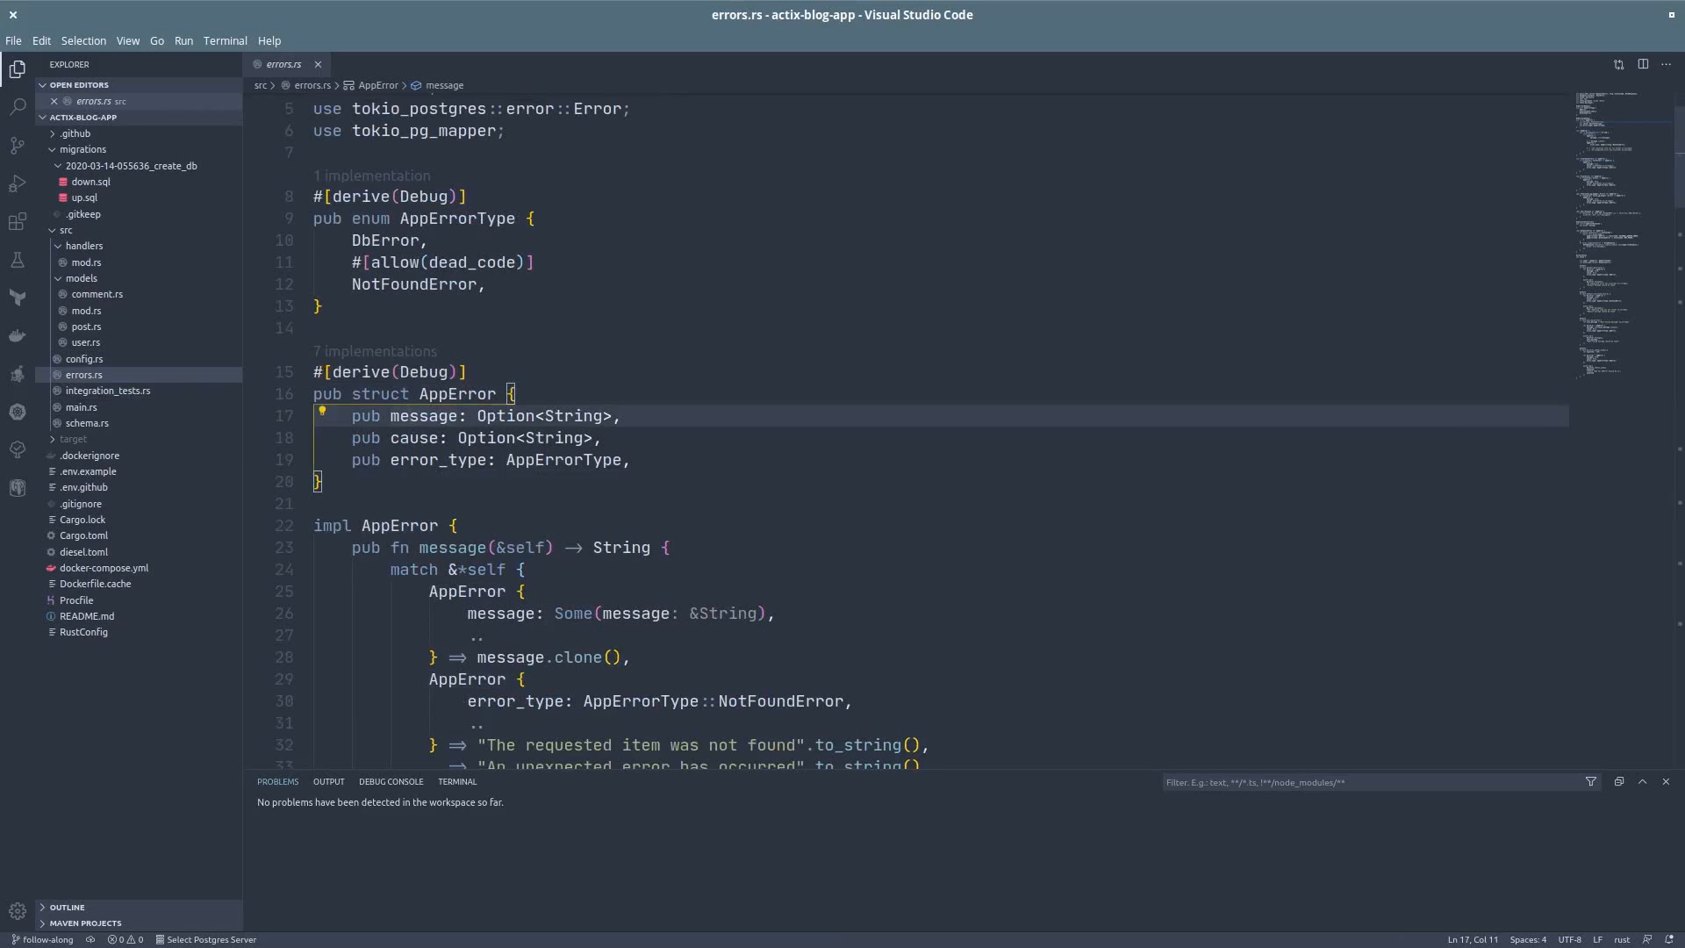
{"action": "key", "text": "Down"}
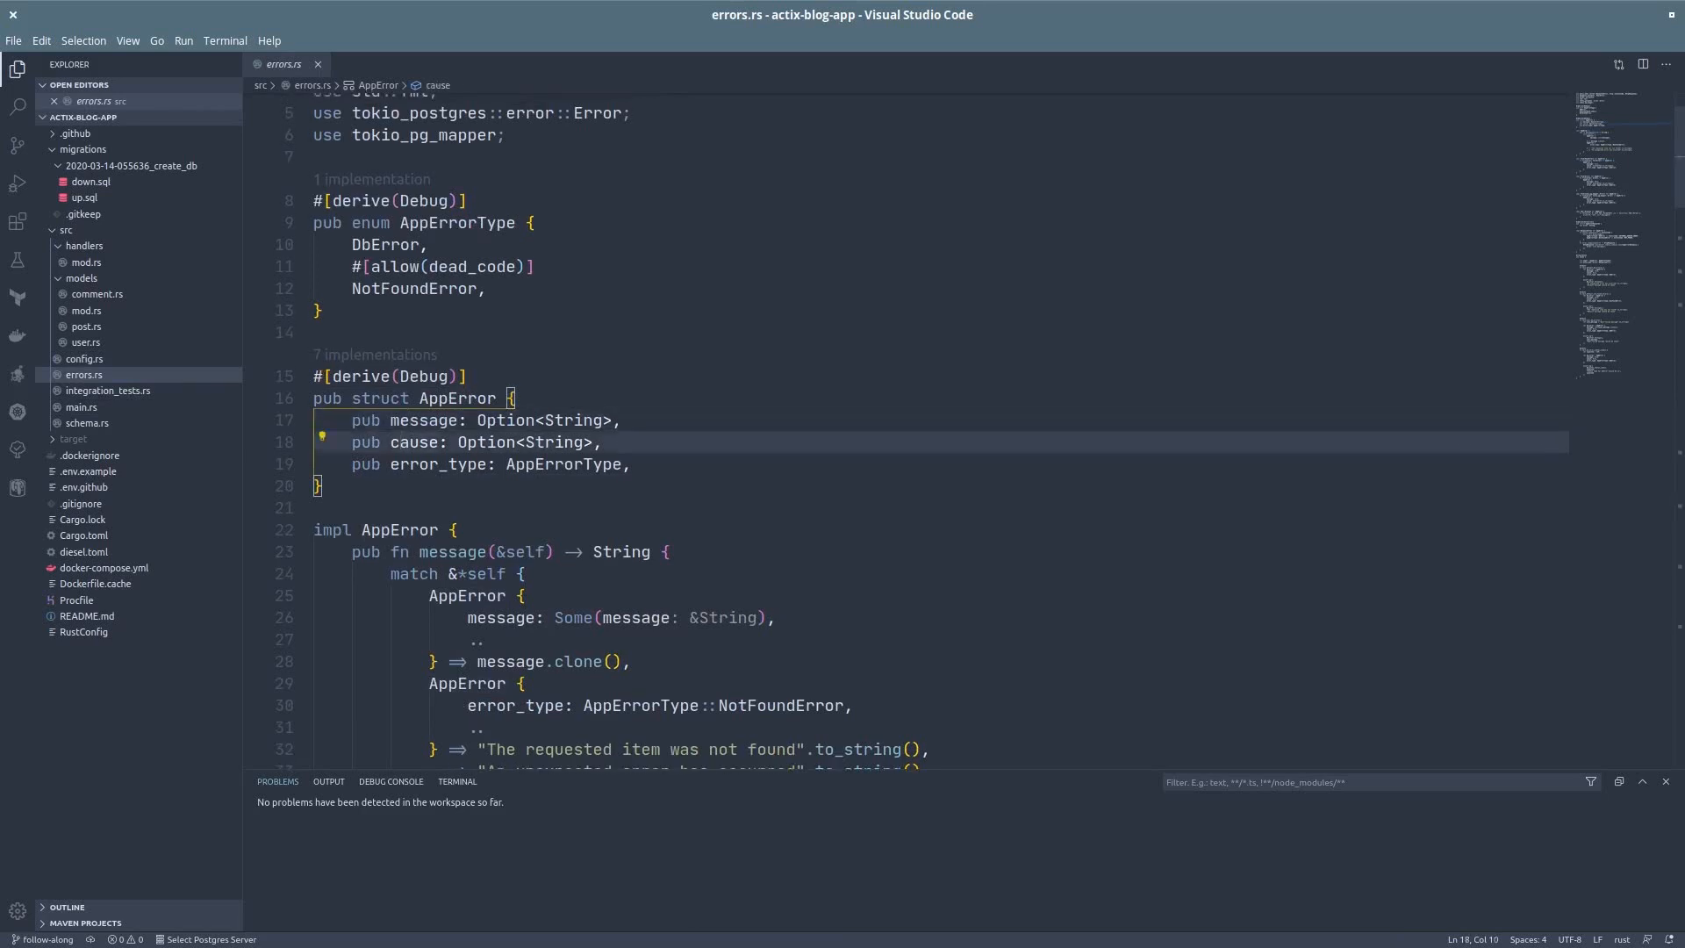
{"action": "key", "text": "Down"}
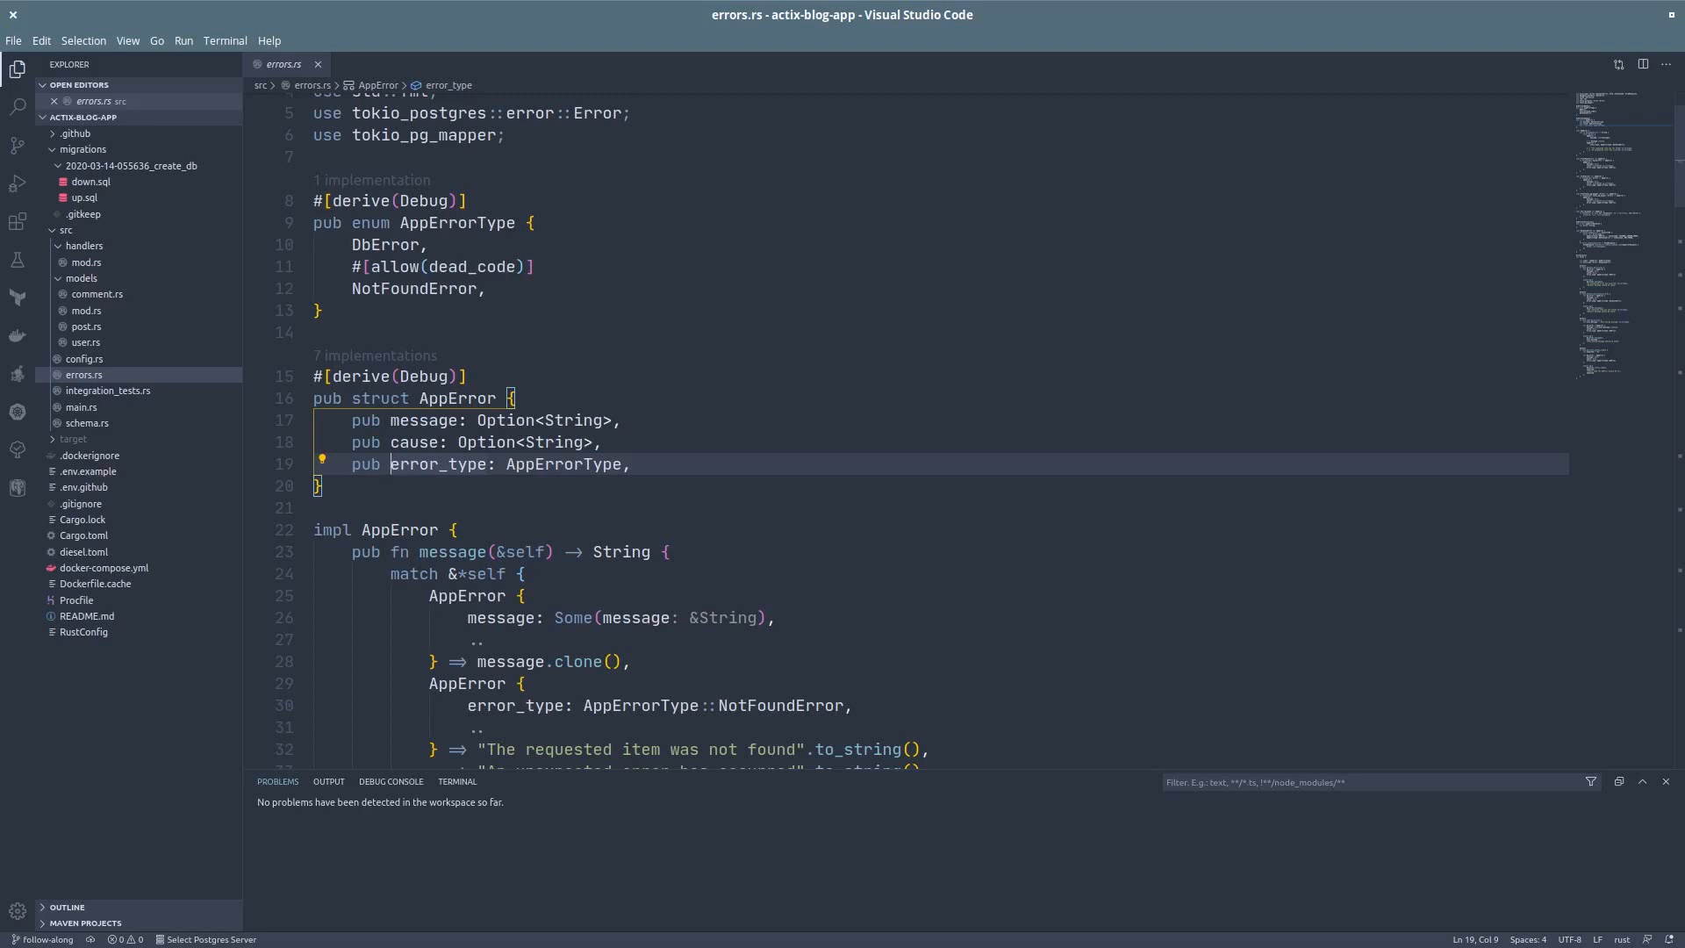
{"action": "left_click", "coordinate": [391, 243]}
{"action": "key", "text": "Down"}
{"action": "key", "text": "Down"}
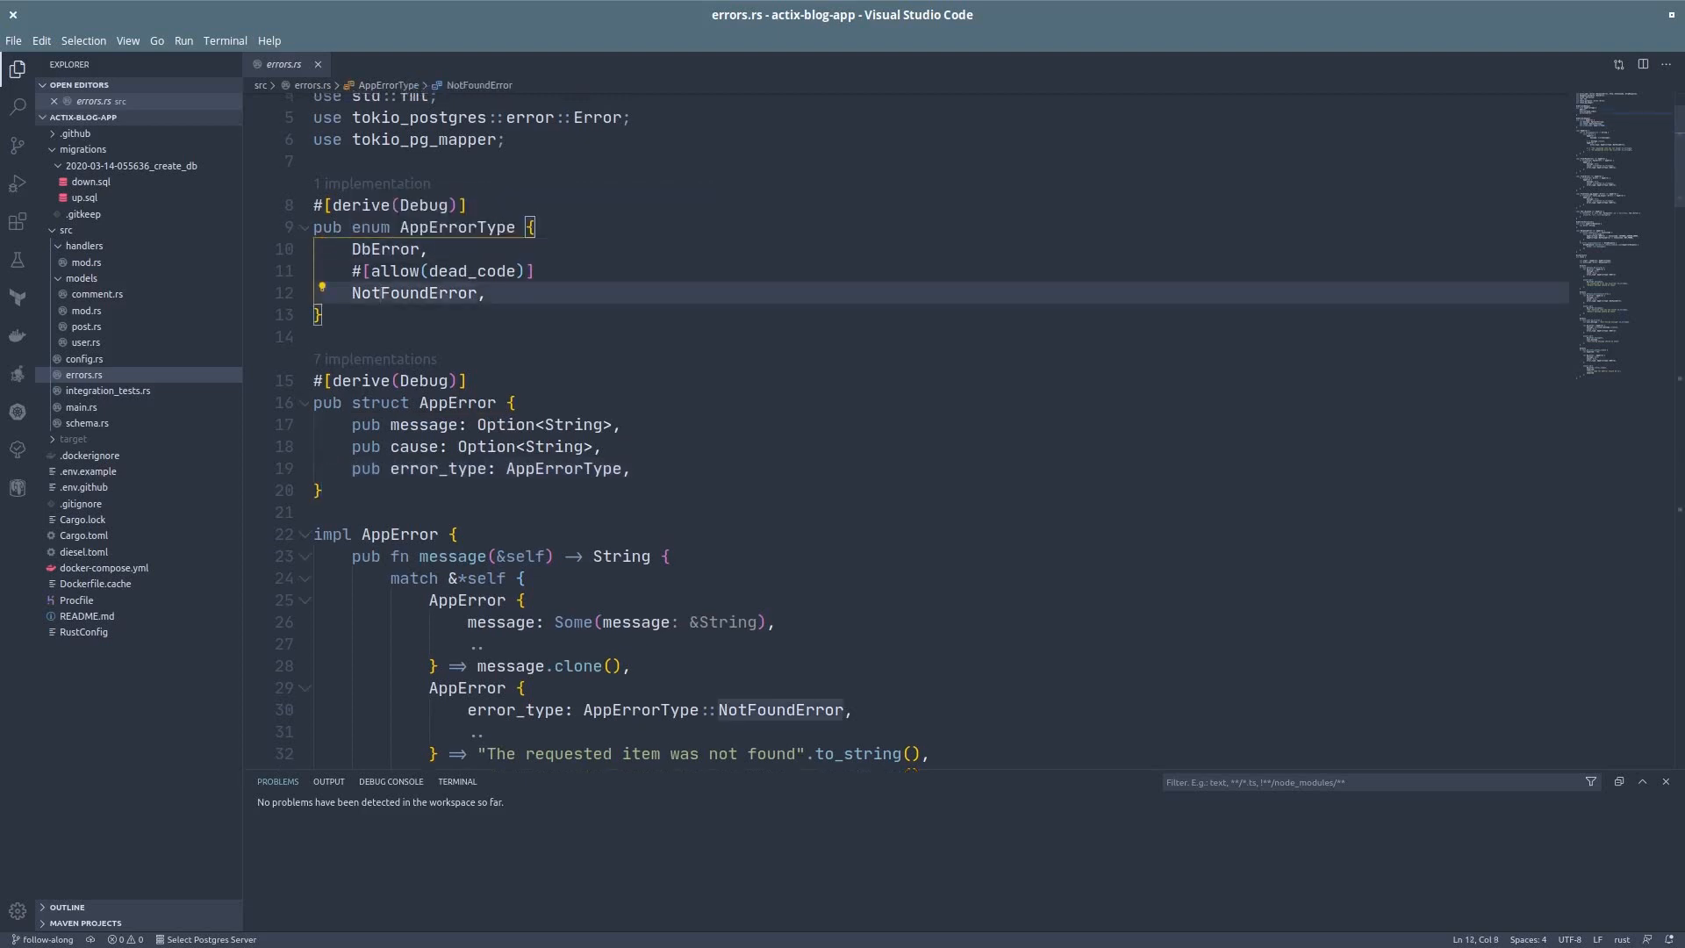
Review Cargo.toml dependencies: serde features on uuid and chrono, with-uuid-0_8 on tokio-postgres.
{"action": "left_click", "coordinate": [83, 534]}
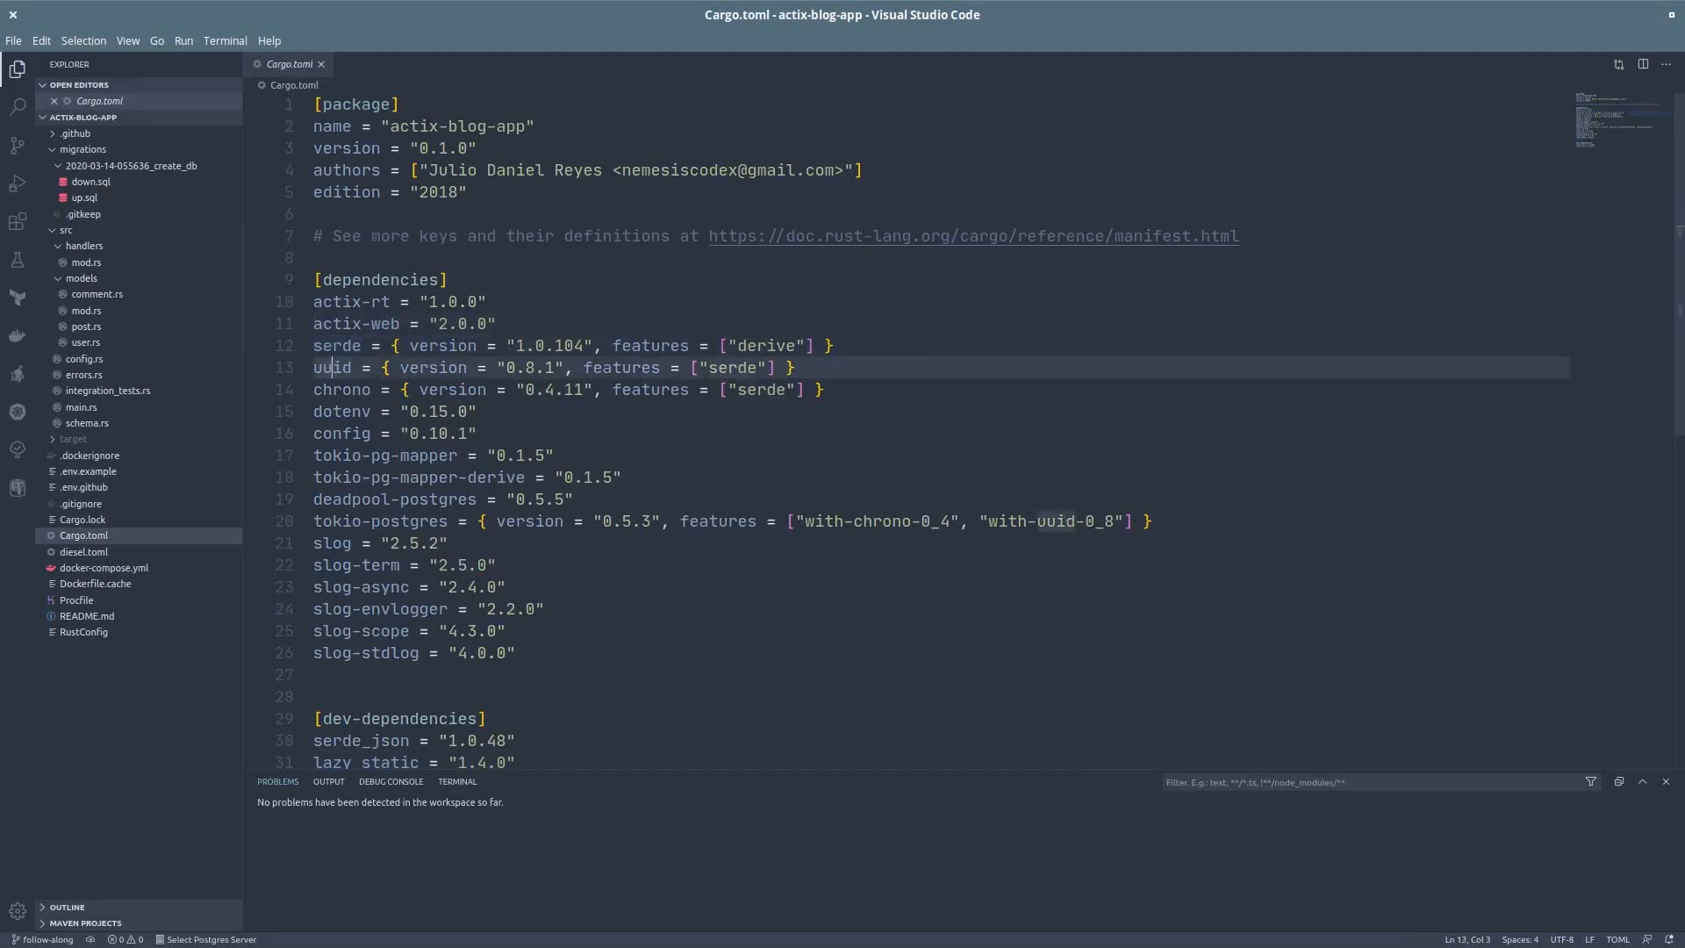
{"action": "double_click", "coordinate": [734, 367]}
{"action": "left_click", "coordinate": [765, 390]}
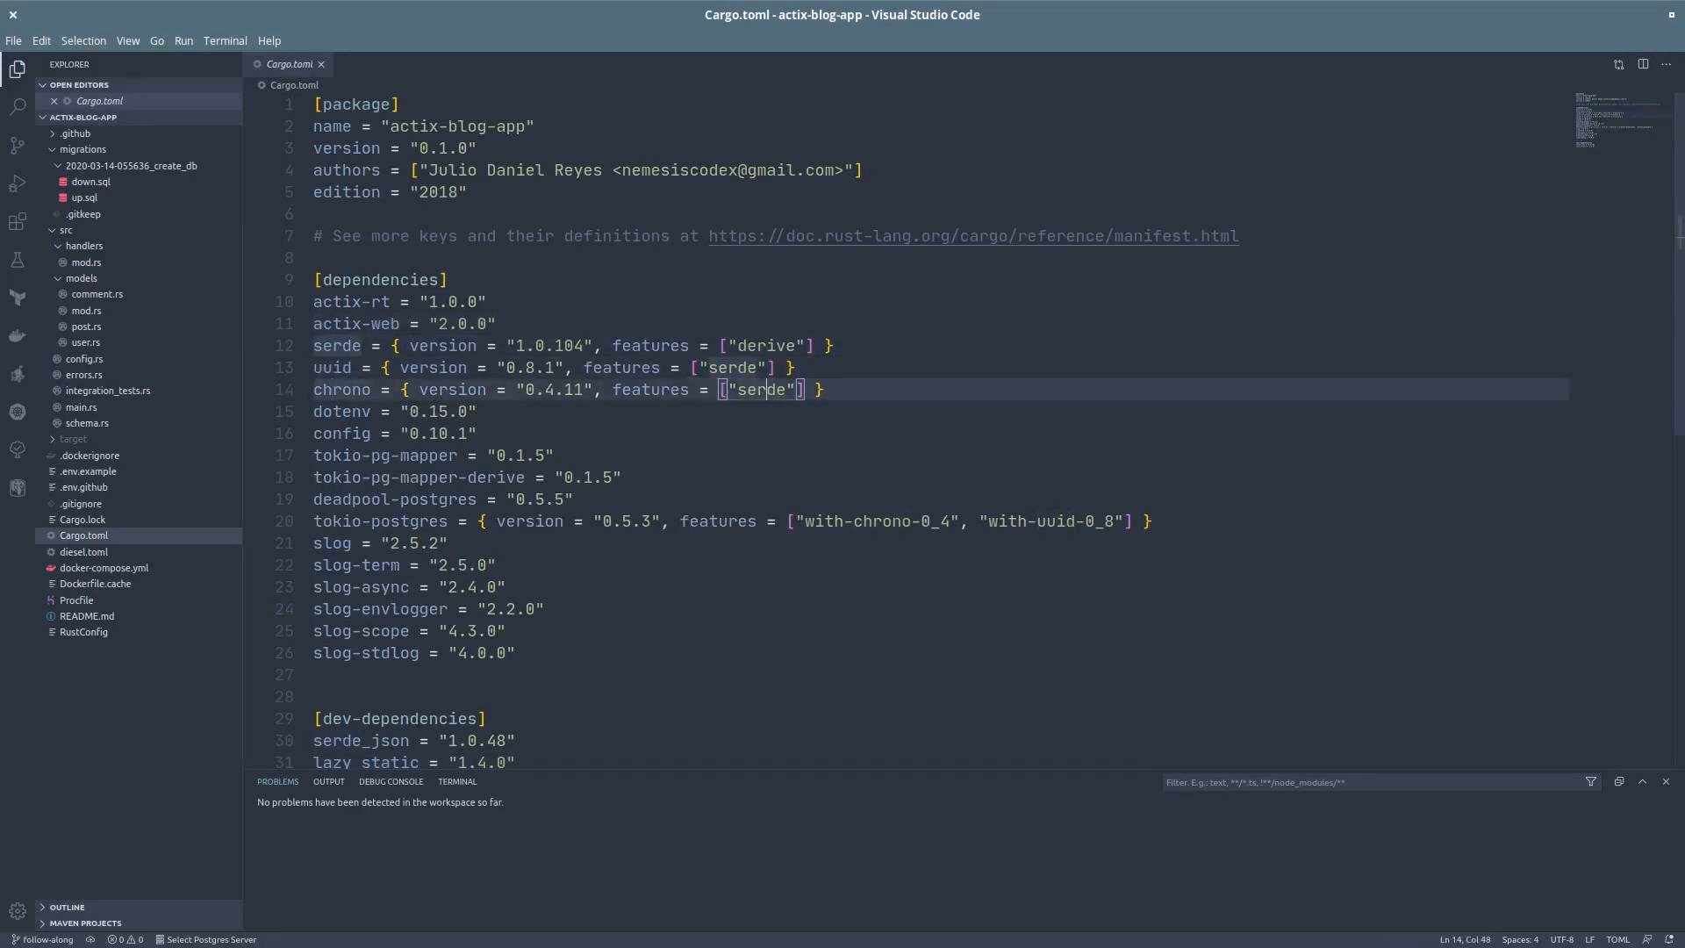
{"action": "left_click", "coordinate": [1125, 522]}
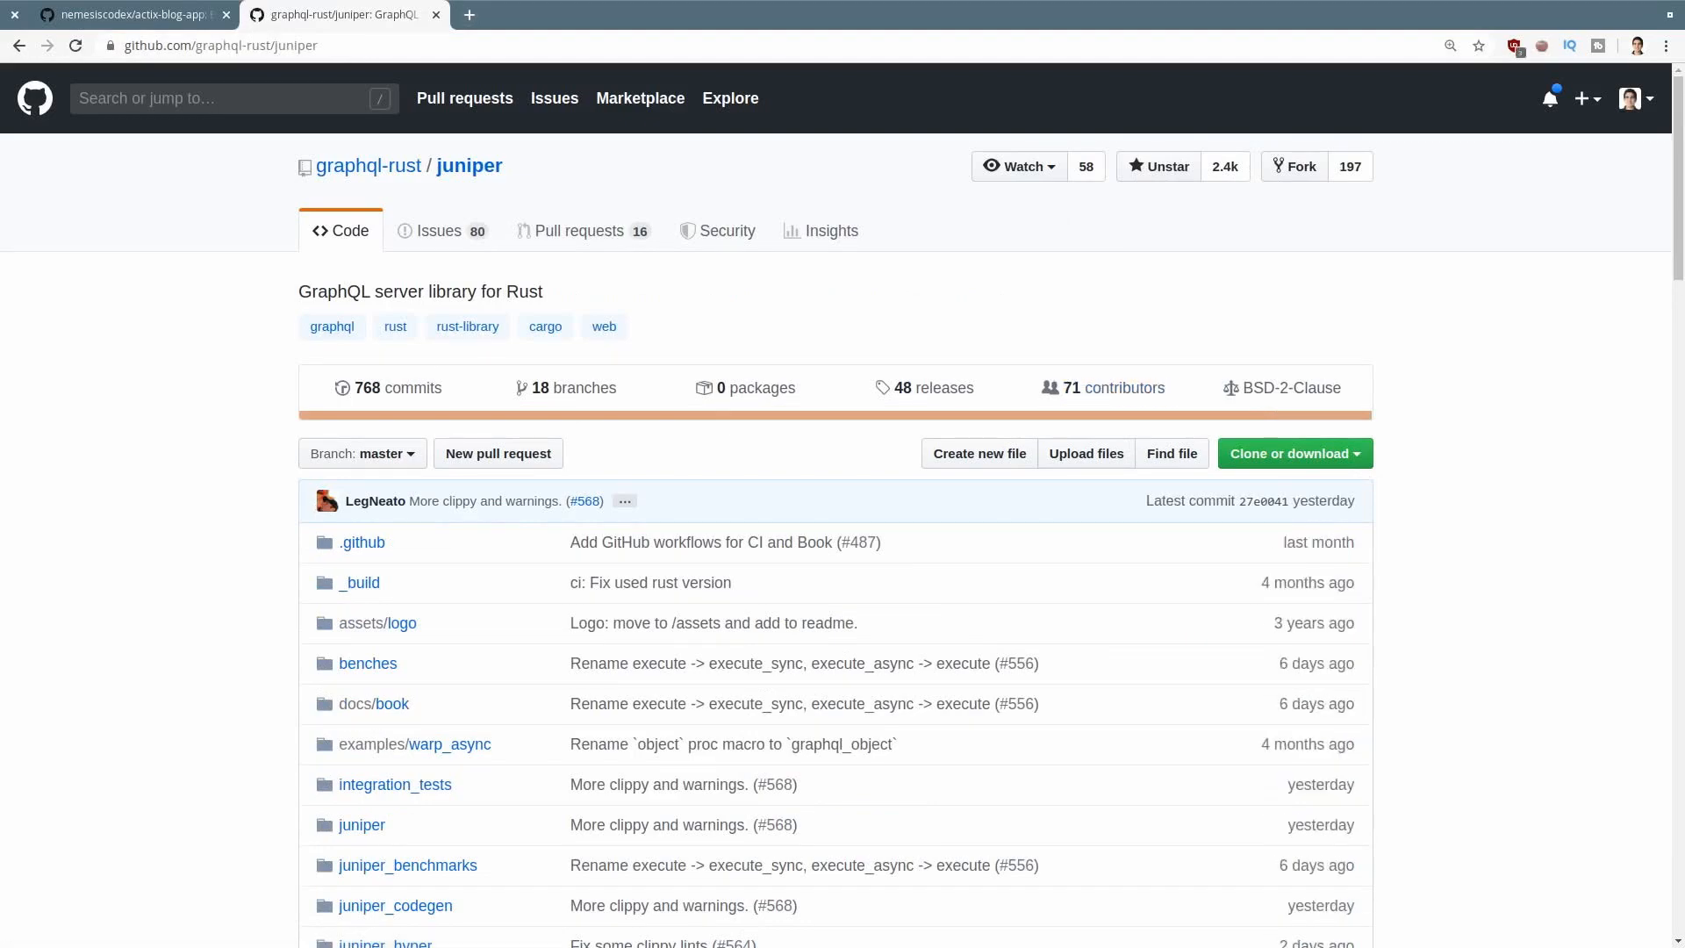
{"action": "scroll", "coordinate": [844, 528], "scroll_direction": "down", "scroll_amount": 10}
{"action": "scroll", "coordinate": [844, 527], "scroll_direction": "up", "scroll_amount": 1}
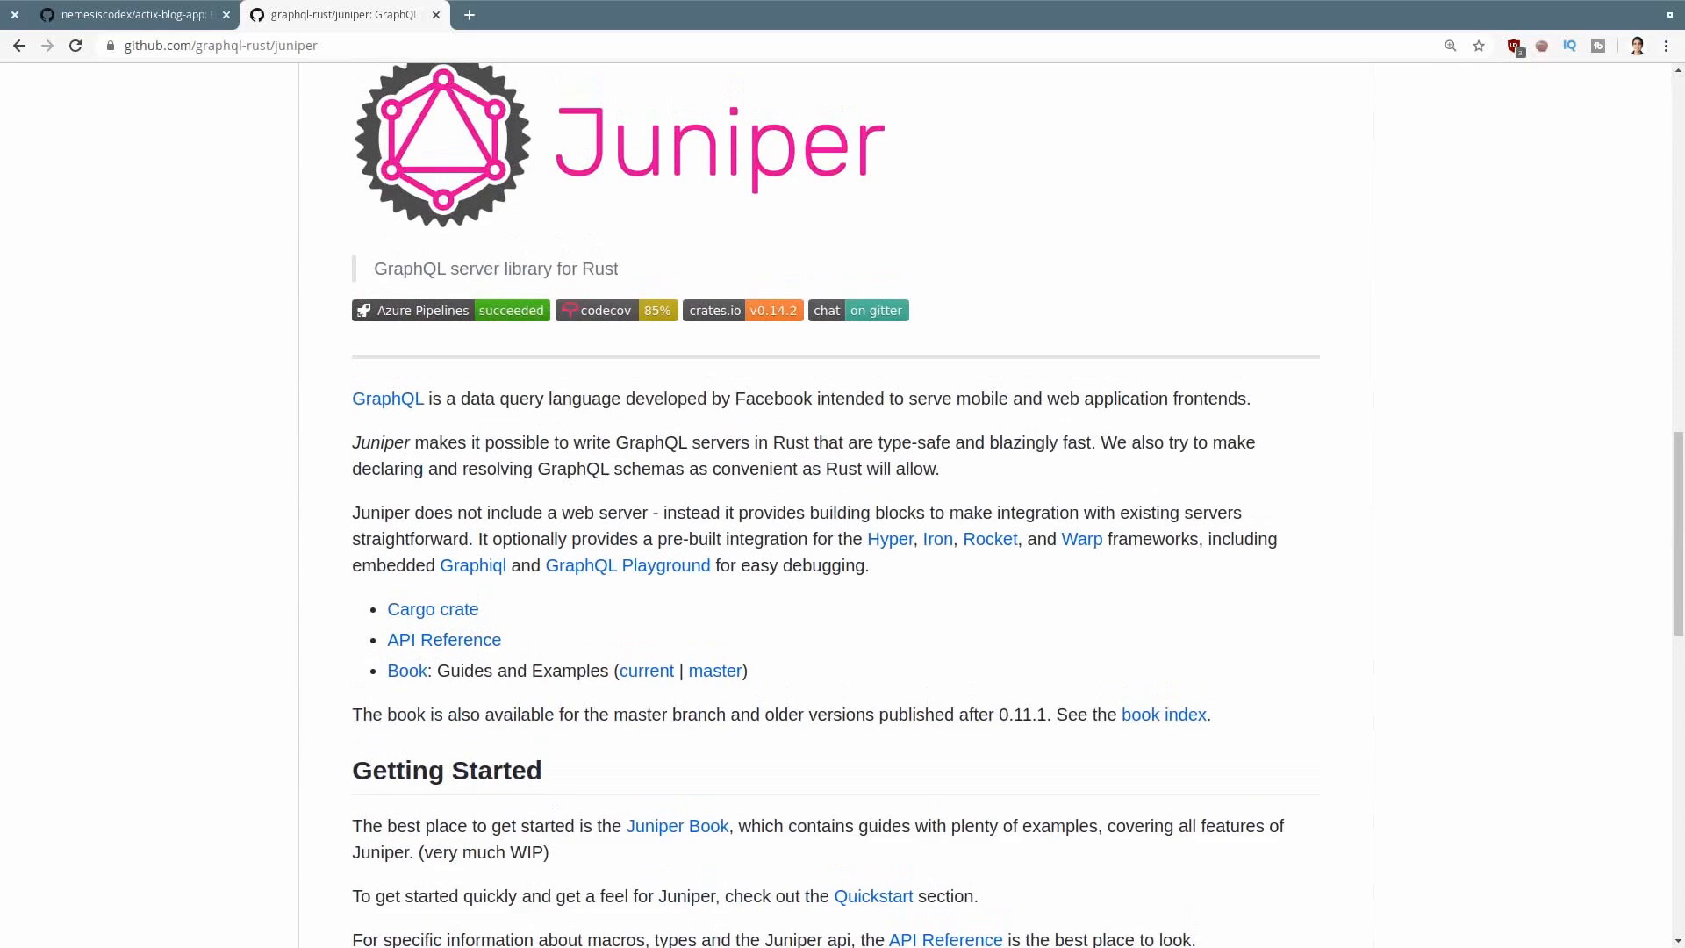
{"action": "scroll", "coordinate": [842, 527], "scroll_direction": "down", "scroll_amount": 5}
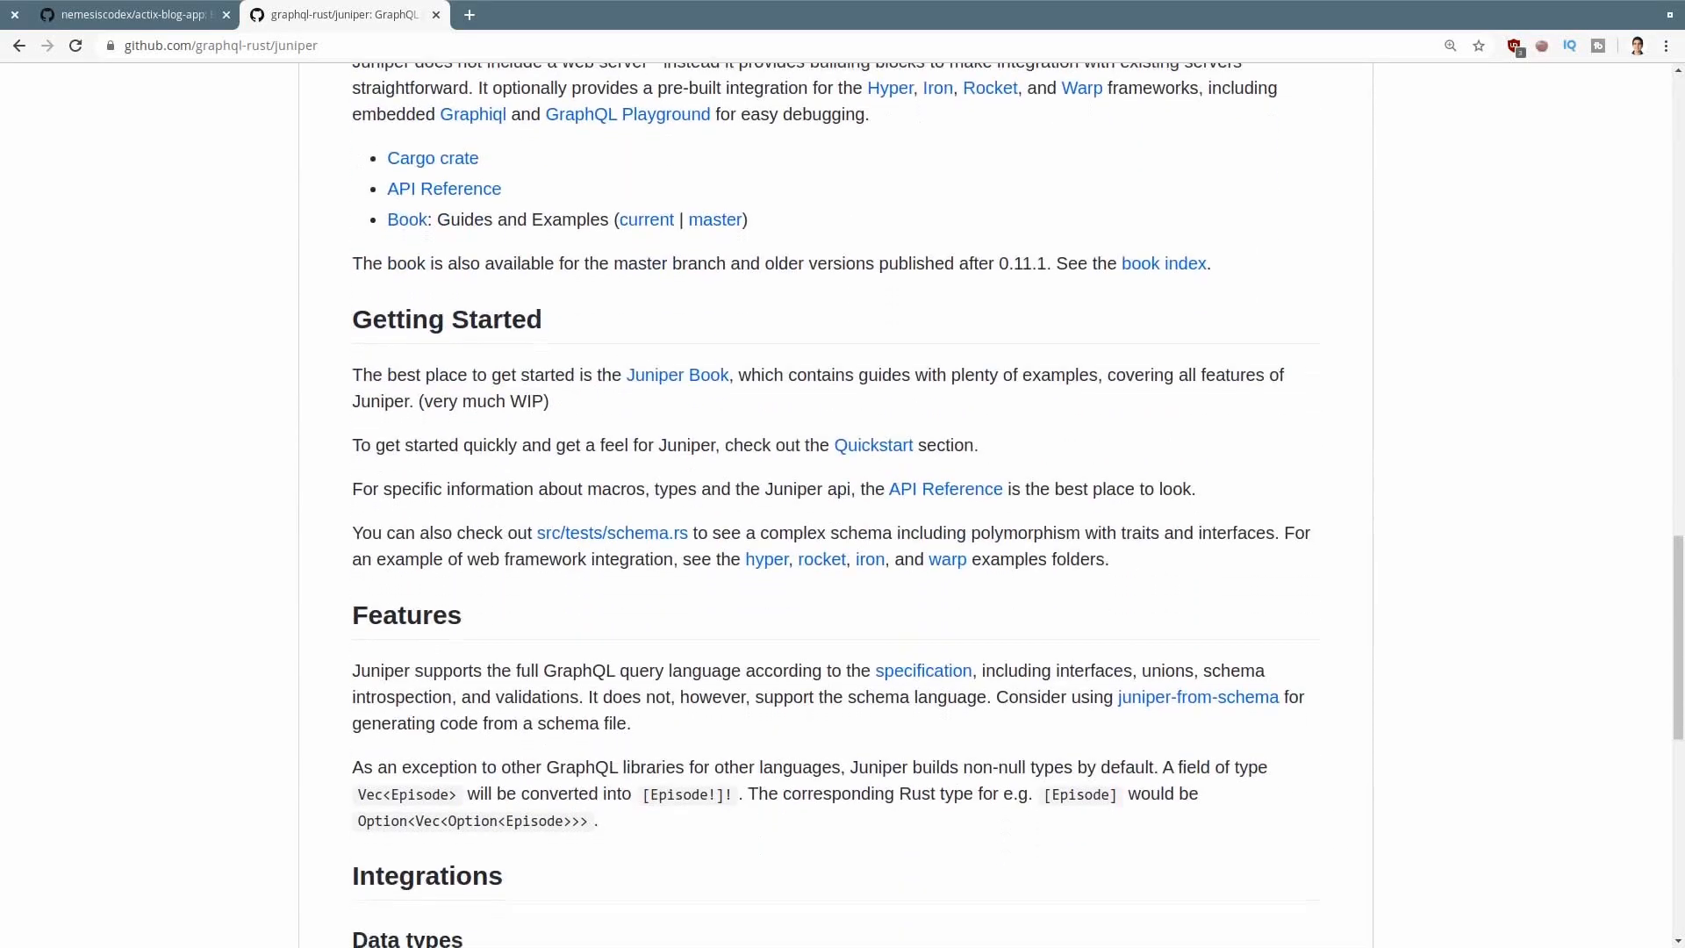
{"action": "scroll", "coordinate": [844, 526], "scroll_direction": "down", "scroll_amount": 5}
{"action": "scroll", "coordinate": [842, 527], "scroll_direction": "down", "scroll_amount": 3}
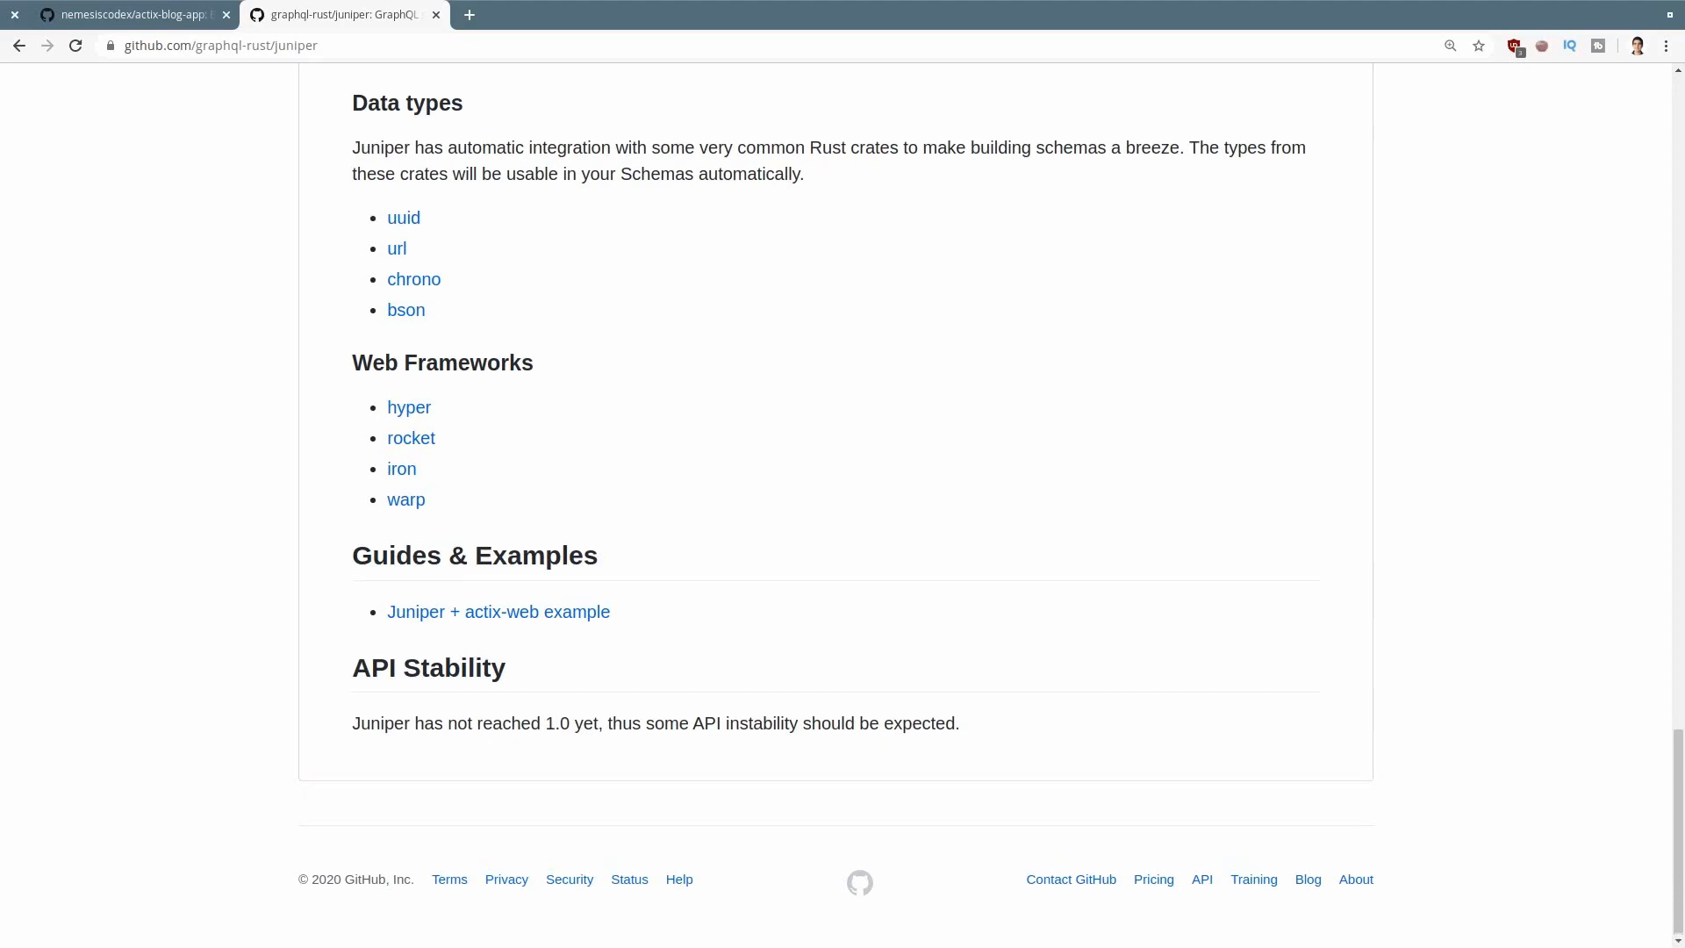
{"action": "scroll", "coordinate": [843, 526], "scroll_direction": "up", "scroll_amount": 5}
{"action": "scroll", "coordinate": [842, 527], "scroll_direction": "up", "scroll_amount": 5}
Paste the juniper git dependency into Cargo.toml under slog-stdlog.
{"action": "key", "text": "alt+Tab"}
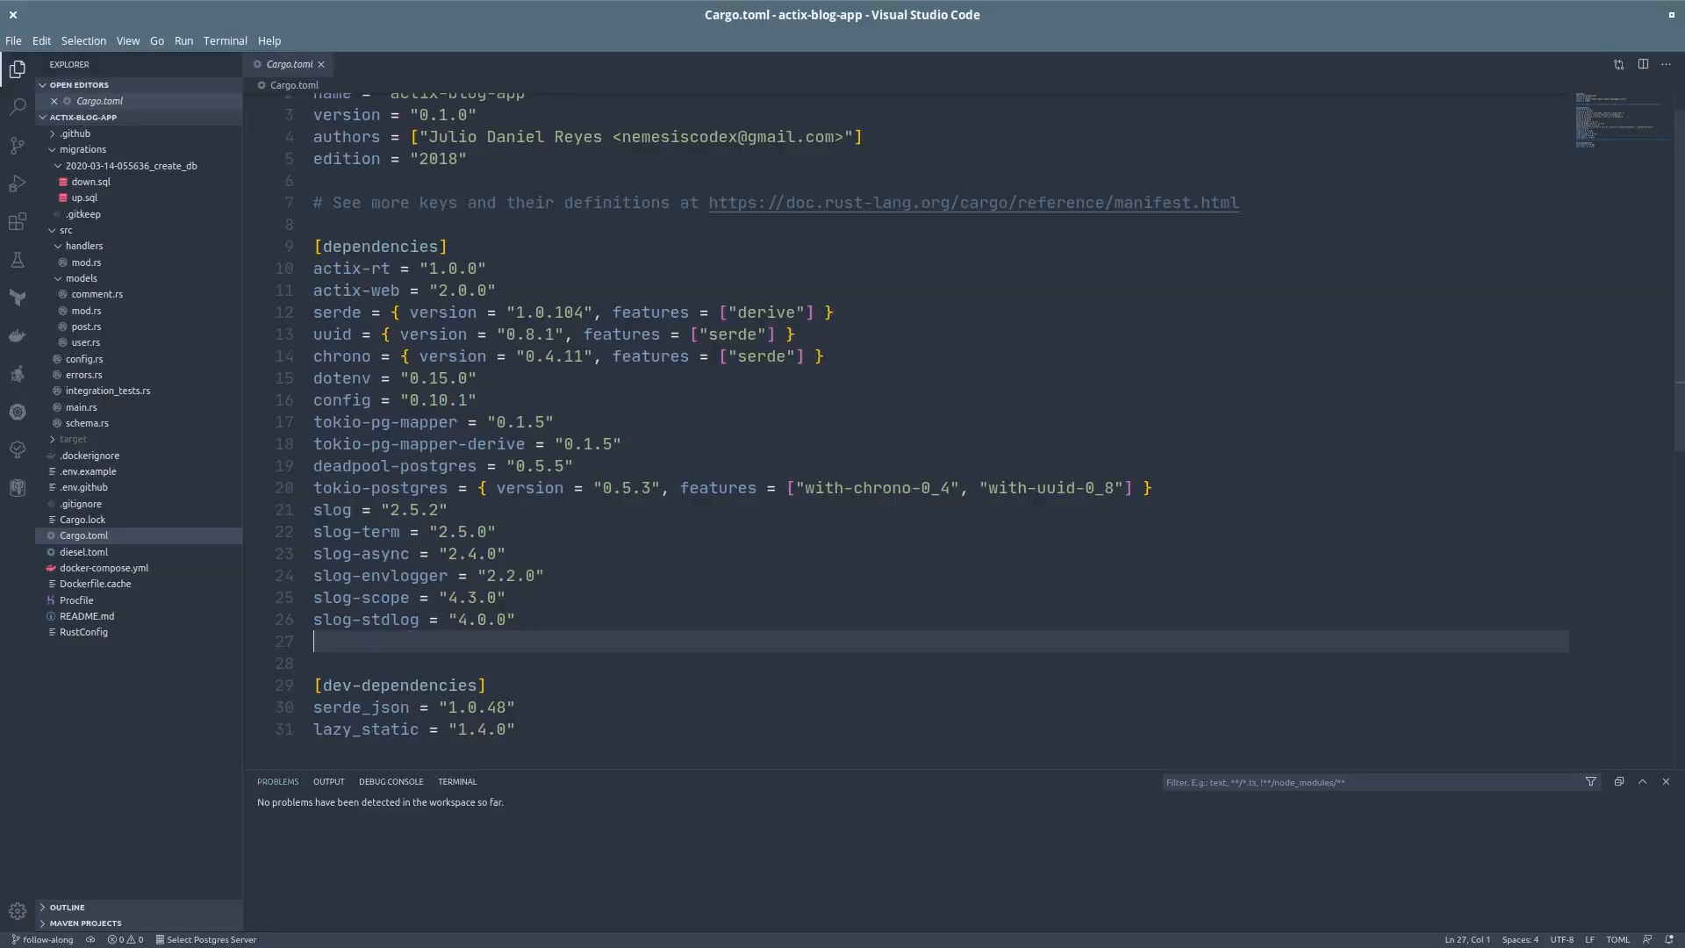
{"action": "key", "text": "alt+Tab"}
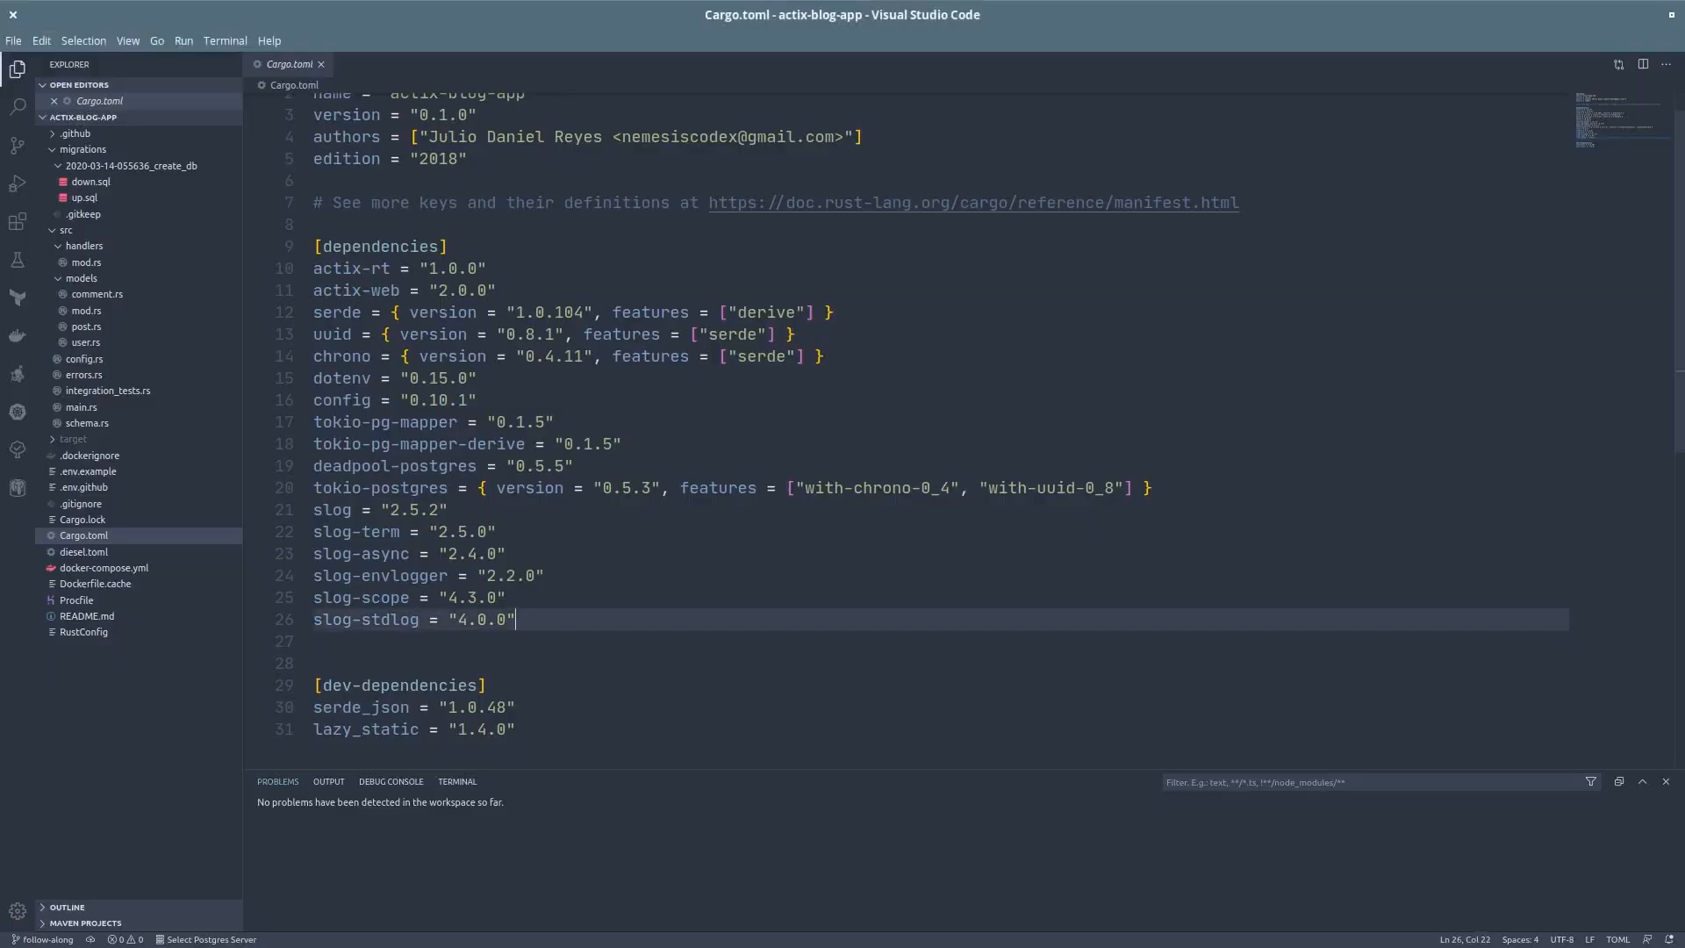
{"action": "type", "text": "juniper = { git = \"https://github.com/graphql-rust/juniper.git\" }"}
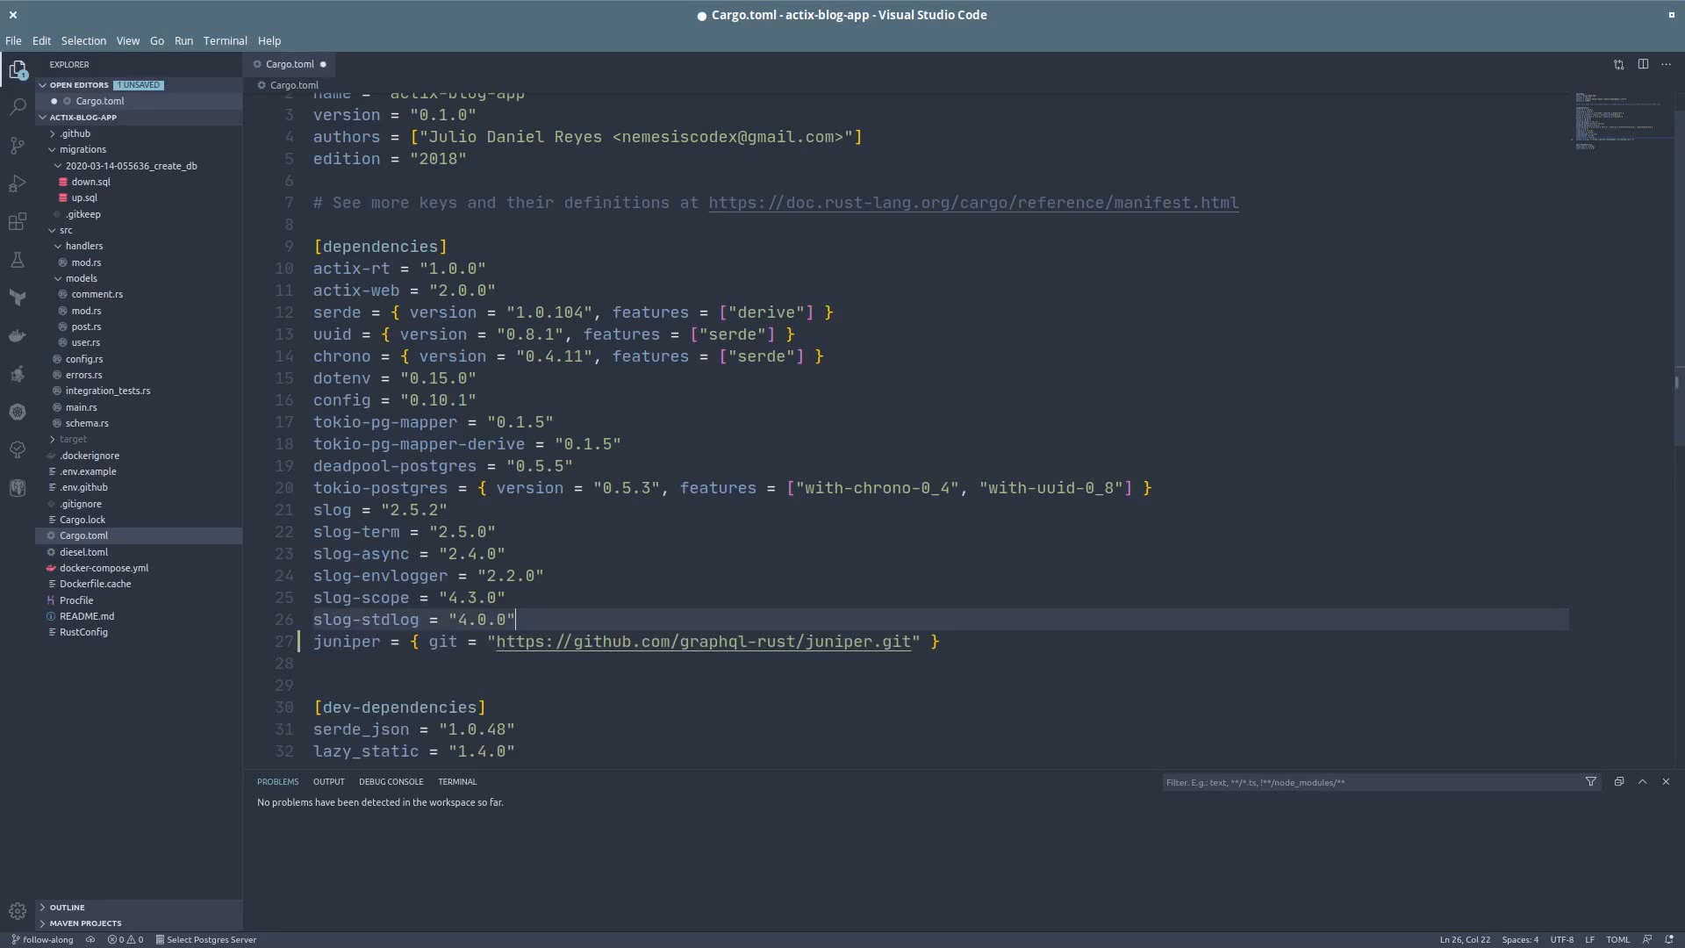
{"action": "key", "text": "alt+Tab"}
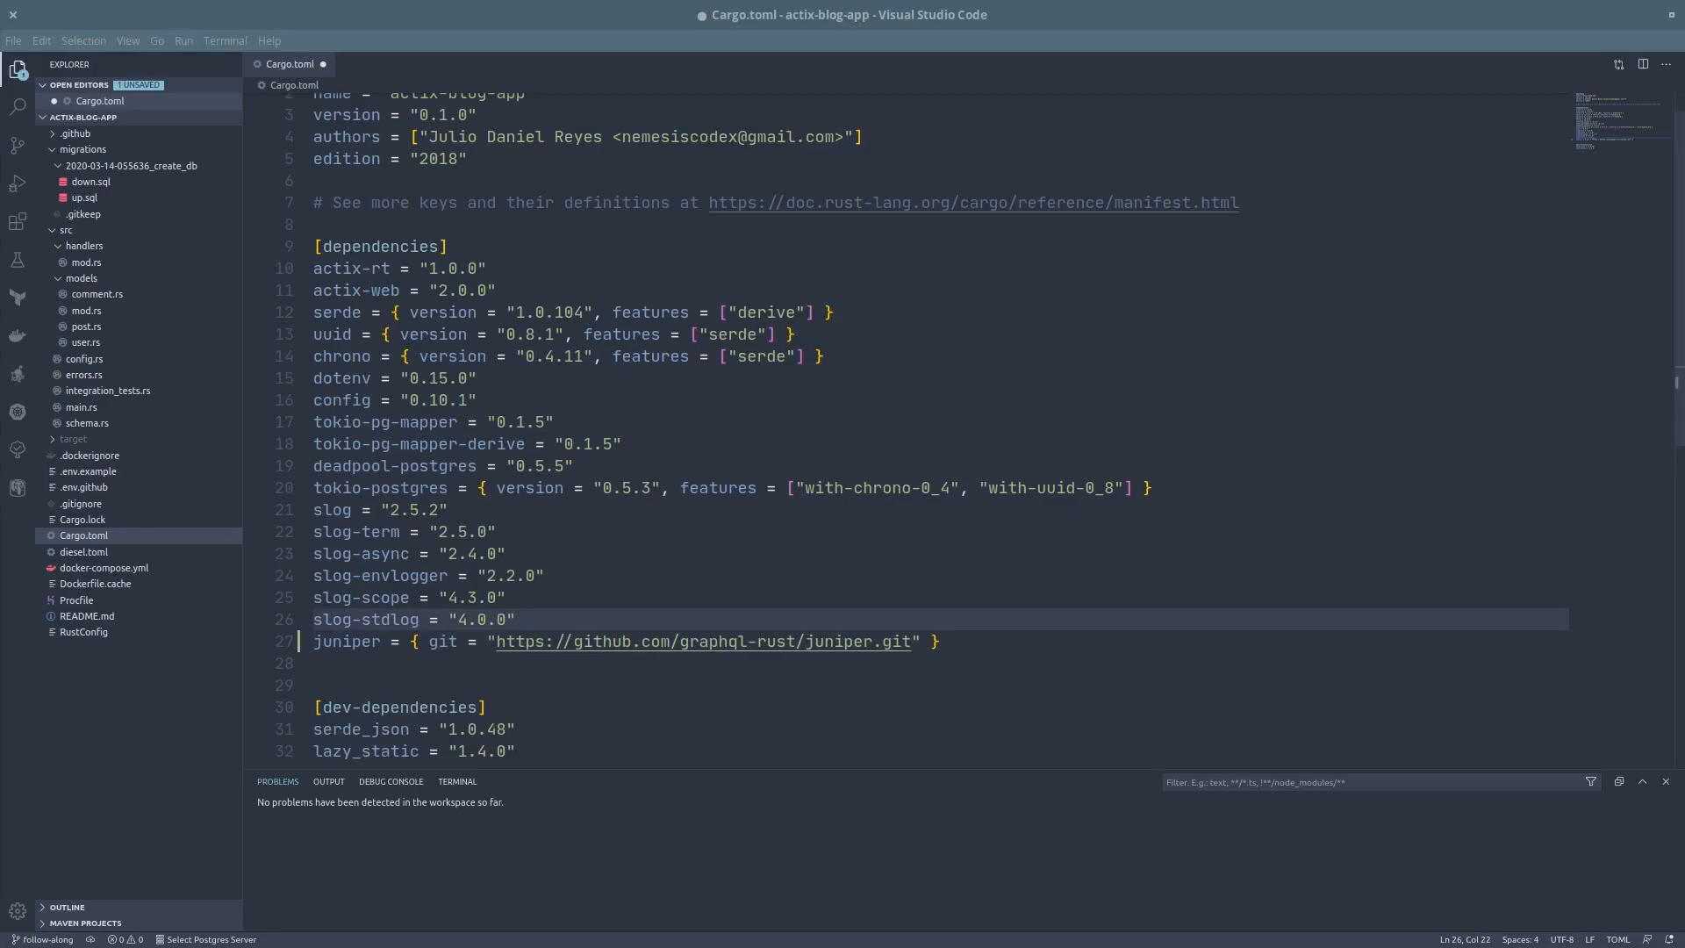
{"action": "key", "text": "alt+Tab"}
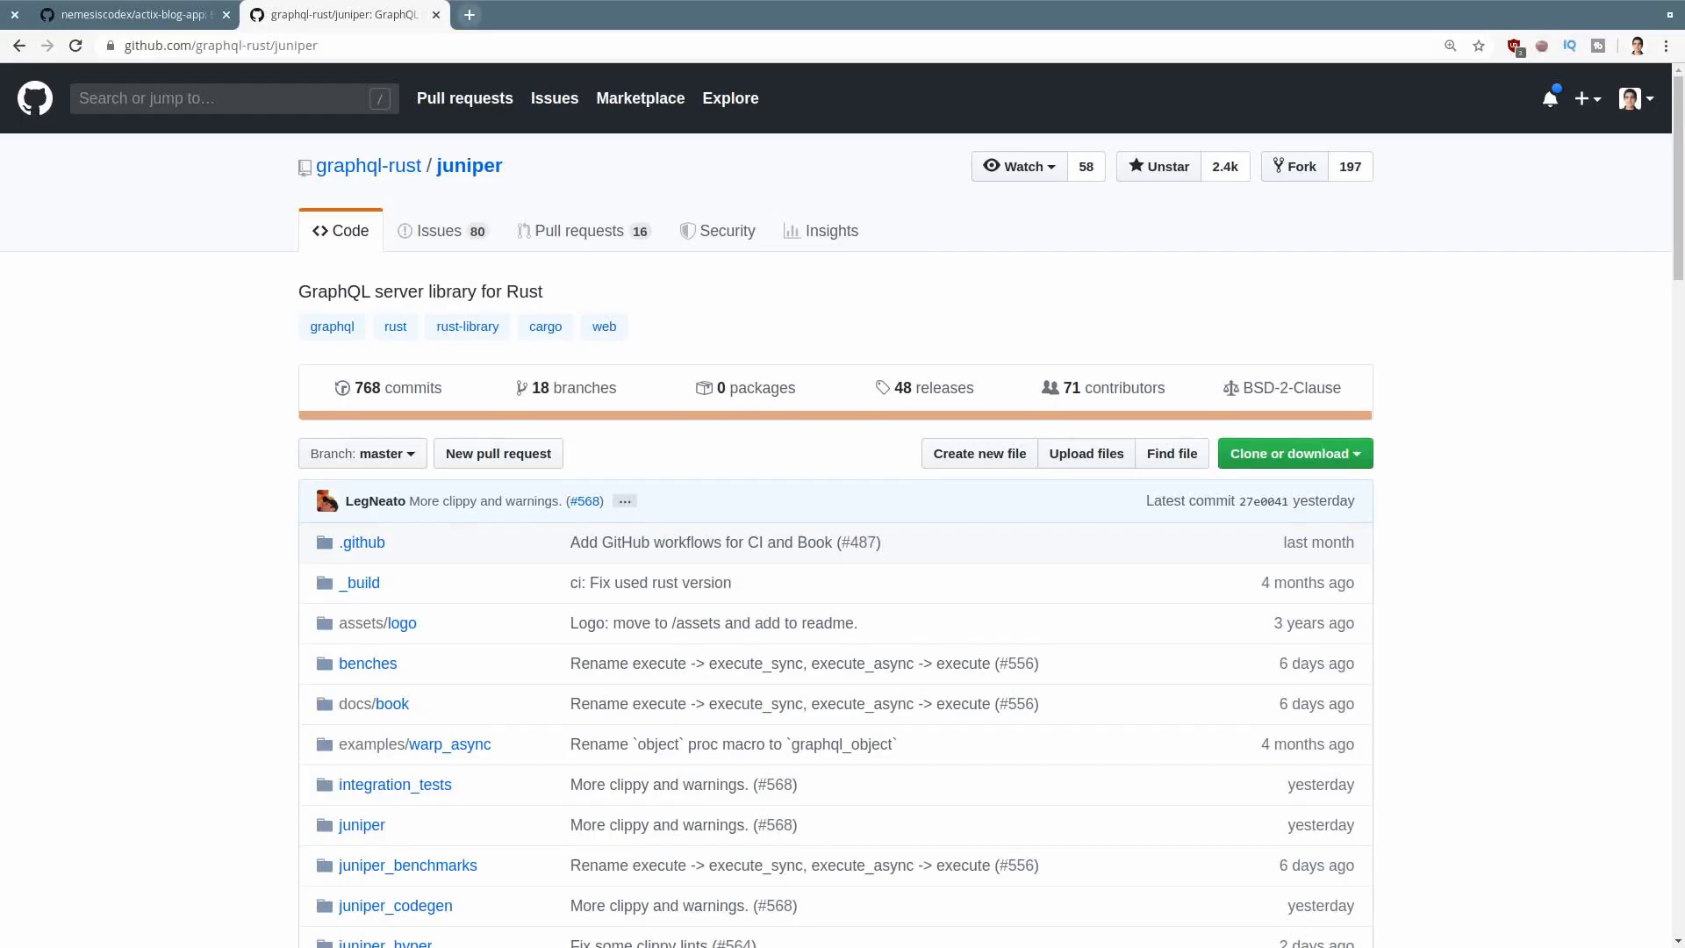
Look up futures on crates.io, add futures = "0.3.4" and save Cargo.toml.
{"action": "key", "text": "ctrl+t"}
{"action": "type", "text": "crates.io"}
{"action": "key", "text": "Return"}
{"action": "left_click", "coordinate": [764, 106]}
{"action": "type", "text": "futures"}
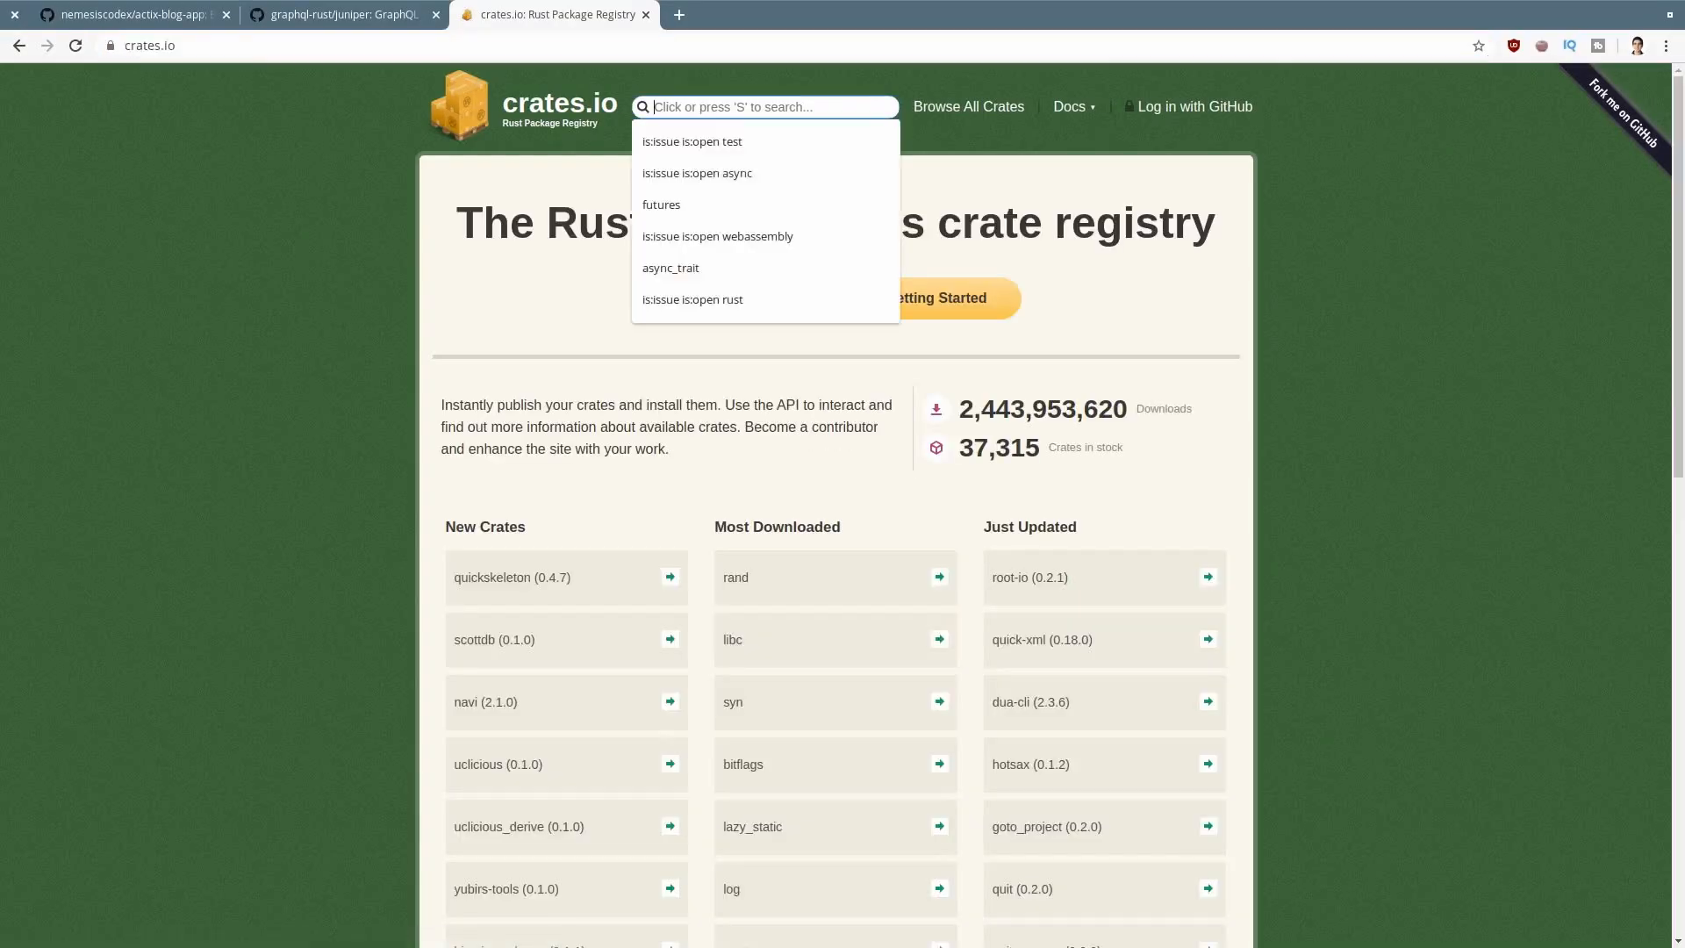
{"action": "key", "text": "Return"}
{"action": "key", "text": "alt+Tab"}
{"action": "type", "text": "futures = \"0.3.4\""}
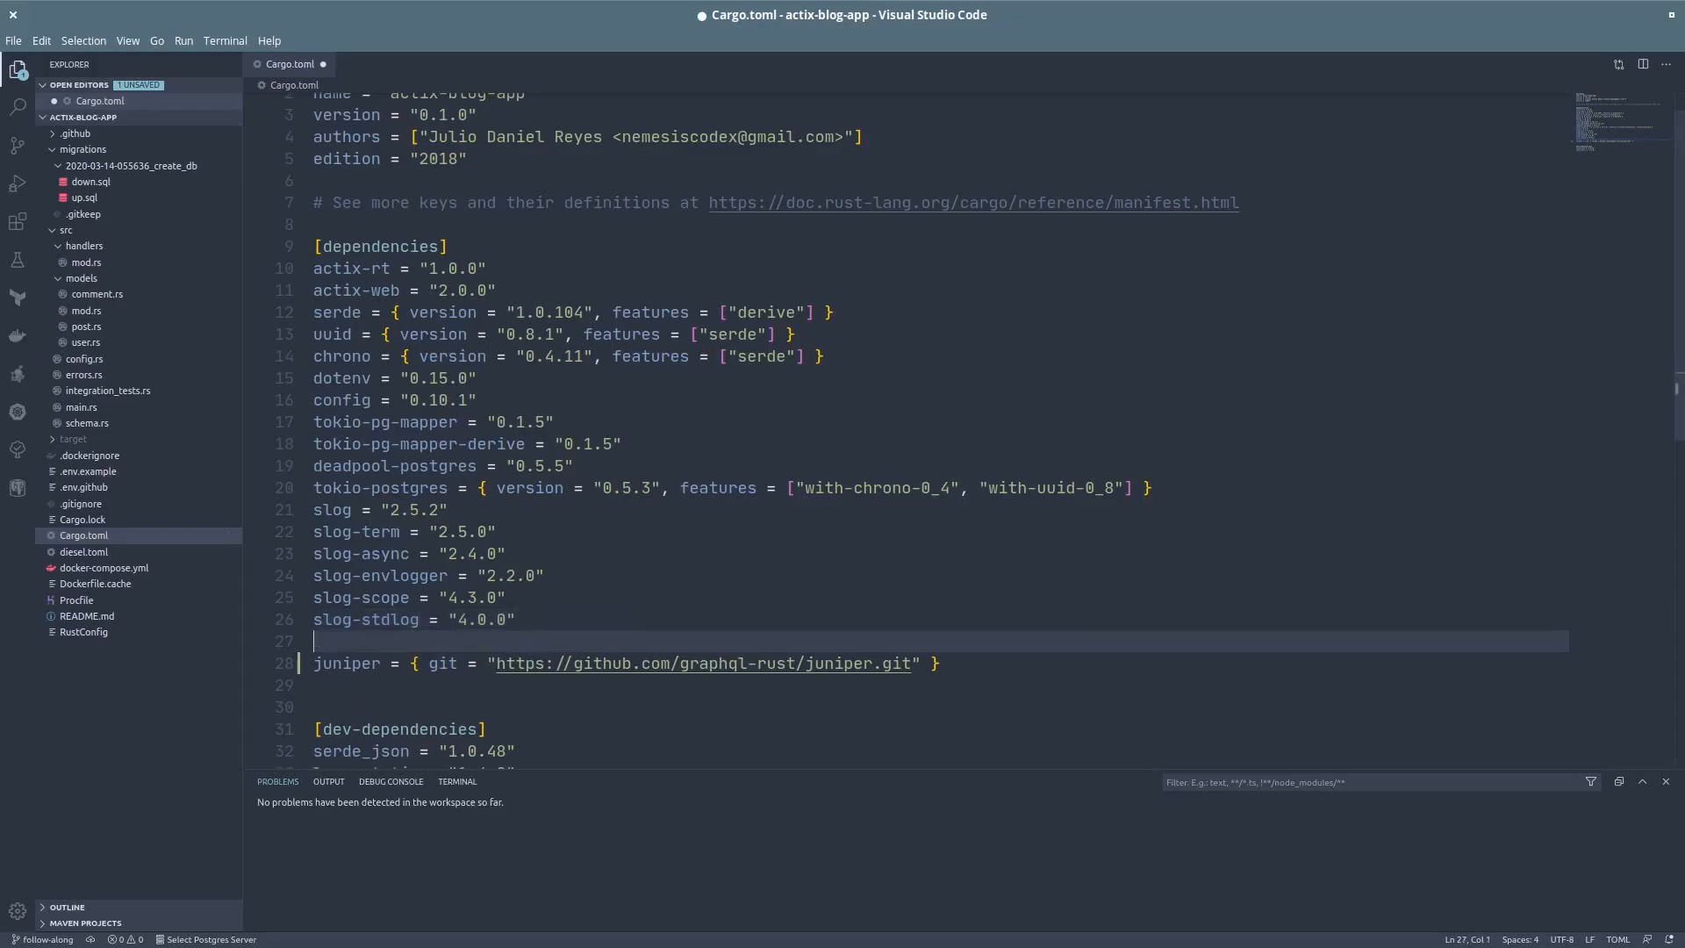
{"action": "key", "text": "ctrl+s"}
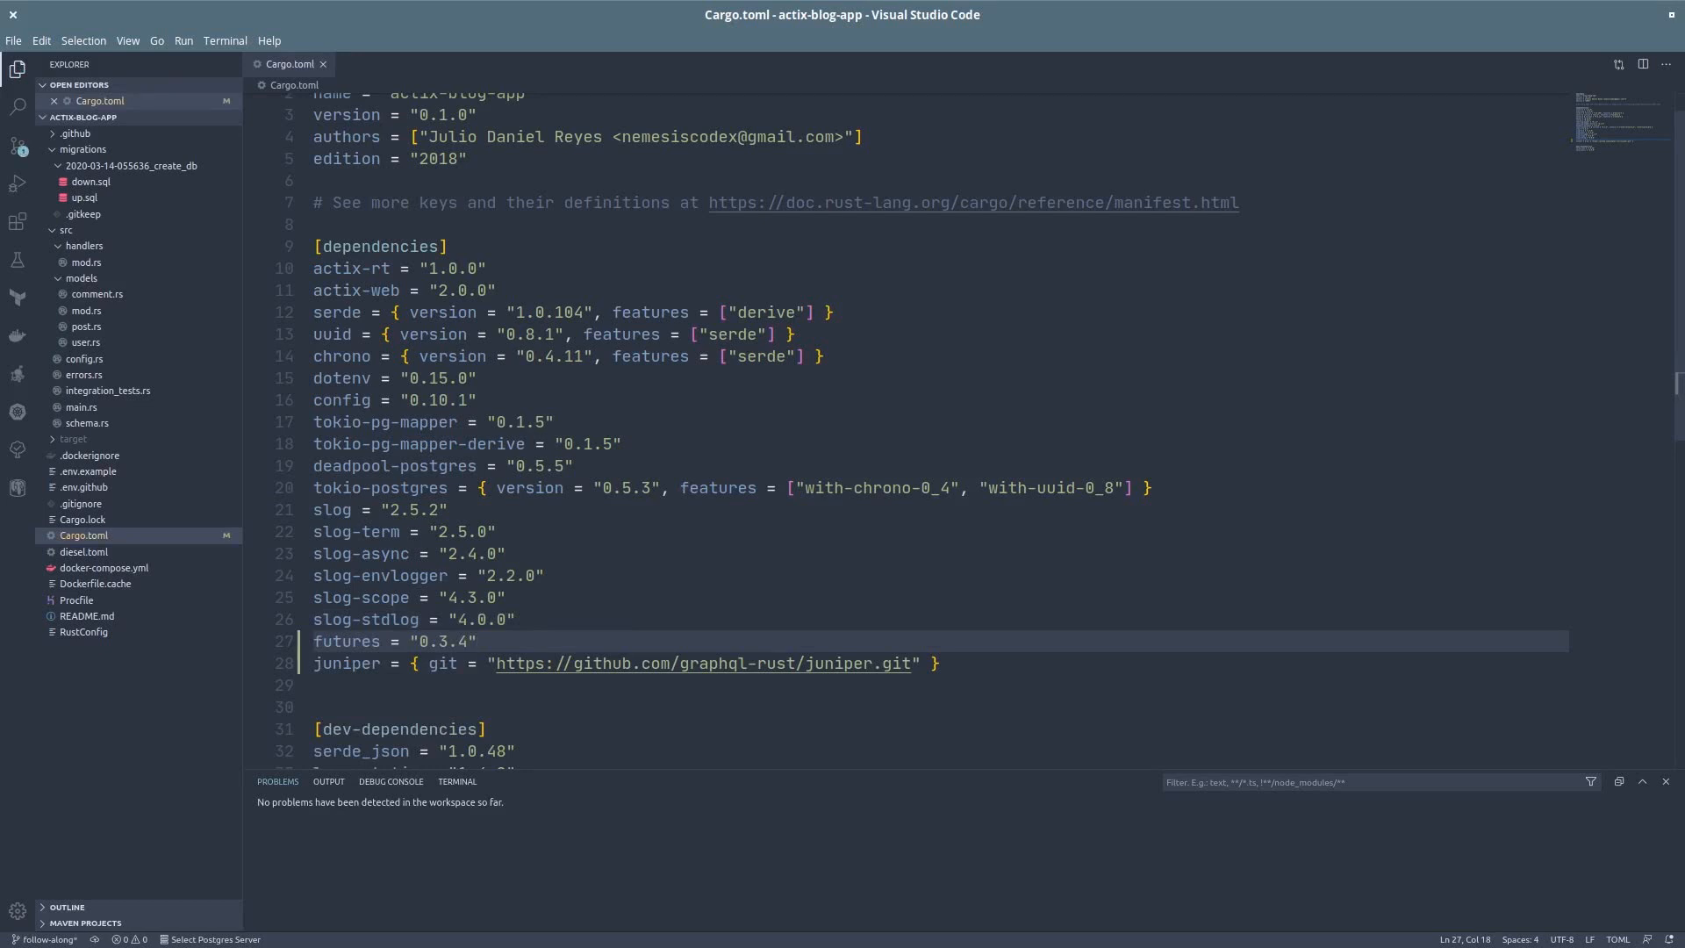
Open the user.rs model file via the quick file picker.
{"action": "key", "text": "ctrl+p"}
{"action": "type", "text": "user.rs"}
{"action": "key", "text": "Return"}
{"action": "key", "text": "Return"}
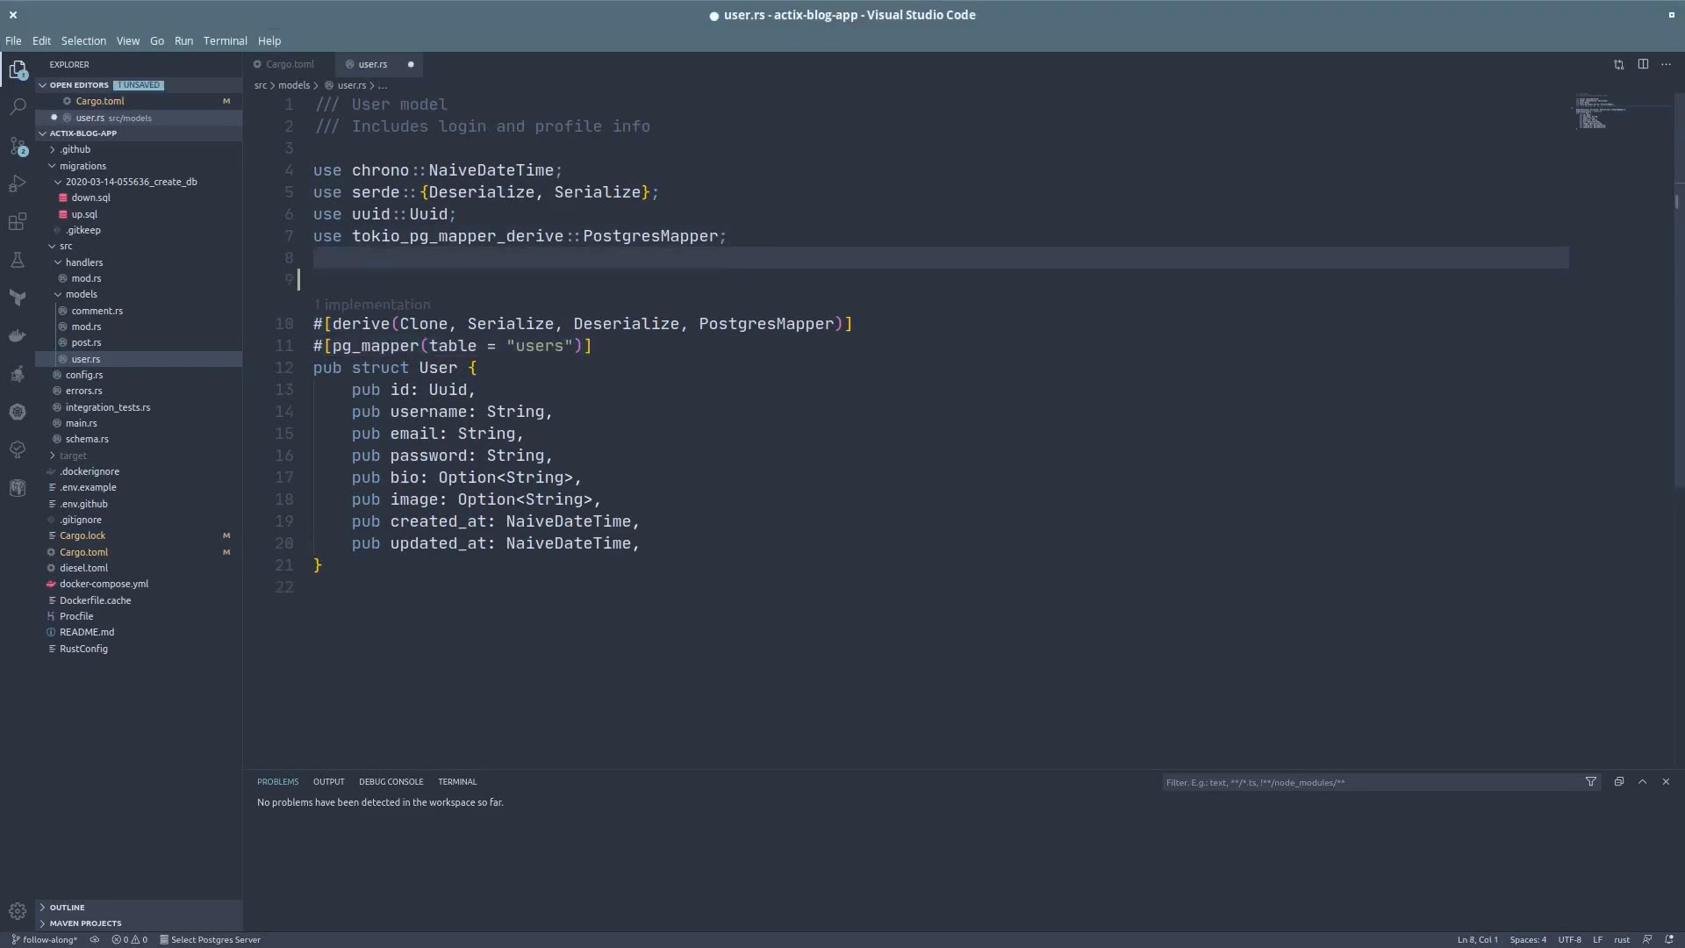
Import juniper::GraphQLObject and derive GraphQLObject on the User struct.
{"action": "key", "text": "Up"}
{"action": "type", "text": "use juniper"}
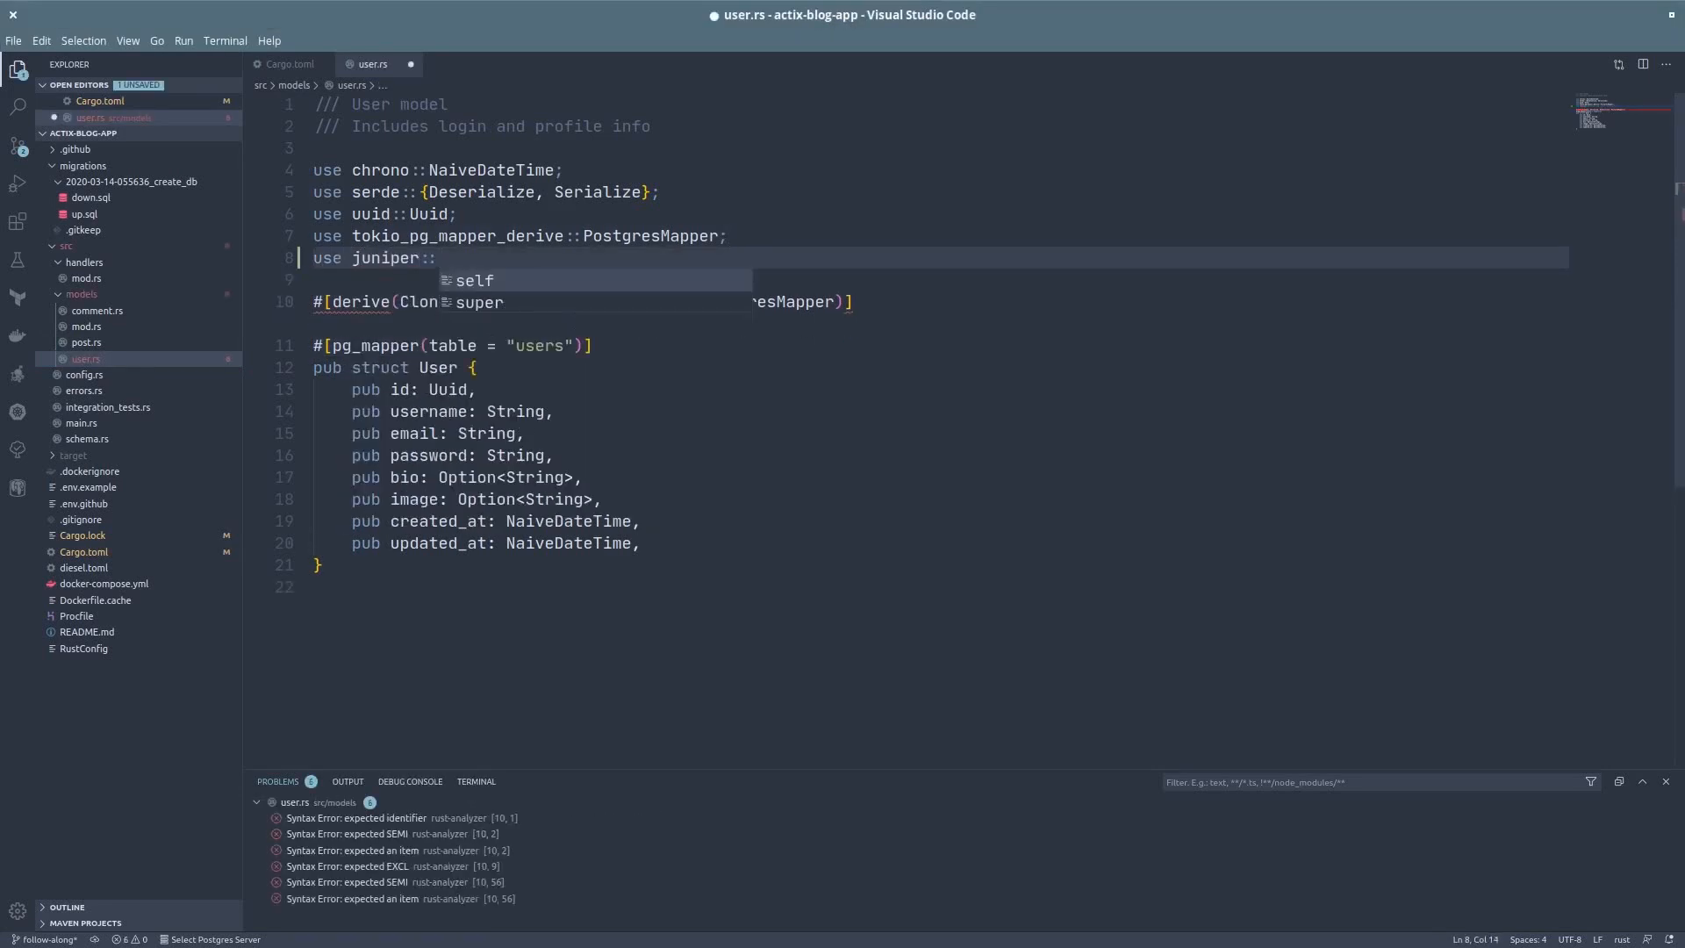
{"action": "type", "text": "::GraphQLObject;"}
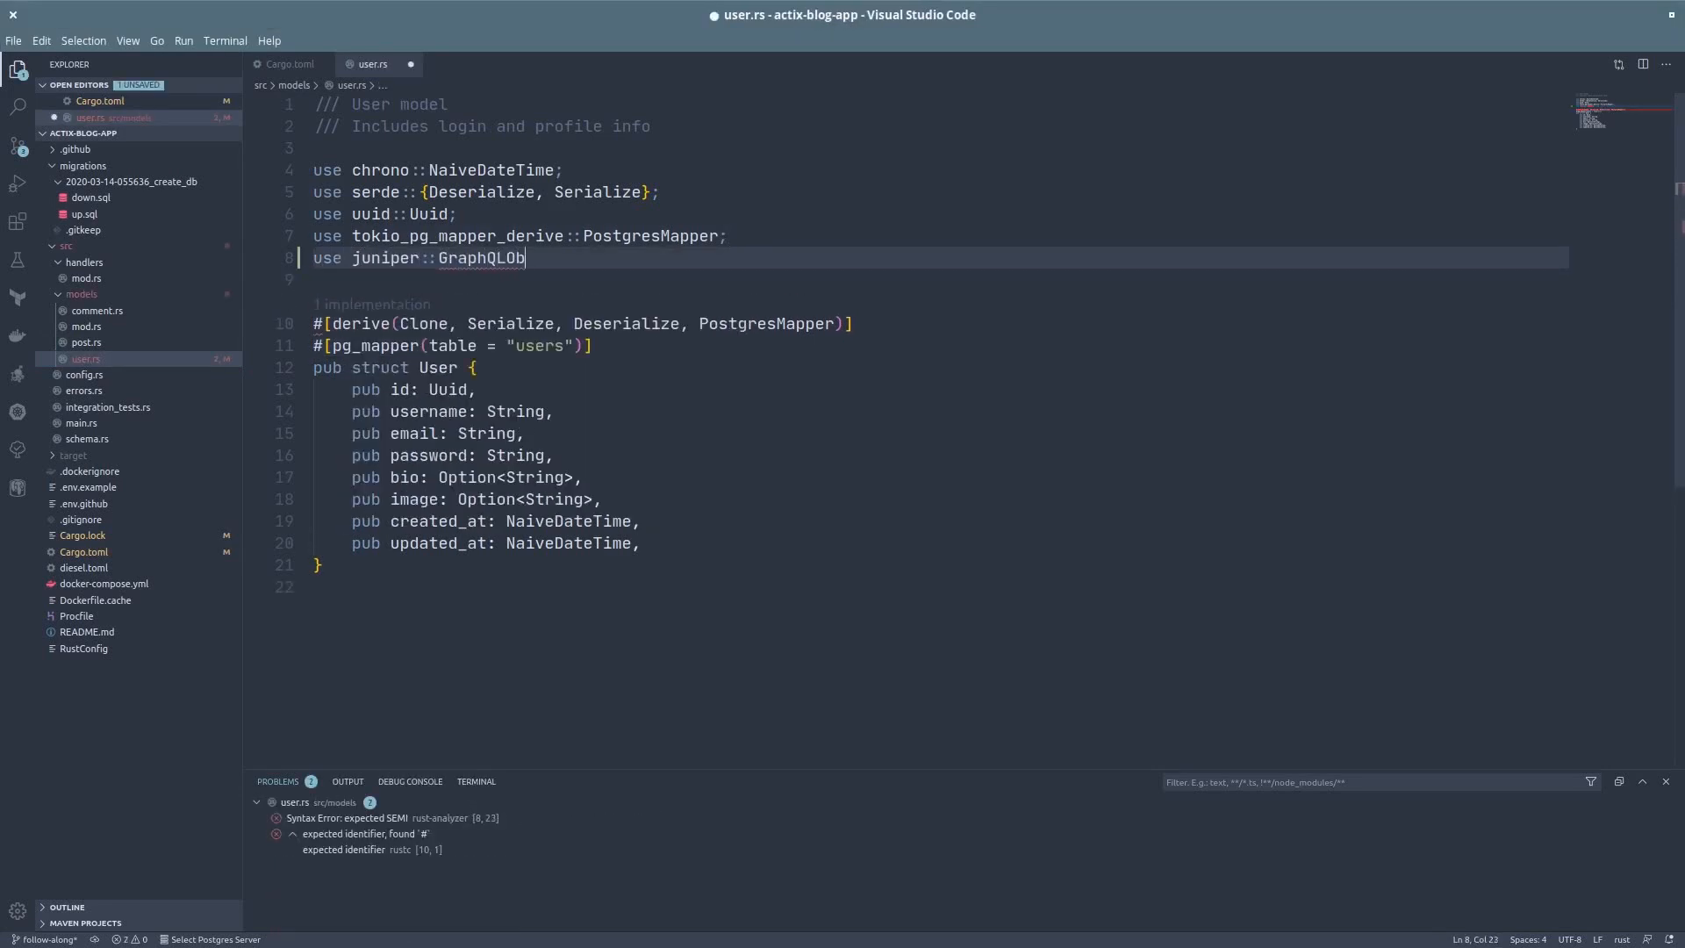
{"action": "key", "text": "ctrl+s"}
{"action": "left_click", "coordinate": [840, 324]}
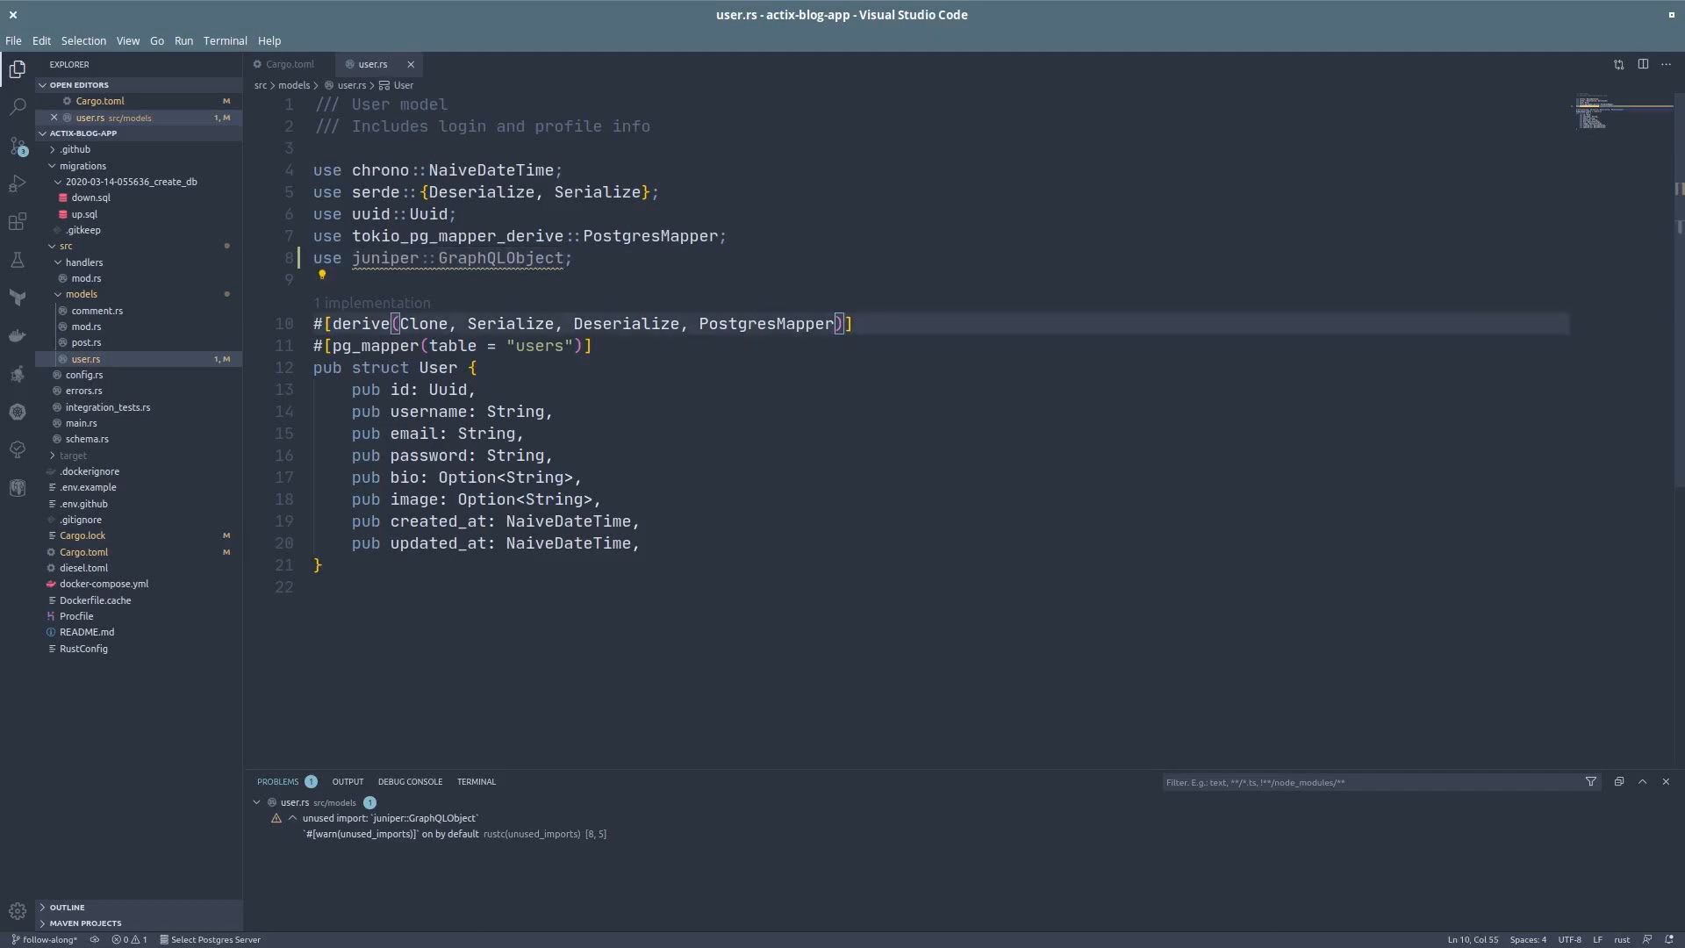
{"action": "type", "text": ", GraphQLObject"}
{"action": "key", "text": "ctrl+s"}
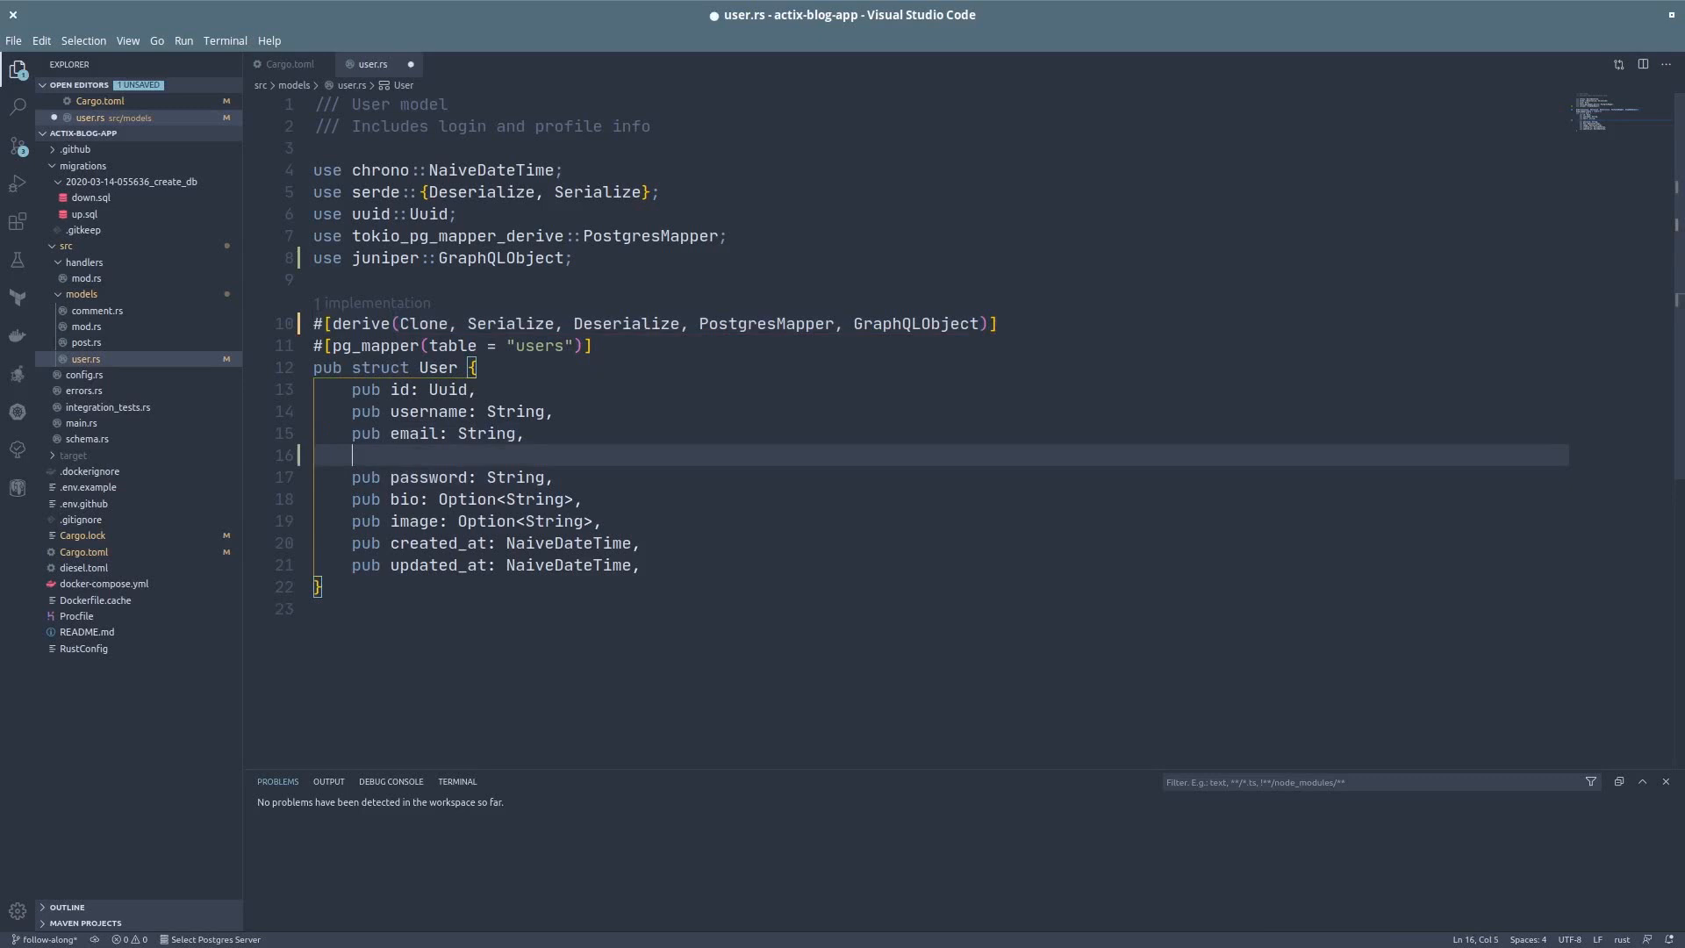
{"action": "type", "text": "#["}
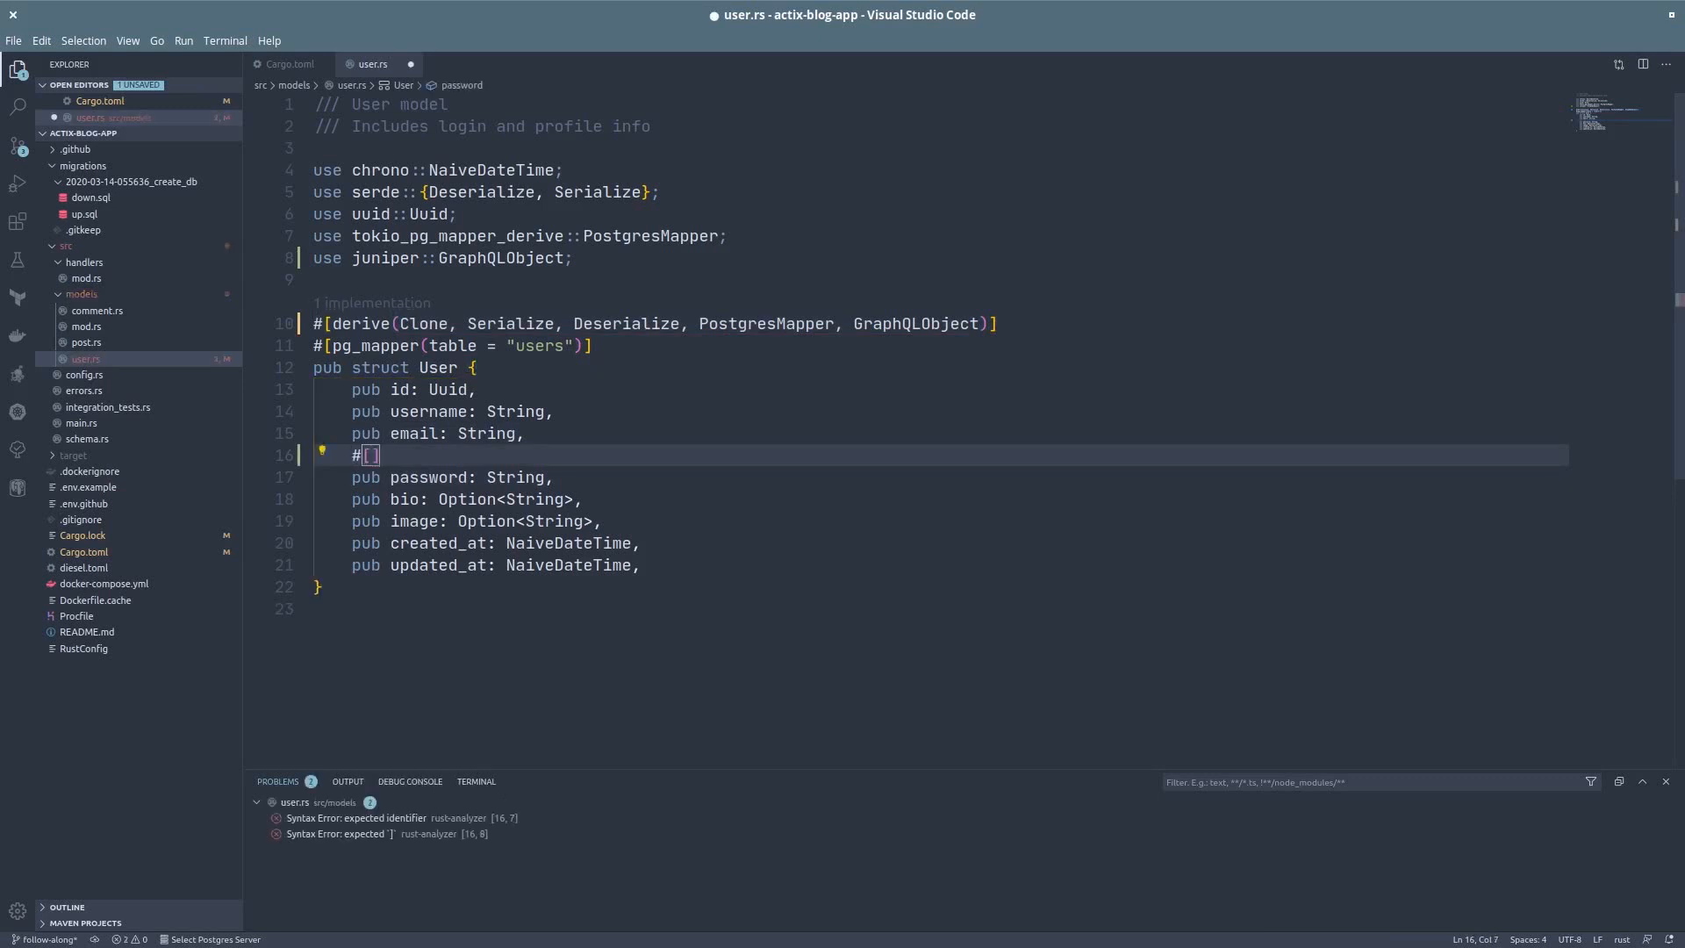
{"action": "type", "text": "graphql(ski"}
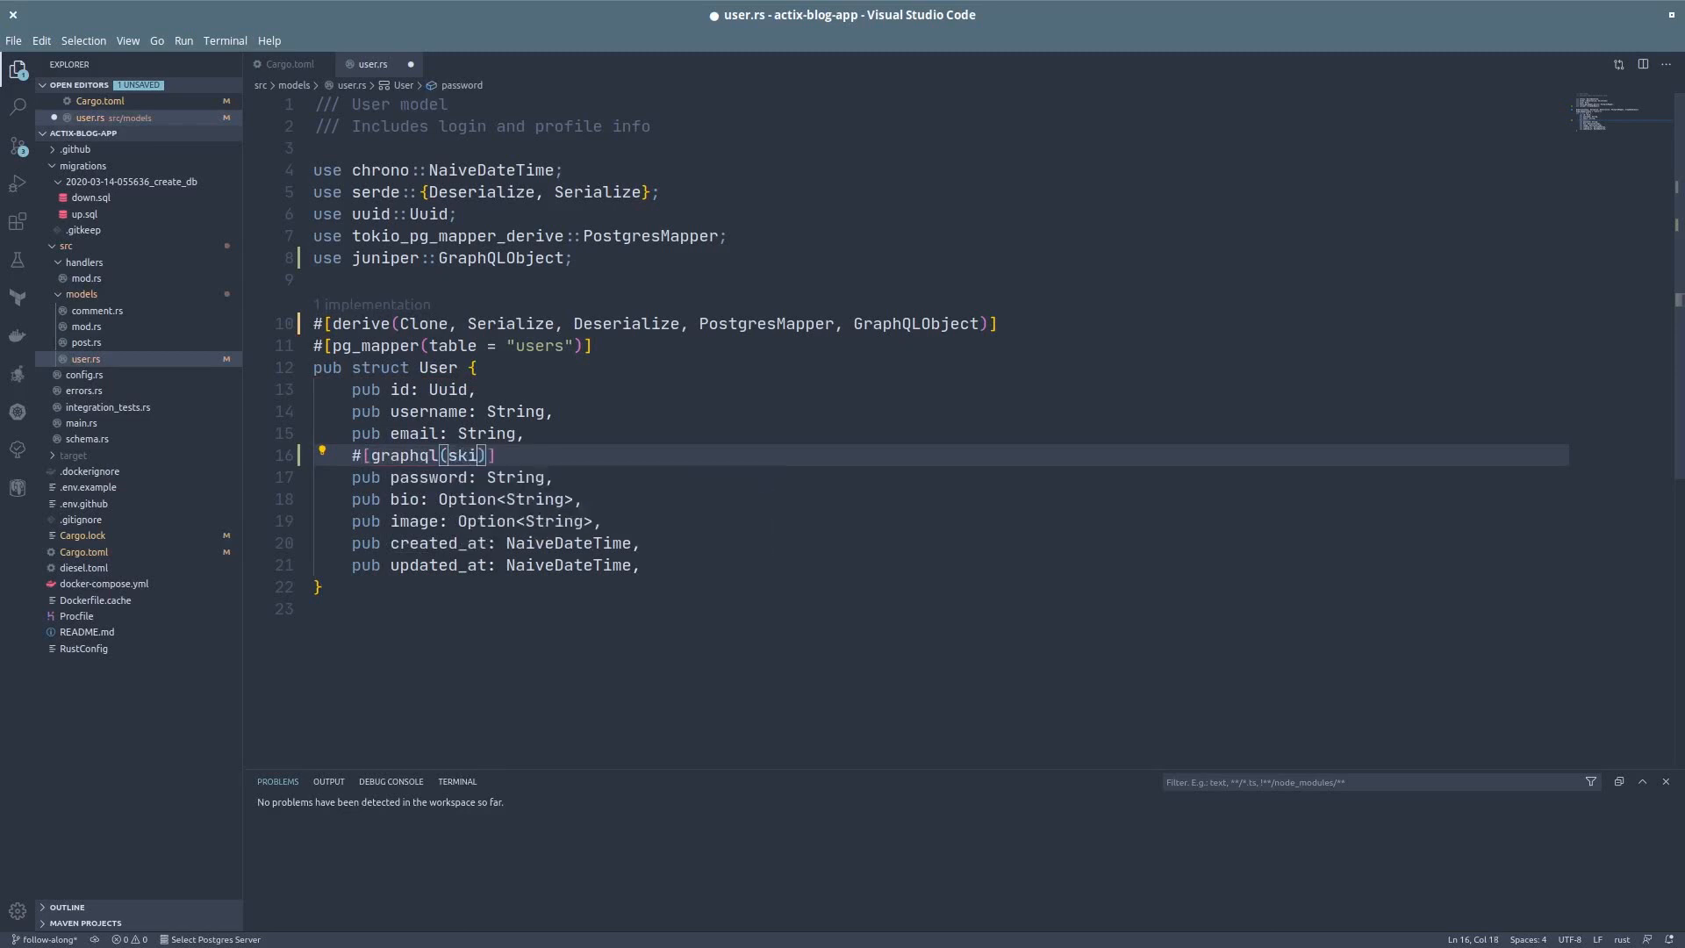
{"action": "type", "text": "p"}
Mark the password field #[graphql(skip)] and save user.rs.
{"action": "key", "text": "ctrl+s"}
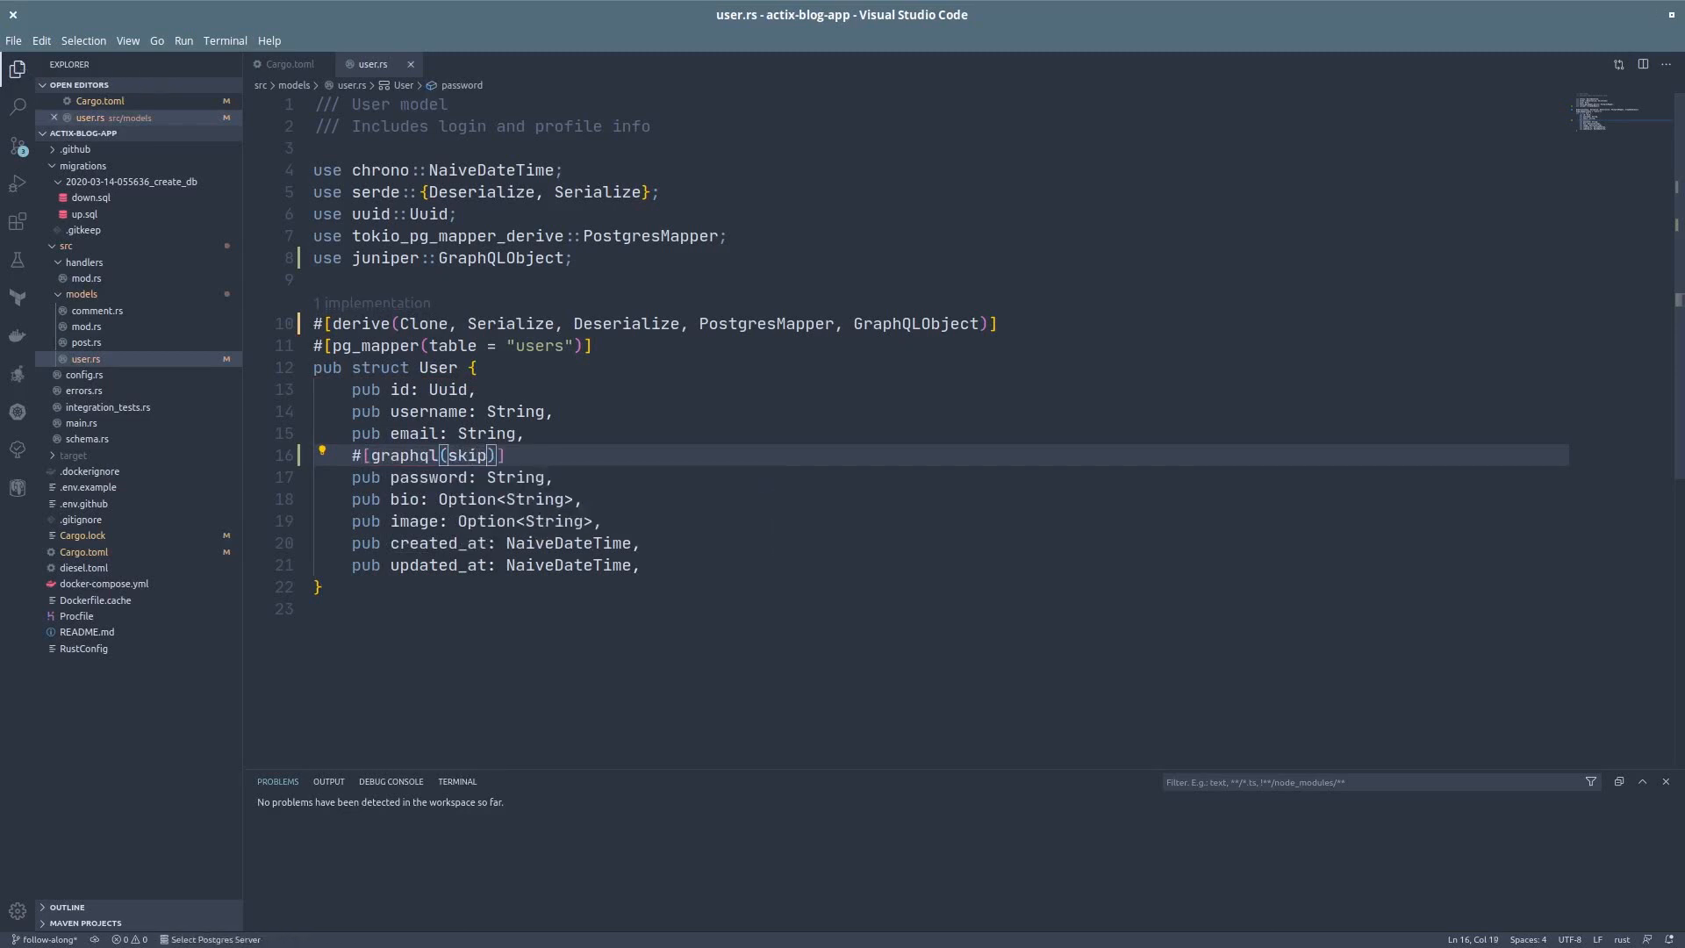
{"action": "left_click", "coordinate": [791, 587]}
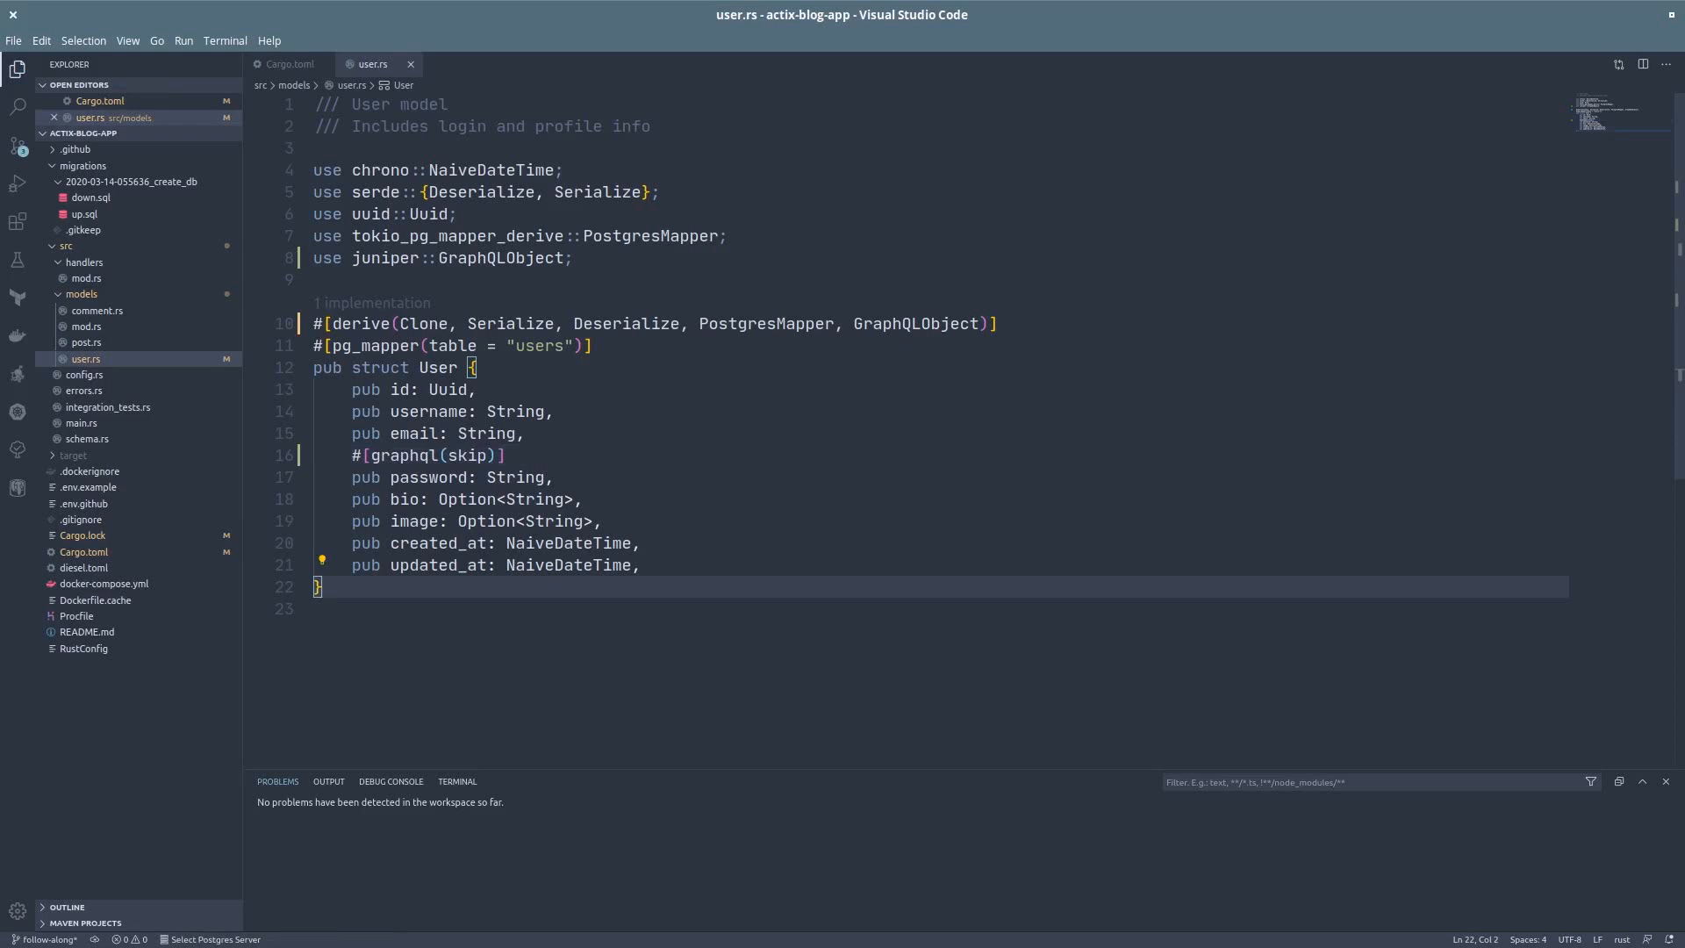
{"action": "left_click", "coordinate": [85, 278]}
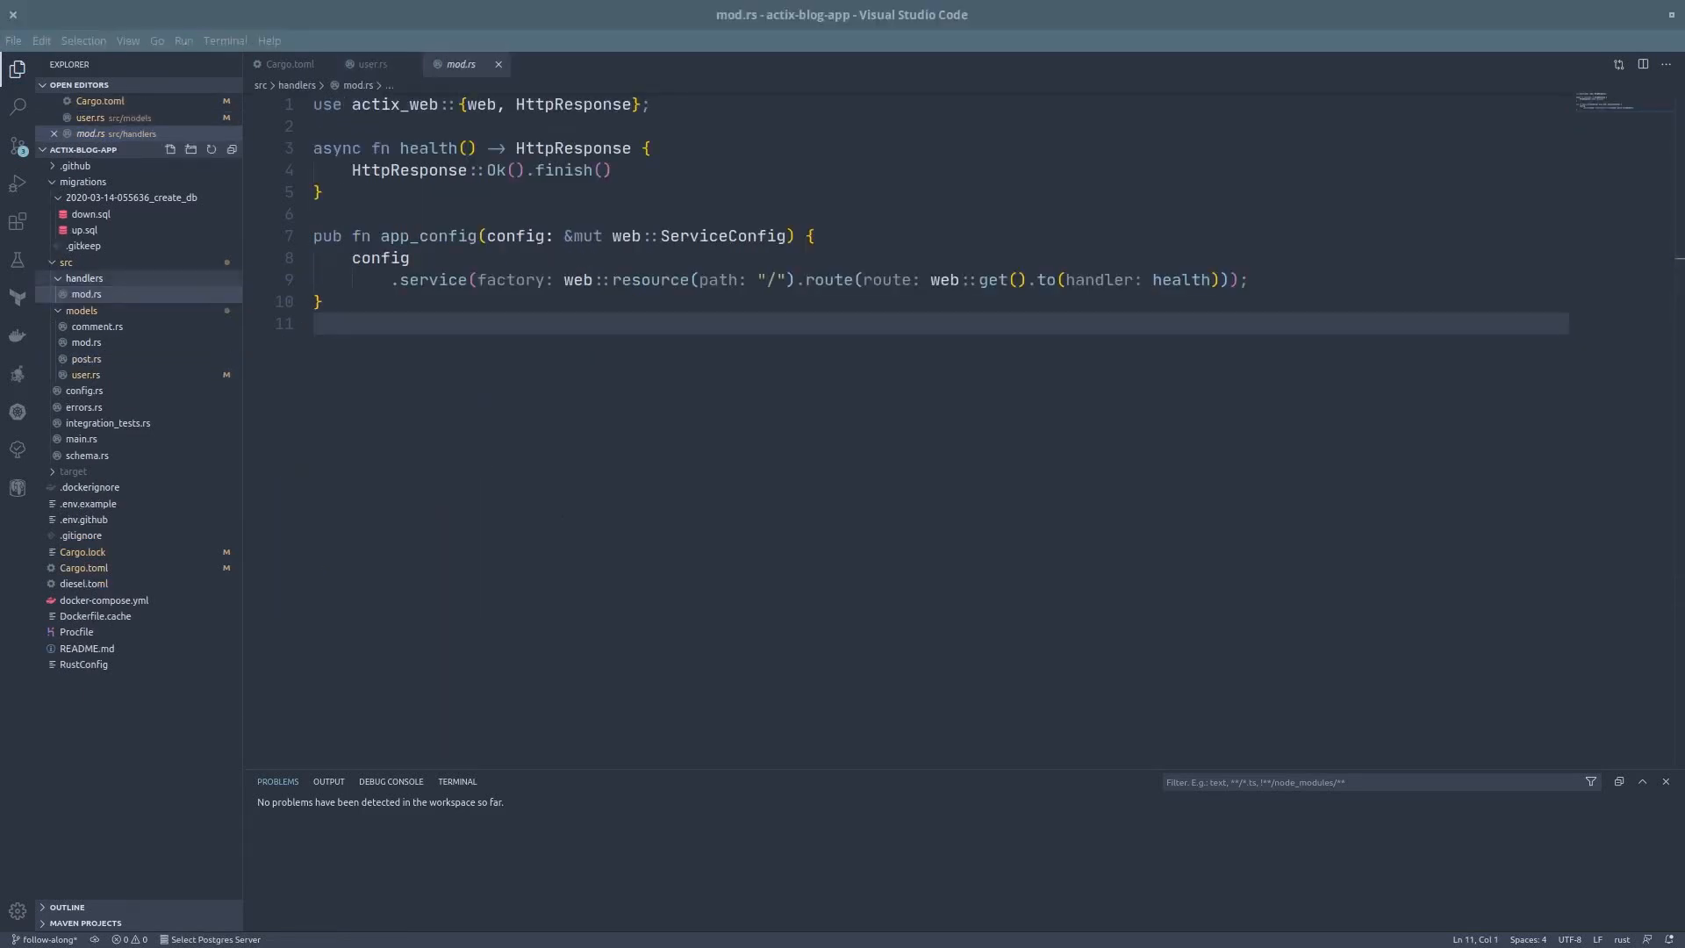
Create handlers/graphql.rs with a #[derive(Clone)] Context struct holding a pool: Arc<Pool> field.
{"action": "left_click", "coordinate": [191, 149]}
{"action": "key", "text": "Return"}
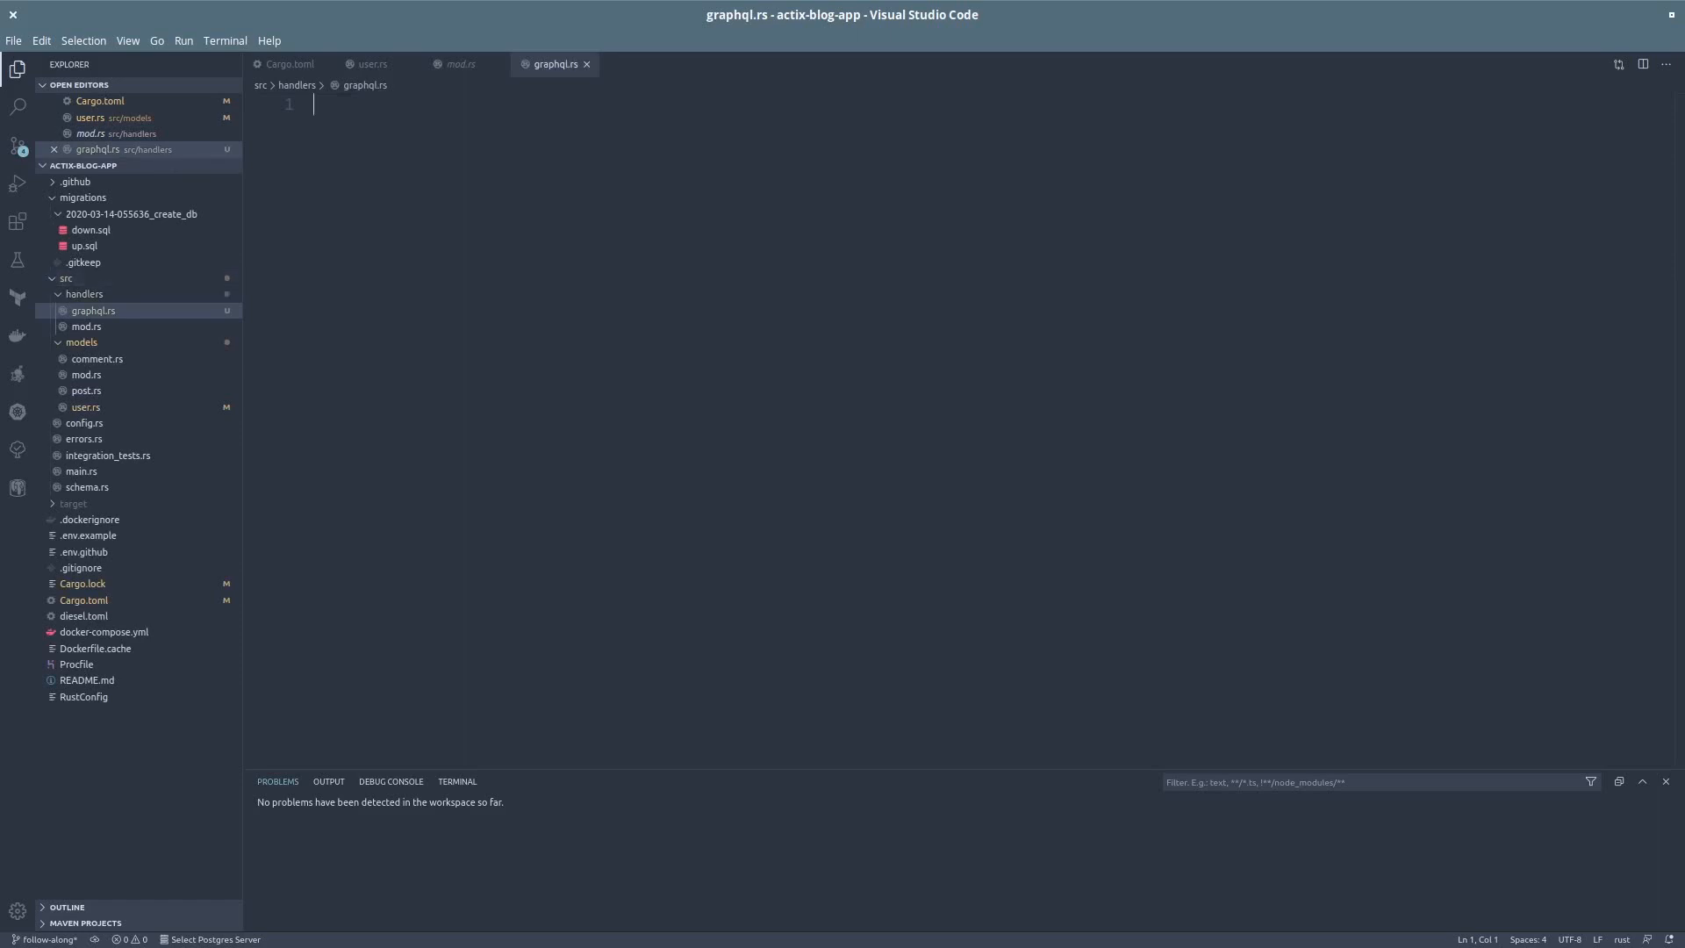
{"action": "type", "text": "pub struct "}
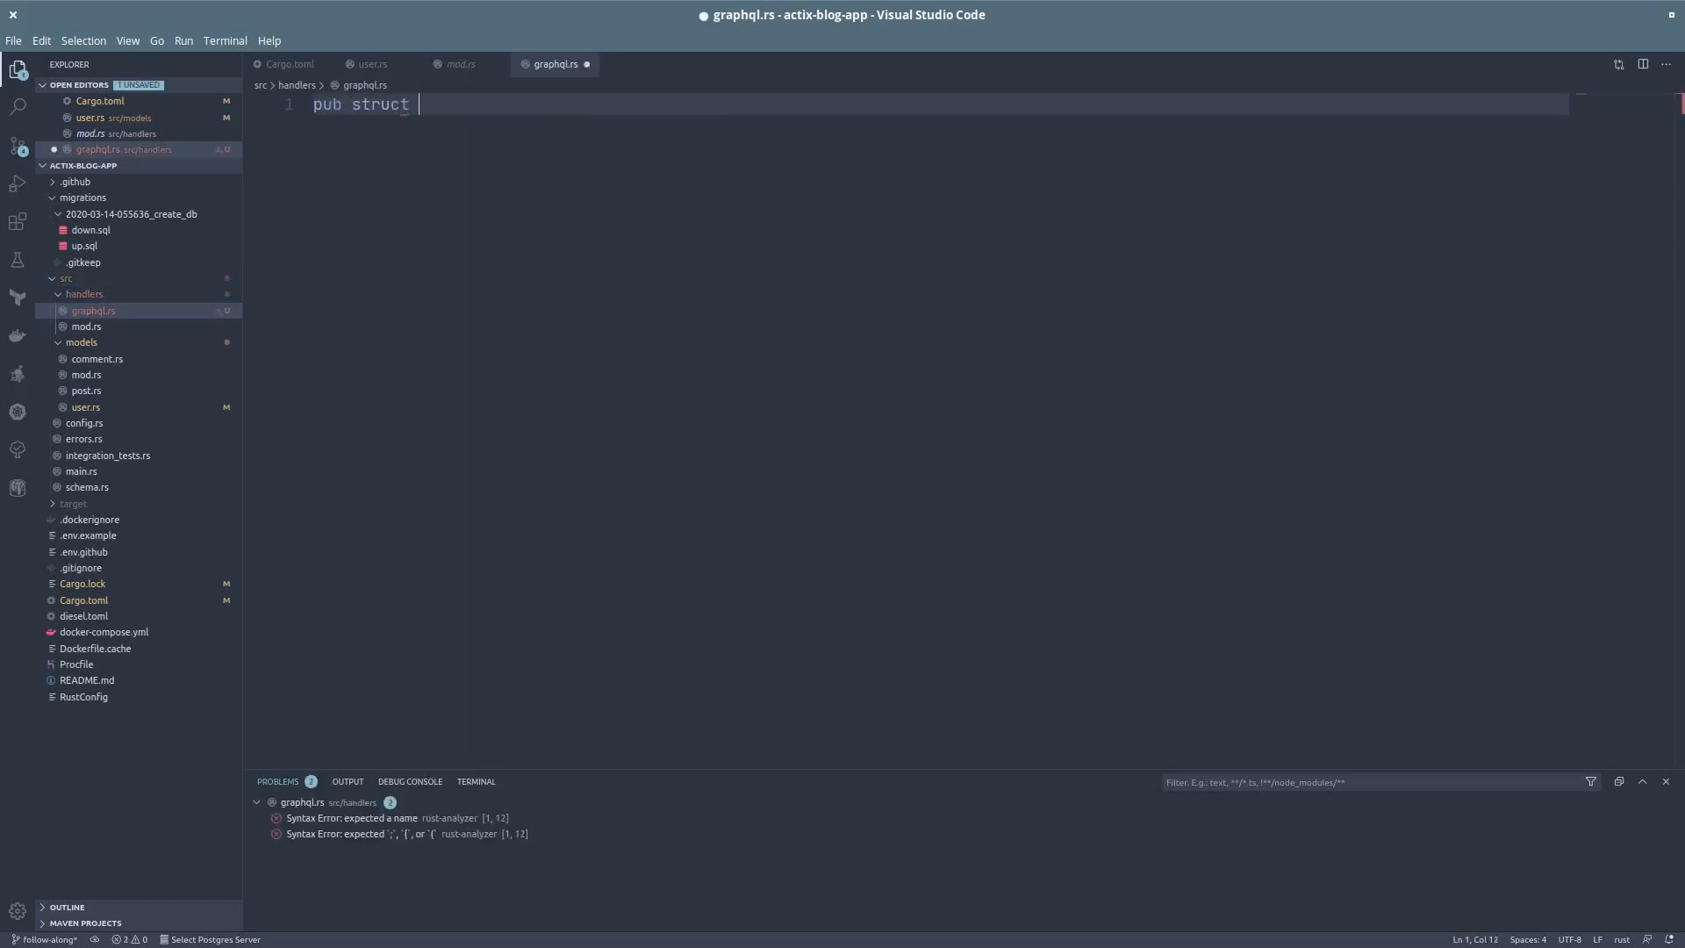
{"action": "type", "text": "Context {"}
{"action": "key", "text": "Return"}
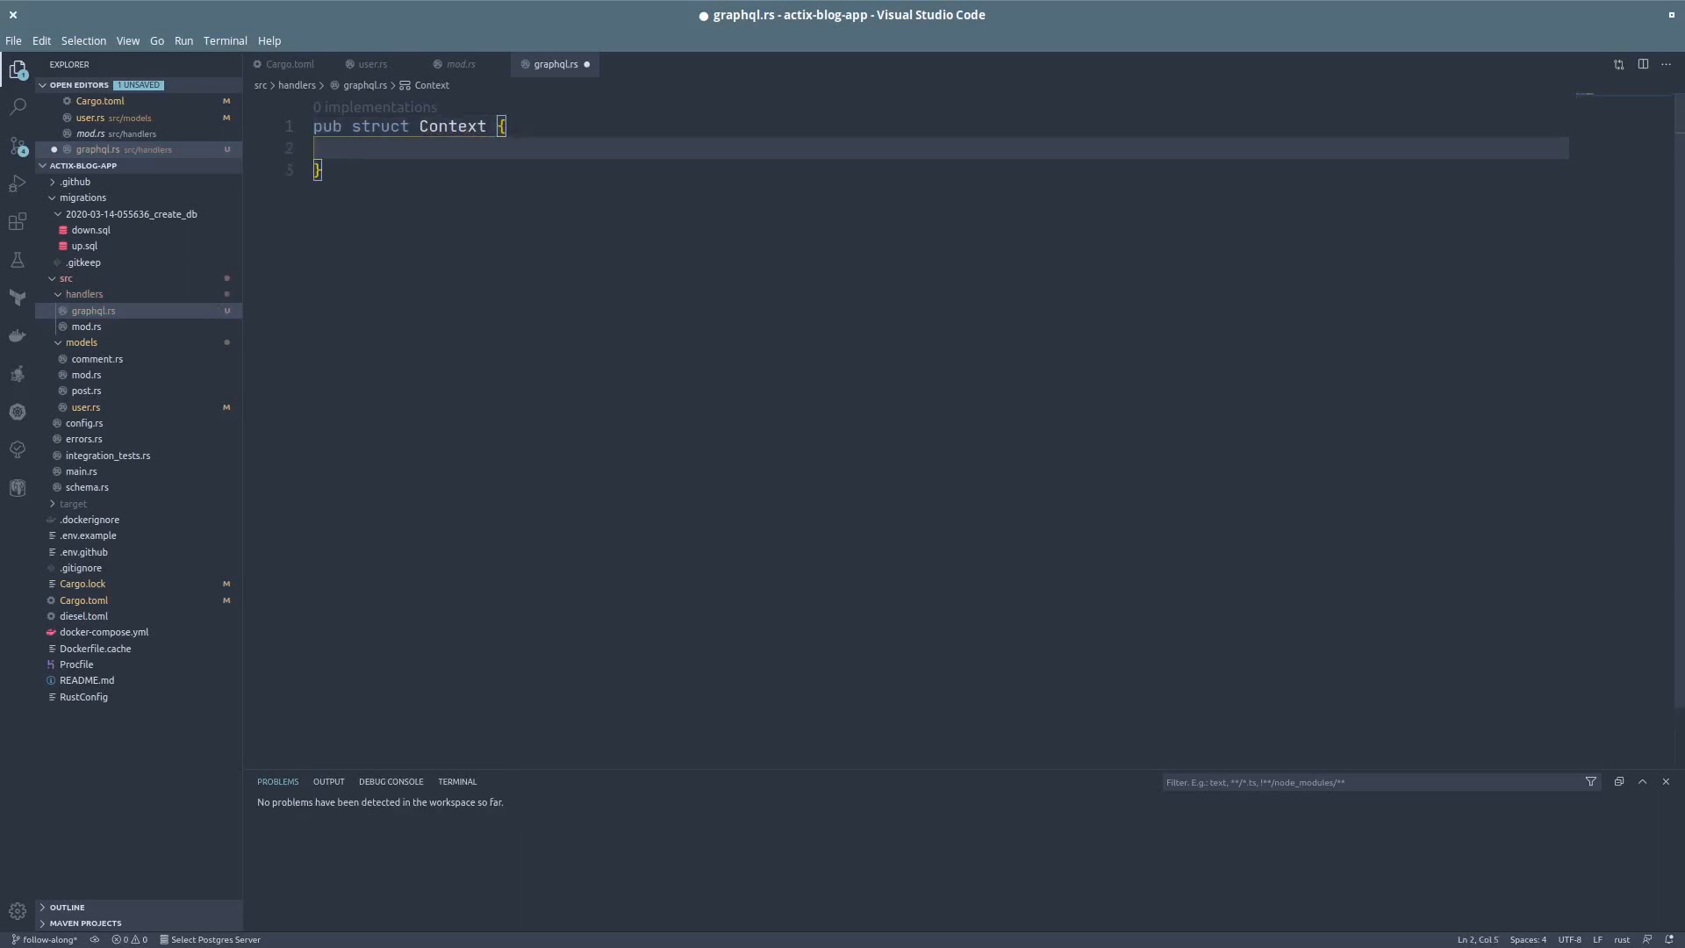
{"action": "key", "text": "ctrl+s"}
{"action": "type", "text": "pub po"}
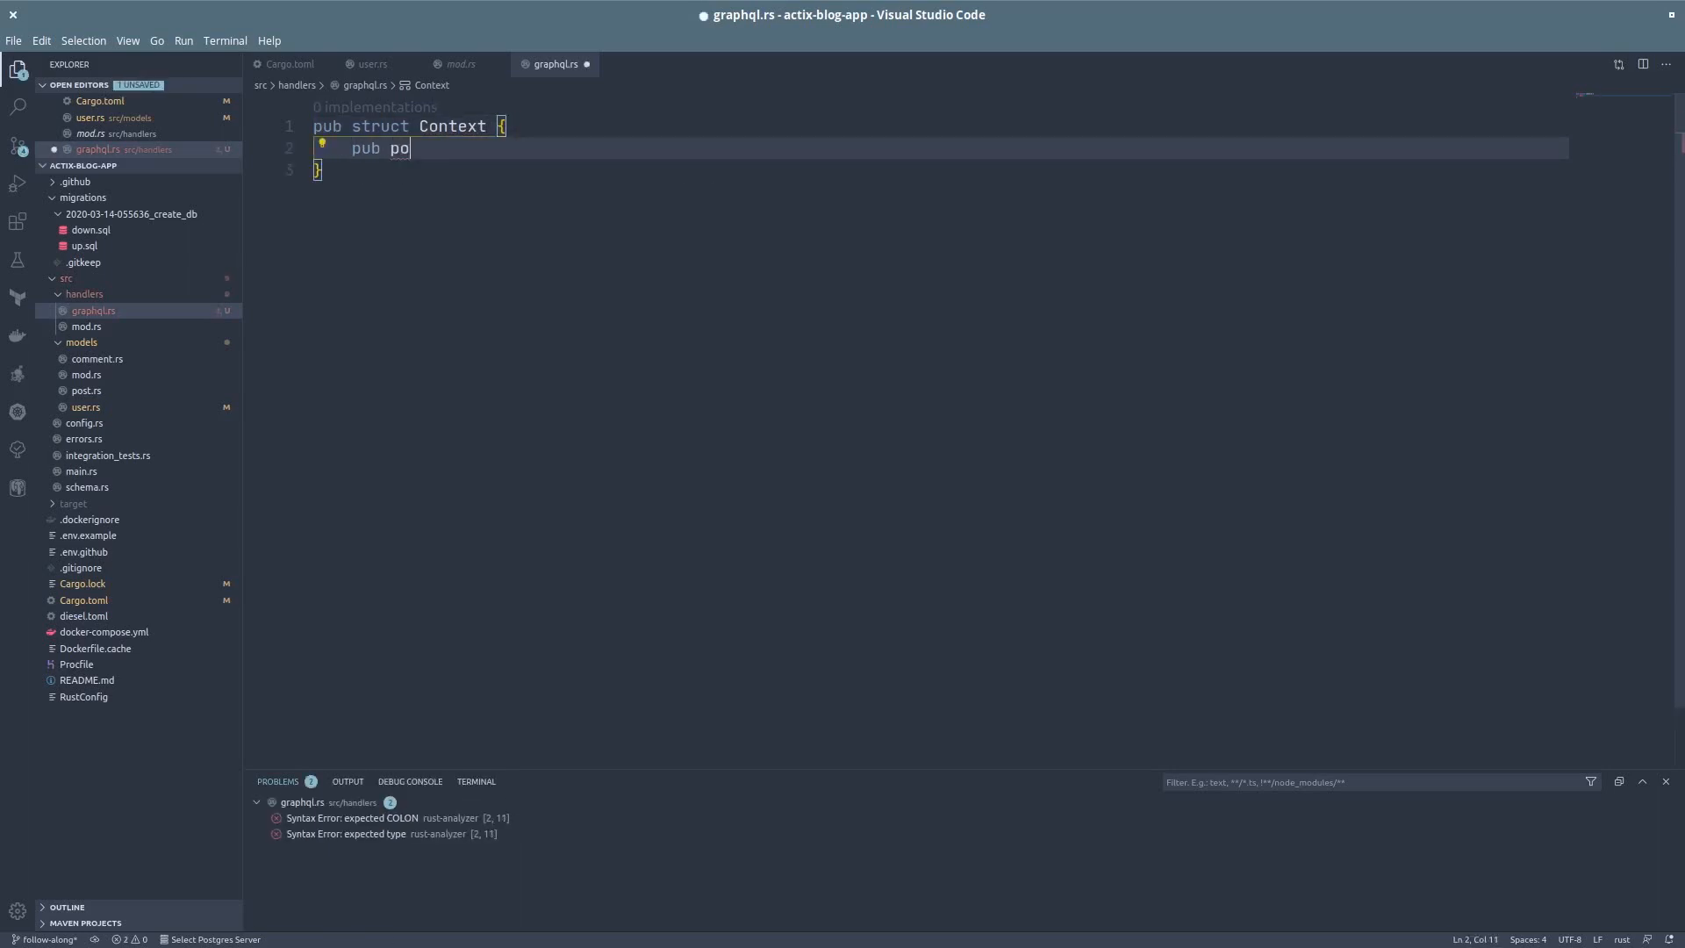
{"action": "type", "text": "ol: Arc"}
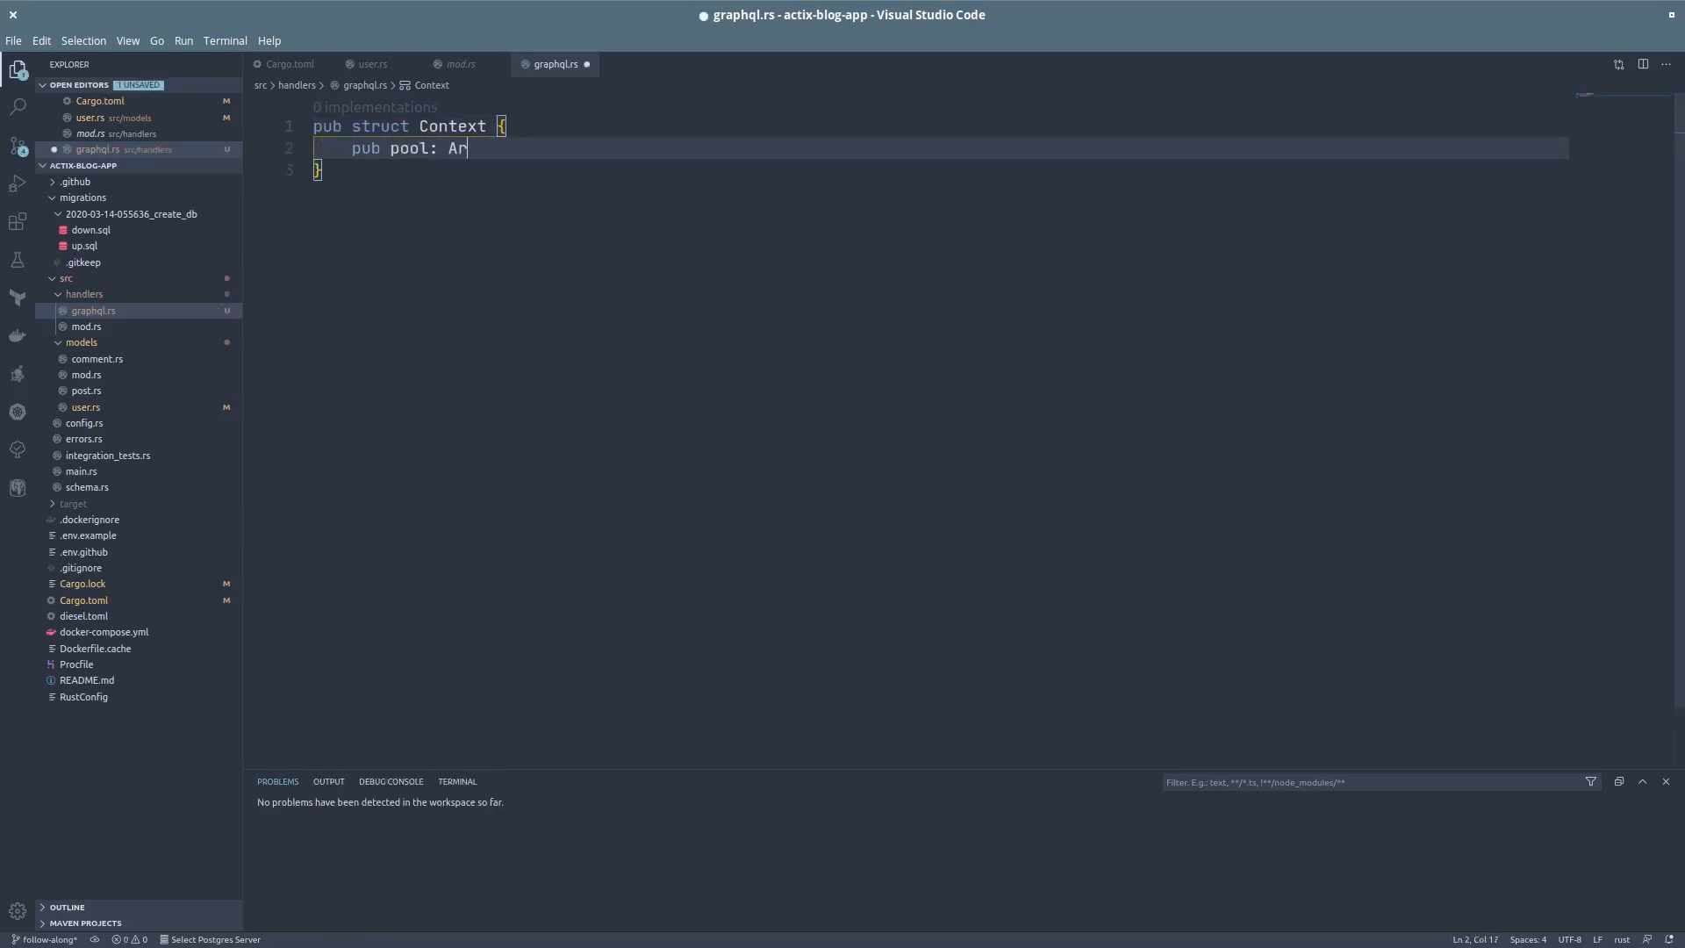
{"action": "type", "text": "<Pool>"}
{"action": "key", "text": "ctrl+s"}
{"action": "key", "text": "Up"}
{"action": "key", "text": "Home"}
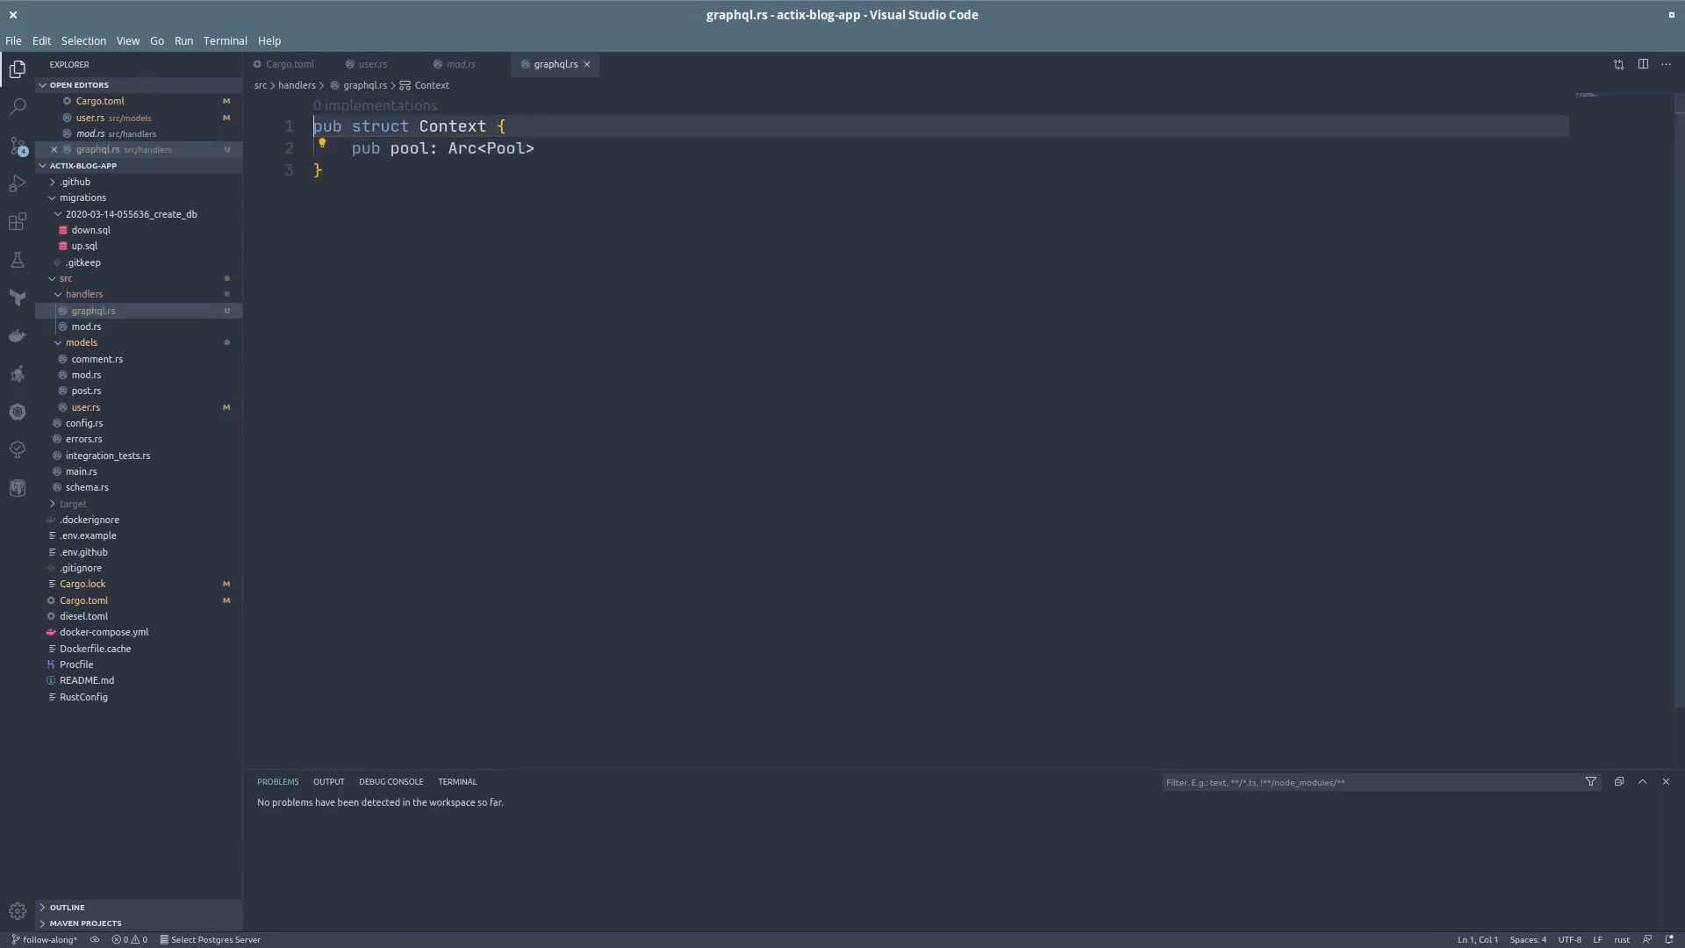
{"action": "key", "text": "ctrl+shift+Return"}
{"action": "type", "text": "#[derive(Clone"}
{"action": "key", "text": "ctrl+s"}
Declare 'mod graphql;' at the top of handlers/mod.rs and save.
{"action": "key", "text": "ctrl+Tab"}
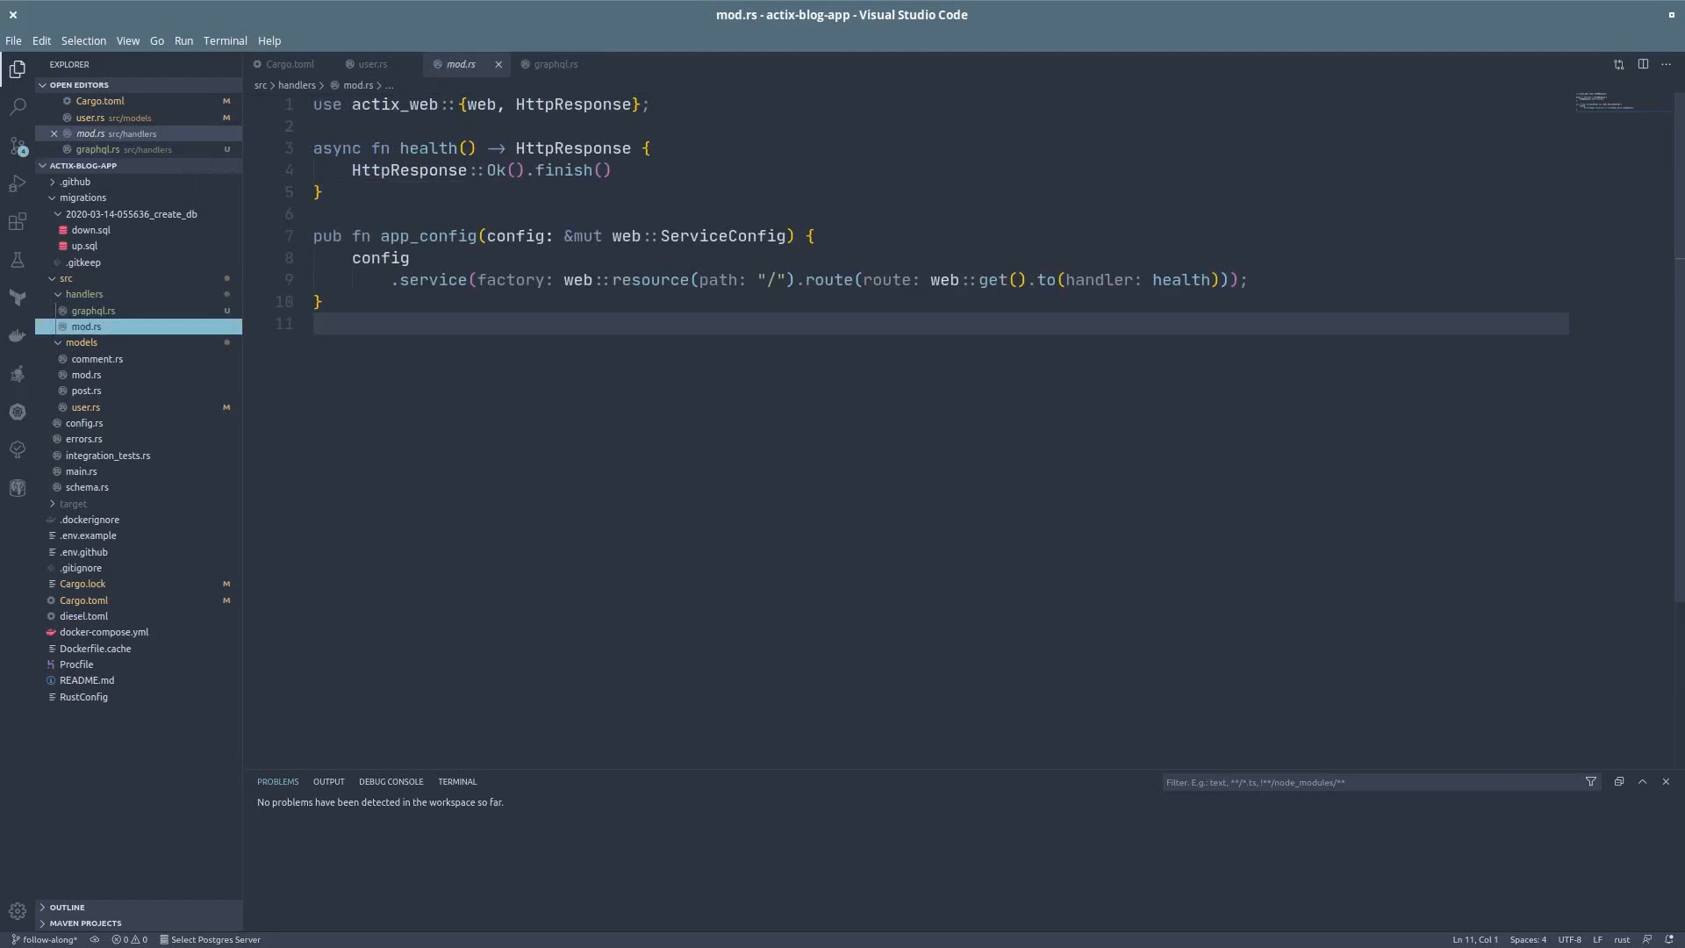
{"action": "key", "text": "ctrl+shift+Return"}
{"action": "key", "text": "Return"}
{"action": "key", "text": "Up"}
{"action": "type", "text": "mod graph"}
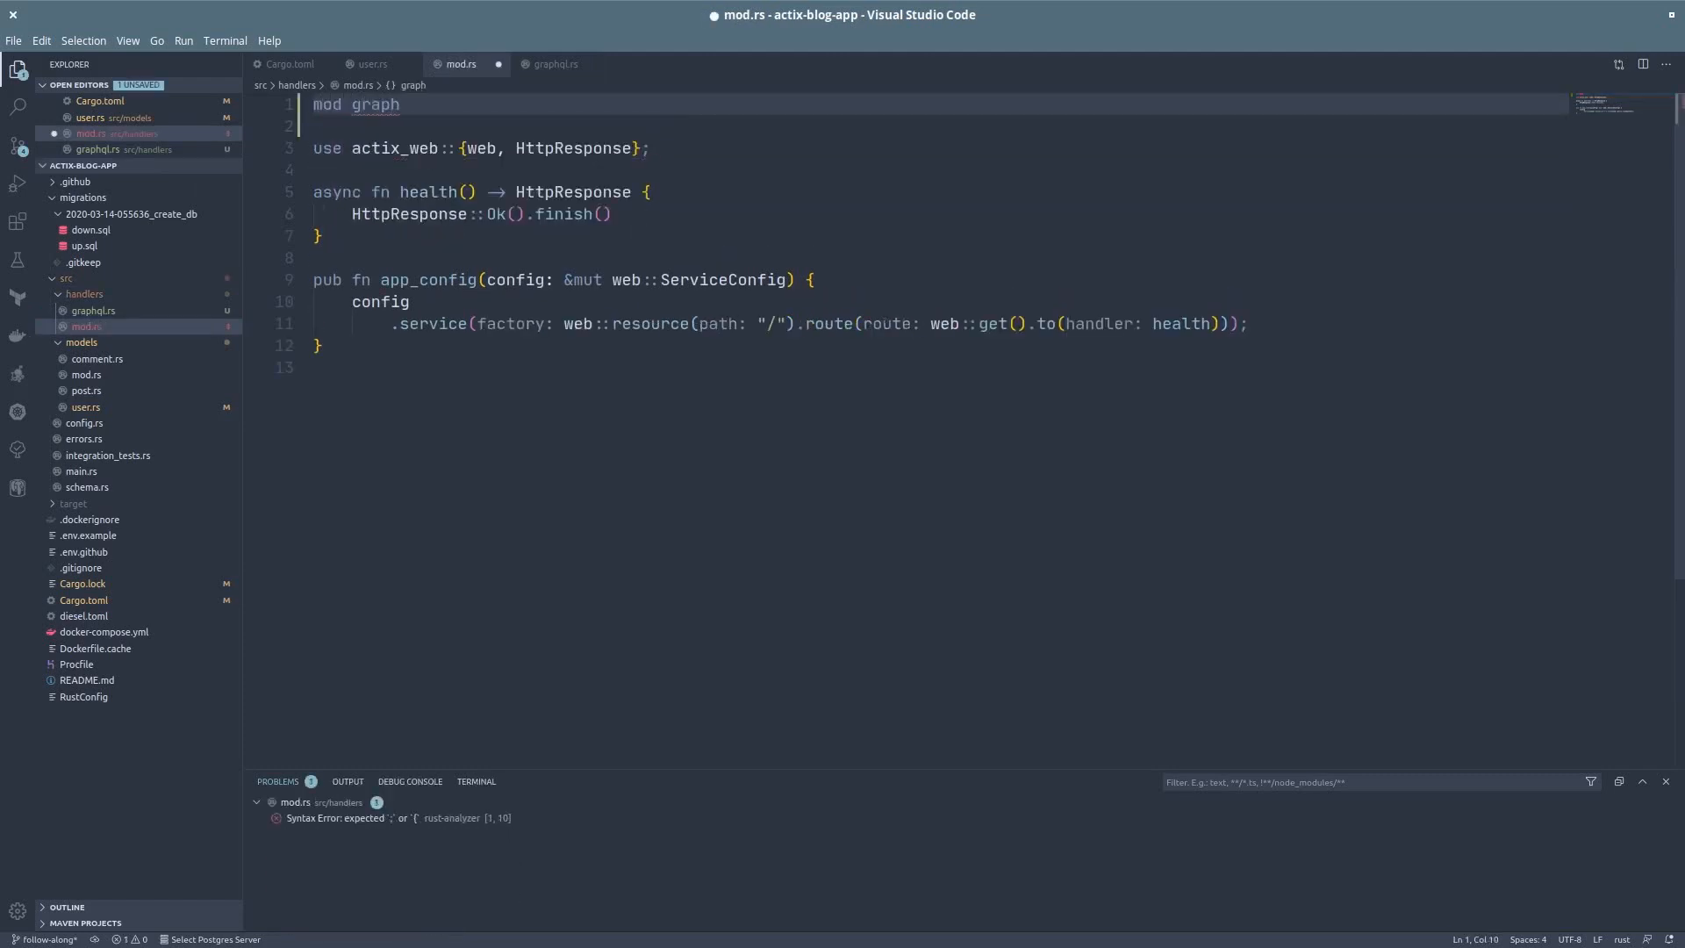
{"action": "type", "text": "ql;"}
{"action": "key", "text": "ctrl+s"}
Add the Arc and Pool use lines at the top of graphql.rs and save.
{"action": "key", "text": "ctrl+Tab"}
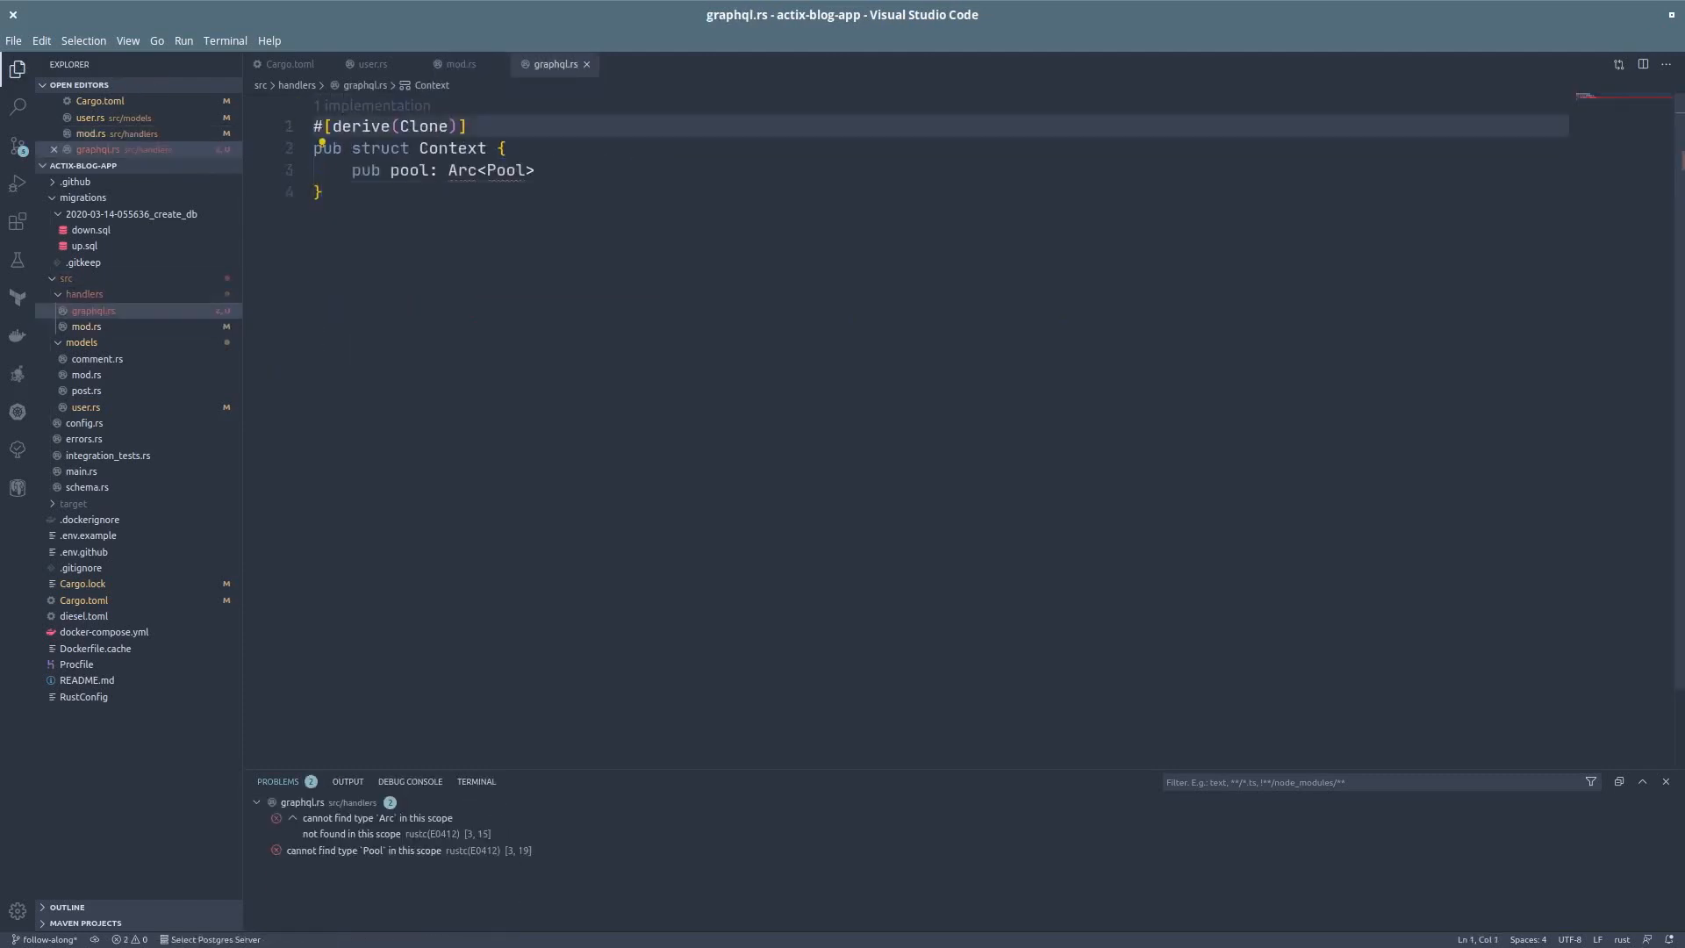
{"action": "key", "text": "ctrl+shift+Return"}
{"action": "key", "text": "Return"}
{"action": "key", "text": "Up"}
{"action": "type", "text": "use std::sync::Arc;"}
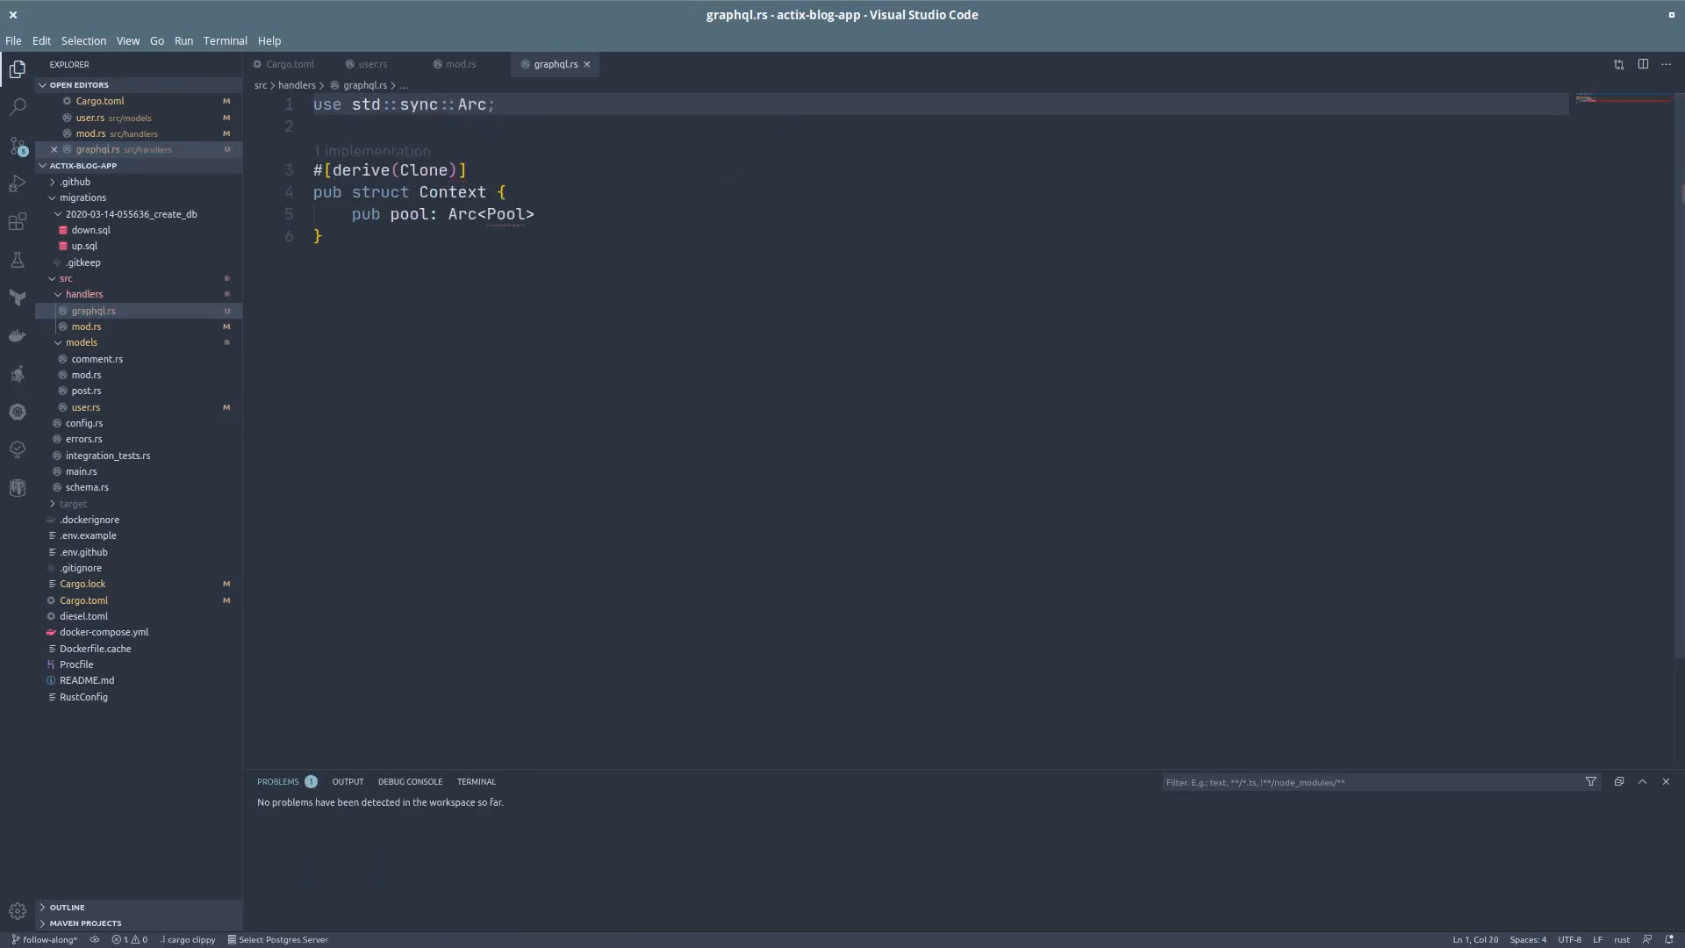
{"action": "key", "text": "Return"}
{"action": "type", "text": "use deadpool_postgres::Pool;"}
{"action": "key", "text": "ctrl+s"}
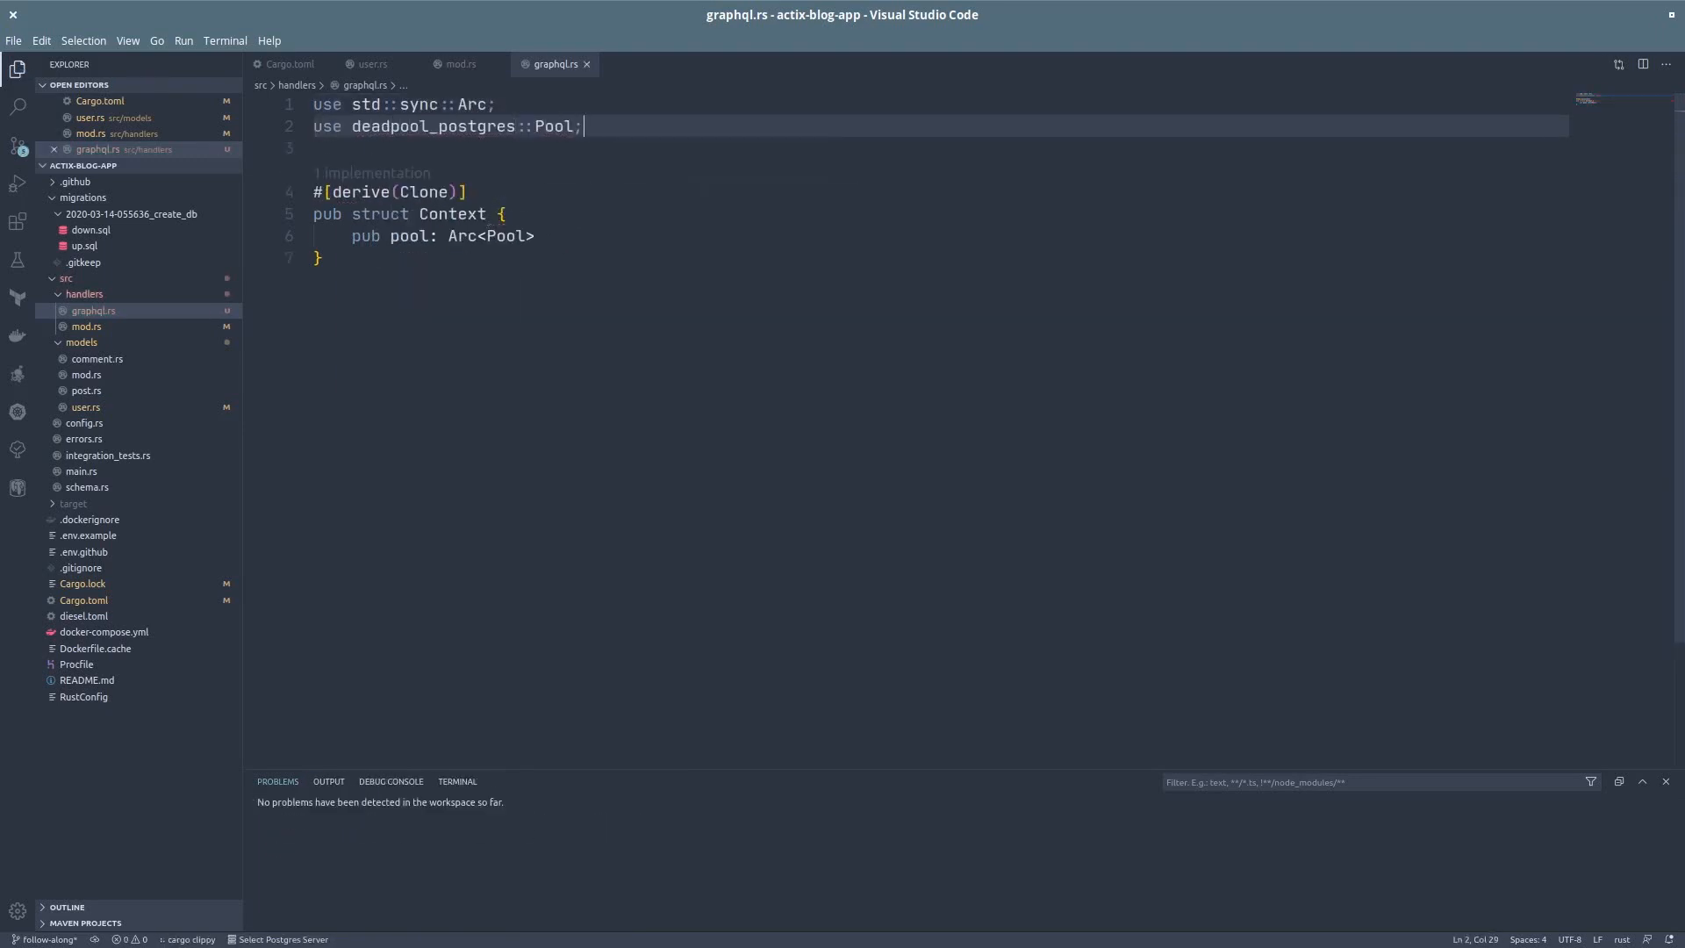
{"action": "left_click", "coordinate": [325, 257]}
Add an empty 'impl juniper::Context for Context {}' below the struct and save.
{"action": "key", "text": "Return"}
{"action": "key", "text": "Return"}
{"action": "type", "text": "impl "}
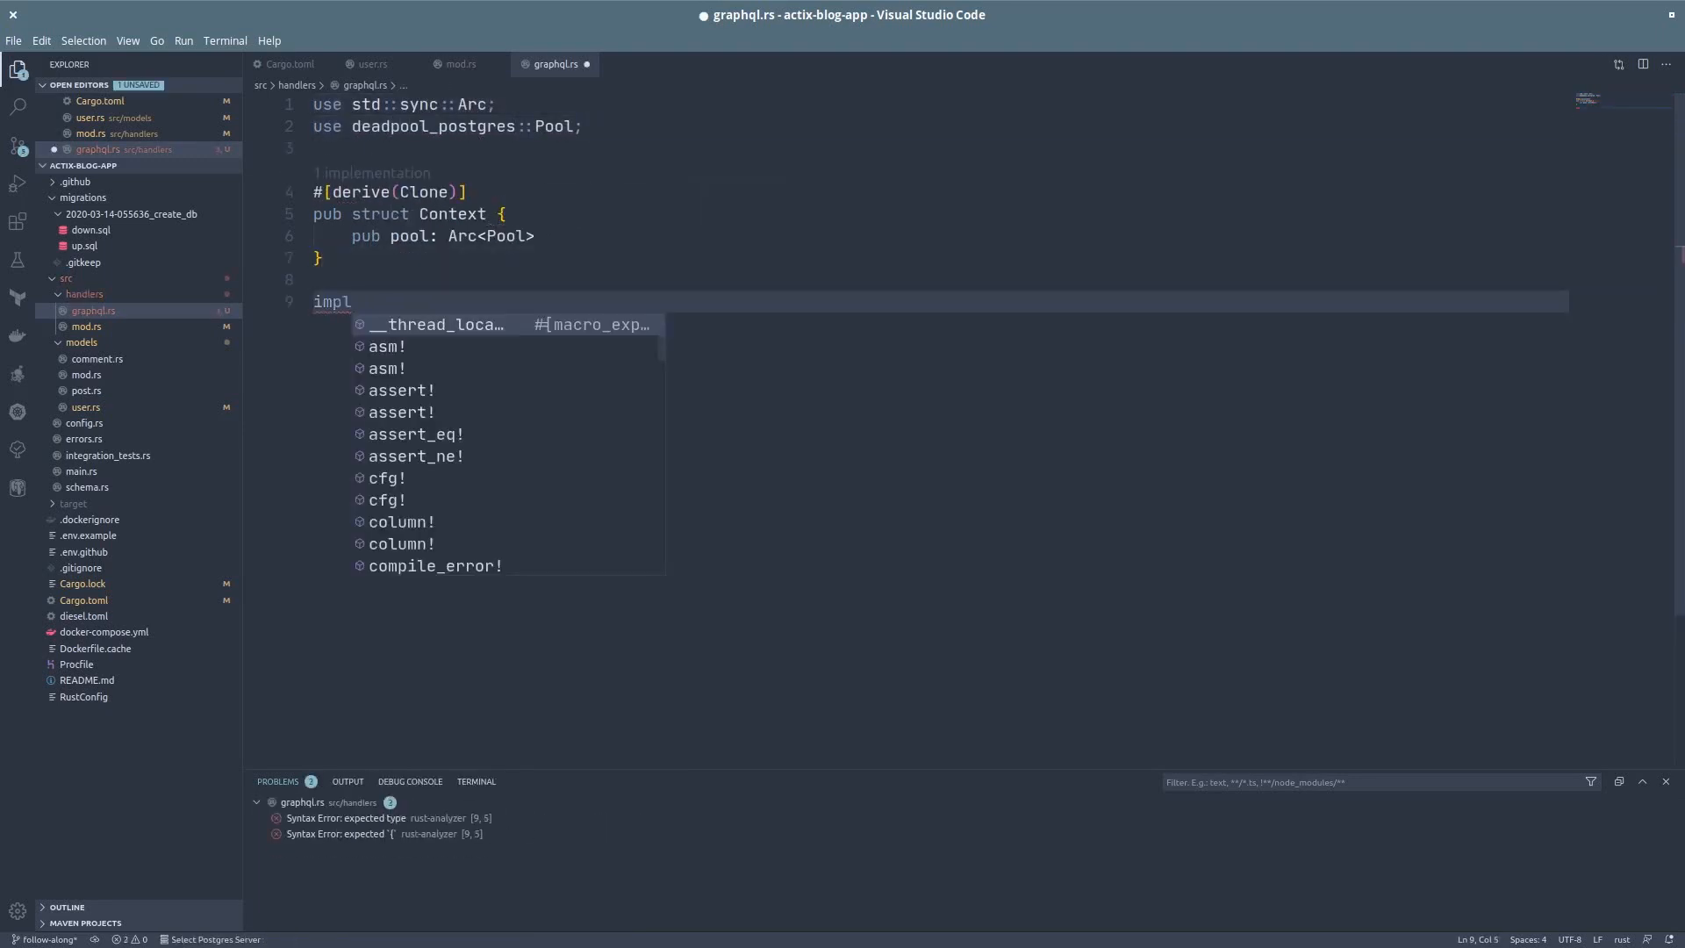
{"action": "type", "text": "juniper::Context"}
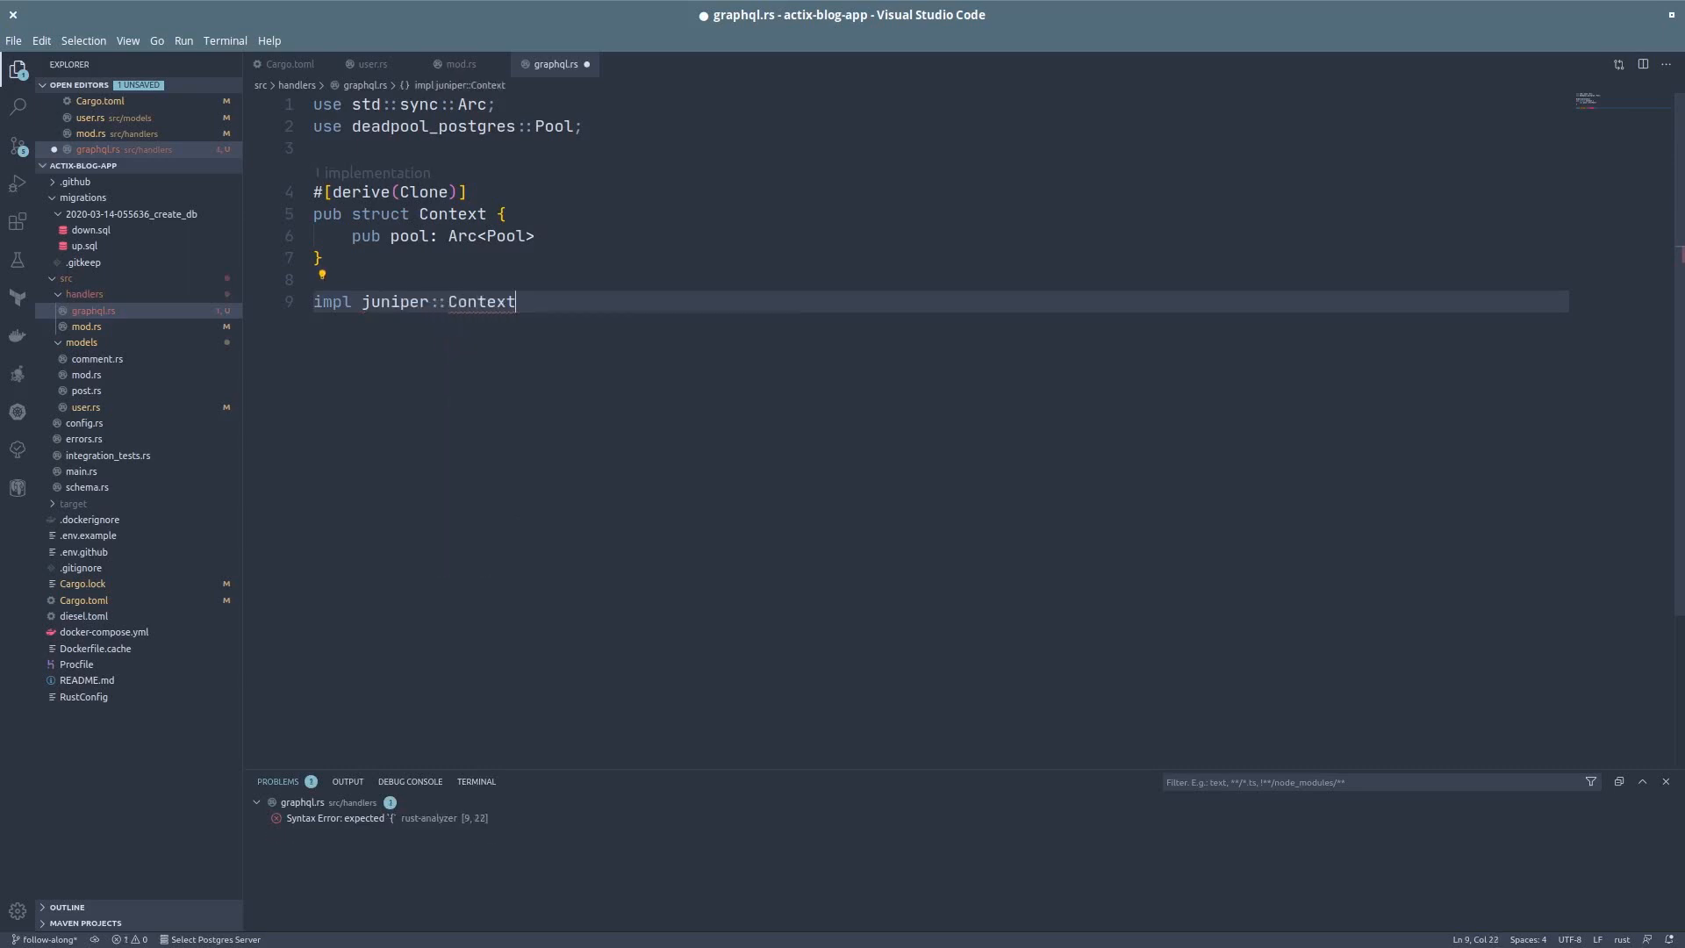
{"action": "type", "text": " for Con"}
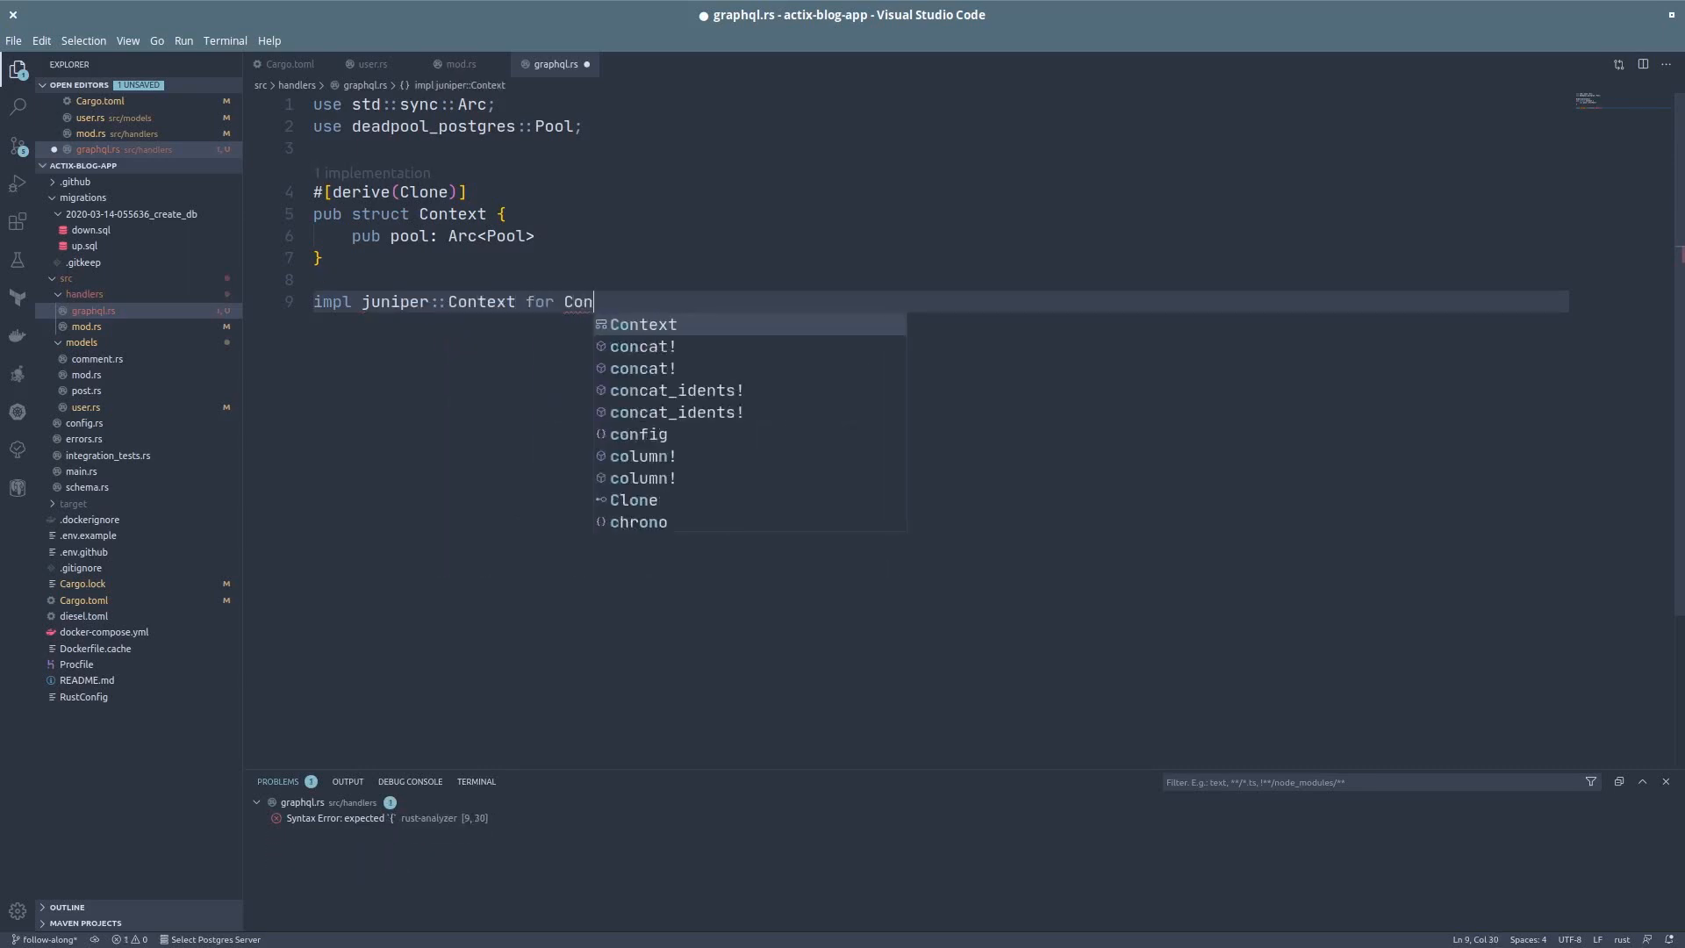
{"action": "type", "text": "text{"}
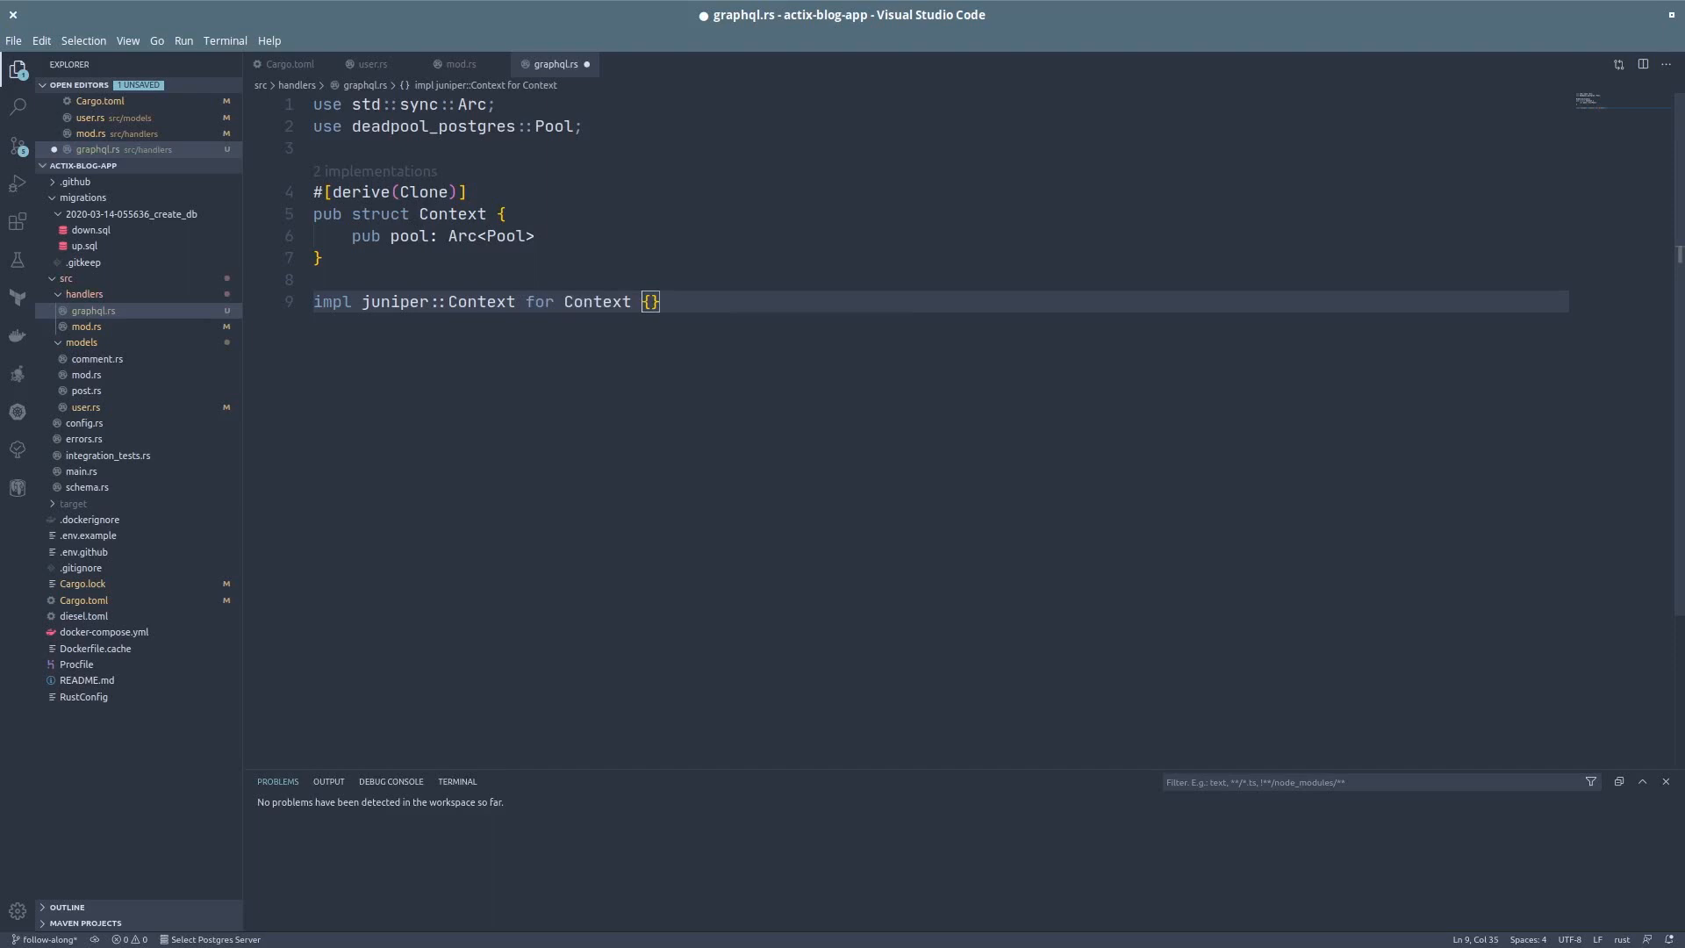
{"action": "key", "text": "ctrl+s"}
{"action": "key", "text": "Right"}
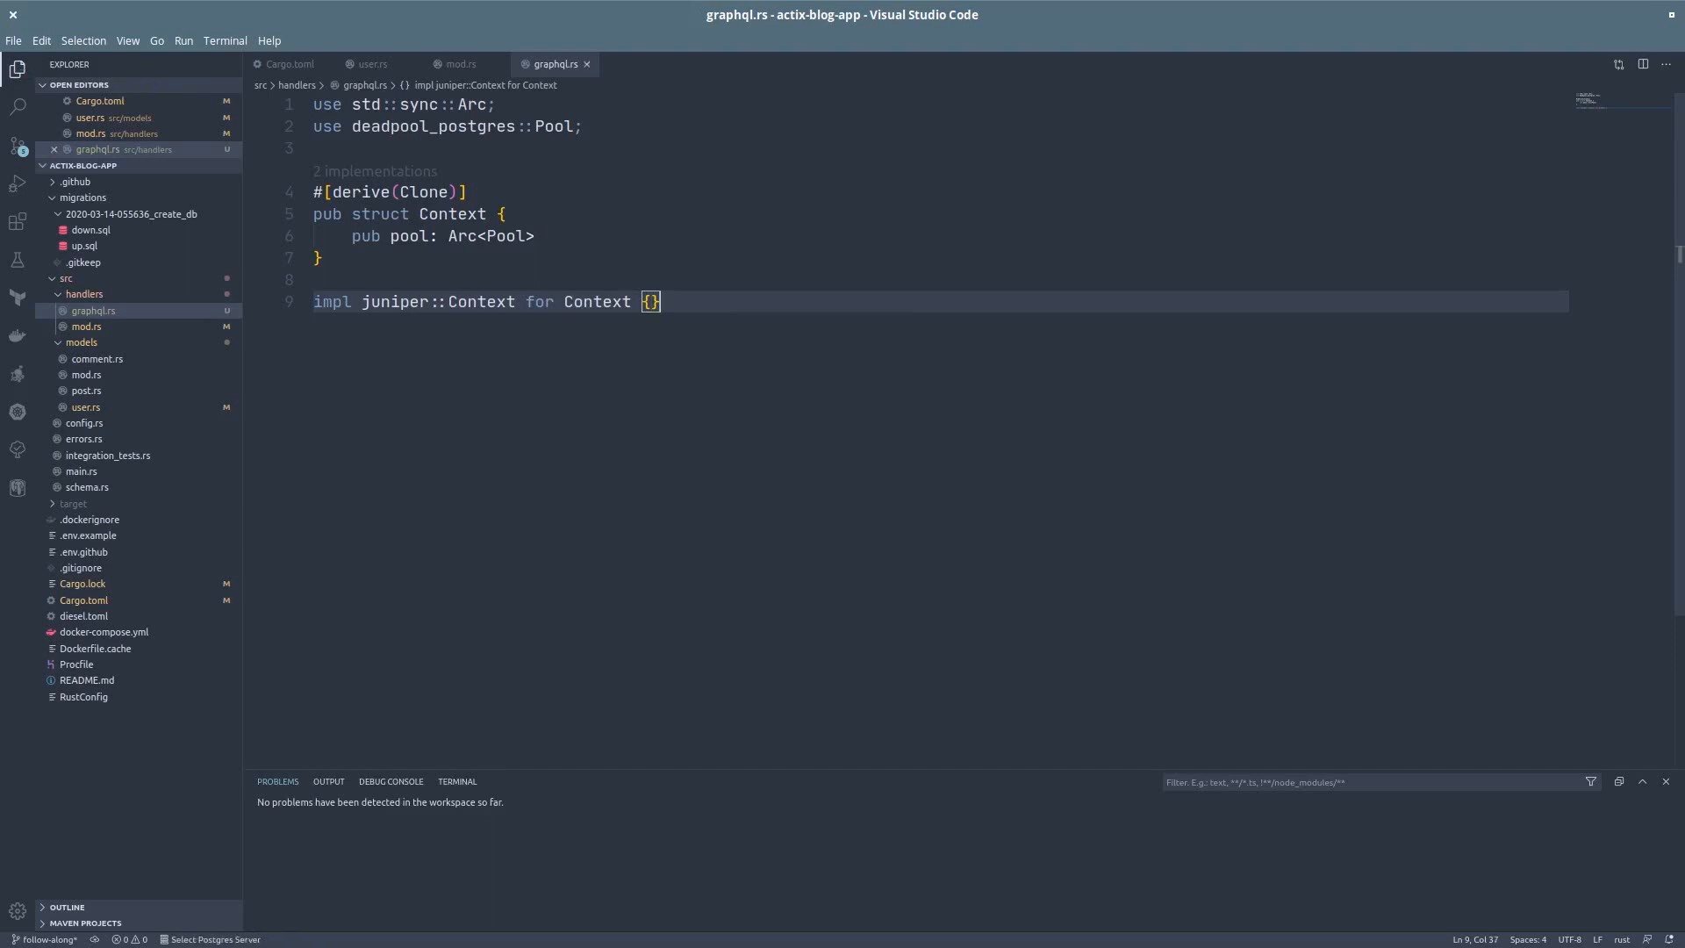
{"action": "key", "text": "Return"}
{"action": "key", "text": "Return"}
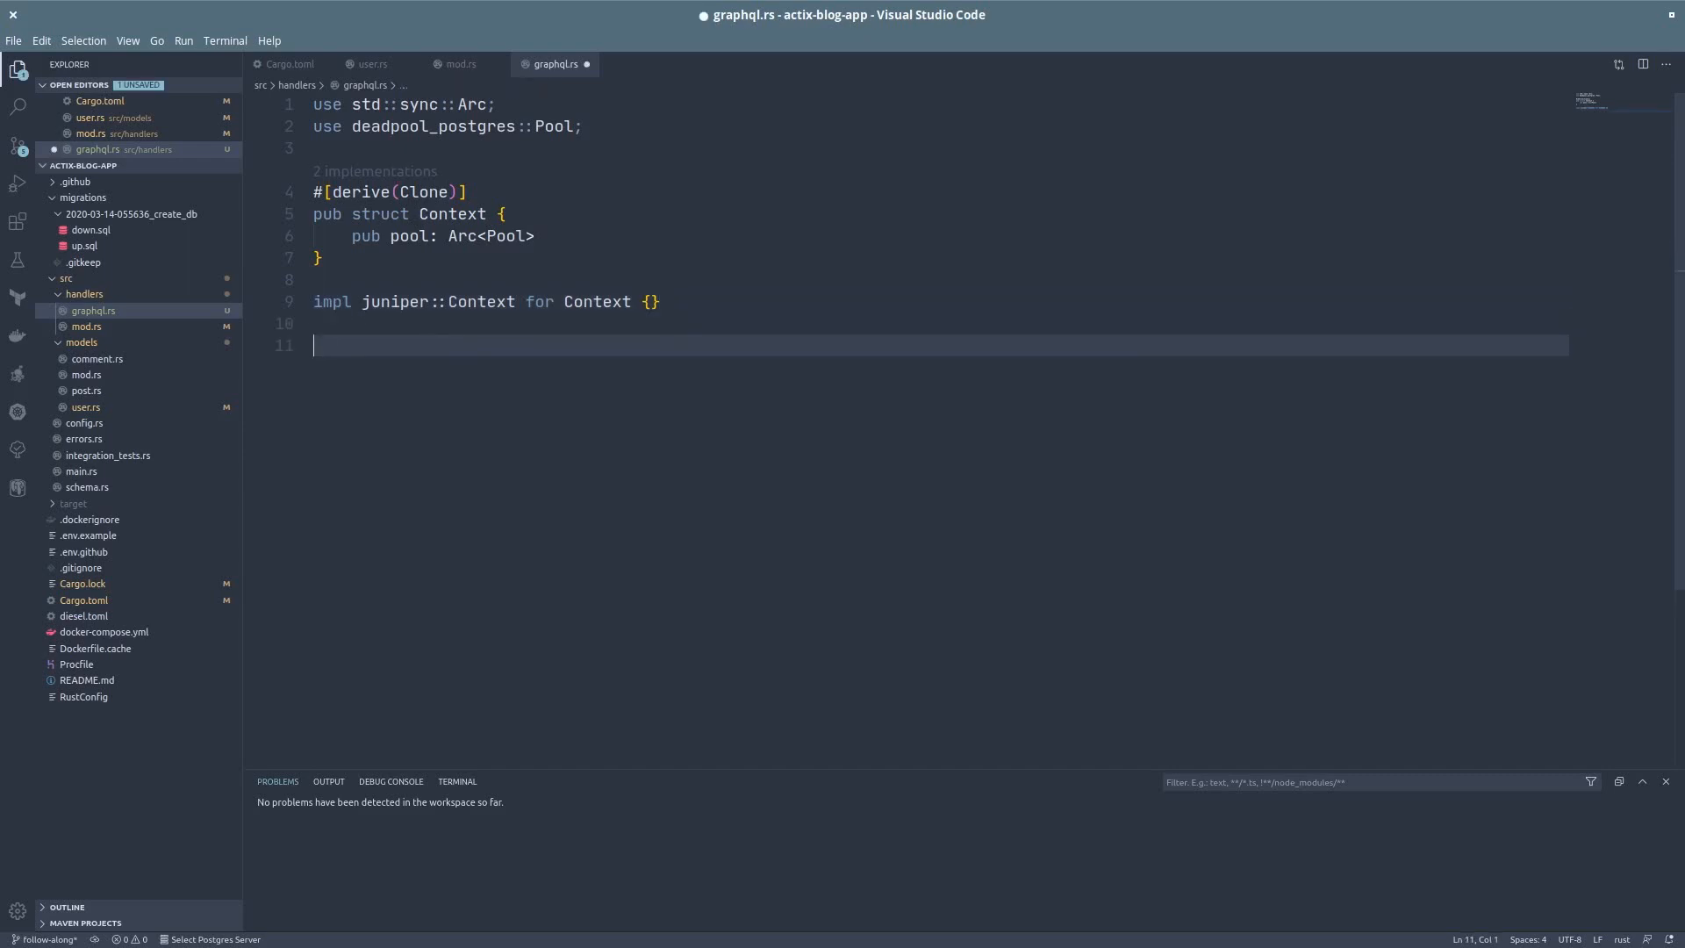
{"action": "type", "text": "pub "}
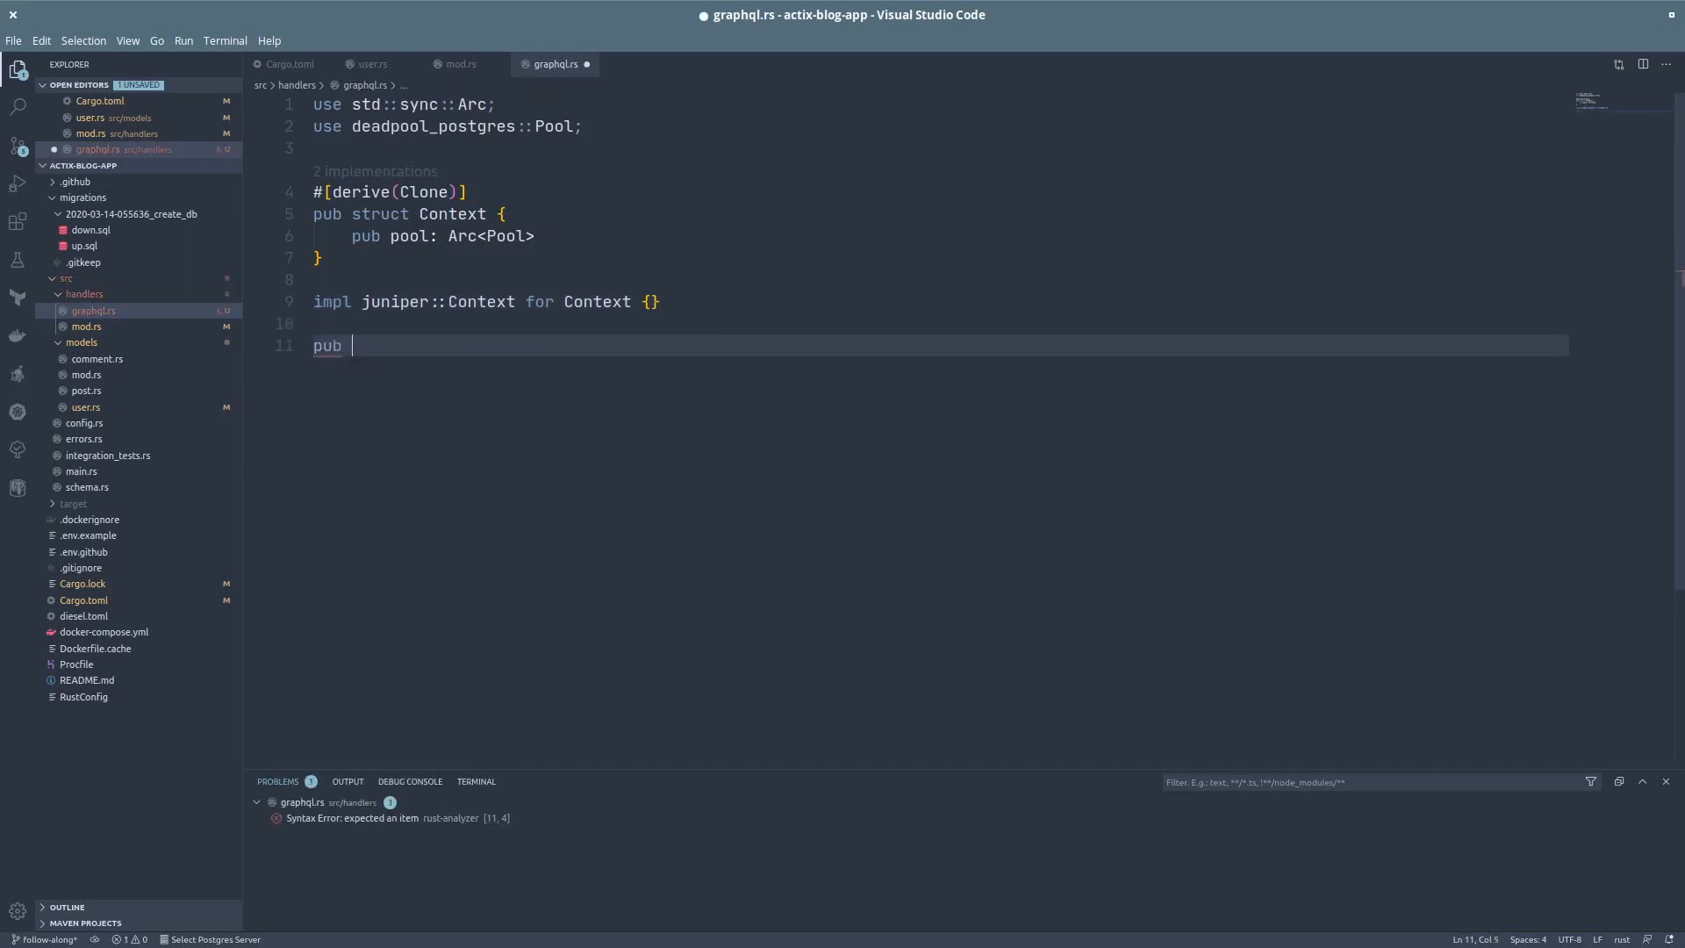
{"action": "type", "text": "struct Query {}"}
Declare 'pub struct Query {}' with a #[juniper::graphql_object(Context = Context)] impl block and save.
{"action": "key", "text": "Return"}
{"action": "key", "text": "Return"}
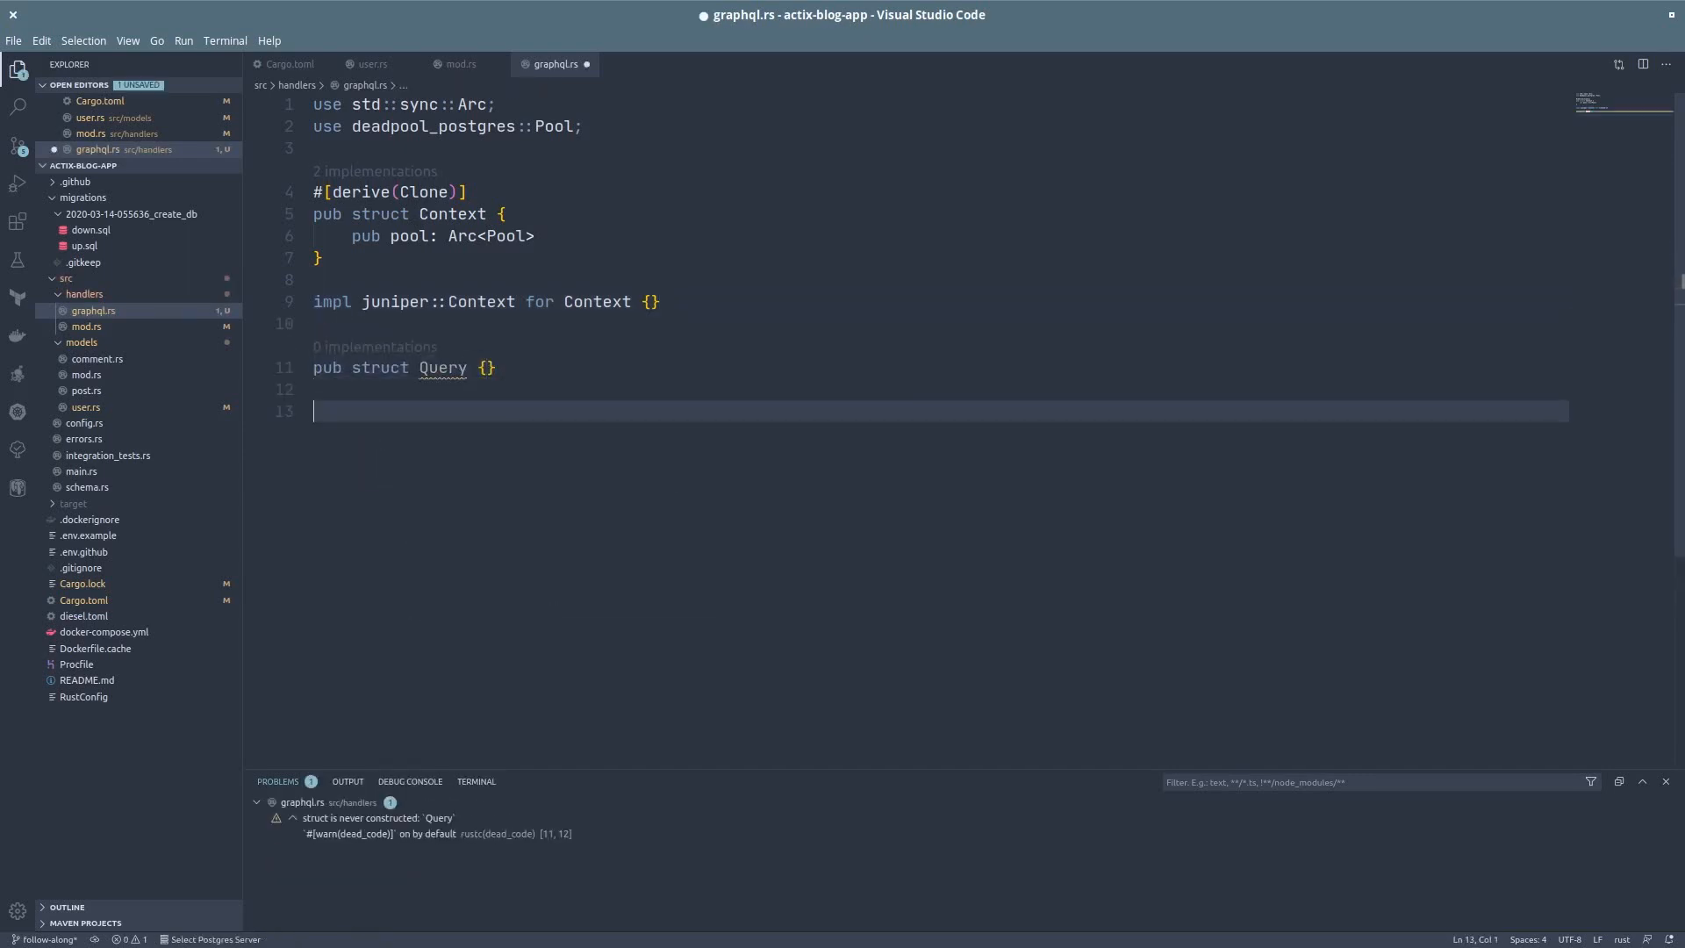
{"action": "type", "text": "impl Query {}"}
{"action": "key", "text": "ctrl+shift+Return"}
{"action": "type", "text": "#[j"}
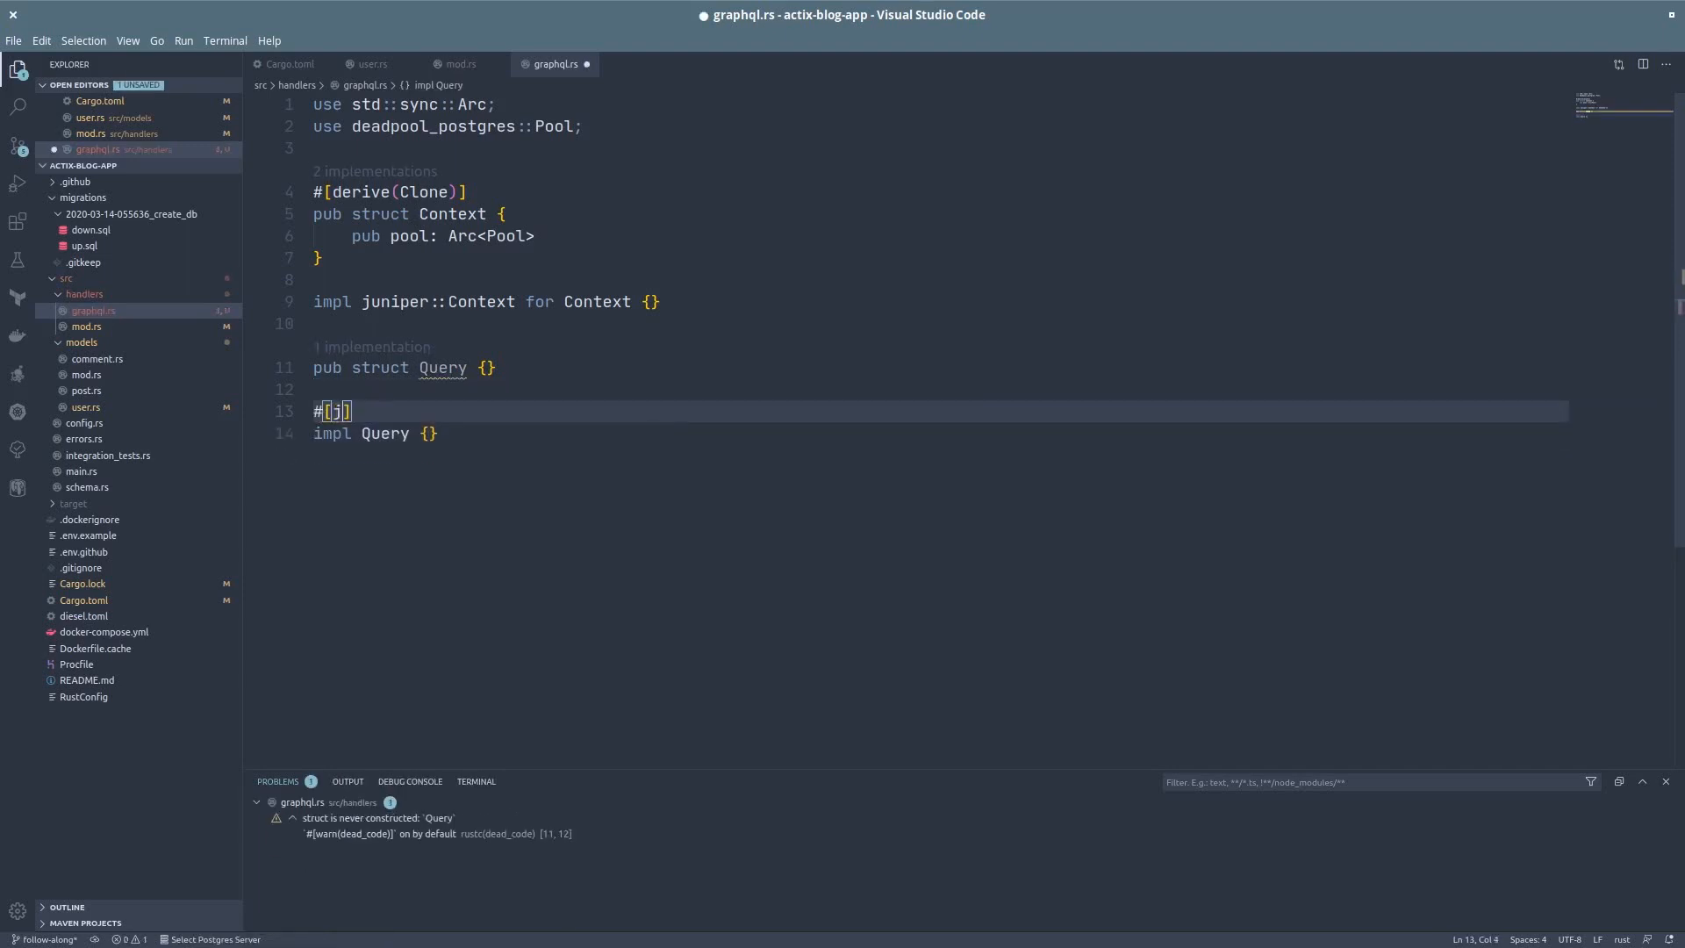
{"action": "type", "text": "uniper::graphql_object"}
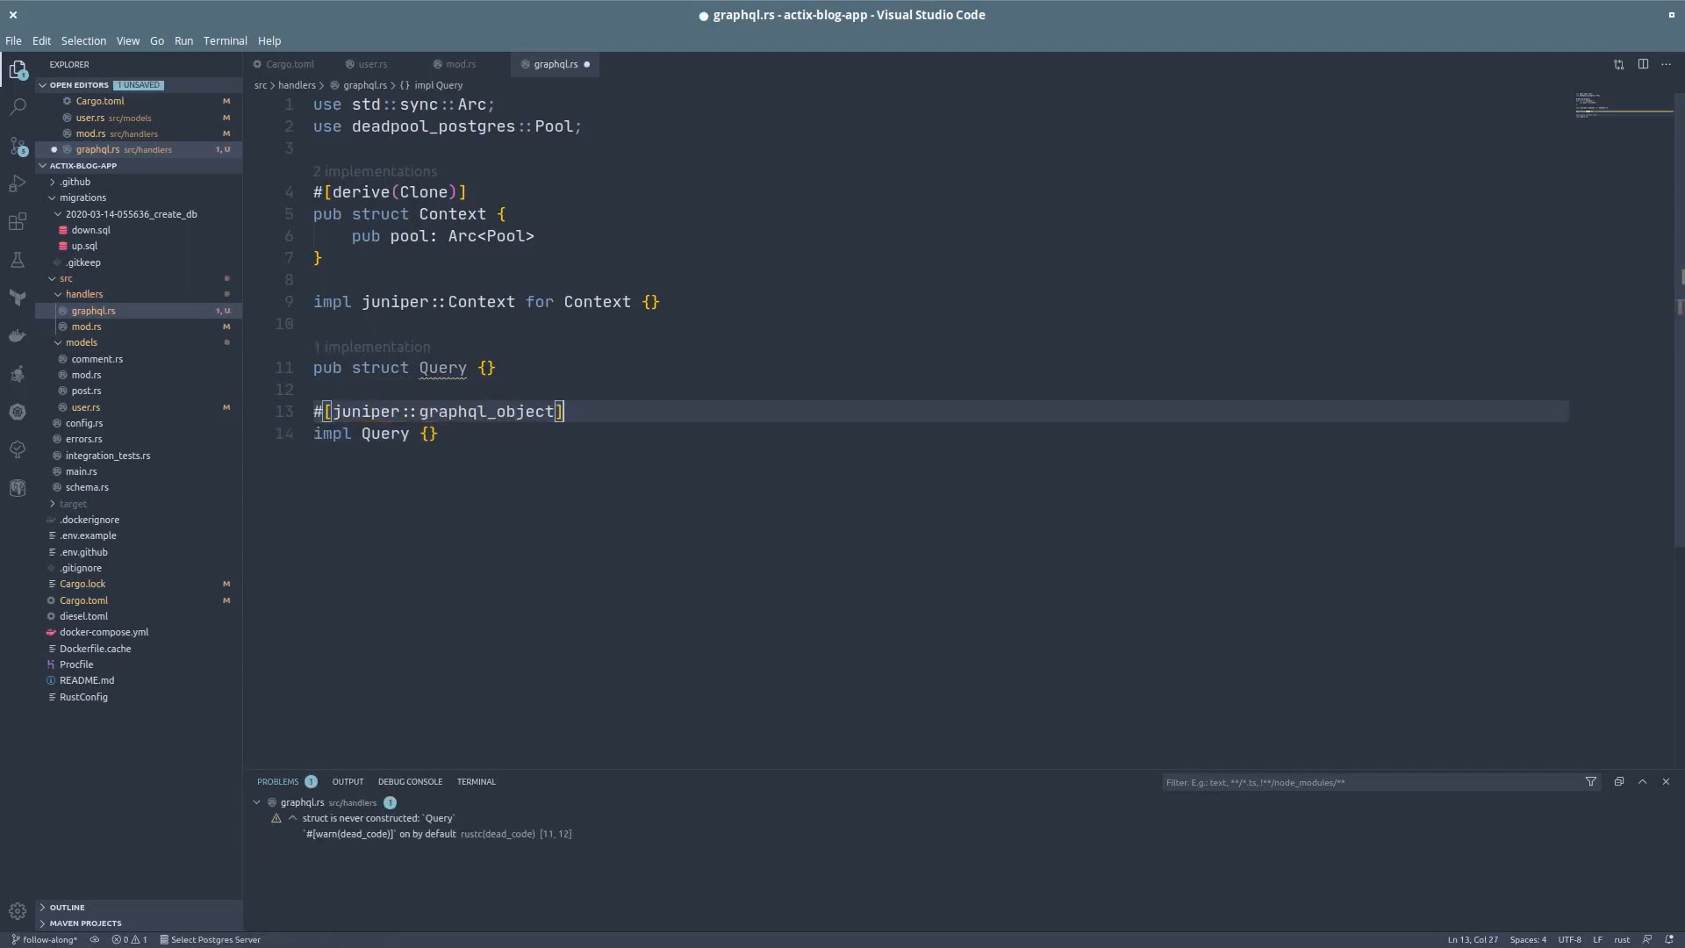
{"action": "type", "text": "("}
{"action": "key", "text": "Return"}
{"action": "type", "text": "Context = "}
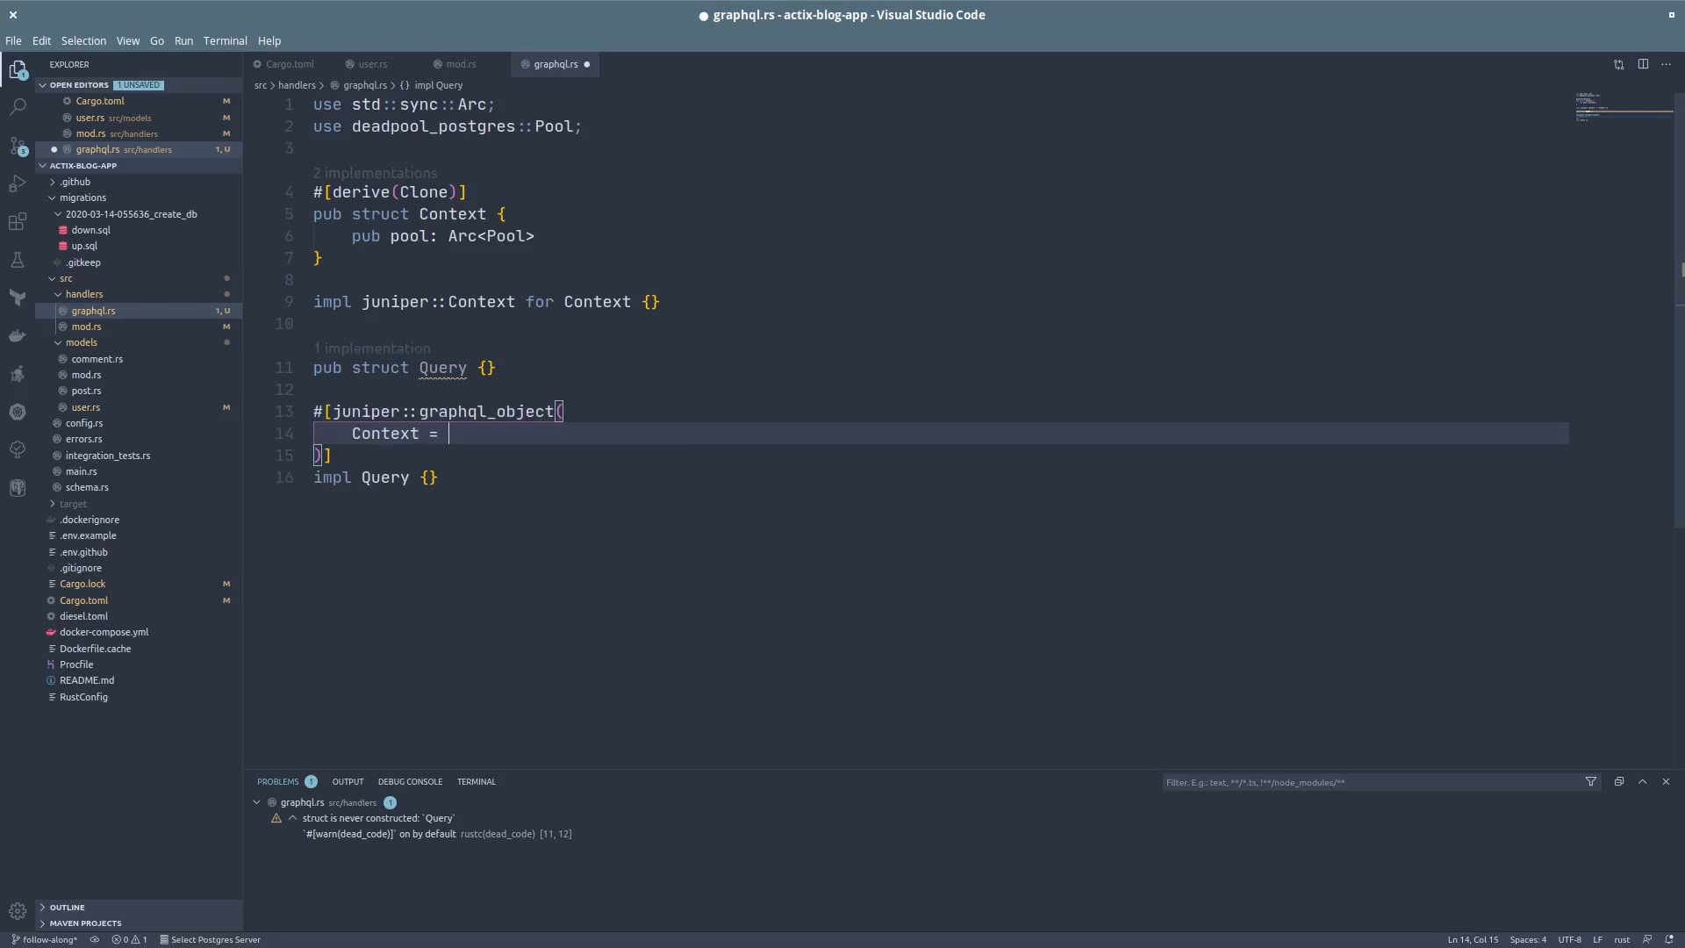
{"action": "type", "text": "Context"}
{"action": "key", "text": "ctrl+s"}
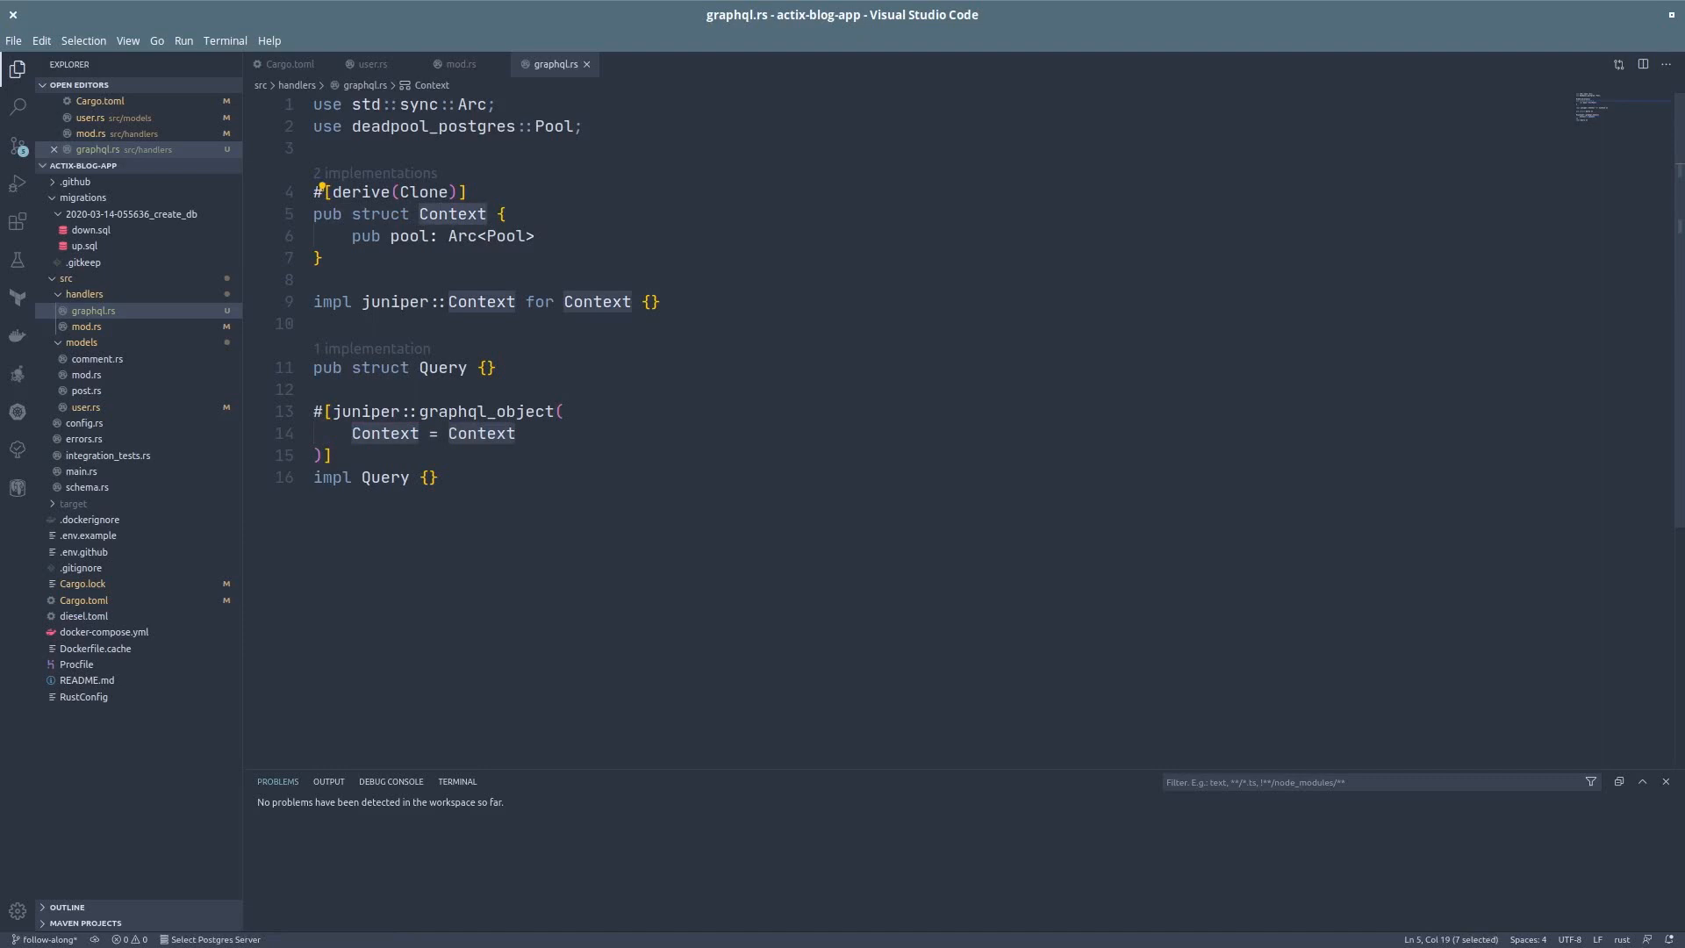
Add an async apiVersion resolver inside impl Query returning "1.0" as &str and save.
{"action": "left_click", "coordinate": [923, 454]}
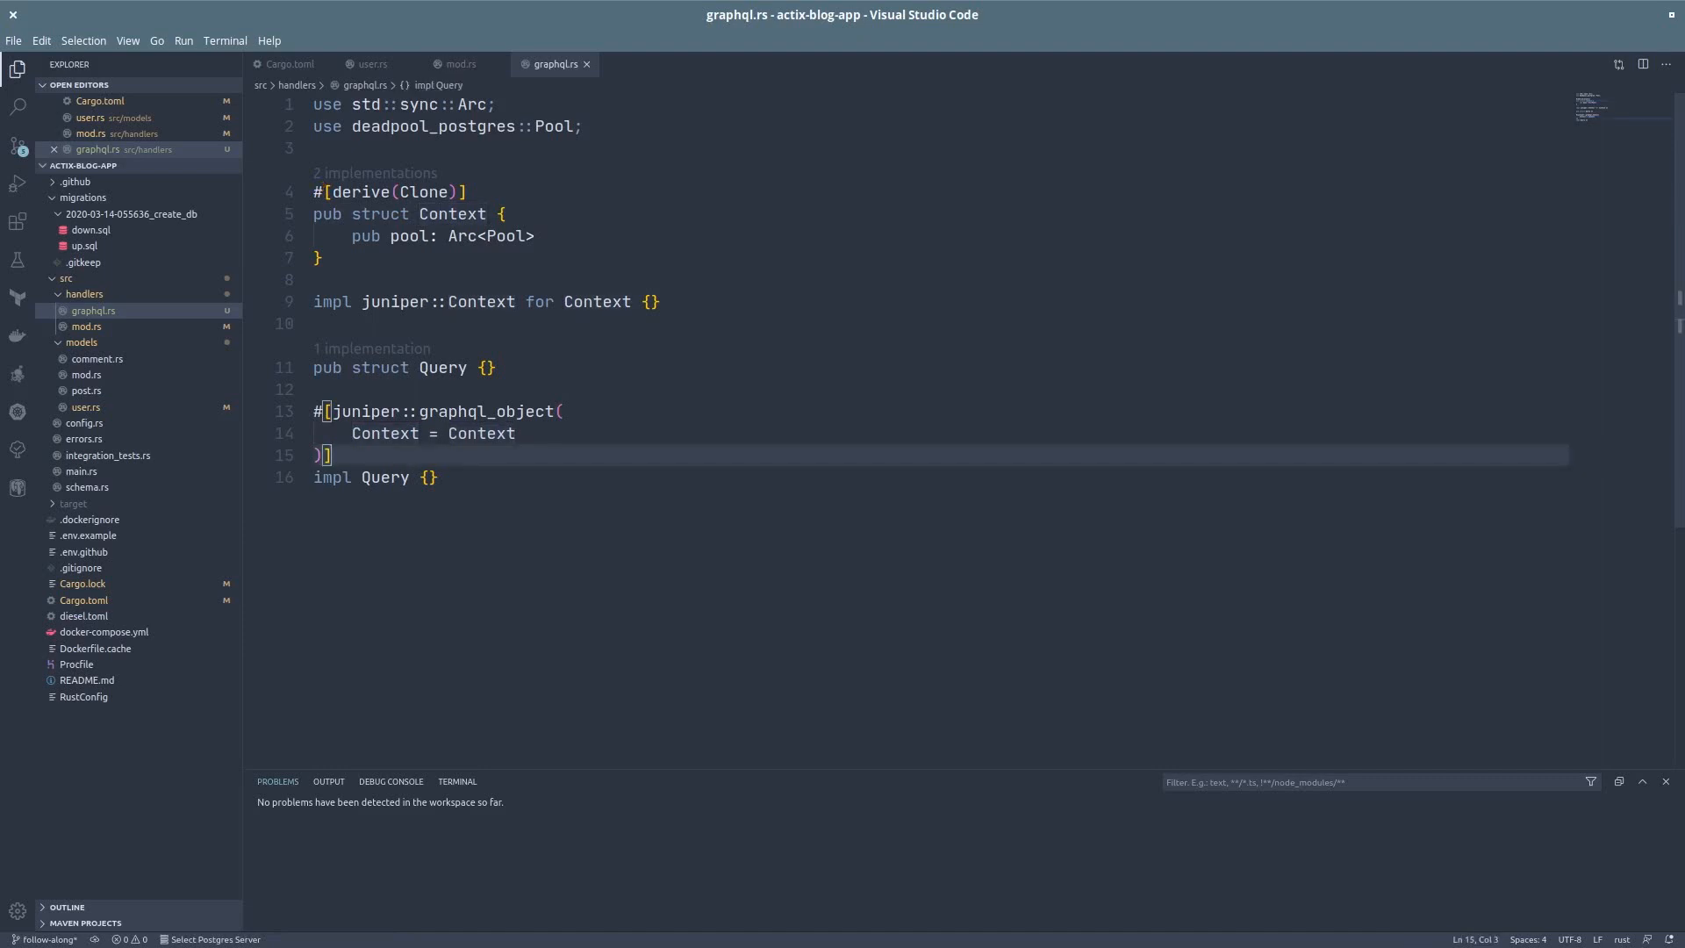
{"action": "key", "text": "Down"}
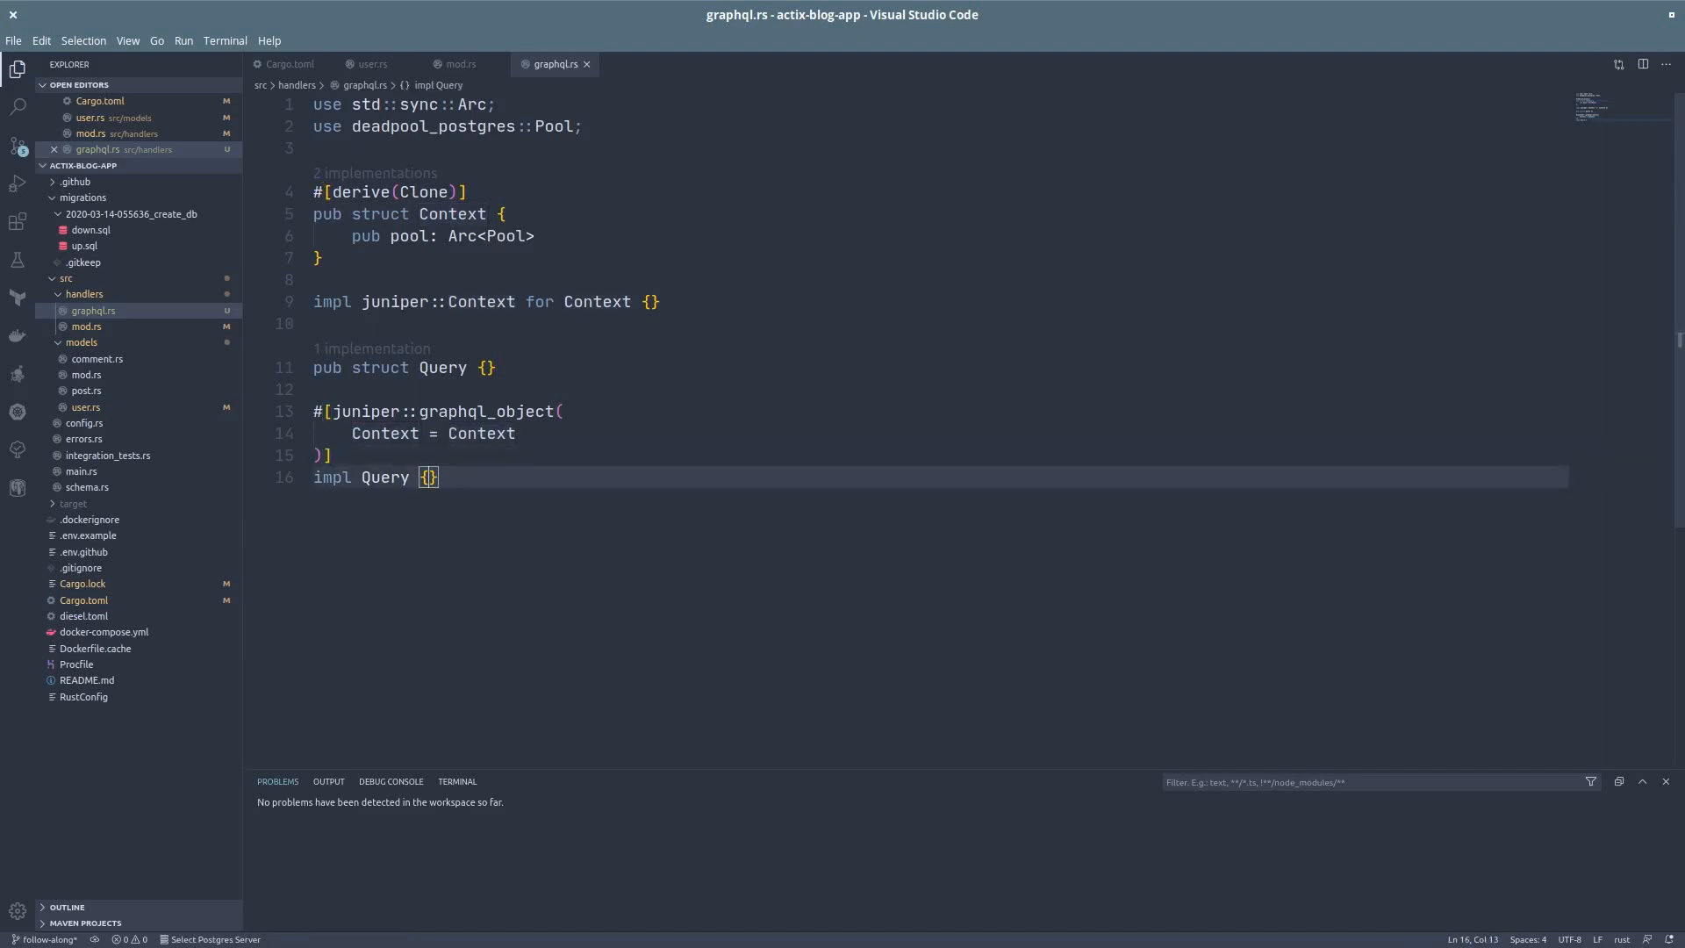
{"action": "key", "text": "Return"}
{"action": "key", "text": "Return"}
{"action": "key", "text": "Return"}
{"action": "key", "text": "Up"}
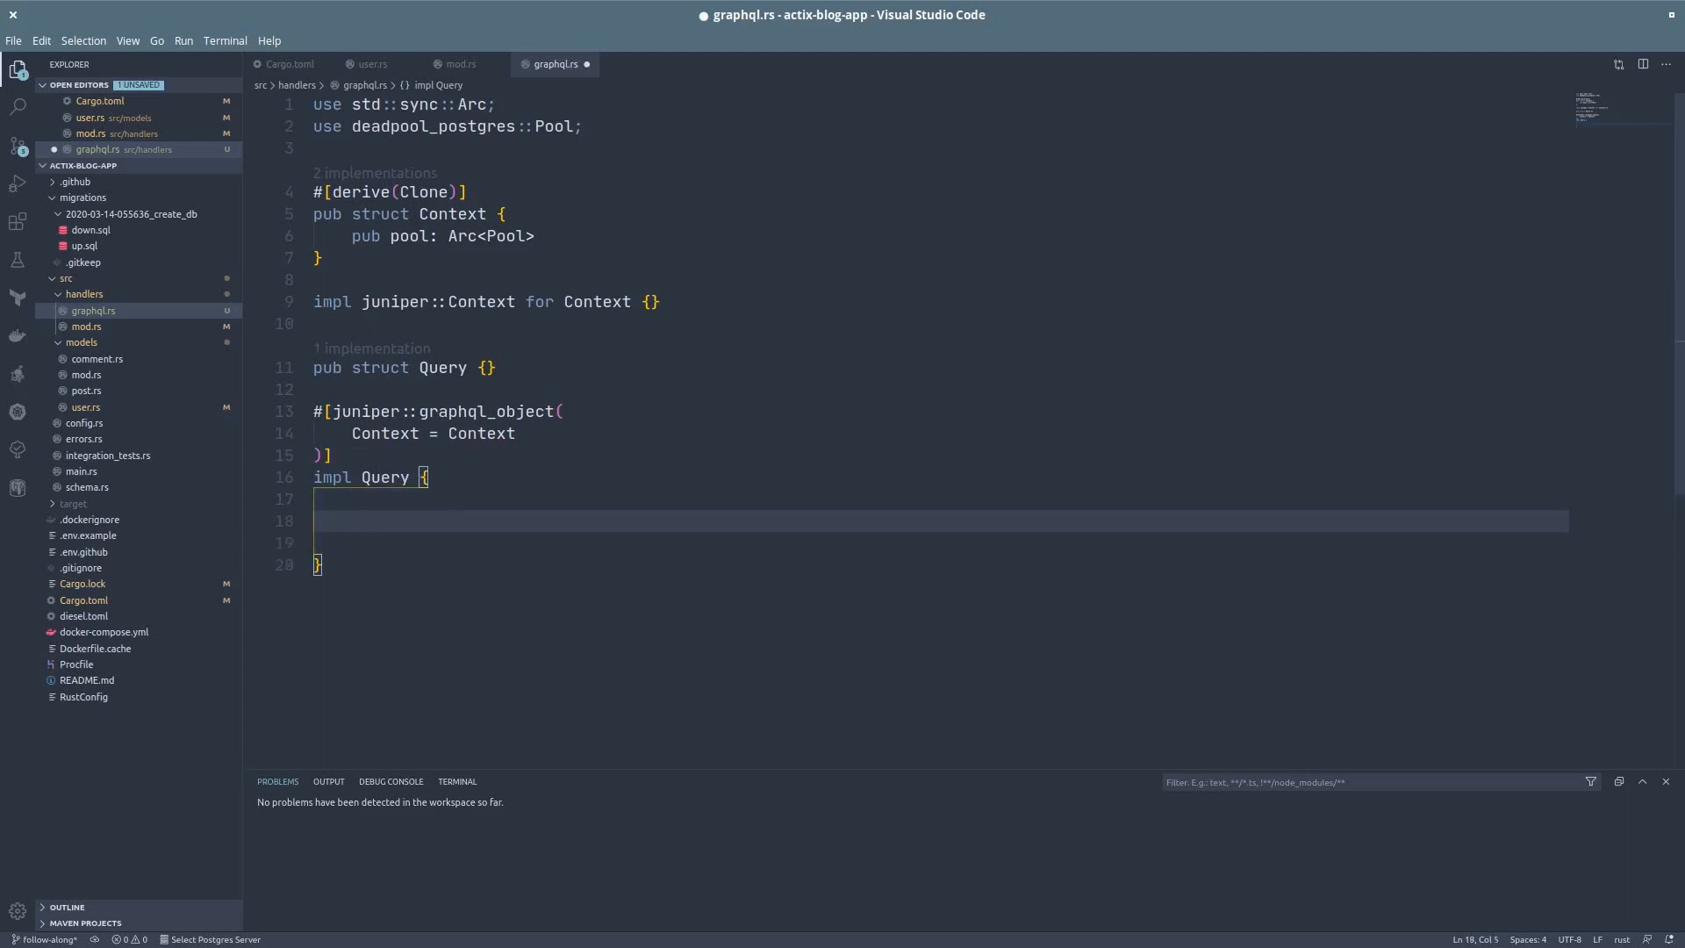
{"action": "type", "text": "pub async fn"}
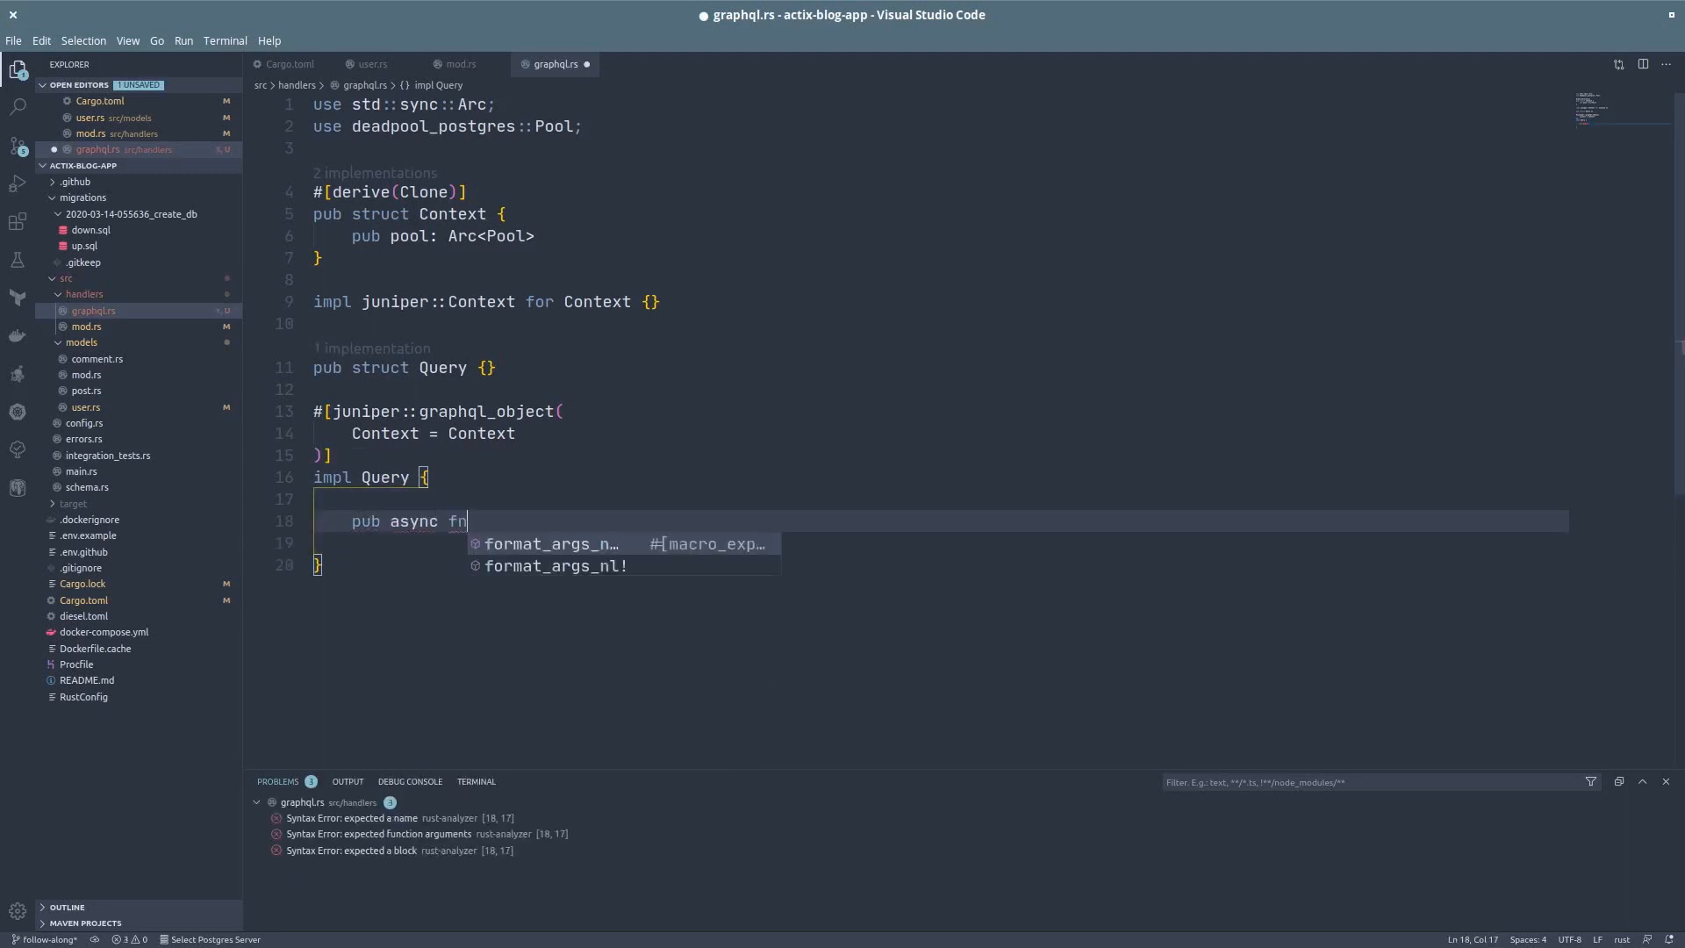
{"action": "type", "text": " apiVersion() {"}
{"action": "key", "text": "Return"}
{"action": "type", "text": "\"1.0\""}
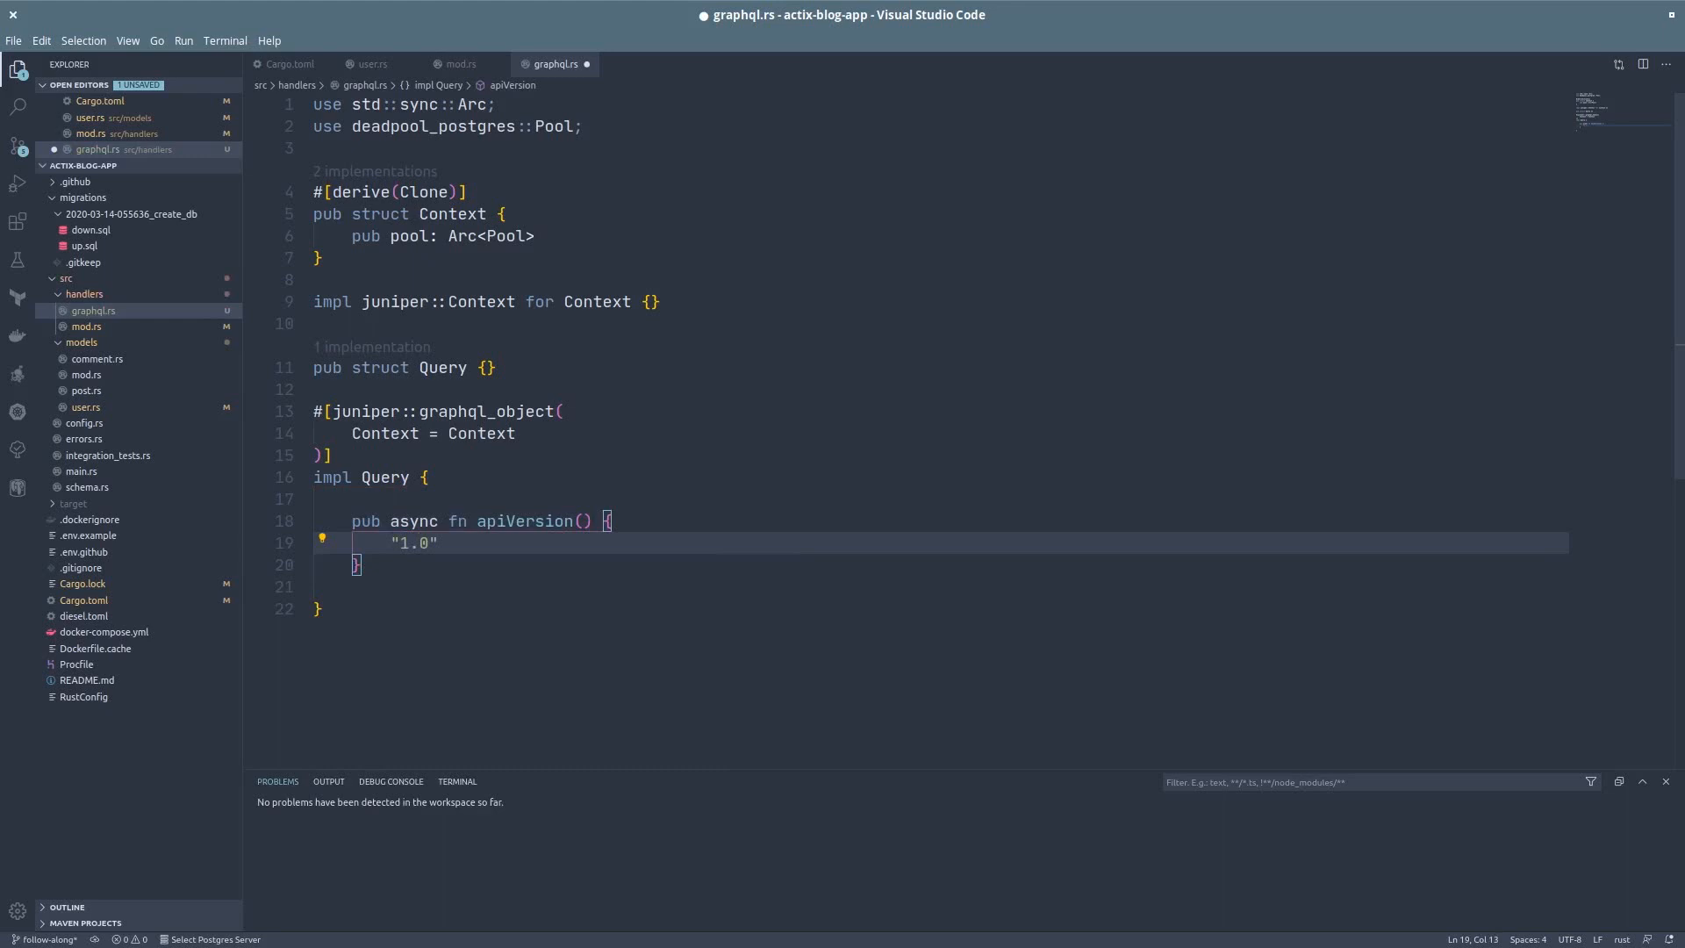
{"action": "key", "text": "ctrl+s"}
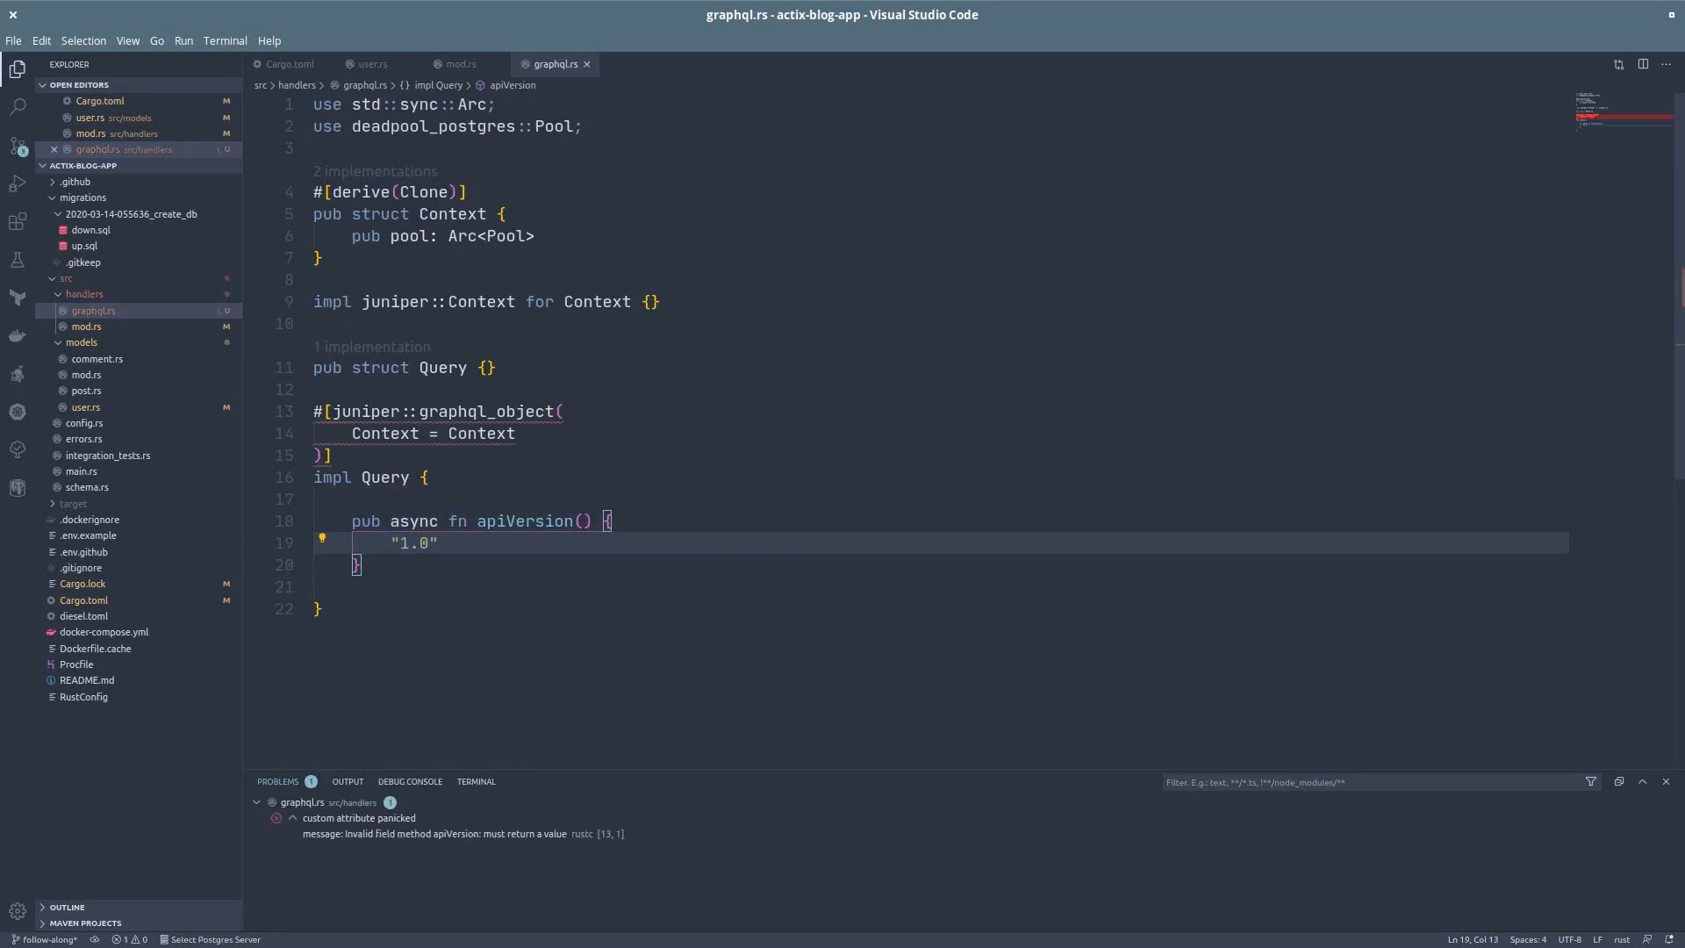
{"action": "left_click", "coordinate": [592, 520]}
{"action": "type", "text": "-> &s "}
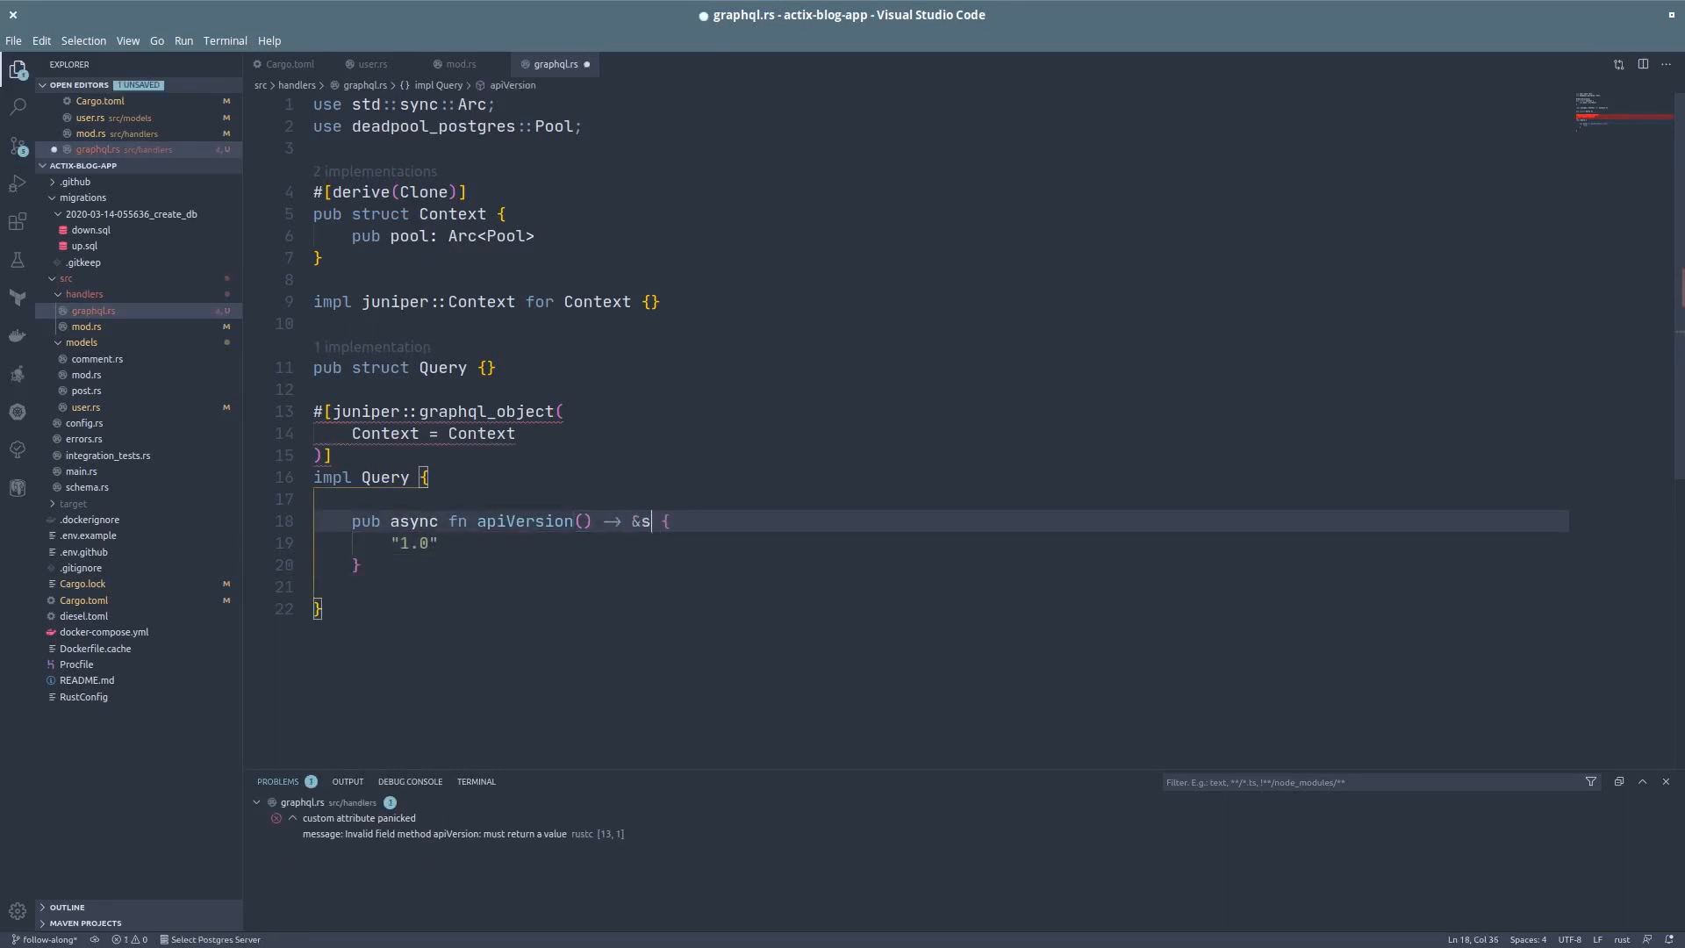
{"action": "type", "text": "tr"}
Add 'use juniper::{RootNode, EmptyMutation};' below the Pool import and save.
{"action": "key", "text": "ctrl+s"}
{"action": "key", "text": "ctrl+End"}
{"action": "key", "text": "Return"}
{"action": "key", "text": "Return"}
{"action": "type", "text": "pub "}
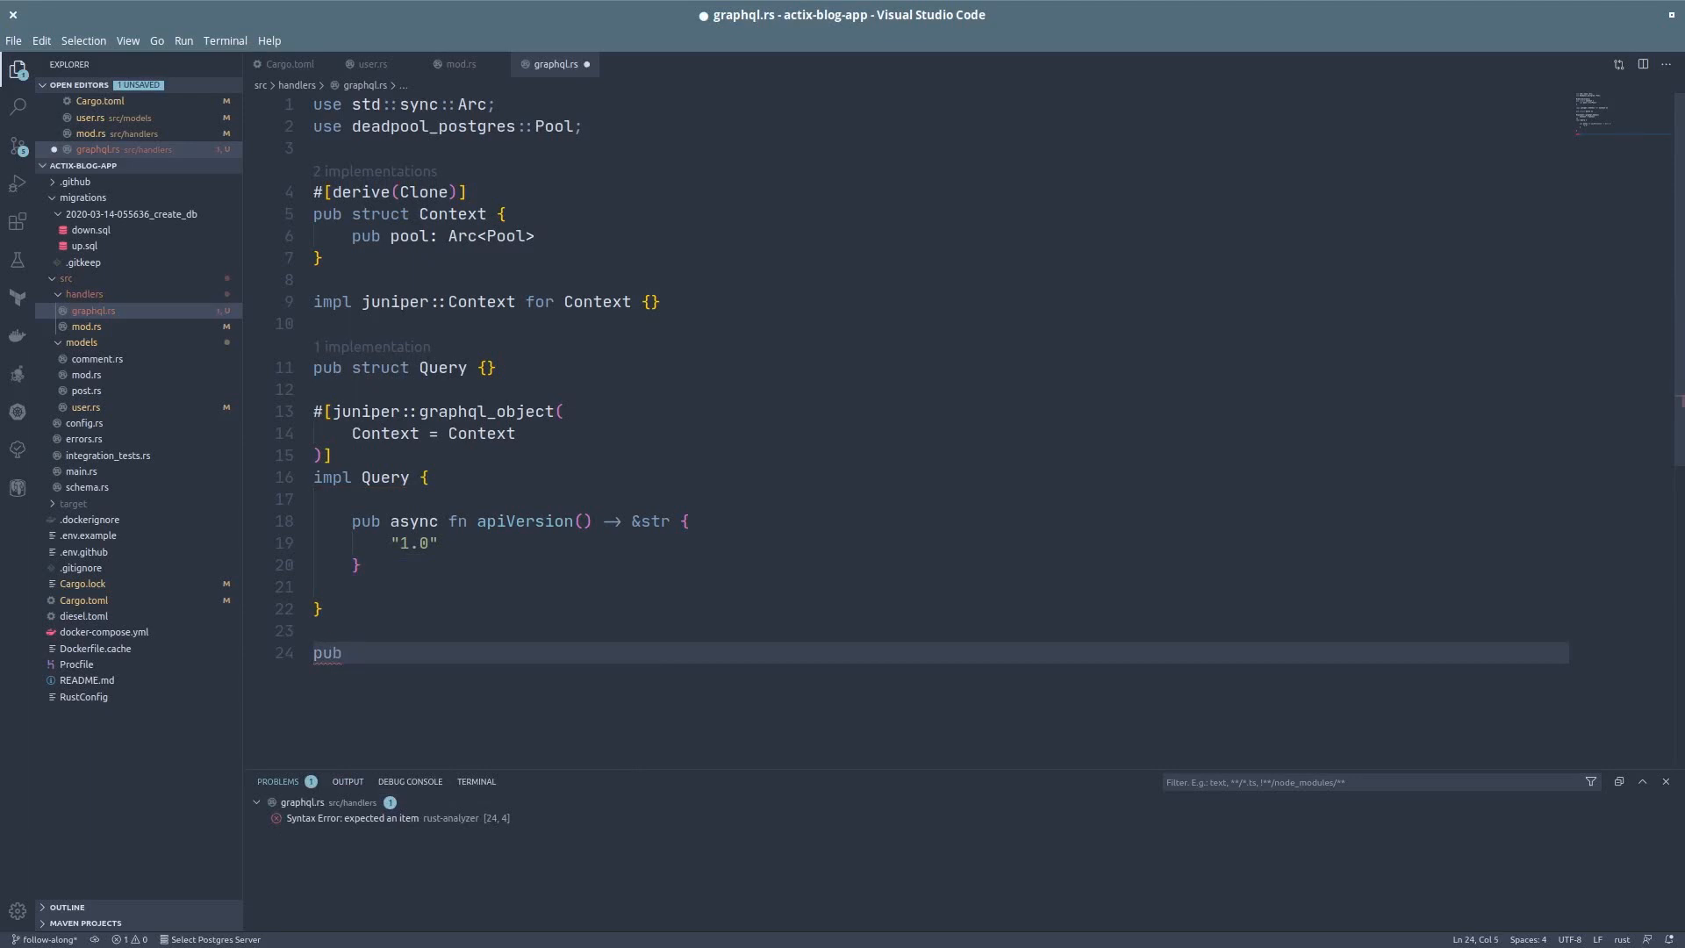
{"action": "type", "text": "type Schema ="}
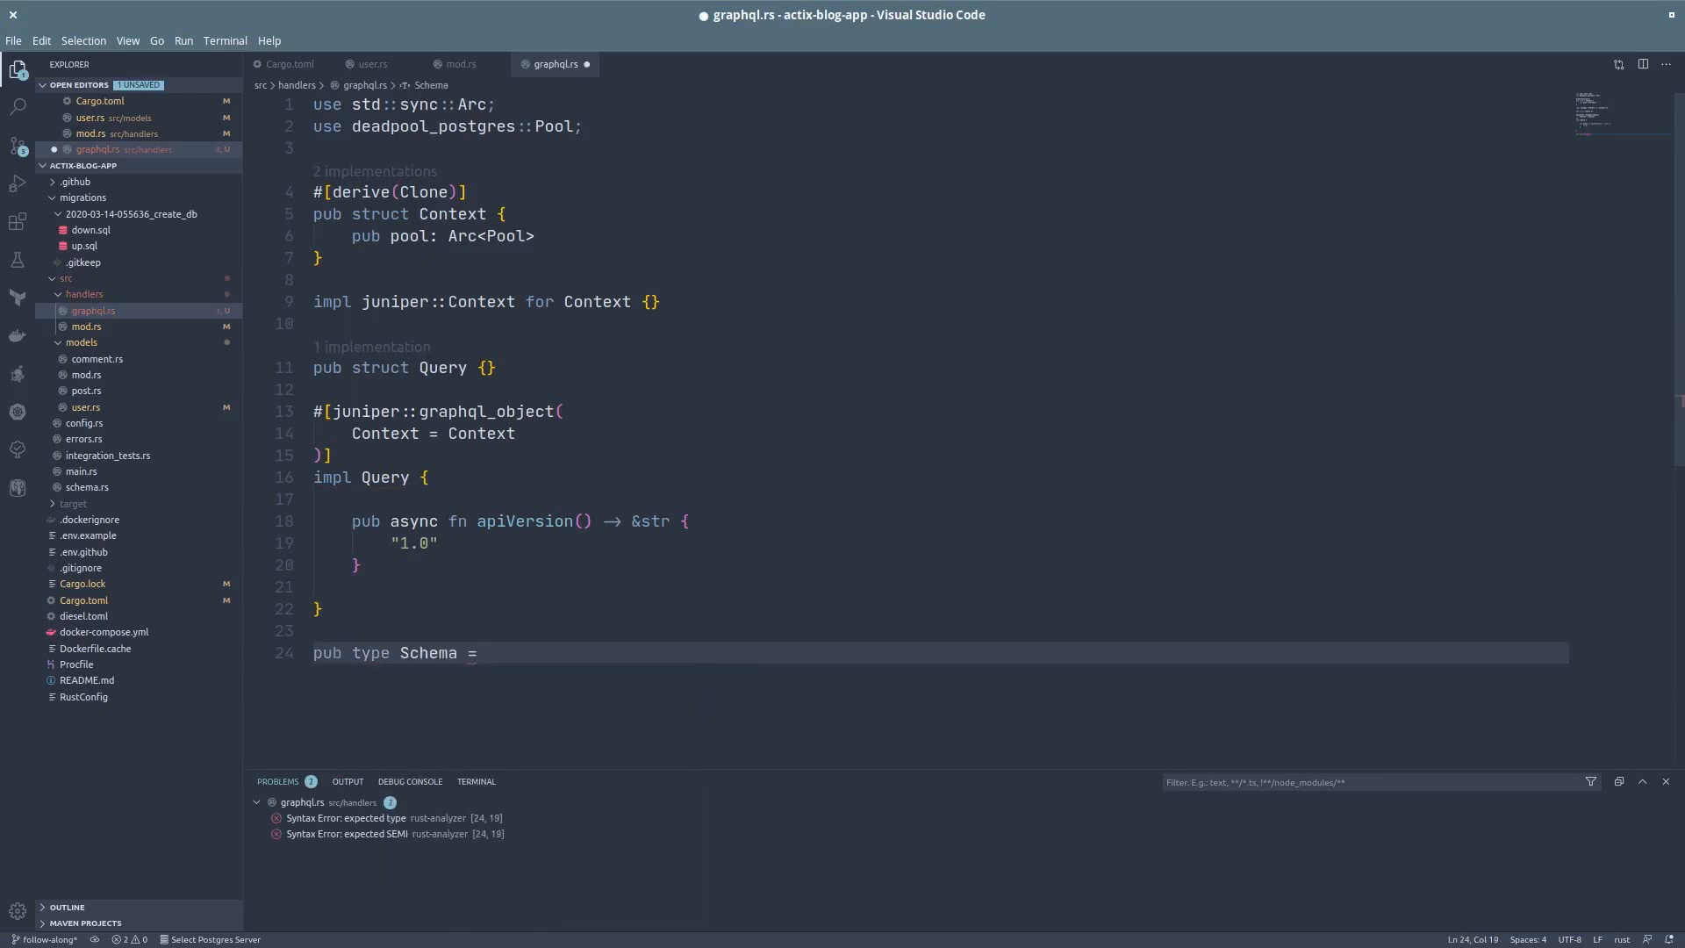
{"action": "left_click", "coordinate": [587, 124]}
{"action": "key", "text": "Return"}
{"action": "type", "text": "use juniper::"}
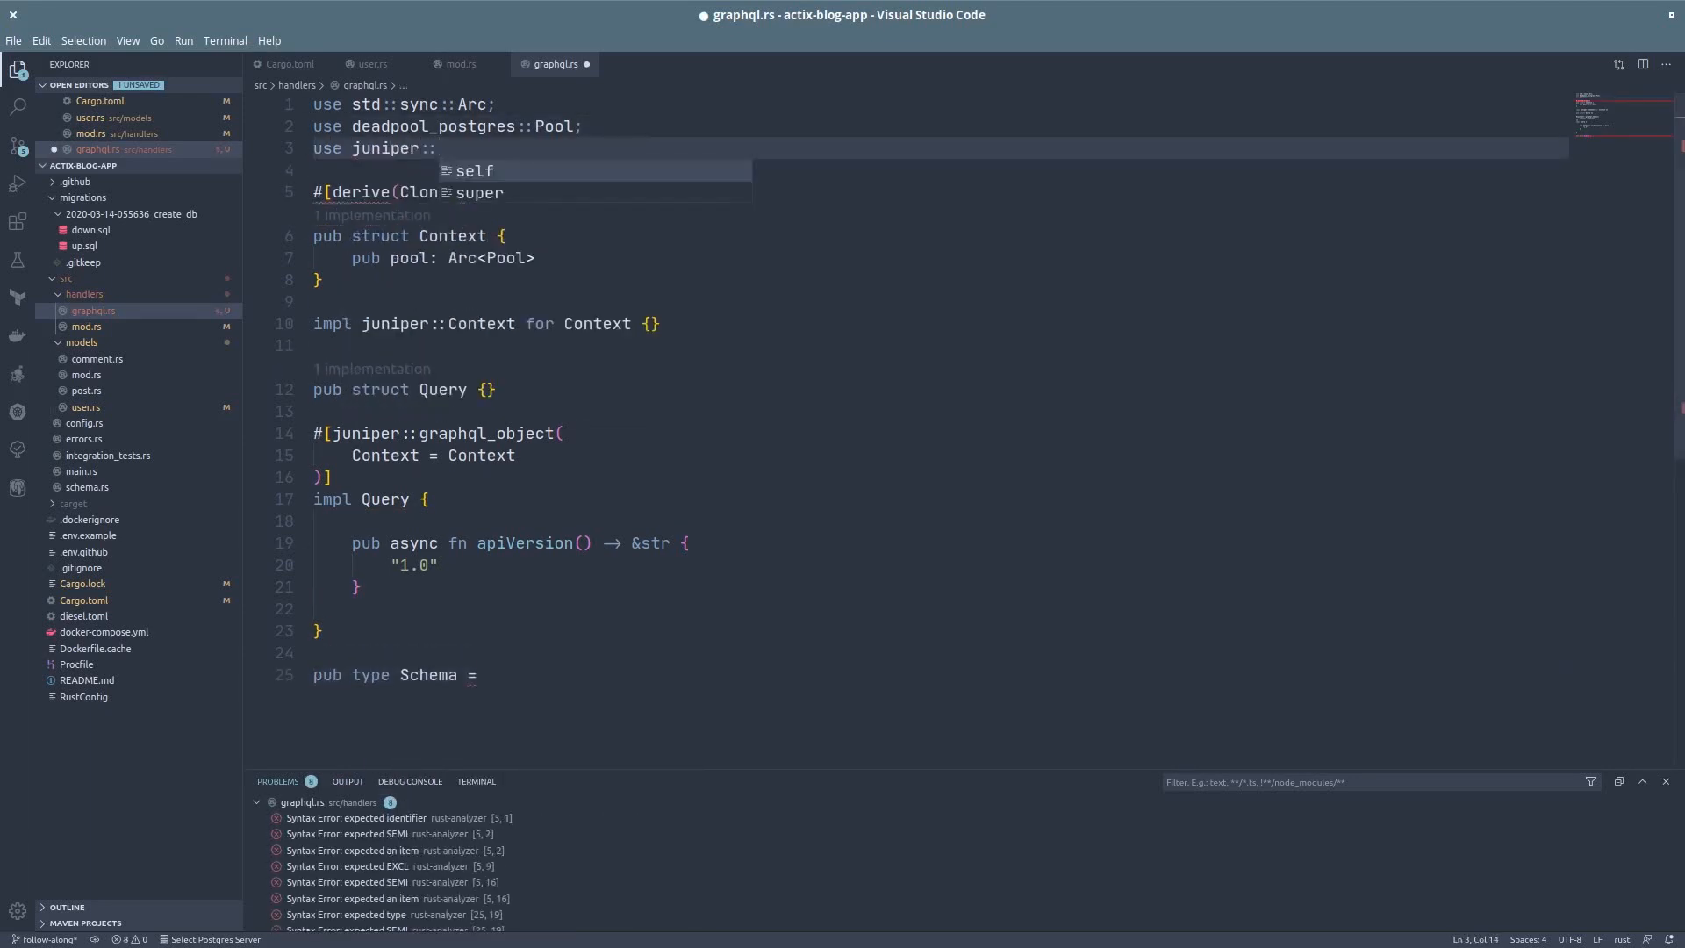
{"action": "type", "text": "{RootNode,"}
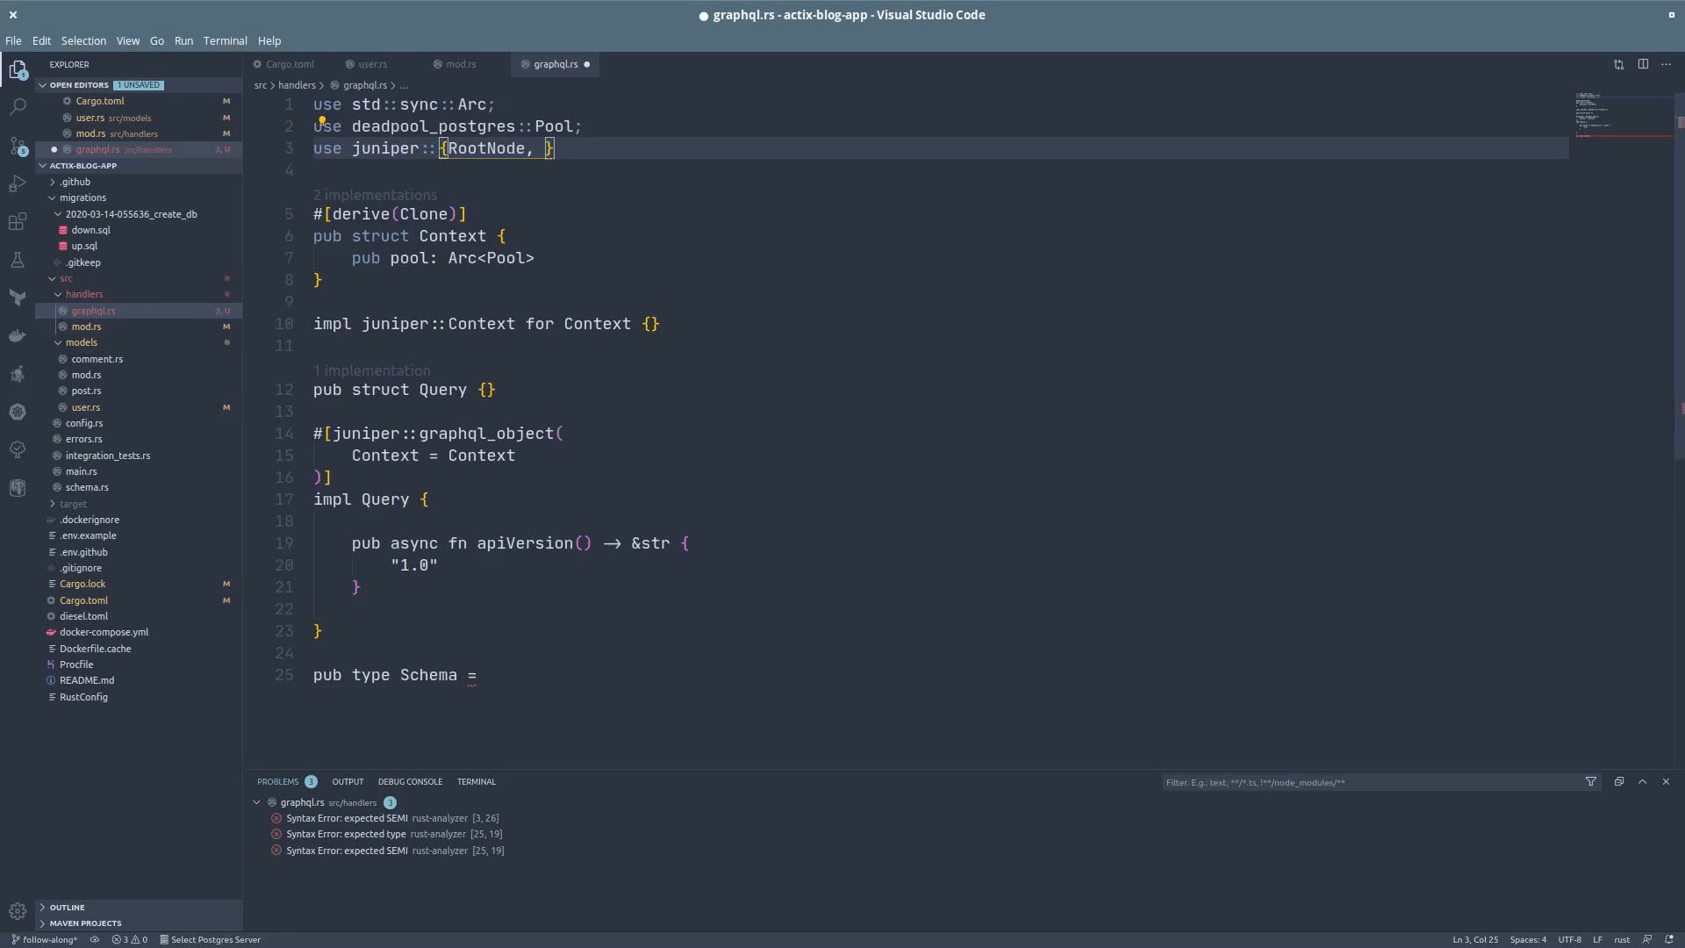
{"action": "type", "text": "EmptyMut"}
{"action": "type", "text": "ation;"}
{"action": "key", "text": "ctrl+s"}
{"action": "scroll", "coordinate": [922, 396], "scroll_direction": "down", "scroll_amount": 5}
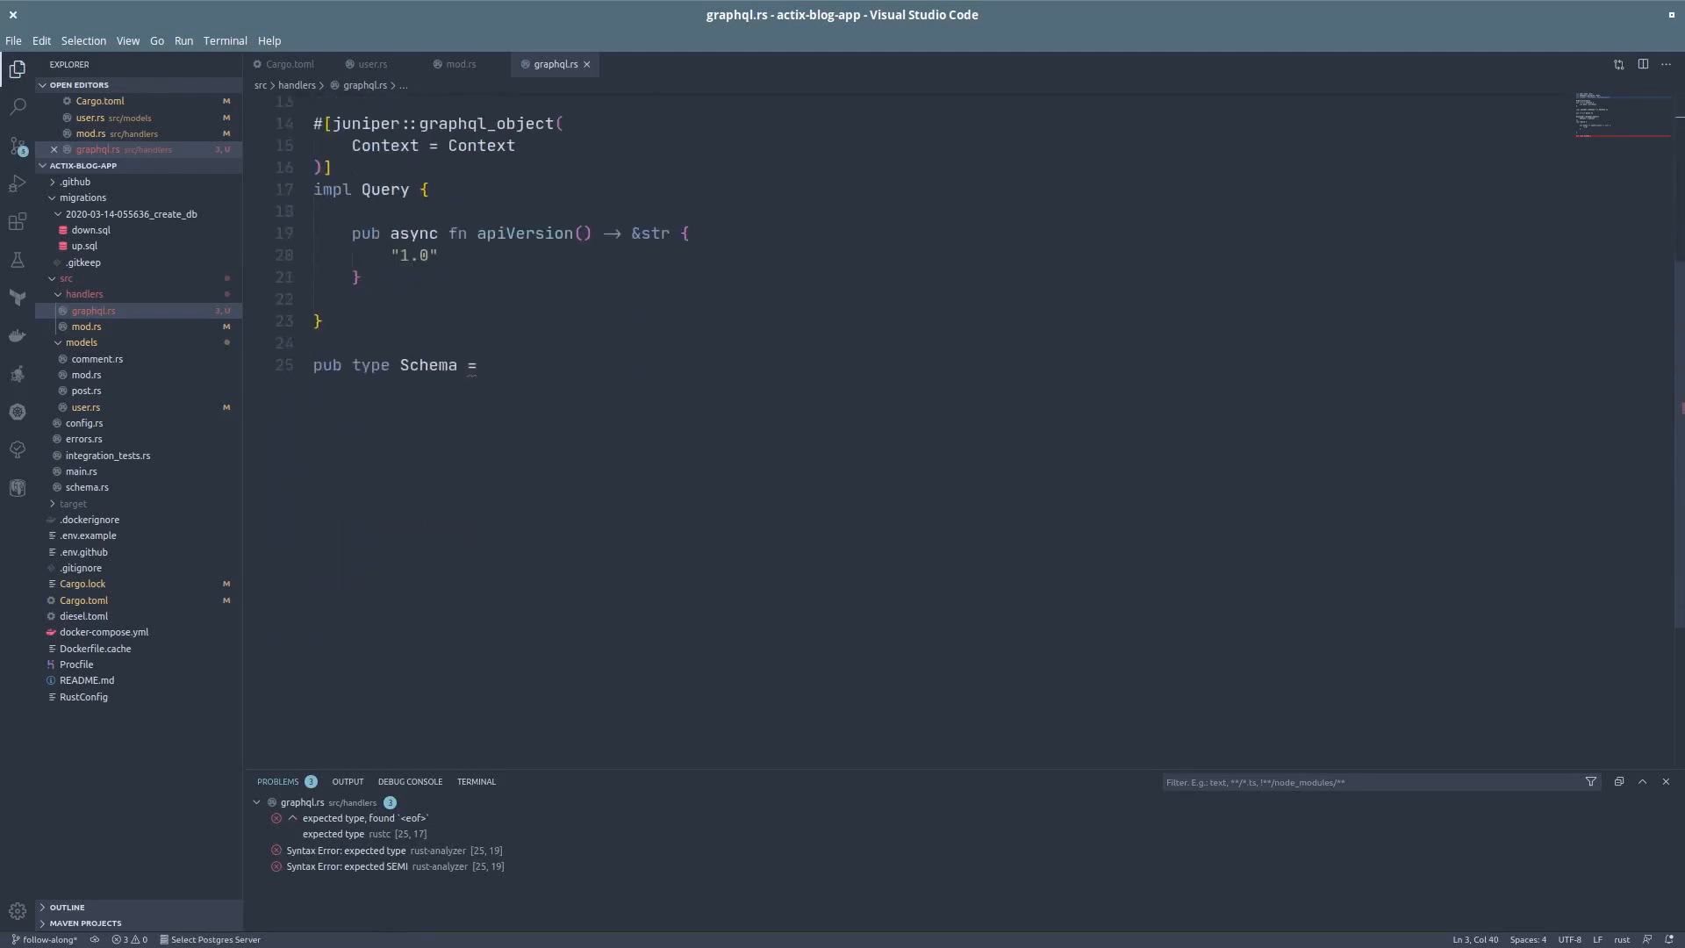
Define pub type Schema = RootNode<'static, Query, EmptyMutation<Context>> and save.
{"action": "key", "text": "ctrl+End"}
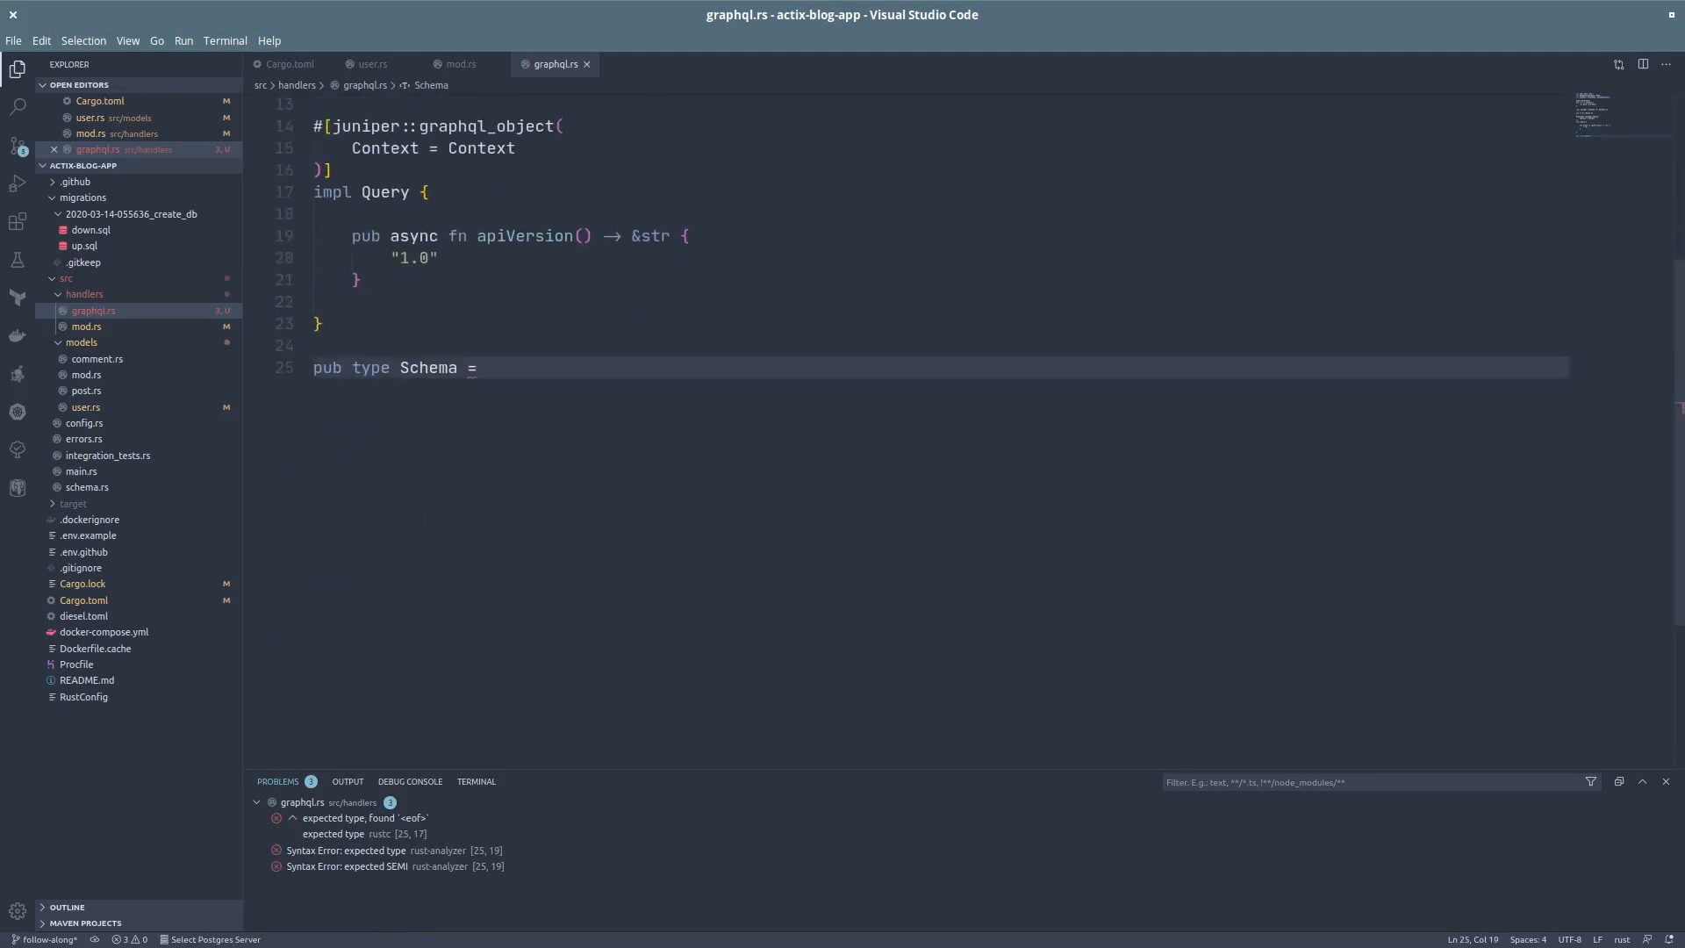
{"action": "type", "text": "R"}
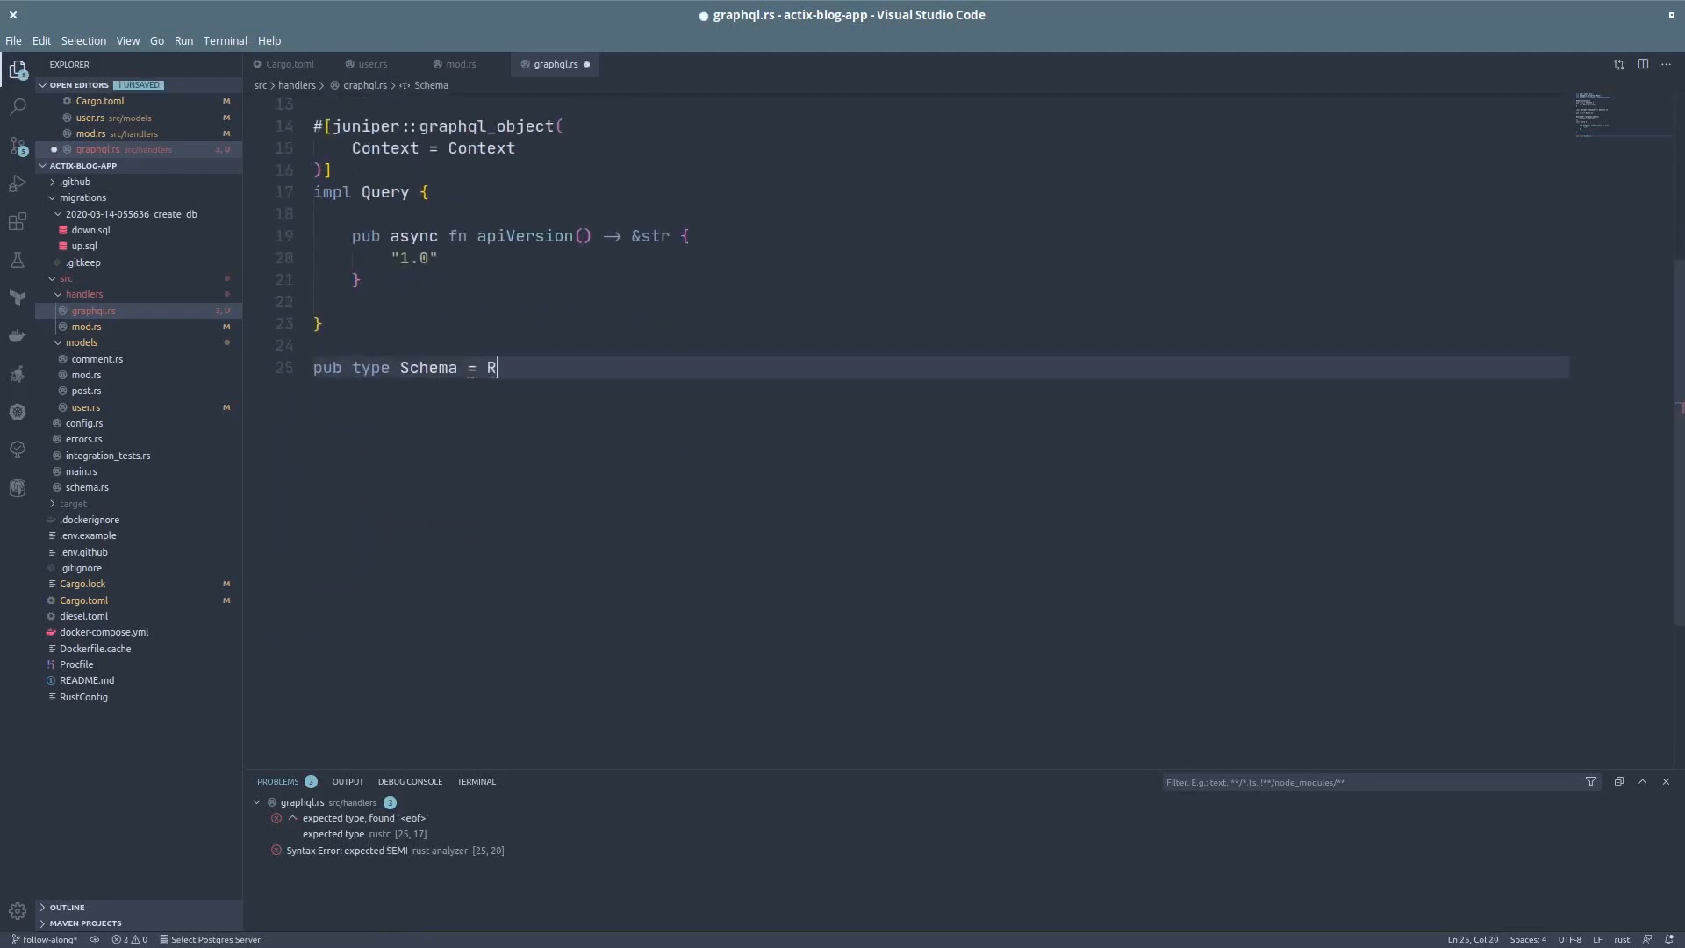
{"action": "type", "text": "ootNode<>'"}
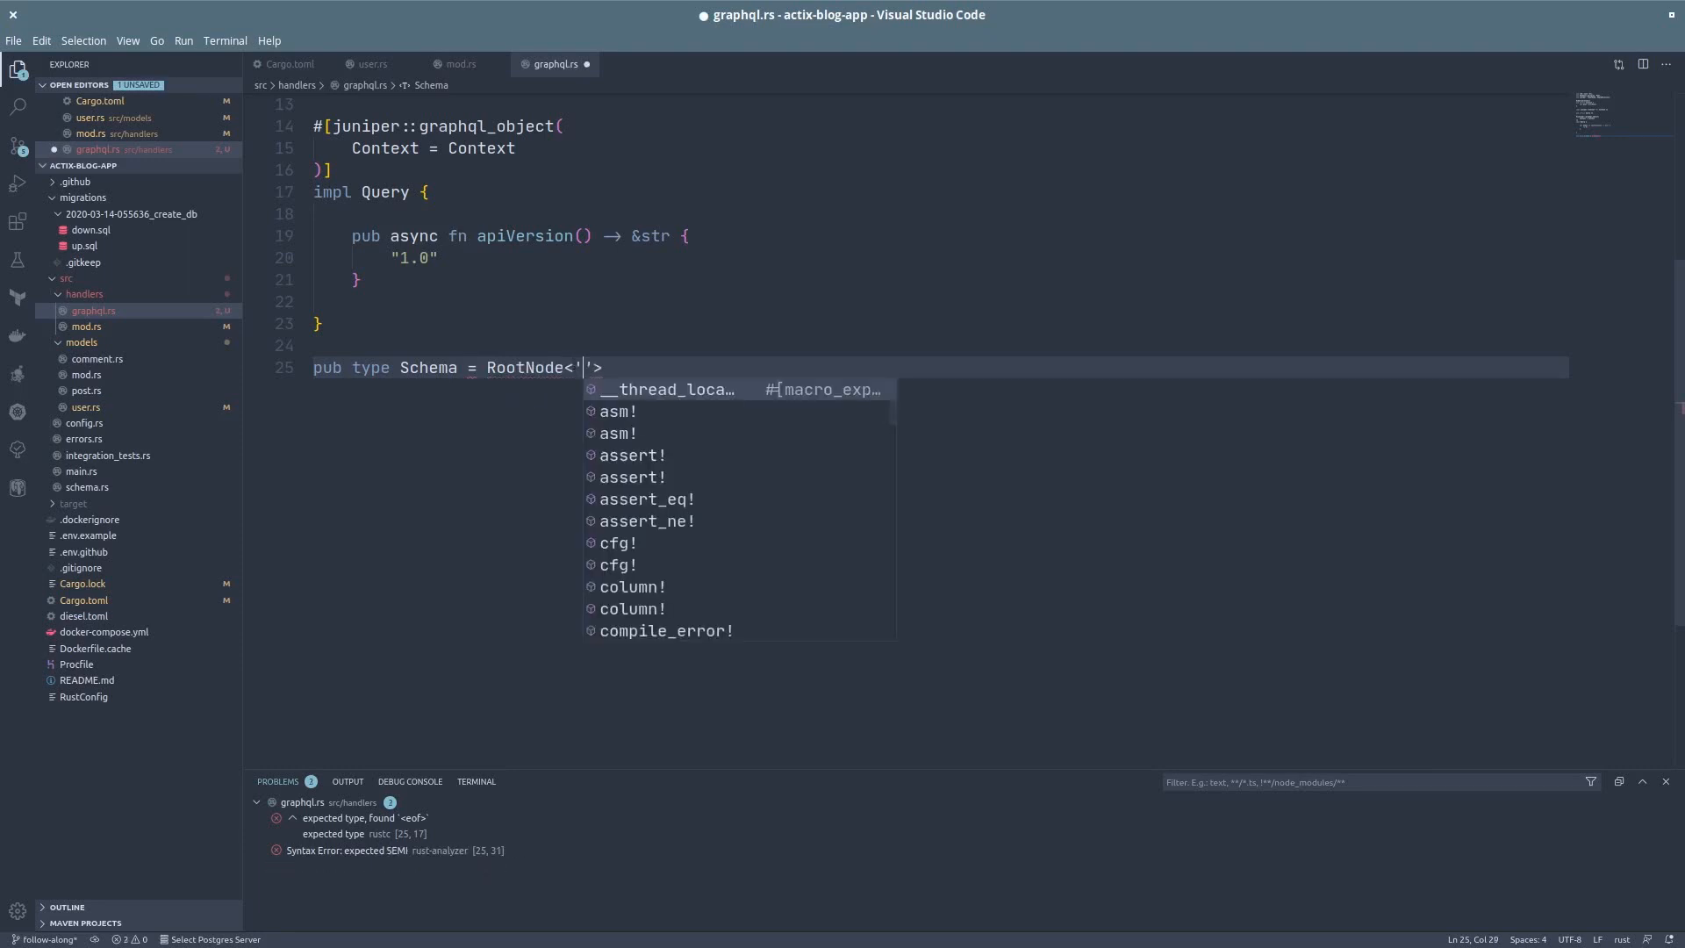
{"action": "type", "text": "static, "}
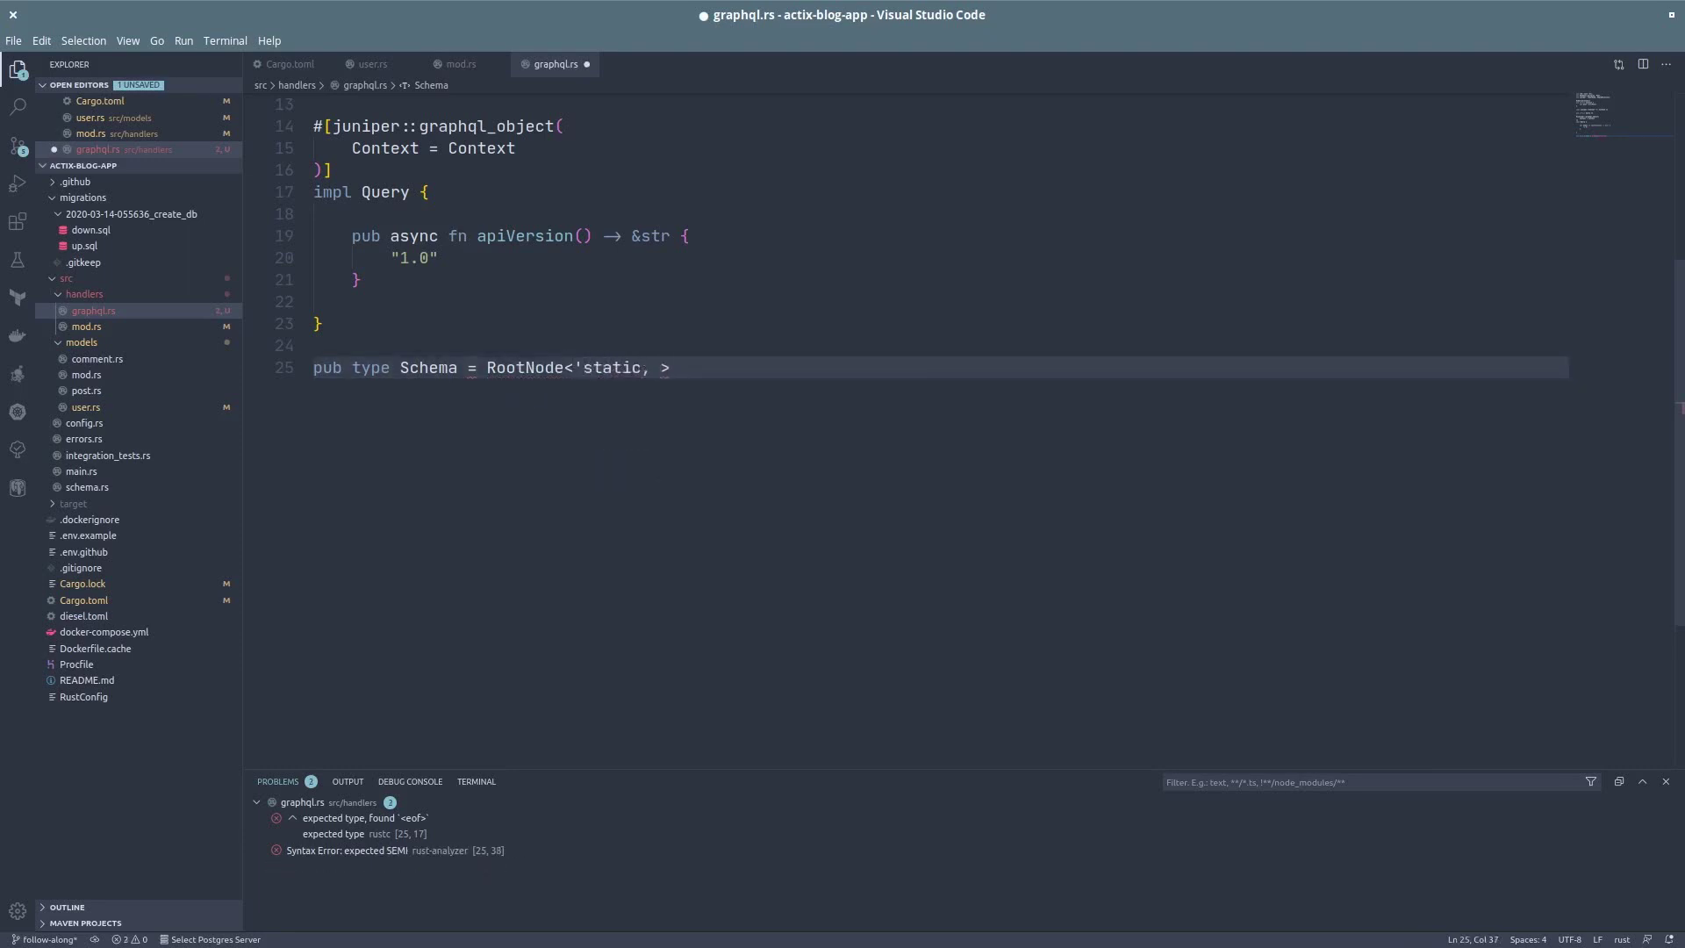
{"action": "type", "text": "Query, E"}
{"action": "key", "text": "Tab"}
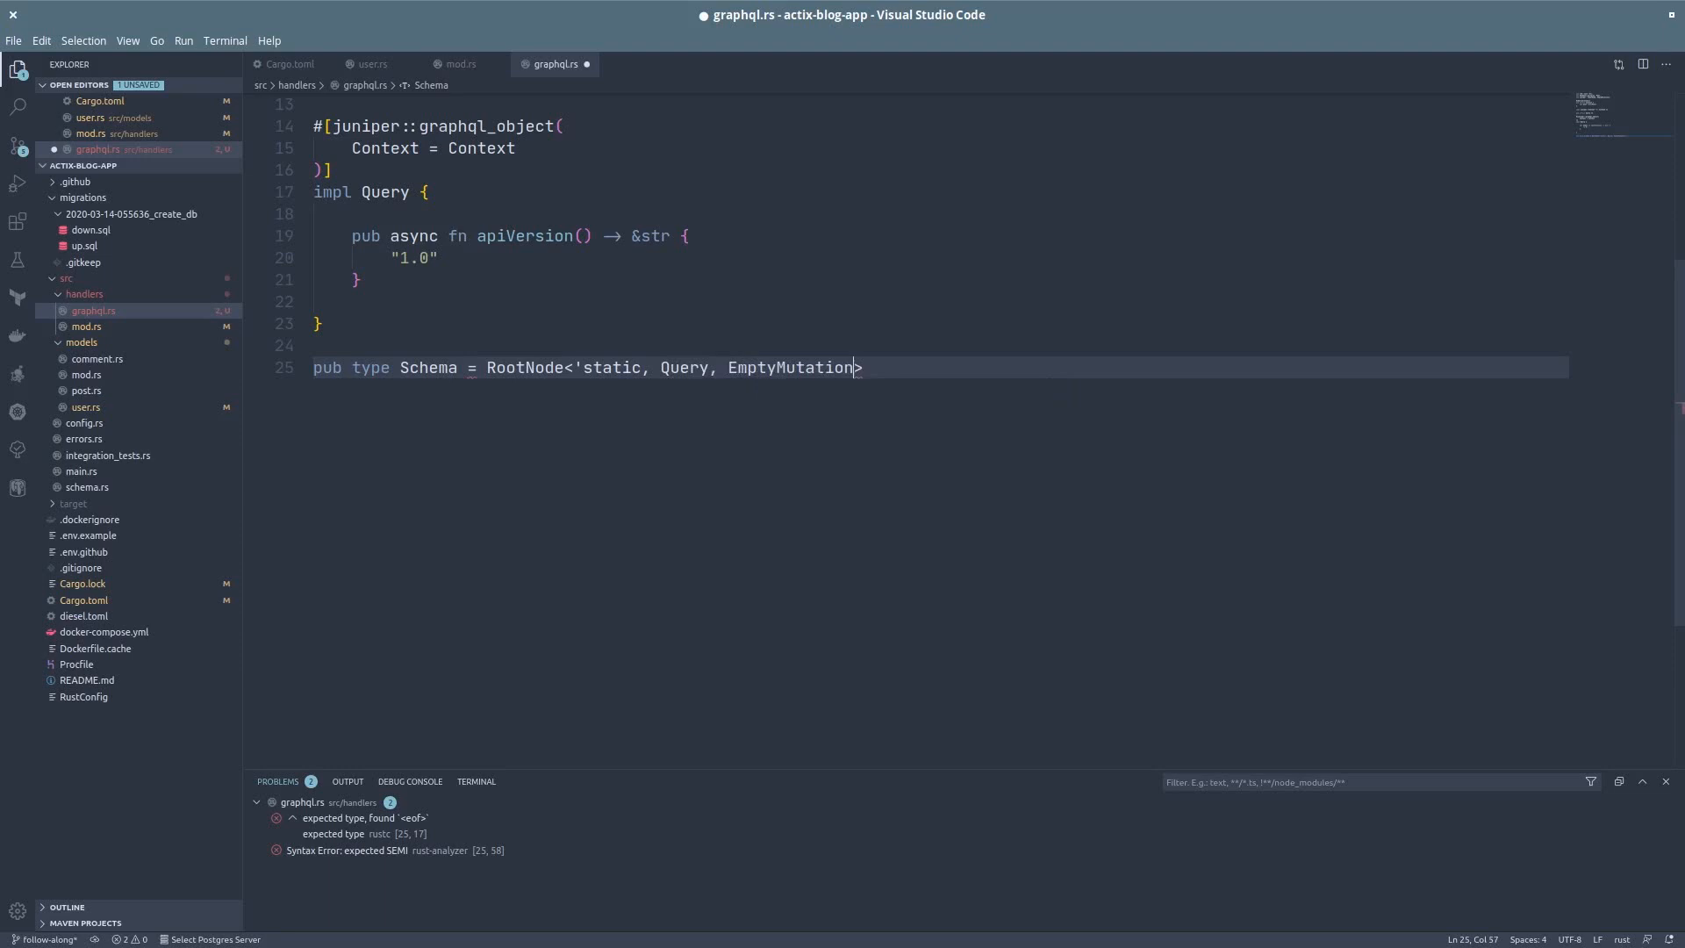
{"action": "type", "text": "Con"}
{"action": "key", "text": "Tab"}
{"action": "type", "text": ";"}
{"action": "key", "text": "ctrl+s"}
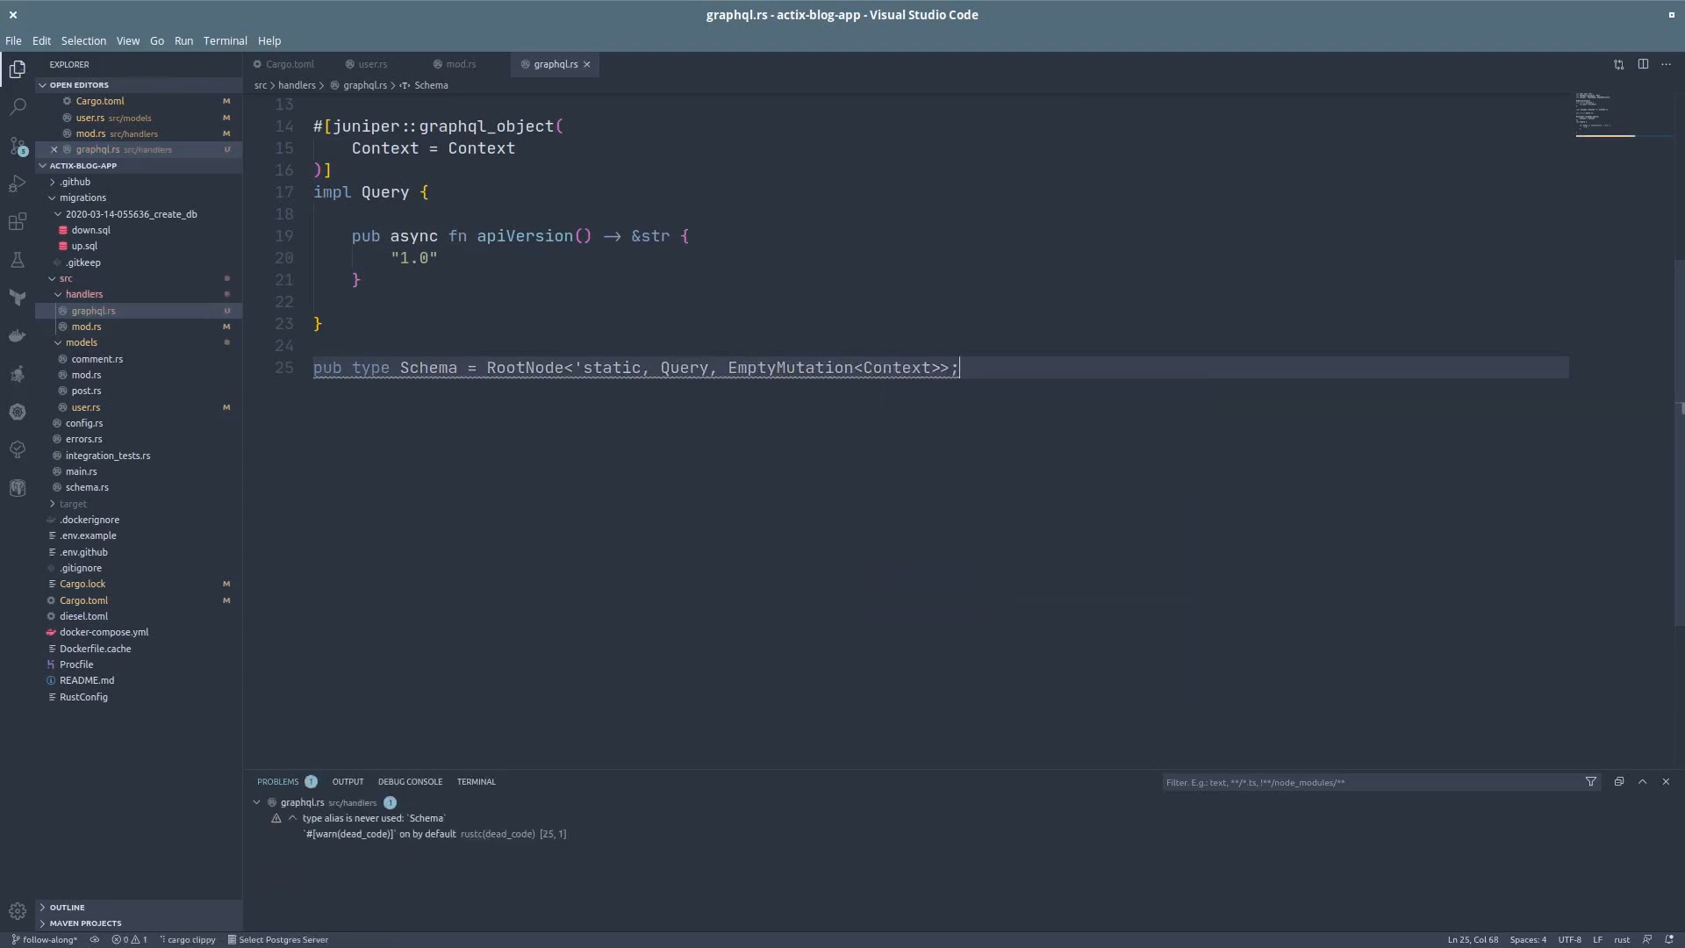
Write pub fn create_schema() -> Schema returning Schema::new(Query{}, EmptyMutation::<Context>::new()) and save.
{"action": "key", "text": "Return"}
{"action": "key", "text": "Return"}
{"action": "type", "text": "pub fn "}
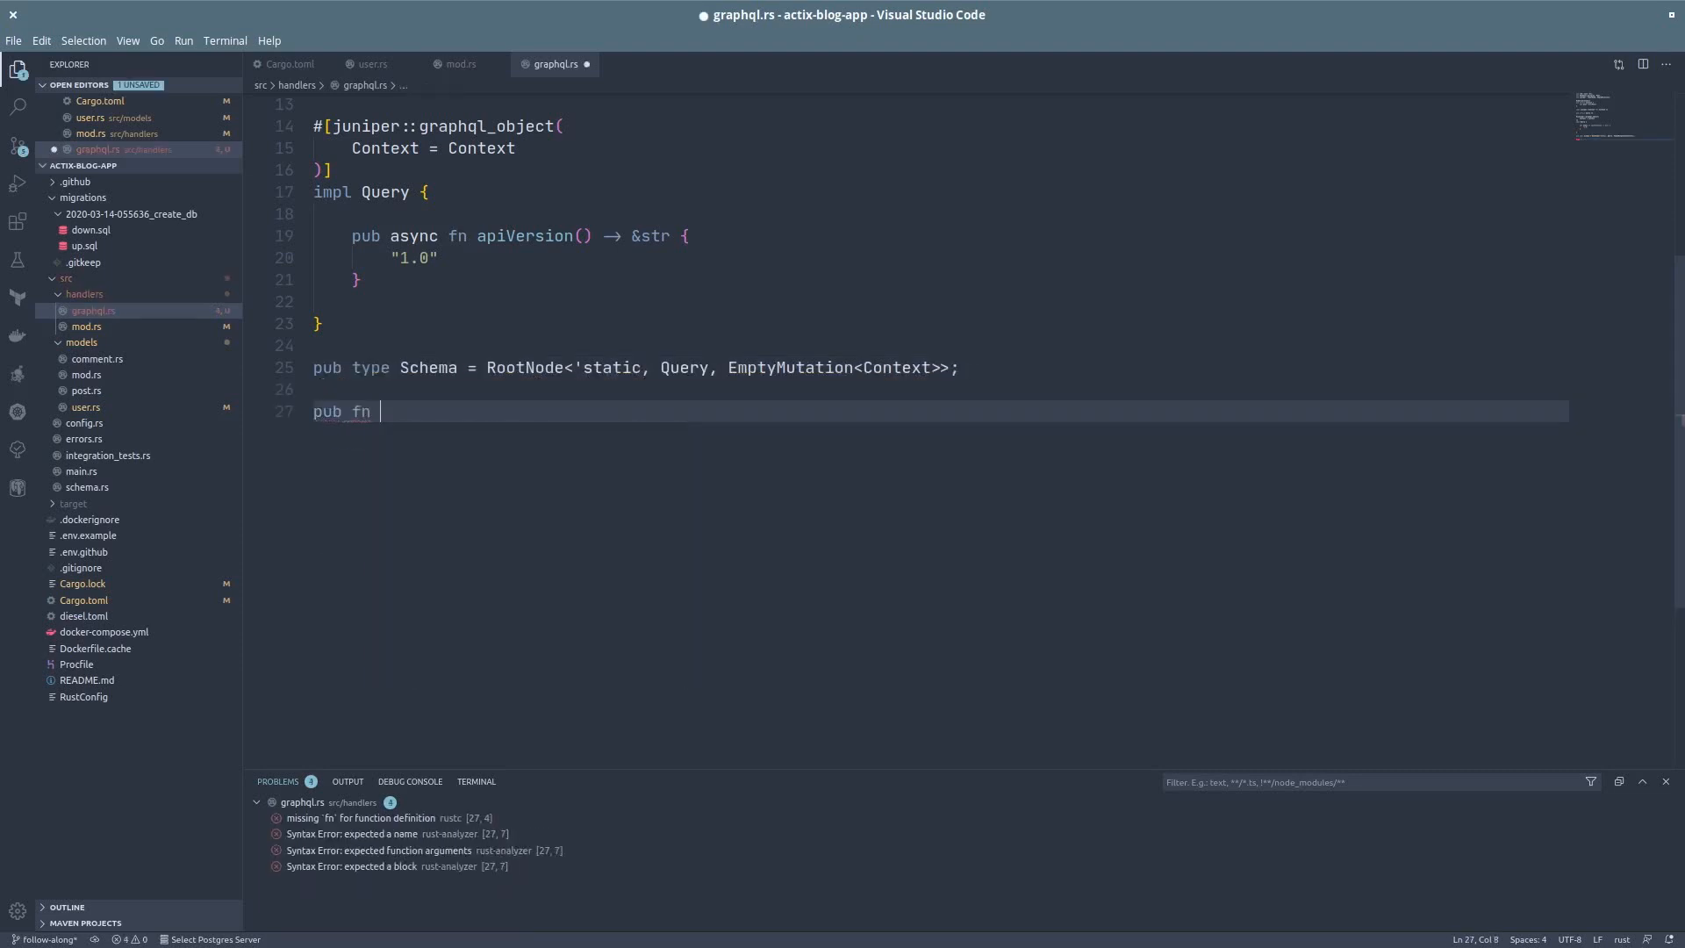
{"action": "type", "text": "create_schema() -> Schema {"}
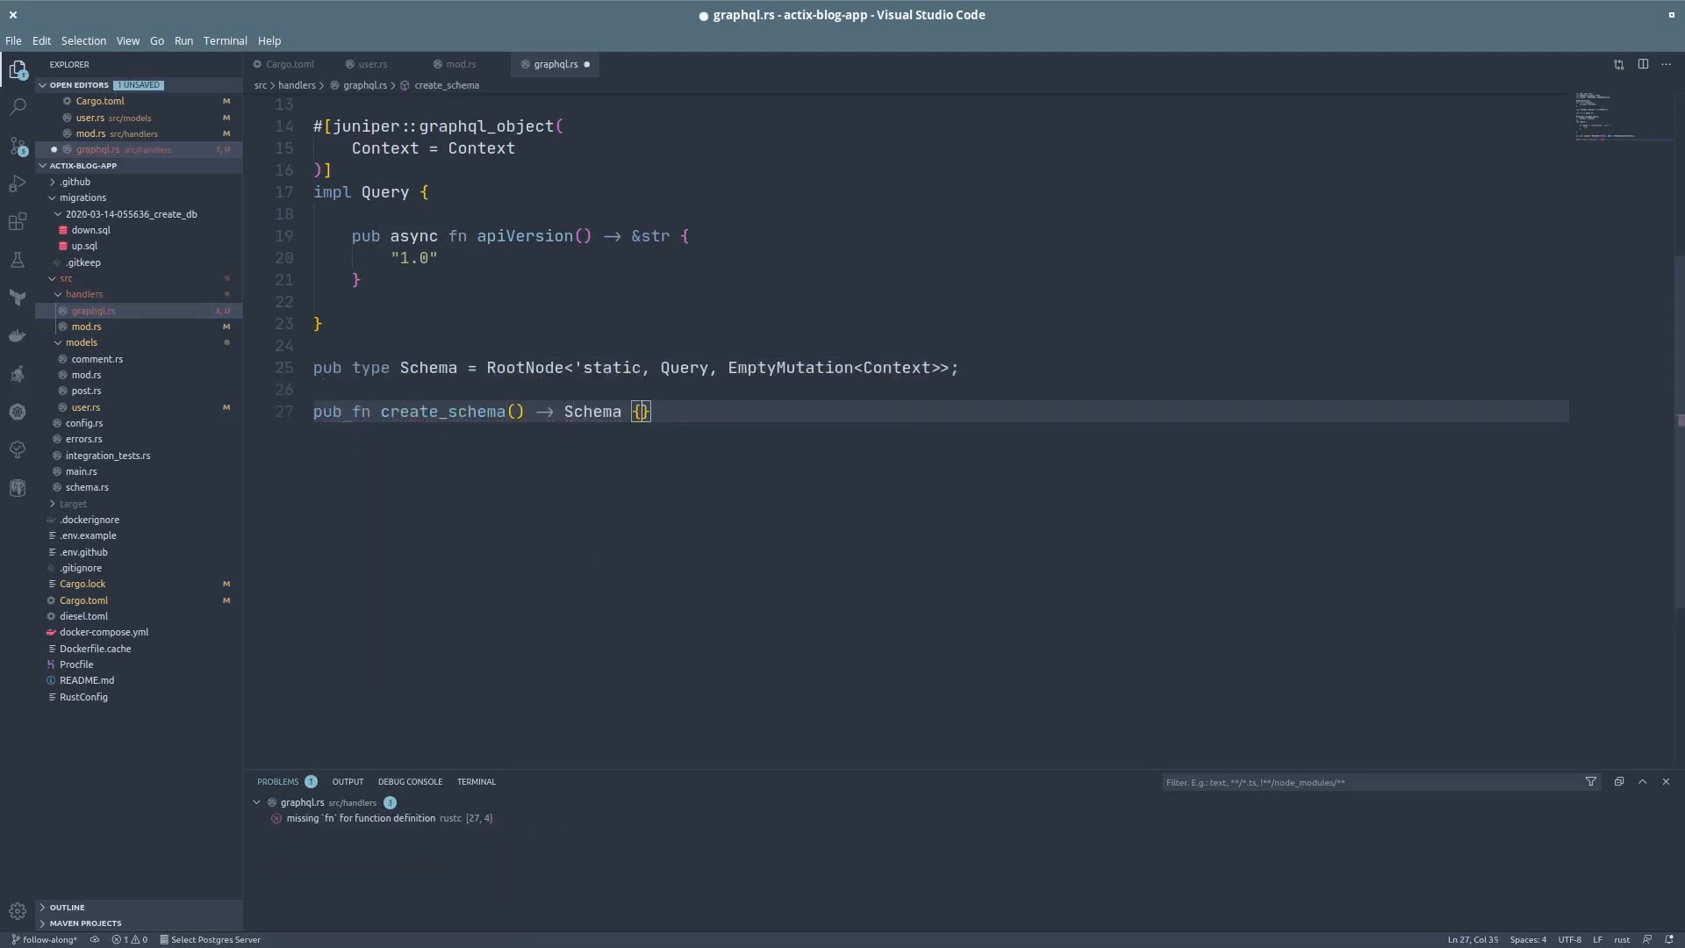
{"action": "key", "text": "Return"}
{"action": "type", "text": "chema::new"}
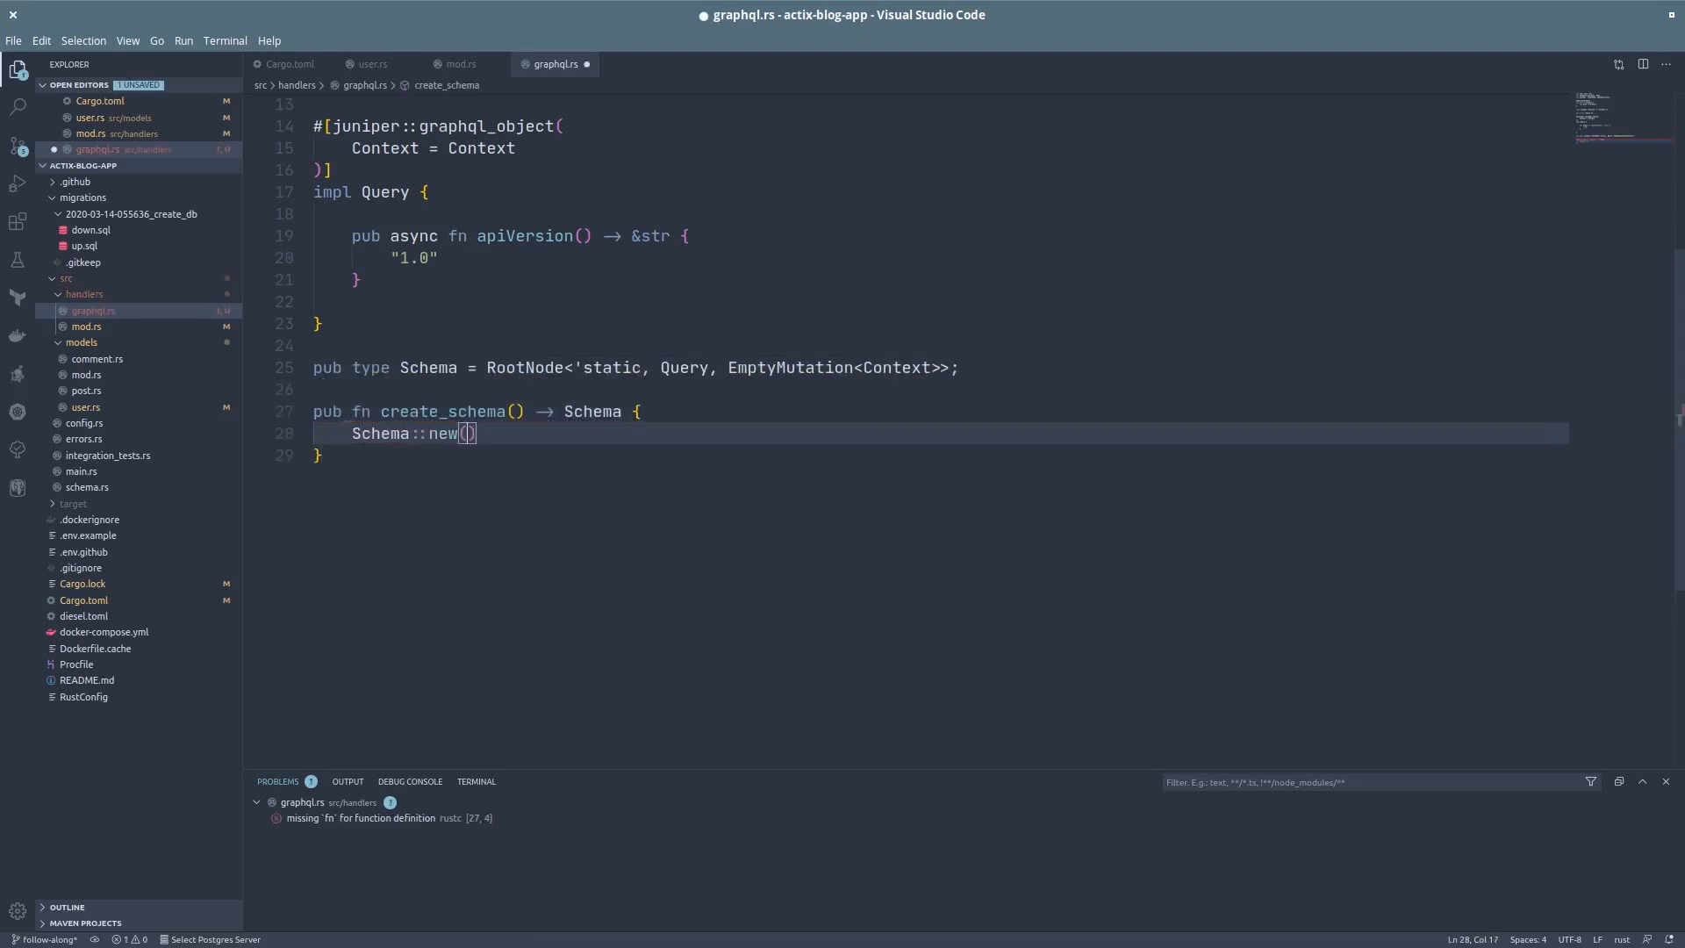
{"action": "type", "text": "(Q"}
{"action": "key", "text": "Tab"}
{"action": "type", "text": "{}"}
{"action": "type", "text": ", Emp"}
{"action": "key", "text": "Tab"}
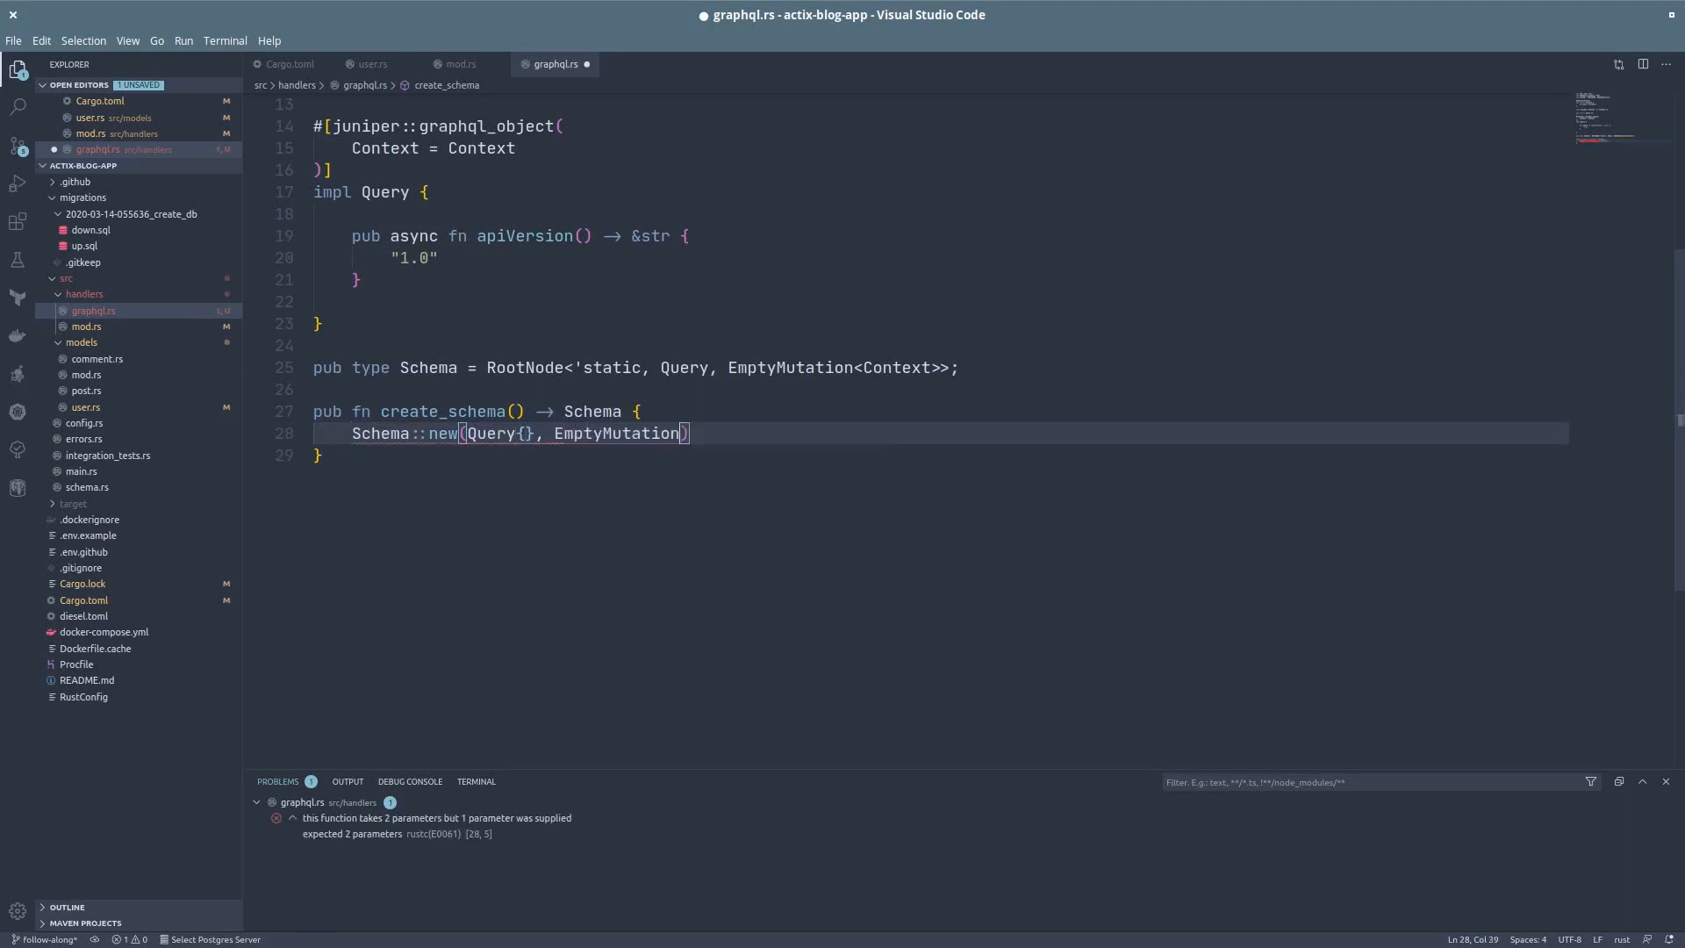
{"action": "type", "text": "::<Context>"}
{"action": "type", "text": "::new()"}
{"action": "key", "text": "ctrl+s"}
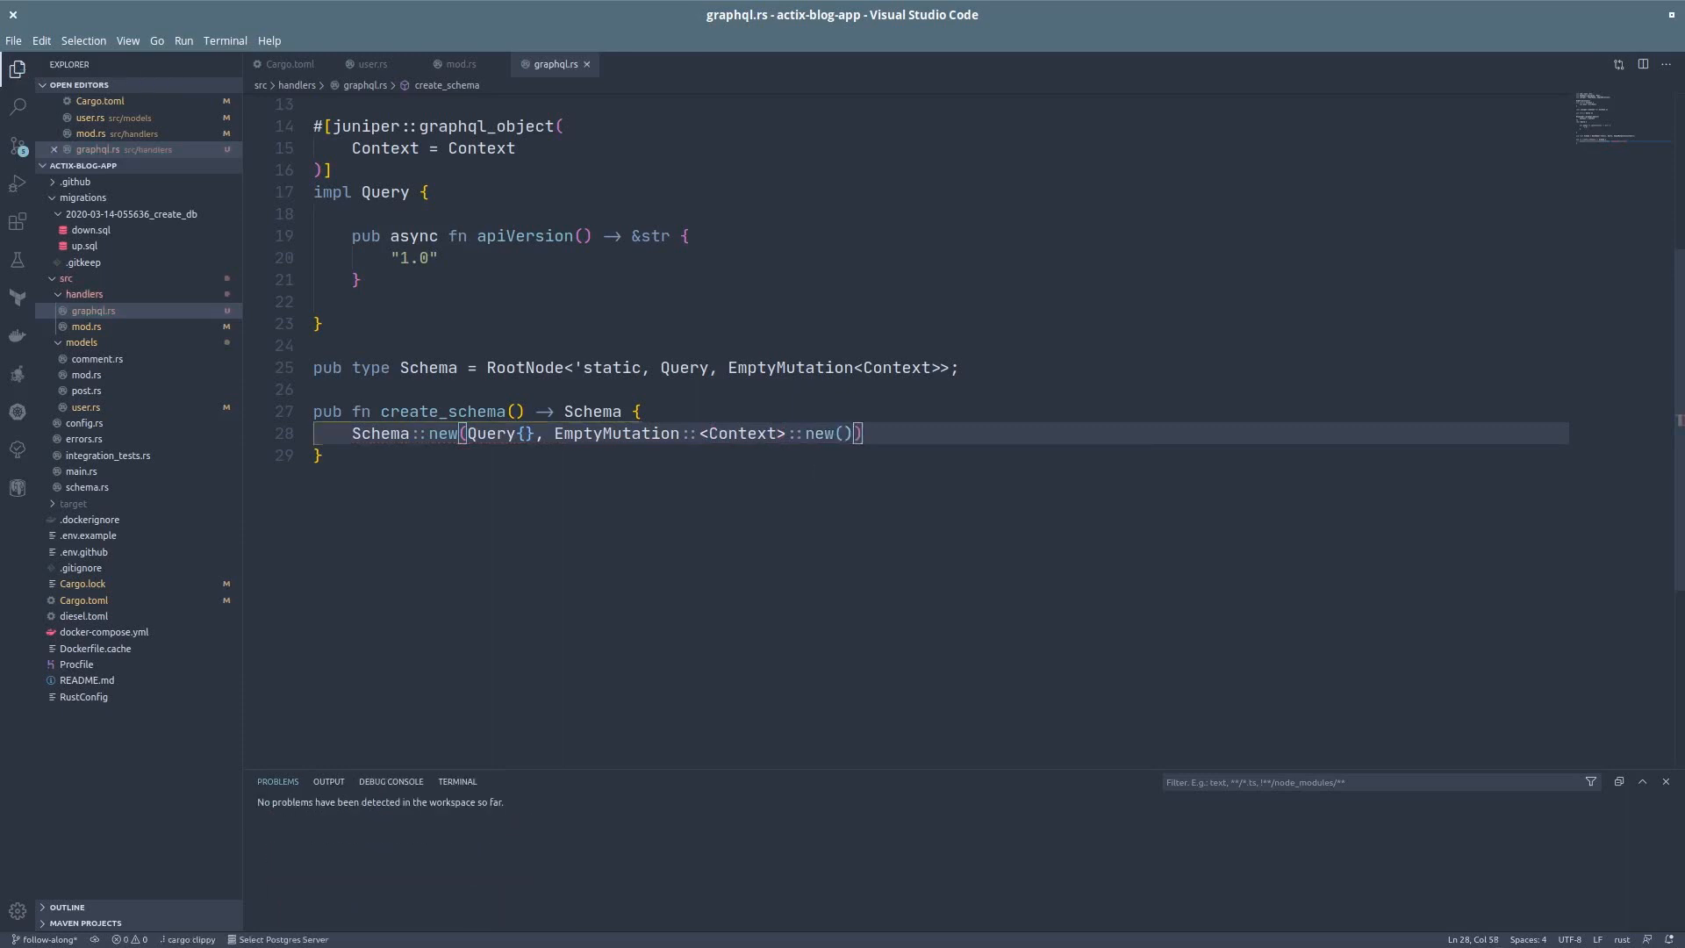
{"action": "key", "text": "Down"}
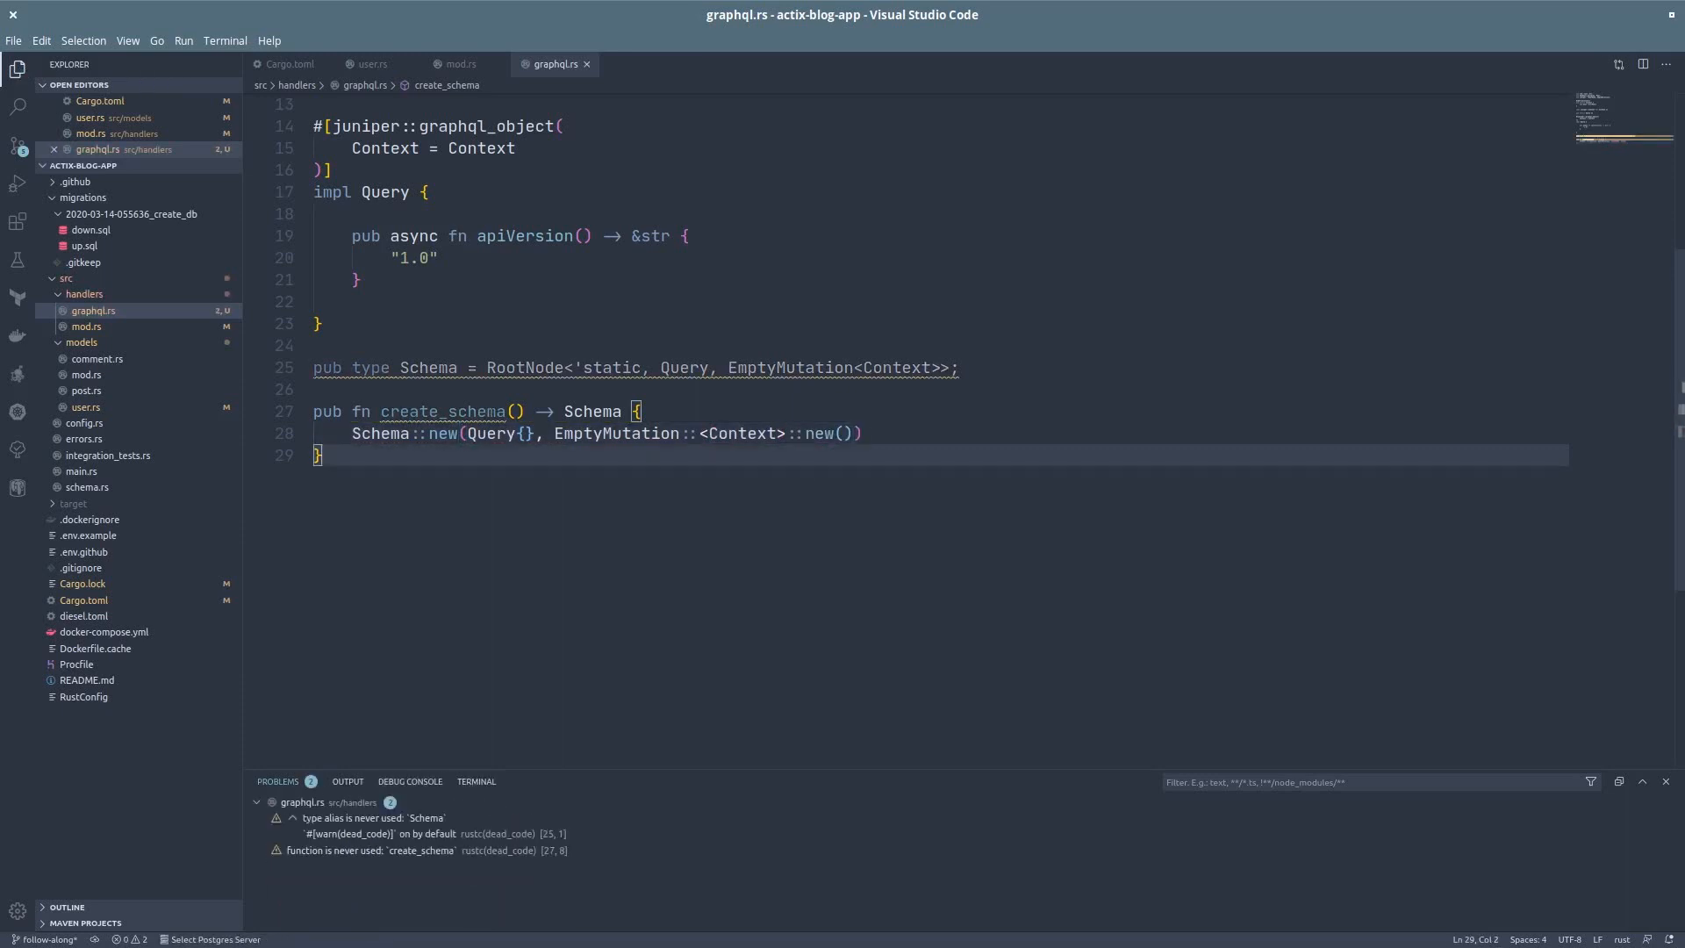
Start an async graphiql() -> HttpResponse handler at the end of handlers/mod.rs.
{"action": "left_click", "coordinate": [86, 326]}
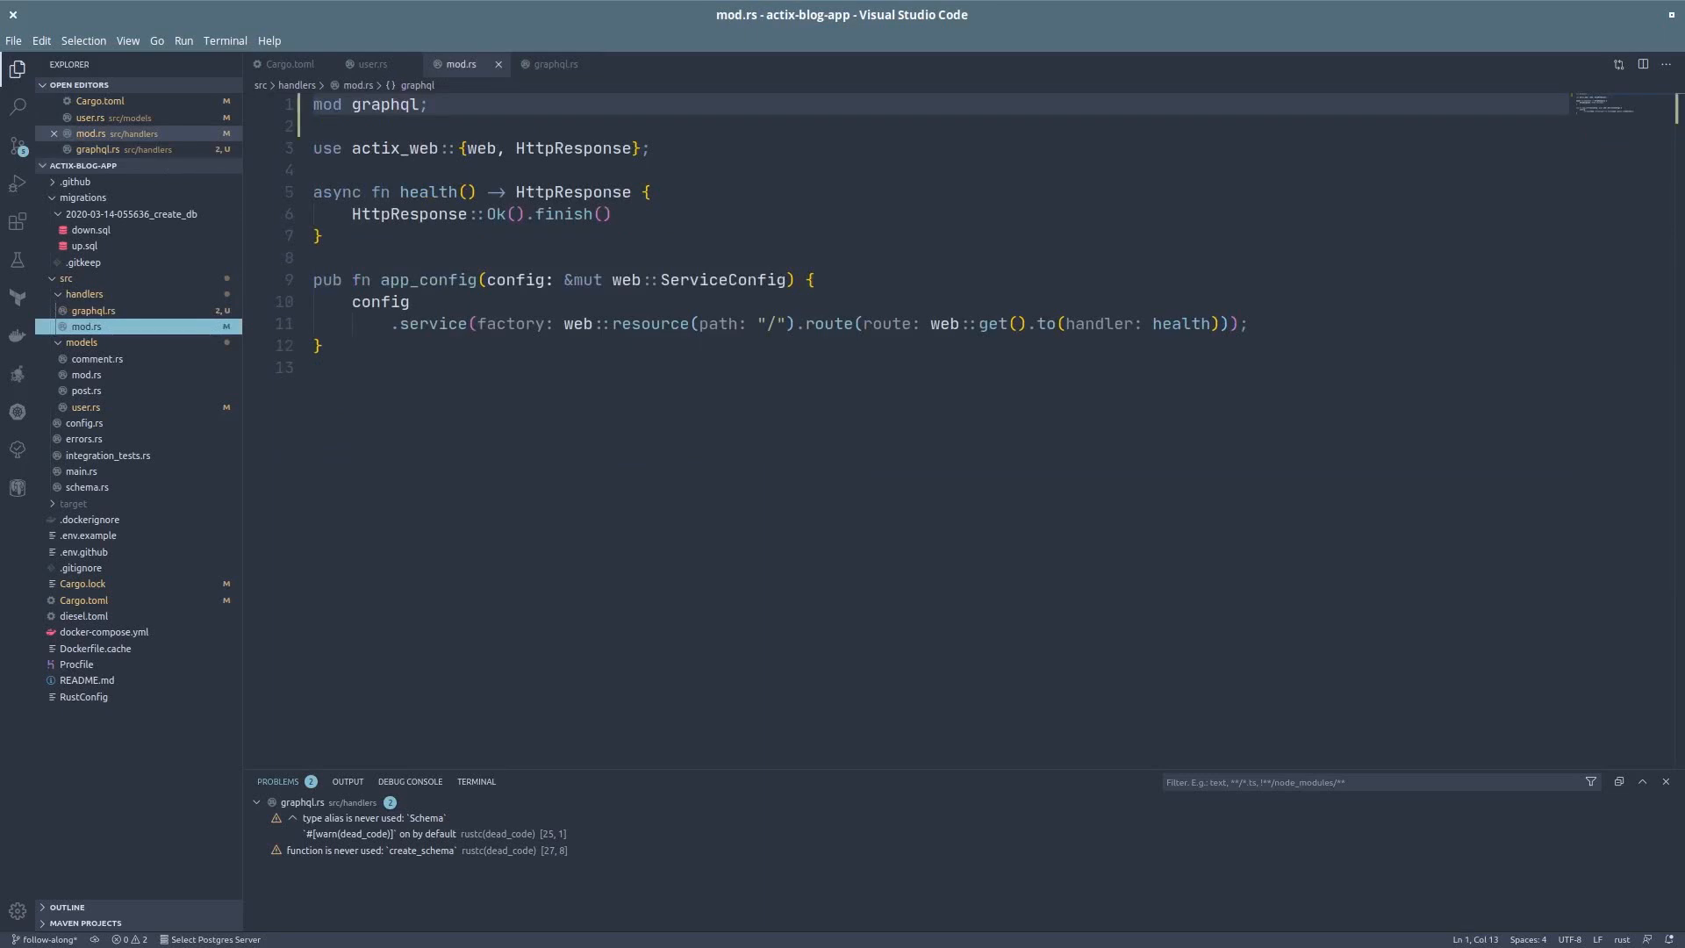
{"action": "key", "text": "ctrl+End"}
{"action": "key", "text": "Return"}
{"action": "key", "text": "Return"}
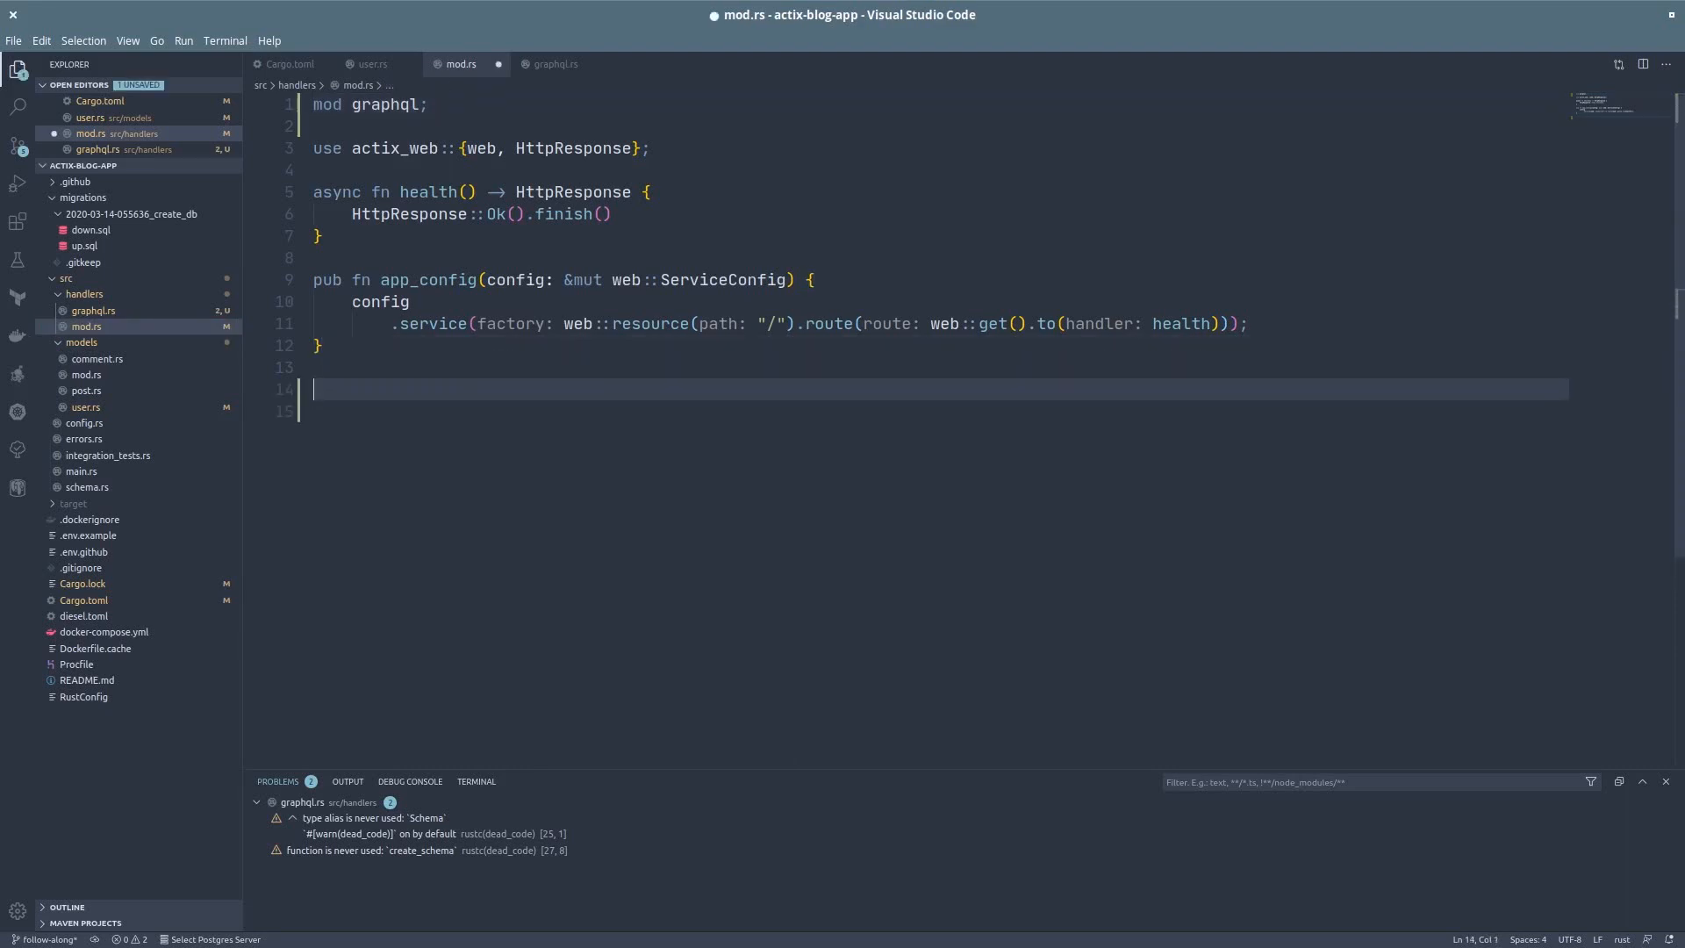
{"action": "type", "text": "async fn "}
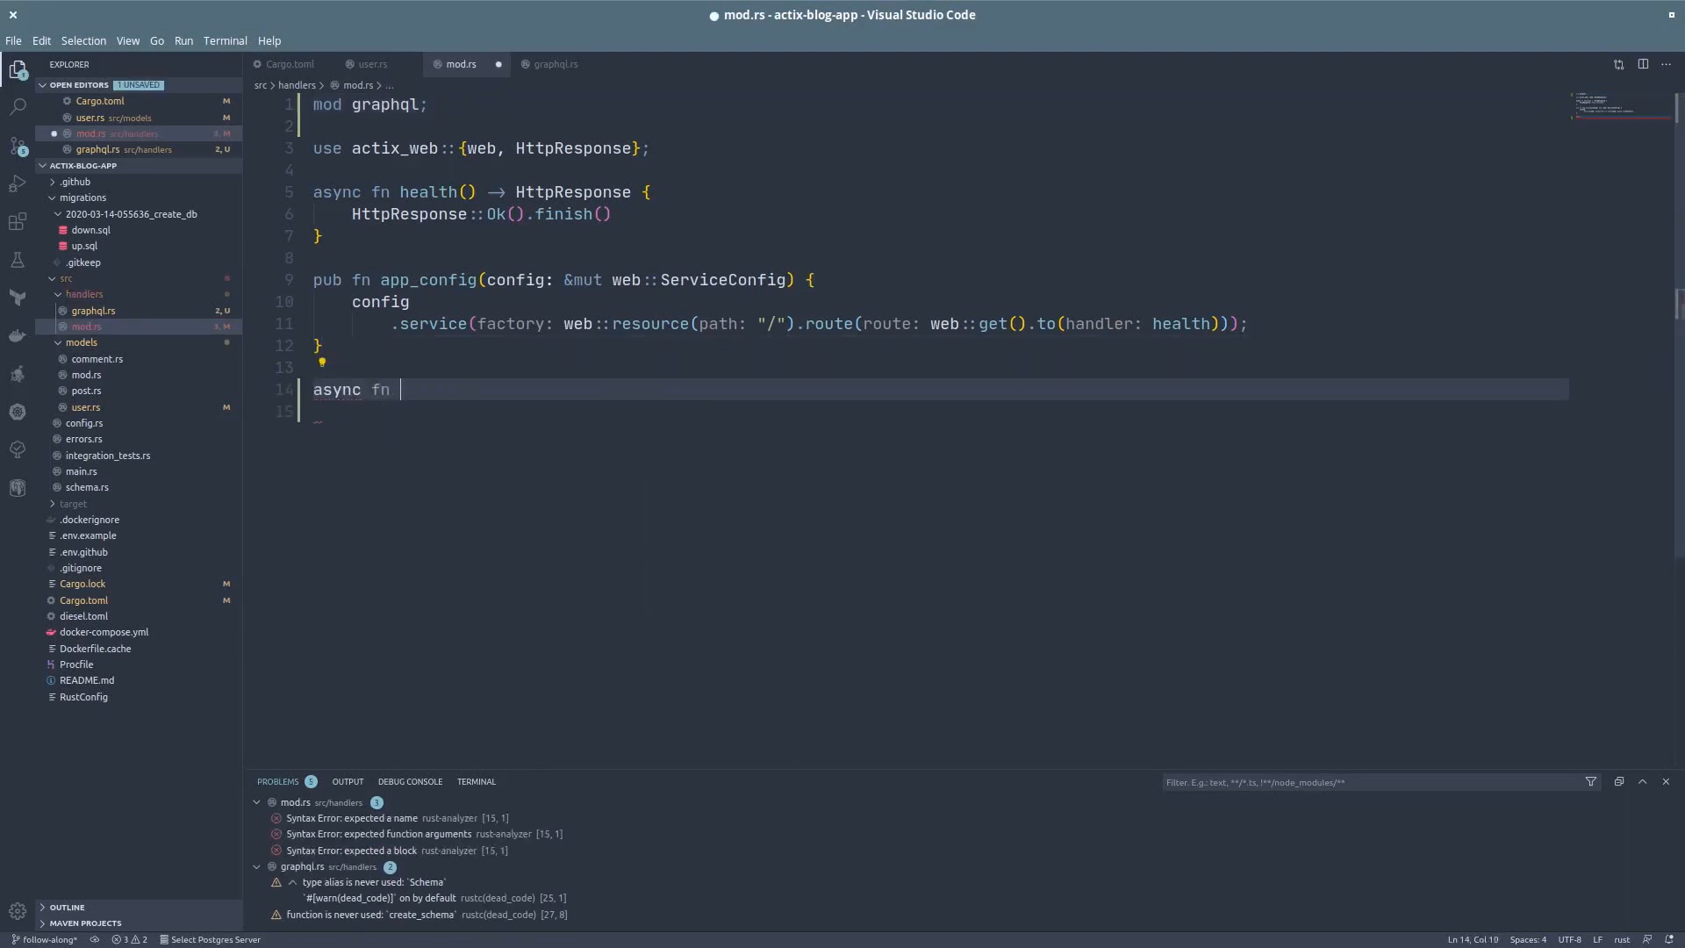
{"action": "type", "text": "graphiql()"}
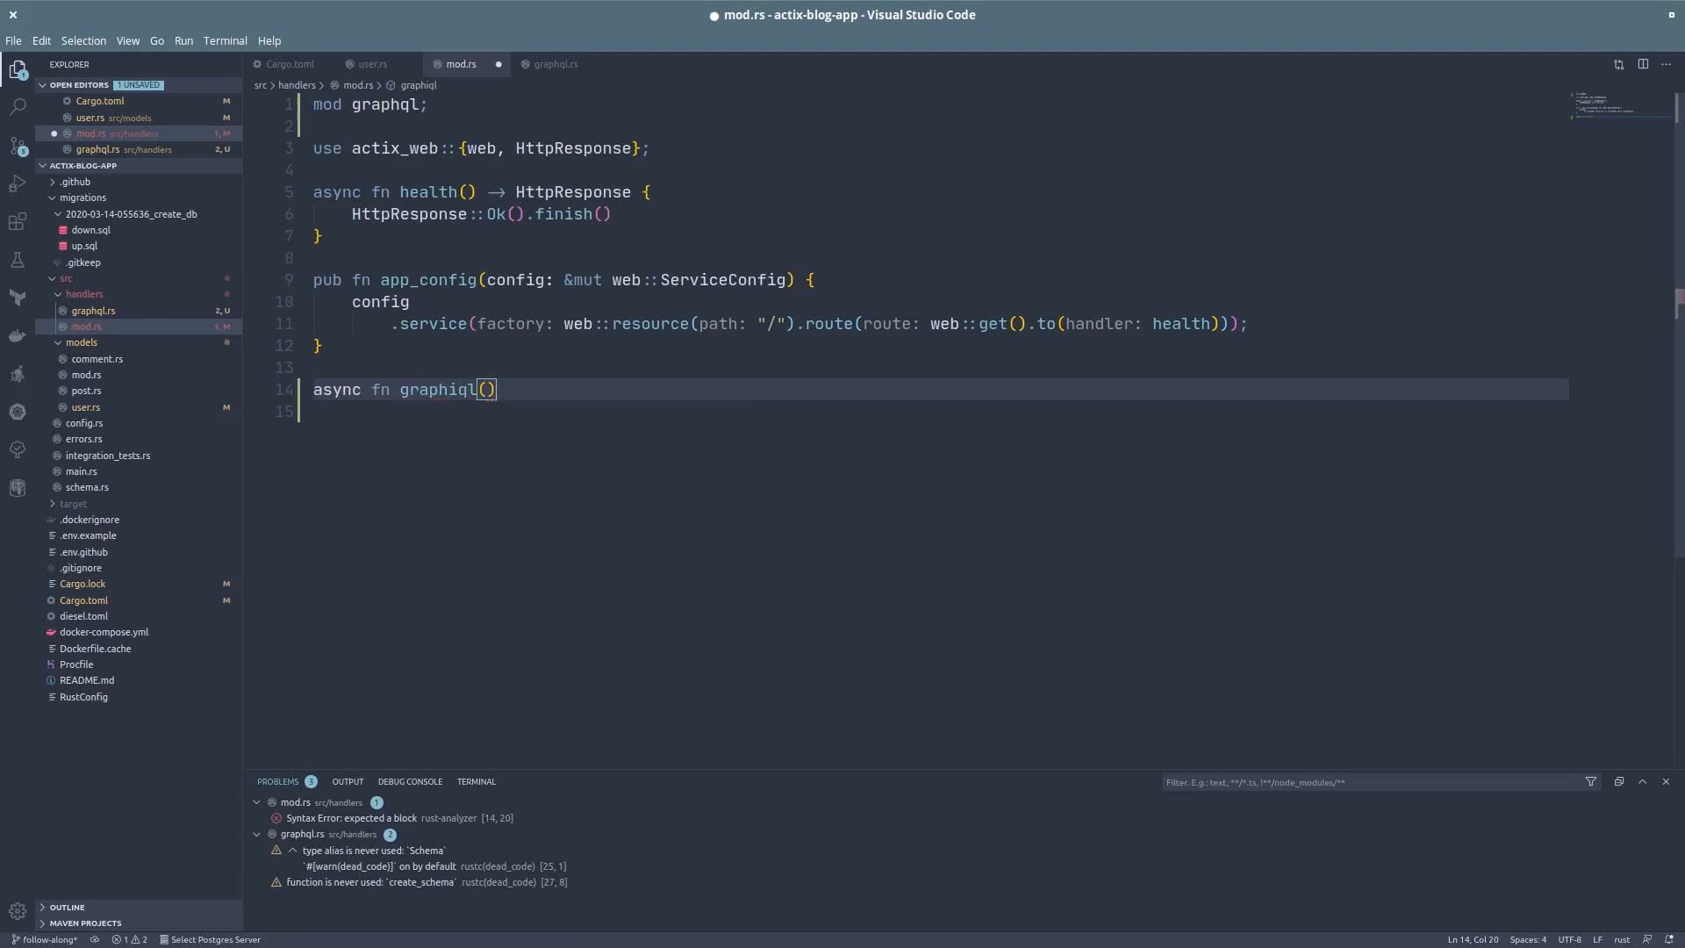
{"action": "type", "text": " -> Ht"}
{"action": "key", "text": "Tab"}
{"action": "type", "text": "{"}
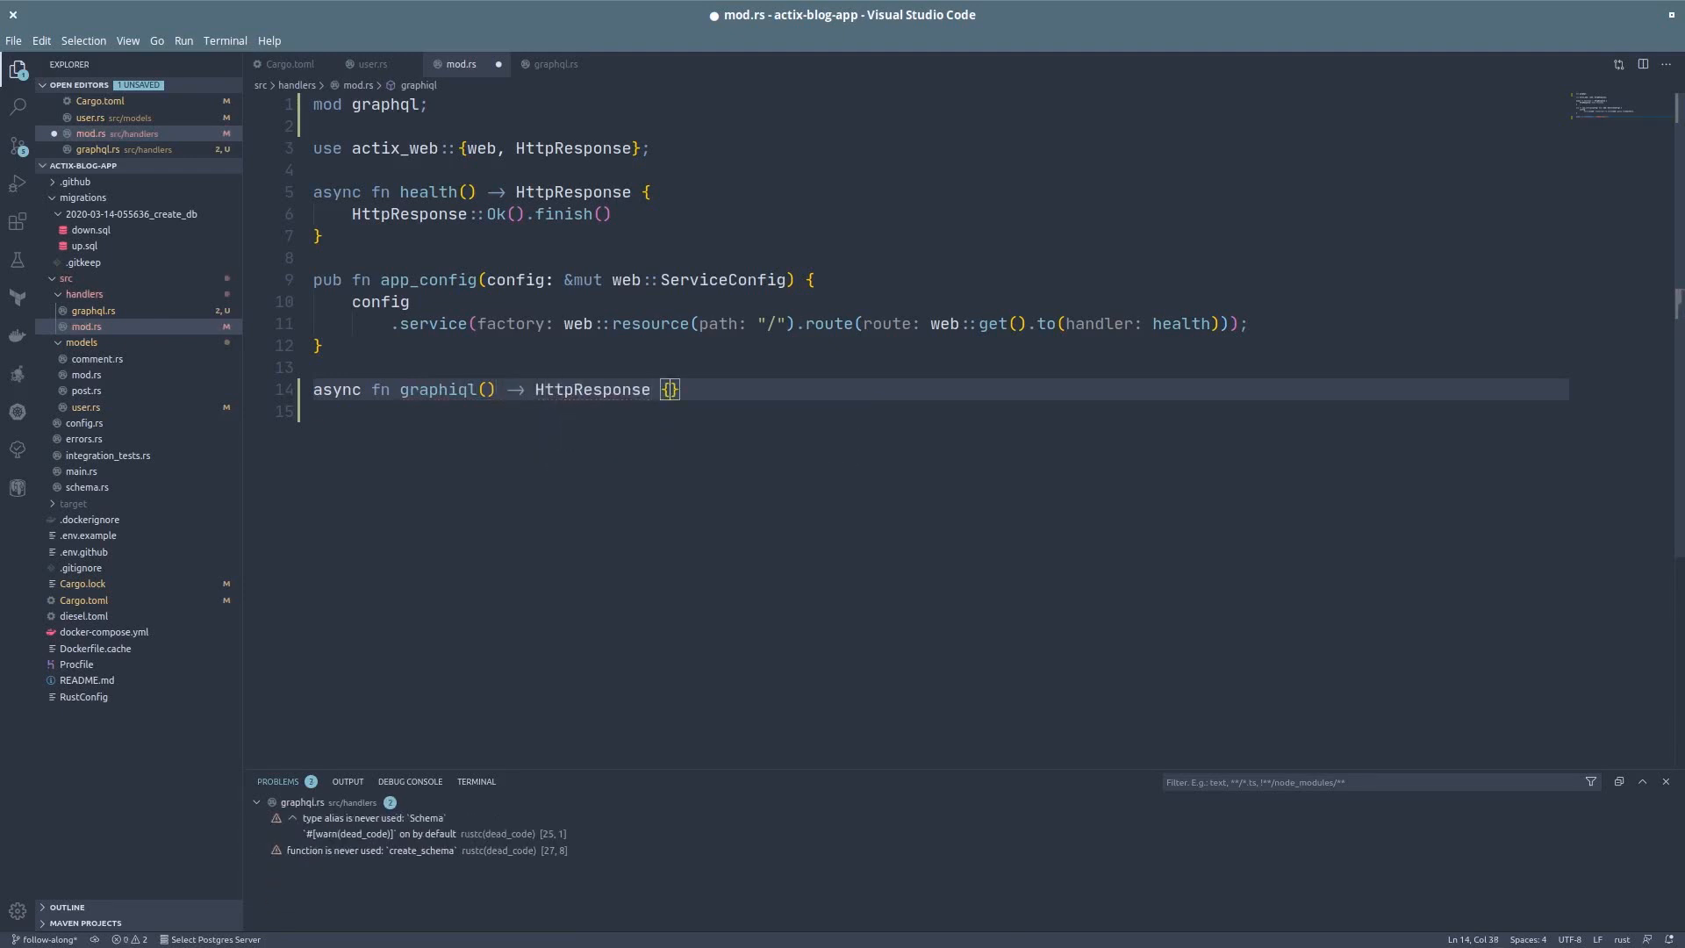
{"action": "key", "text": "Return"}
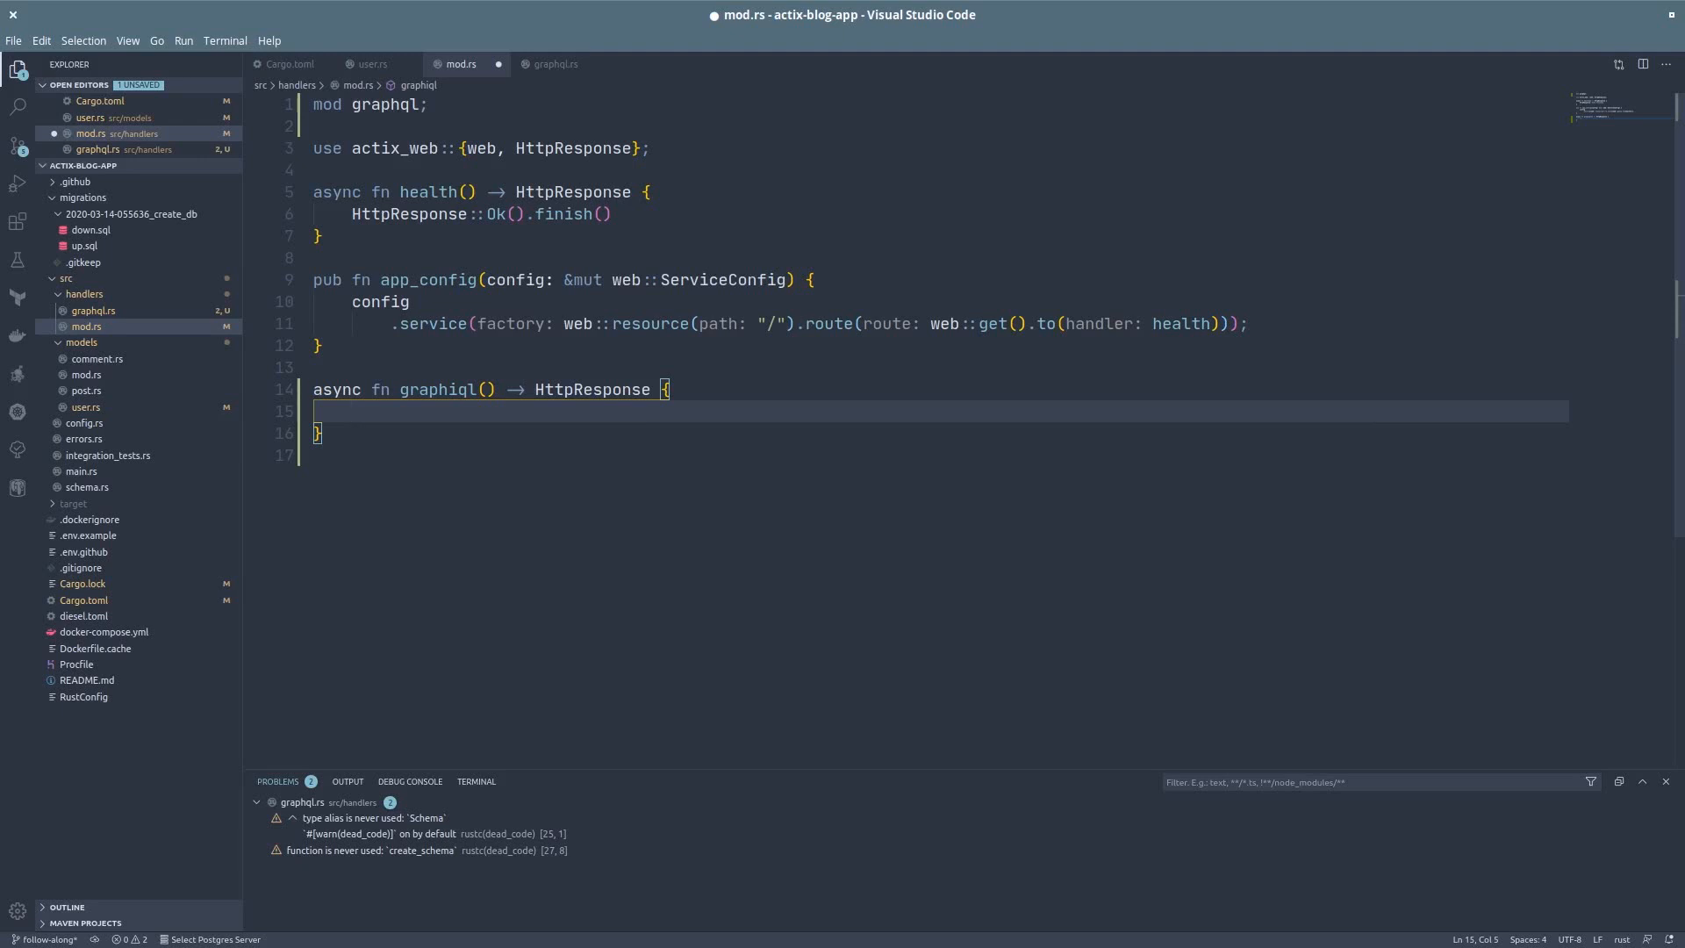
{"action": "type", "text": "let html ="}
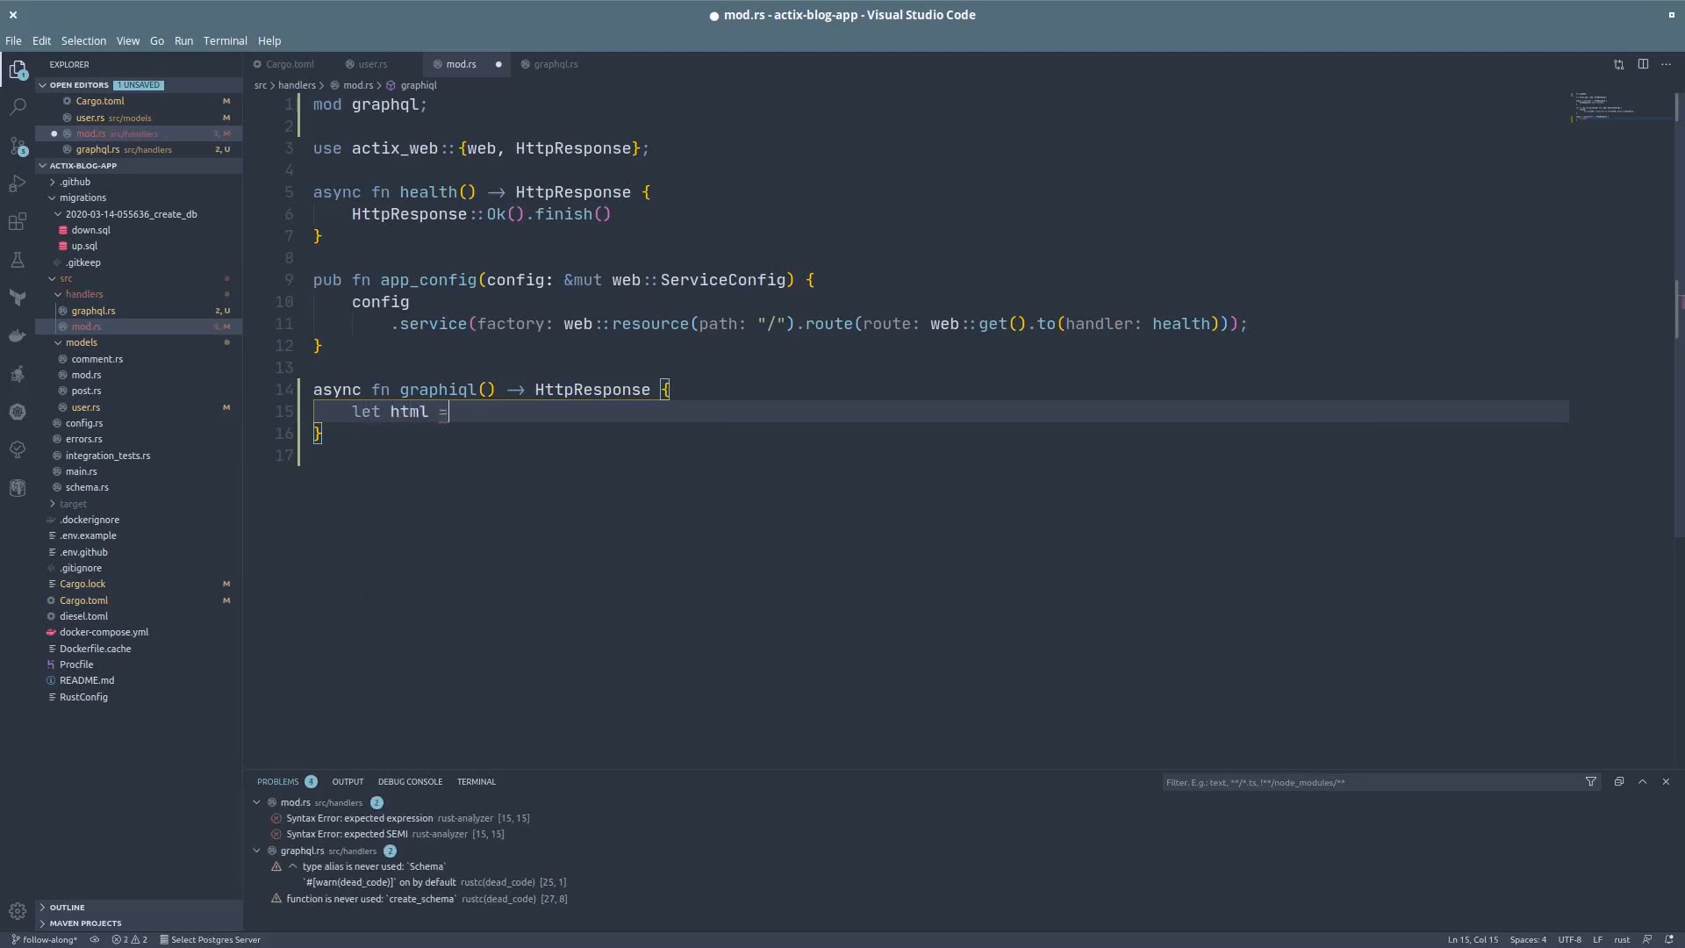
Import graphiql_source from juniper and set let html = graphiql_source("/graphql") in the handler.
{"action": "key", "text": "ctrl+Up"}
{"action": "key", "text": "End"}
{"action": "key", "text": "Return"}
{"action": "type", "text": "use juniper::"}
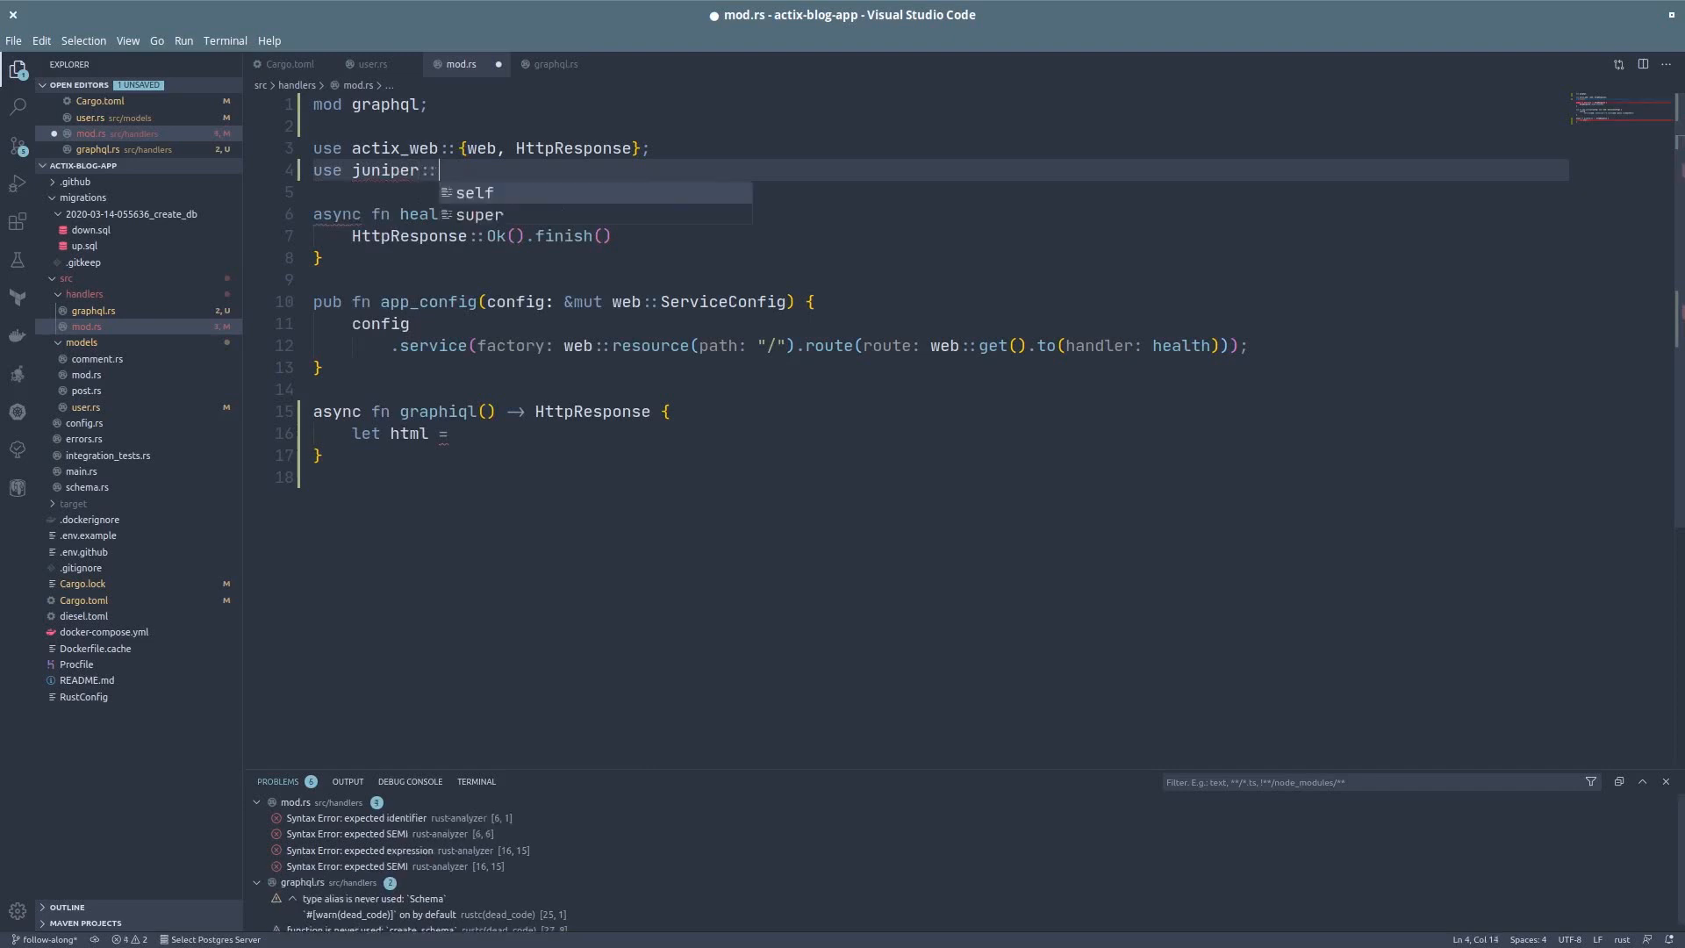
{"action": "type", "text": "http::graphiql::"}
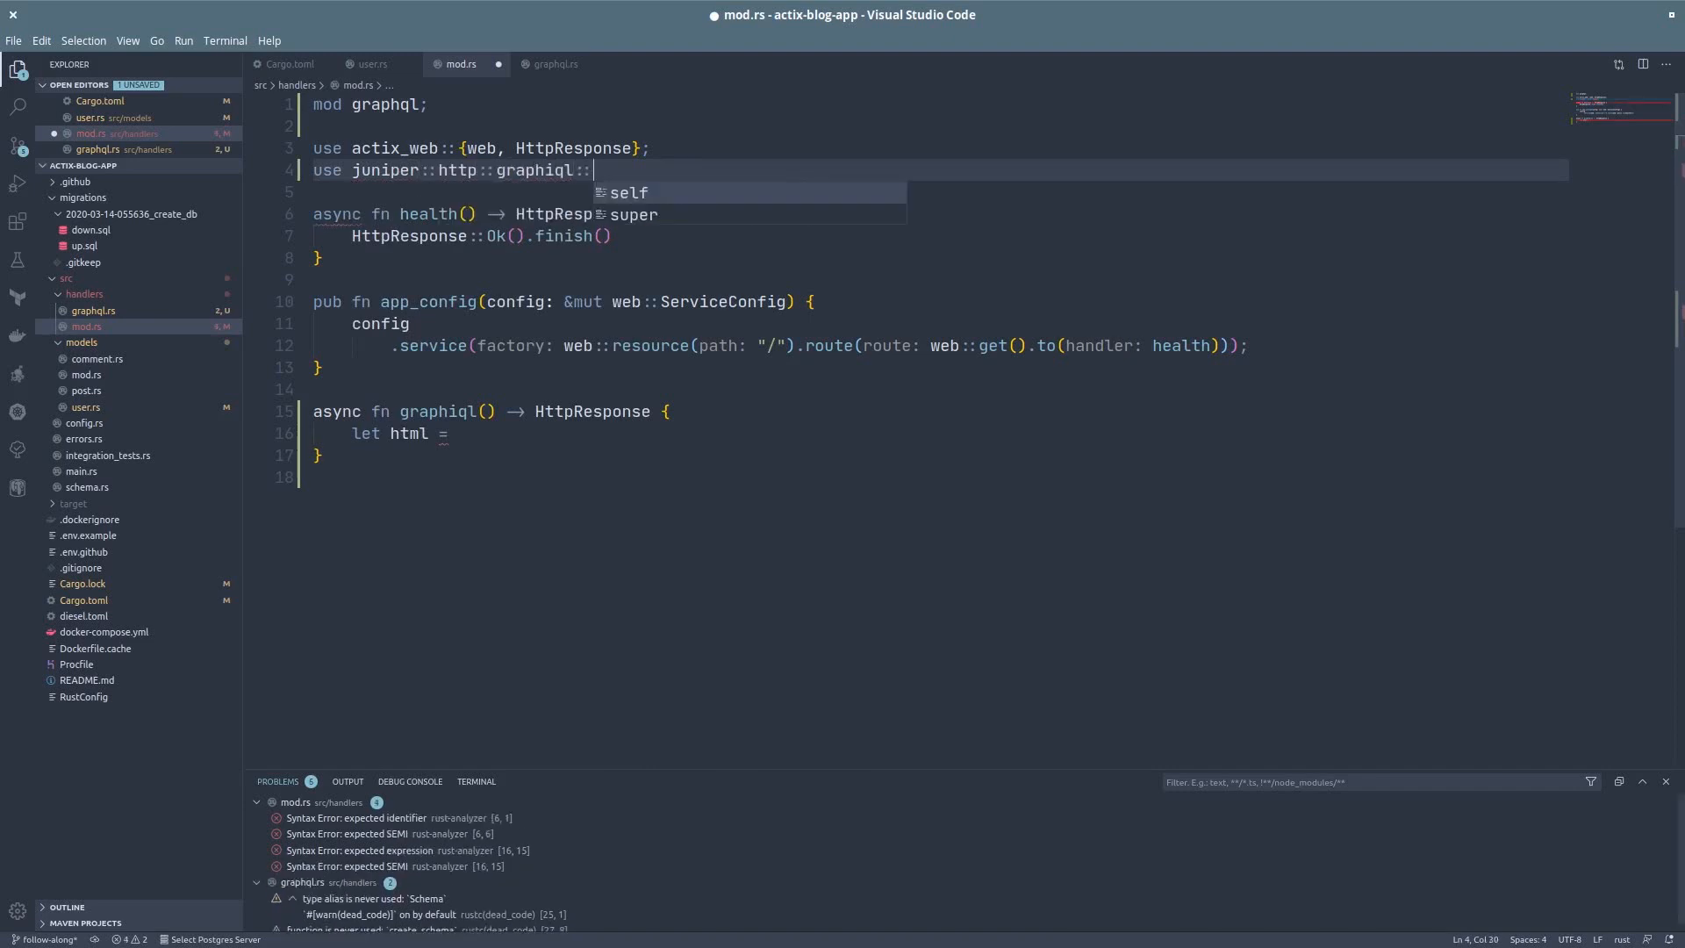
{"action": "type", "text": "graphiql_source;"}
{"action": "key", "text": "ctrl+s"}
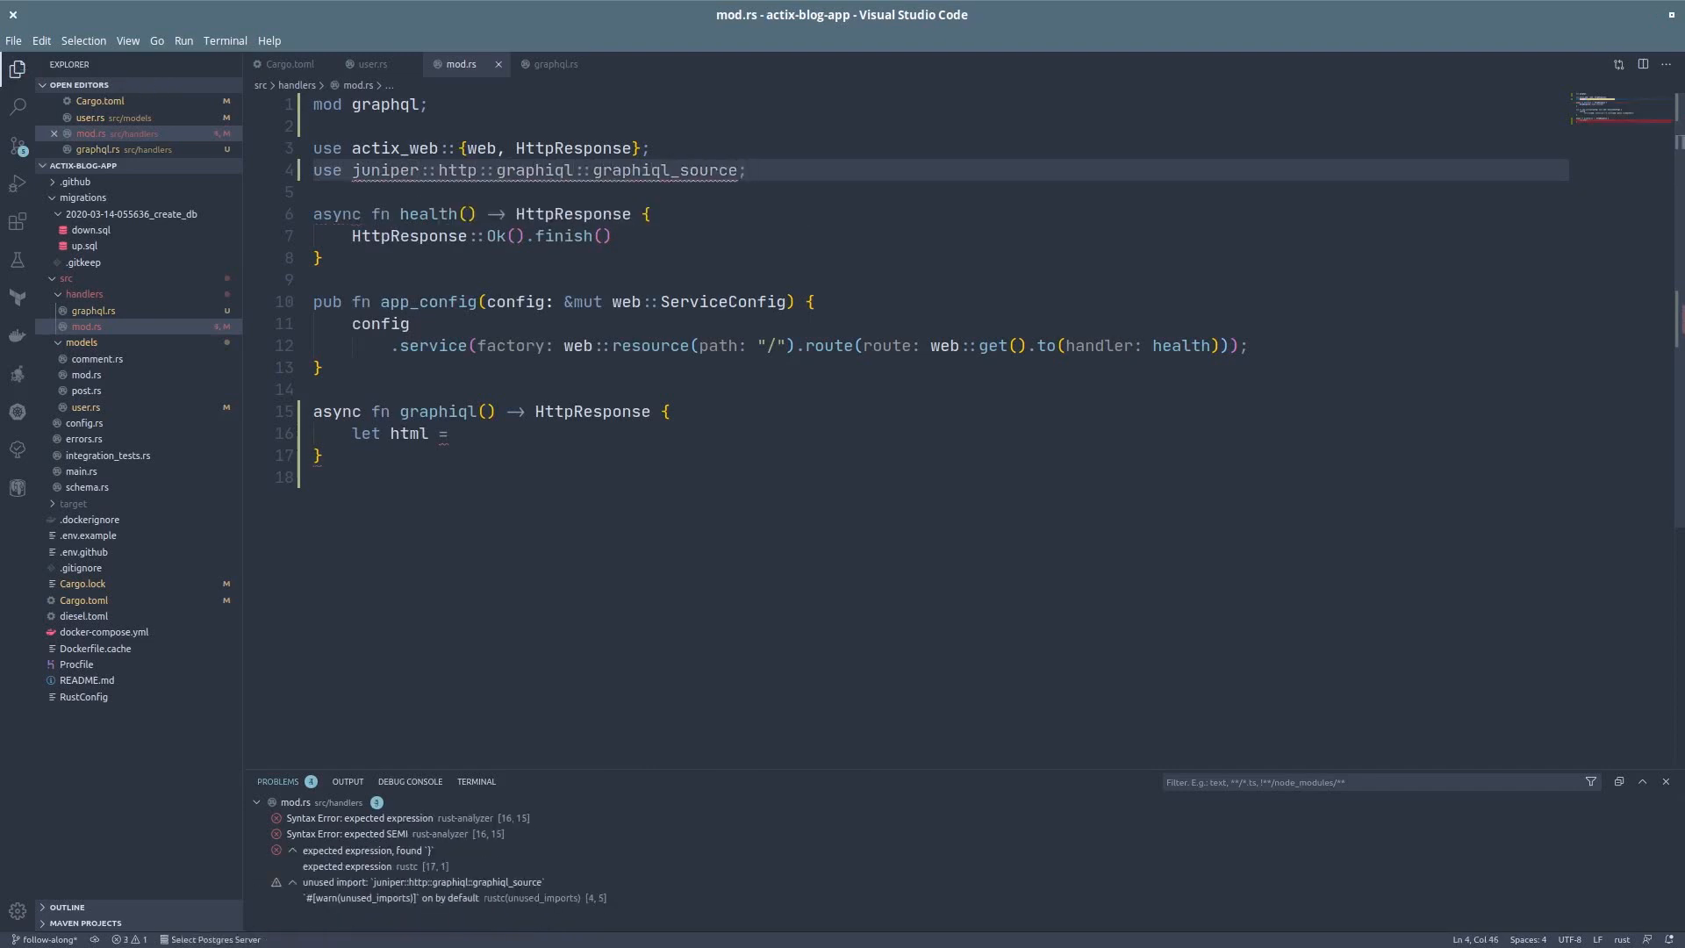
{"action": "key", "text": "ctrl+d"}
{"action": "key", "text": "ctrl+c"}
{"action": "key", "text": "ctrl+Down"}
{"action": "key", "text": "End"}
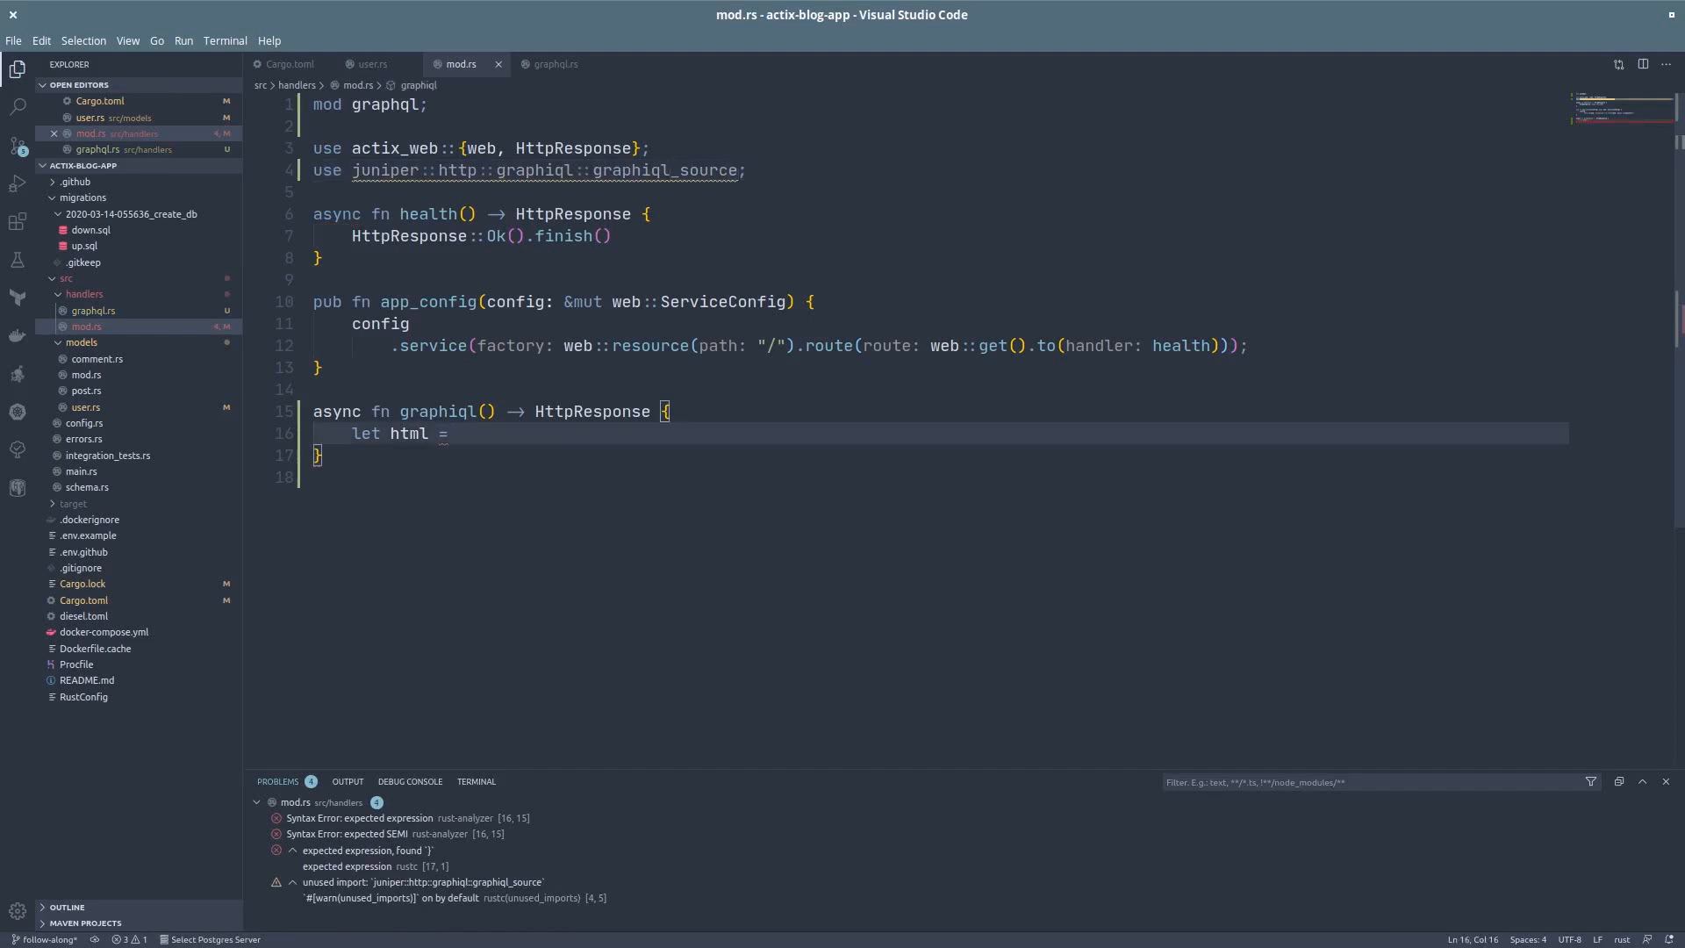
{"action": "key", "text": "ctrl+v"}
{"action": "type", "text": "(\""}
{"action": "type", "text": "/gr"}
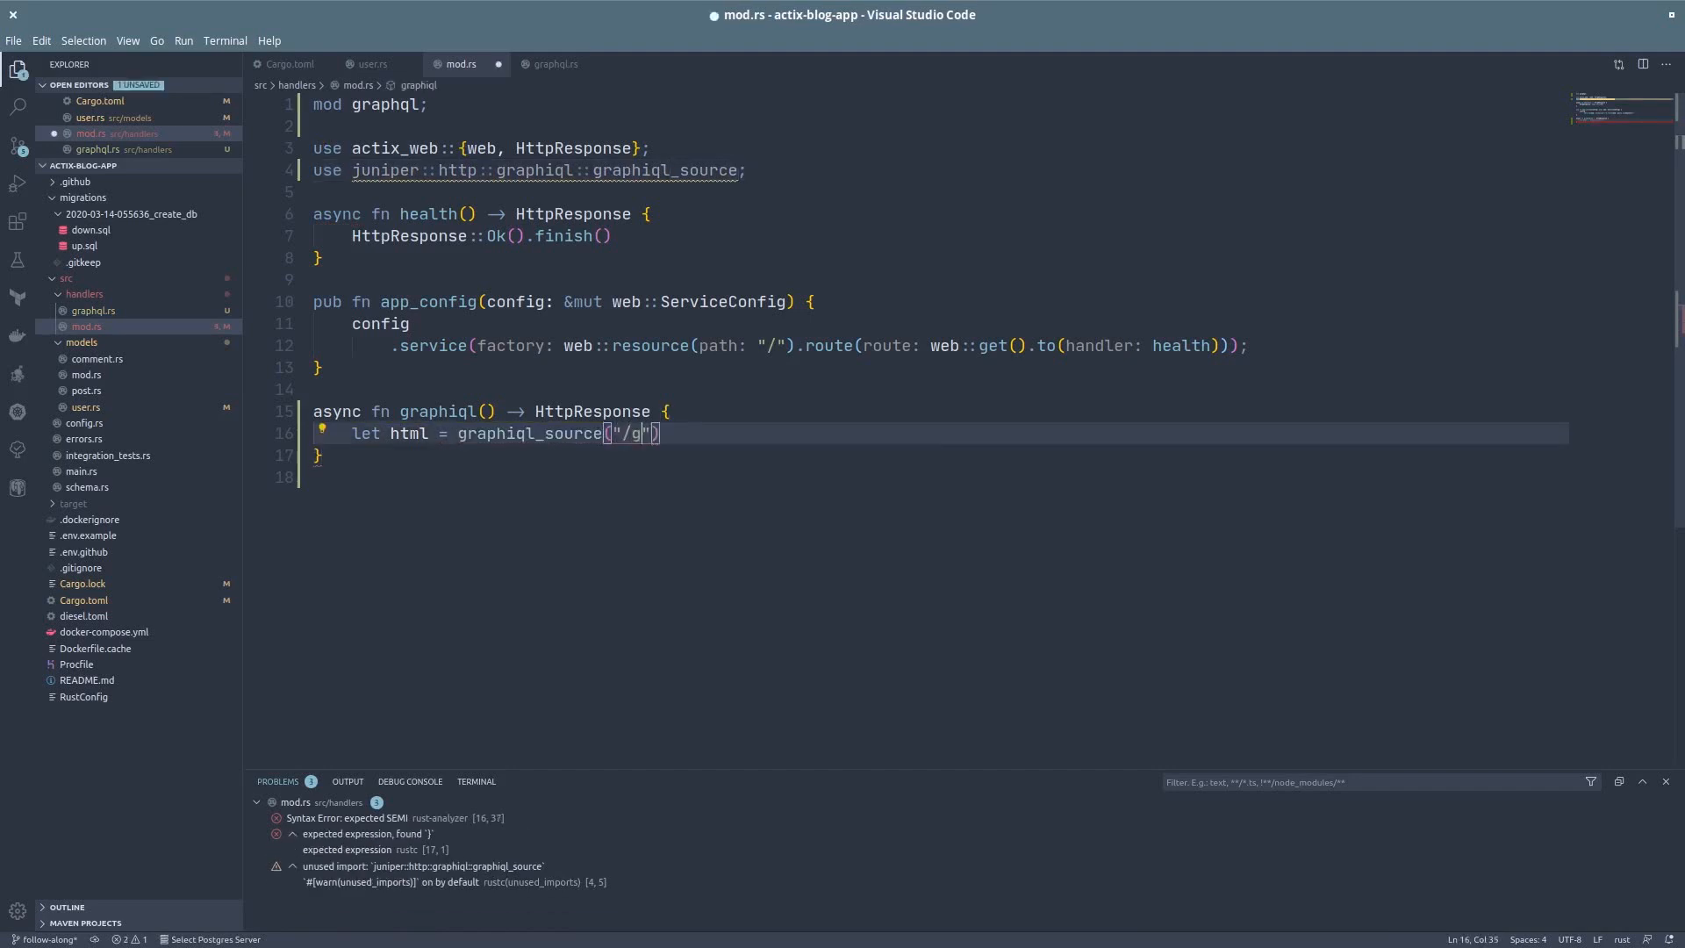
{"action": "type", "text": "aphql\");"}
{"action": "key", "text": "ctrl+s"}
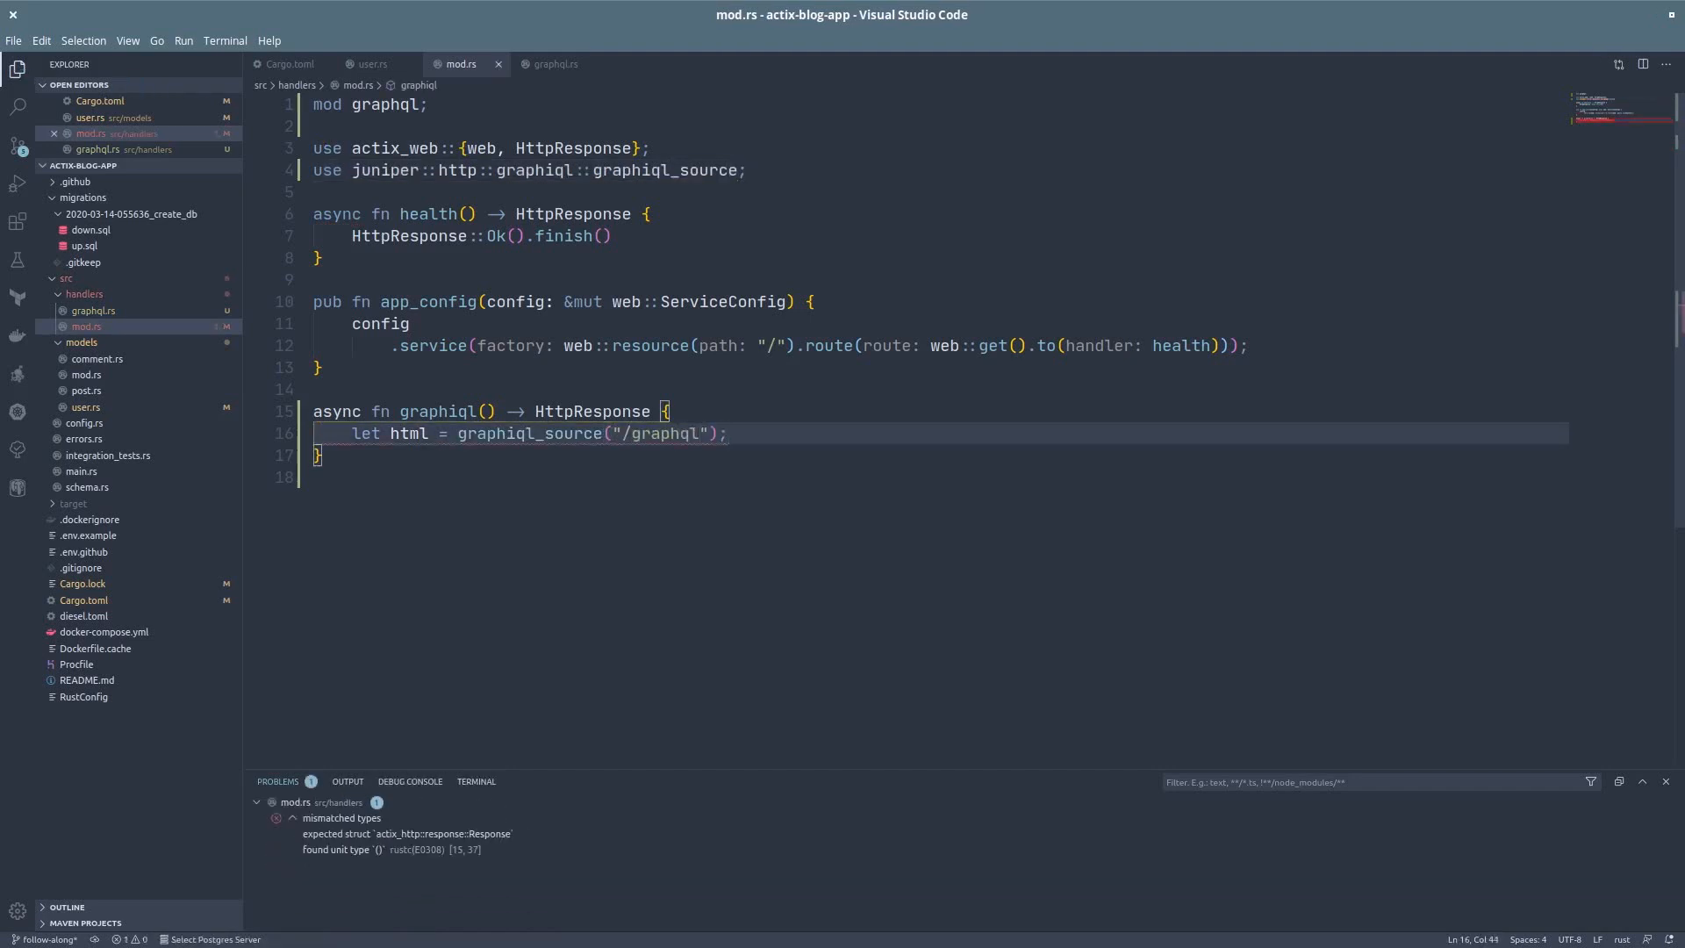
Return HttpResponse::Ok().content_type("text/html; charset=utf-8").body(html) and save.
{"action": "key", "text": "Return"}
{"action": "key", "text": "Return"}
{"action": "type", "text": "tt"}
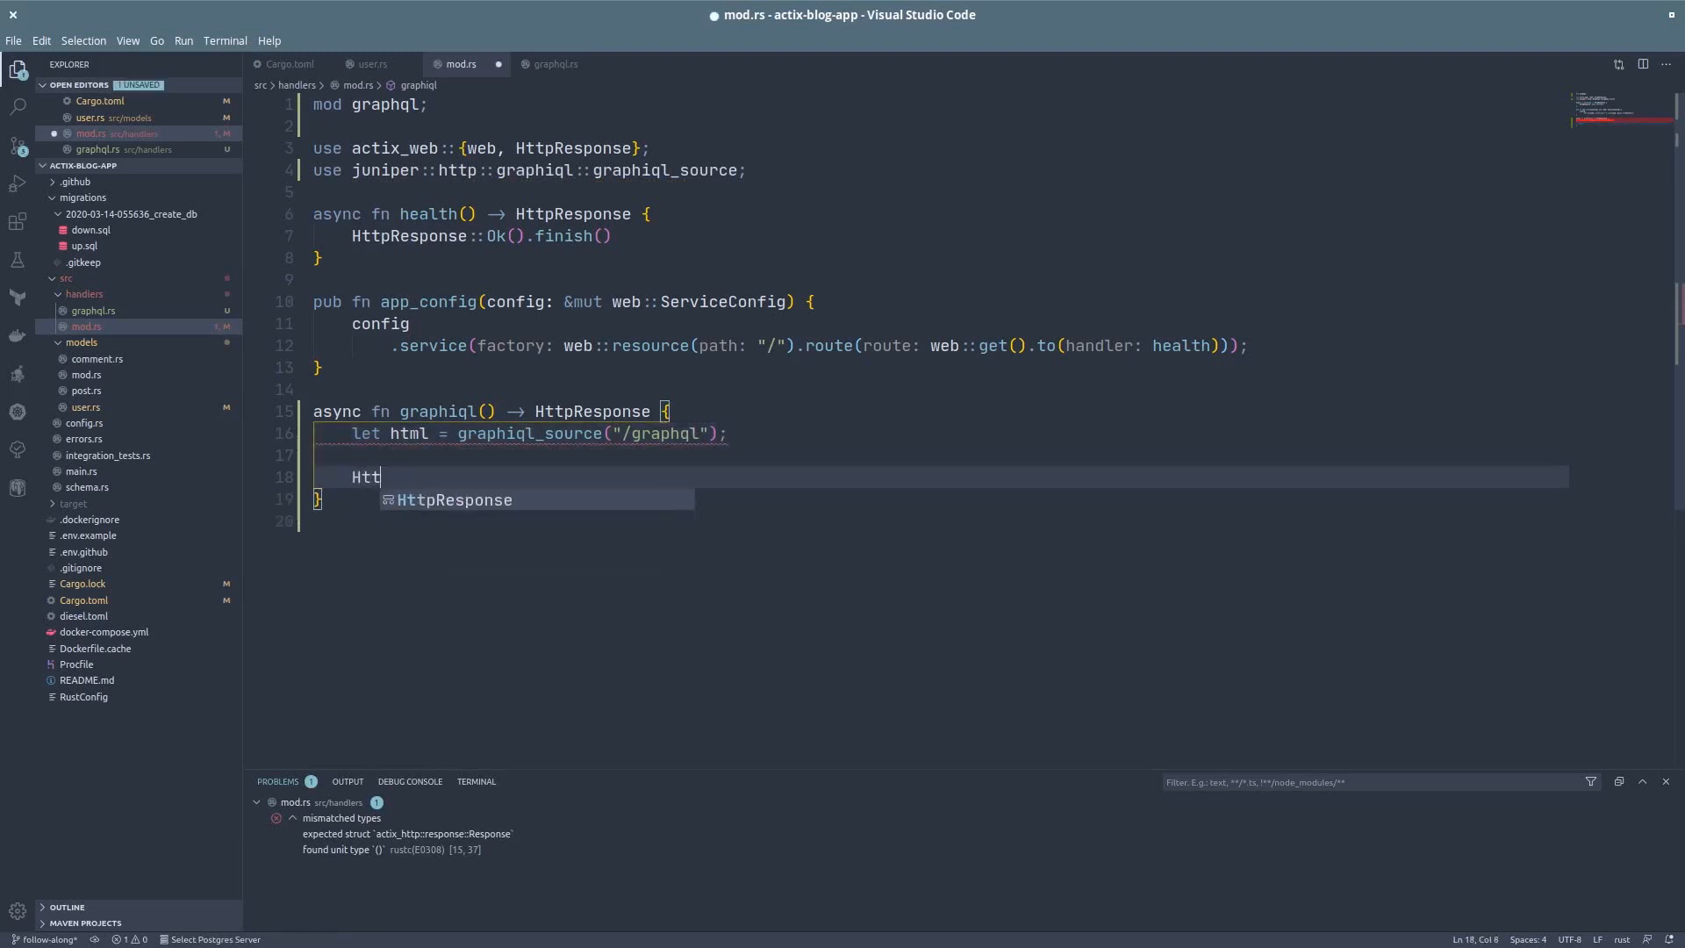
{"action": "key", "text": "Tab"}
{"action": "type", "text": "::Ok("}
{"action": "key", "text": "End"}
{"action": "key", "text": "Return"}
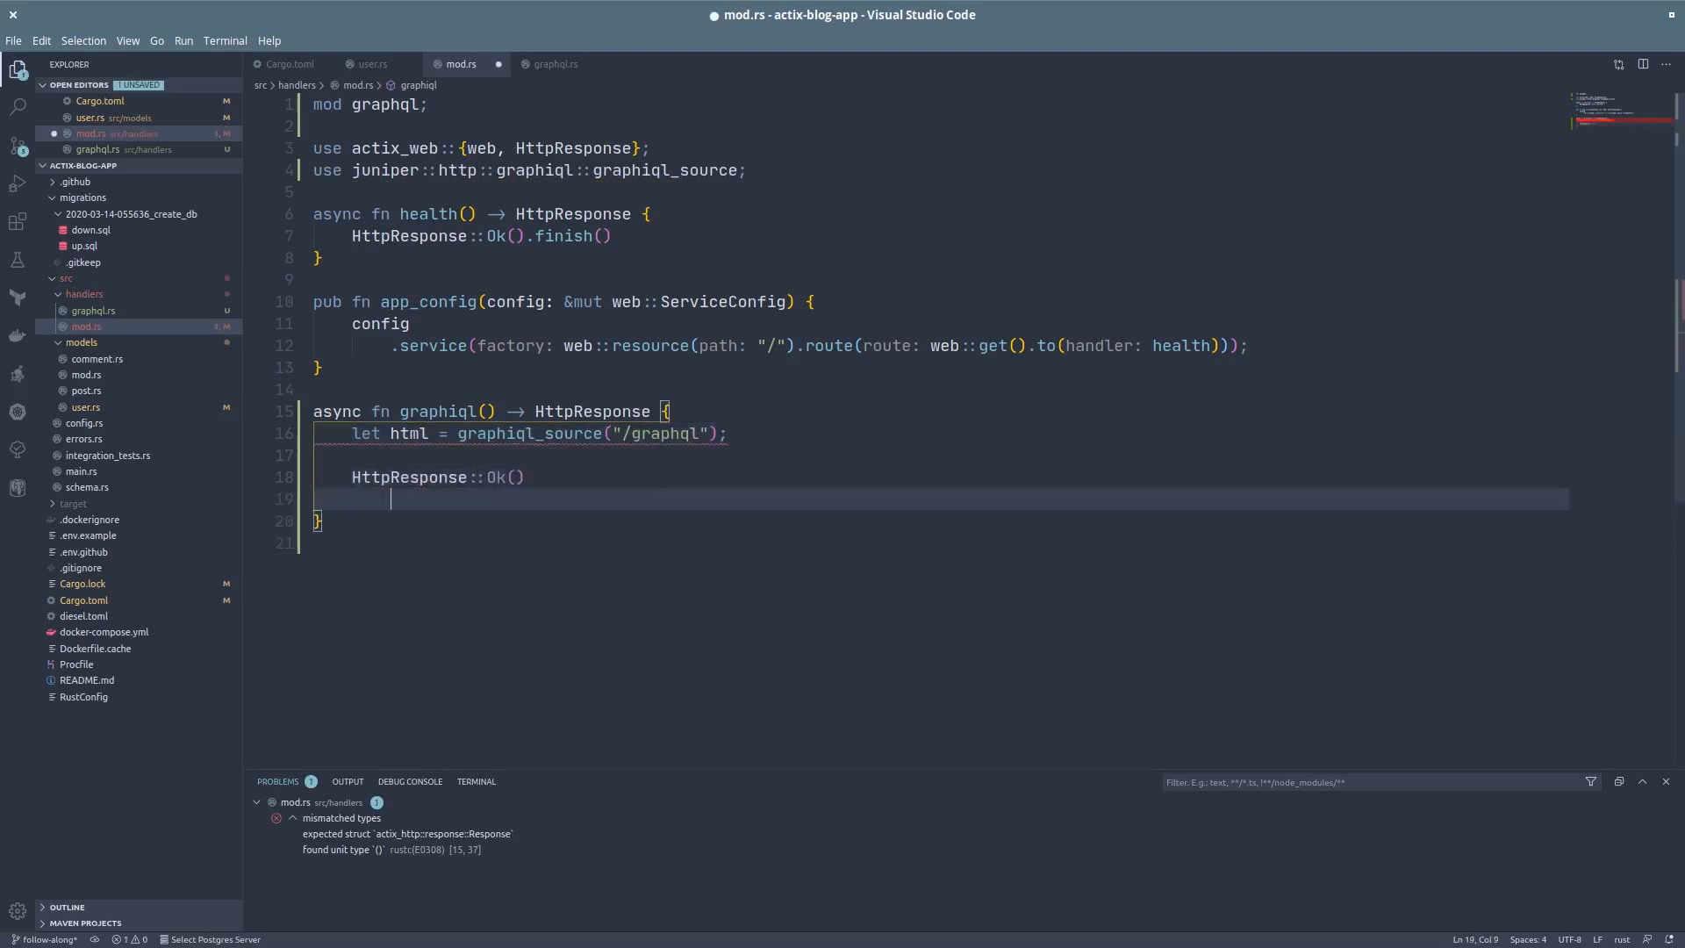
{"action": "type", "text": ".con"}
{"action": "key", "text": "Tab"}
{"action": "type", "text": "(\"text/html; charse=utf-8"}
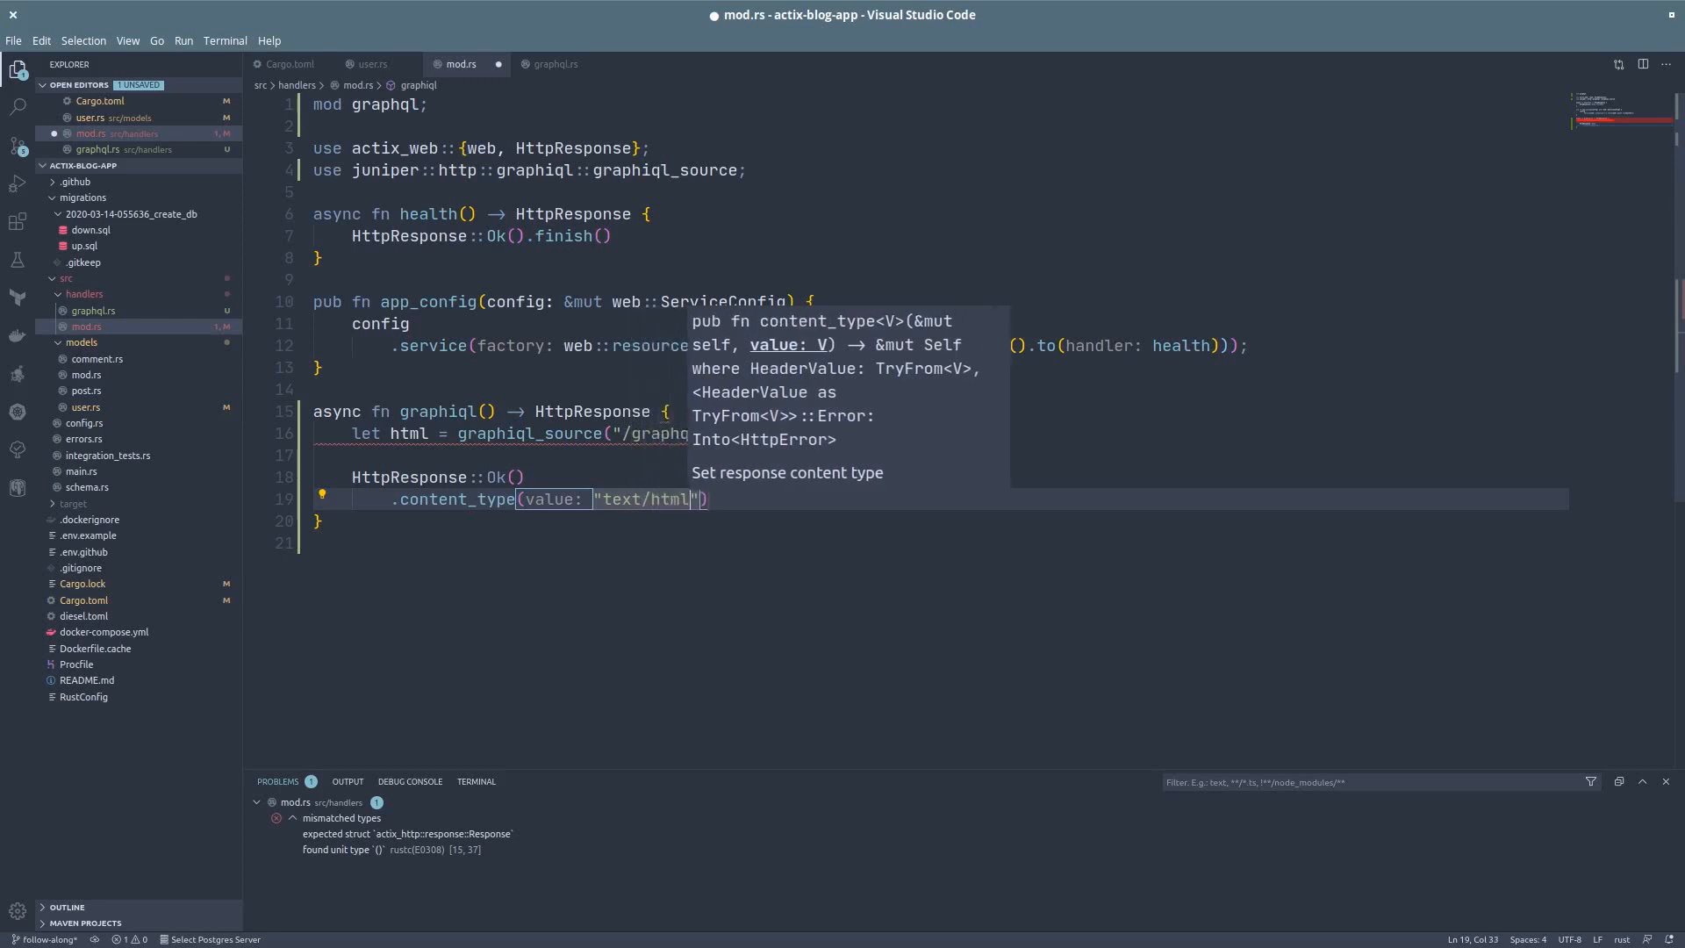
{"action": "key", "text": "End"}
{"action": "key", "text": "Return"}
{"action": "type", "text": ".bod"}
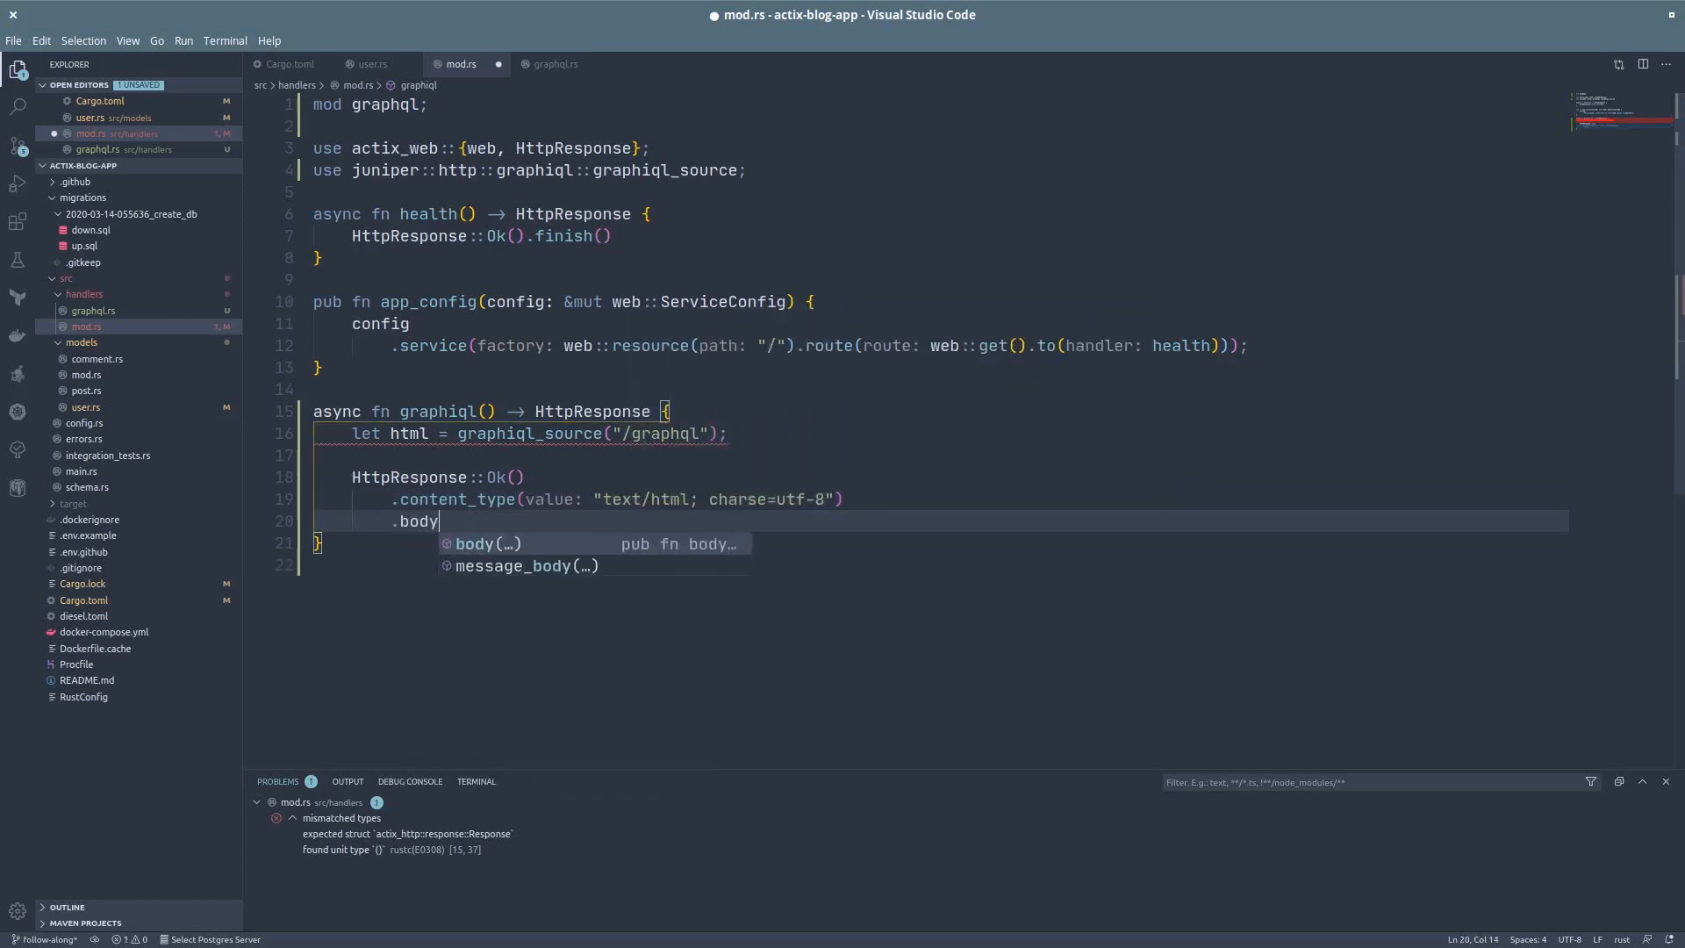
{"action": "key", "text": "Tab"}
{"action": "type", "text": "(html"}
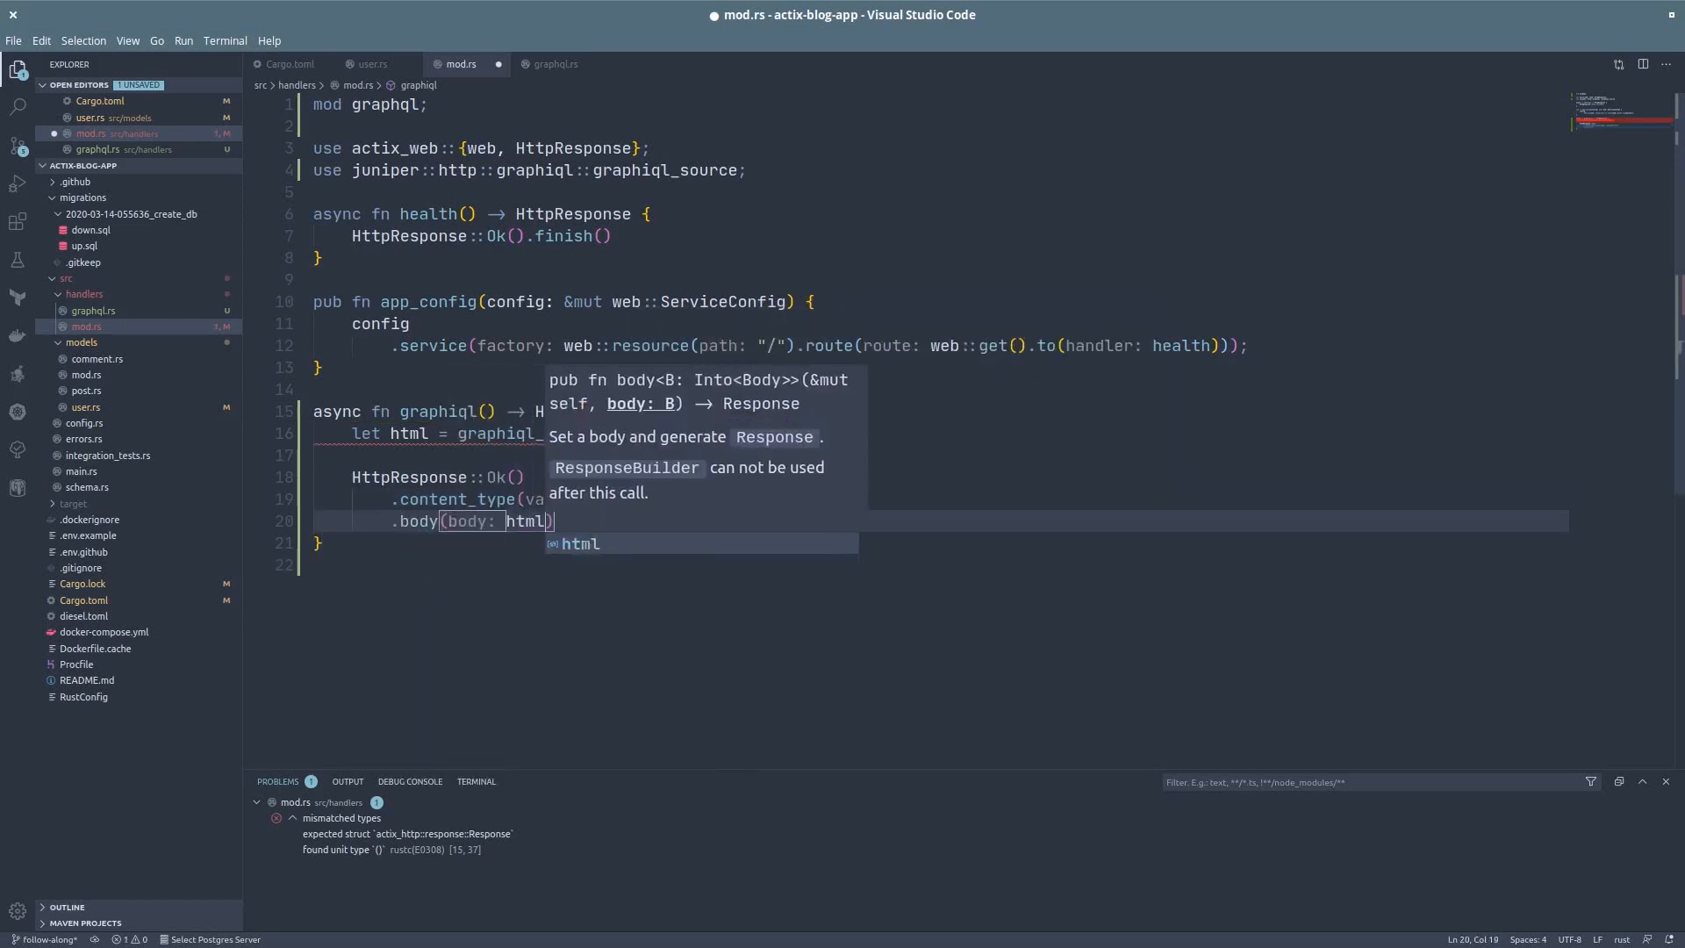
{"action": "key", "text": "ctrl+s"}
Chain .service(web::resource("/graphiql").route(web::get().to(graphiql))) onto app_config, move the semicolon, and save.
{"action": "key", "text": "Escape"}
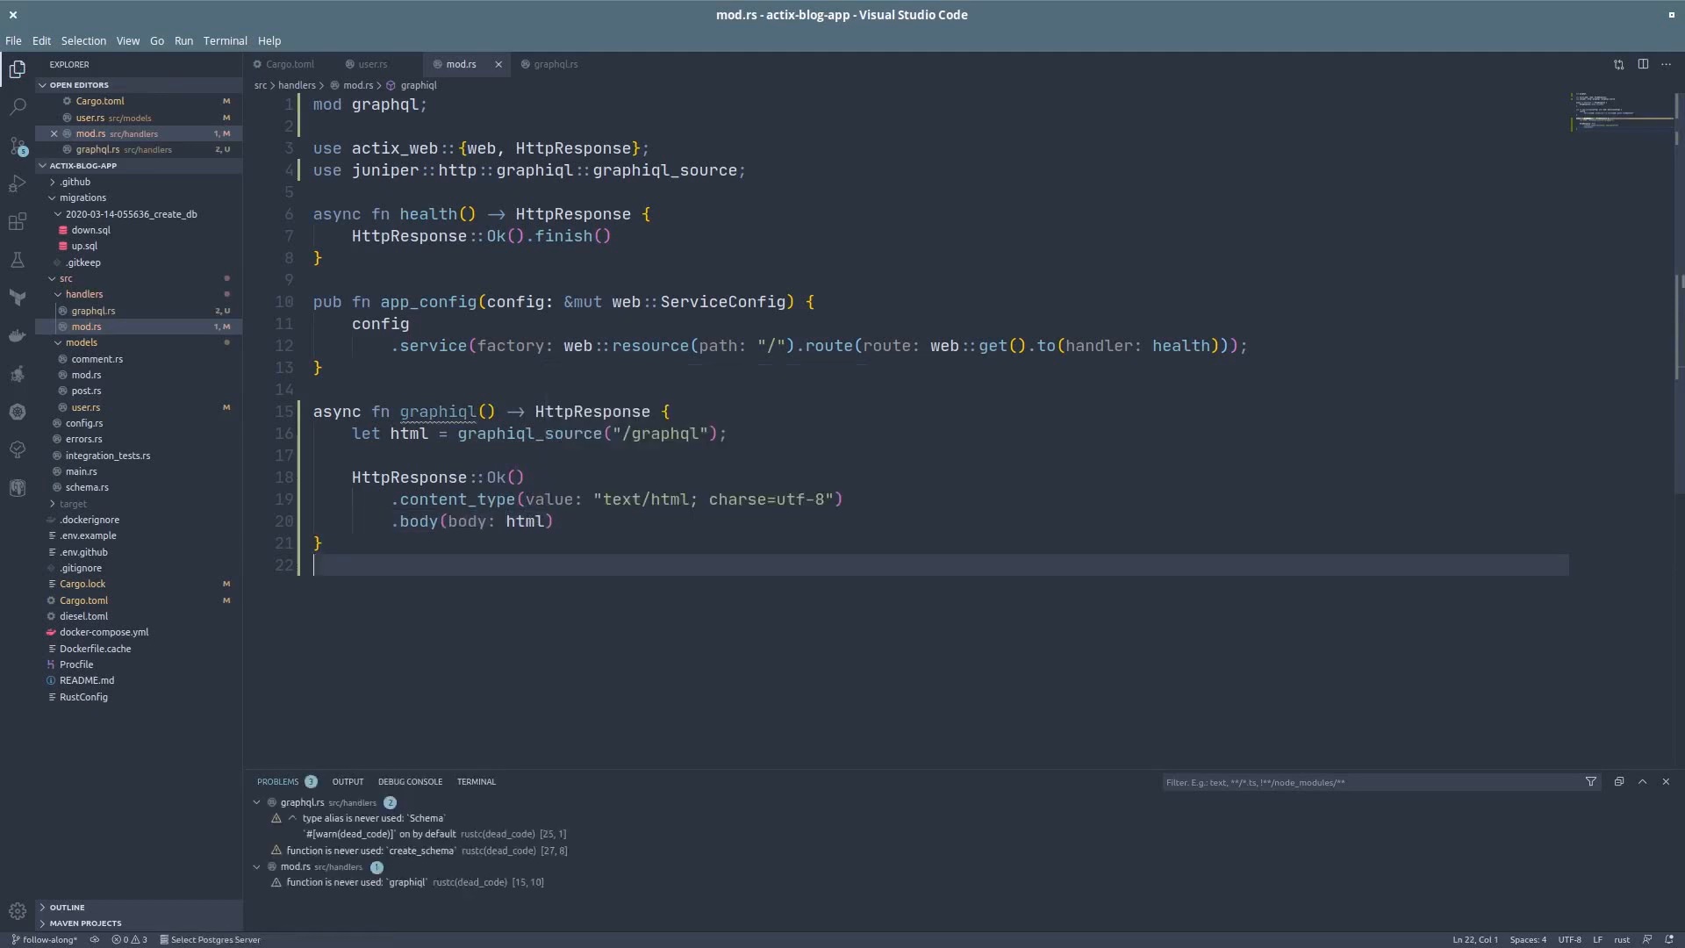
{"action": "key", "text": "Up"}
{"action": "key", "text": "Up"}
{"action": "key", "text": "Up"}
{"action": "key", "text": "BackSpace"}
{"action": "key", "text": "Return"}
{"action": "type", "text": ".service("}
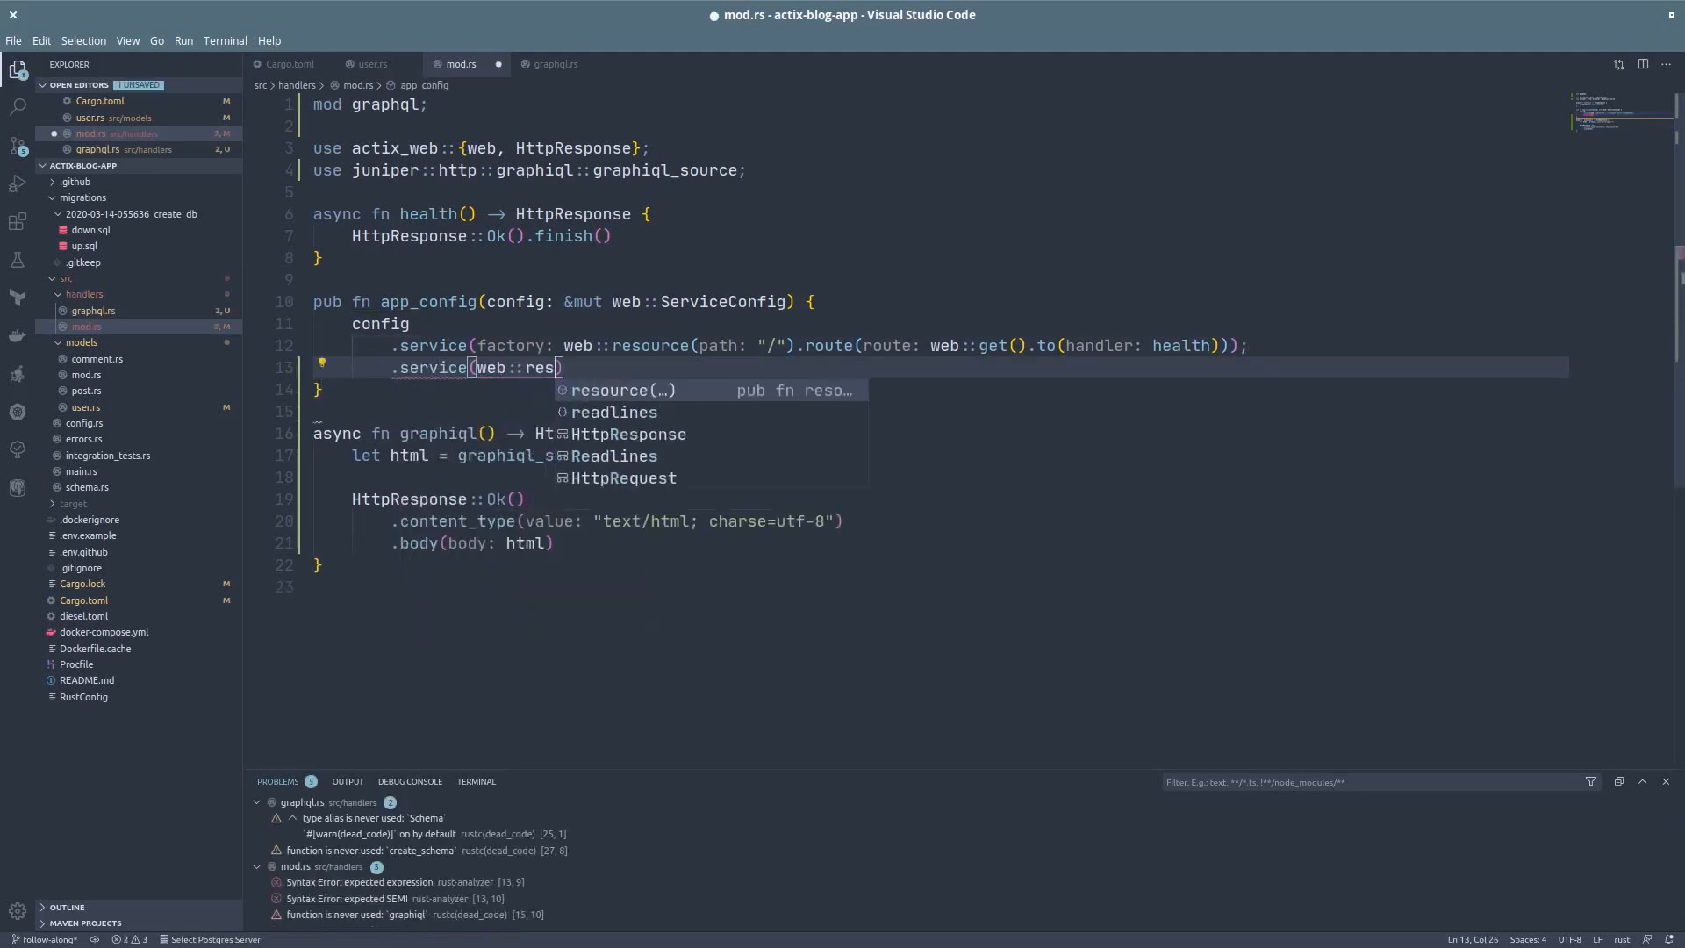
{"action": "type", "text": "web::resource(\""}
{"action": "type", "text": "/graphiql\")"}
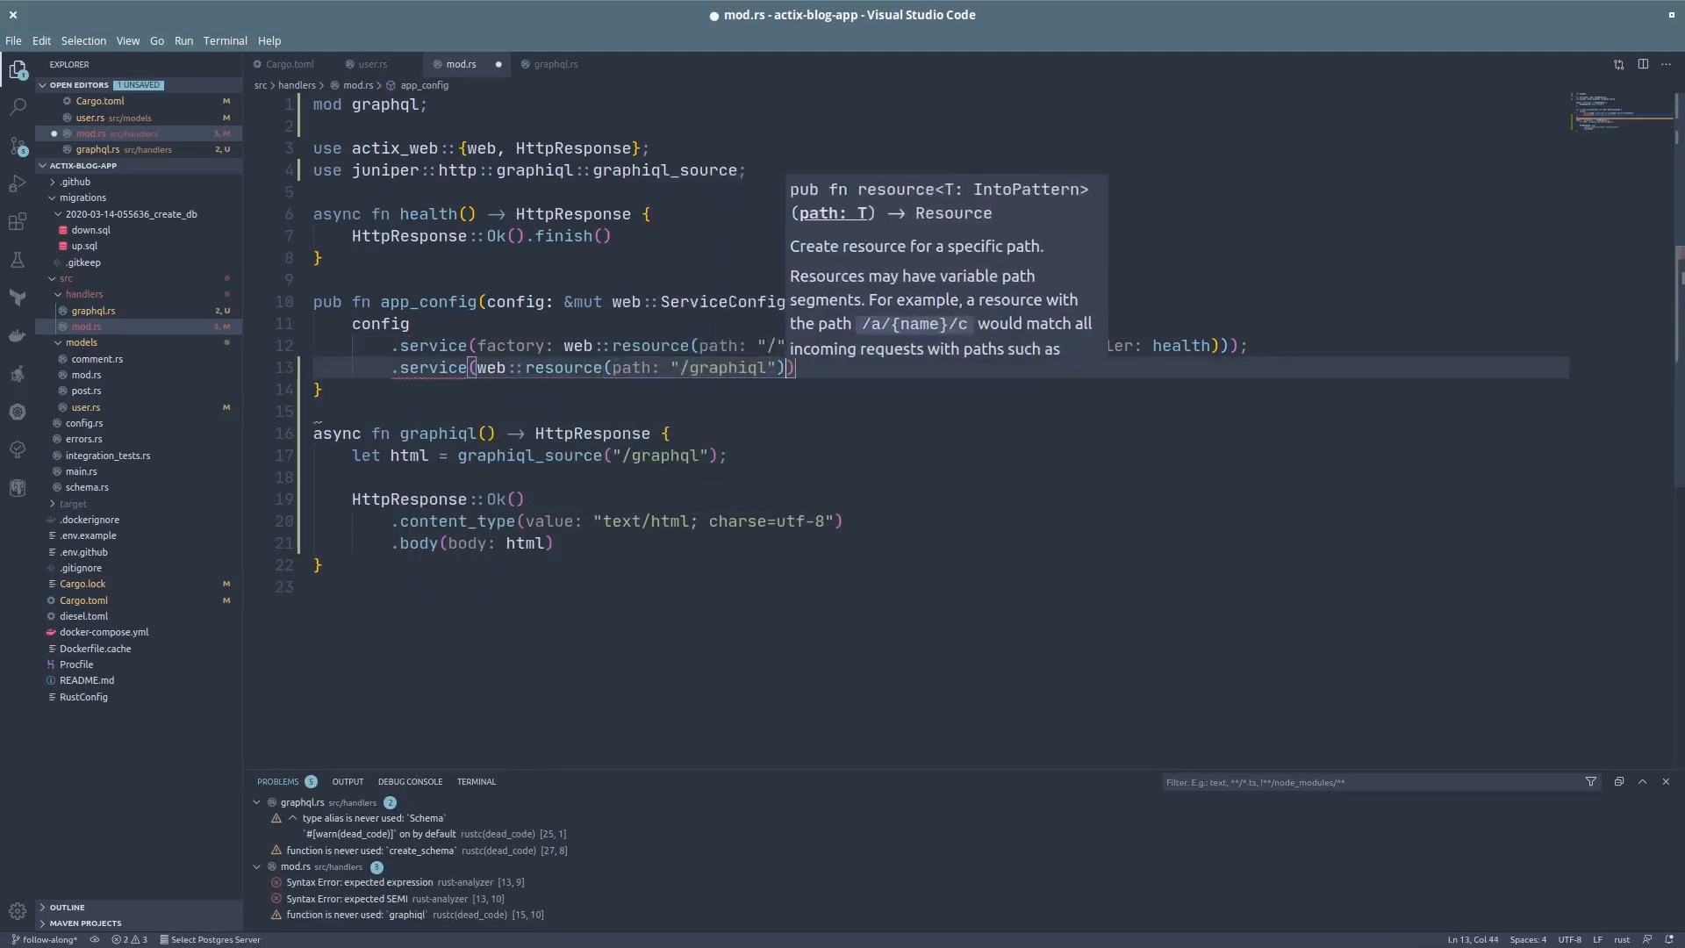
{"action": "type", "text": ".route(web::get()"}
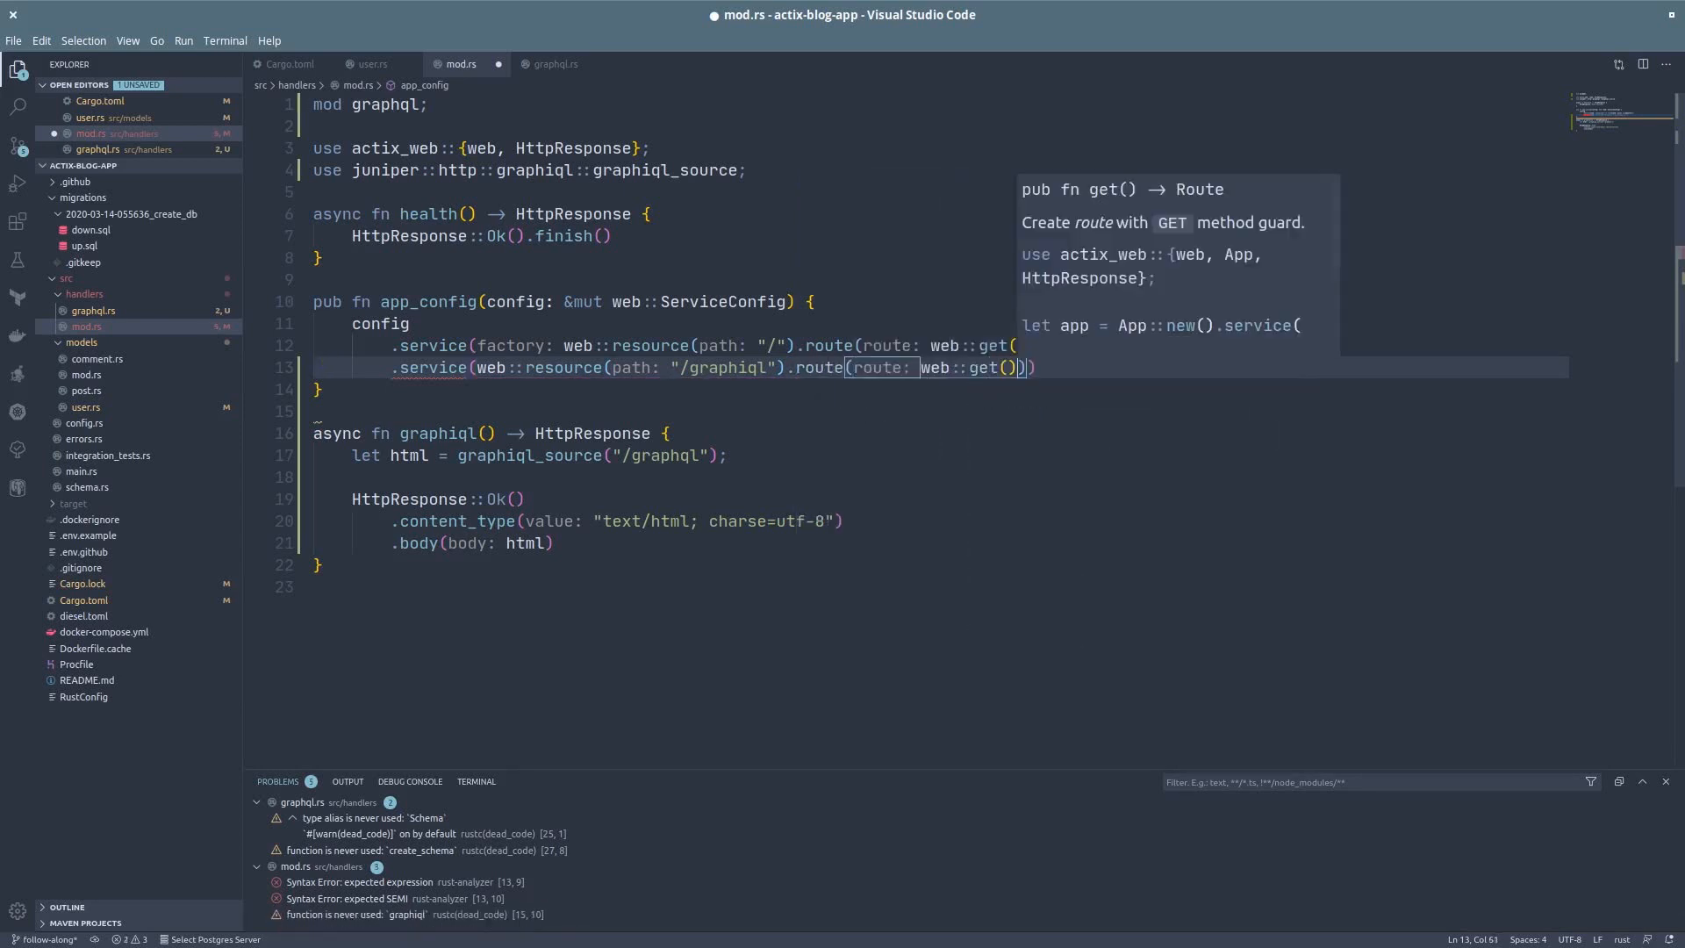
{"action": "type", "text": ".to(grap"}
{"action": "key", "text": "Tab"}
{"action": "key", "text": "End"}
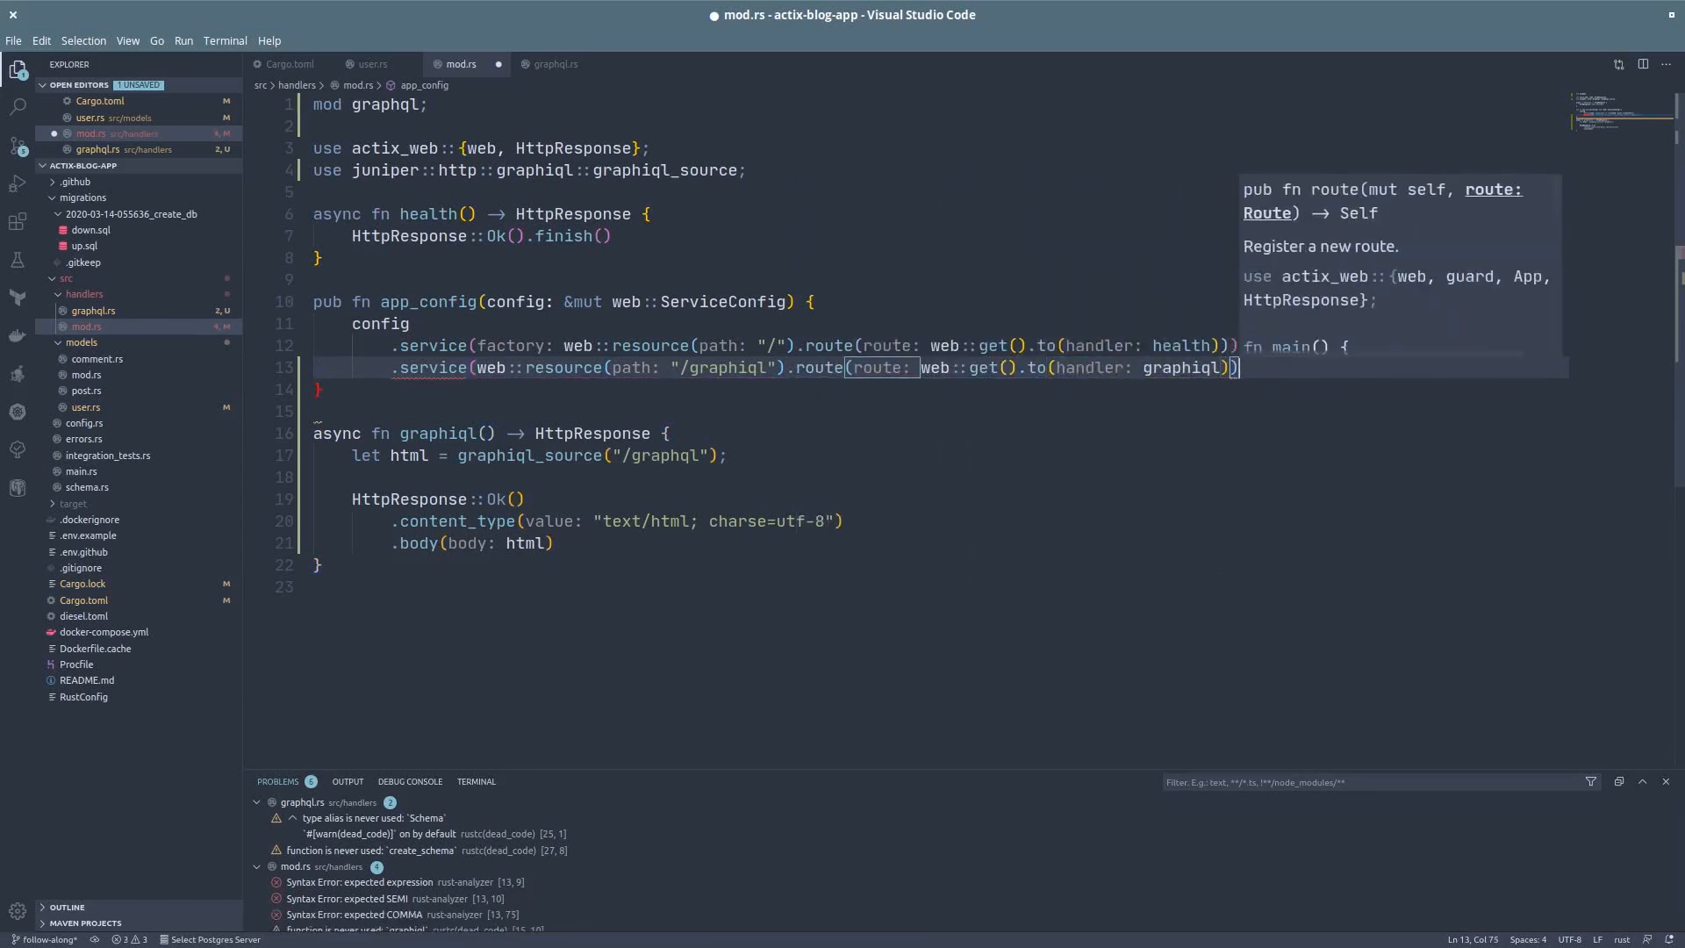
{"action": "key", "text": "Up"}
{"action": "key", "text": "BackSpace"}
{"action": "key", "text": "Down"}
{"action": "type", "text": ";"}
{"action": "key", "text": "ctrl+s"}
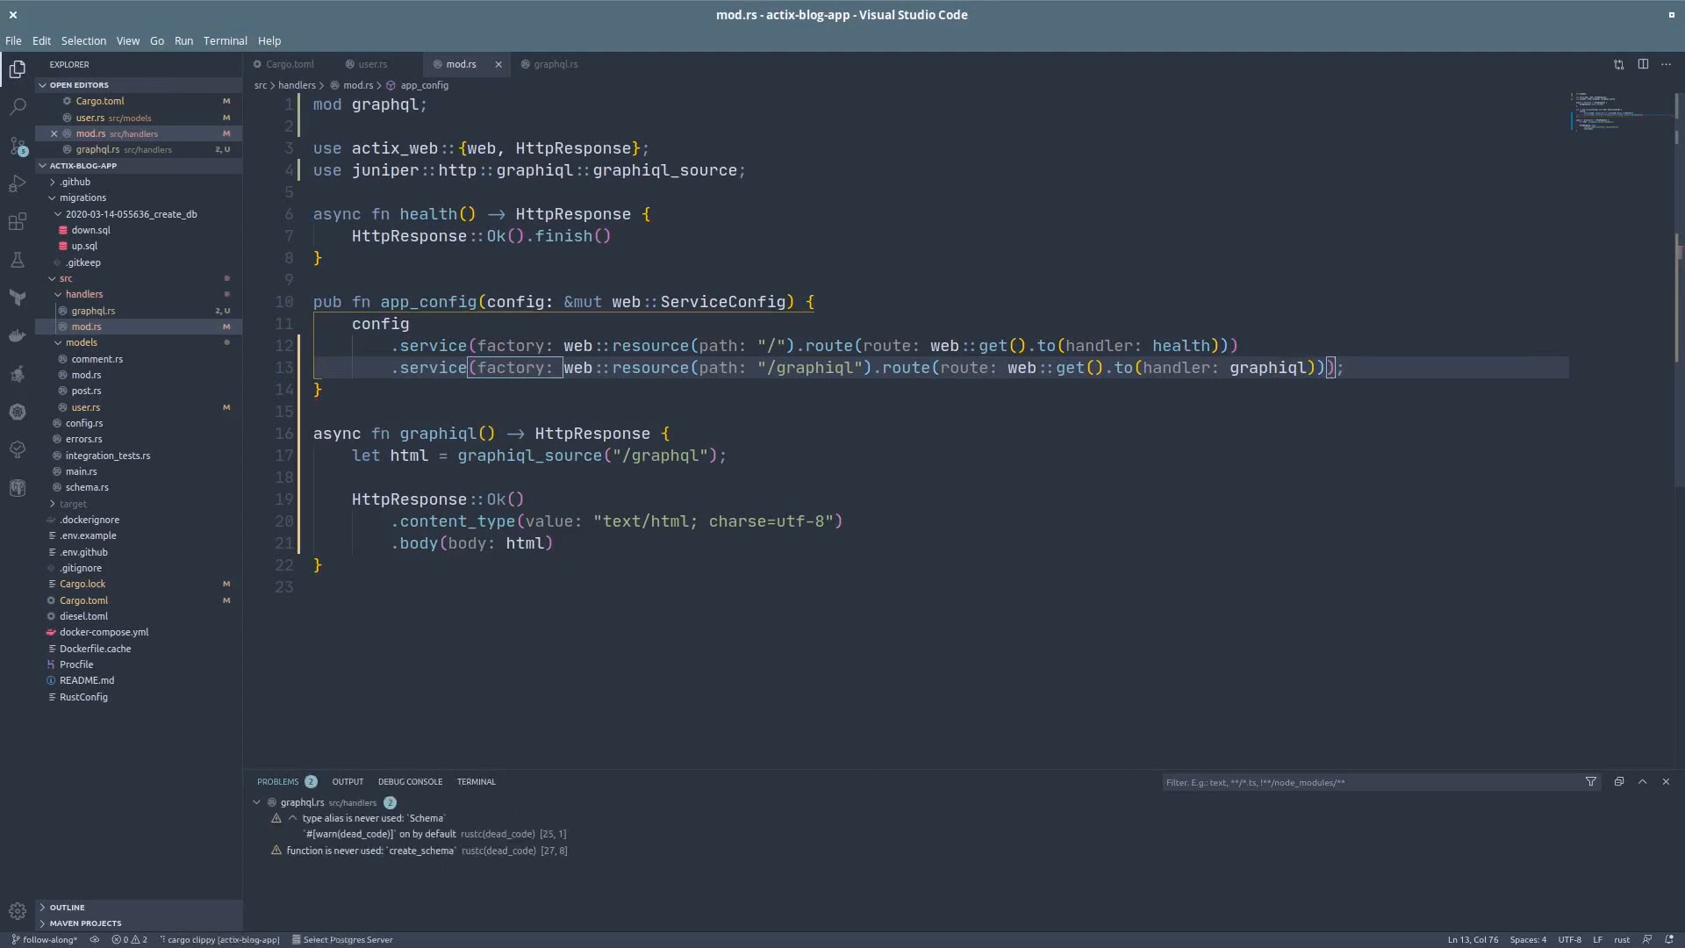
Start an empty async graphql handler returning HttpResponse below graphiql and save.
{"action": "key", "text": "ctrl+End"}
{"action": "key", "text": "Return"}
{"action": "type", "text": "async fn graphql()"}
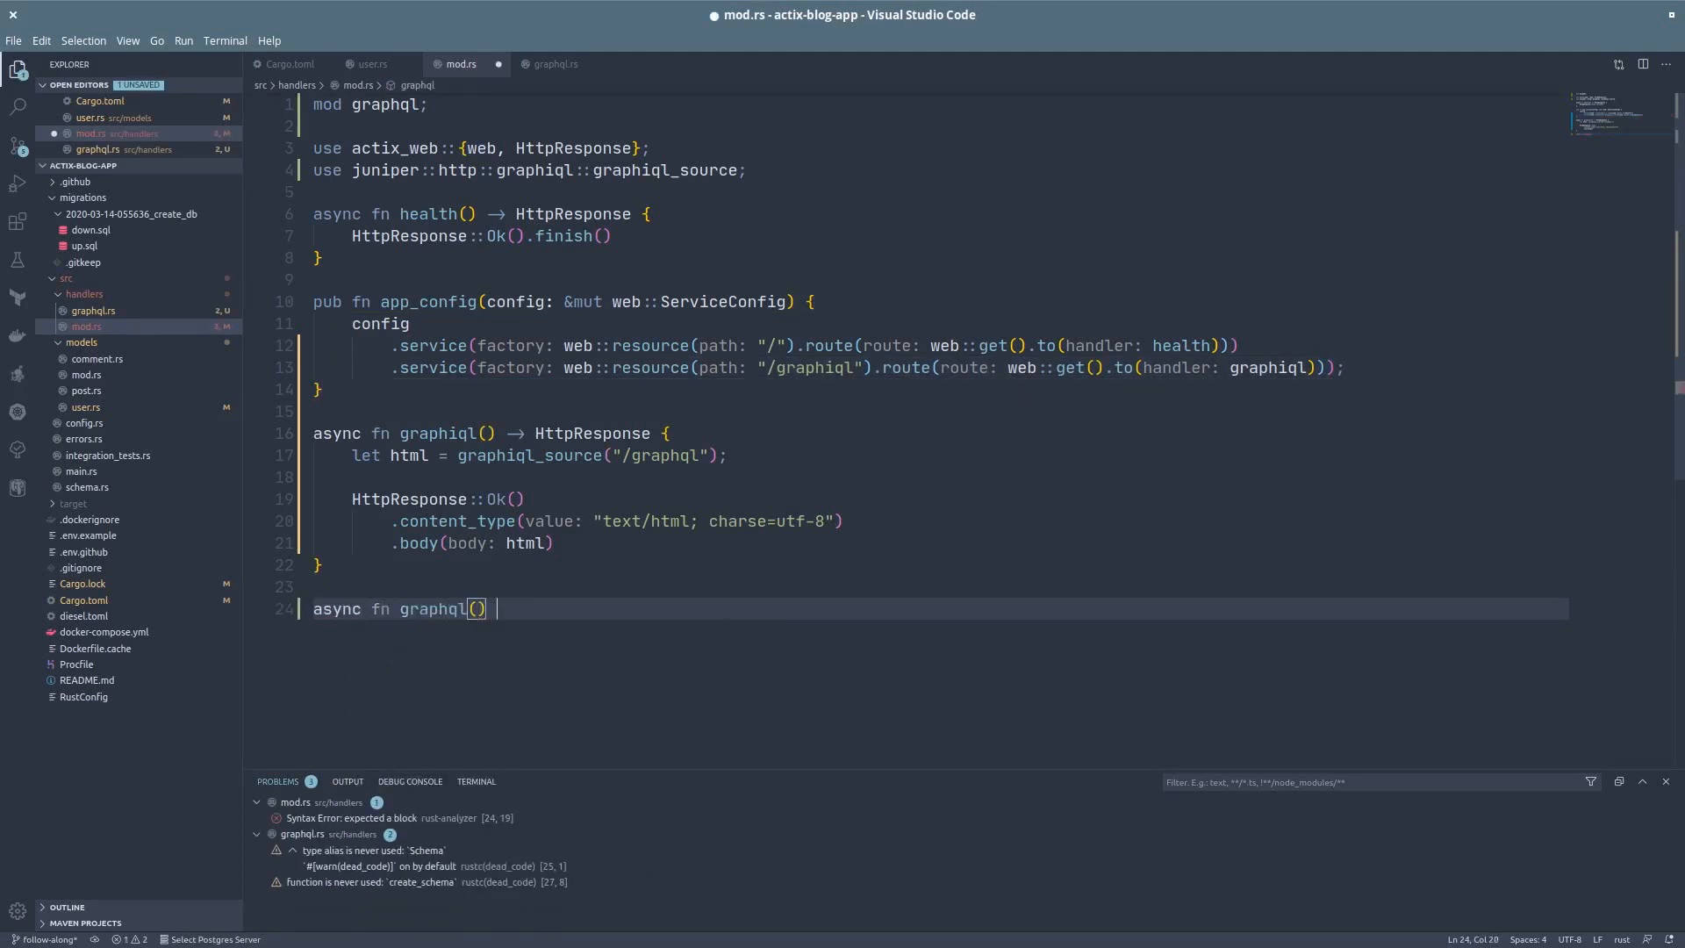
{"action": "type", "text": " -> "}
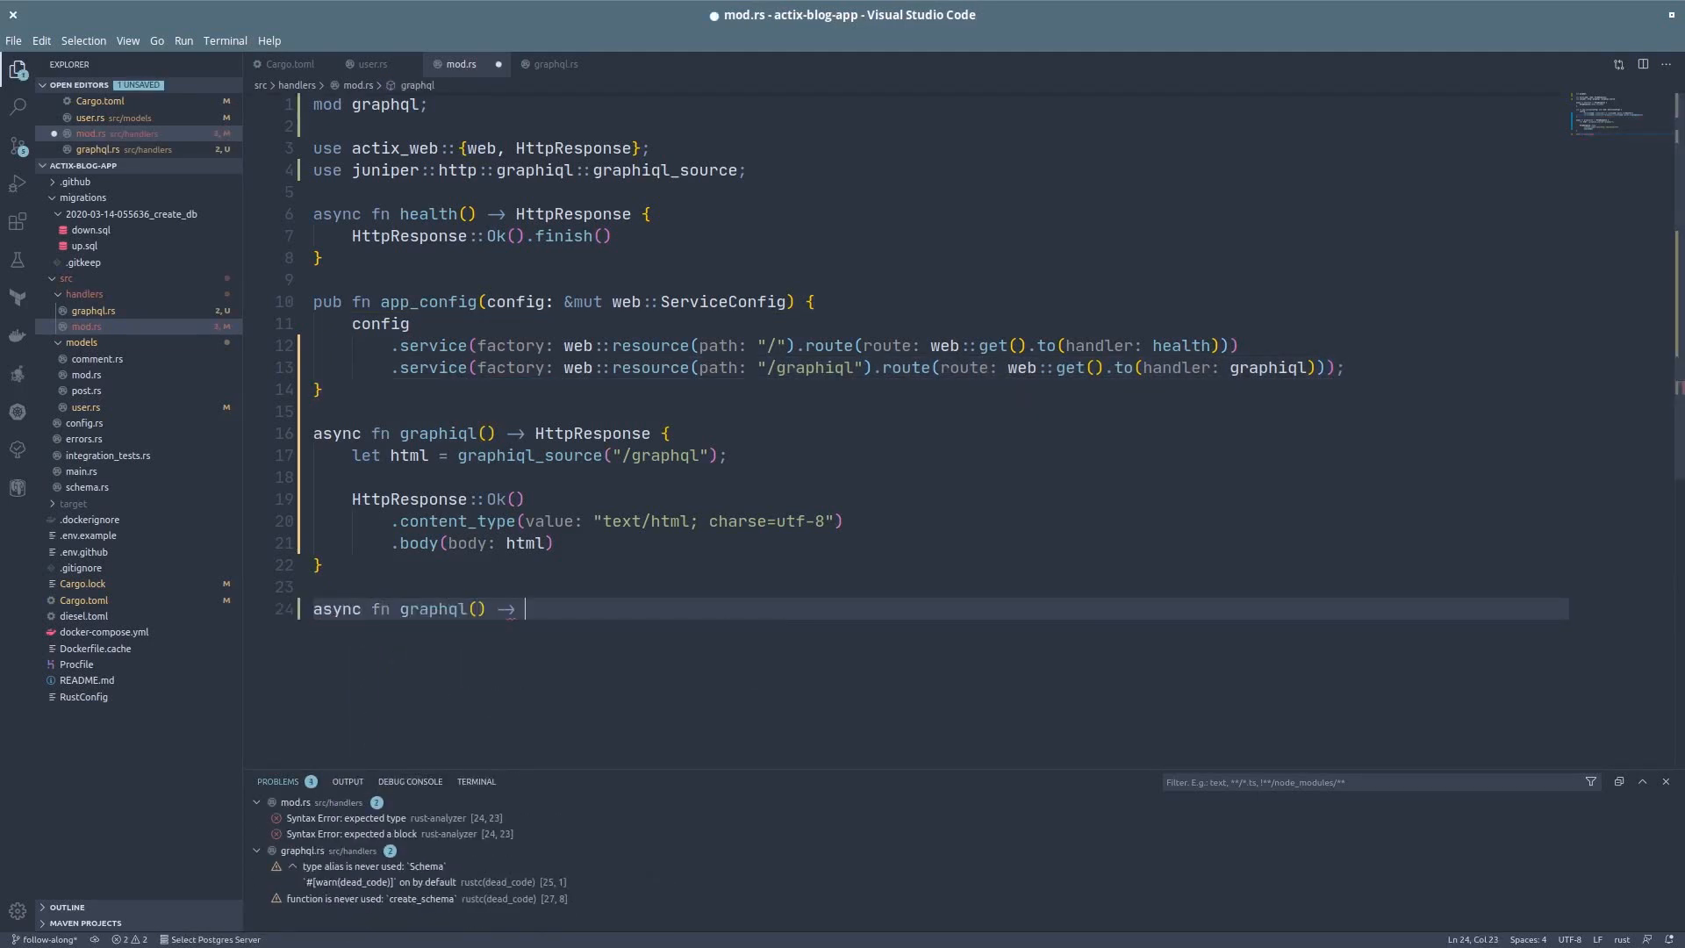
{"action": "type", "text": "Htt"}
{"action": "key", "text": "Tab"}
{"action": "type", "text": "{"}
{"action": "key", "text": "Return"}
{"action": "key", "text": "ctrl+s"}
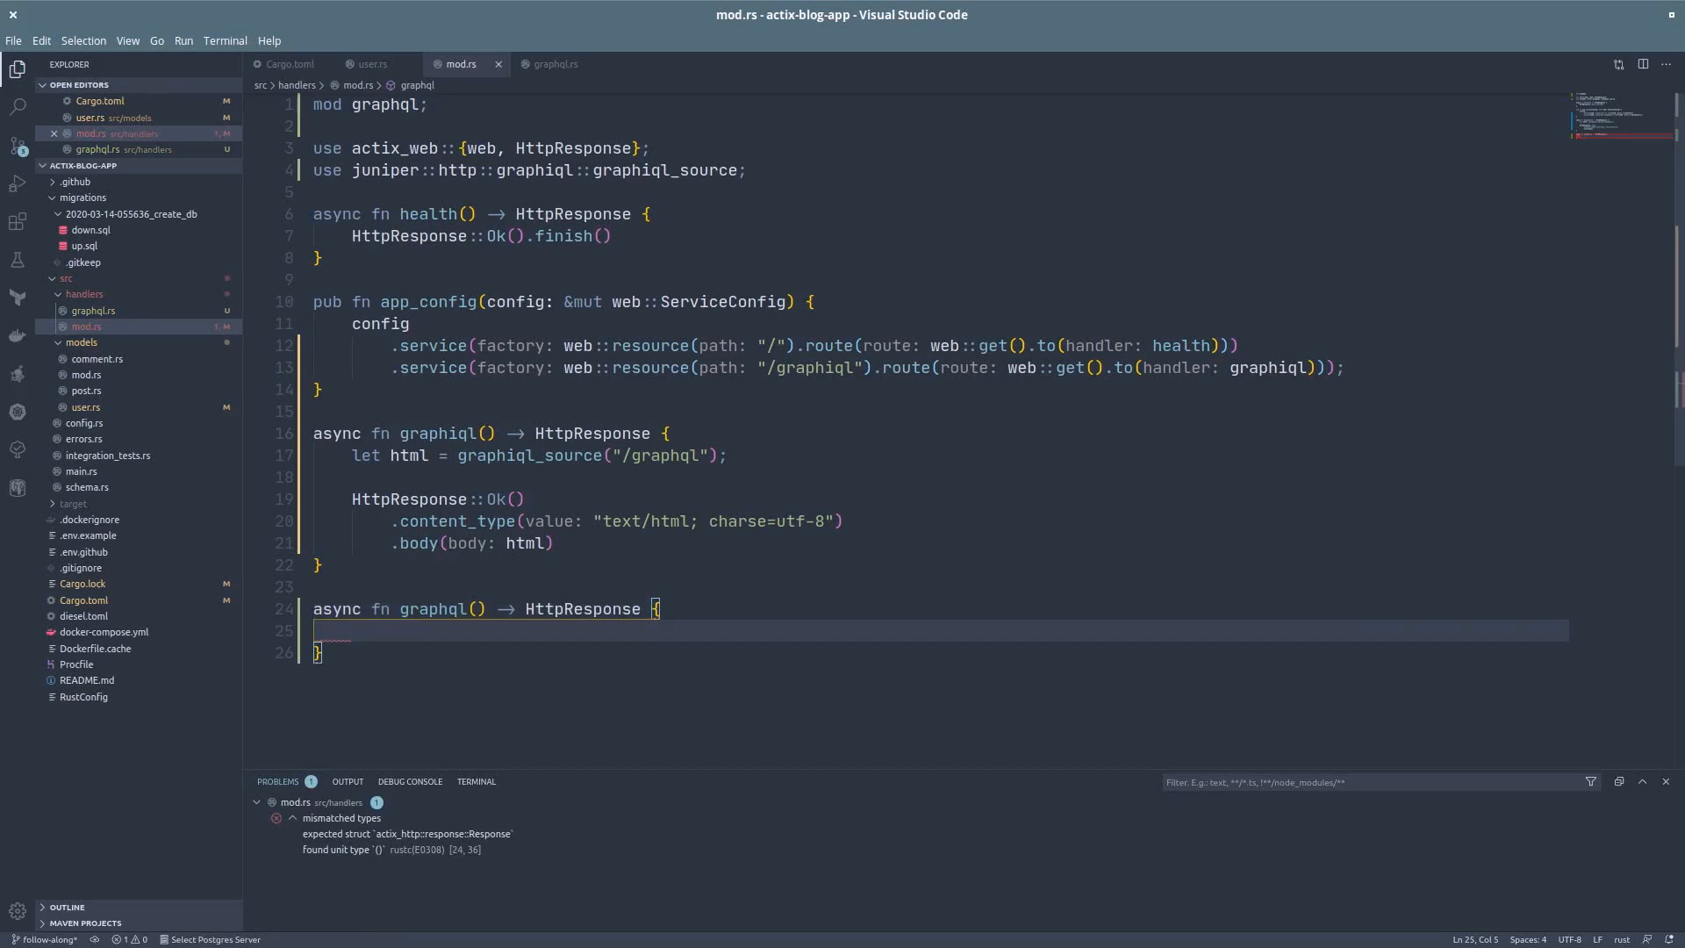
Give graphql a data: web::Json<GraphQLRequest> parameter and add GraphQLRequest to the juniper::http import.
{"action": "key", "text": "Up"}
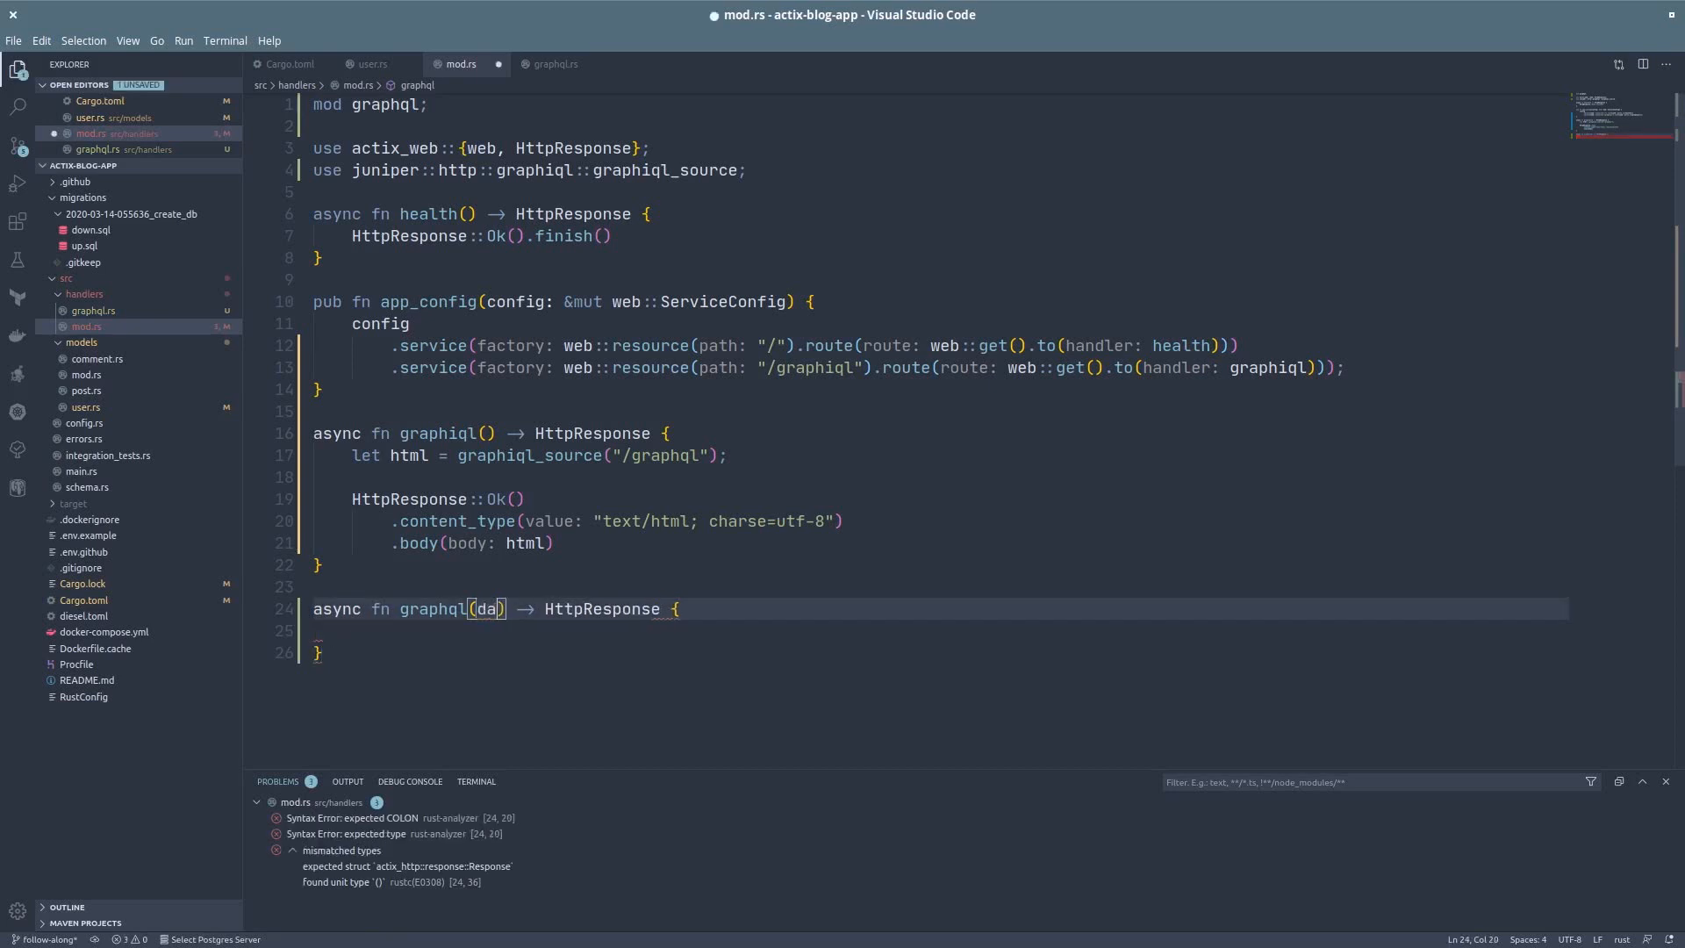
{"action": "type", "text": "data:"}
{"action": "type", "text": " web::Json"}
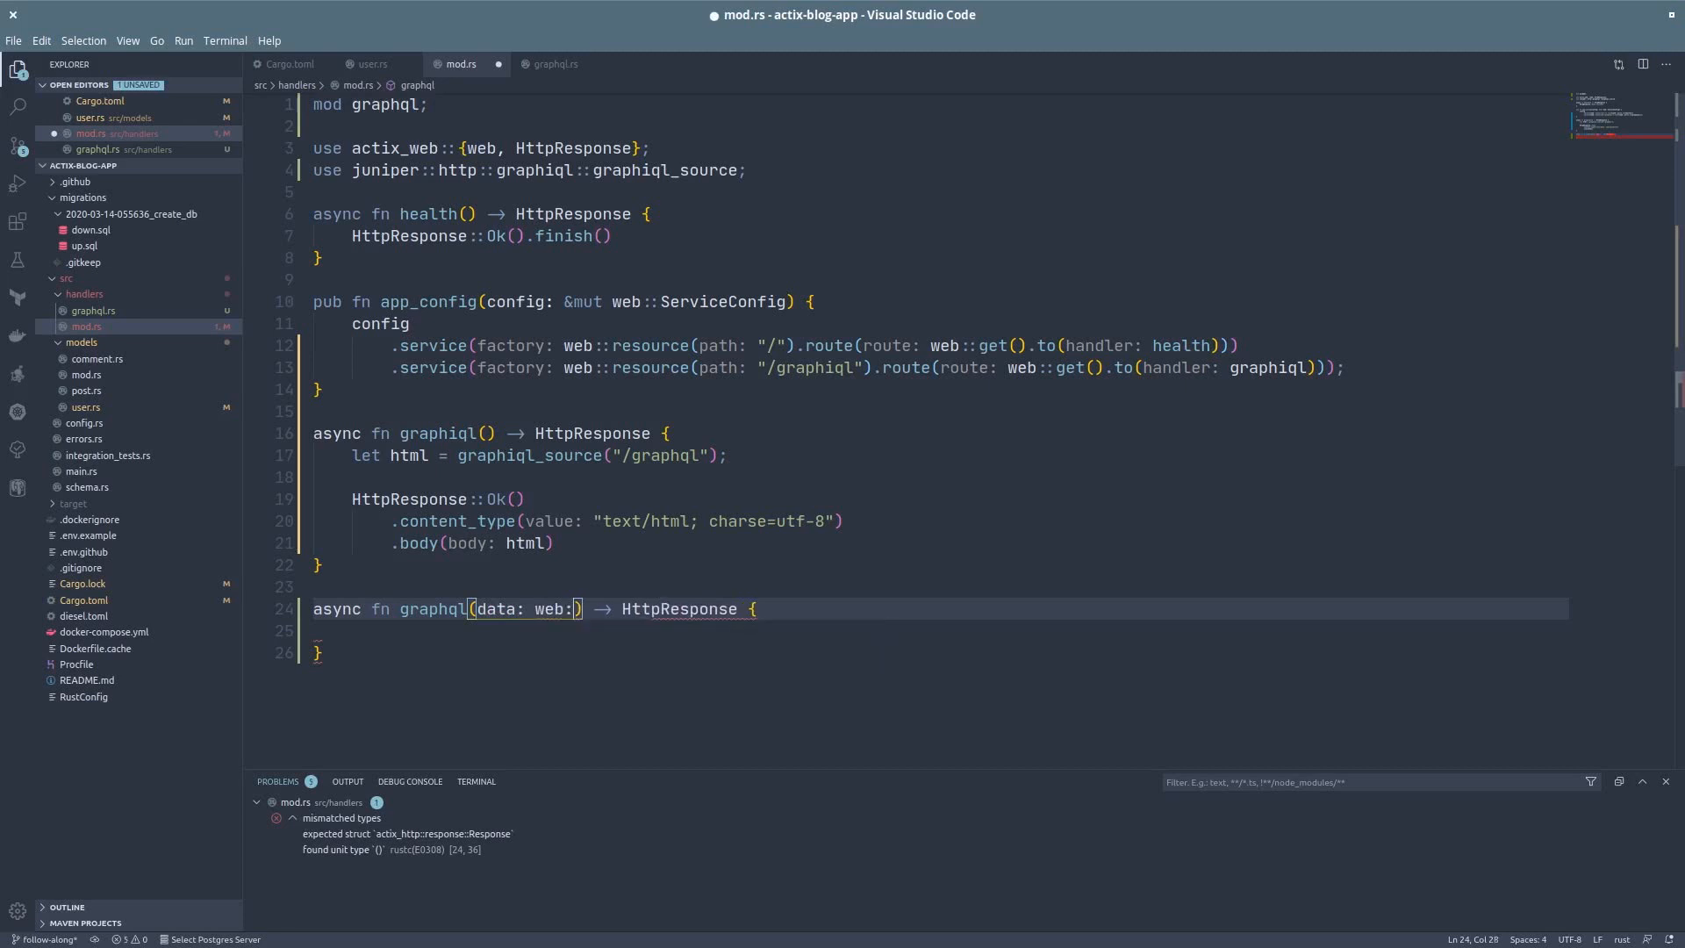
{"action": "type", "text": "<>"}
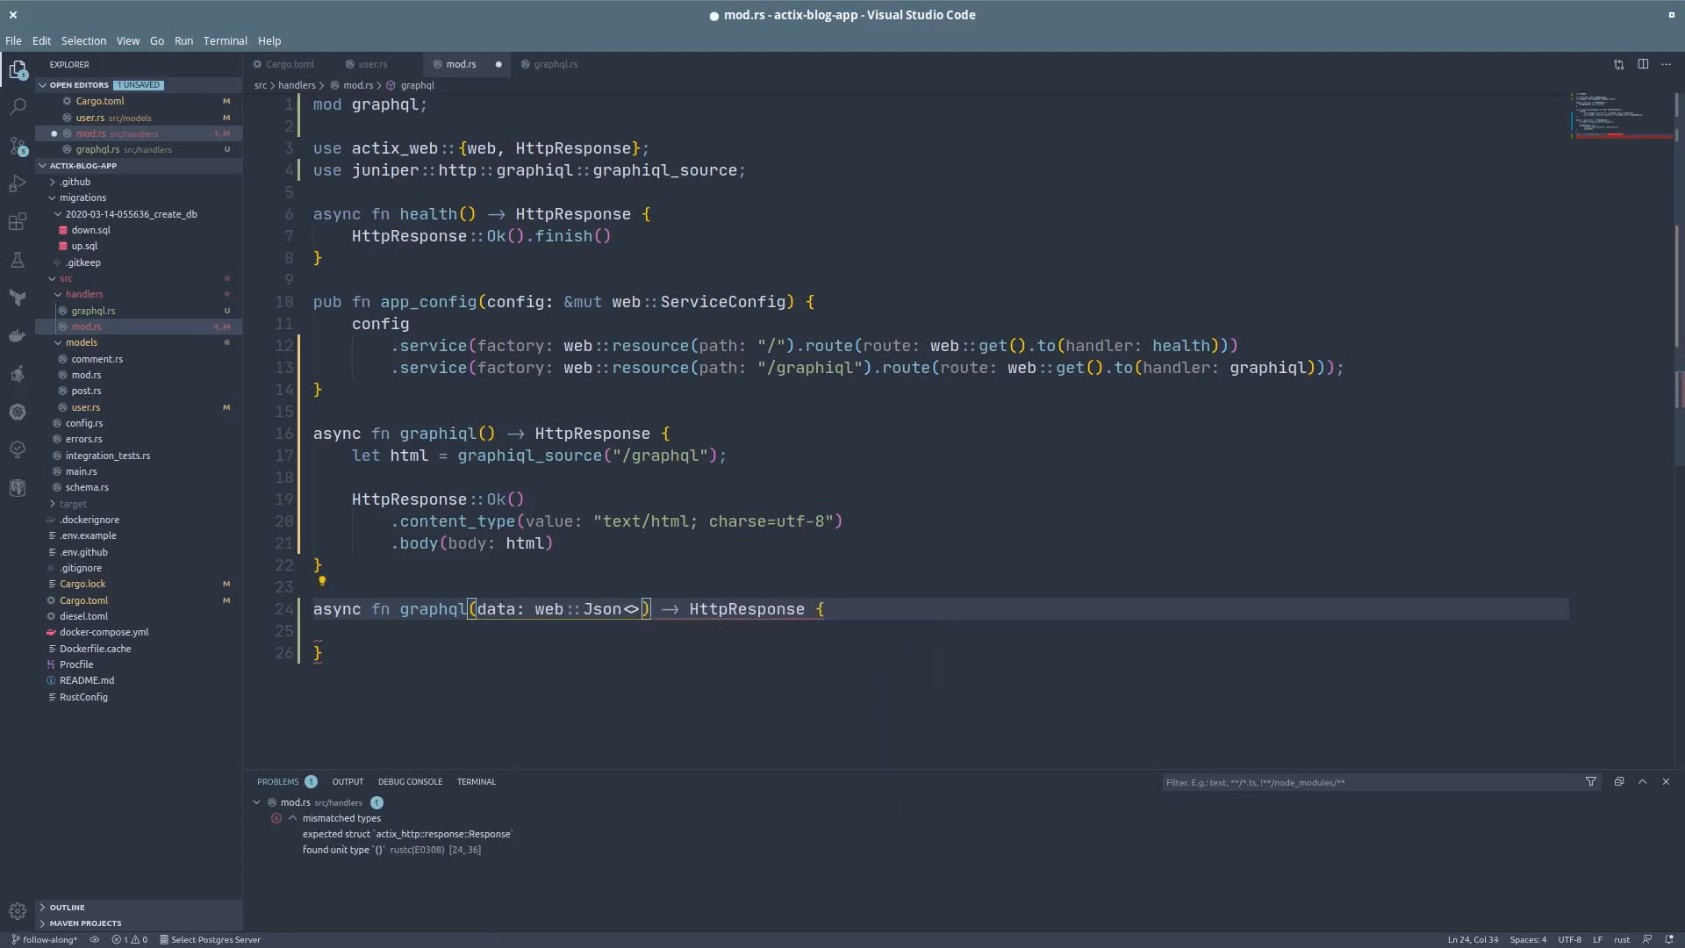
{"action": "left_click", "coordinate": [498, 170]}
{"action": "type", "text": "{"}
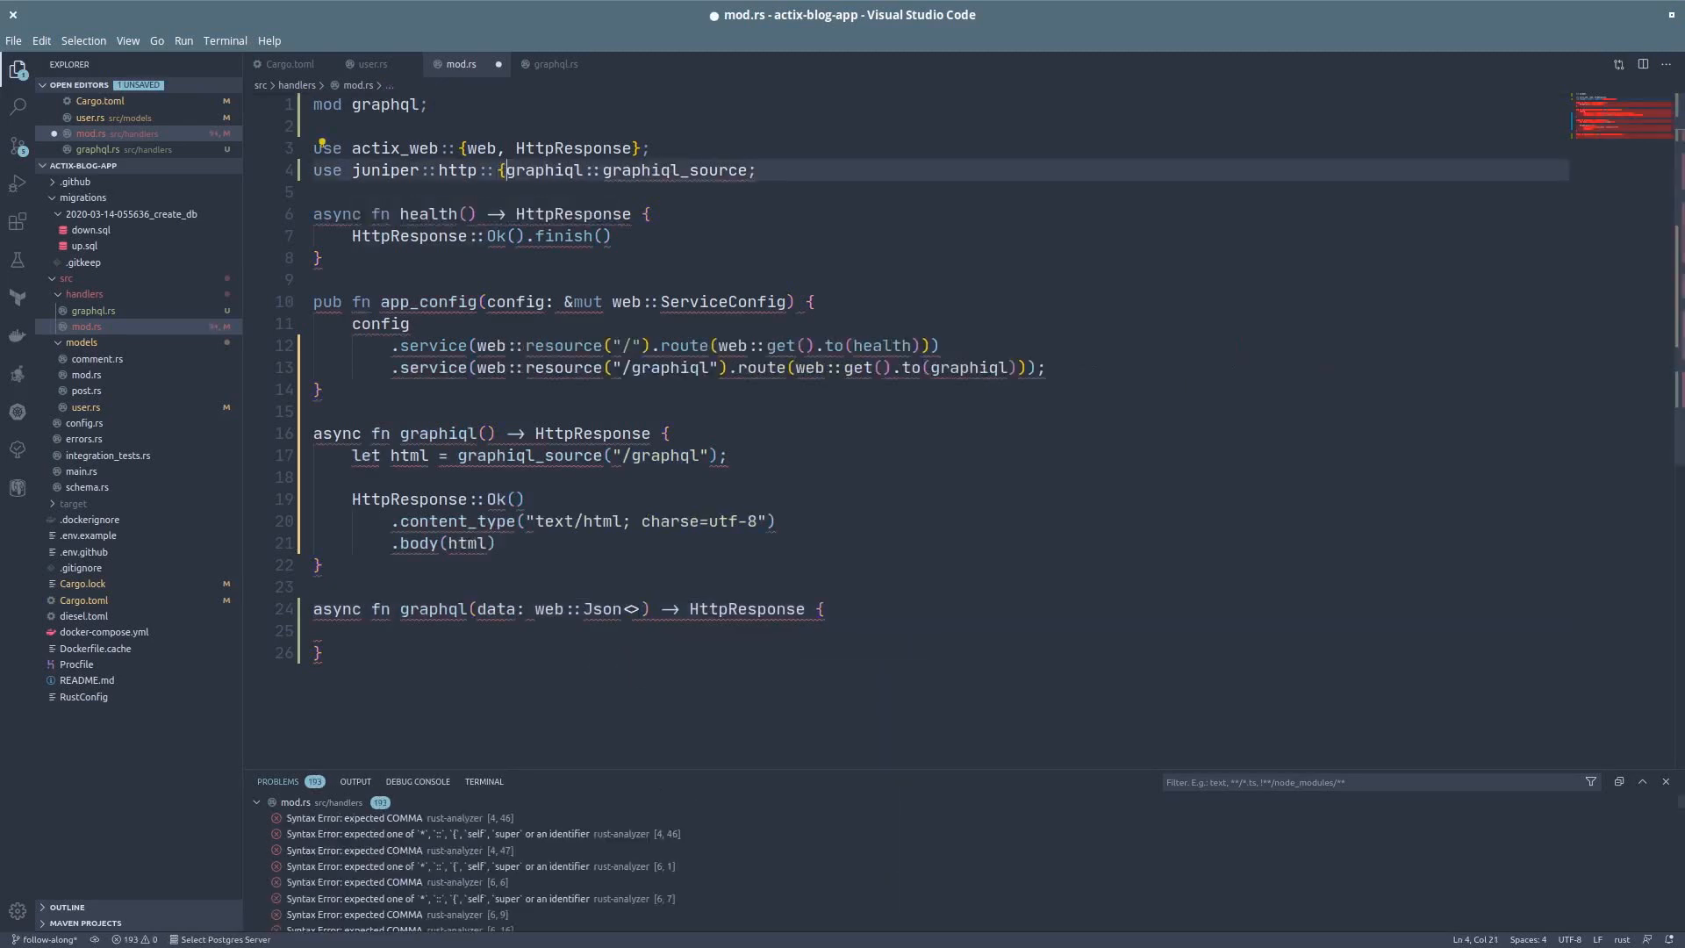
{"action": "type", "text": ", }"}
{"action": "type", "text": "raphQ"}
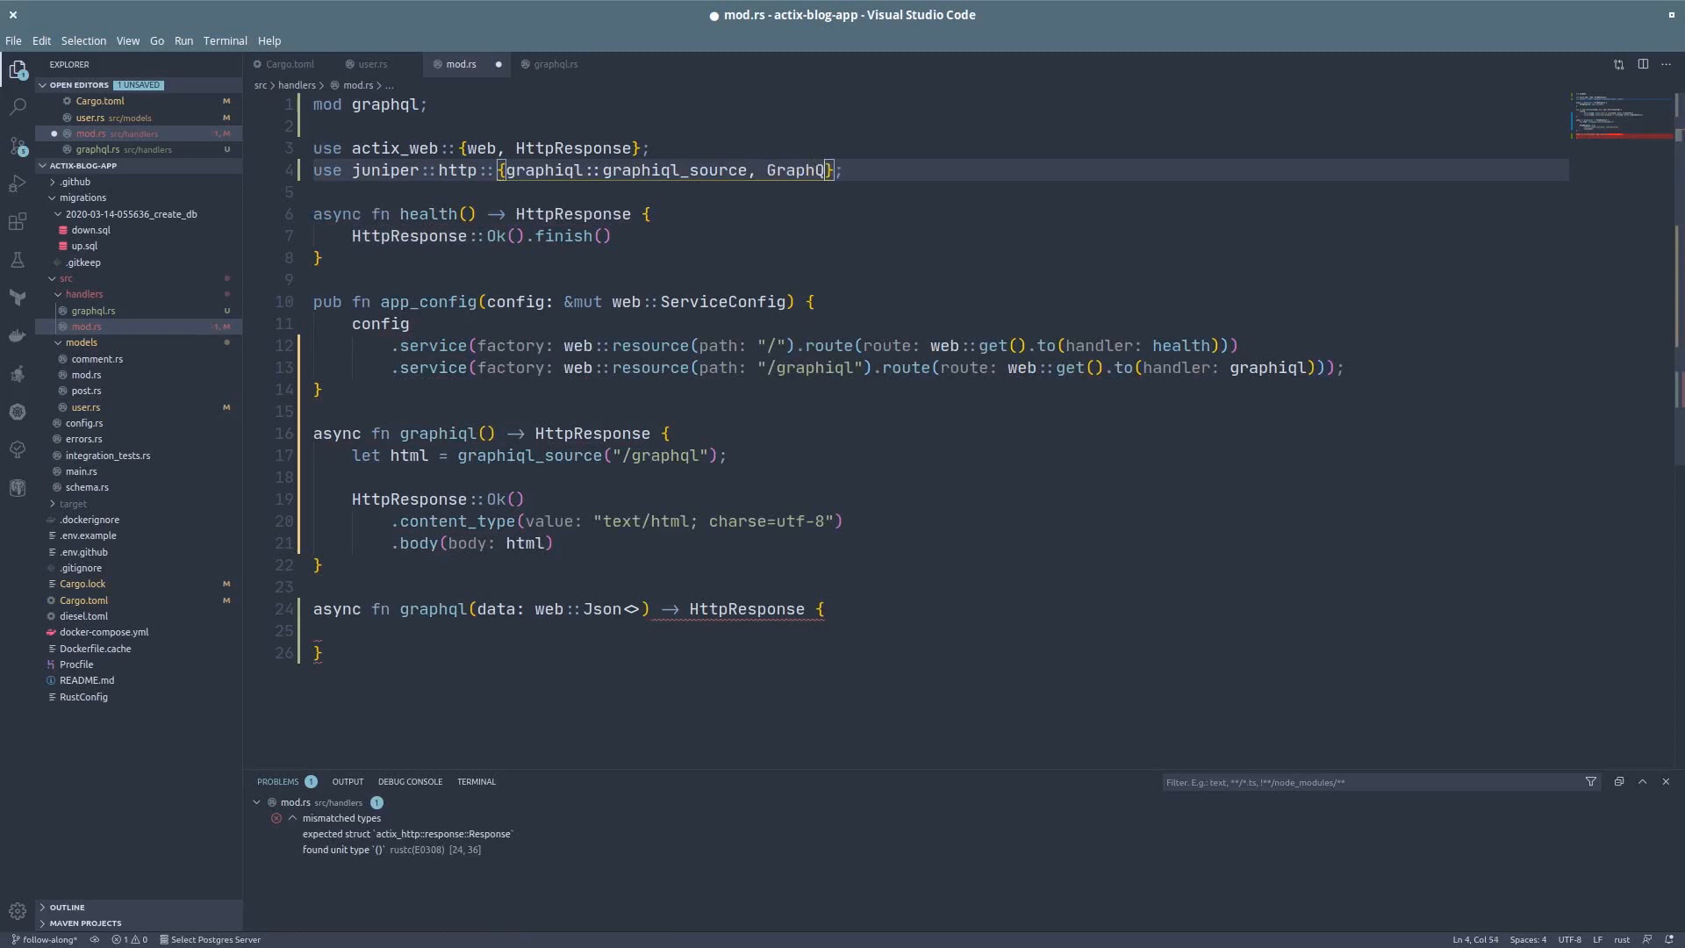
{"action": "type", "text": "Request"}
{"action": "key", "text": "ctrl+s"}
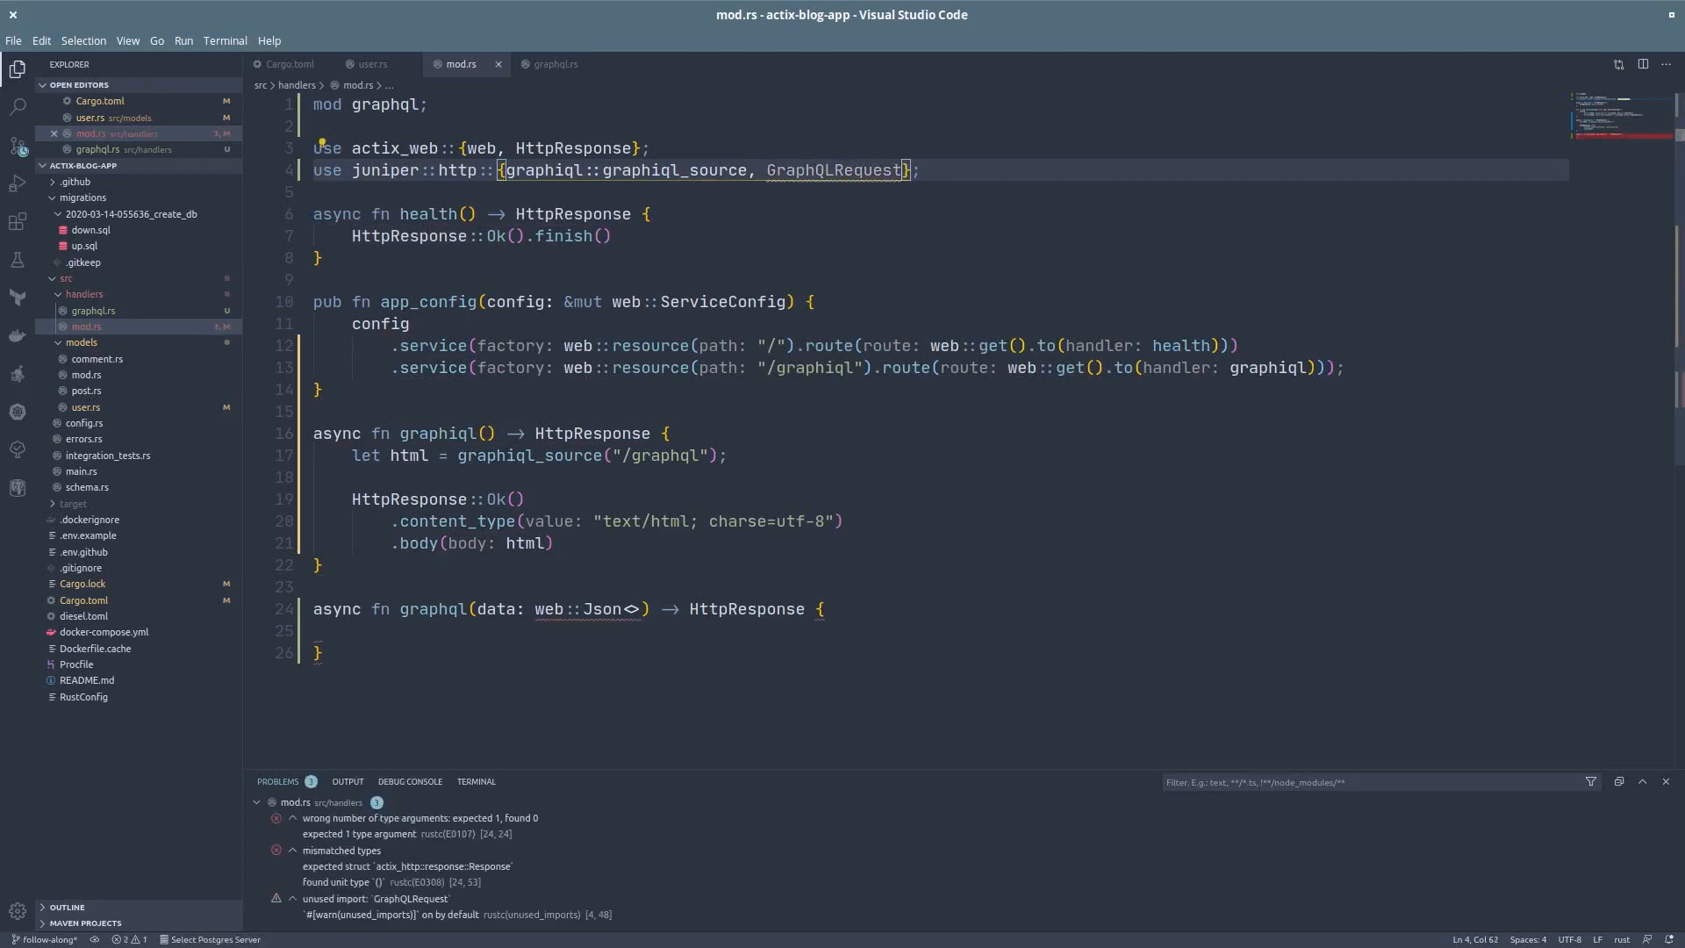
{"action": "key", "text": "ctrl+shift+Left"}
{"action": "key", "text": "ctrl+c"}
{"action": "key", "text": "ctrl+v"}
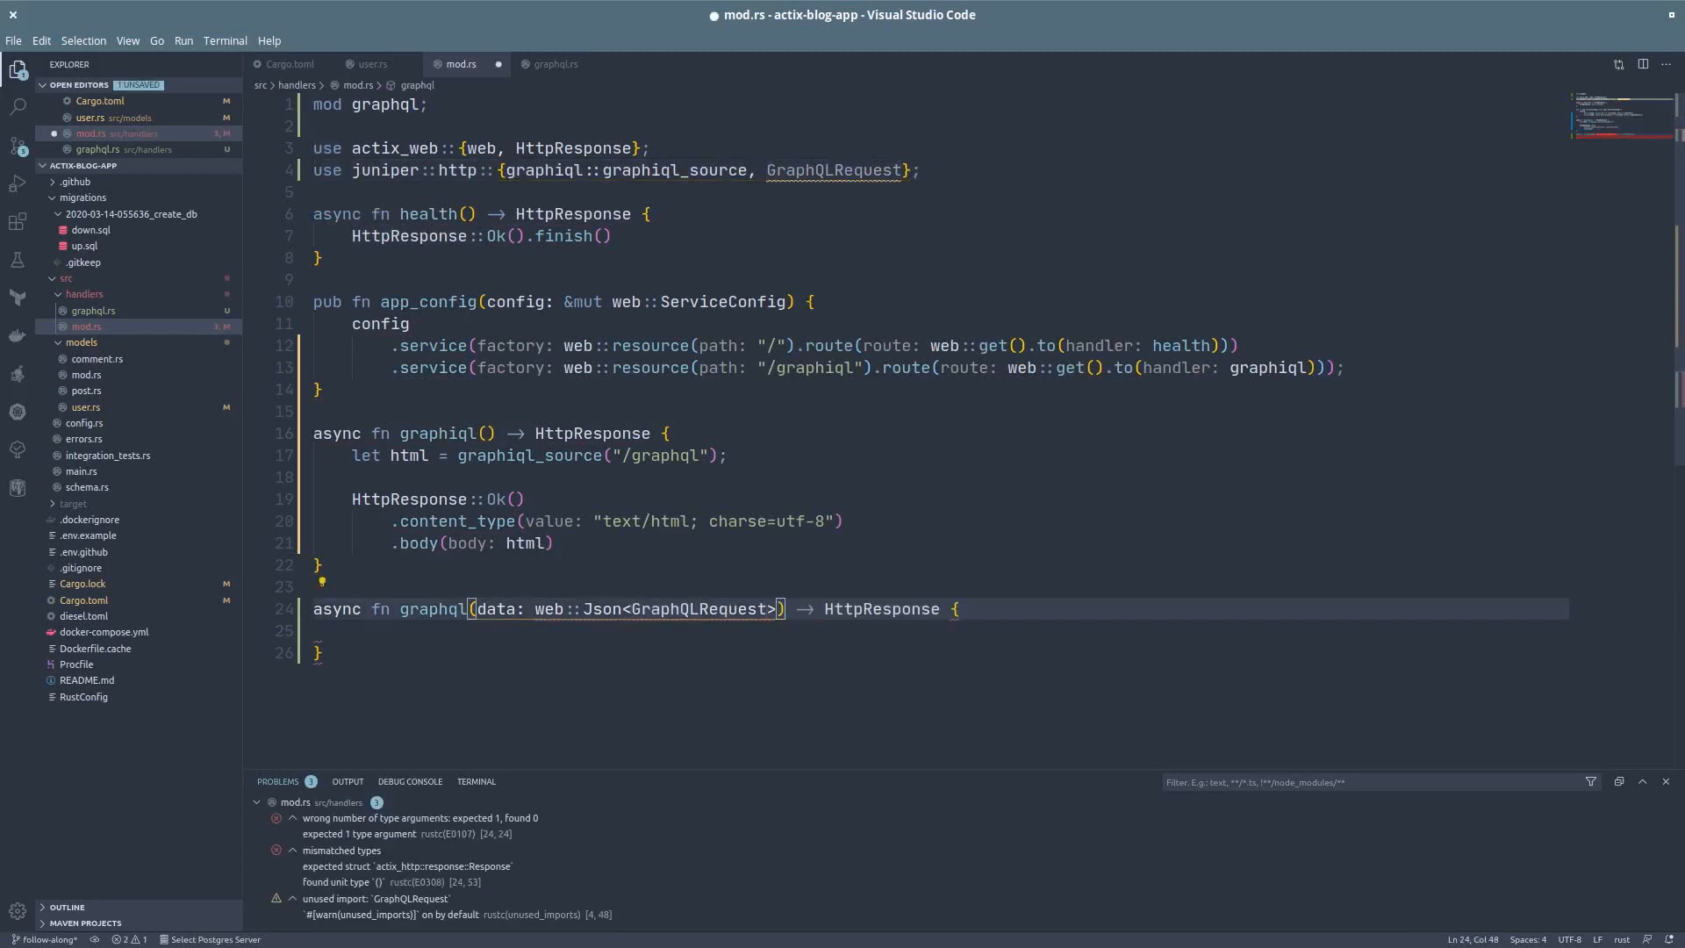
Import create_schema and register the built schema as app data in app_config, then save.
{"action": "key", "text": "End"}
{"action": "key", "text": "Return"}
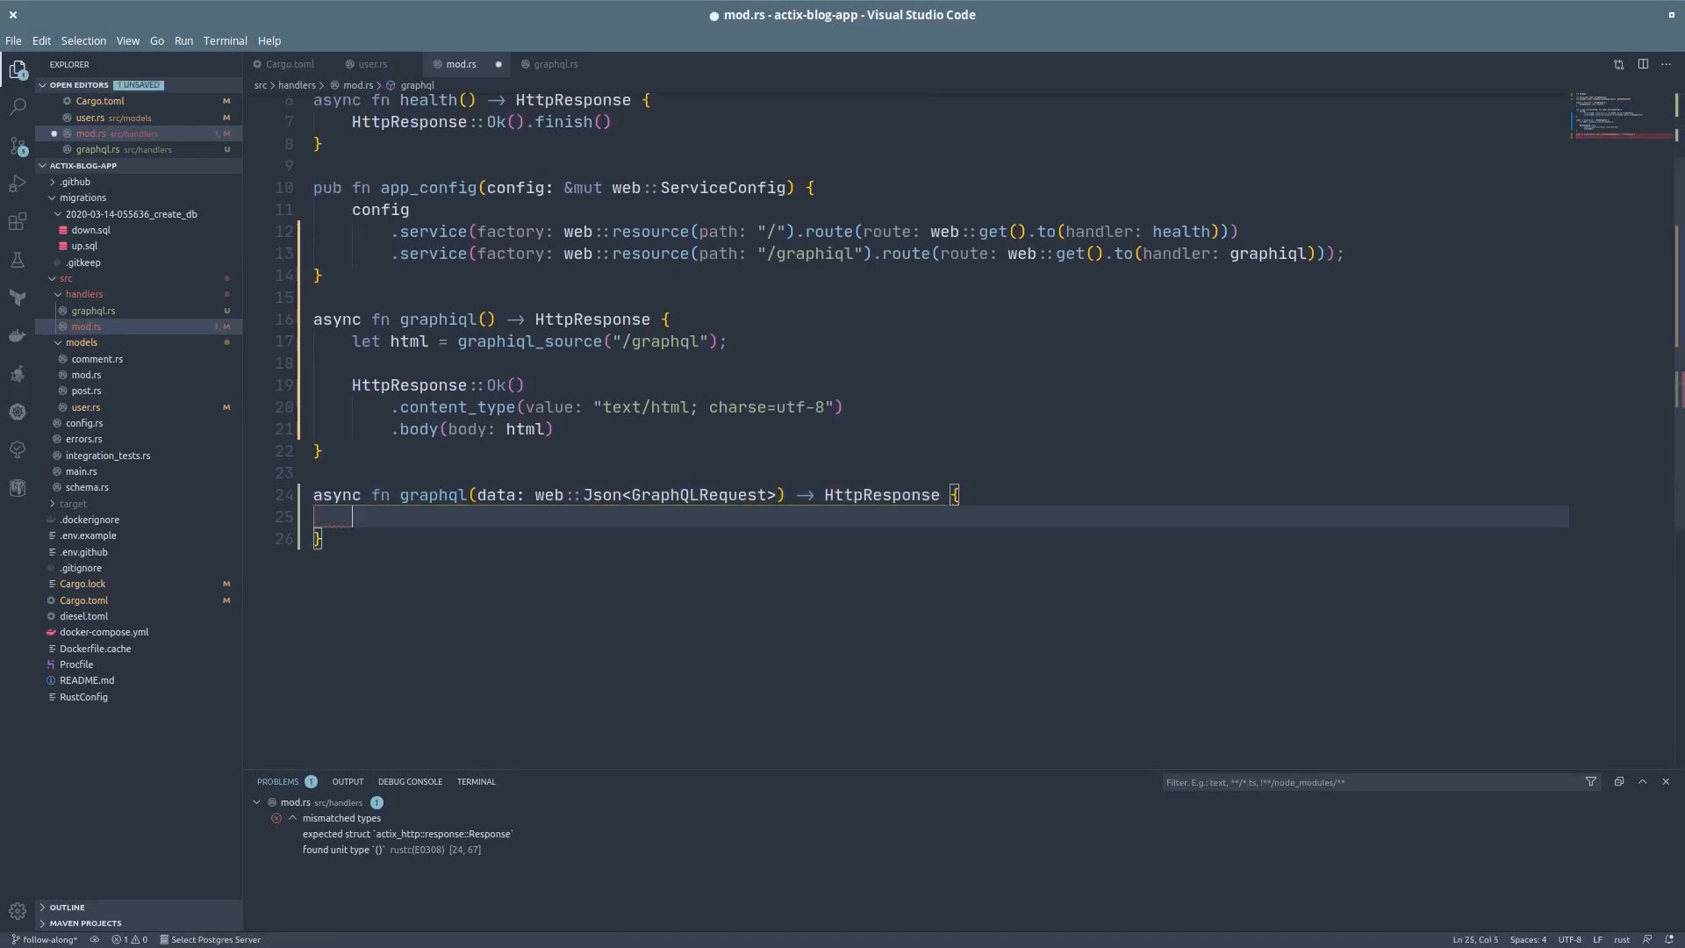
{"action": "key", "text": "Up"}
{"action": "key", "text": "End"}
{"action": "key", "text": "Left"}
{"action": "key", "text": "Left"}
{"action": "key", "text": "End"}
{"action": "key", "text": "Return"}
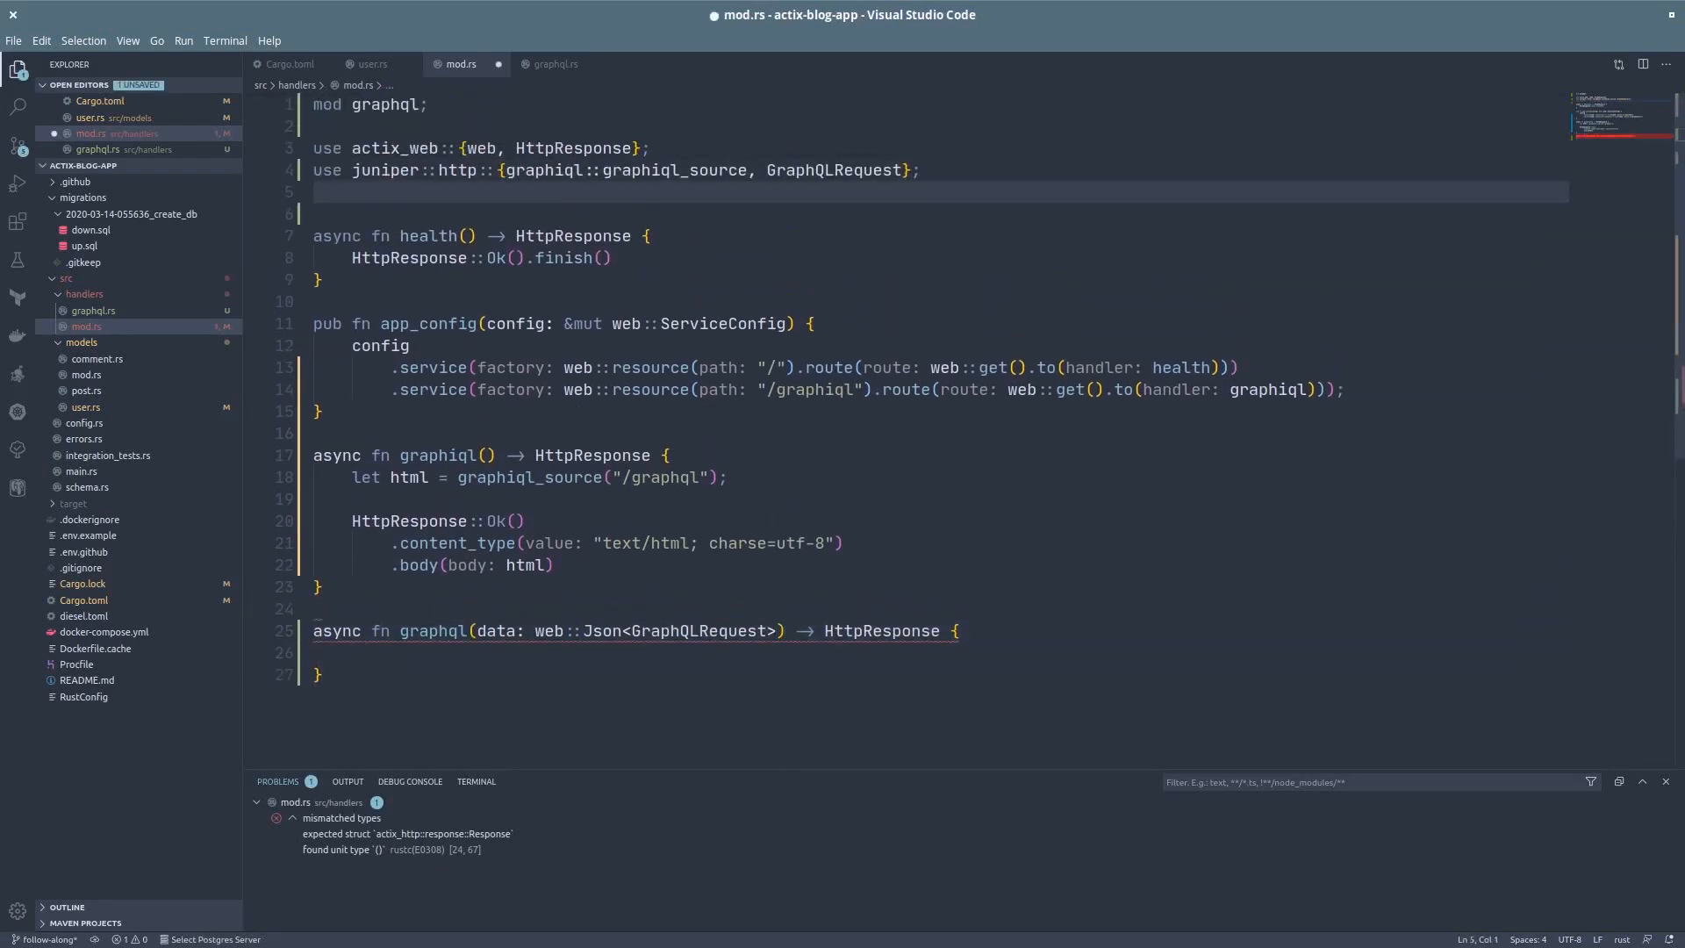
{"action": "type", "text": "use graphql::"}
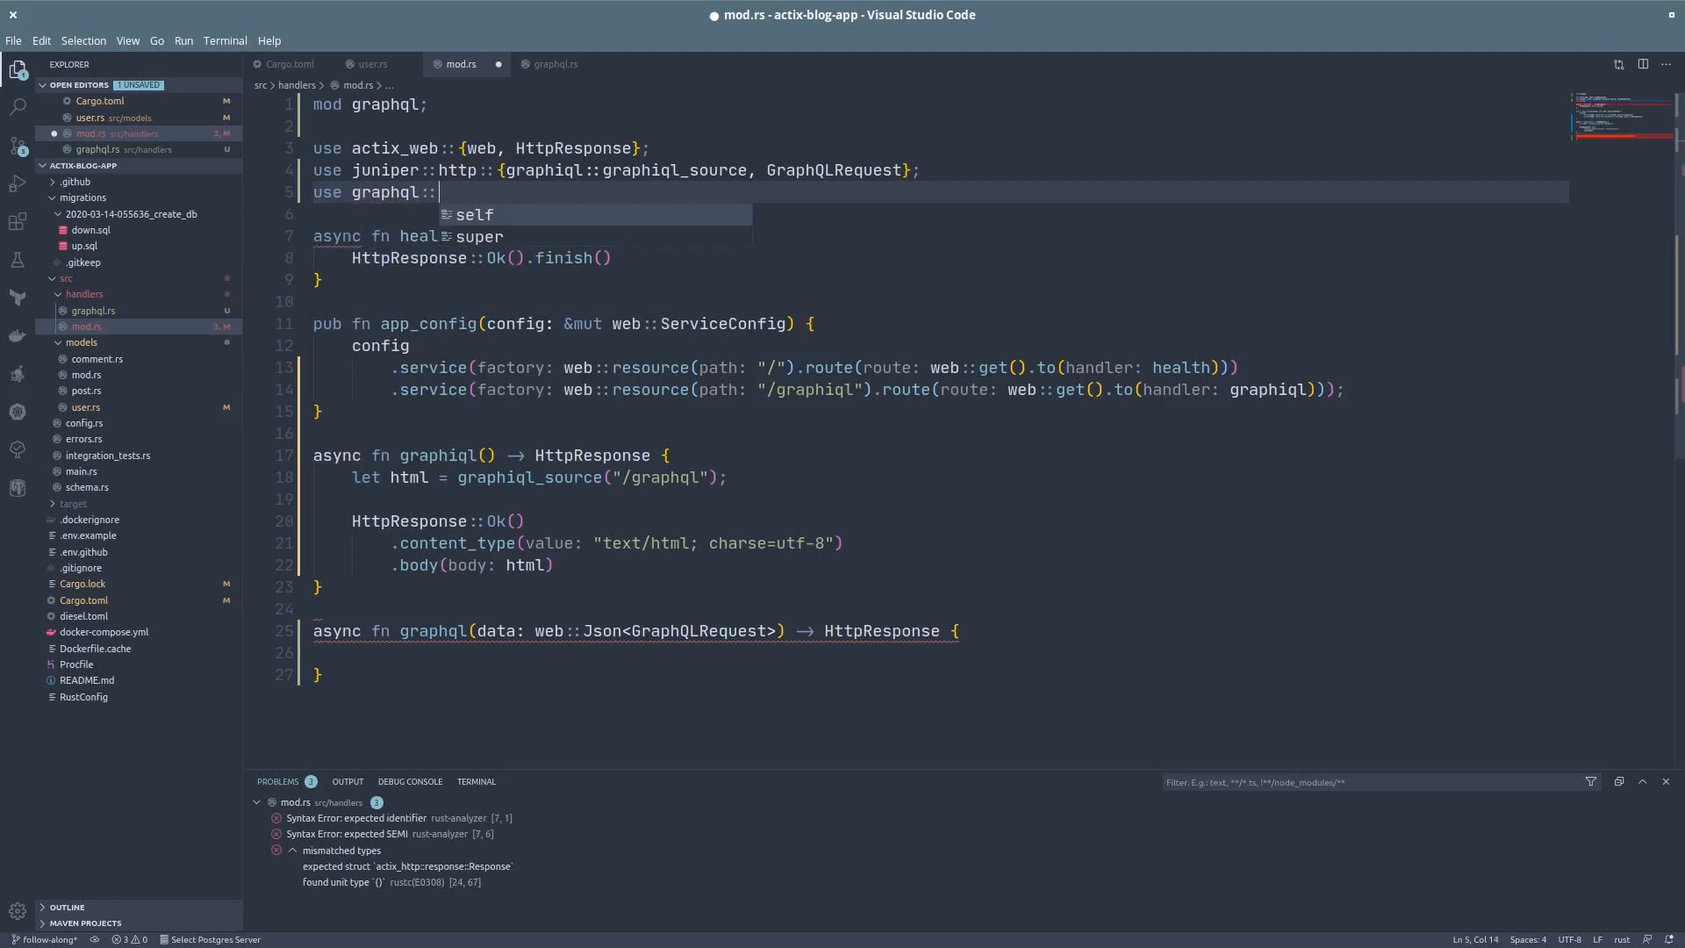
{"action": "type", "text": "create_schema, Sch"}
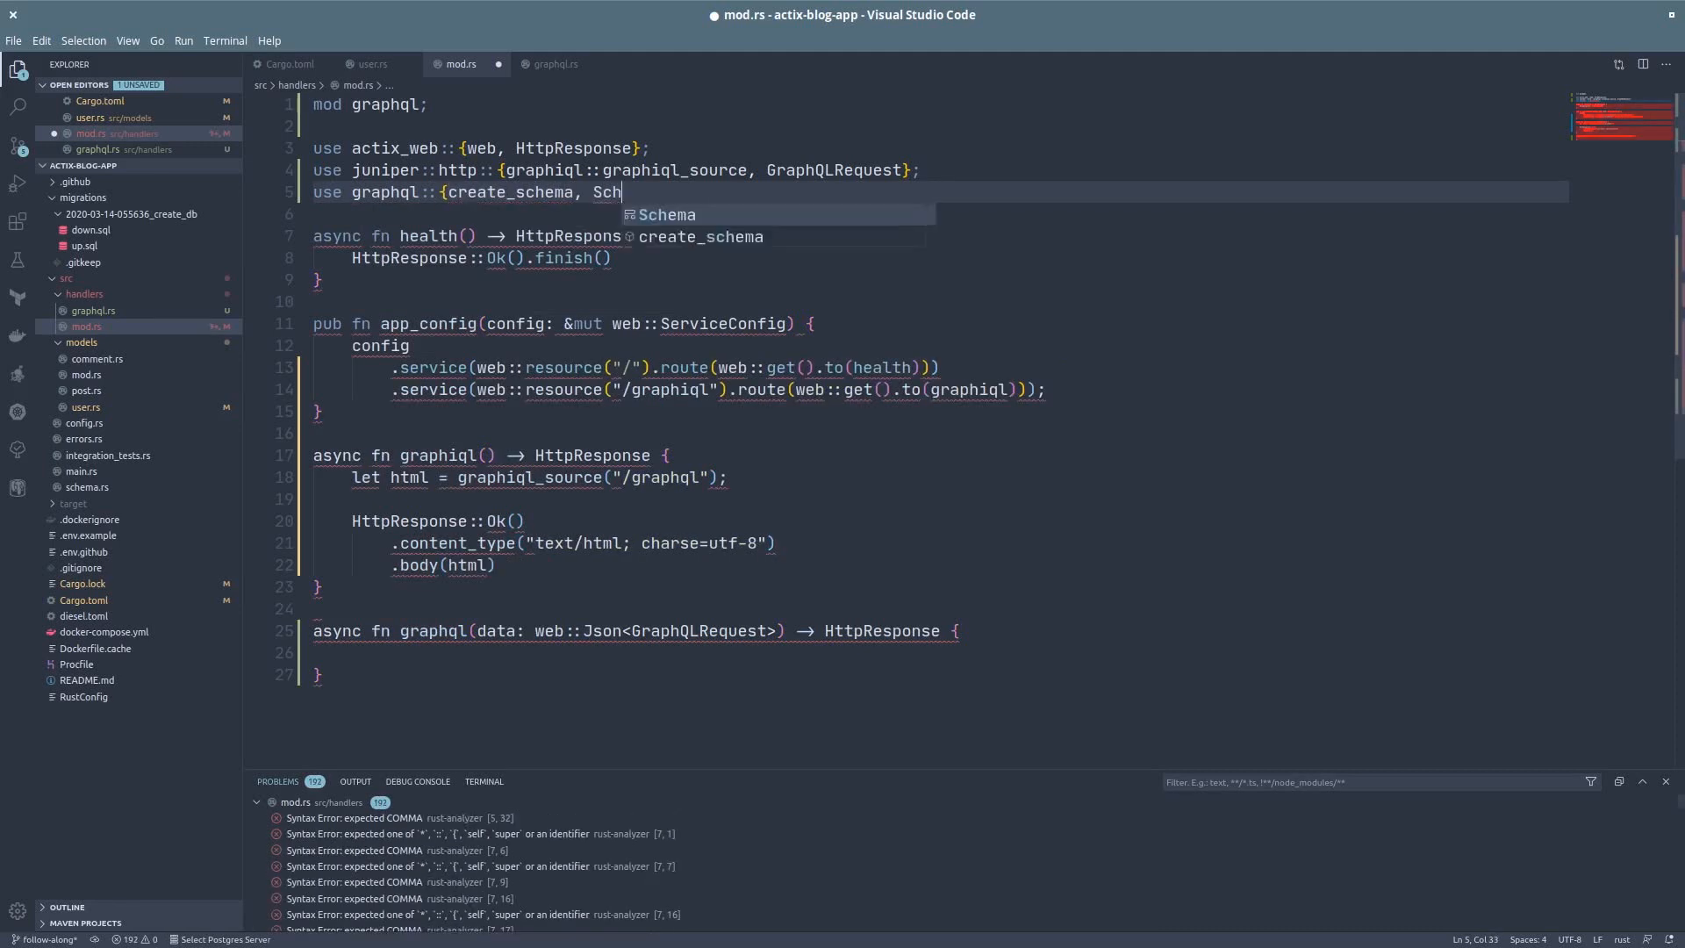
{"action": "type", "text": "ema, Context};"}
{"action": "key", "text": "ctrl+s"}
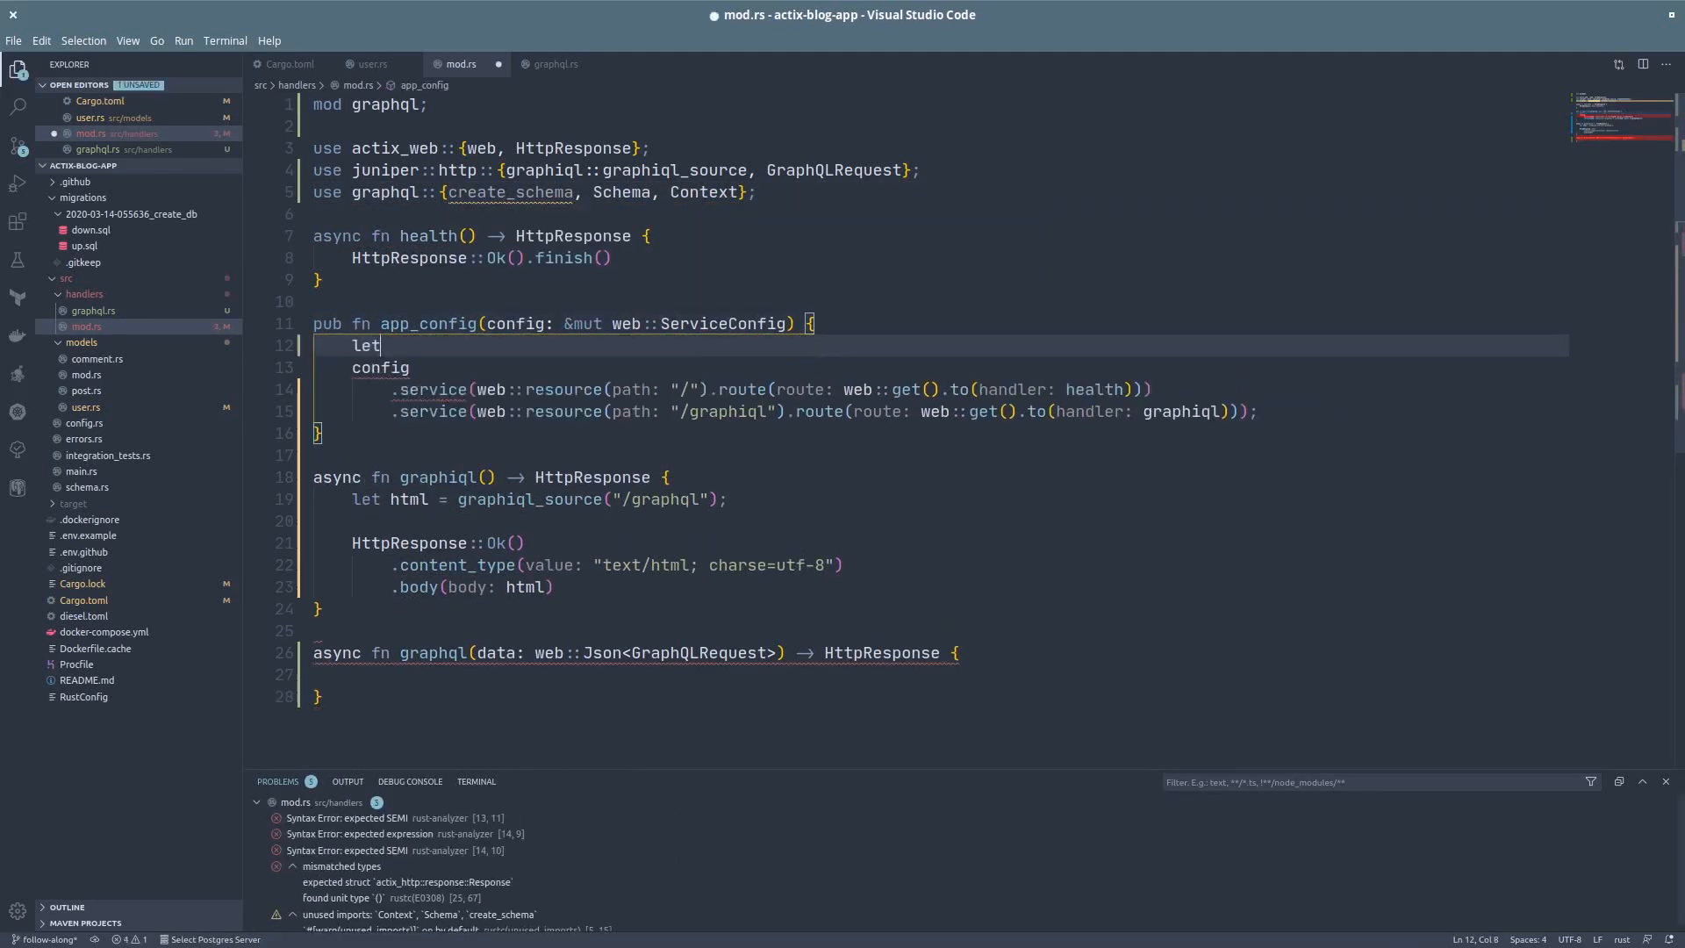
{"action": "type", "text": "let schema = create_schema();"}
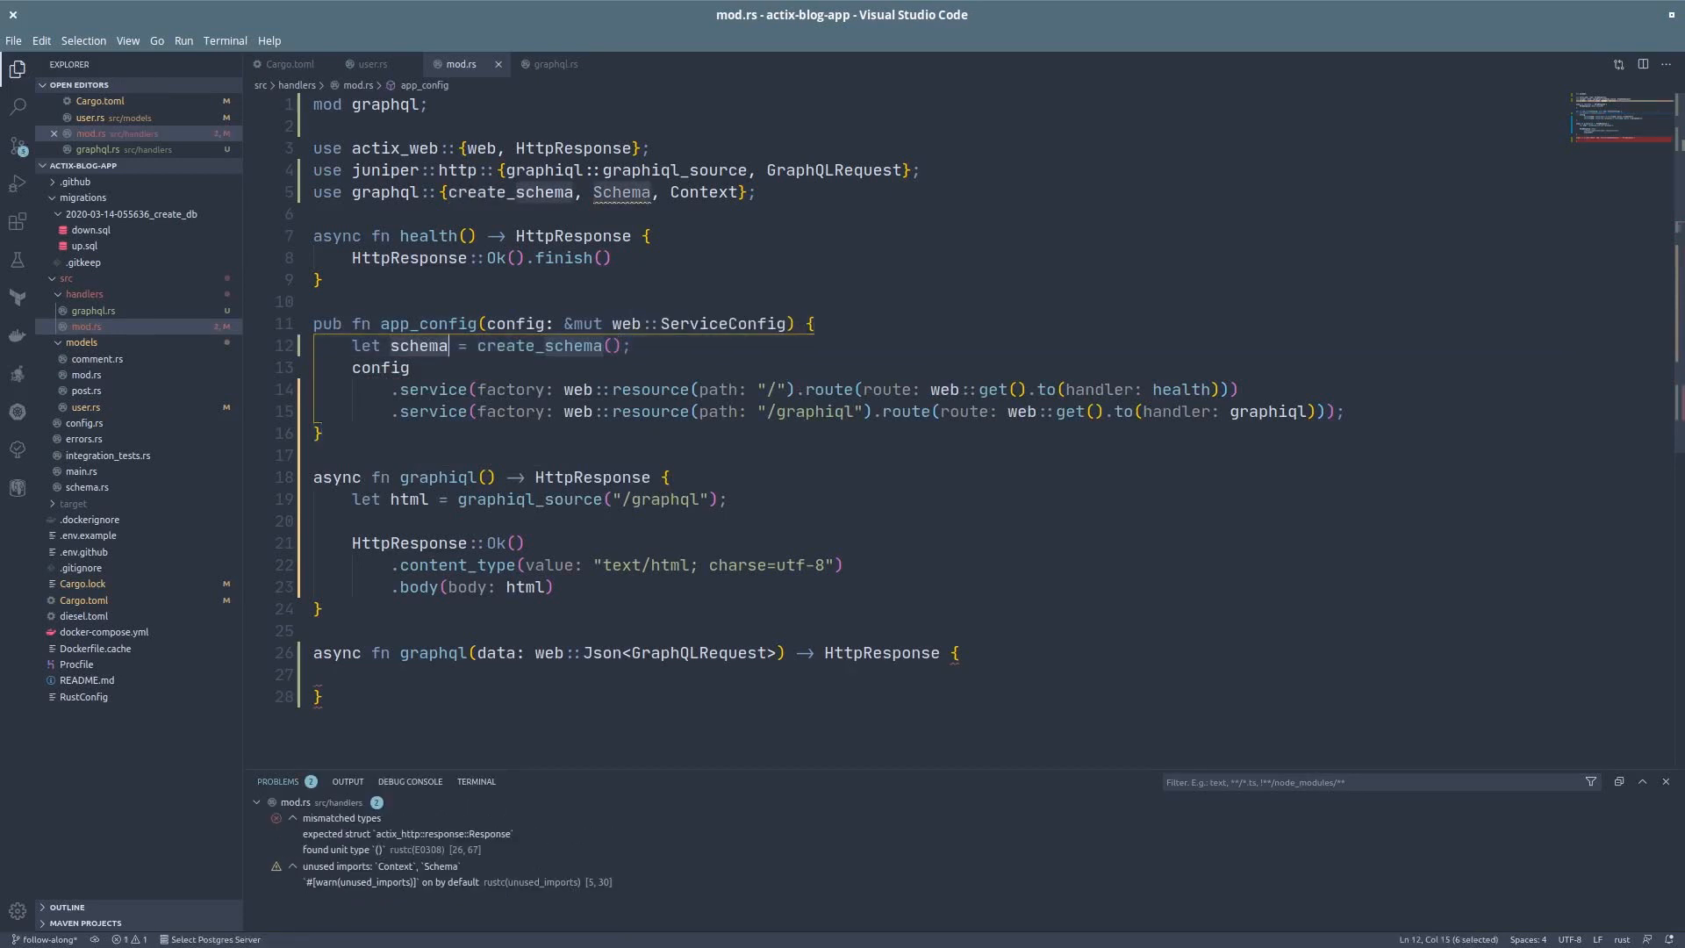
{"action": "type", "text": ".data(s"}
{"action": "type", "text": "chema"}
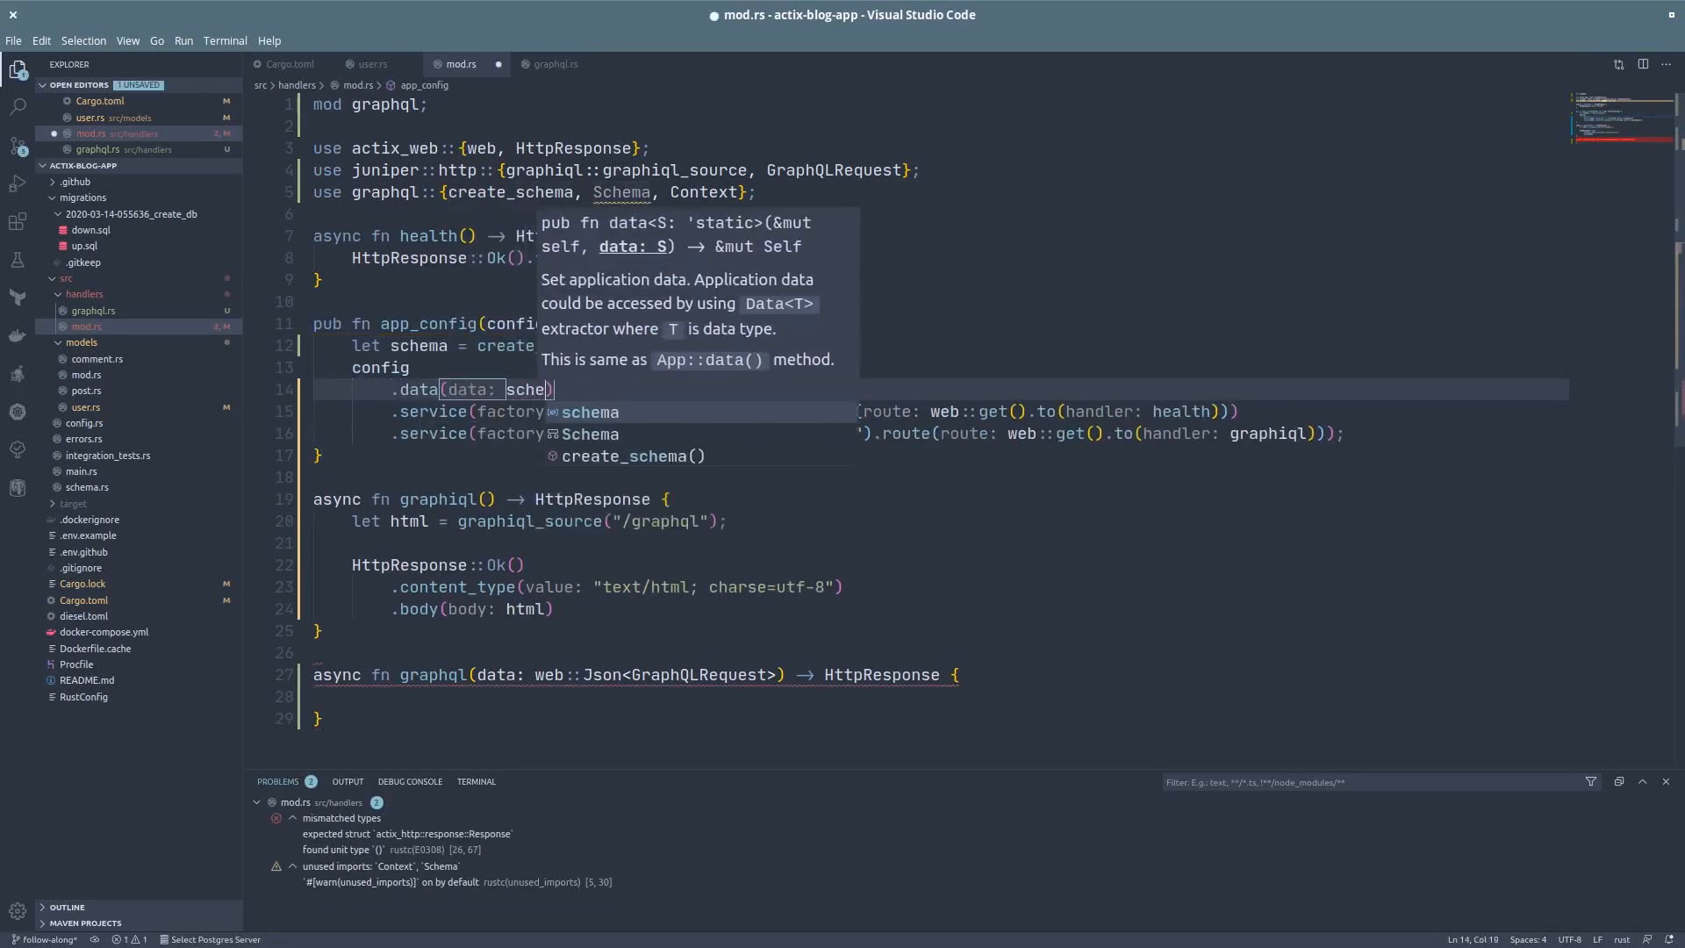
{"action": "key", "text": "Escape"}
{"action": "key", "text": "ctrl+s"}
{"action": "scroll", "coordinate": [843, 395], "scroll_direction": "down", "scroll_amount": 2}
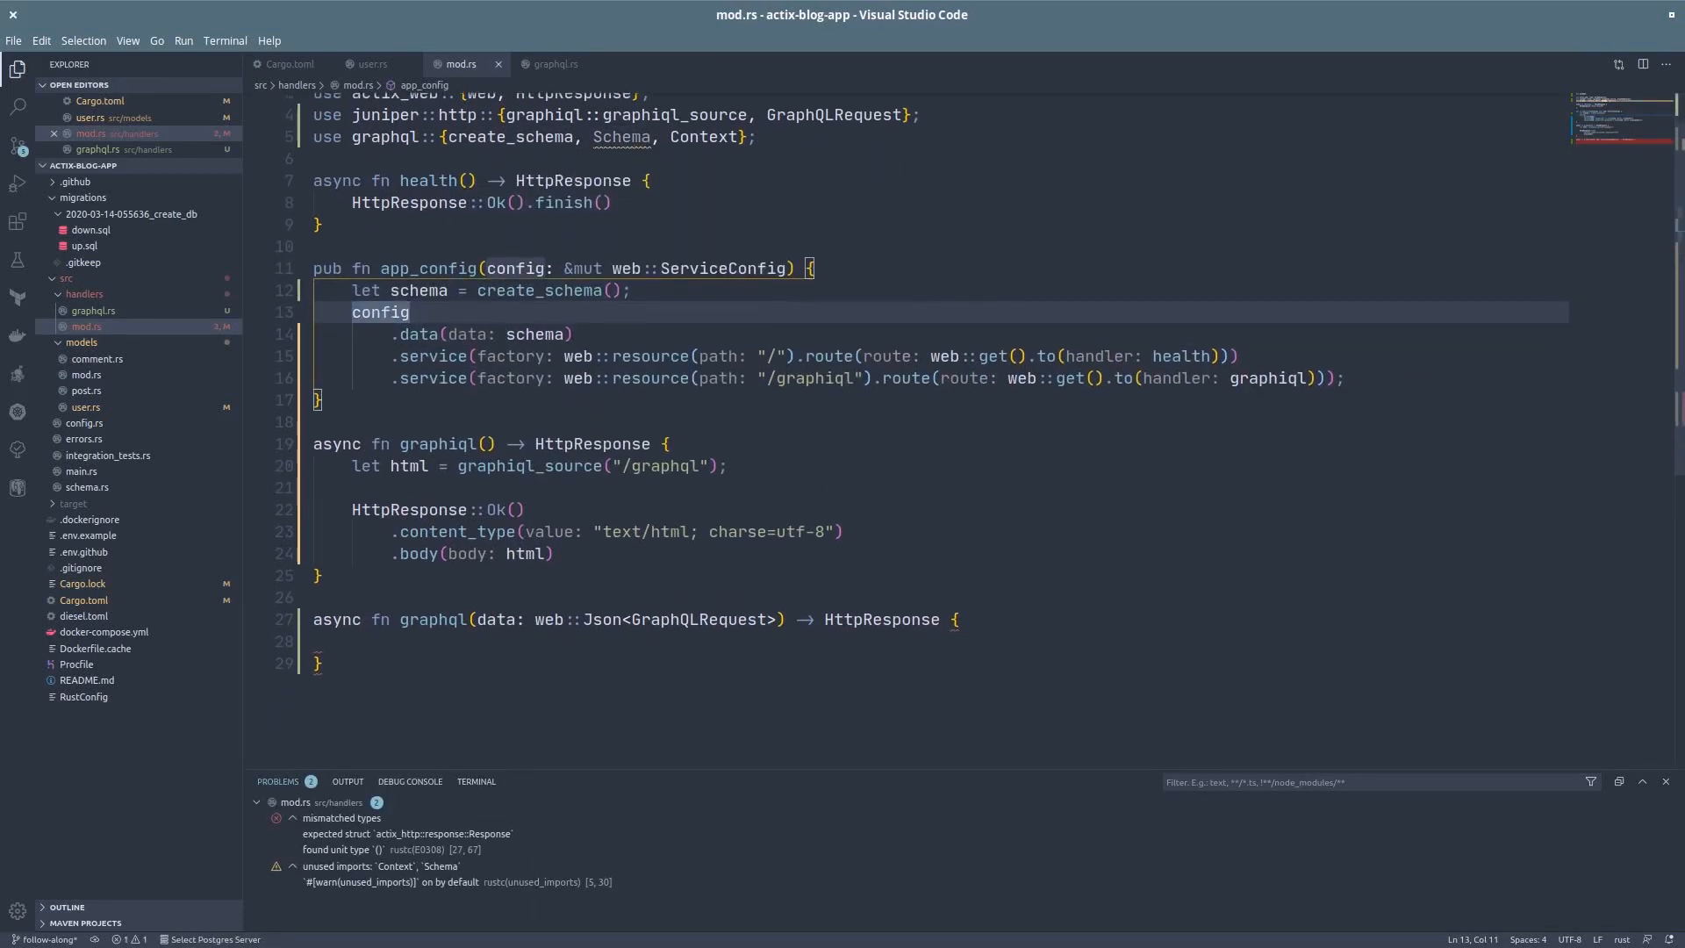
{"action": "type", "text": ", schema: web::"}
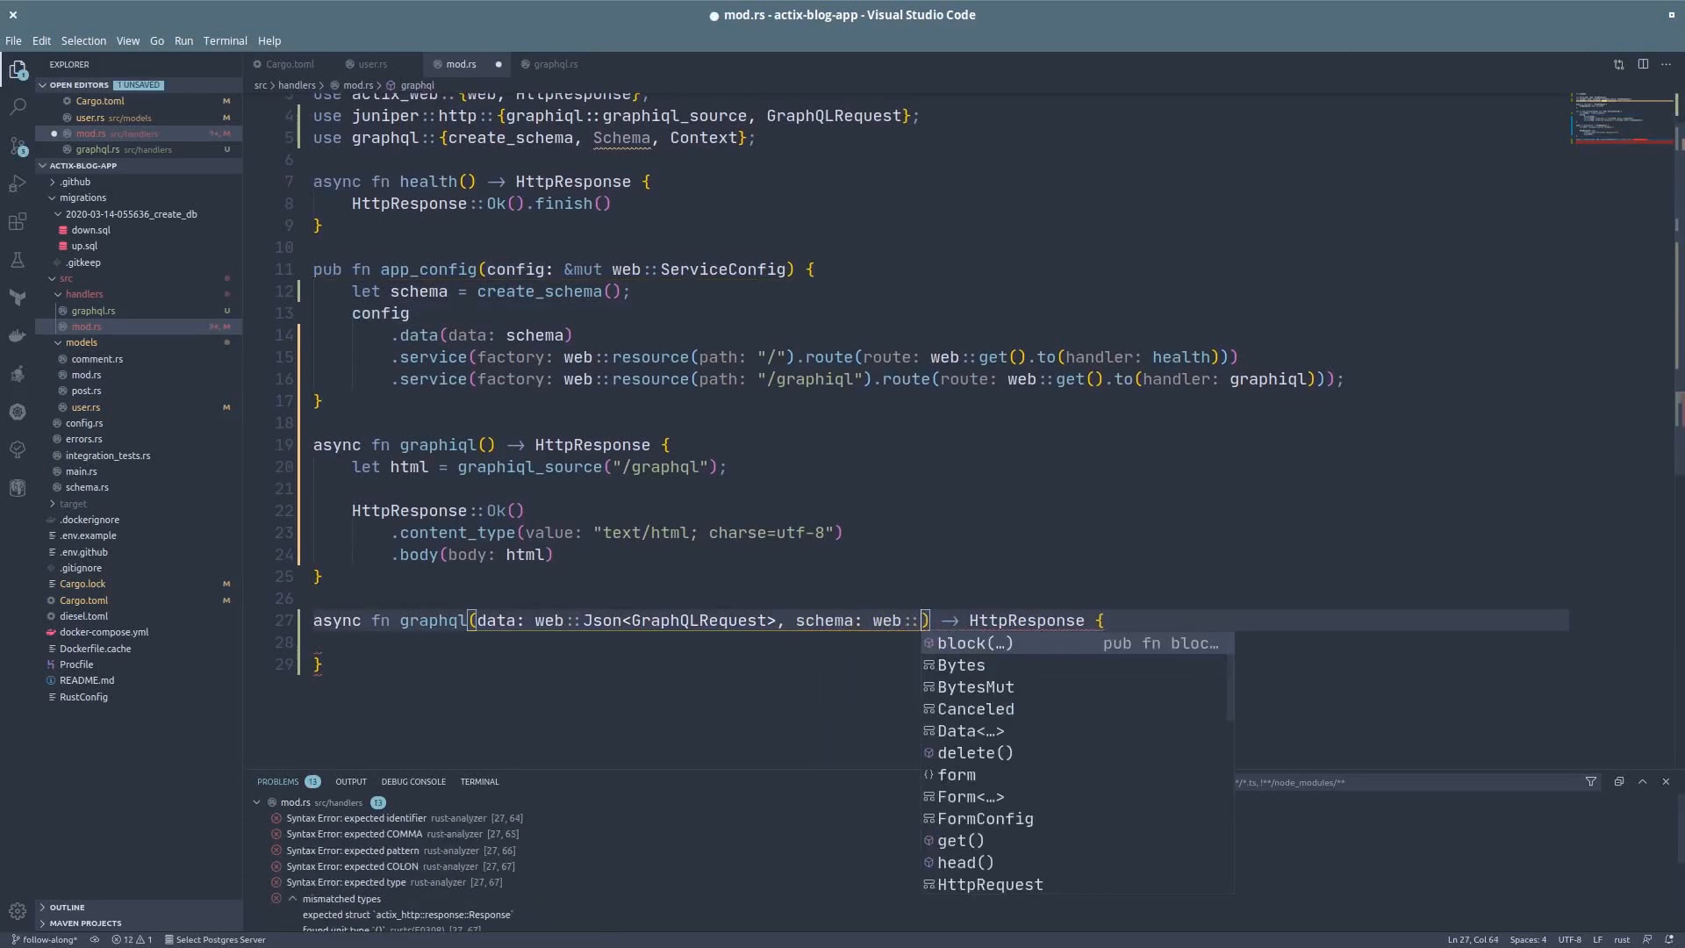
{"action": "type", "text": "Data<>"}
Add schema: web::Data<Schema> and pool: web::Data<Pool> parameters, import deadpool_postgres::Pool, and put parameters one per line.
{"action": "key", "text": "Left"}
{"action": "type", "text": "Schema"}
{"action": "key", "text": "Right"}
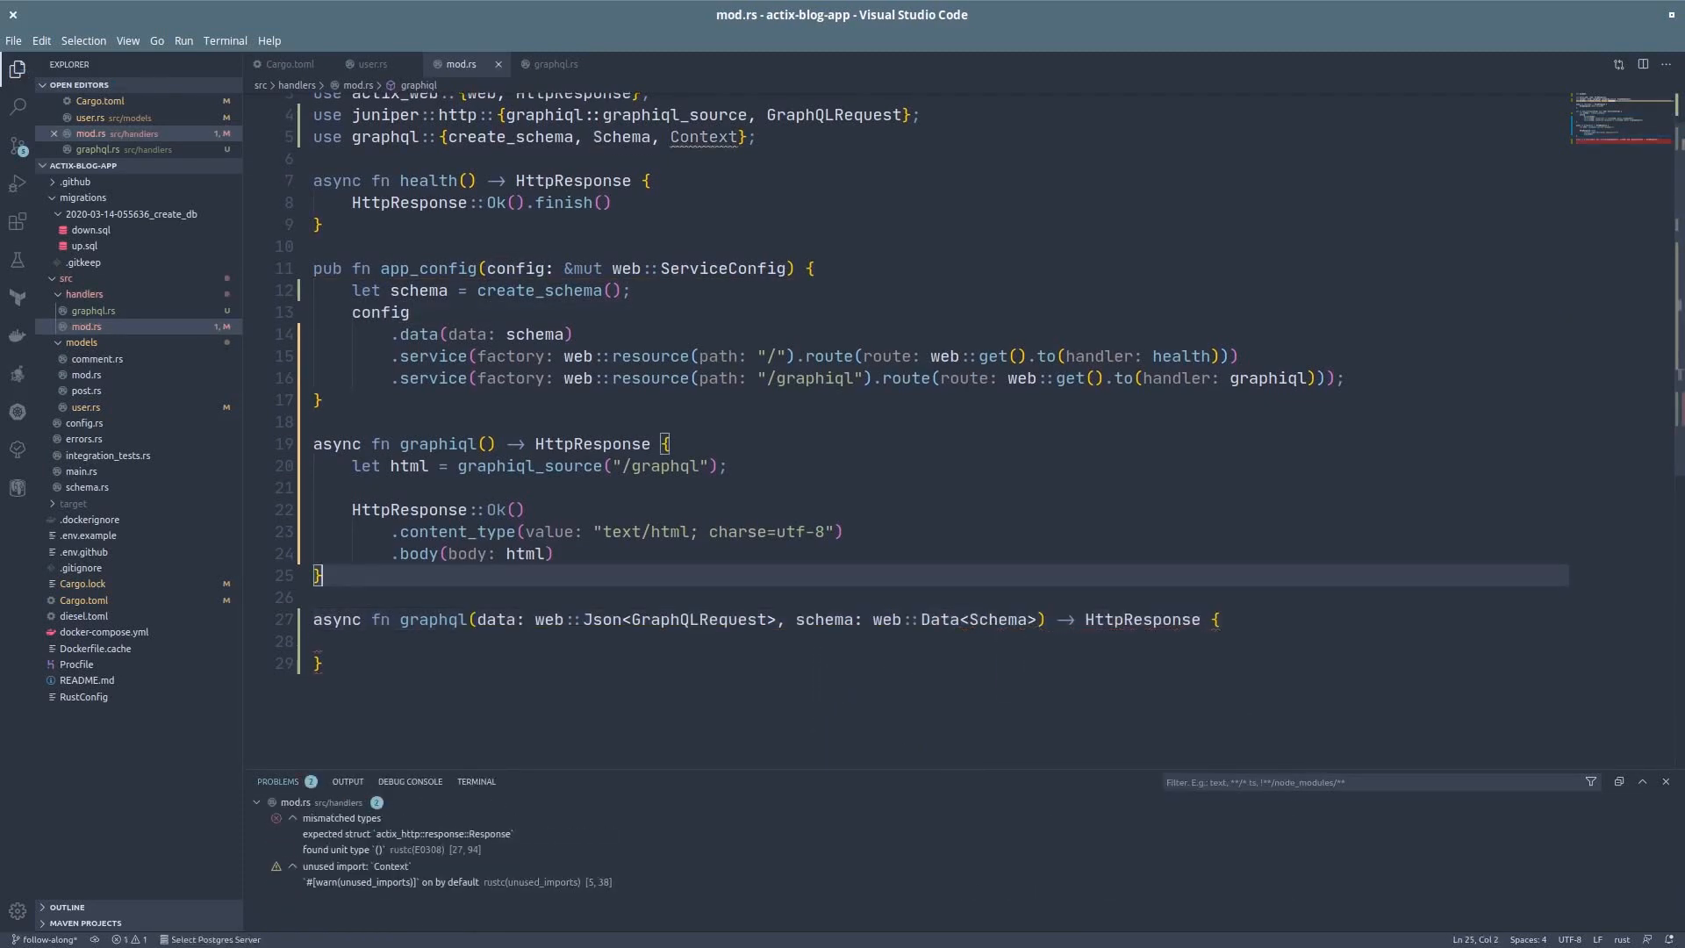
{"action": "type", "text": ", pool: web"}
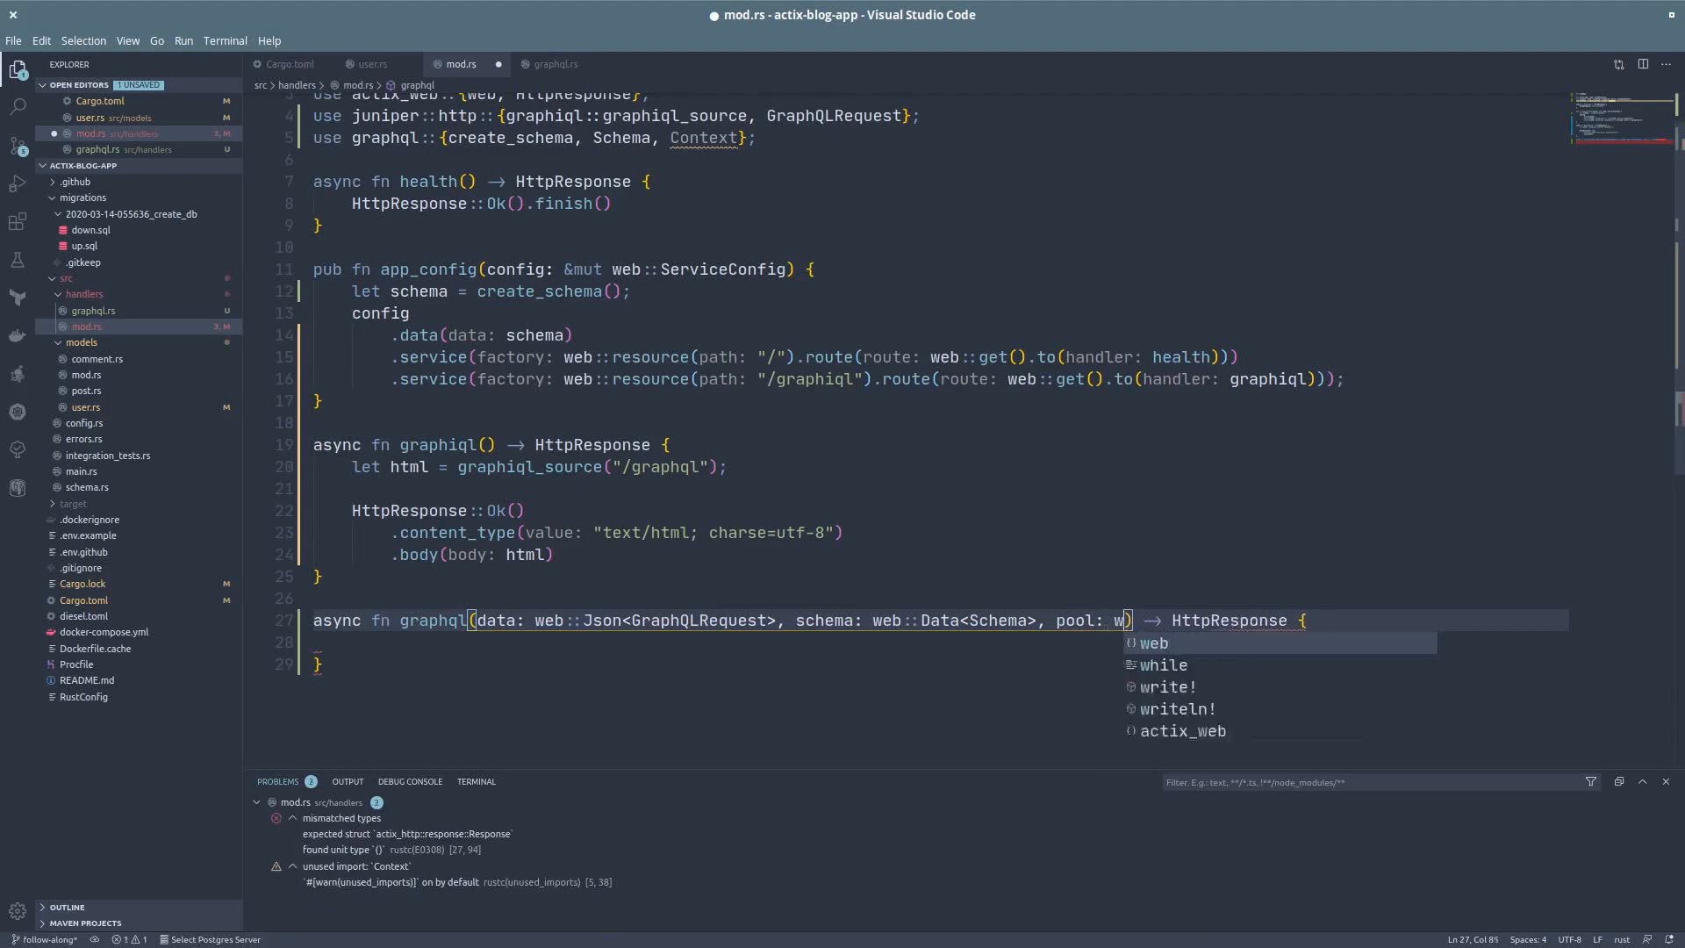
{"action": "type", "text": "::Data<Pool>"}
{"action": "key", "text": "ctrl+s"}
{"action": "key", "text": "Down"}
{"action": "key", "text": "Down"}
{"action": "key", "text": "ctrl+Home"}
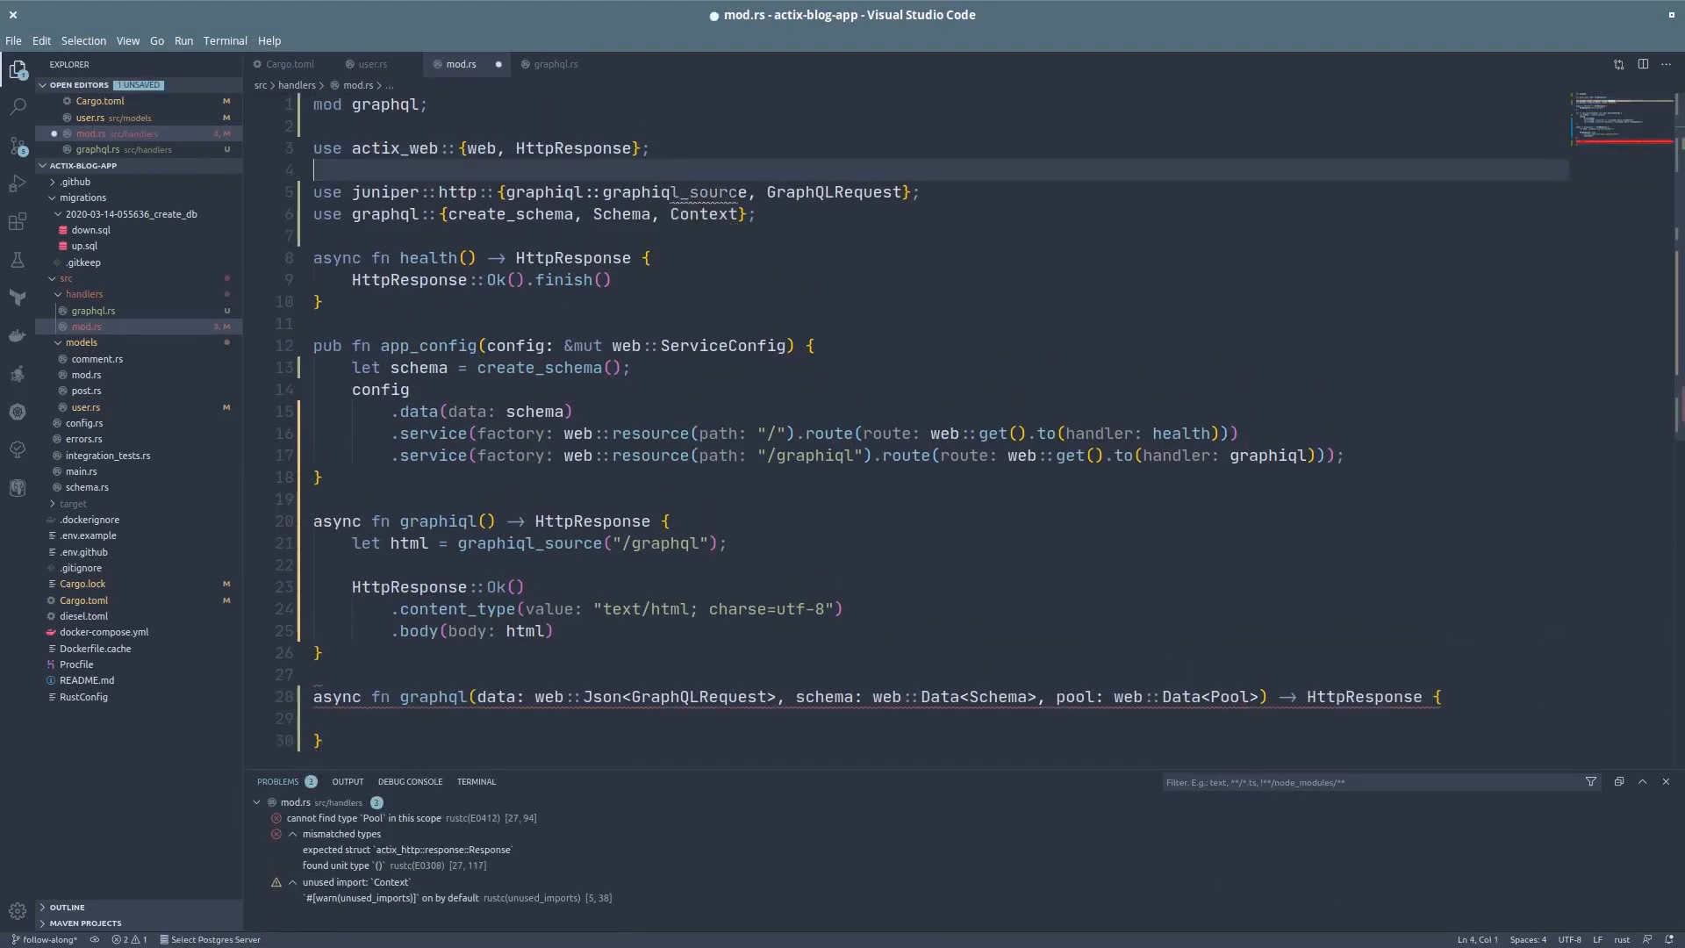
{"action": "type", "text": "use deadpool_postgres::P"}
{"action": "key", "text": "Return"}
{"action": "type", "text": ";"}
{"action": "key", "text": "ctrl+s"}
{"action": "key", "text": "ctrl+End"}
{"action": "key", "text": "Up"}
{"action": "key", "text": "Up"}
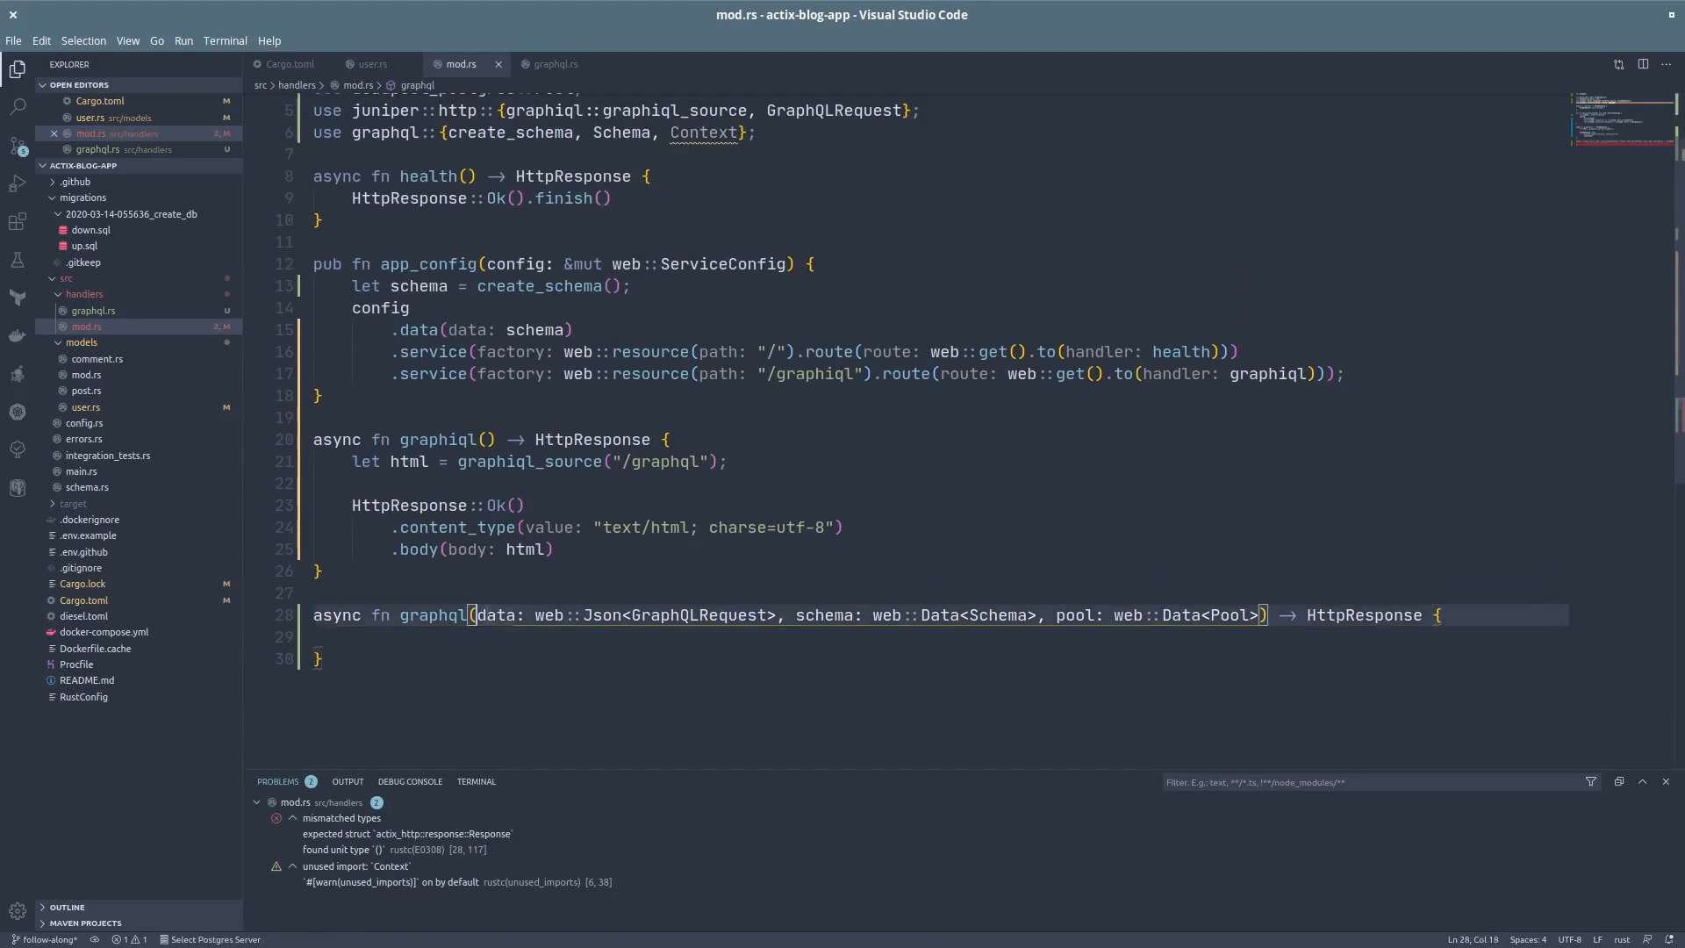
{"action": "key", "text": "Return"}
{"action": "key", "text": "Return"}
{"action": "key", "text": "Return"}
{"action": "key", "text": "Return"}
Bind let pool: Arc<Pool> = pool.into_inner() in graphql and import std::sync::Arc via quick fix.
{"action": "key", "text": "Down"}
{"action": "key", "text": "End"}
{"action": "key", "text": "Return"}
{"action": "type", "text": "let"}
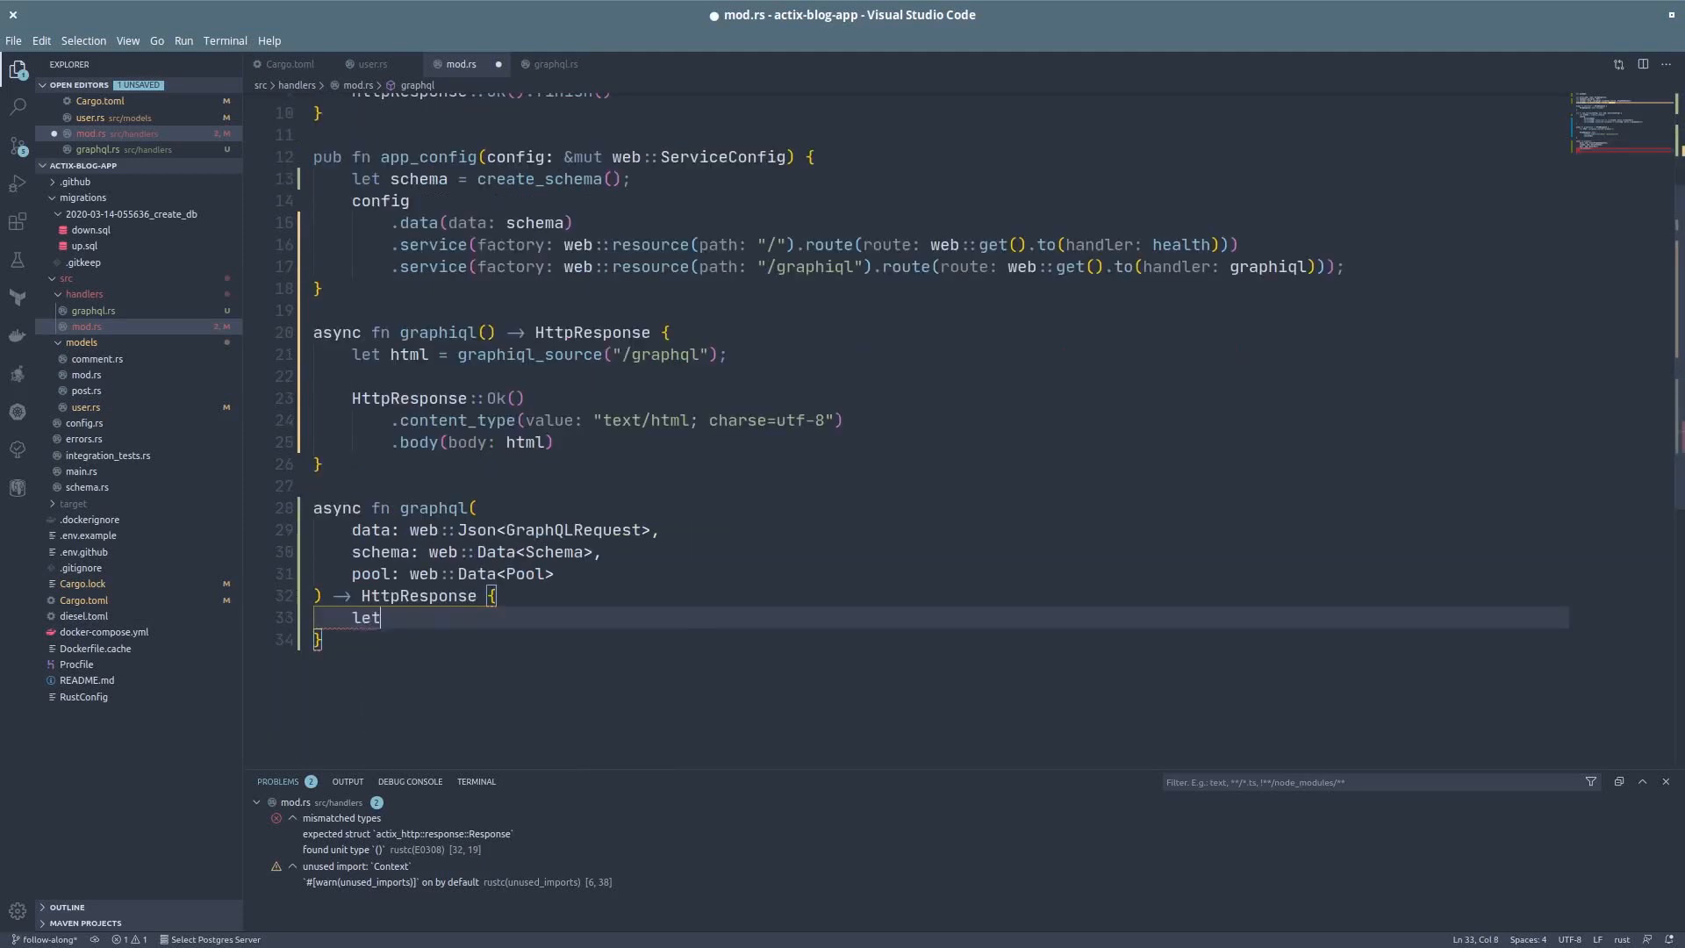
{"action": "type", "text": " pool: Arch<"}
{"action": "key", "text": "BackSpace"}
{"action": "key", "text": "BackSpace"}
{"action": "type", "text": "<Po"}
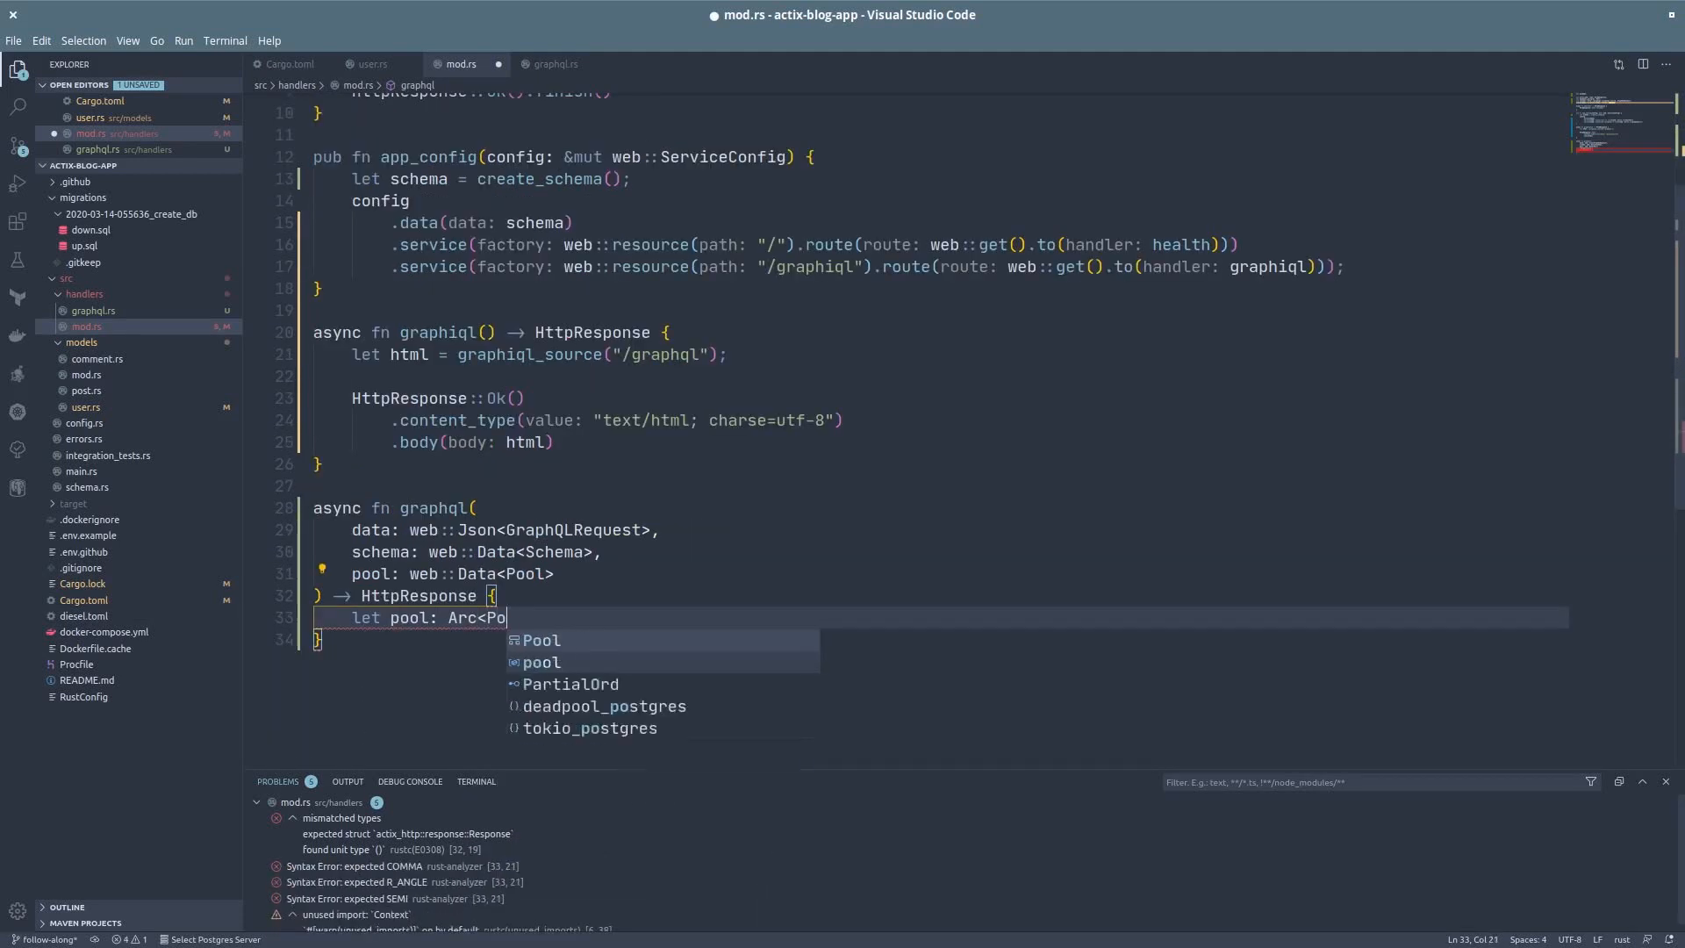
{"action": "key", "text": "Return"}
{"action": "type", "text": "> = p"}
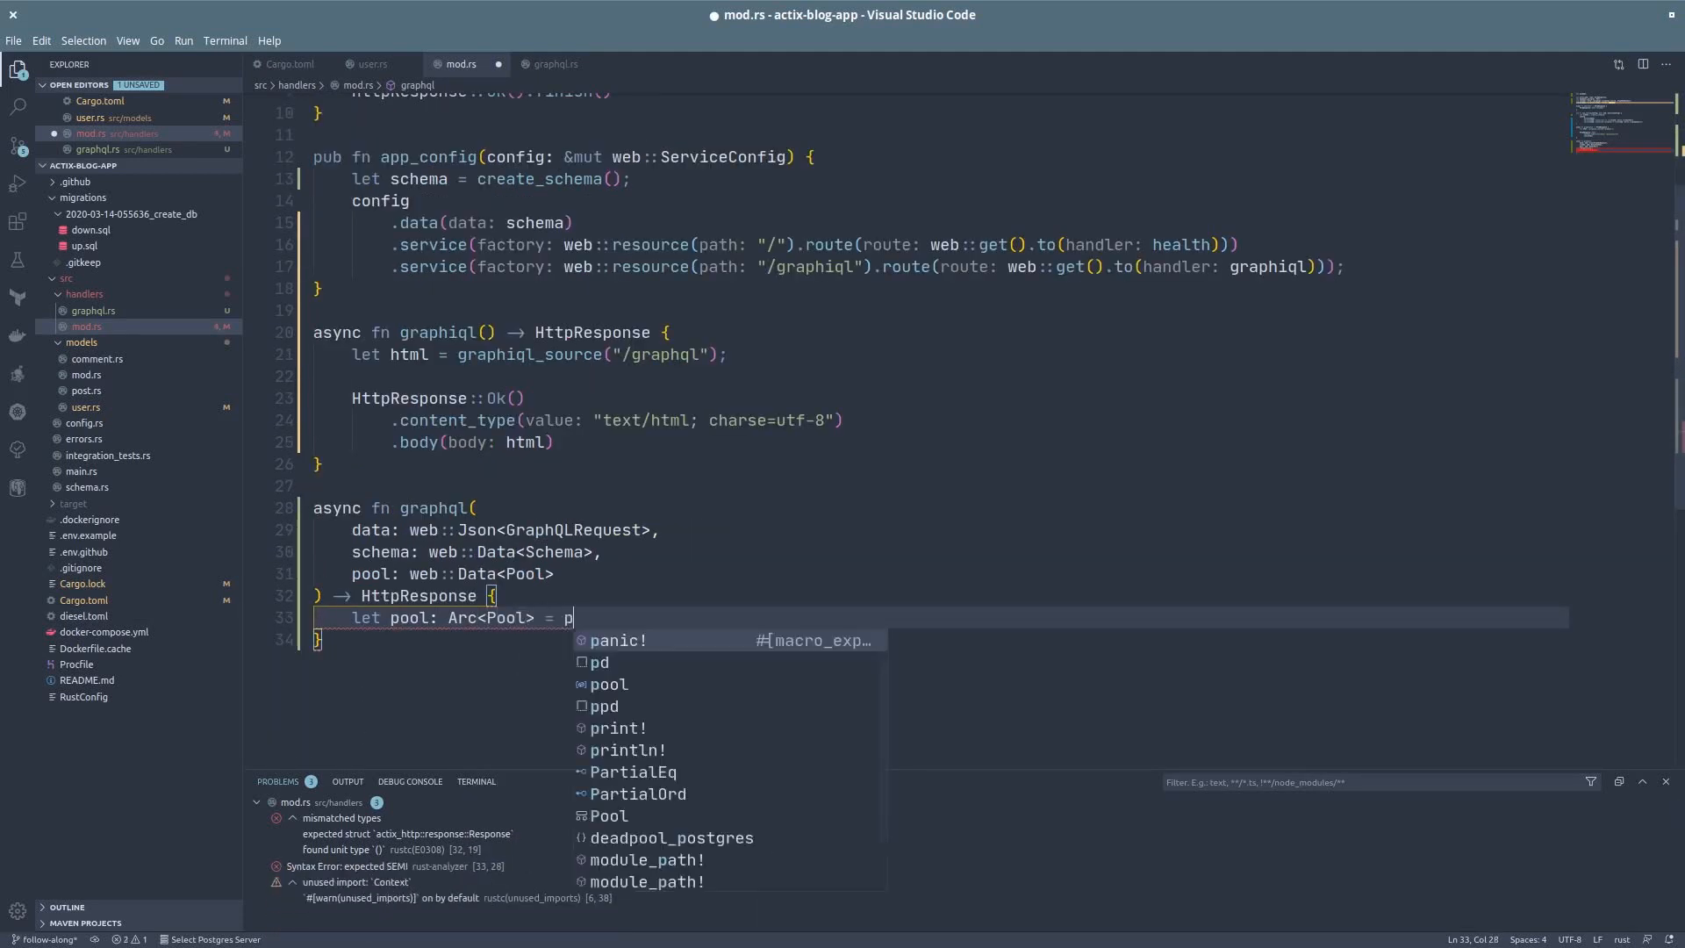
{"action": "type", "text": "ool"}
{"action": "key", "text": "Escape"}
{"action": "type", "text": ".into"}
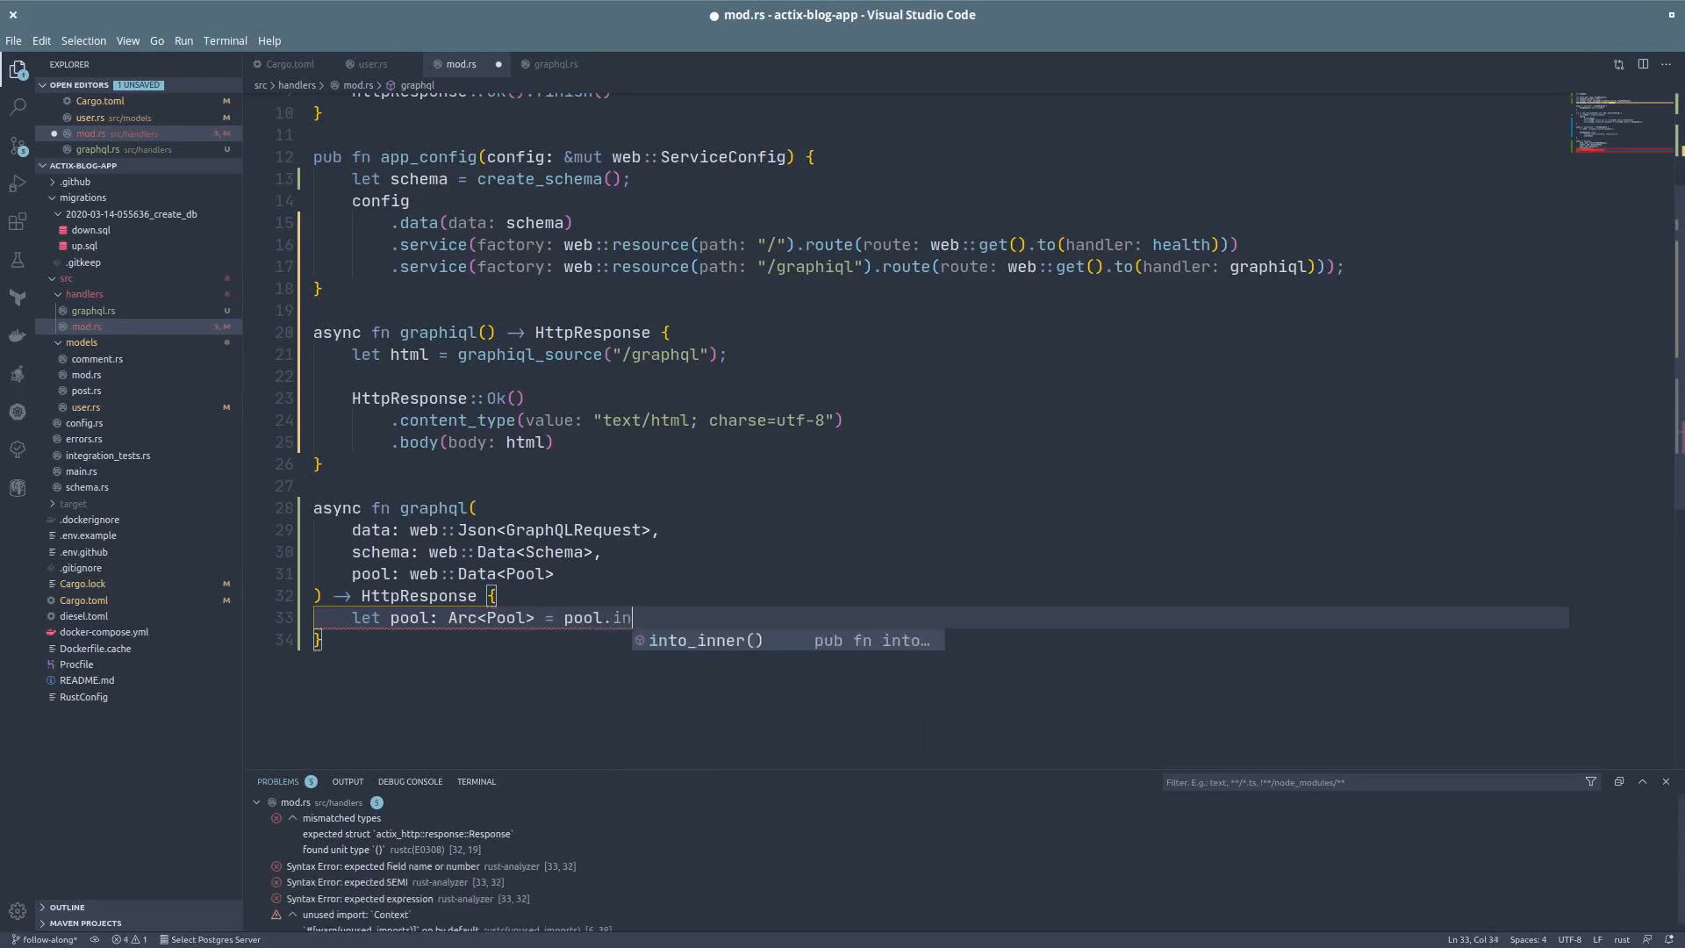
{"action": "key", "text": "Return"}
{"action": "type", "text": ";"}
{"action": "key", "text": "ctrl+s"}
{"action": "key", "text": "Return"}
{"action": "key", "text": "Return"}
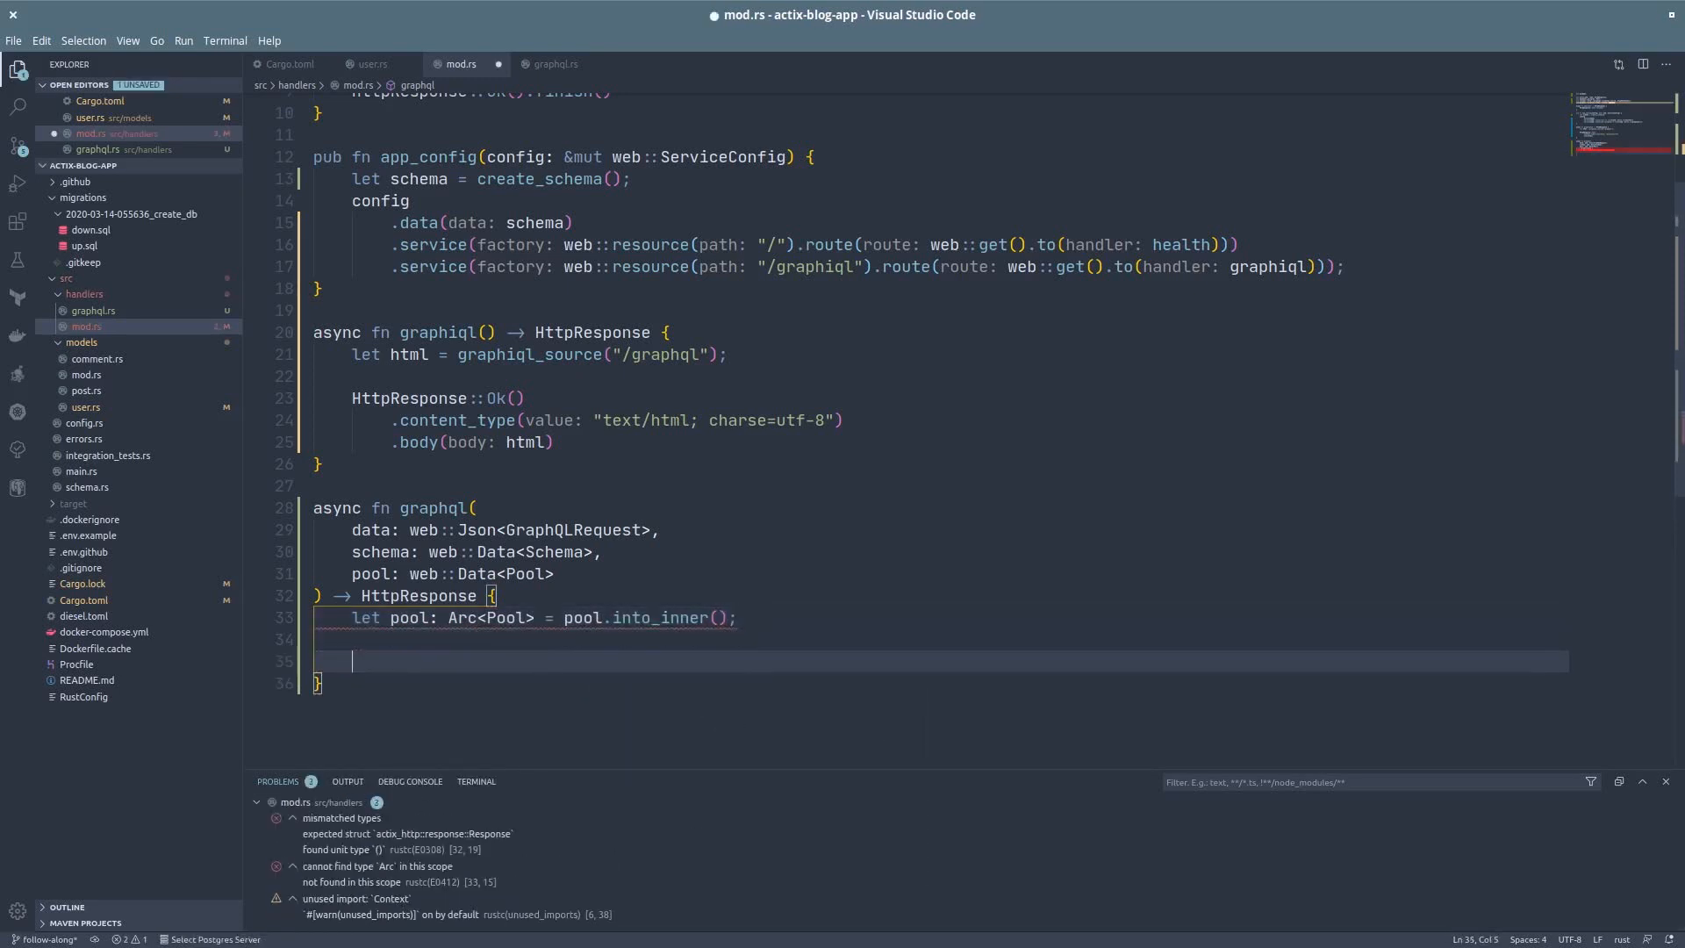
{"action": "double_click", "coordinate": [462, 618]}
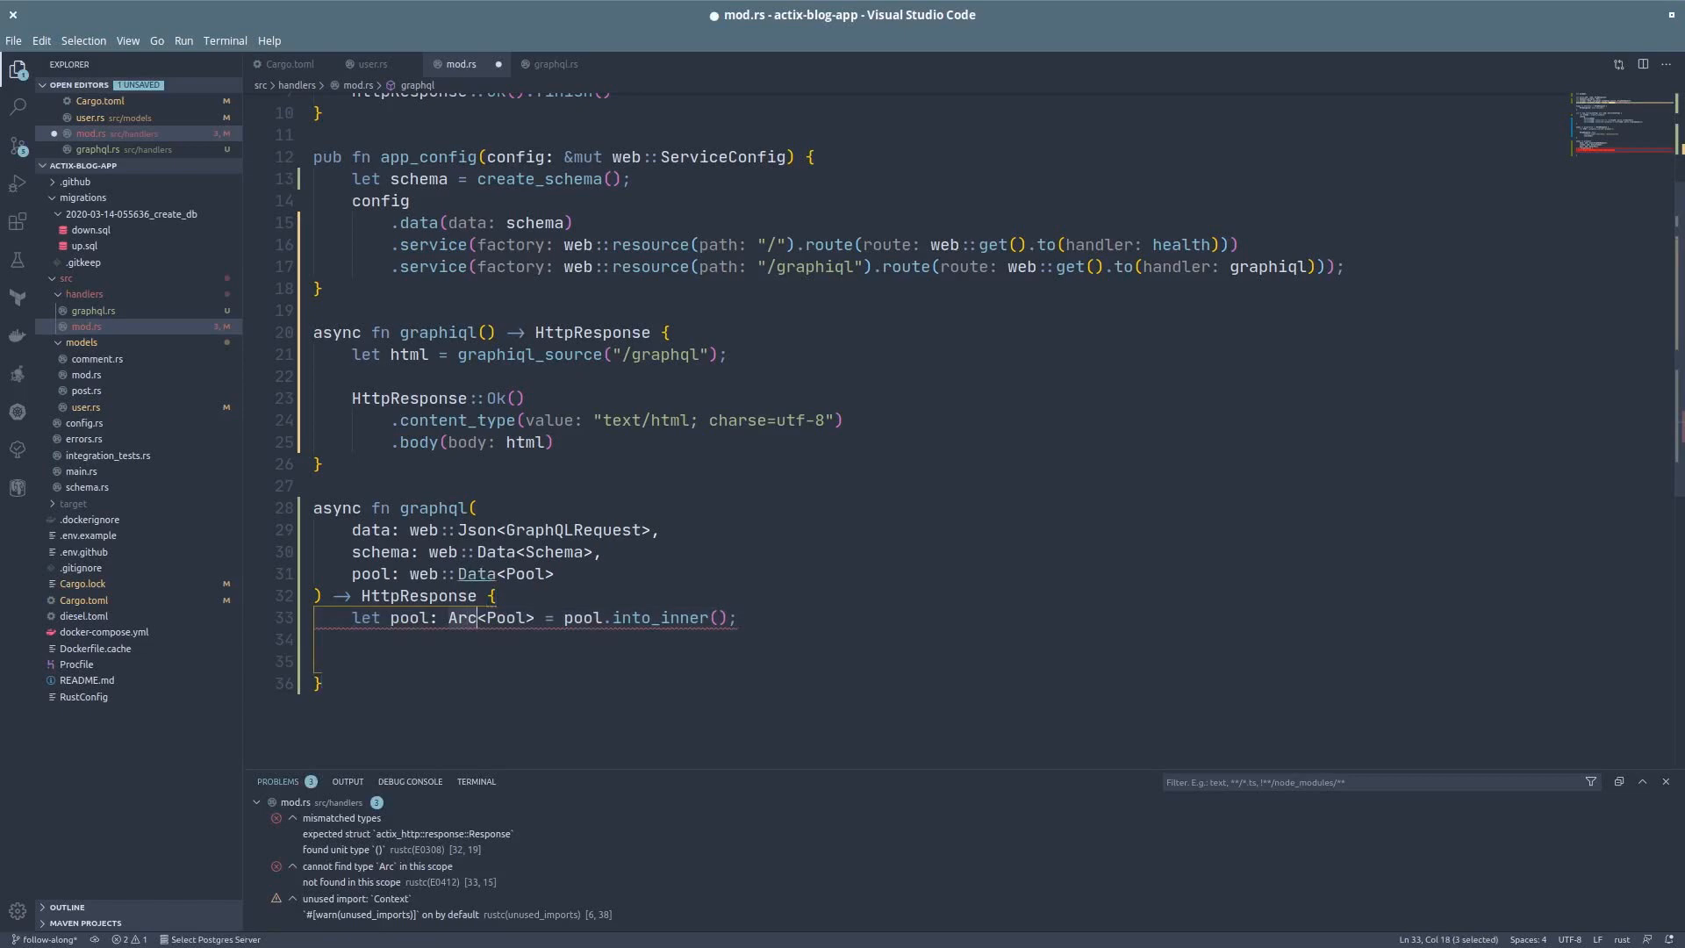
{"action": "key", "text": "ctrl+period"}
{"action": "key", "text": "Return"}
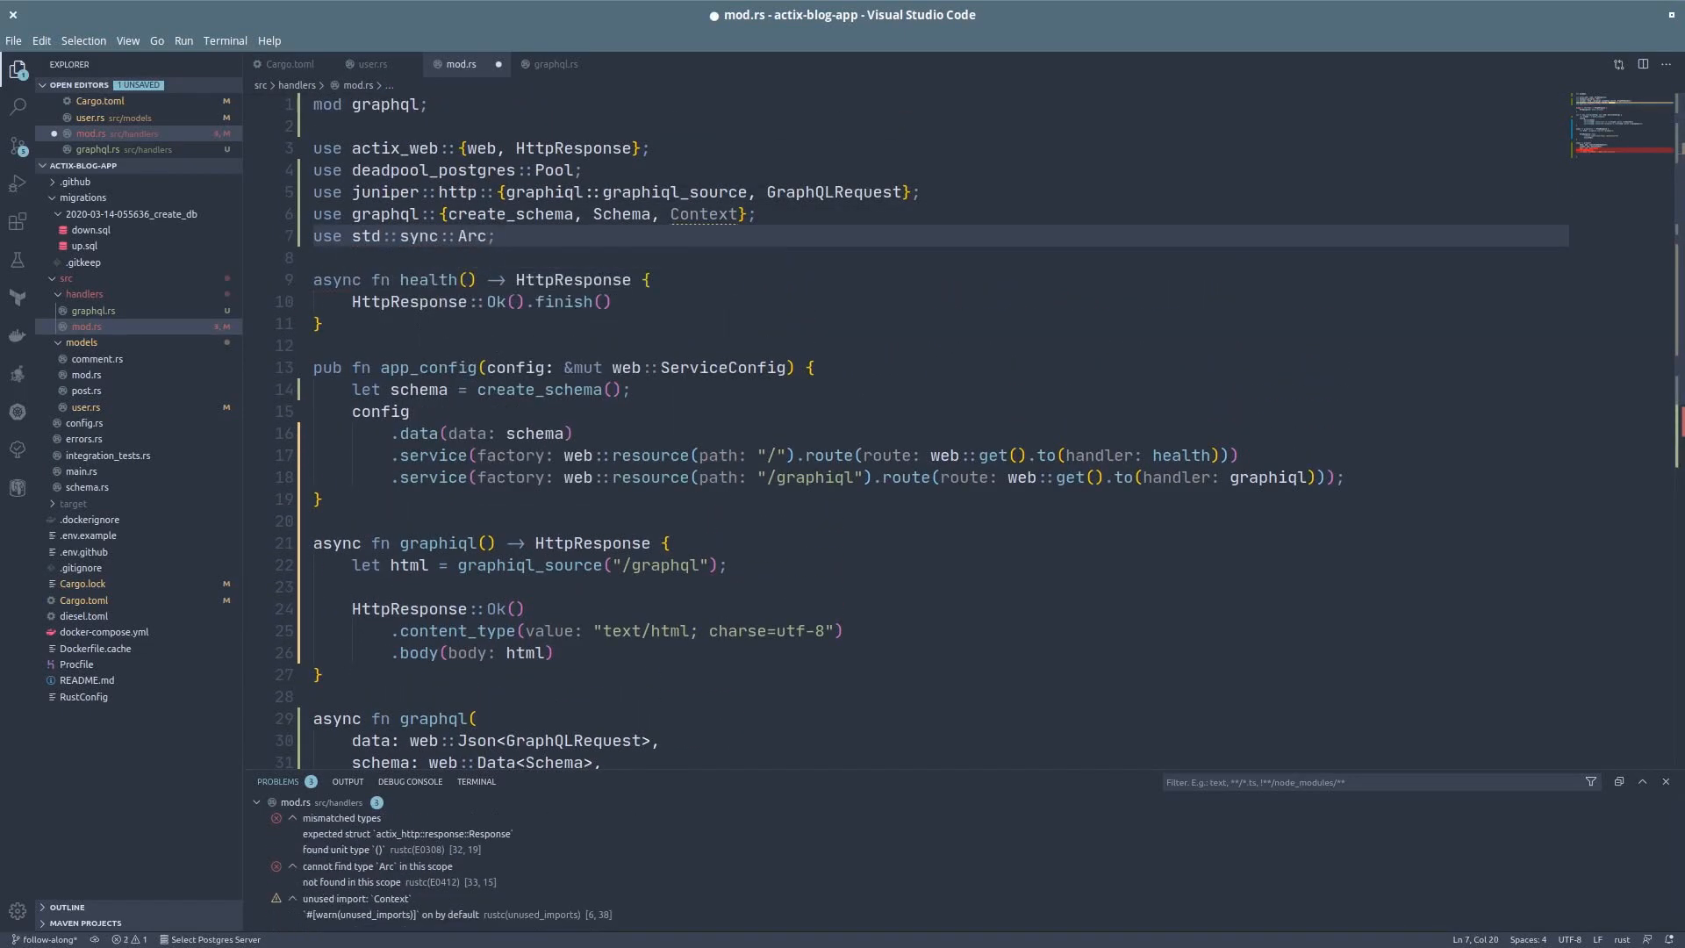
{"action": "type", "text": "let context "}
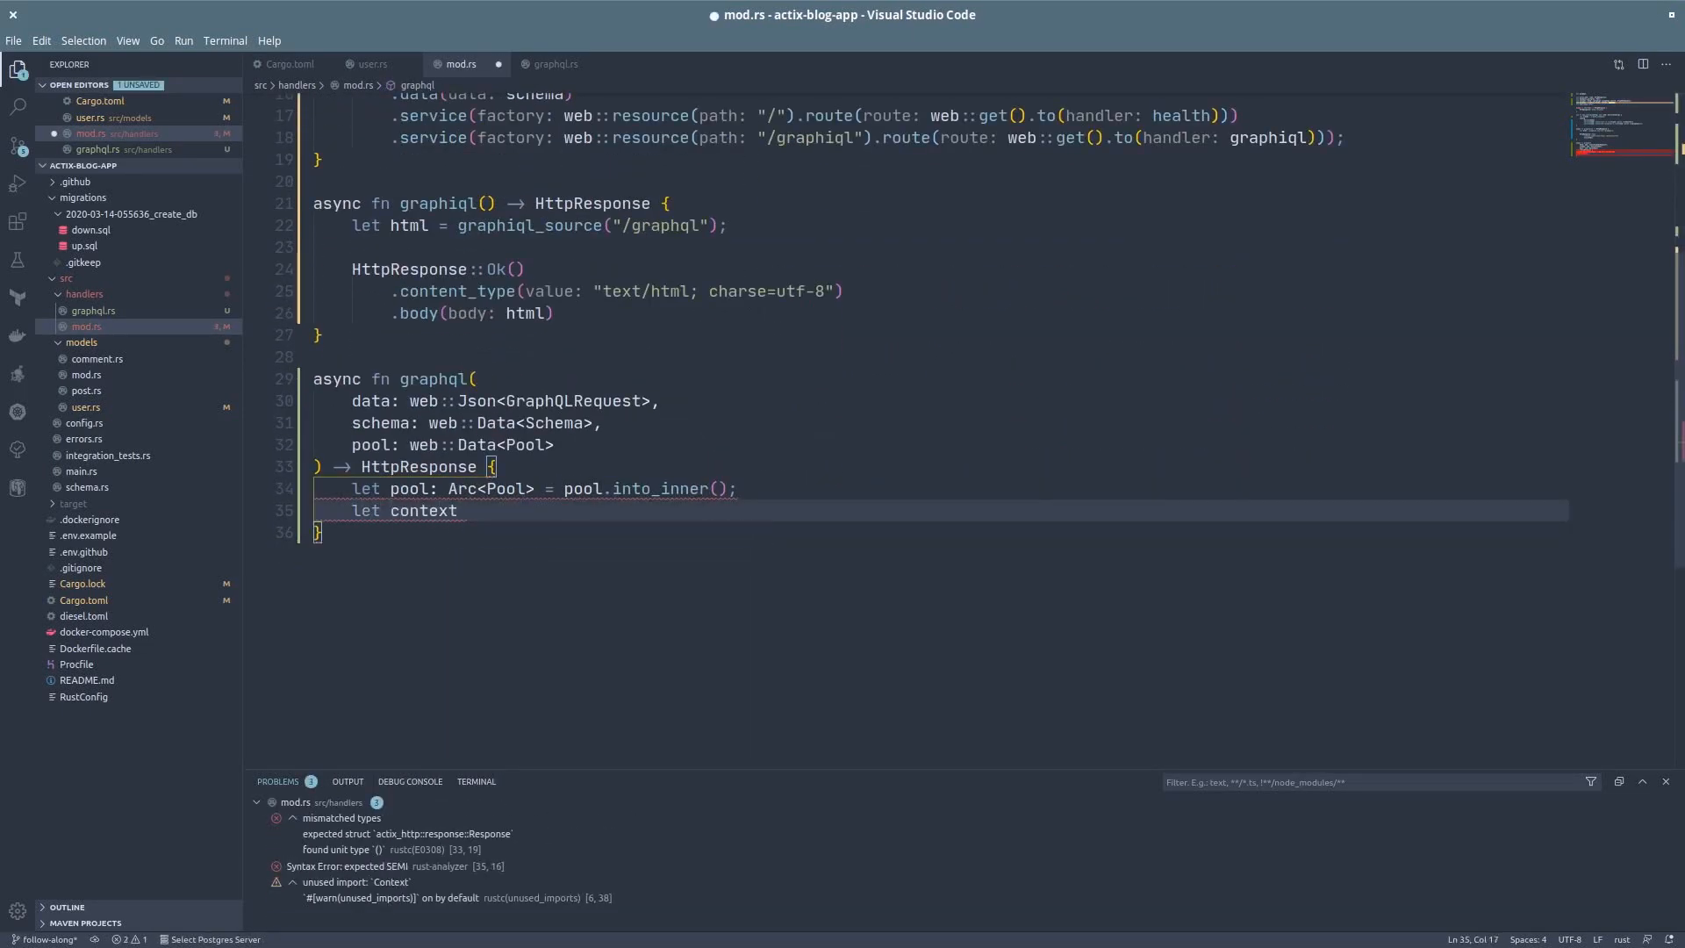
{"action": "type", "text": "= Context { pool };"}
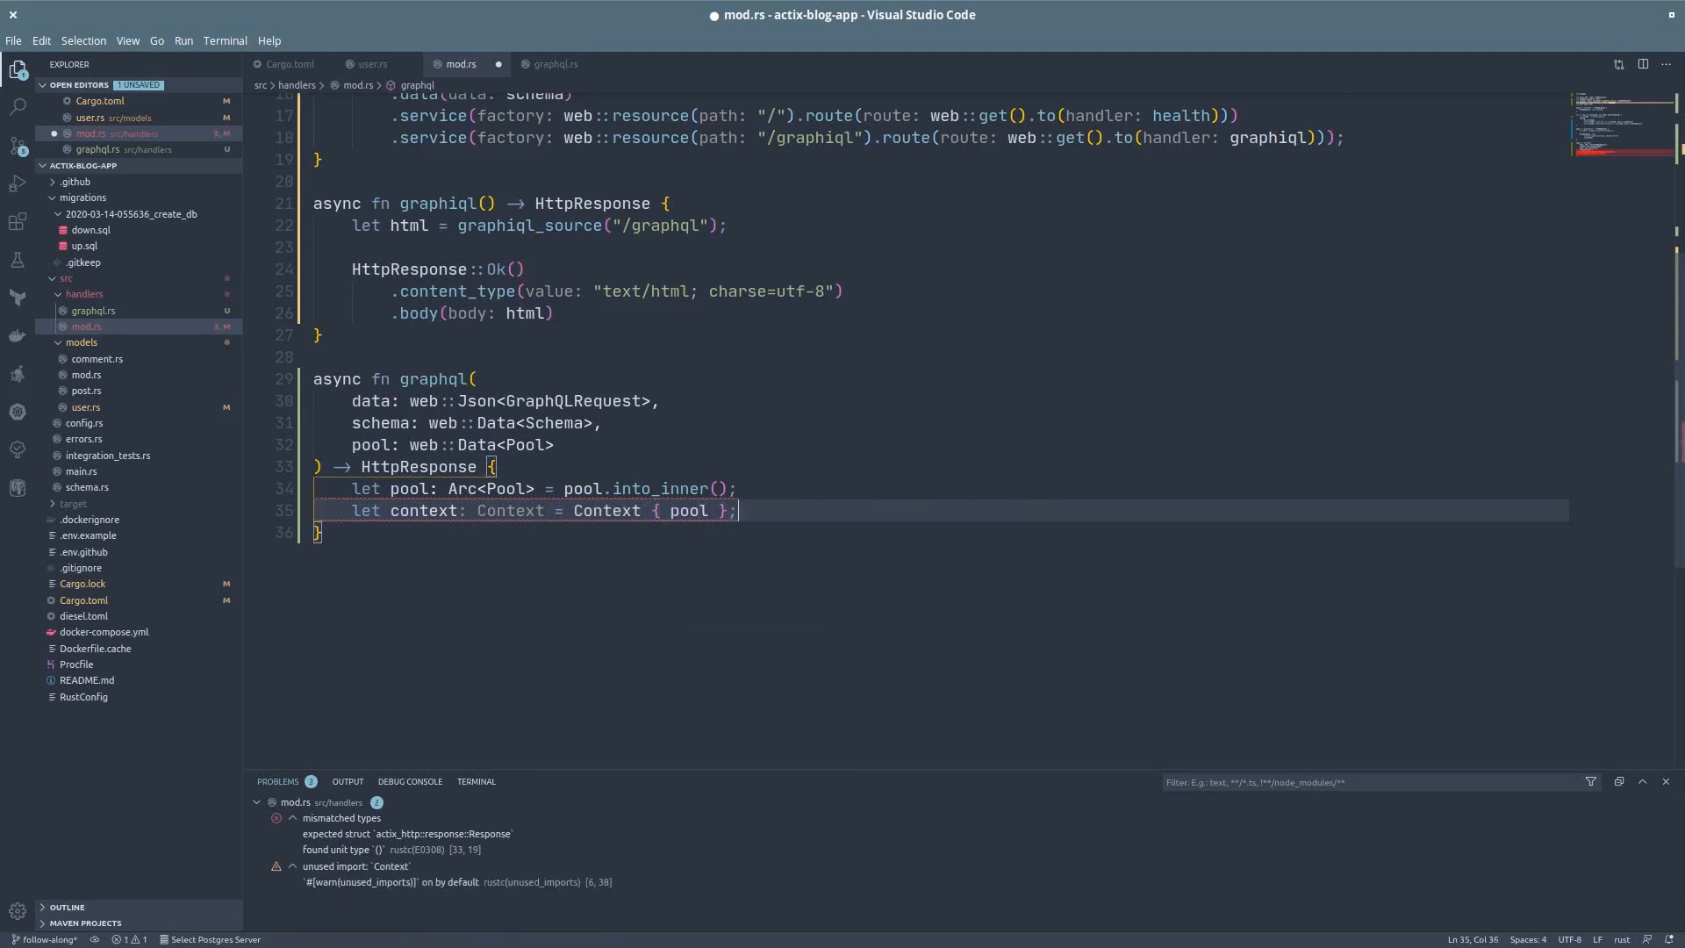
Build Context { pool }, run data.execute(&schema, &context).await, and return HttpResponse::Ok().json(res); save.
{"action": "key", "text": "Return"}
{"action": "key", "text": "Return"}
{"action": "type", "text": "let res = "}
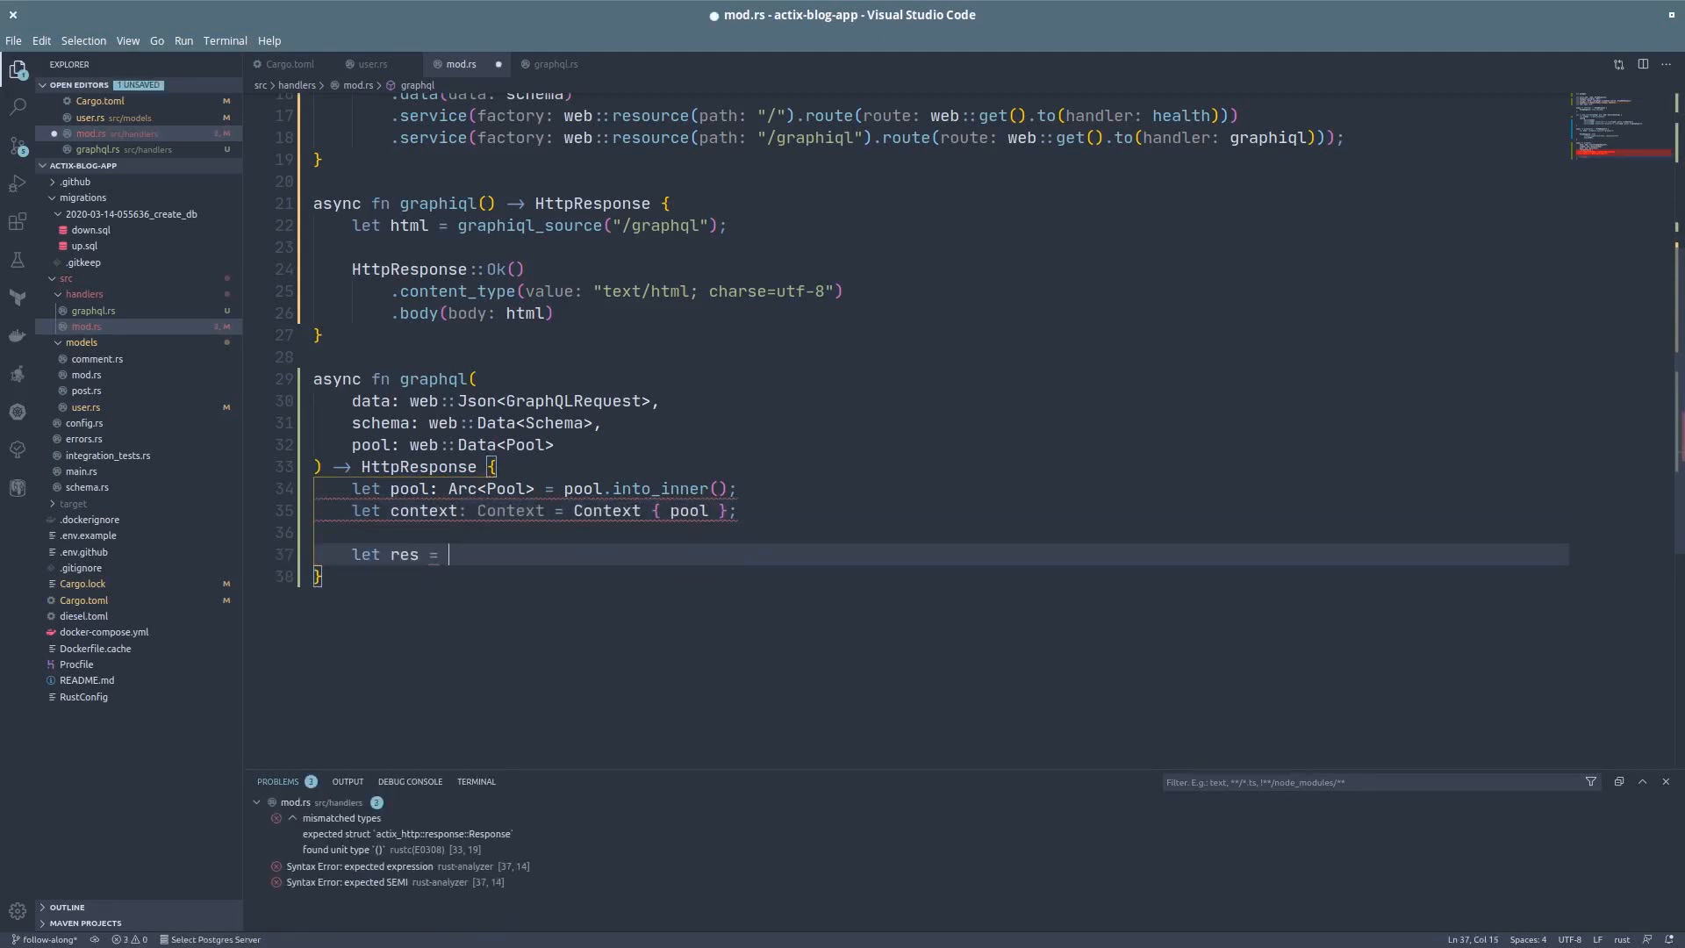
{"action": "type", "text": "data.execute("}
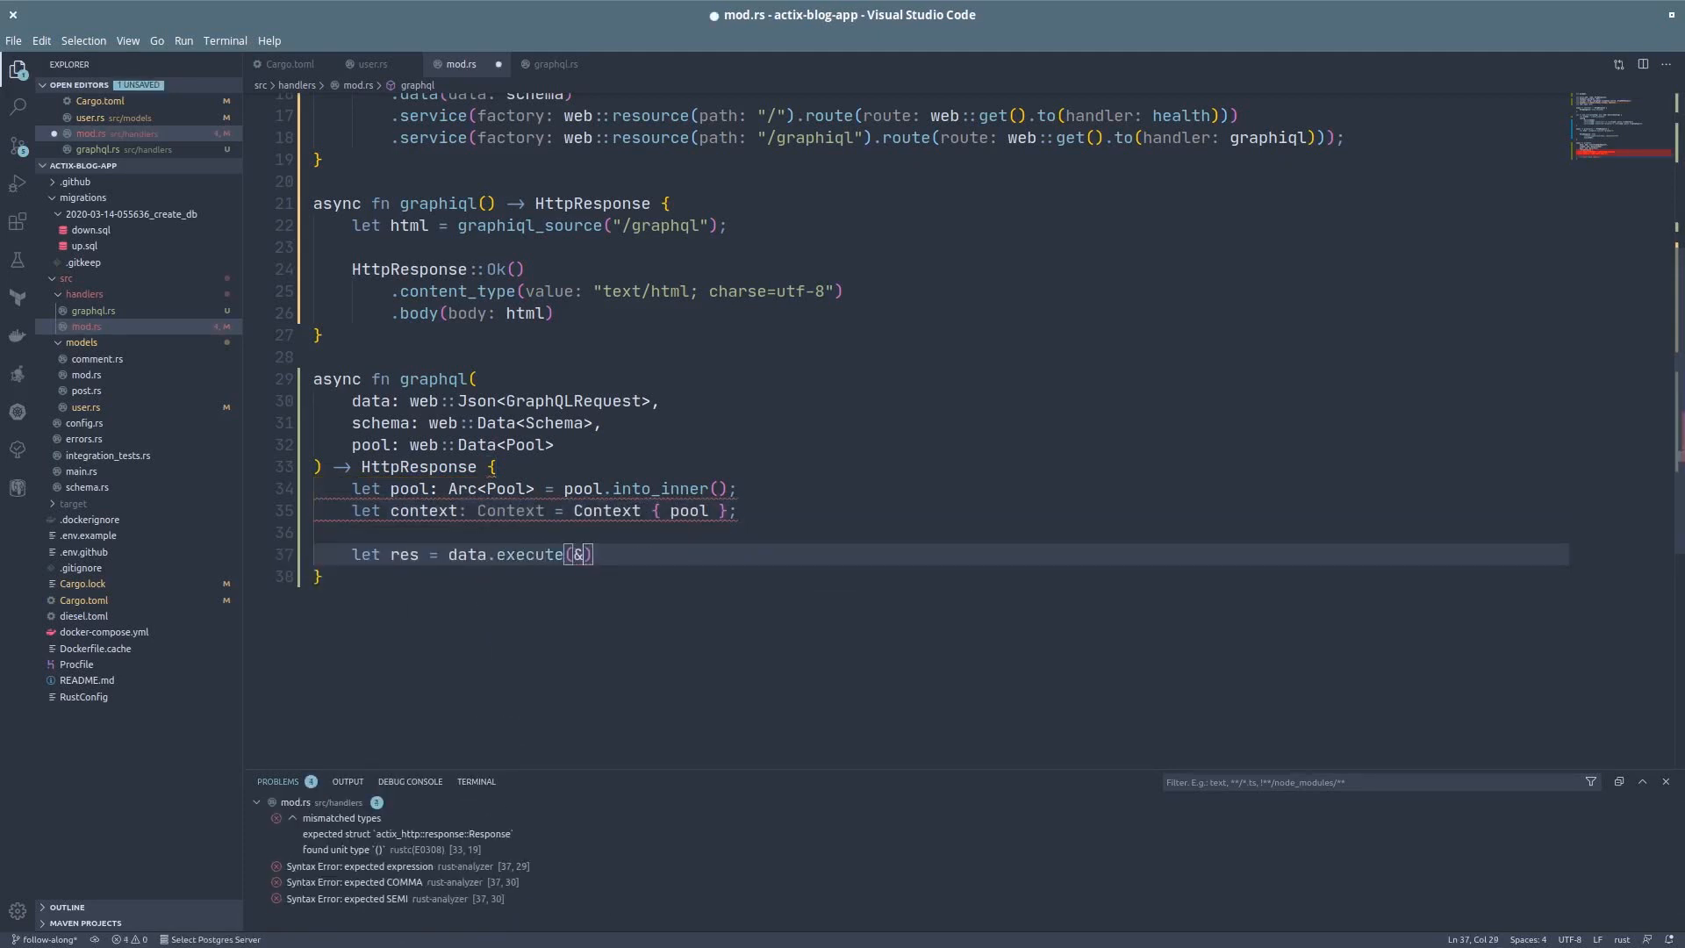
{"action": "type", "text": "&schema,"}
{"action": "type", "text": " &context"}
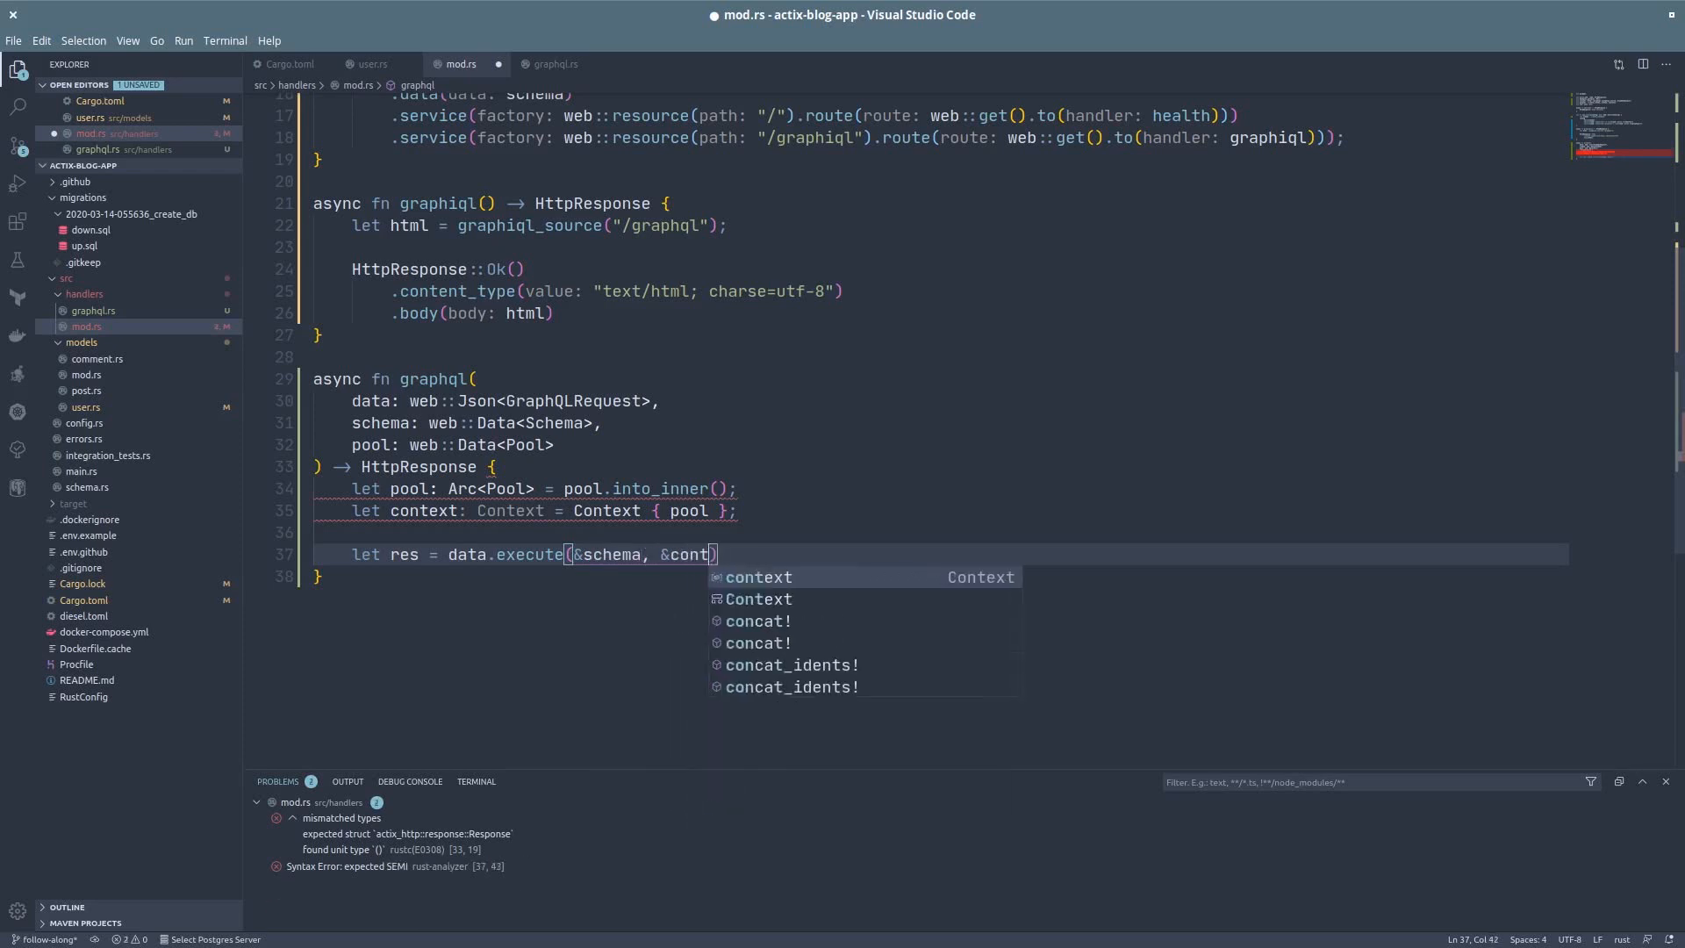
{"action": "type", "text": ").await;"}
{"action": "key", "text": "Return"}
{"action": "key", "text": "Return"}
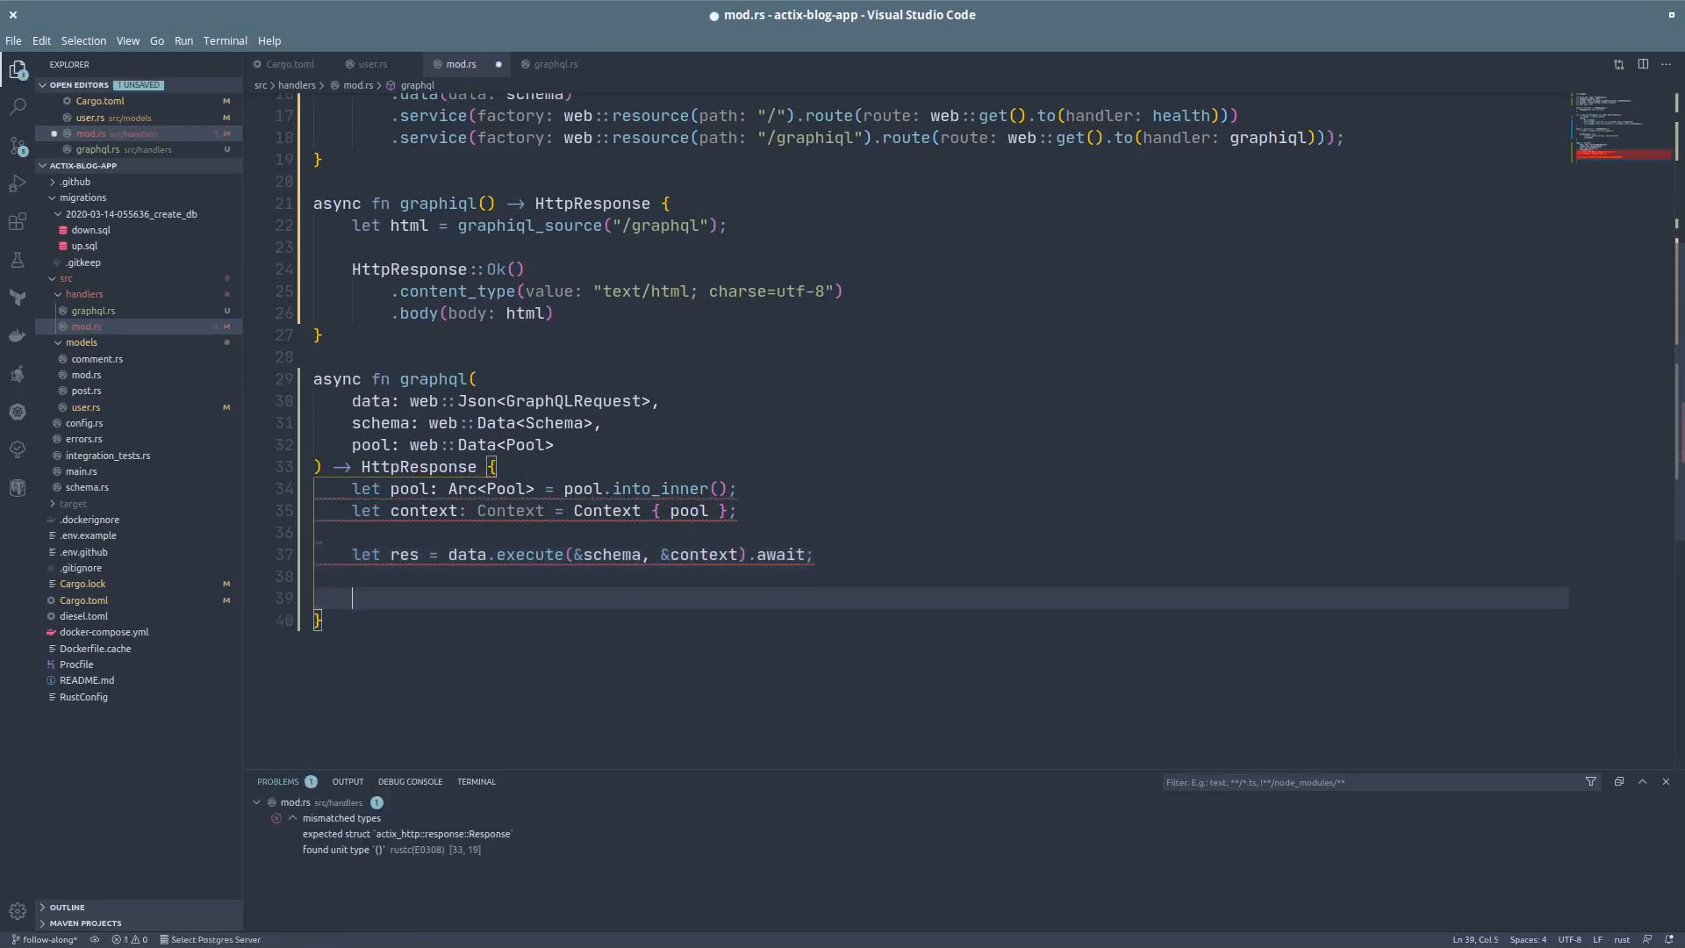
{"action": "type", "text": "HttpResponse::Ok()"}
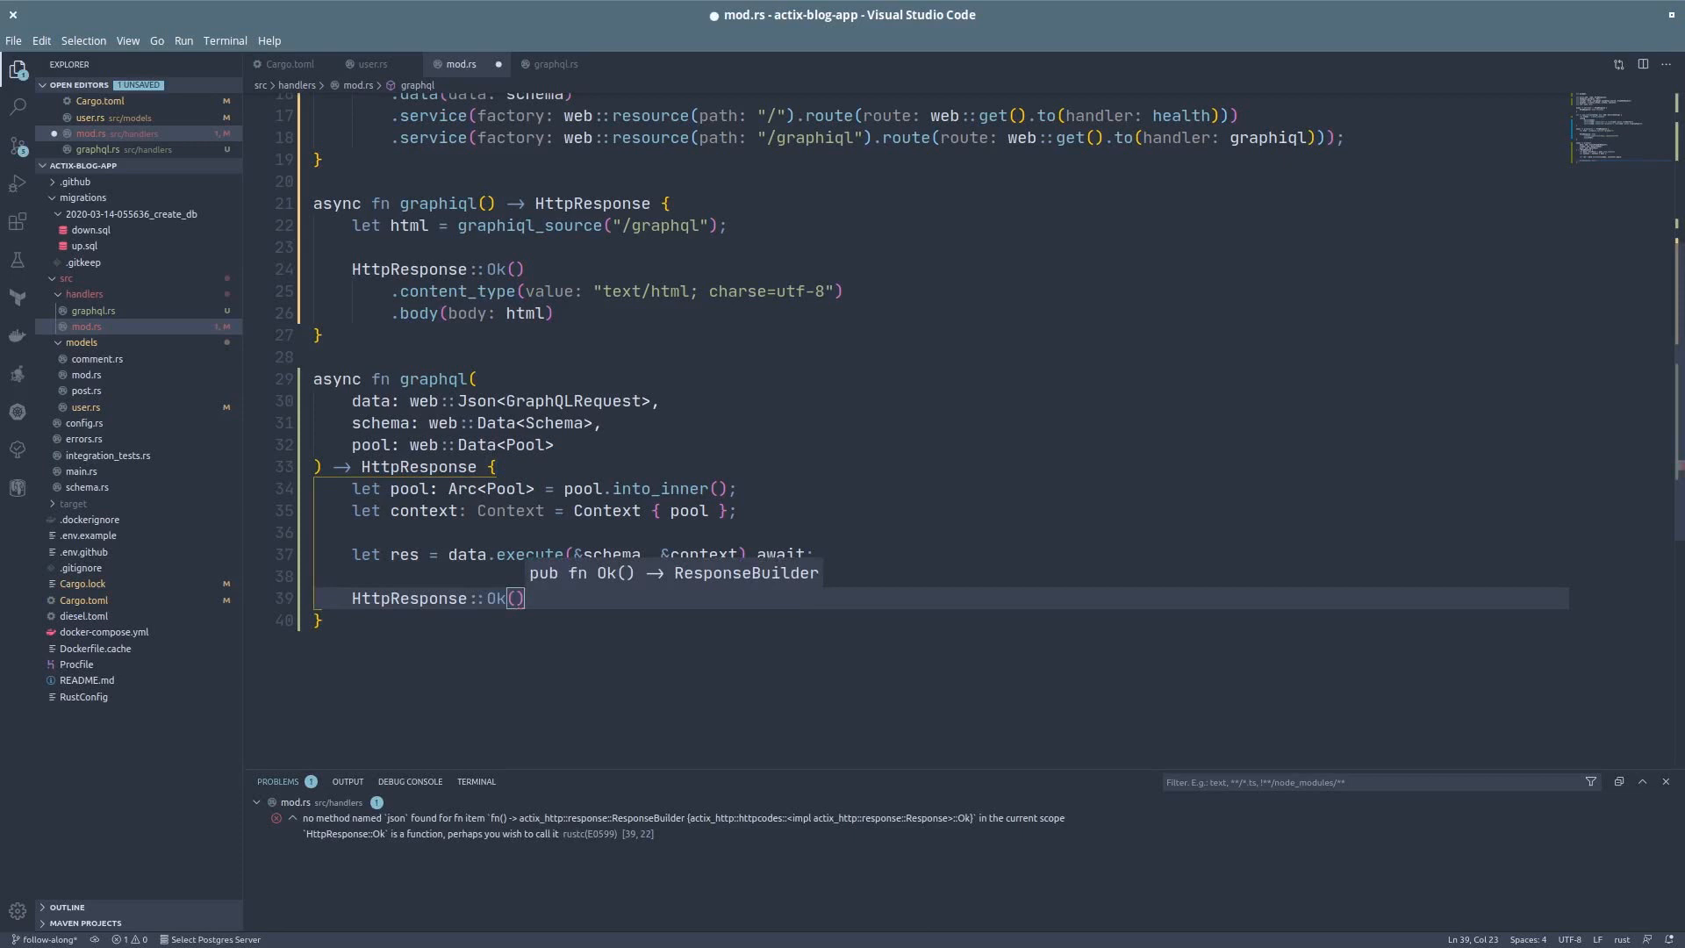
{"action": "type", "text": ".json("}
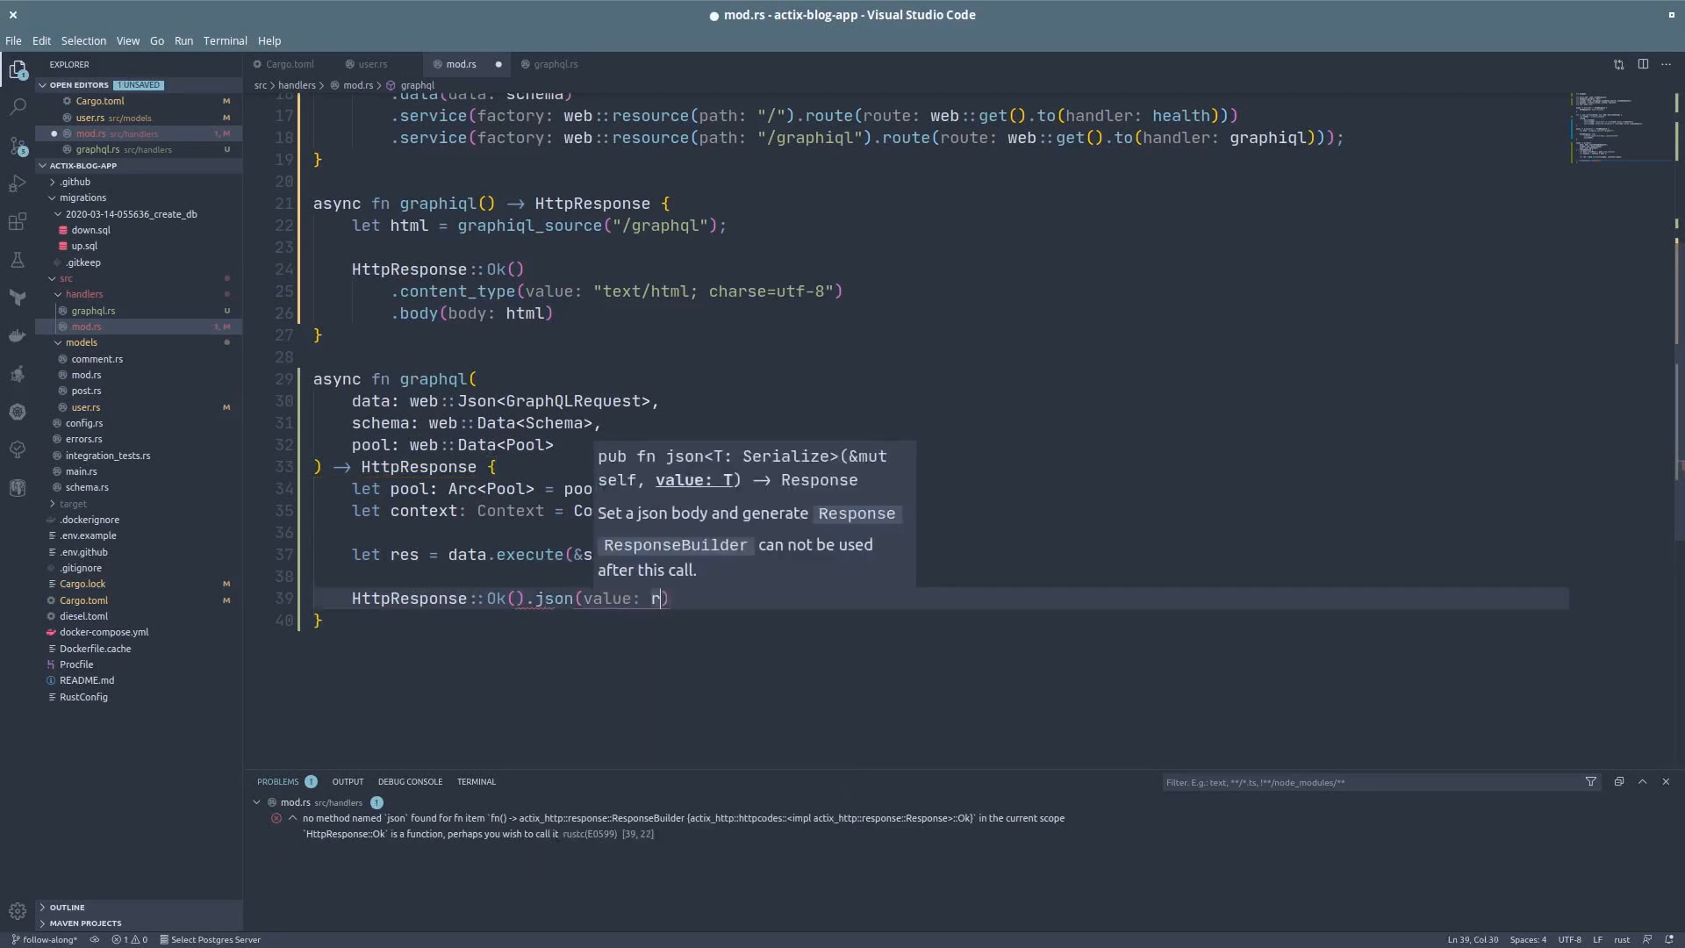
{"action": "type", "text": "res);"}
{"action": "key", "text": "ctrl+s"}
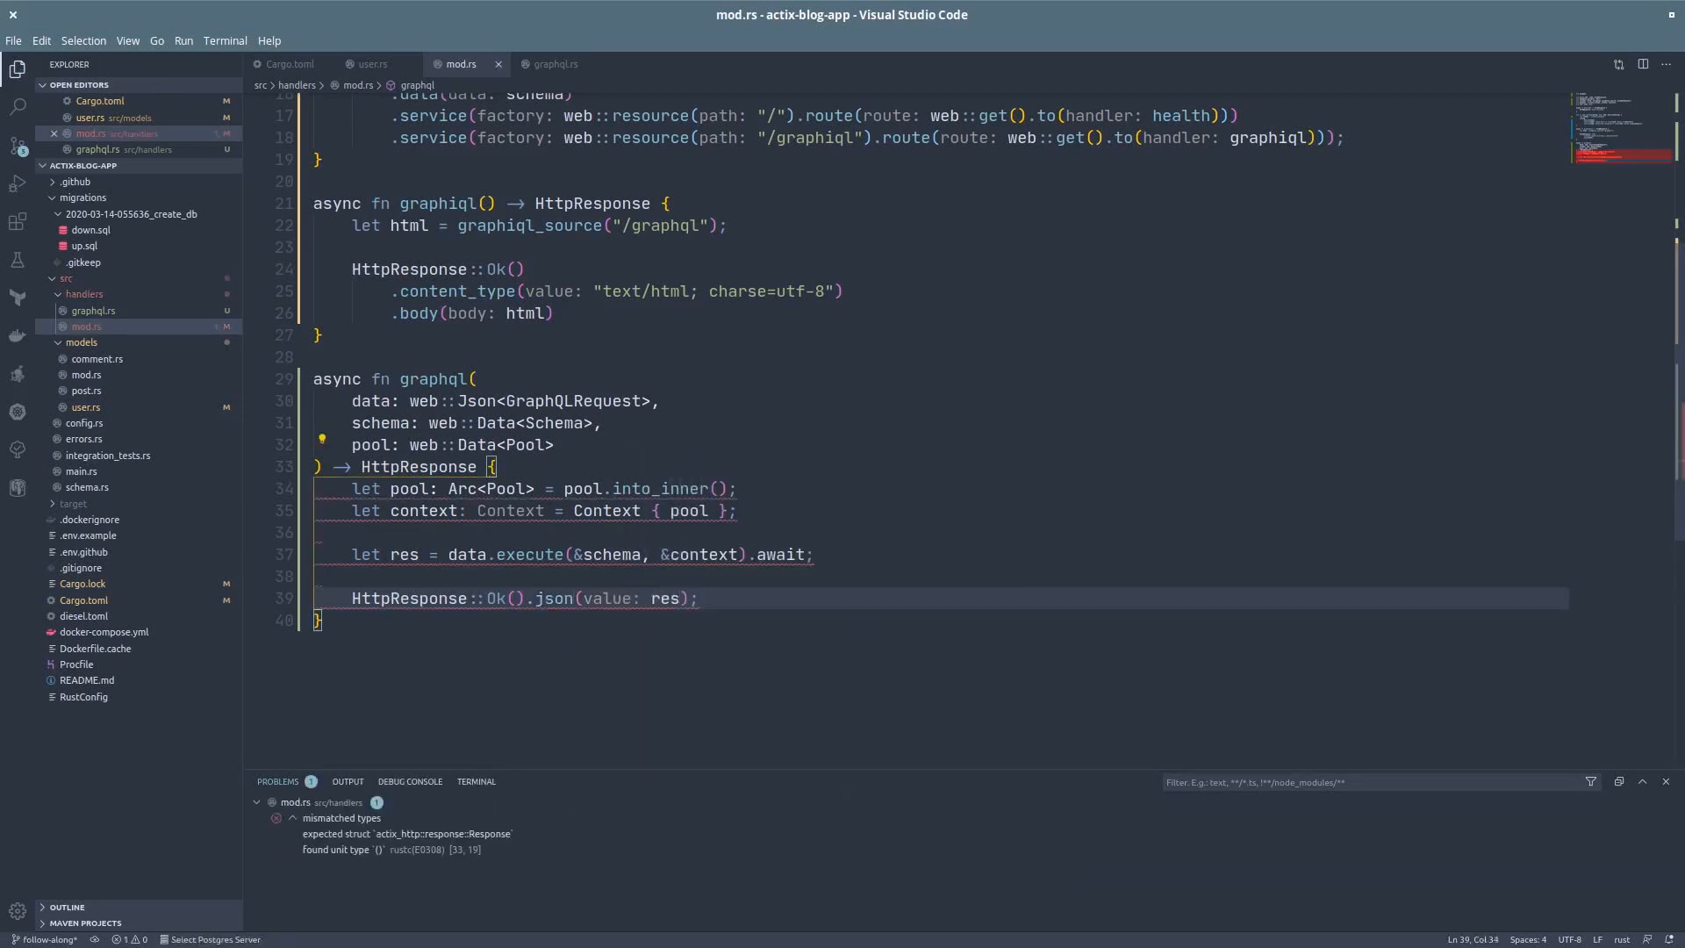
{"action": "key", "text": "BackSpace"}
{"action": "key", "text": "ctrl+s"}
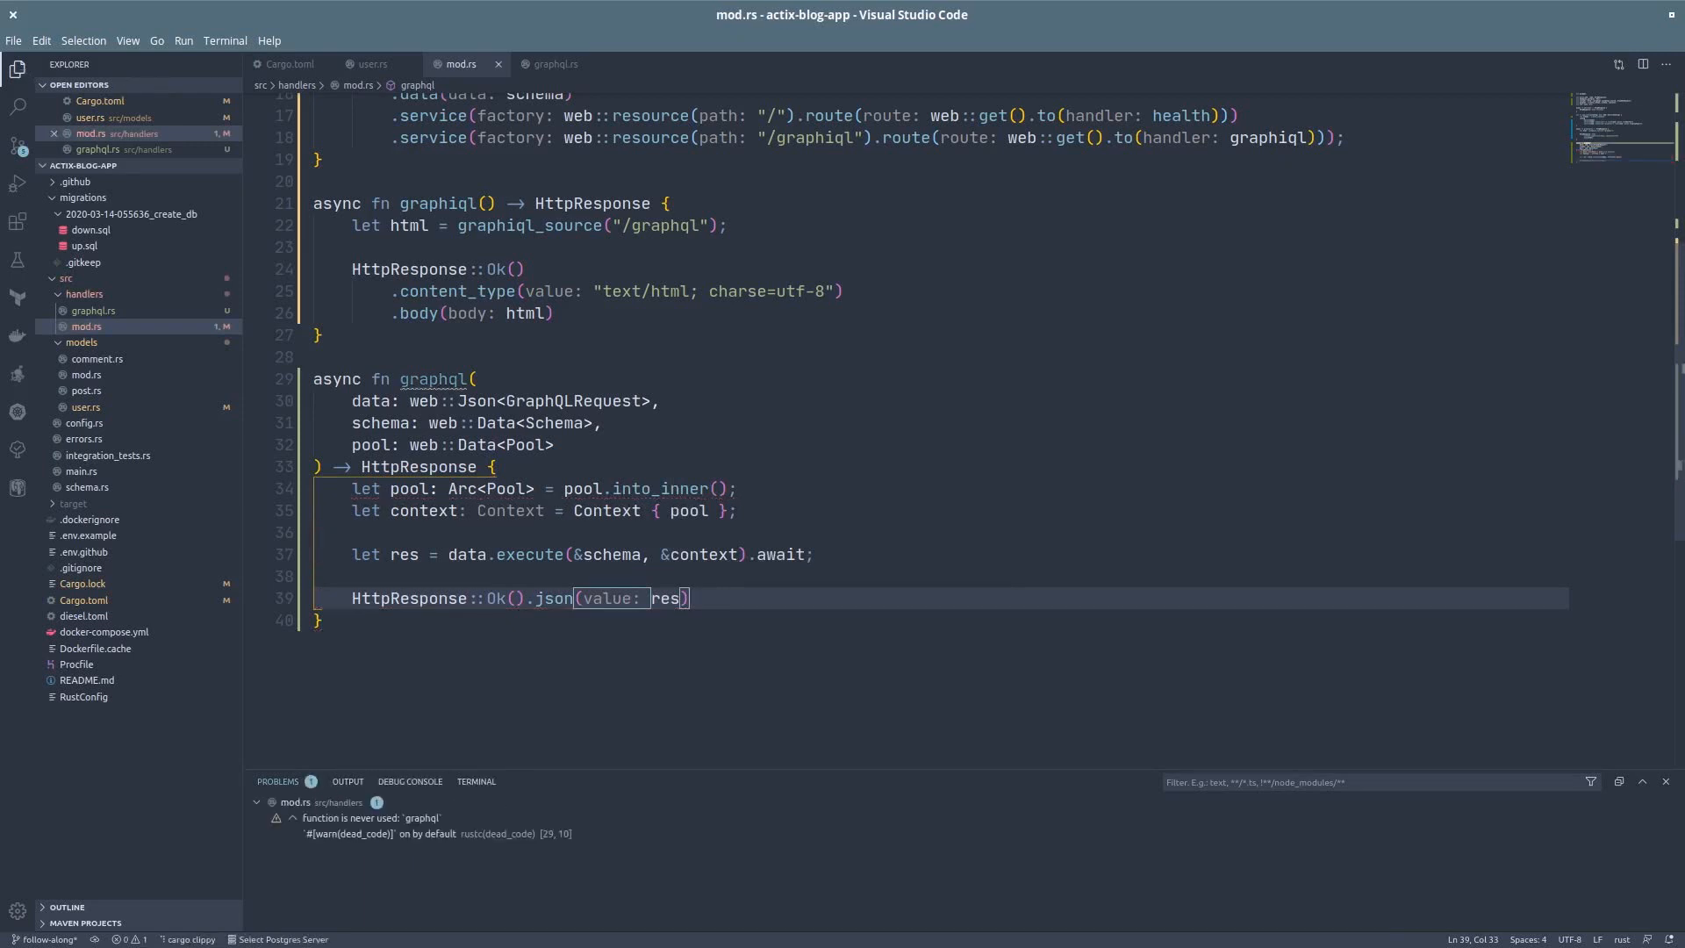
Duplicate the graphiql service line as POST /graphql routed to the graphql handler and save.
{"action": "left_click", "coordinate": [468, 379]}
{"action": "scroll", "coordinate": [844, 395], "scroll_direction": "up", "scroll_amount": 2}
{"action": "left_click", "coordinate": [1395, 245]}
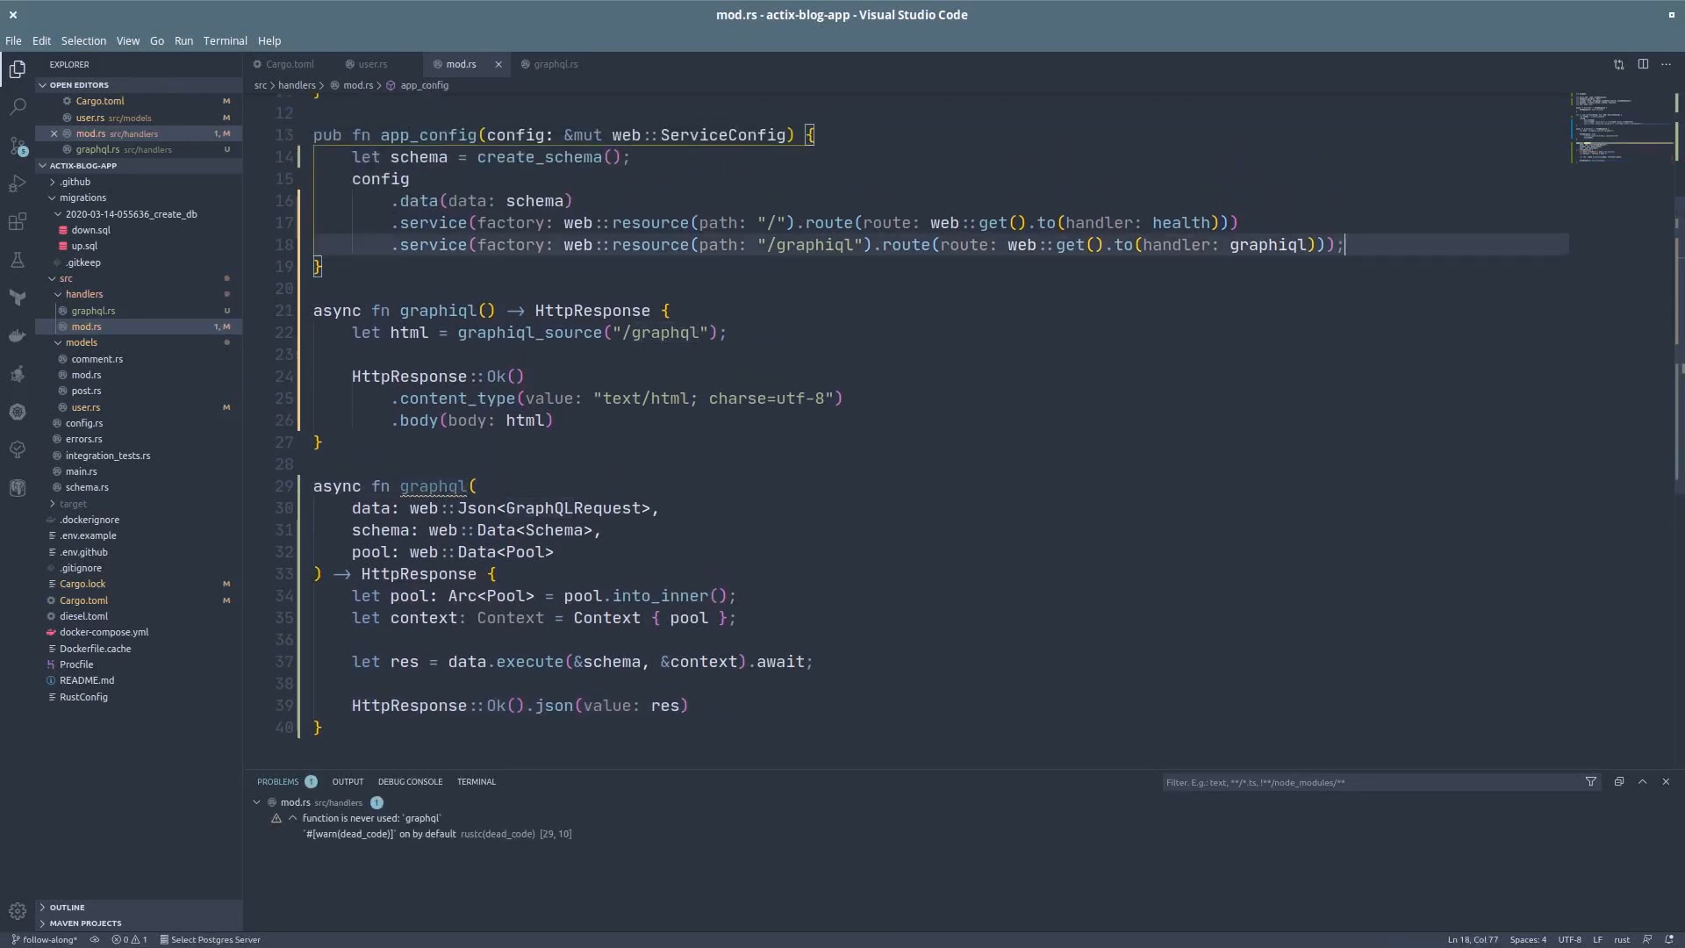
{"action": "key", "text": "BackSpace"}
{"action": "key", "text": "shift+alt+Up"}
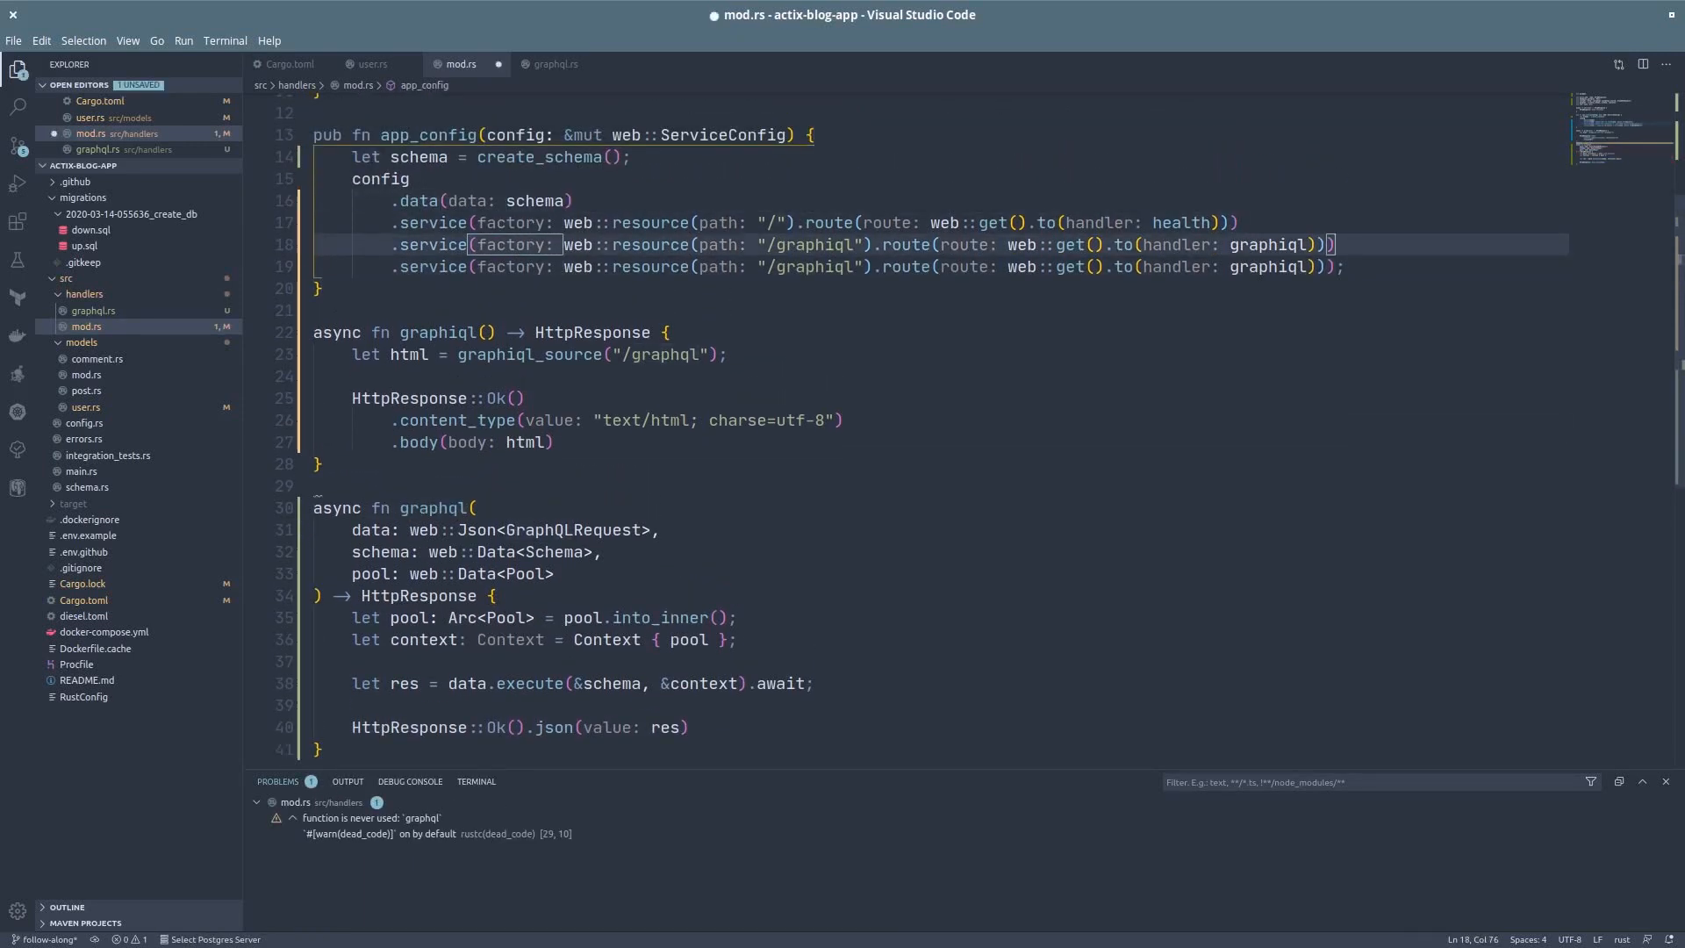
{"action": "left_click", "coordinate": [836, 245]}
{"action": "key", "text": "BackSpace"}
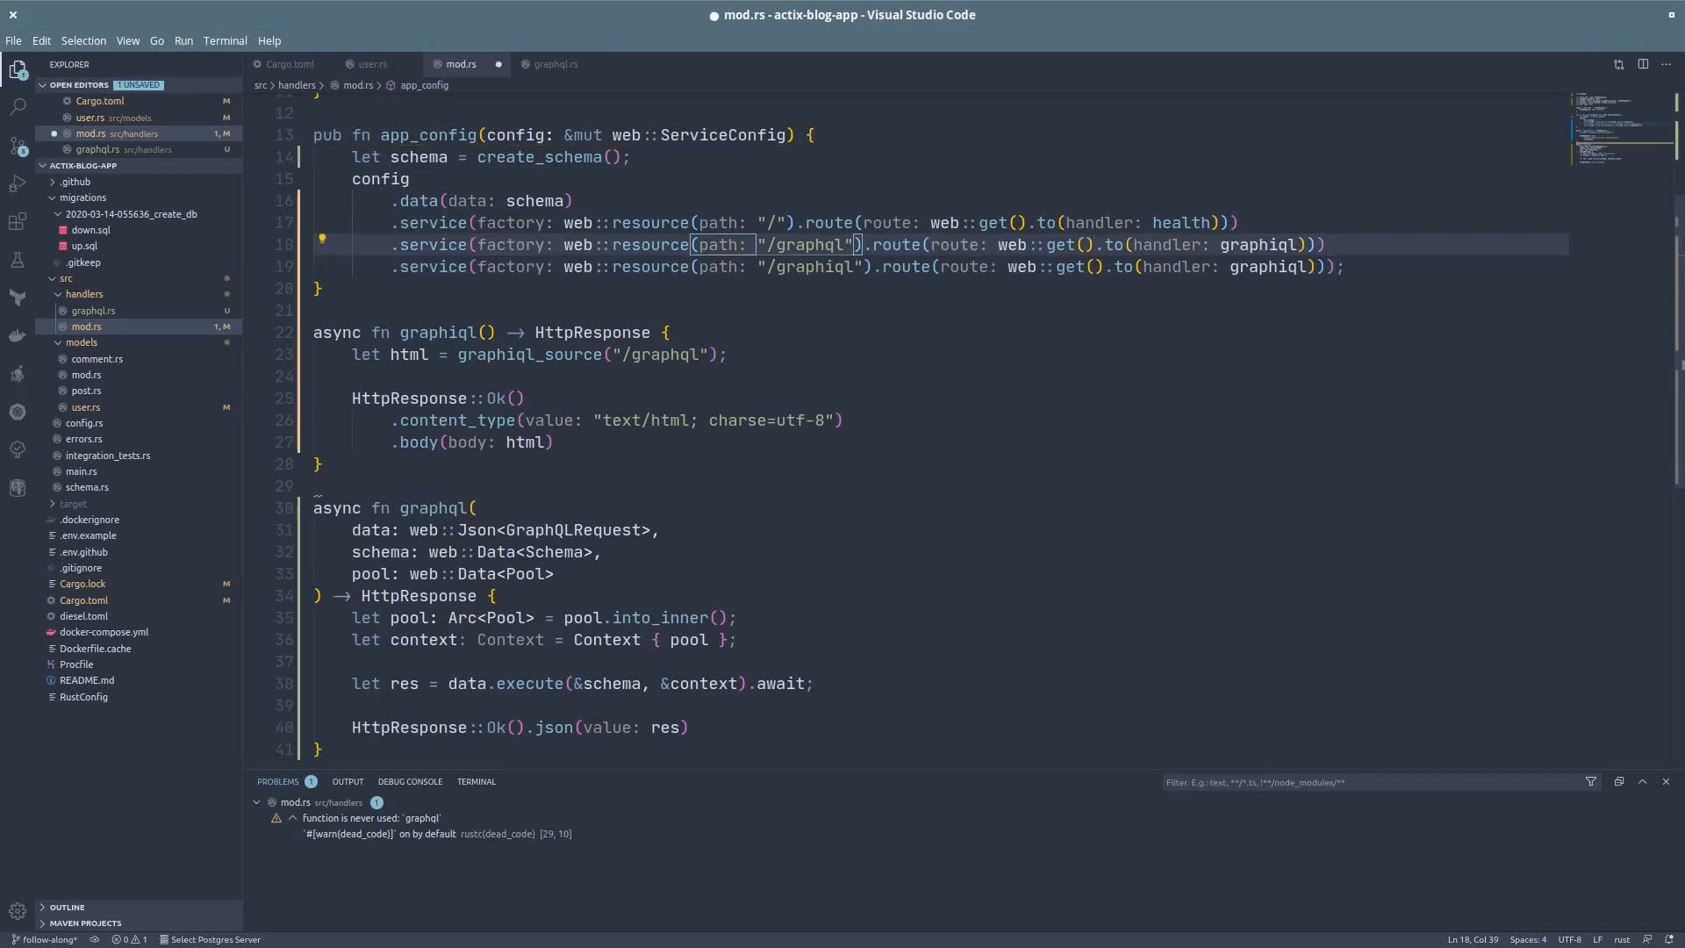
{"action": "double_click", "coordinate": [1065, 245]}
{"action": "type", "text": "post"}
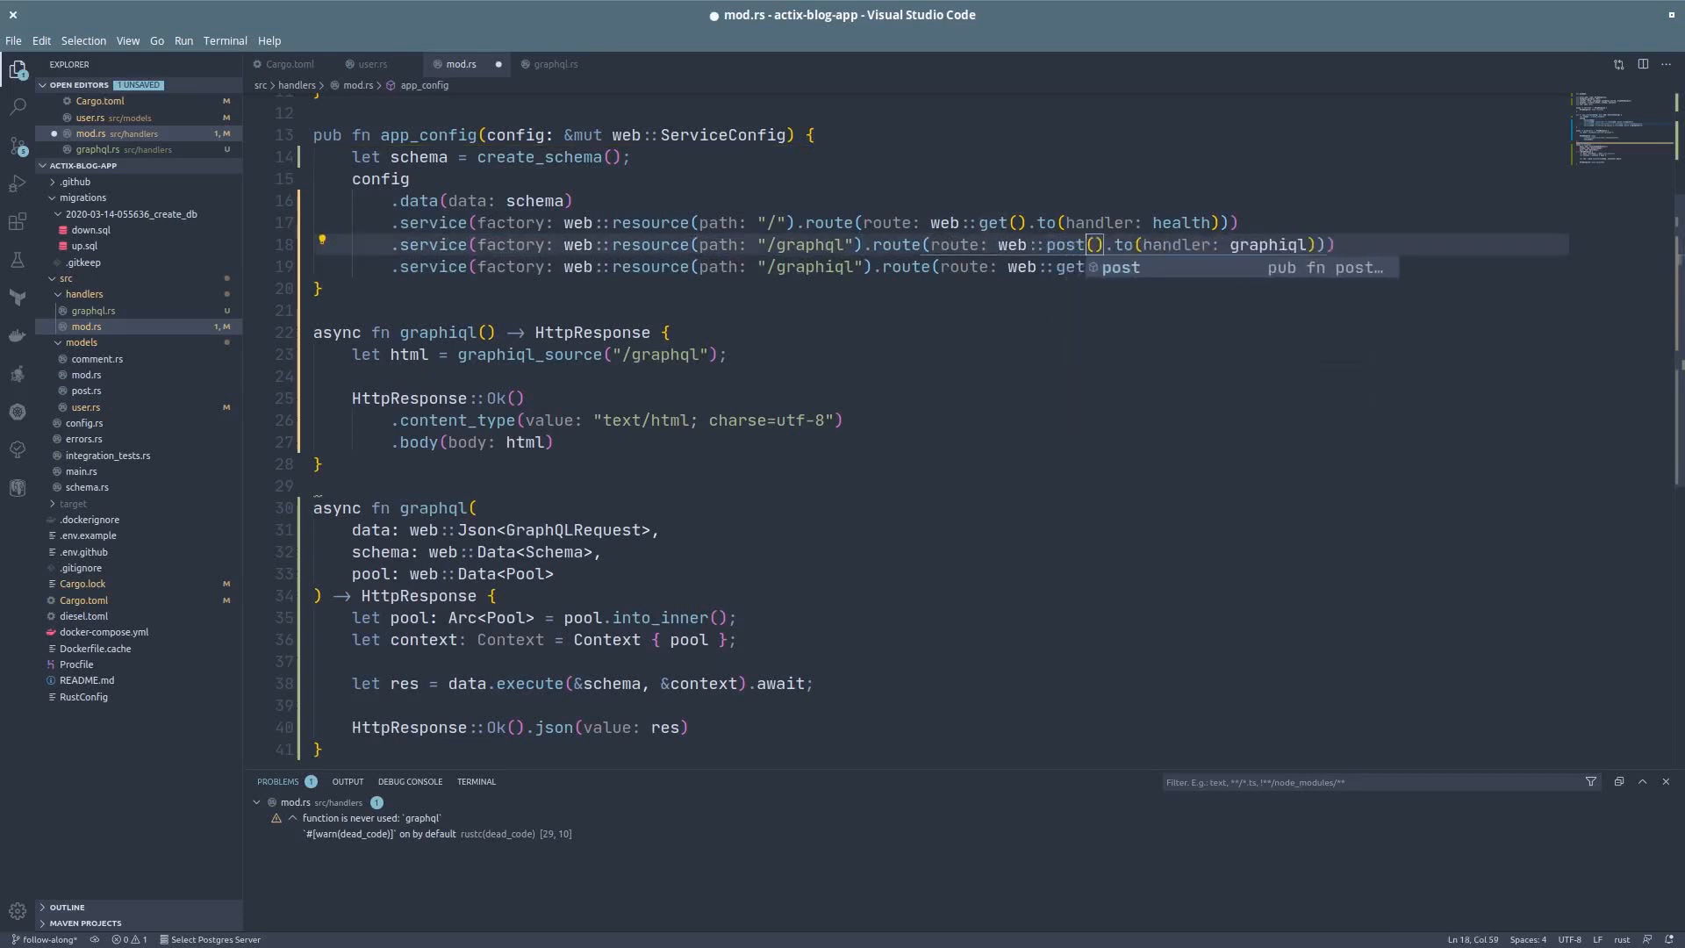
{"action": "key", "text": "Escape"}
{"action": "left_click", "coordinate": [1275, 246]}
{"action": "key", "text": "BackSpace"}
{"action": "key", "text": "Down"}
{"action": "key", "text": "End"}
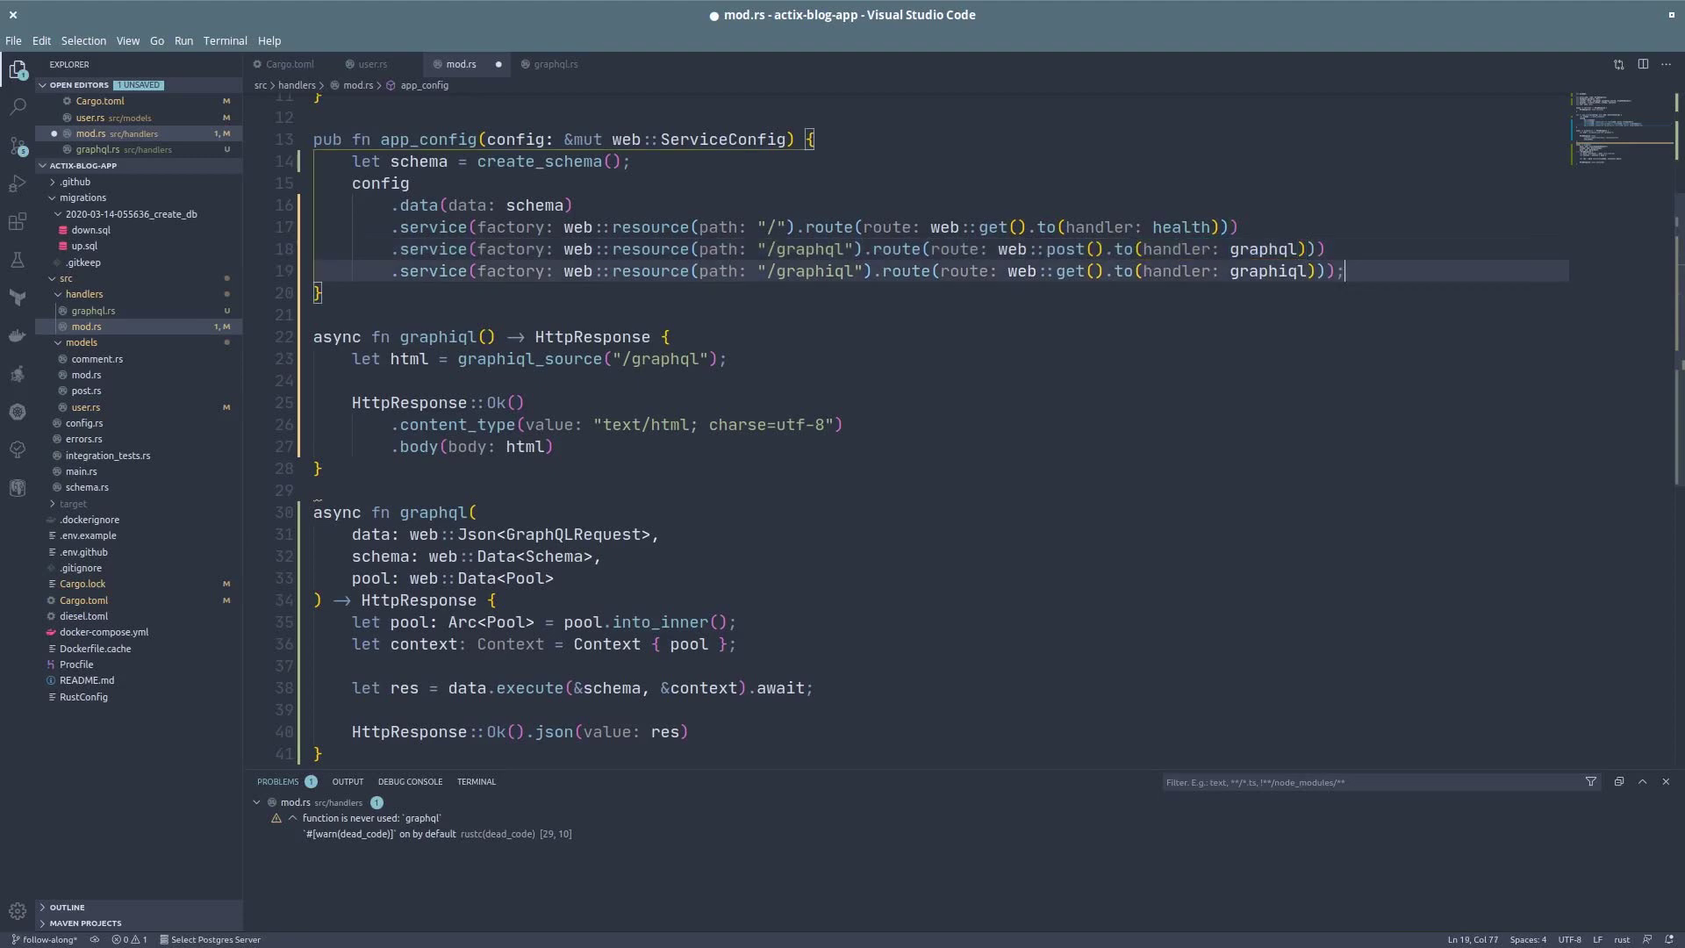
{"action": "key", "text": "ctrl+s"}
Start the Postgres container and run the create_db migration from command history.
{"action": "key", "text": "alt+Tab"}
{"action": "type", "text": "ca"}
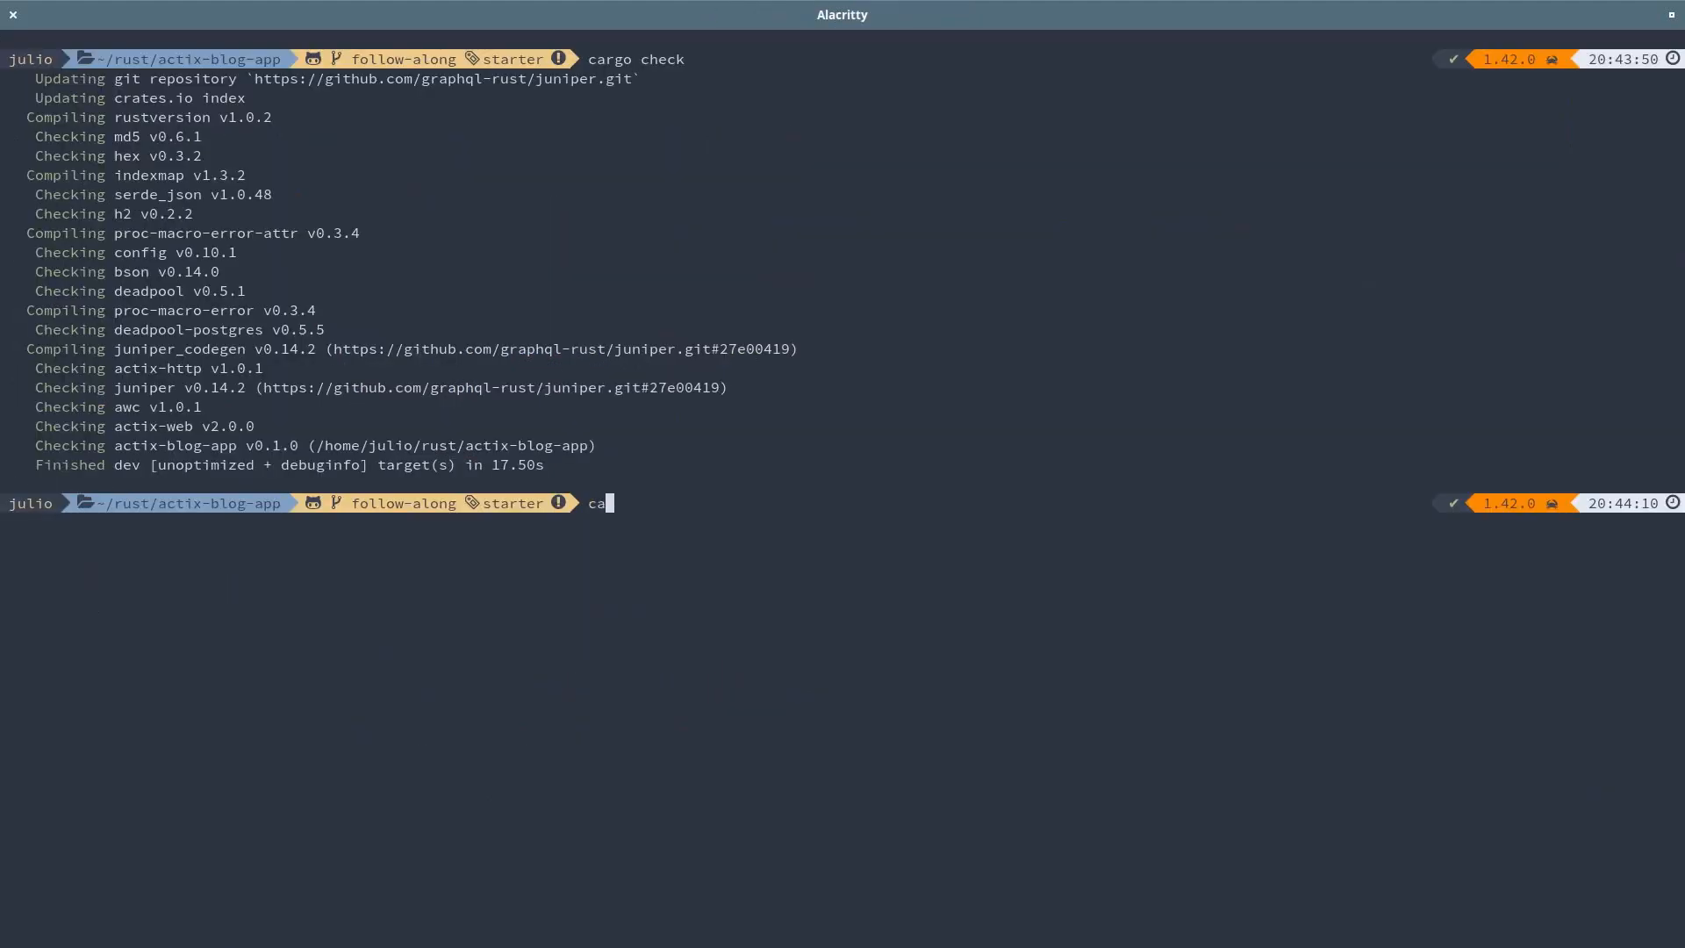
{"action": "type", "text": "rgo build"}
{"action": "key", "text": "Return"}
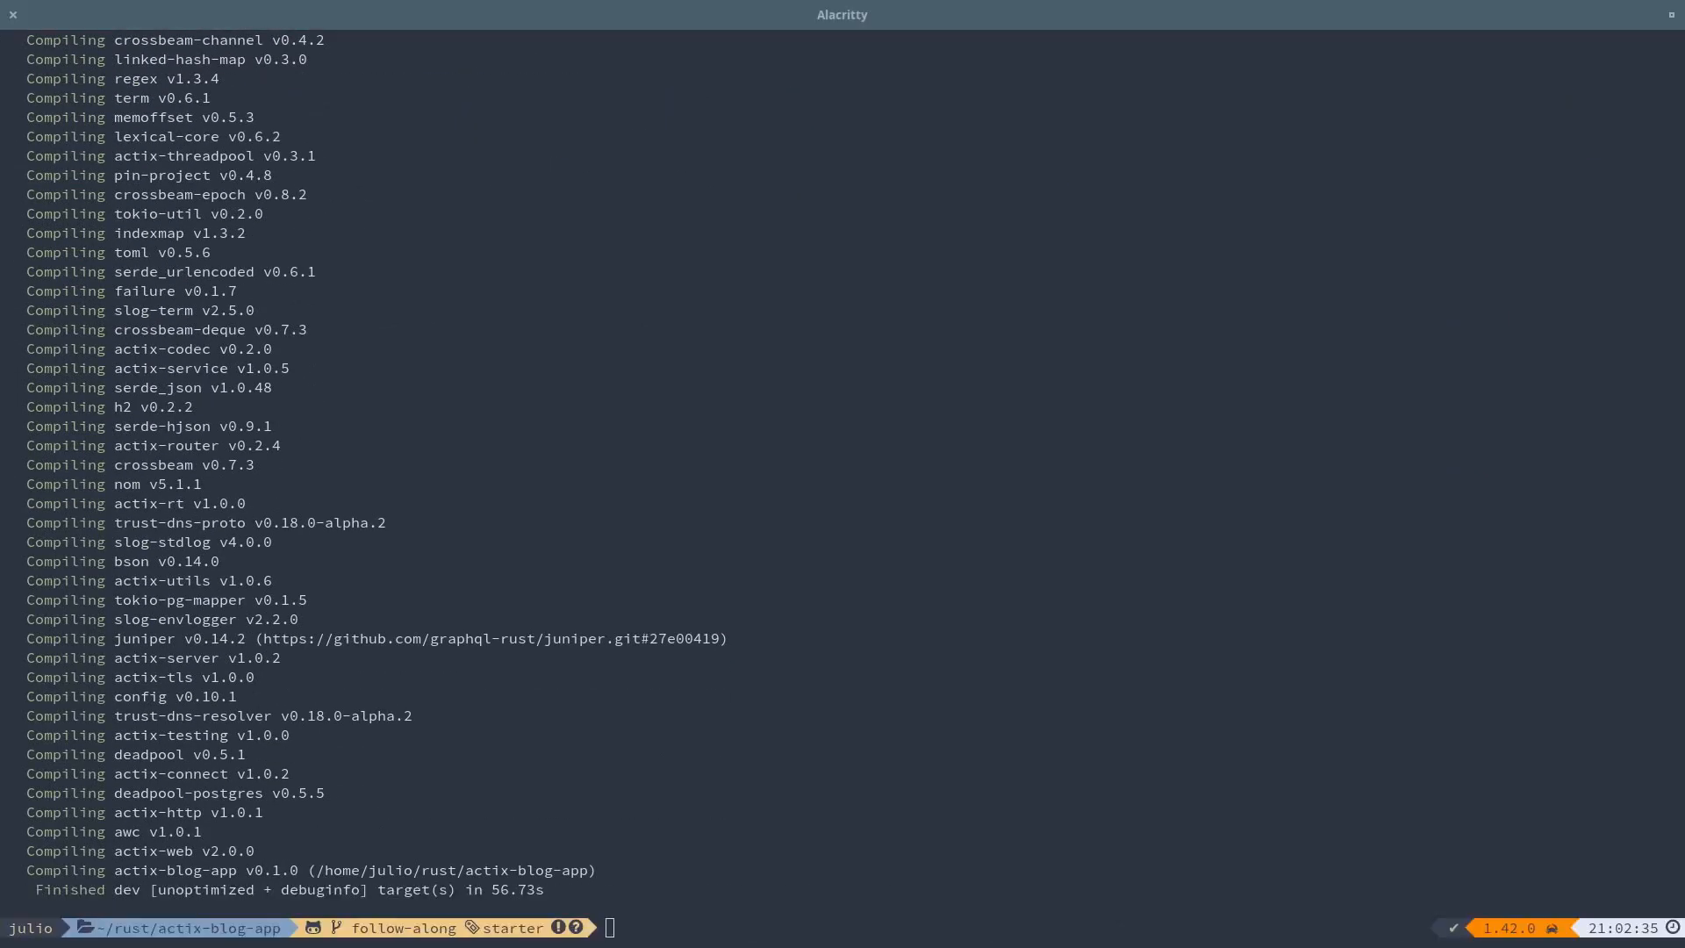
{"action": "type", "text": "clear"}
{"action": "key", "text": "Return"}
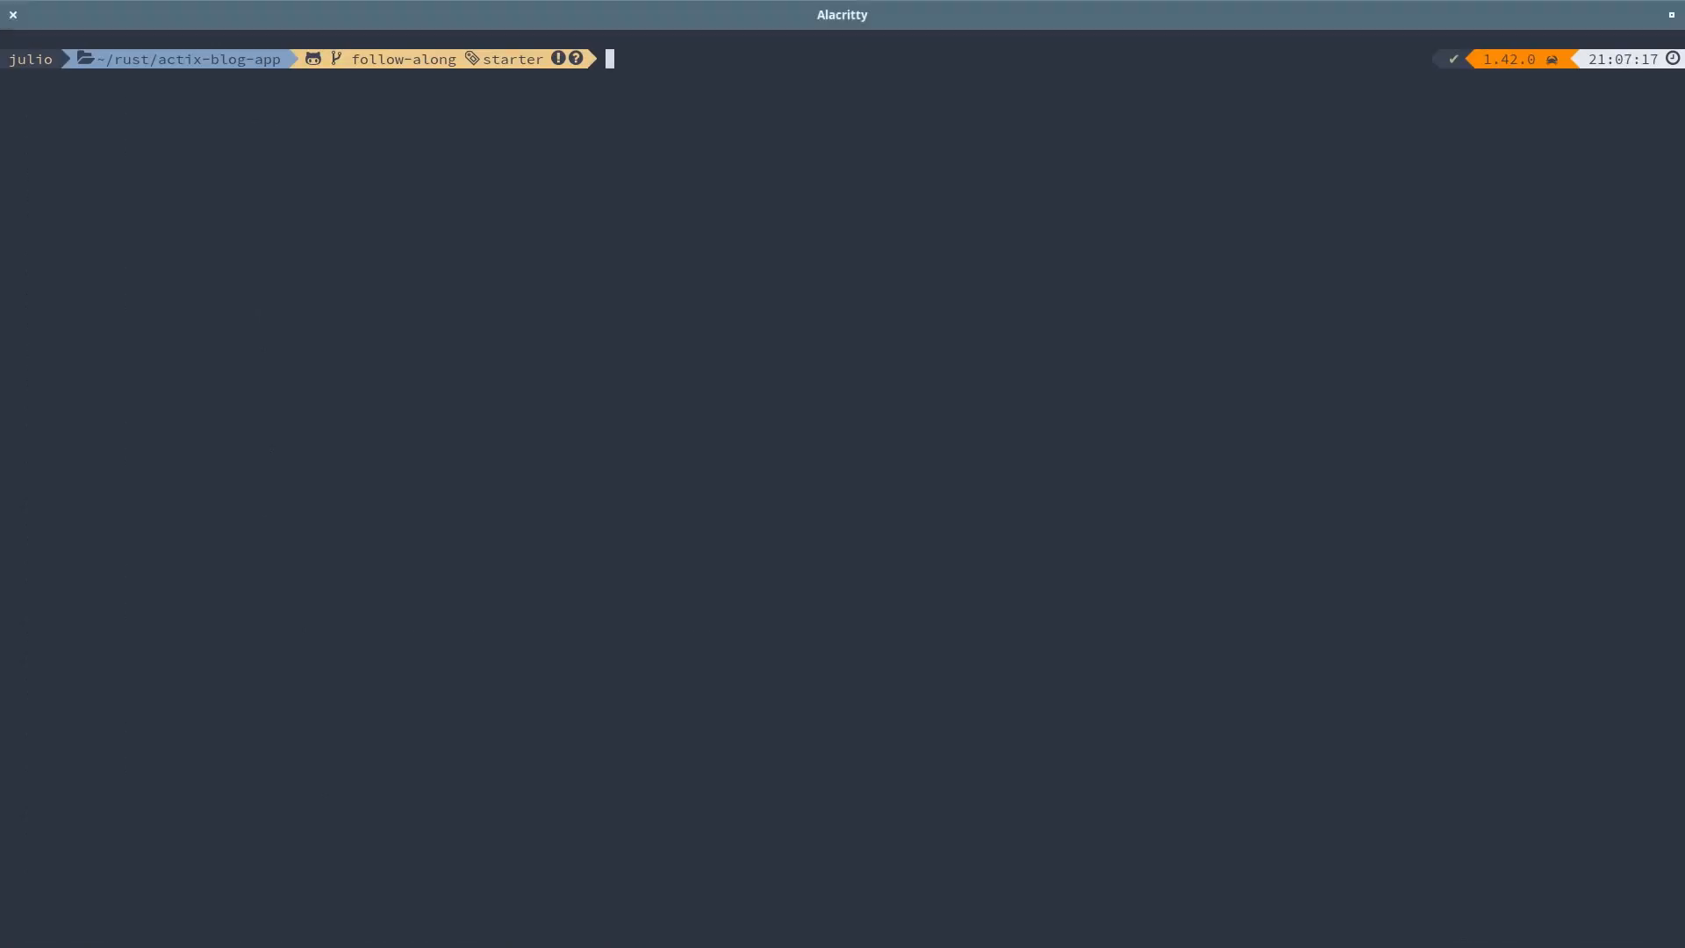
{"action": "type", "text": "docker-compose up -d"}
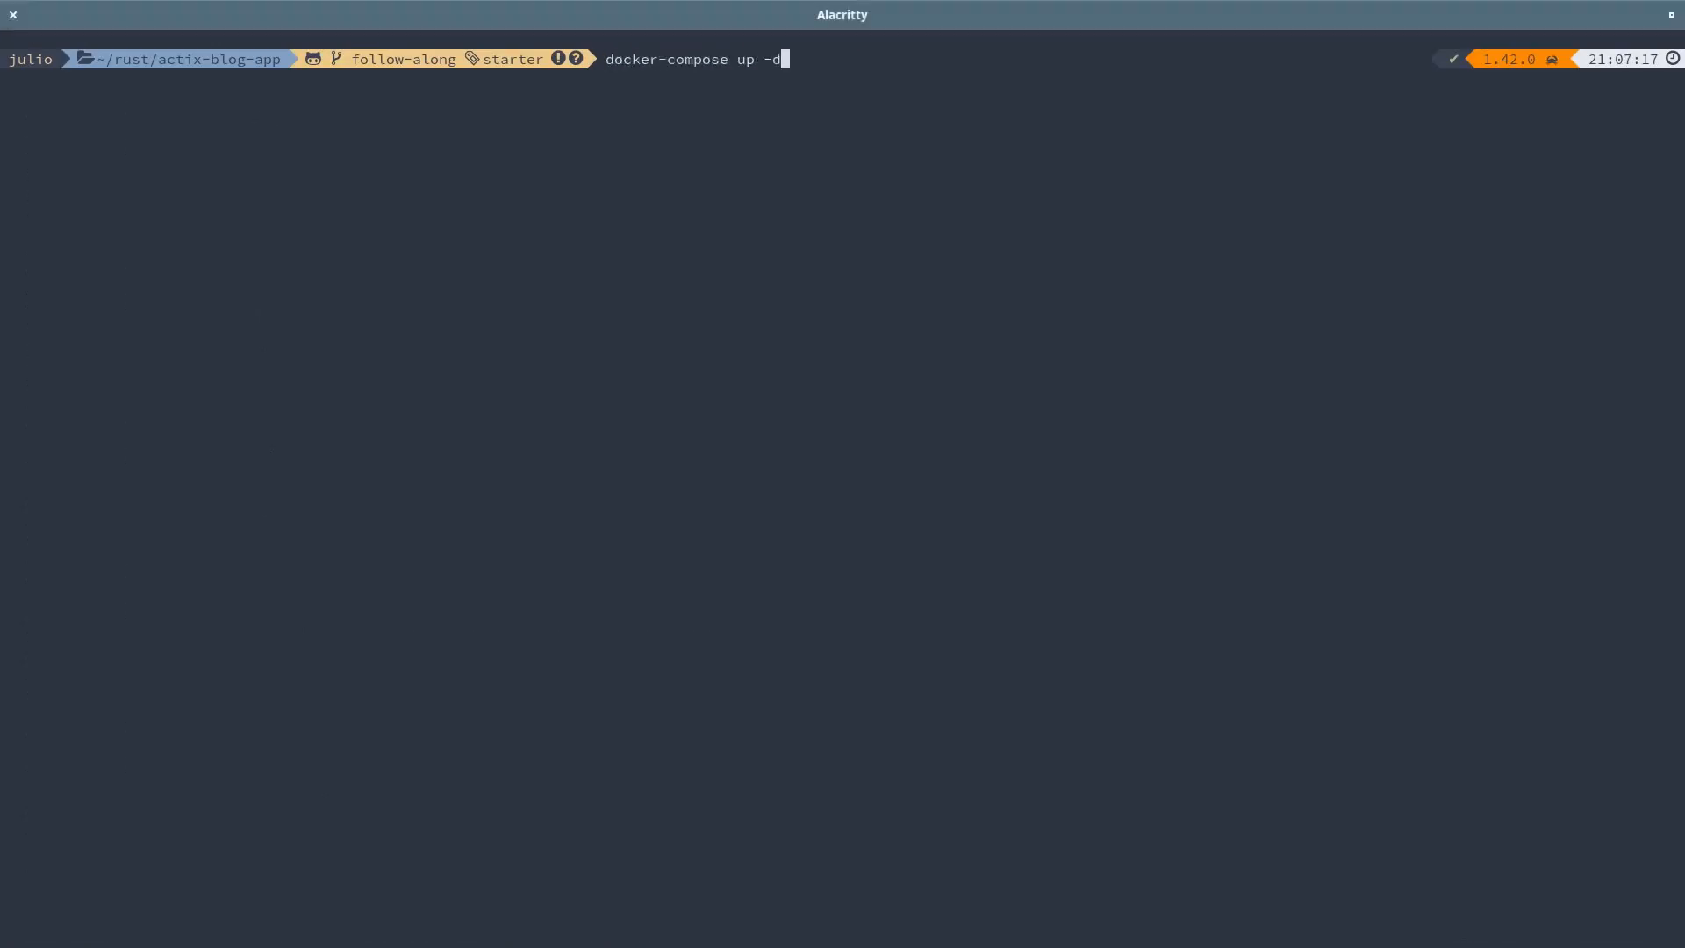
{"action": "type", "text": " postgres"}
{"action": "key", "text": "Return"}
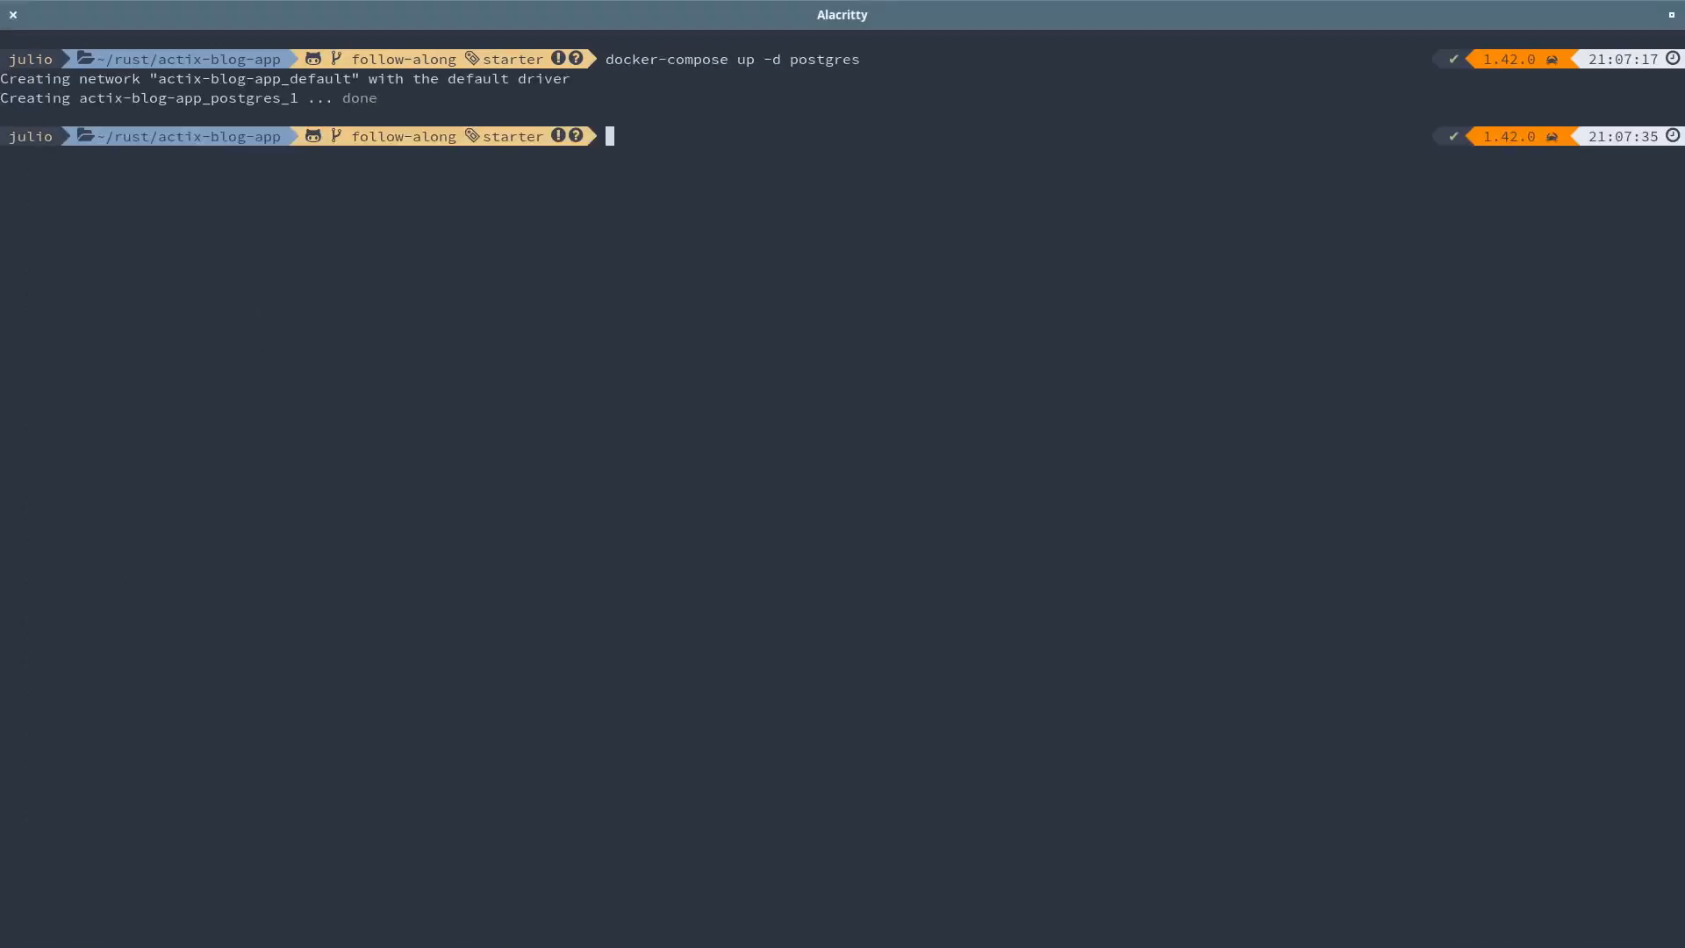
{"action": "key", "text": "ctrl+r"}
{"action": "key", "text": "Return"}
{"action": "key", "text": "Return"}
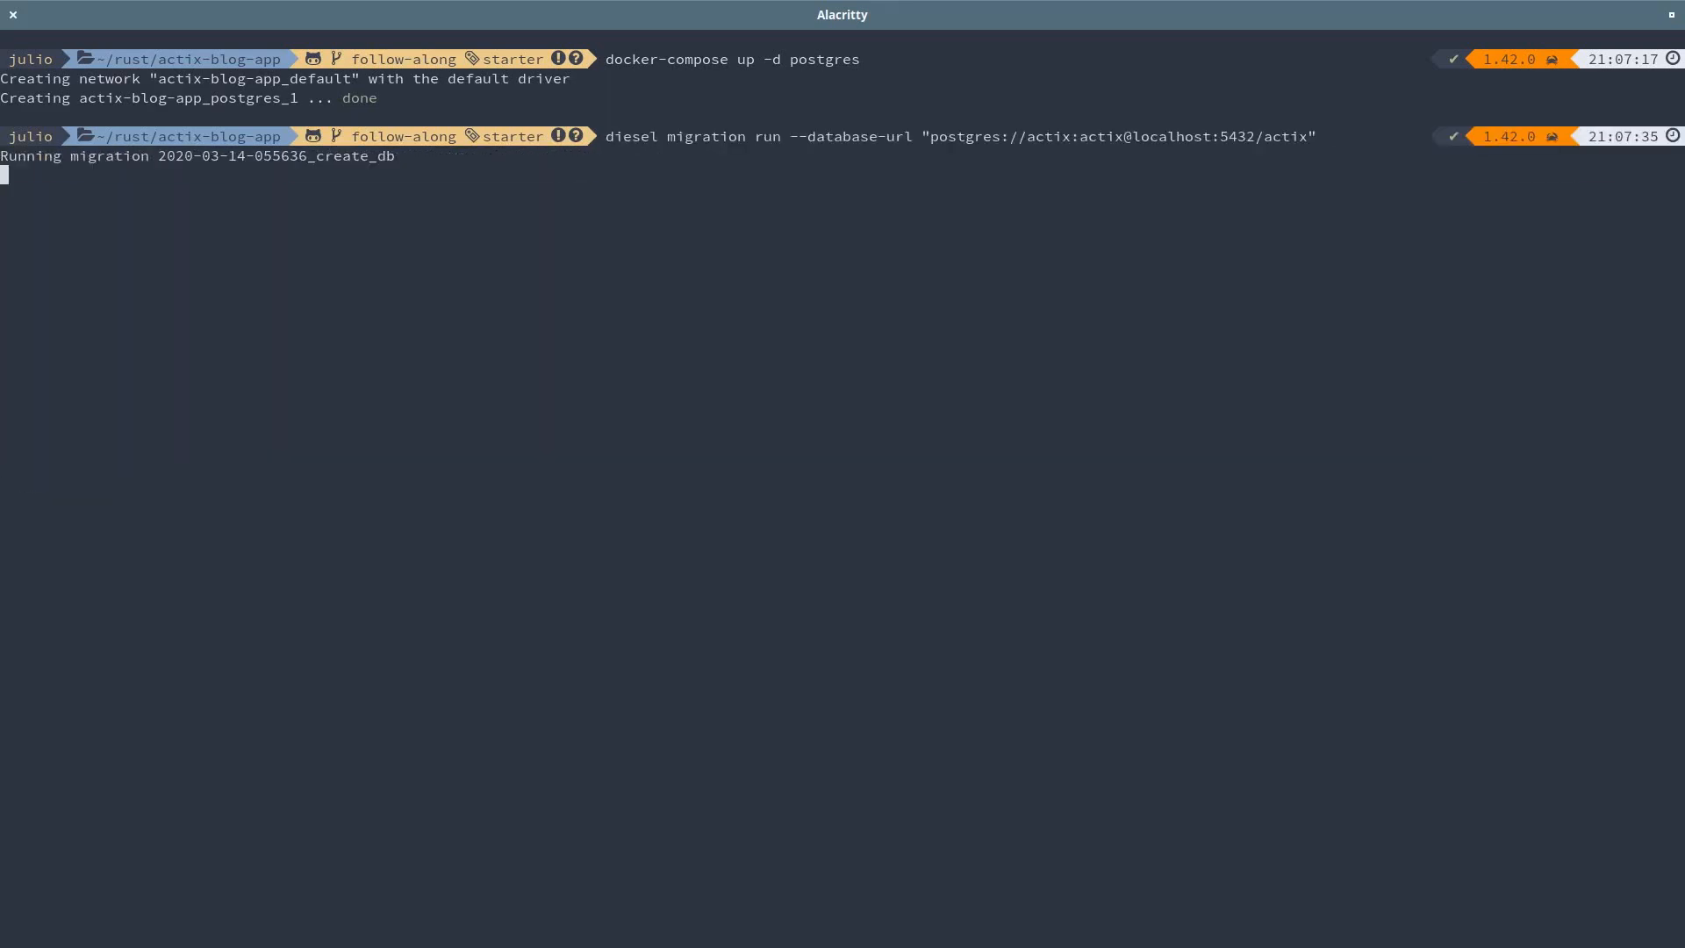
Copy .env.example to .env and start the blog server with cargo run.
{"action": "key", "text": "ctrl+u"}
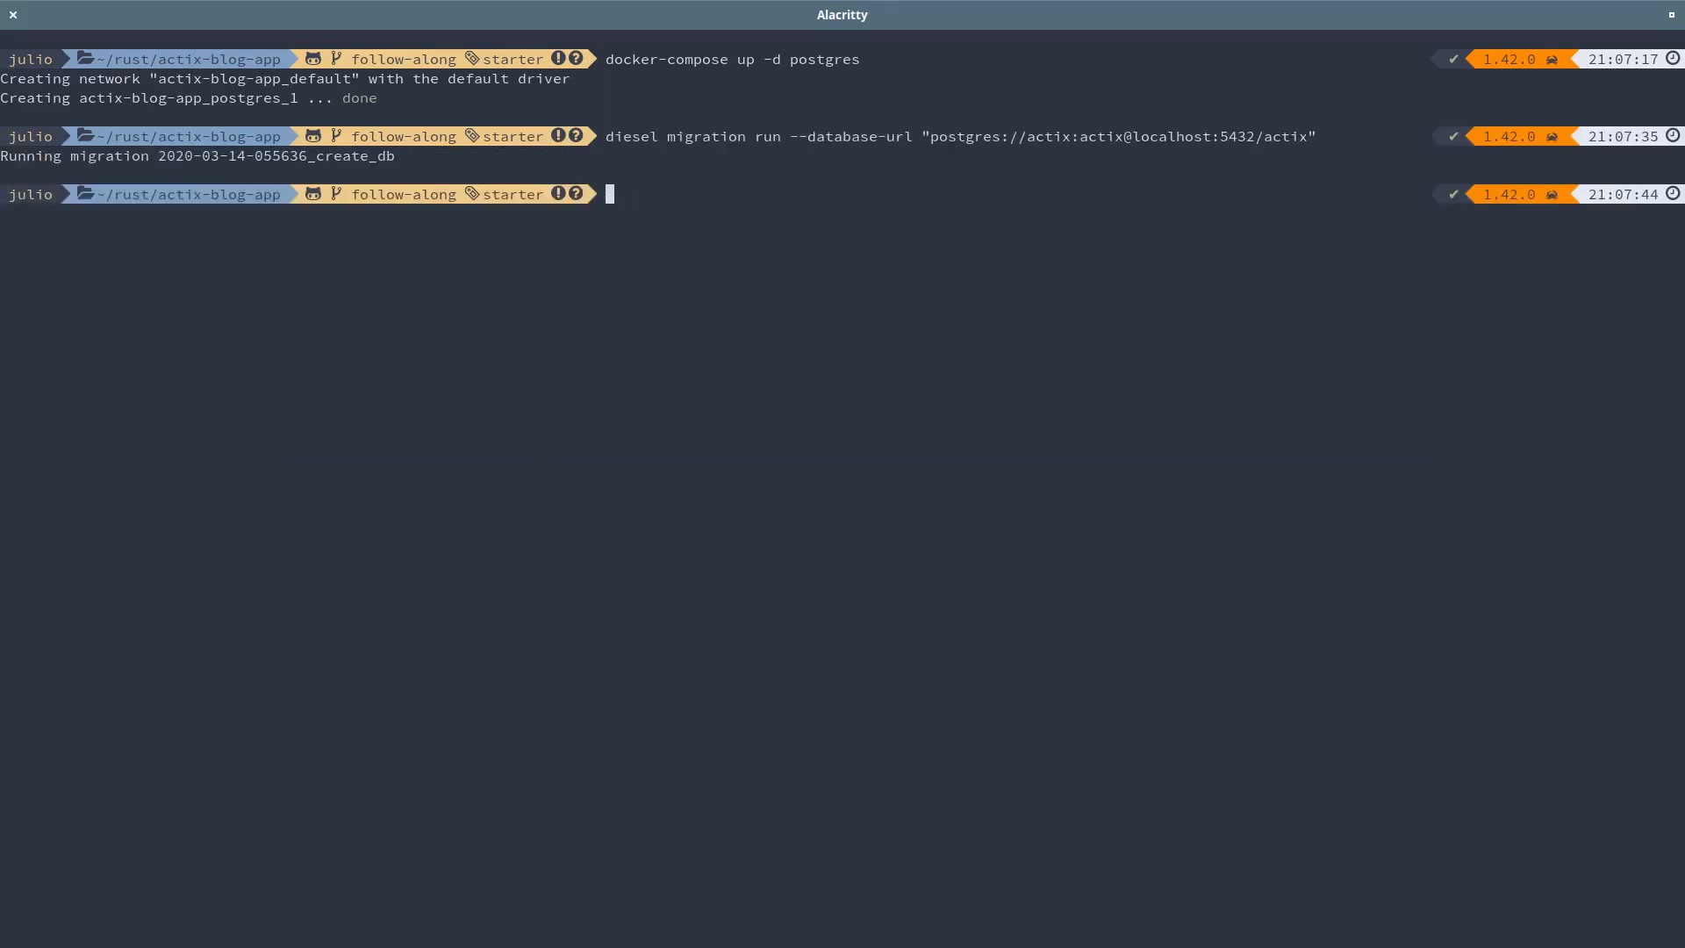
{"action": "type", "text": ".example .env"}
{"action": "key", "text": "Return"}
{"action": "type", "text": "argo run"}
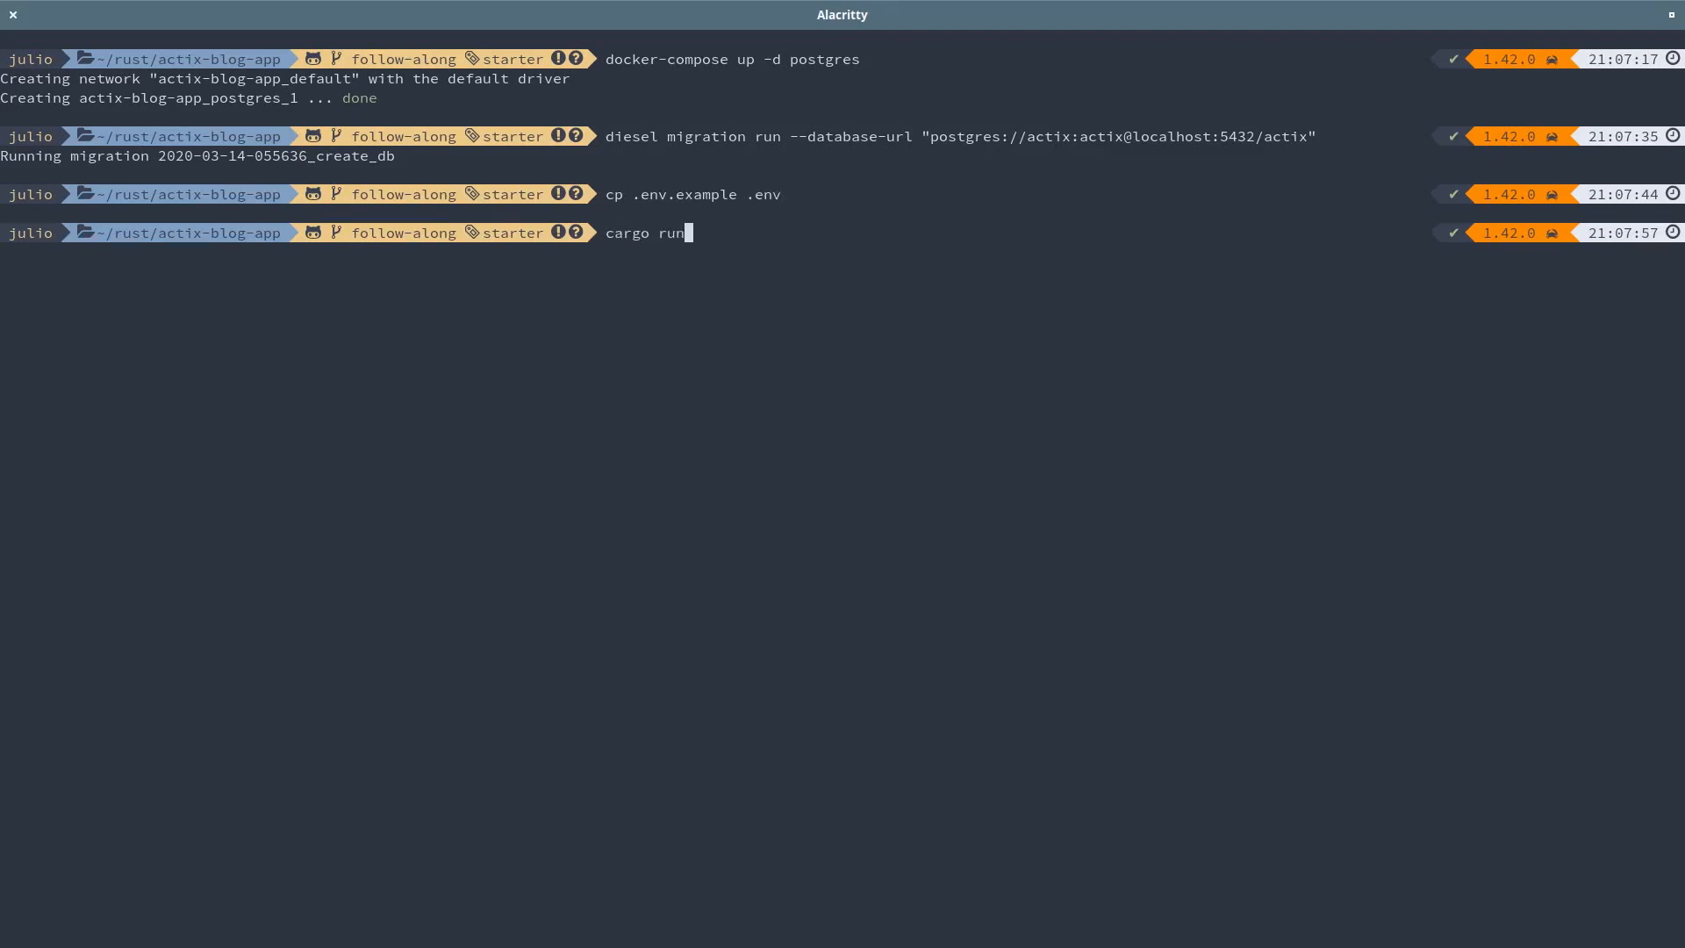
{"action": "key", "text": "Return"}
{"action": "key", "text": "alt+Tab"}
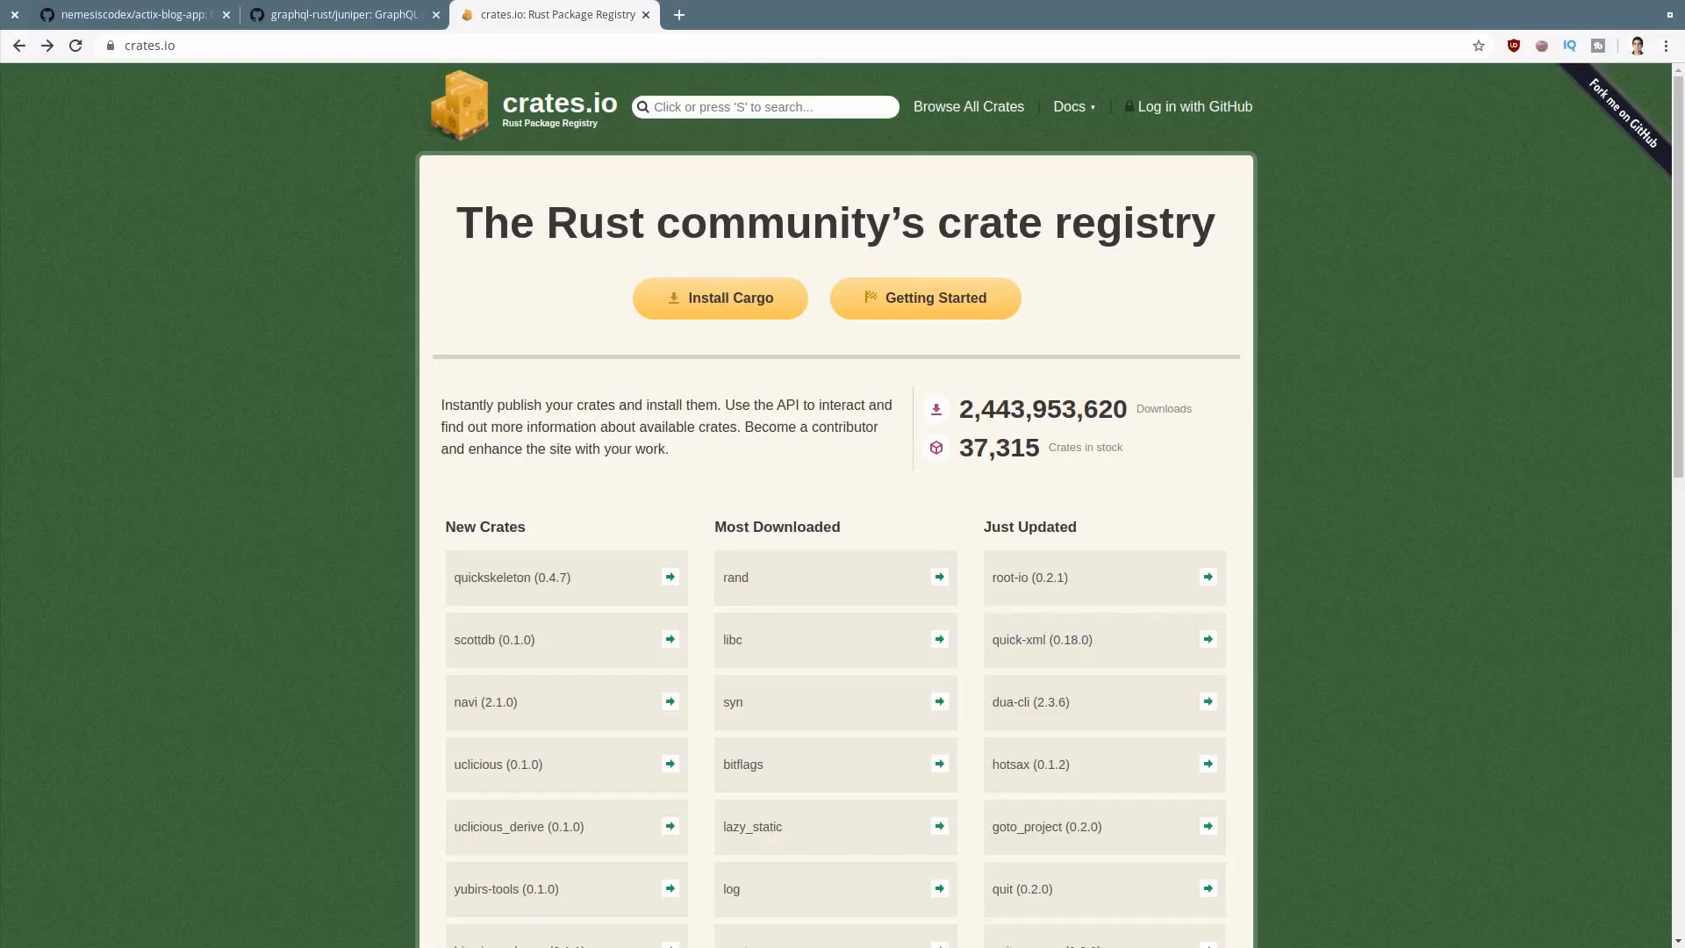
{"action": "key", "text": "ctrl+l"}
{"action": "type", "text": "http://localhost:8080/graphiql"}
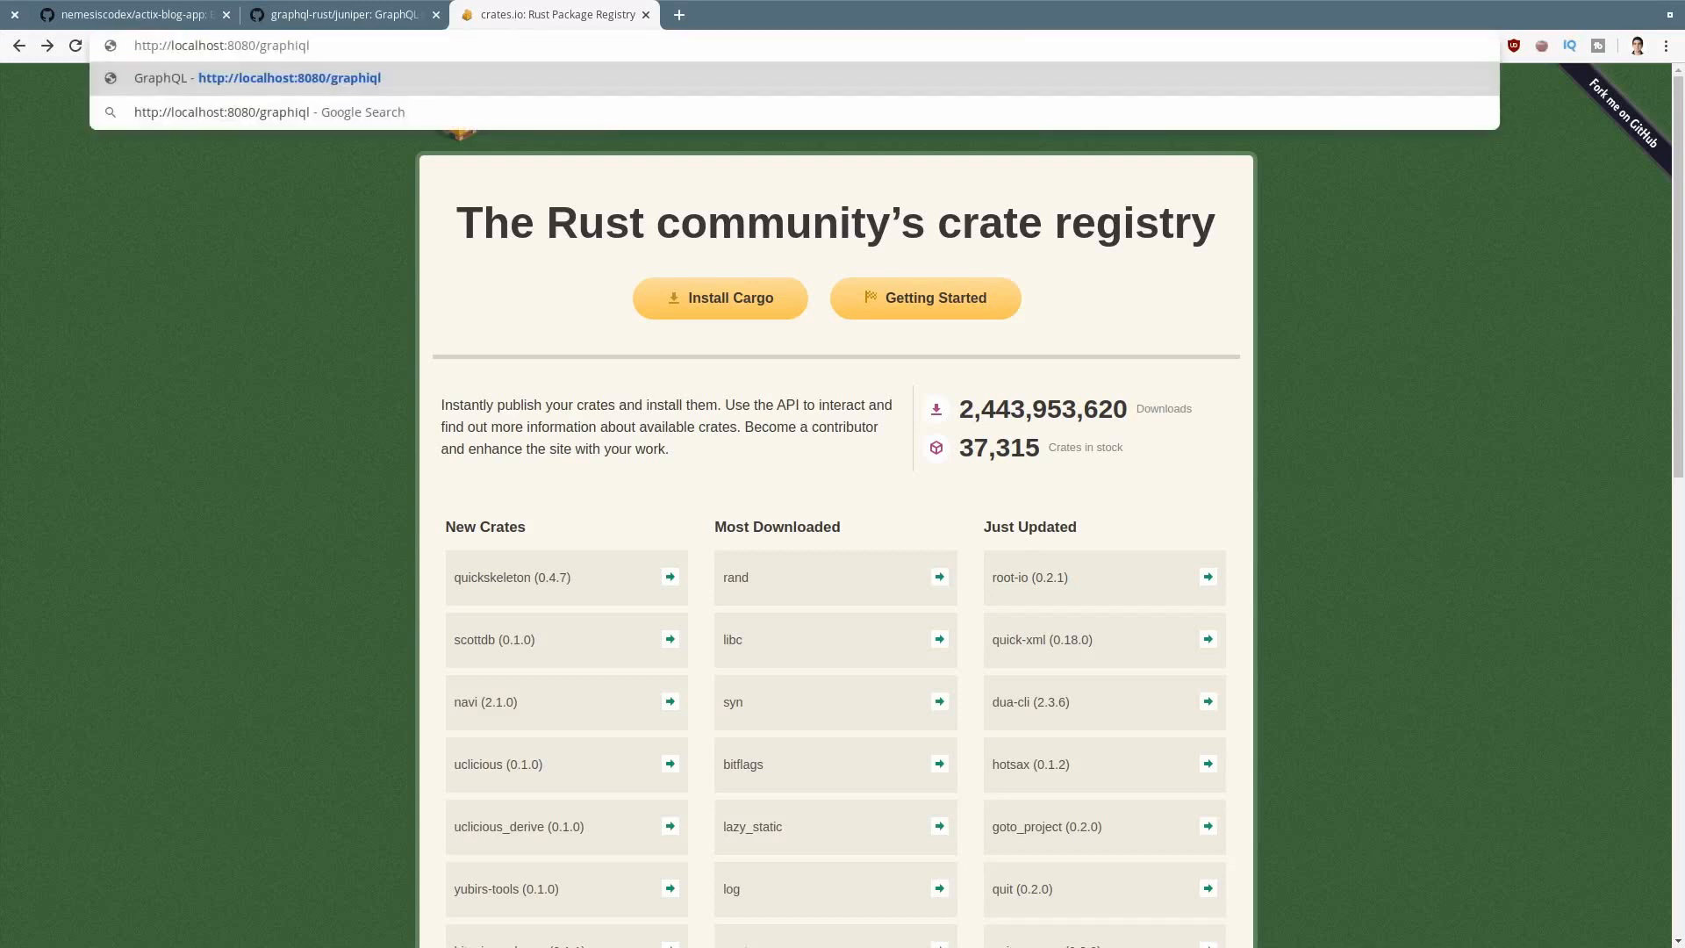
{"action": "key", "text": "Return"}
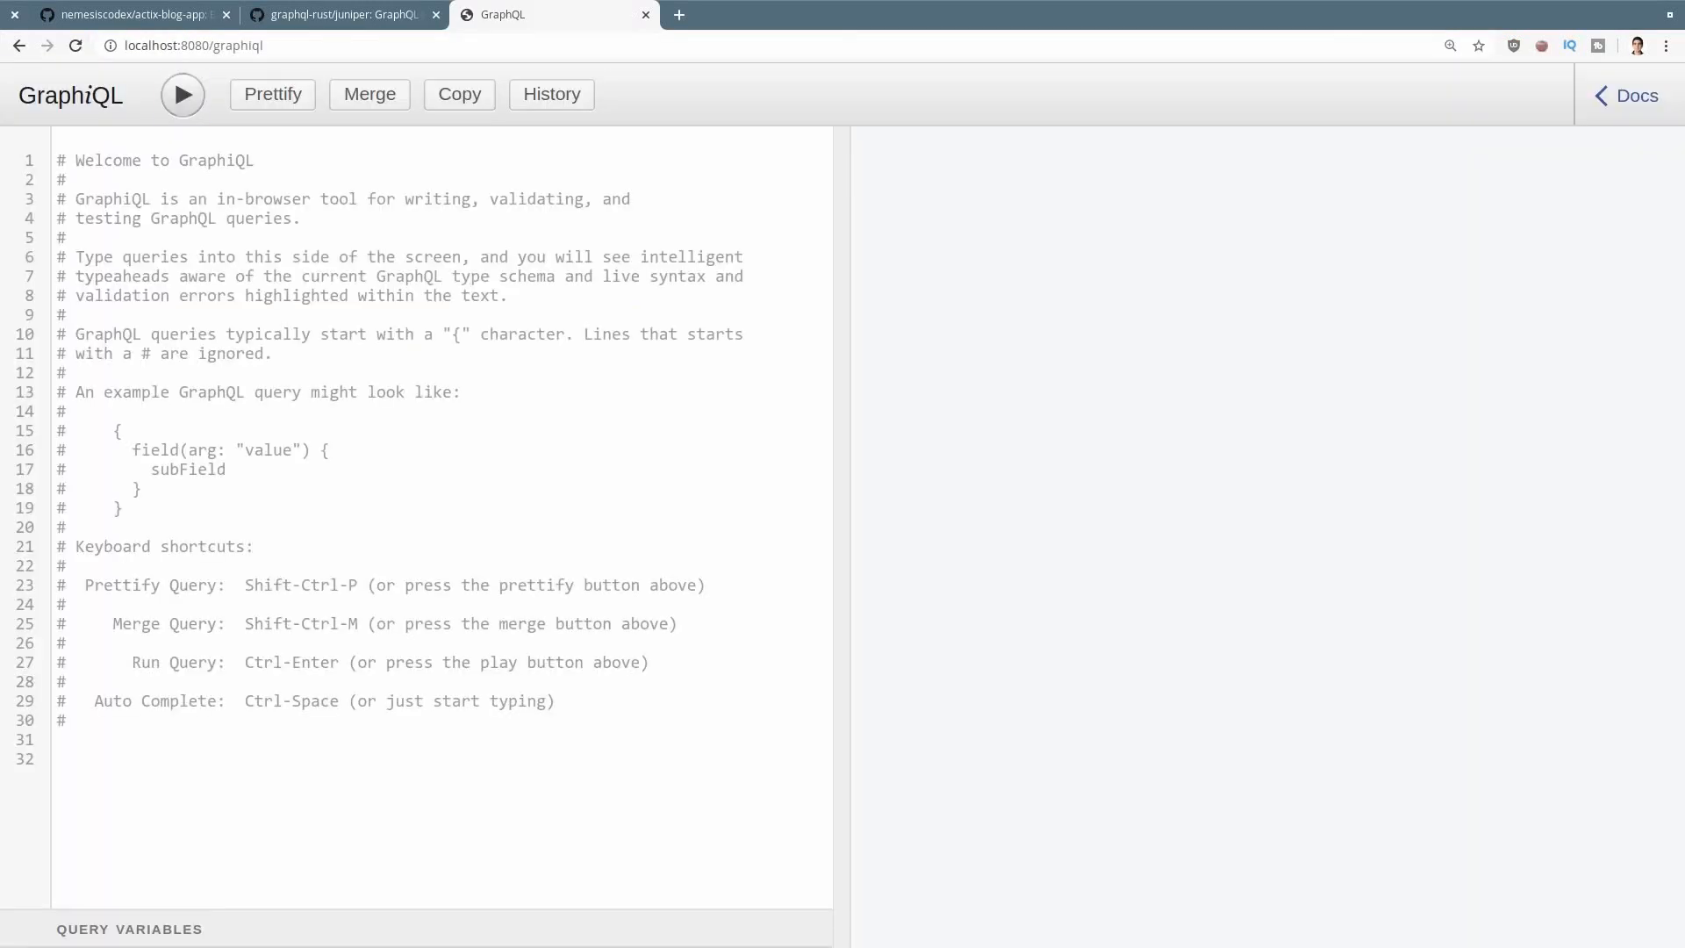
Write an { apiVersion } query and run it, getting back "1.0".
{"action": "key", "text": "ctrl+Return"}
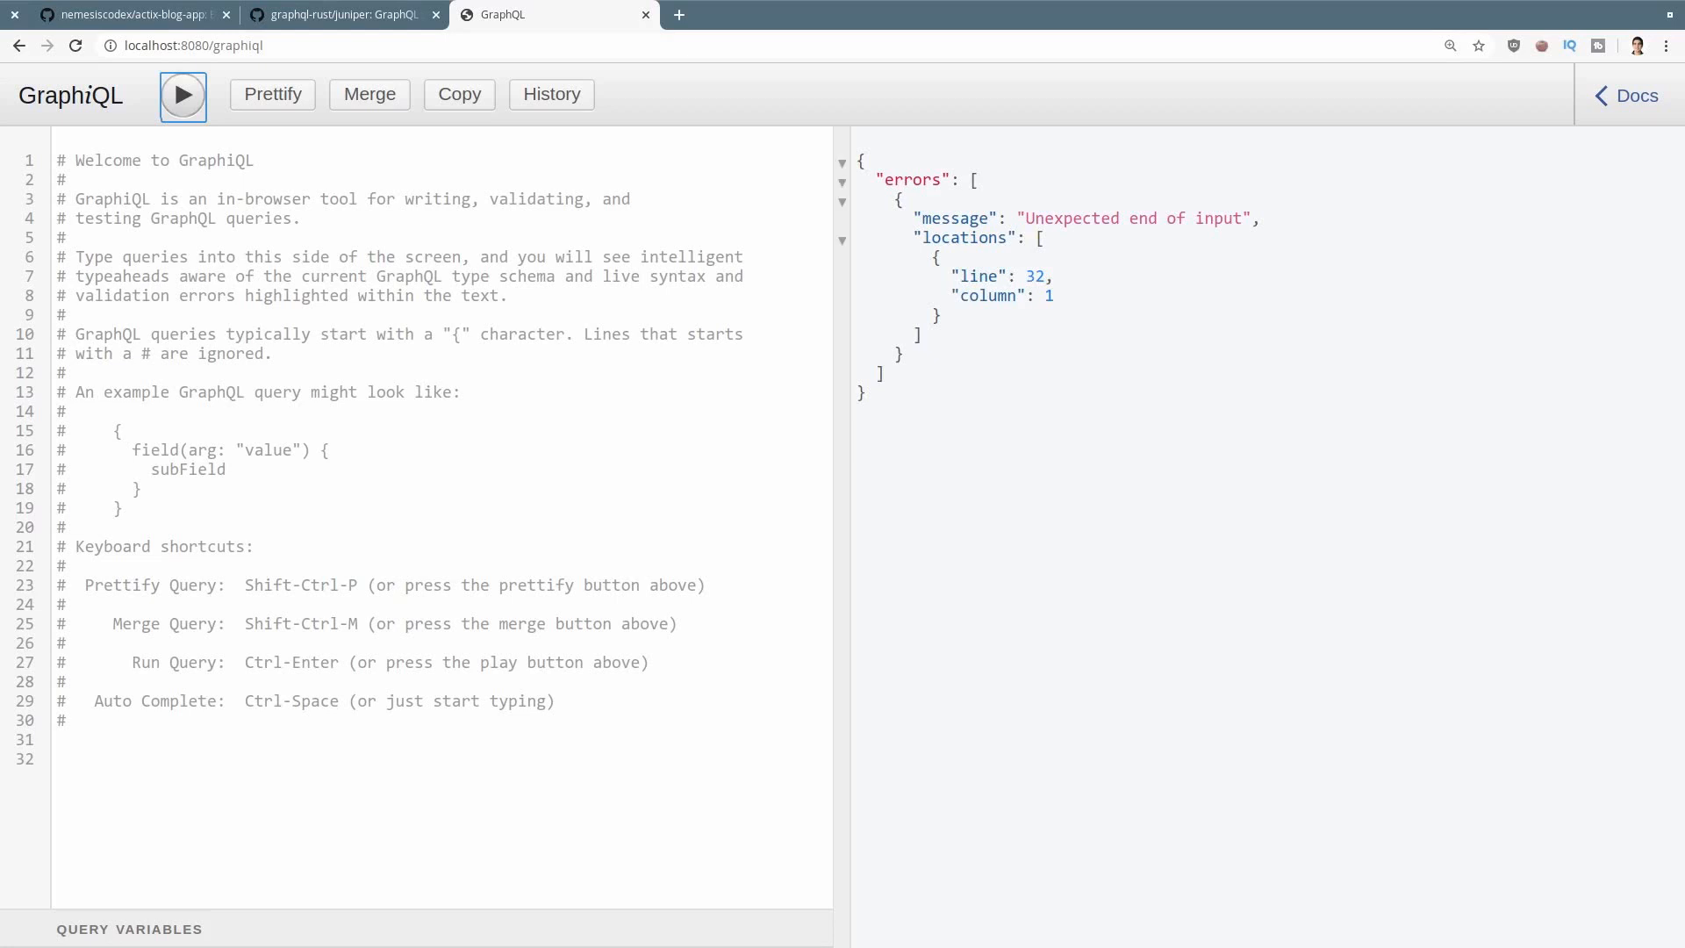
{"action": "left_click", "coordinate": [263, 760]}
{"action": "key", "text": "Return"}
{"action": "type", "text": "a"}
{"action": "key", "text": "Tab"}
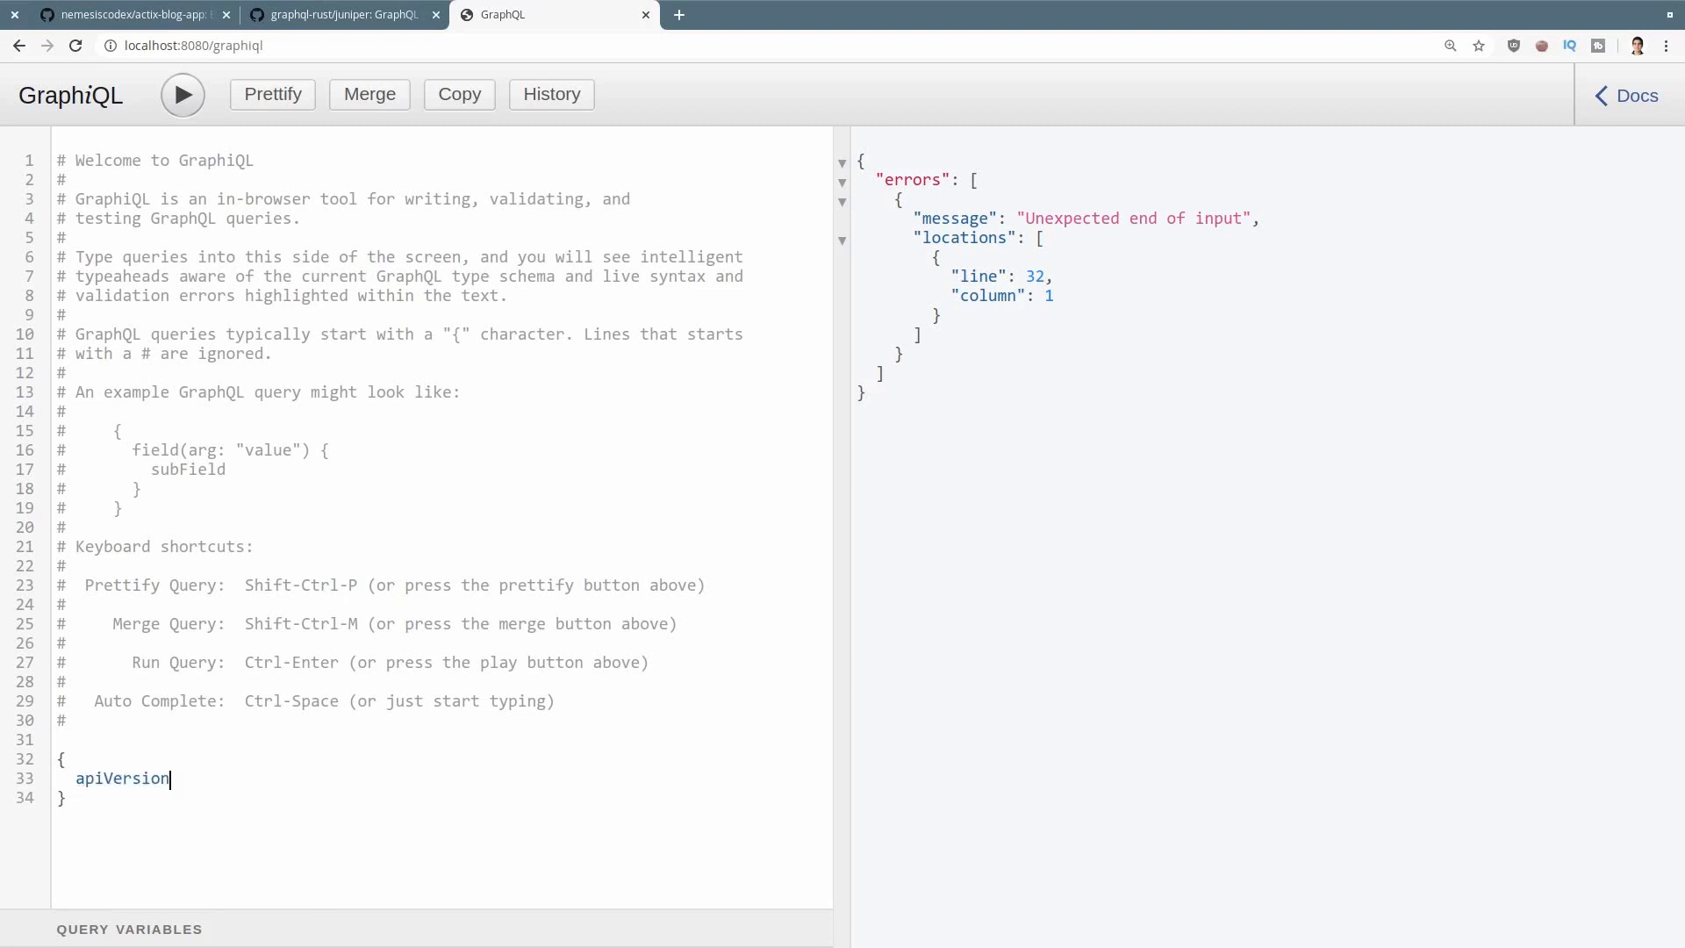
{"action": "left_click", "coordinate": [181, 94]}
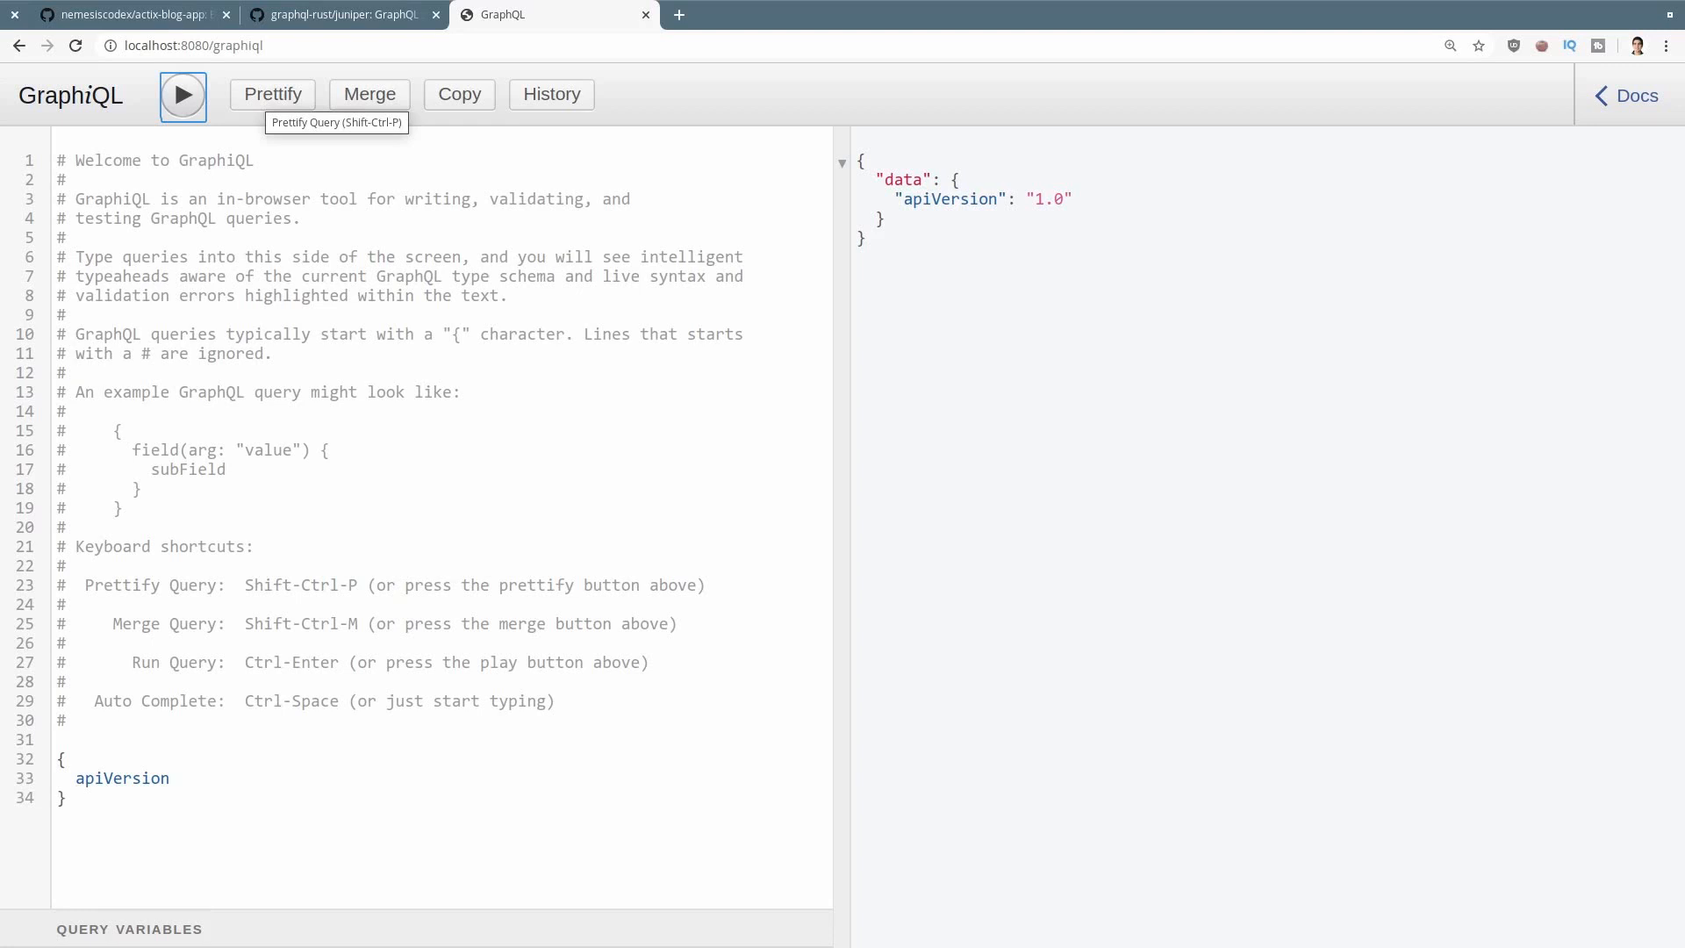
Prettify to strip the welcome comments, name the query 'version' and rerun it.
{"action": "left_click", "coordinate": [272, 94]}
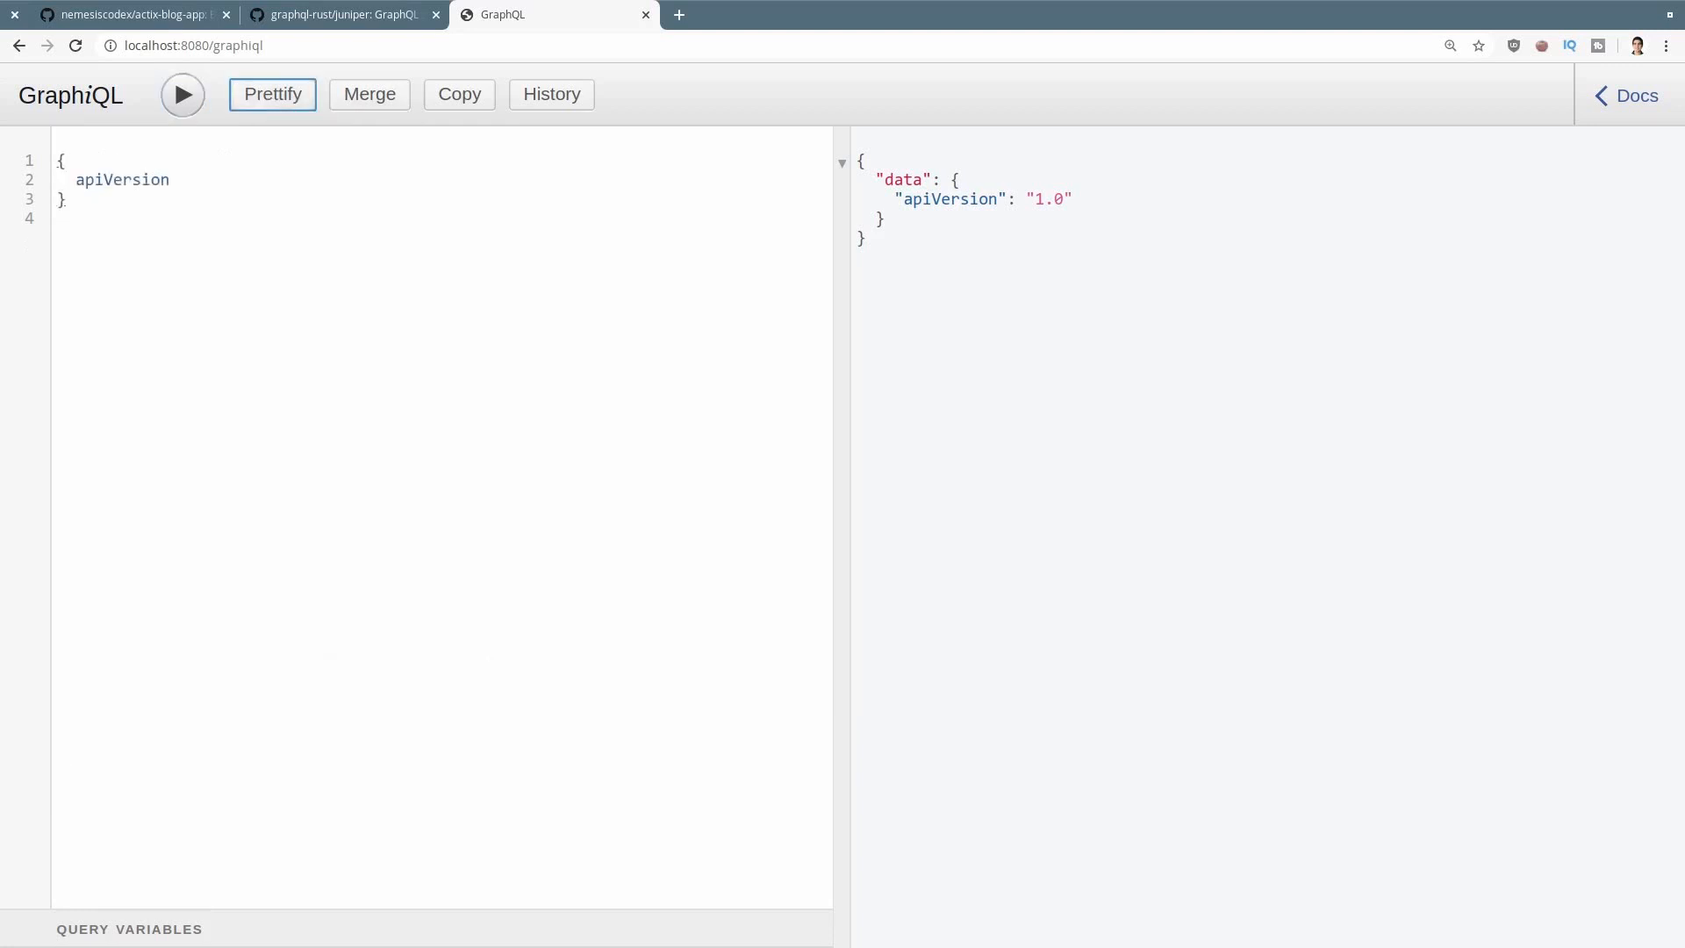
{"action": "left_click", "coordinate": [59, 161]}
{"action": "type", "text": "query version"}
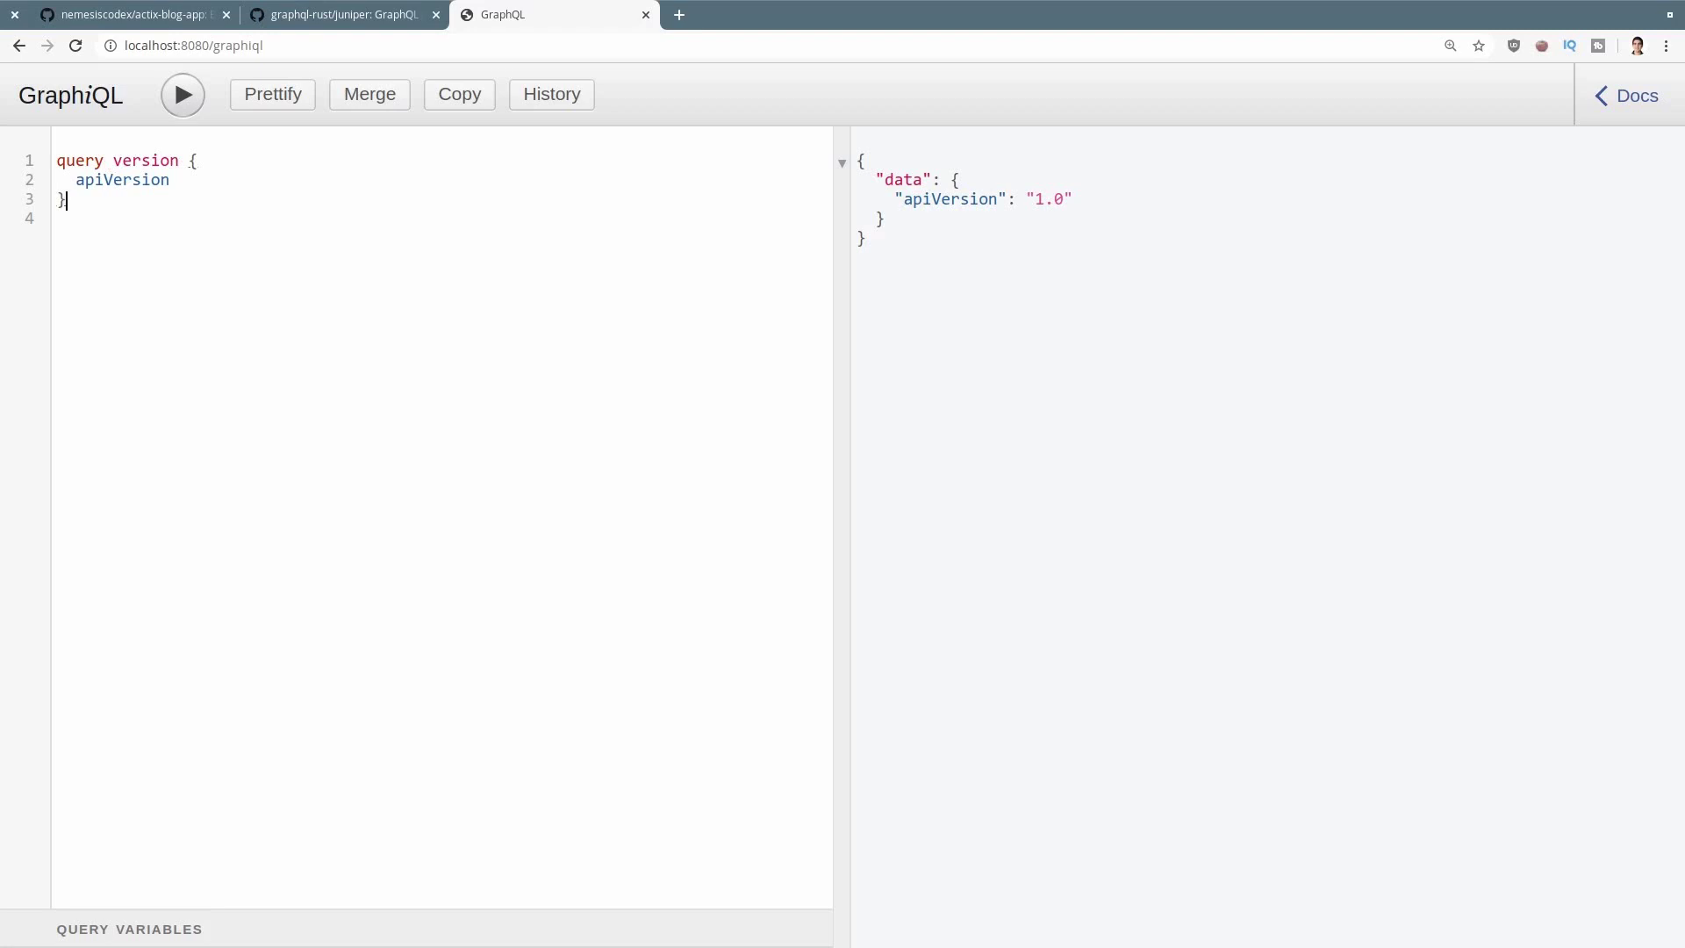
{"action": "left_click", "coordinate": [182, 94]}
{"action": "left_click", "coordinate": [263, 199]}
In graphql.rs, stub a new users resolver after apiVersion and import User.
{"action": "key", "text": "alt+Tab"}
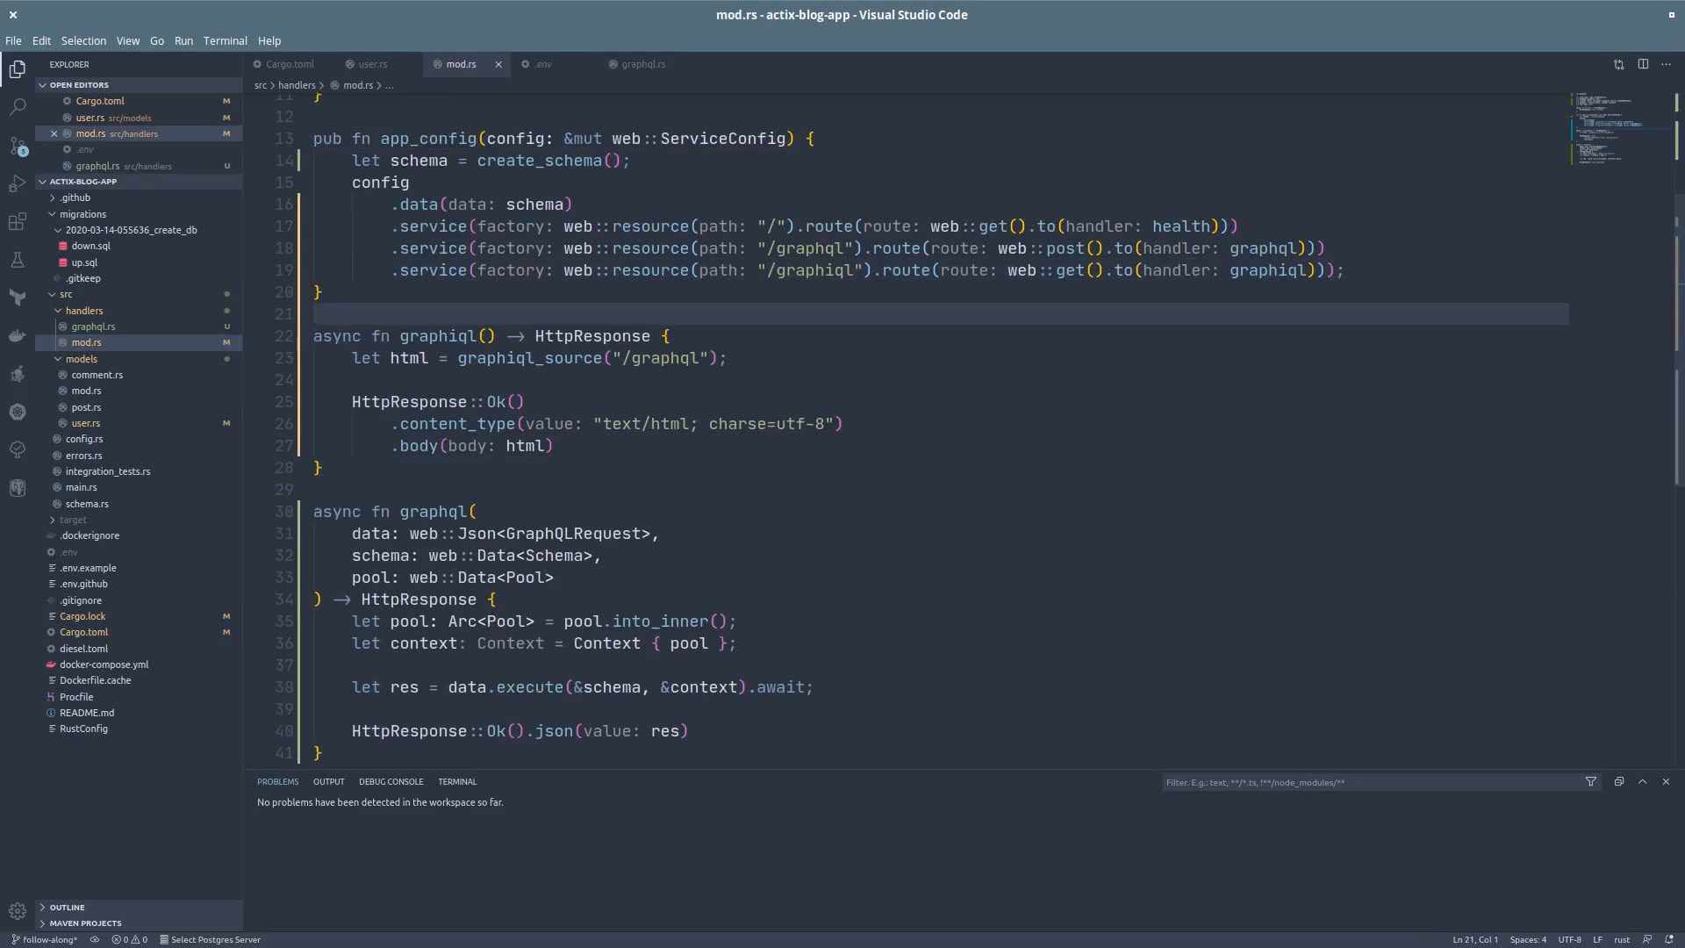
{"action": "left_click", "coordinate": [93, 325]}
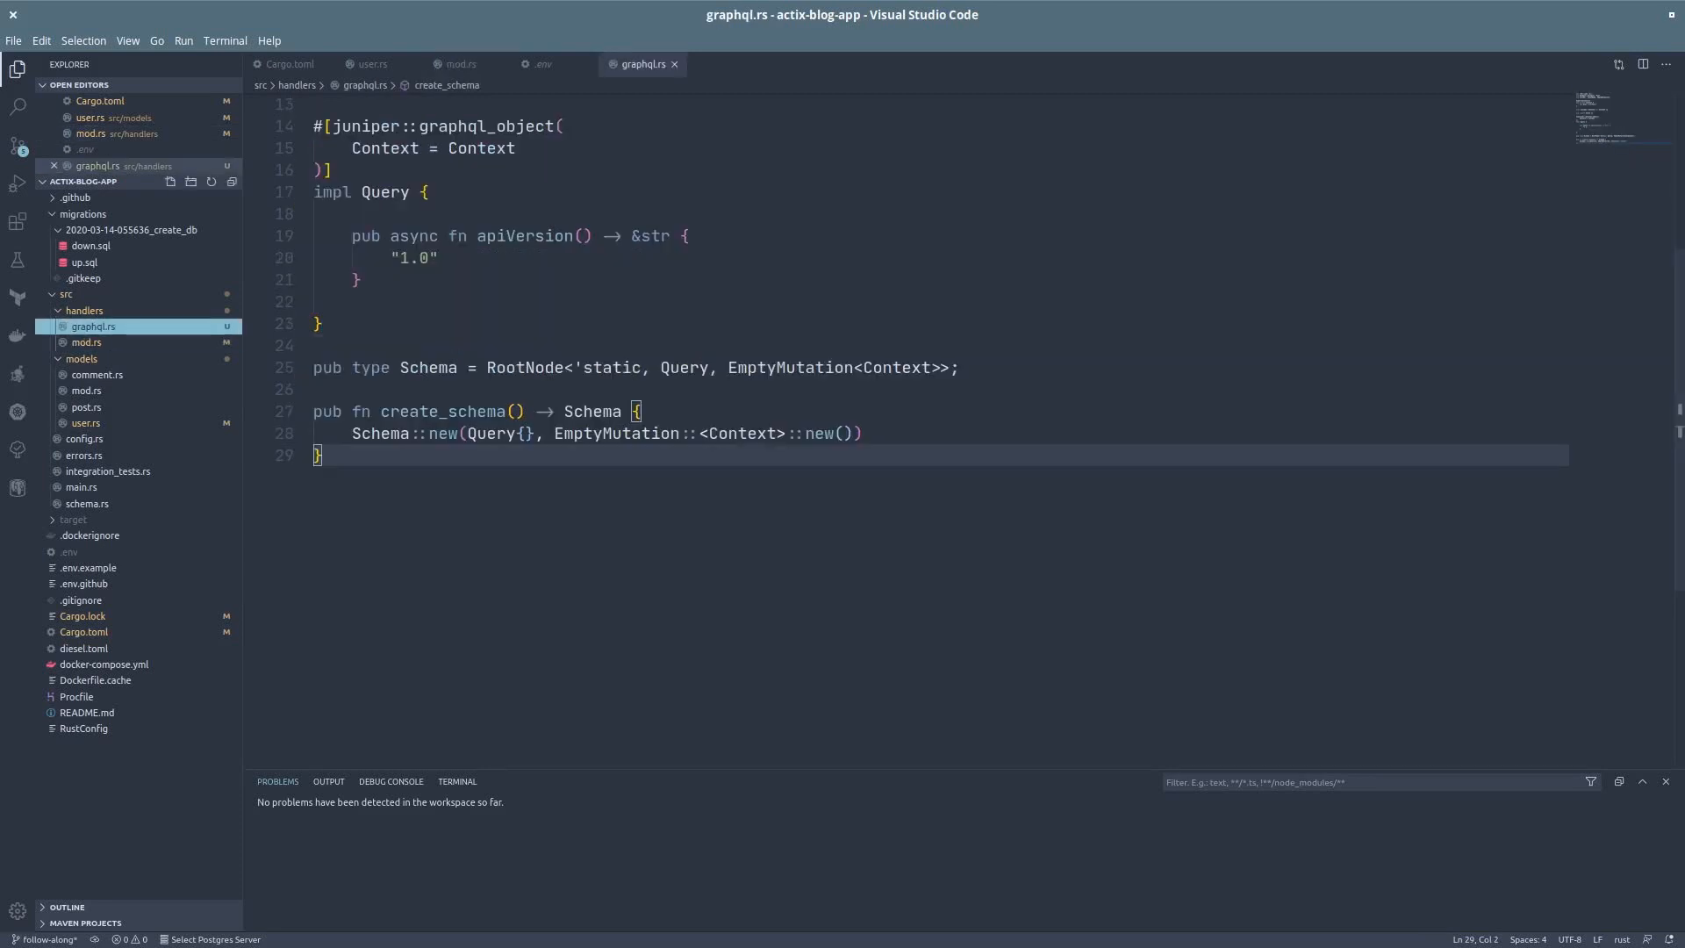
{"action": "scroll", "coordinate": [922, 395], "scroll_direction": "up", "scroll_amount": 3}
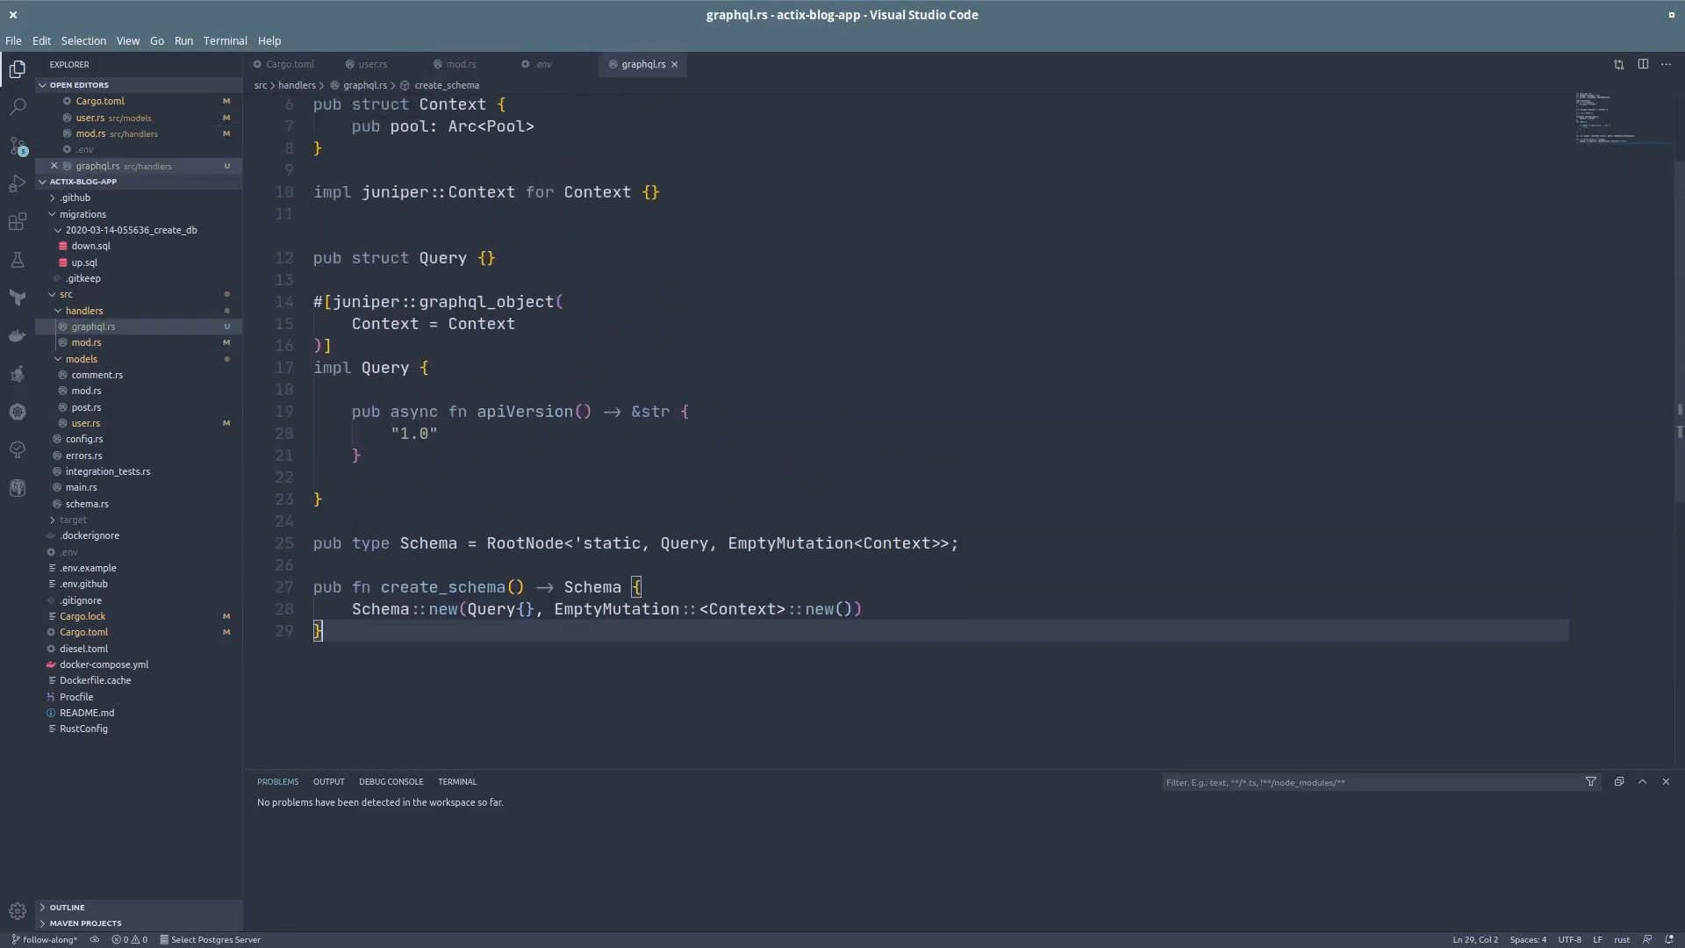
{"action": "left_click", "coordinate": [358, 454]}
{"action": "key", "text": "Return"}
{"action": "key", "text": "Return"}
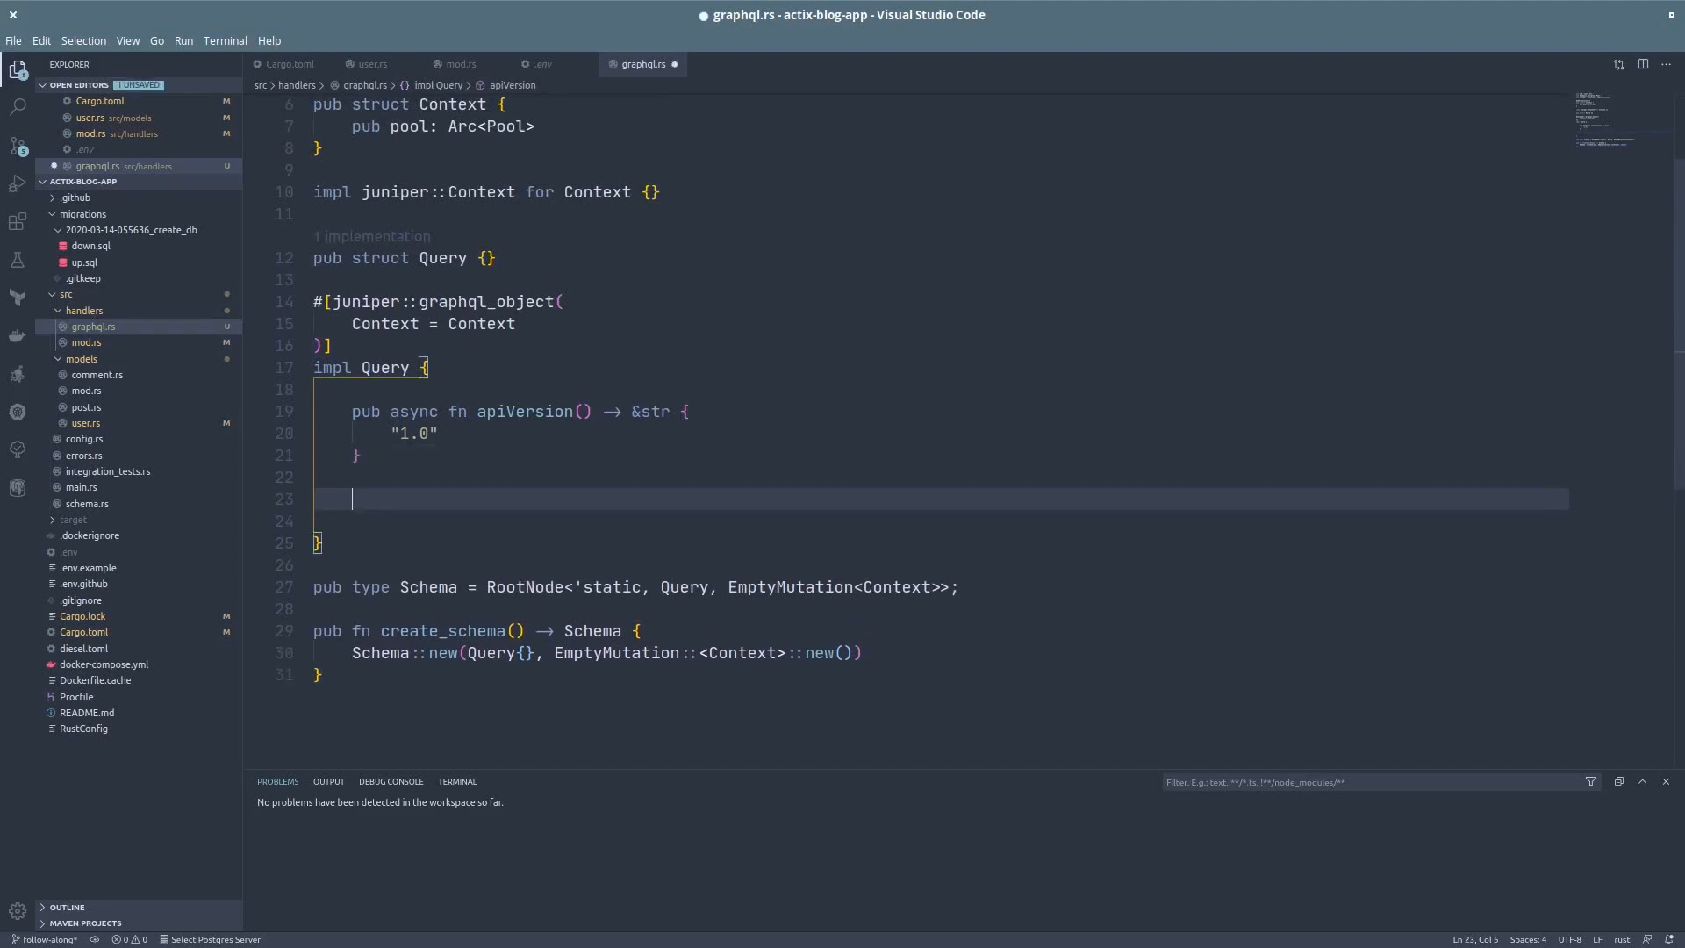
{"action": "type", "text": "pub "}
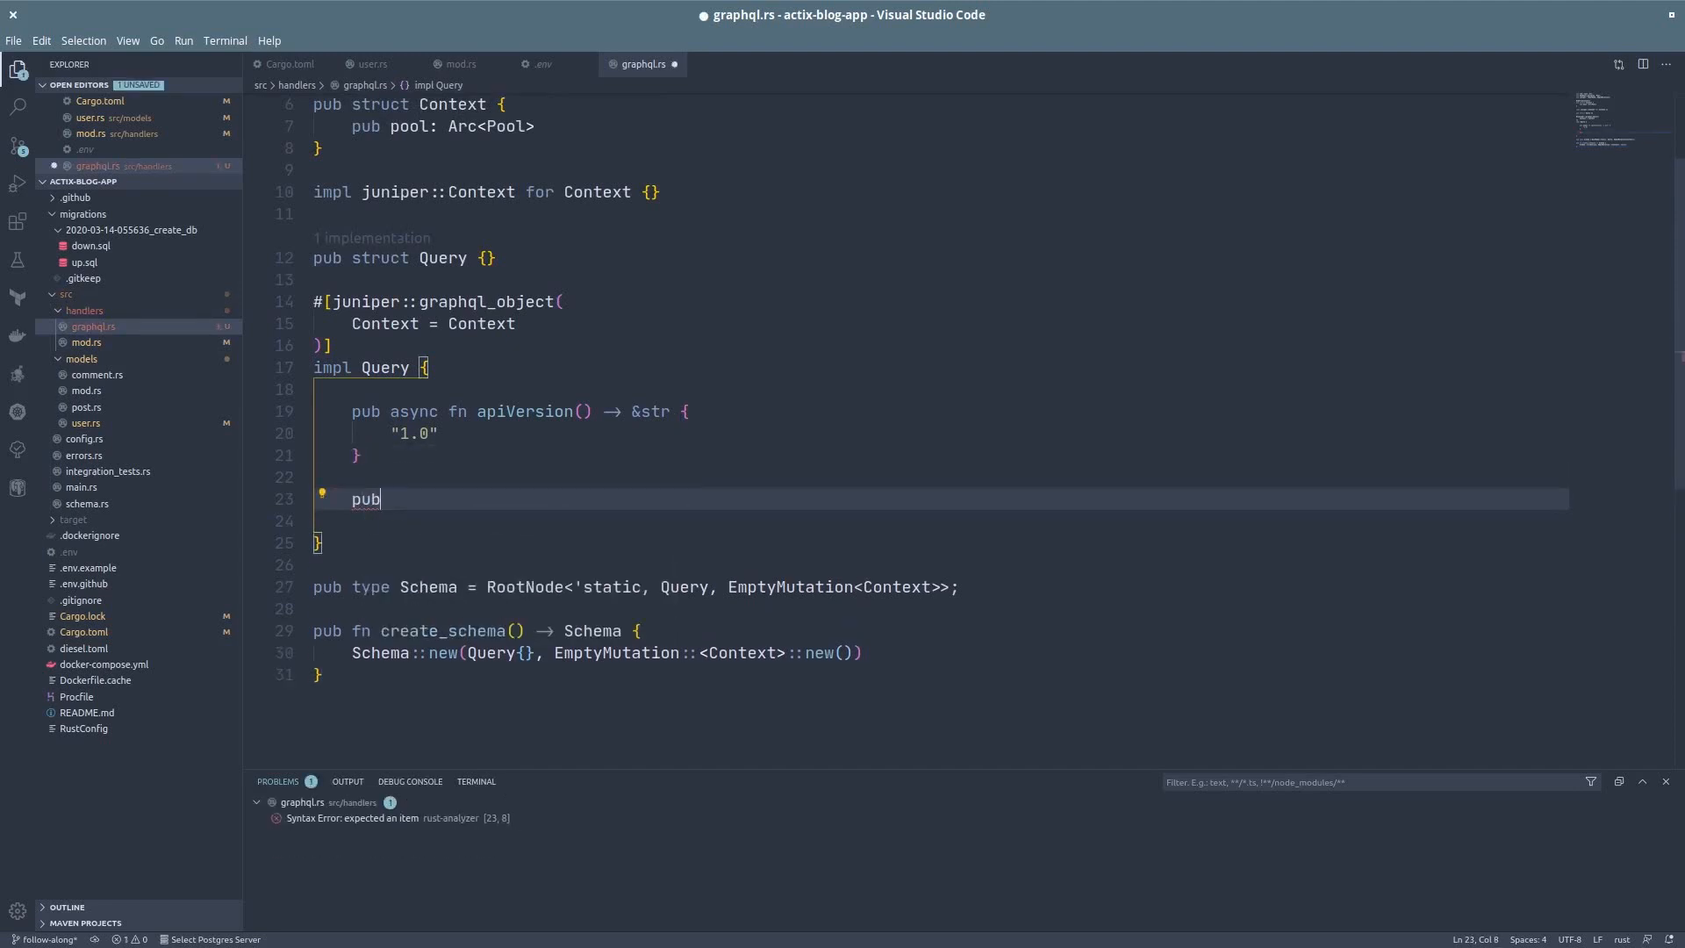
{"action": "type", "text": "asyn"}
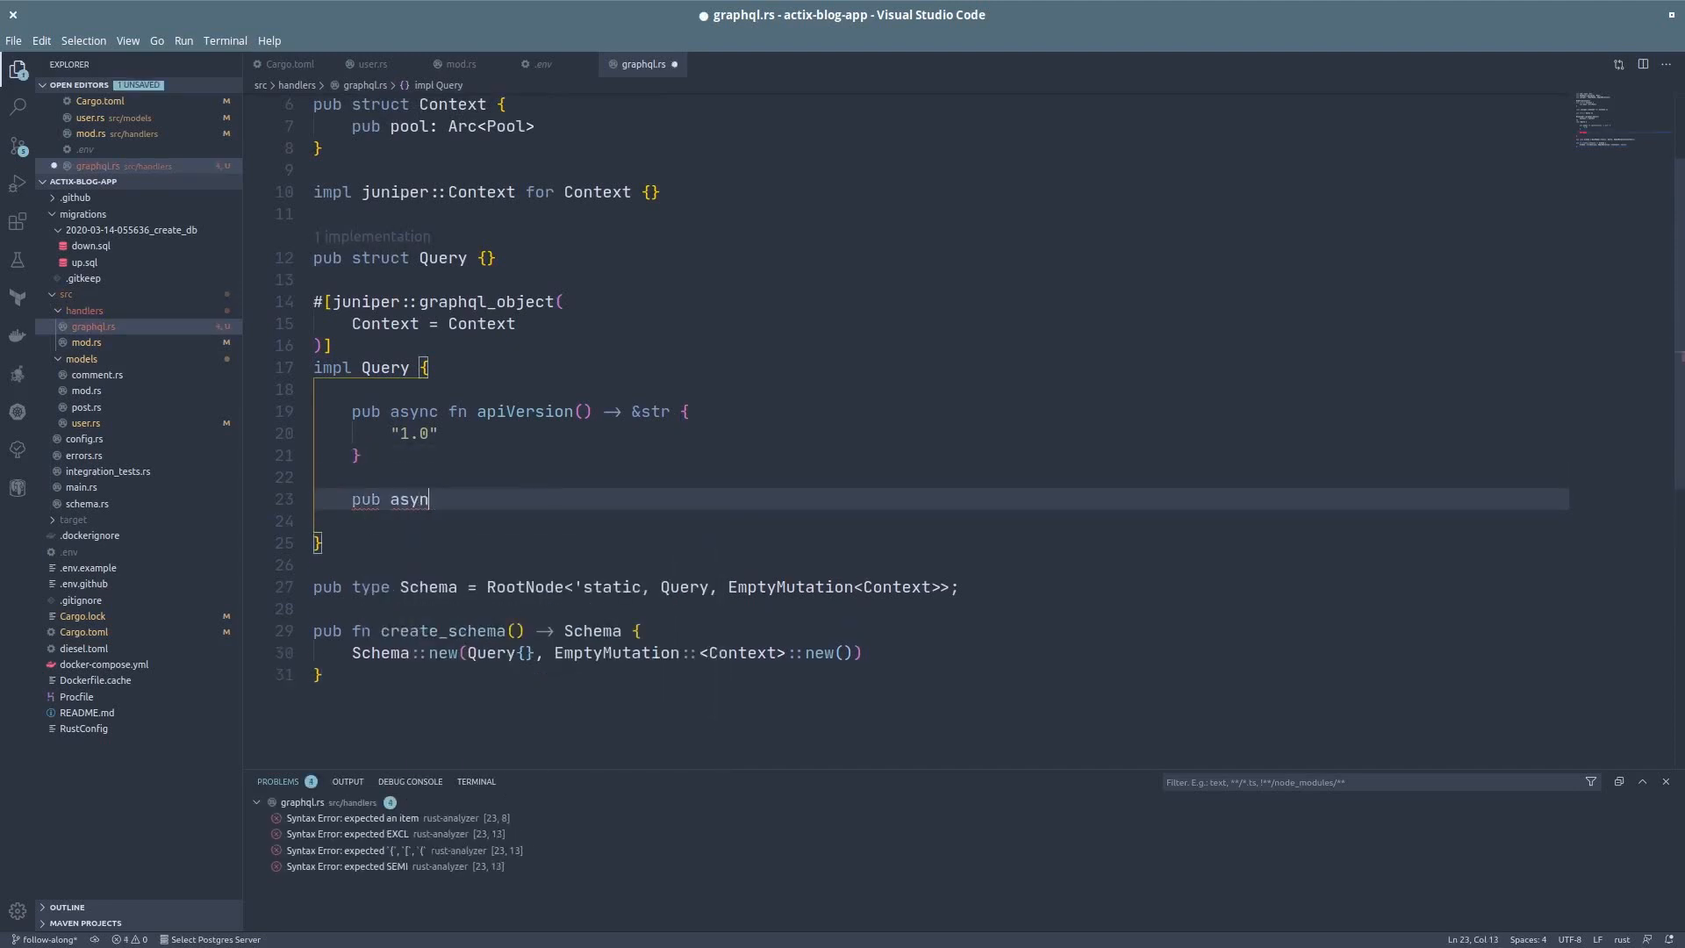
{"action": "type", "text": "c fn u"}
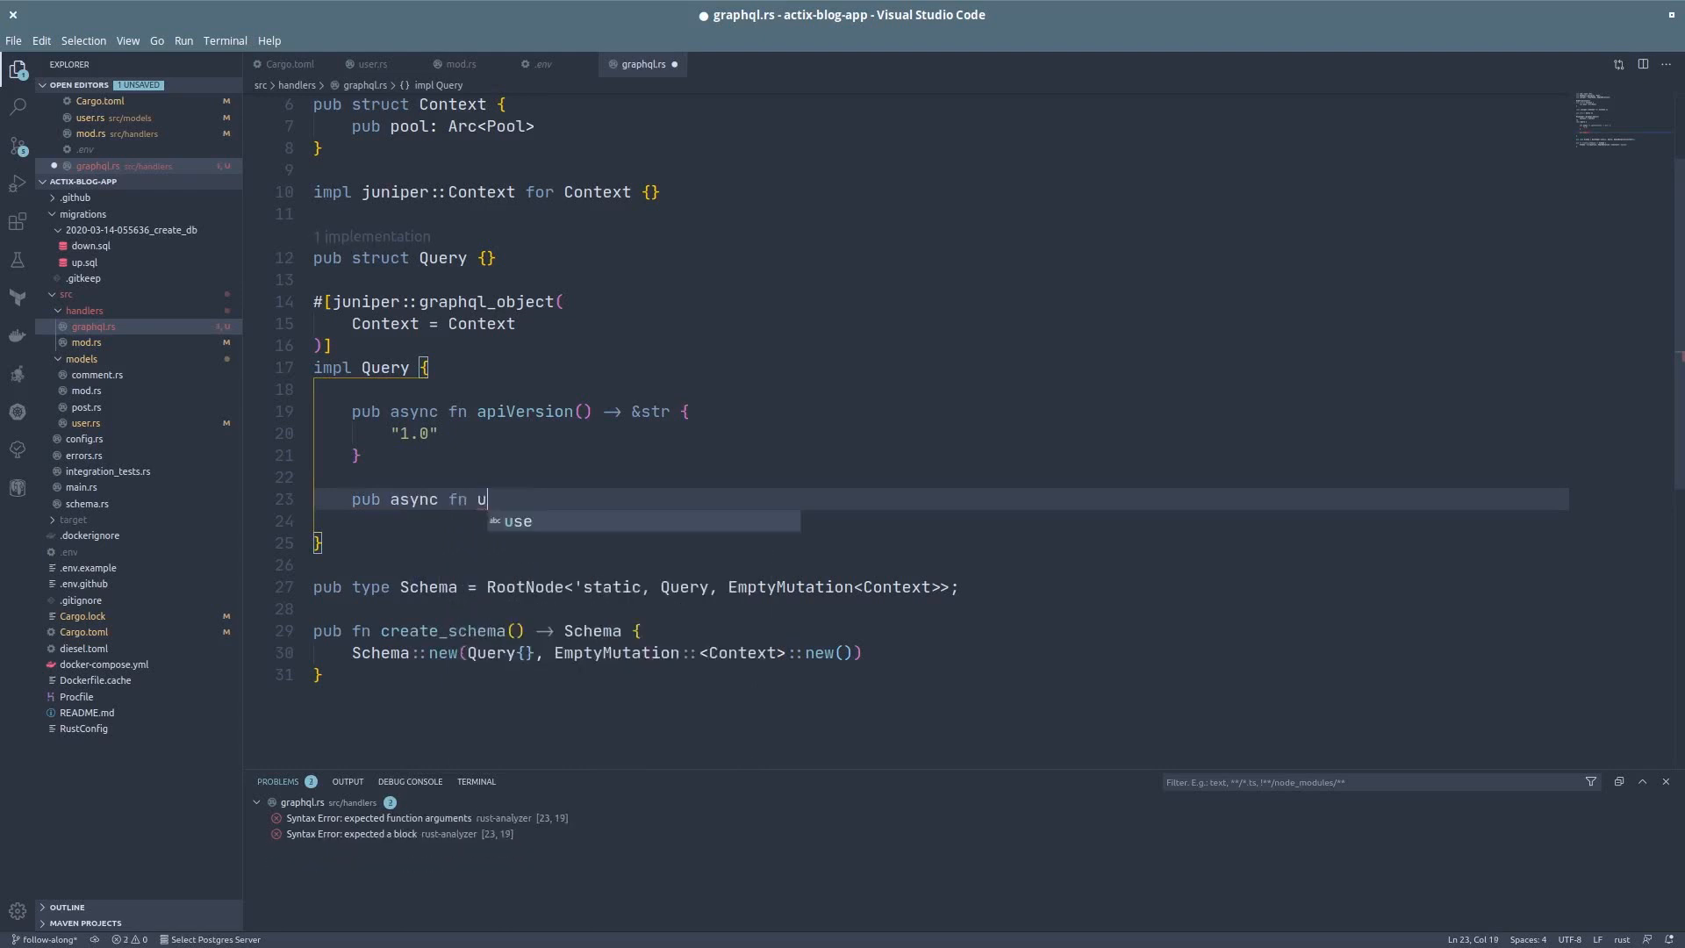
{"action": "type", "text": "sers()"}
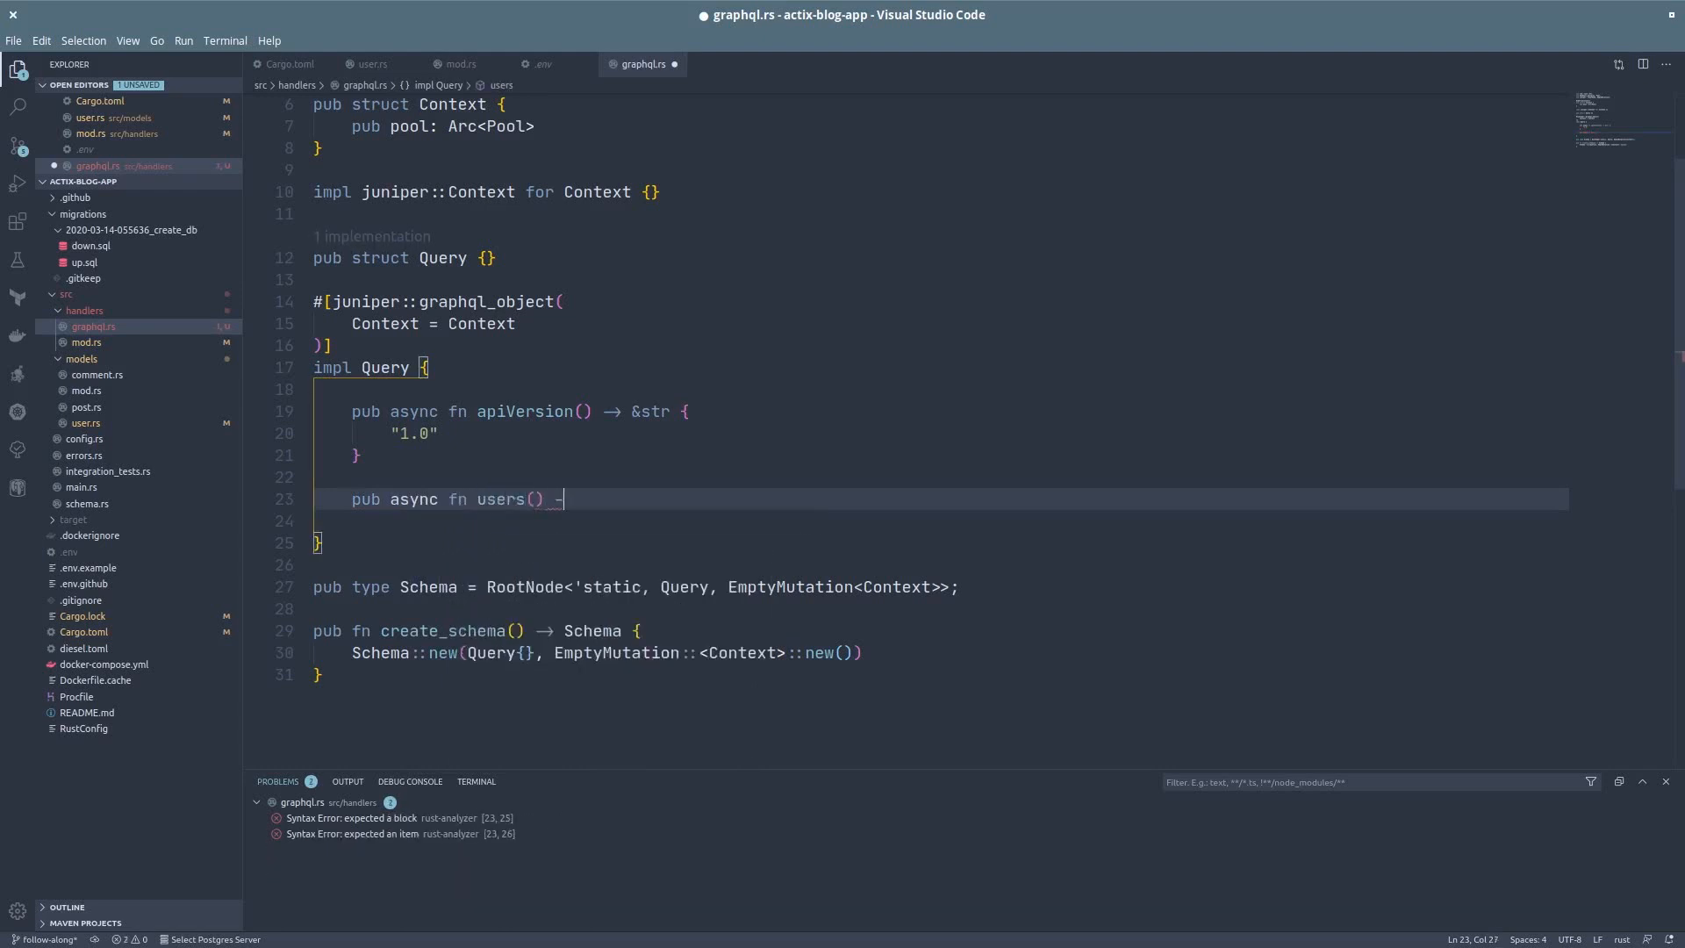
{"action": "type", "text": " -> Vec<User>"}
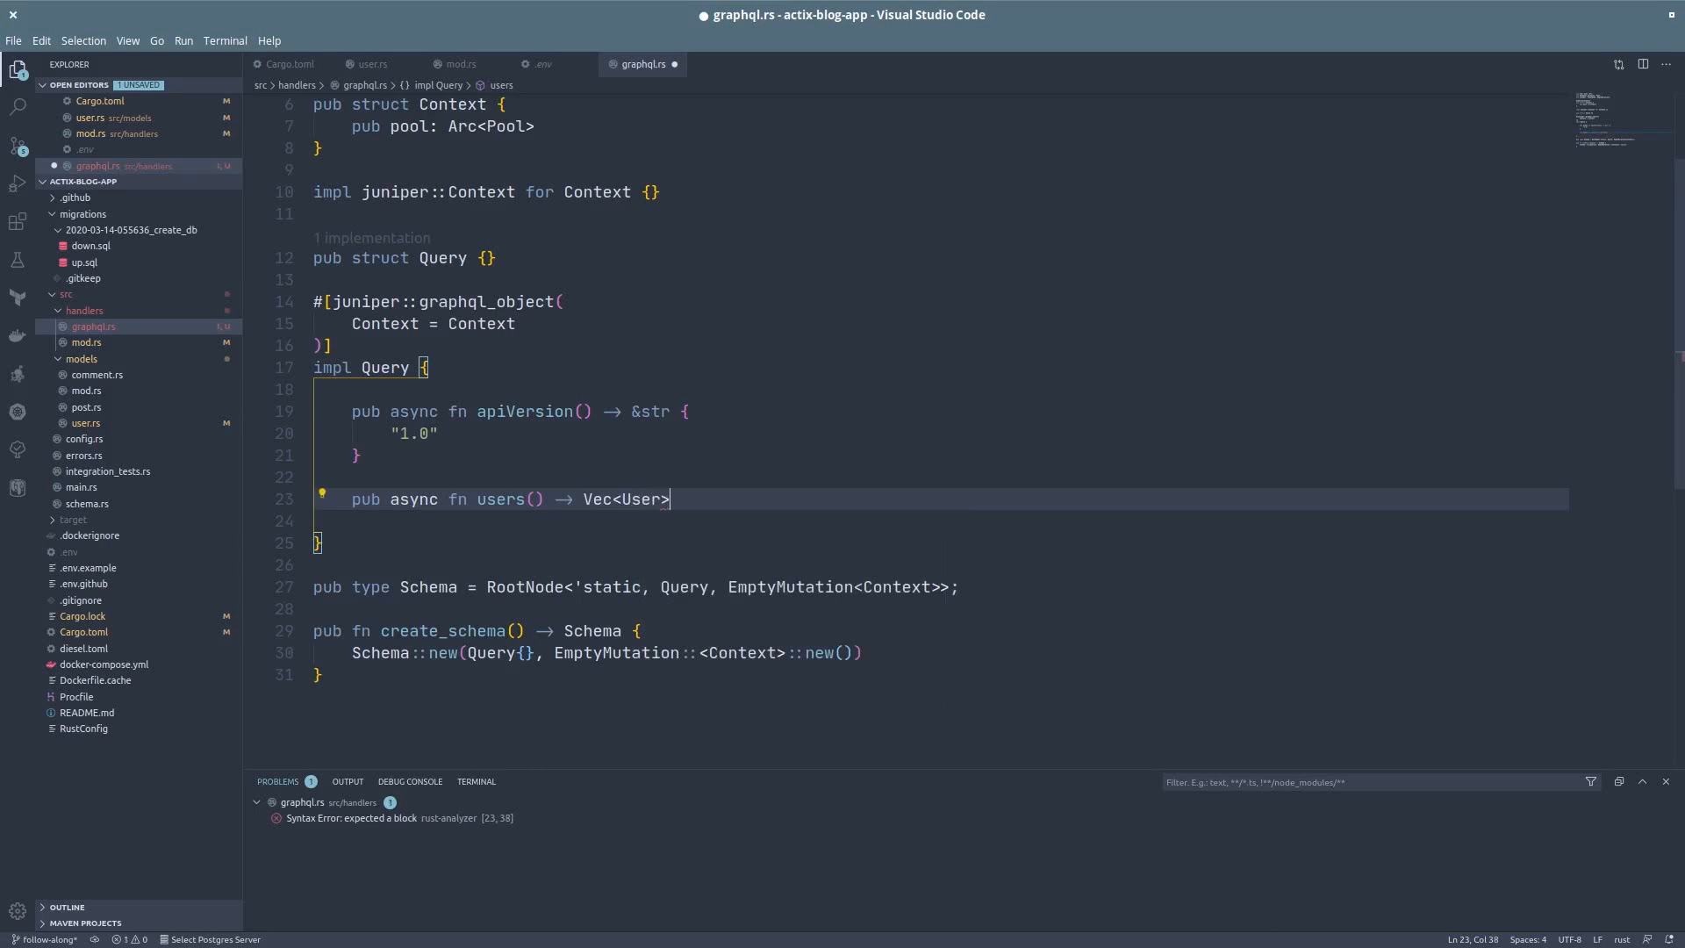
{"action": "type", "text": " {"}
{"action": "key", "text": "Return"}
{"action": "key", "text": "ctrl+Home"}
{"action": "key", "text": "Return"}
{"action": "type", "text": "use crate::mo"}
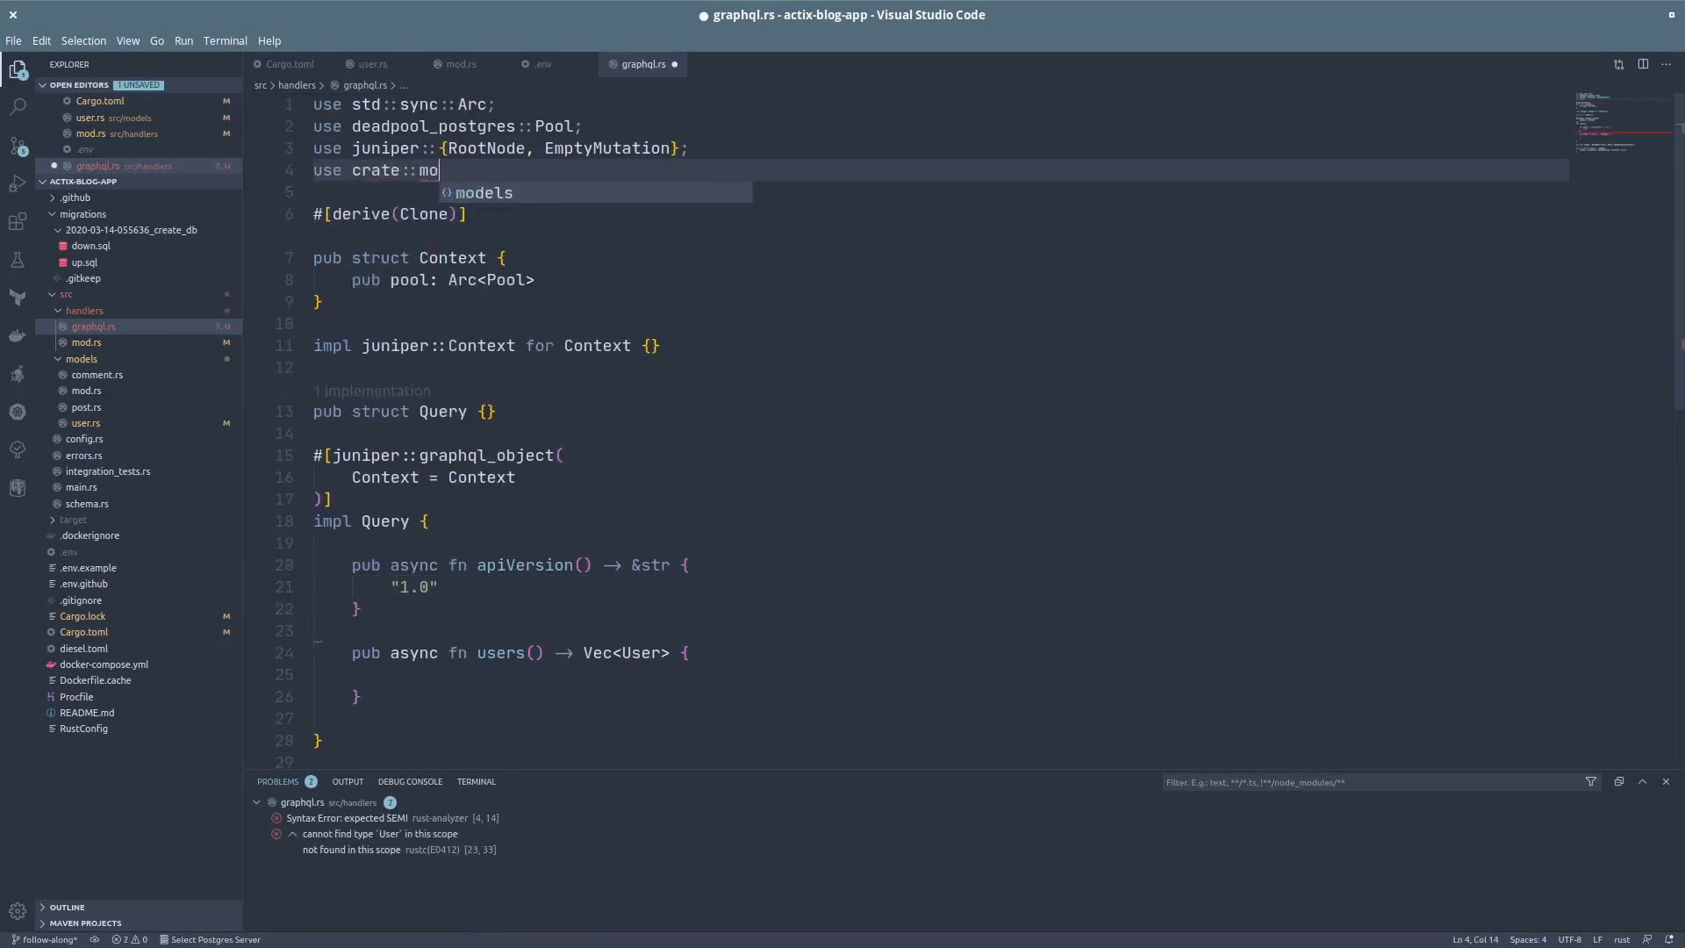
{"action": "type", "text": "dels::user::User;"}
{"action": "key", "text": "ctrl+s"}
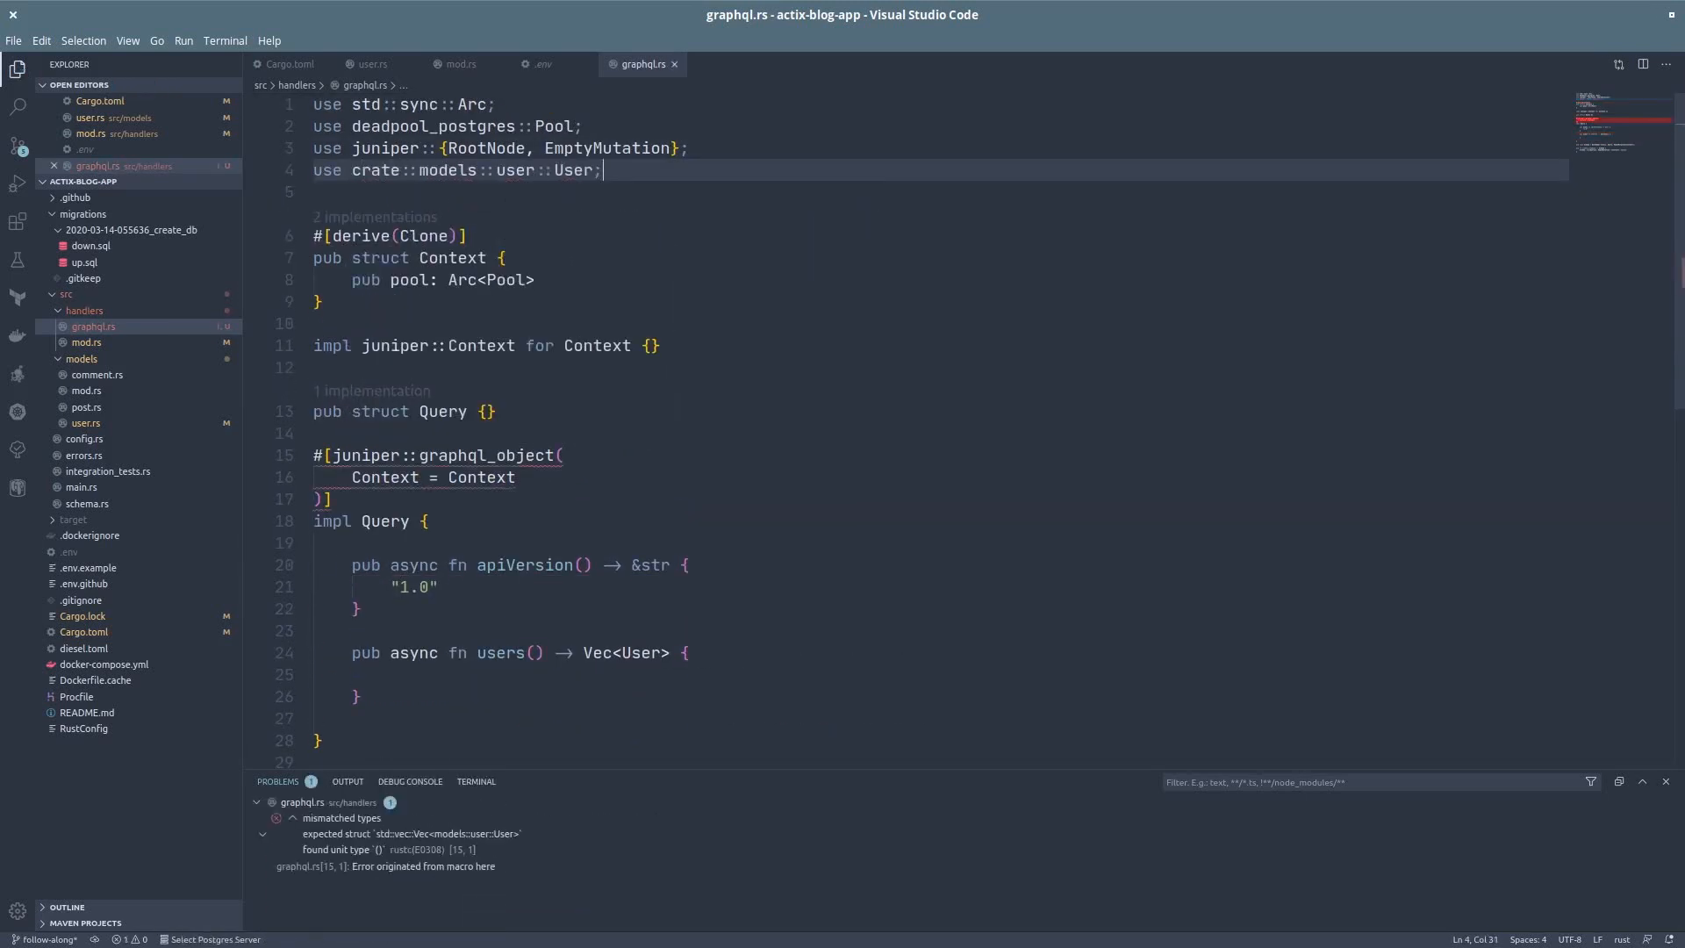
Give users a context parameter and add FieldError to the juniper imports.
{"action": "key", "text": "ctrl+End"}
{"action": "key", "text": "Up"}
{"action": "key", "text": "Up"}
{"action": "key", "text": "Up"}
{"action": "key", "text": "BackSpace"}
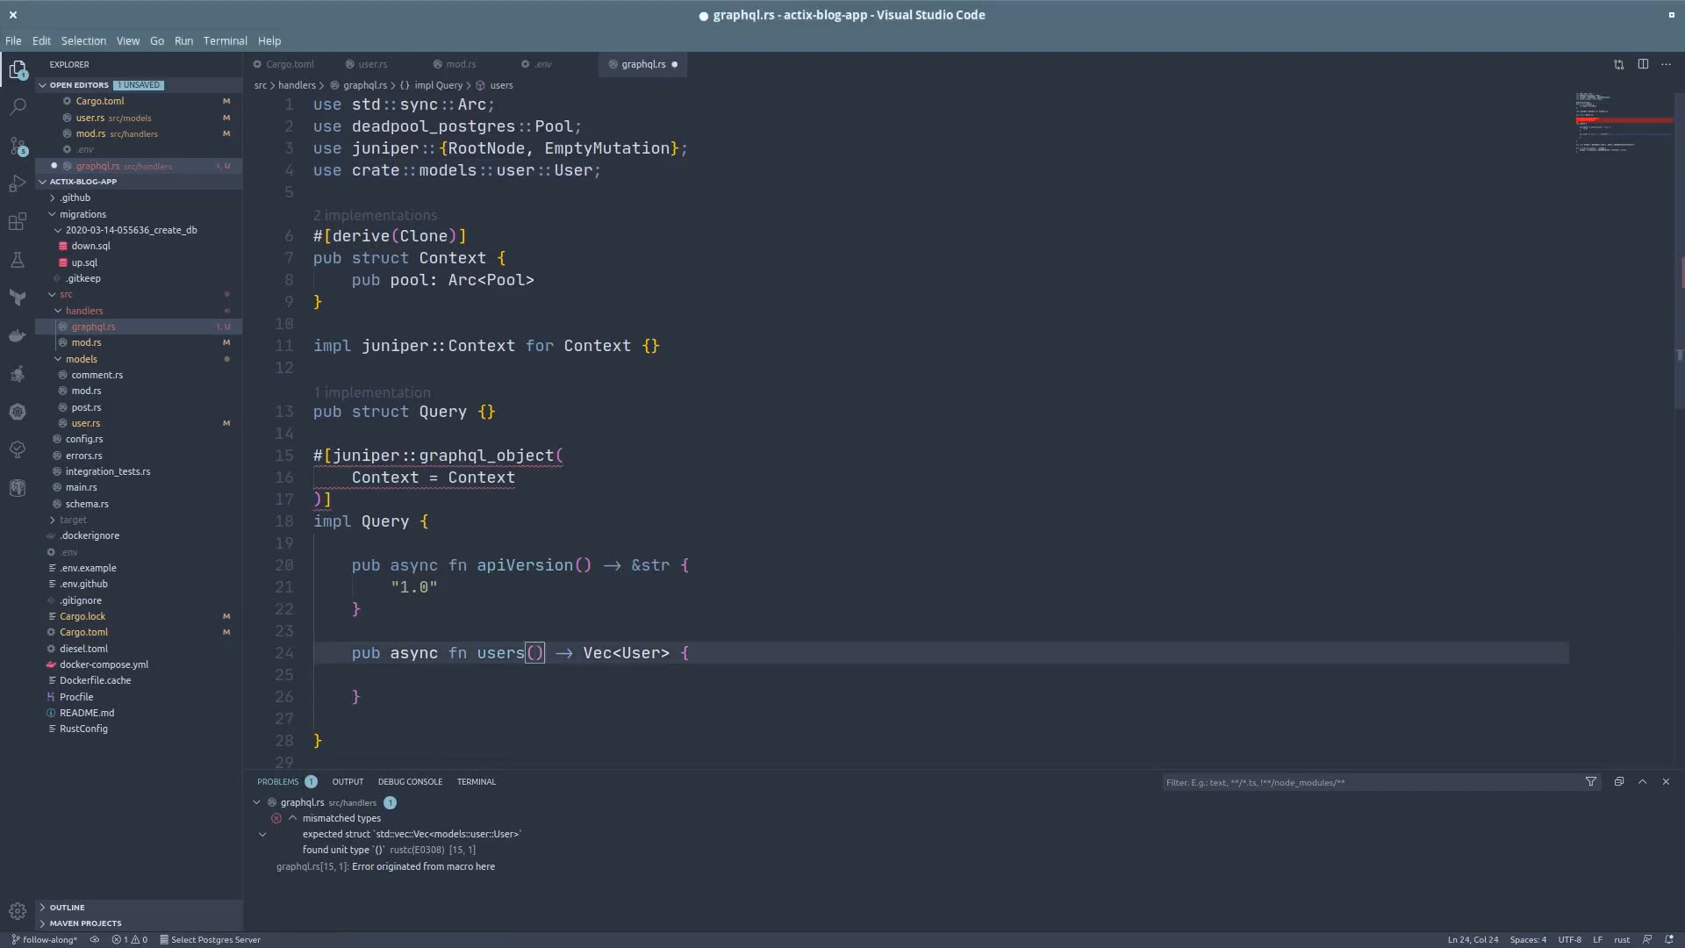
{"action": "type", "text": "context: &"}
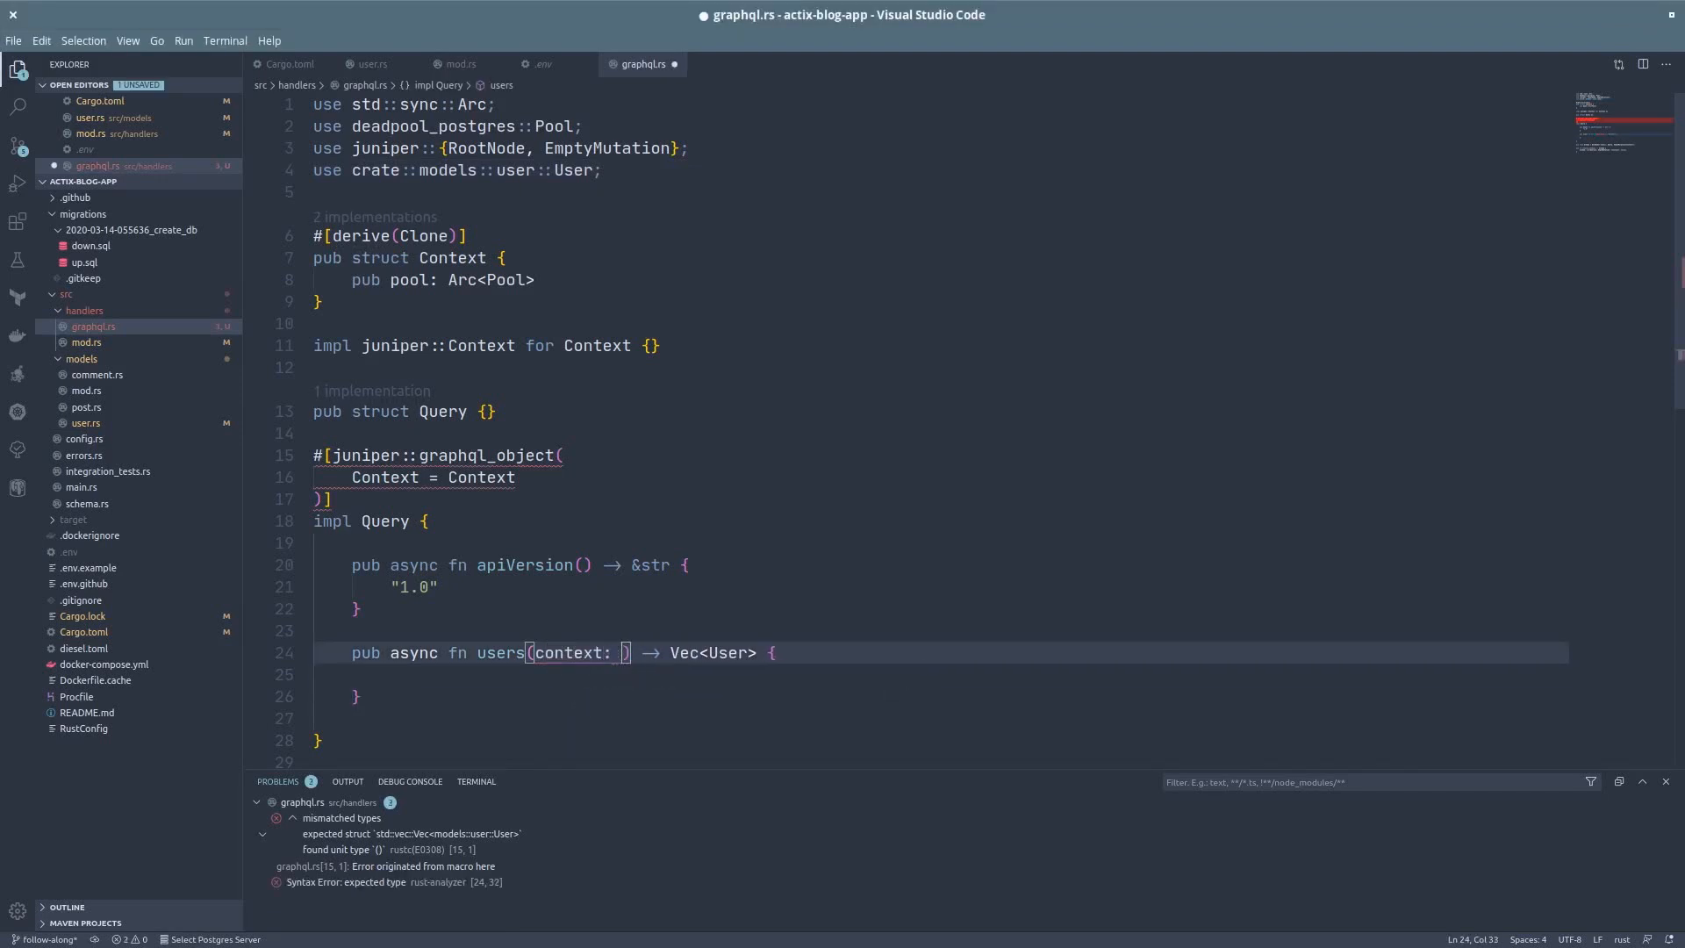
{"action": "type", "text": "context"}
{"action": "key", "text": "ctrl+Right"}
{"action": "key", "text": "ctrl+Right"}
{"action": "key", "text": "ctrl+Right"}
{"action": "key", "text": "ctrl+Right"}
{"action": "key", "text": "ctrl+Right"}
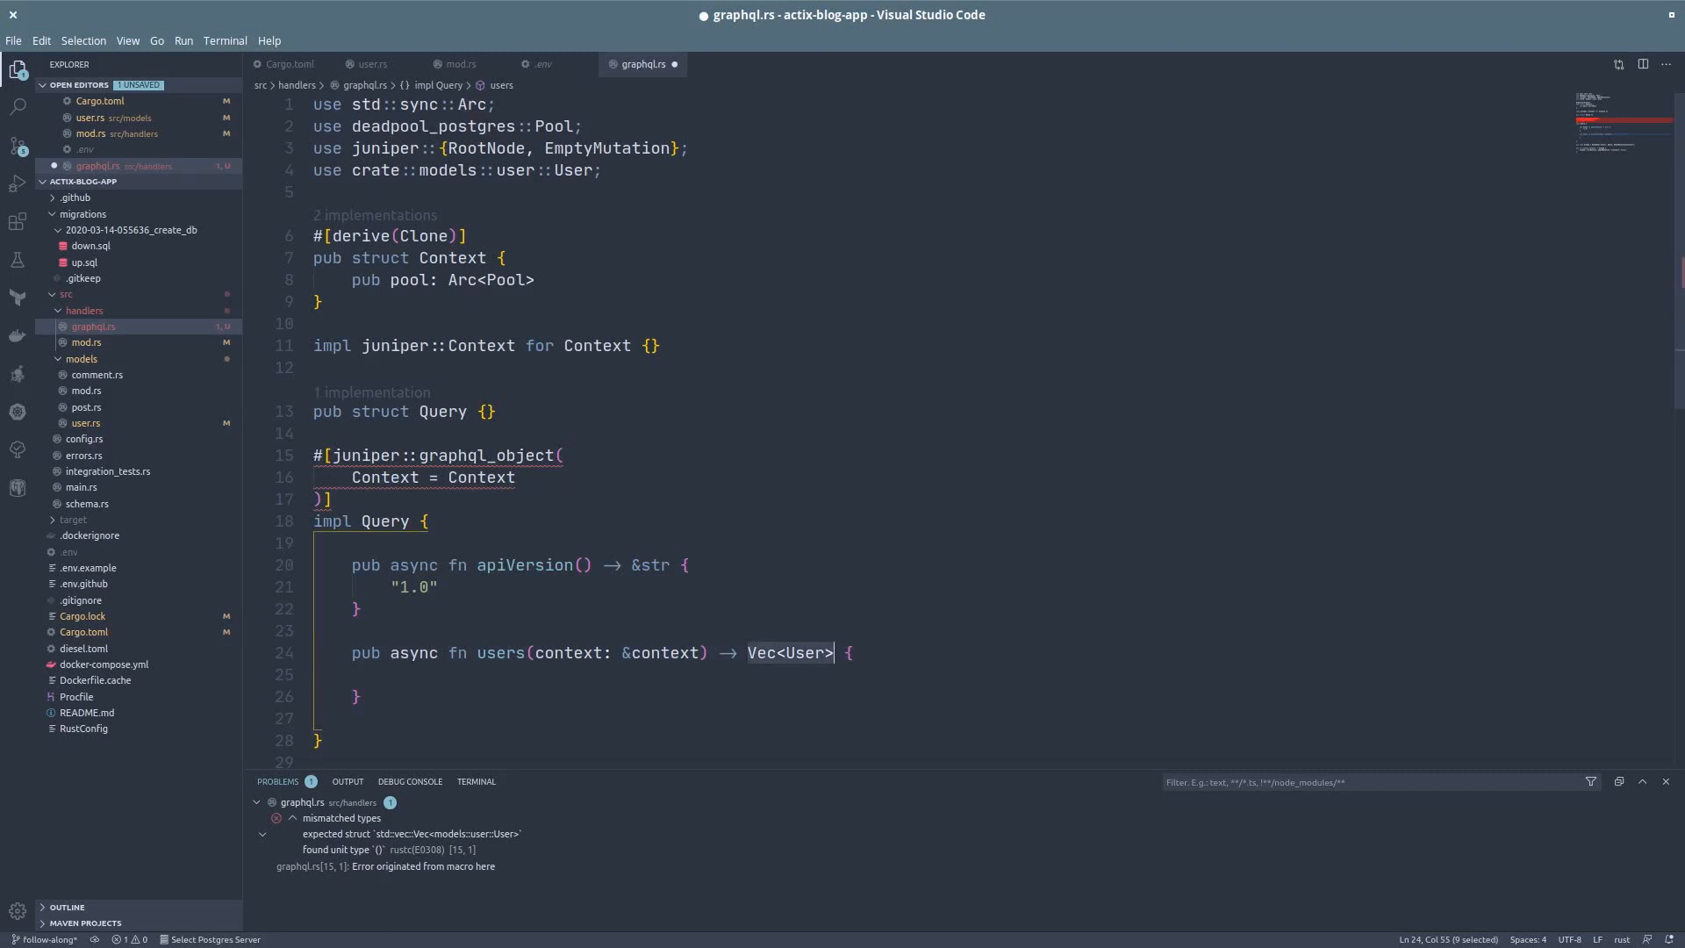
{"action": "key", "text": "ctrl+Home"}
{"action": "key", "text": "Down"}
{"action": "key", "text": "Down"}
{"action": "key", "text": "Down"}
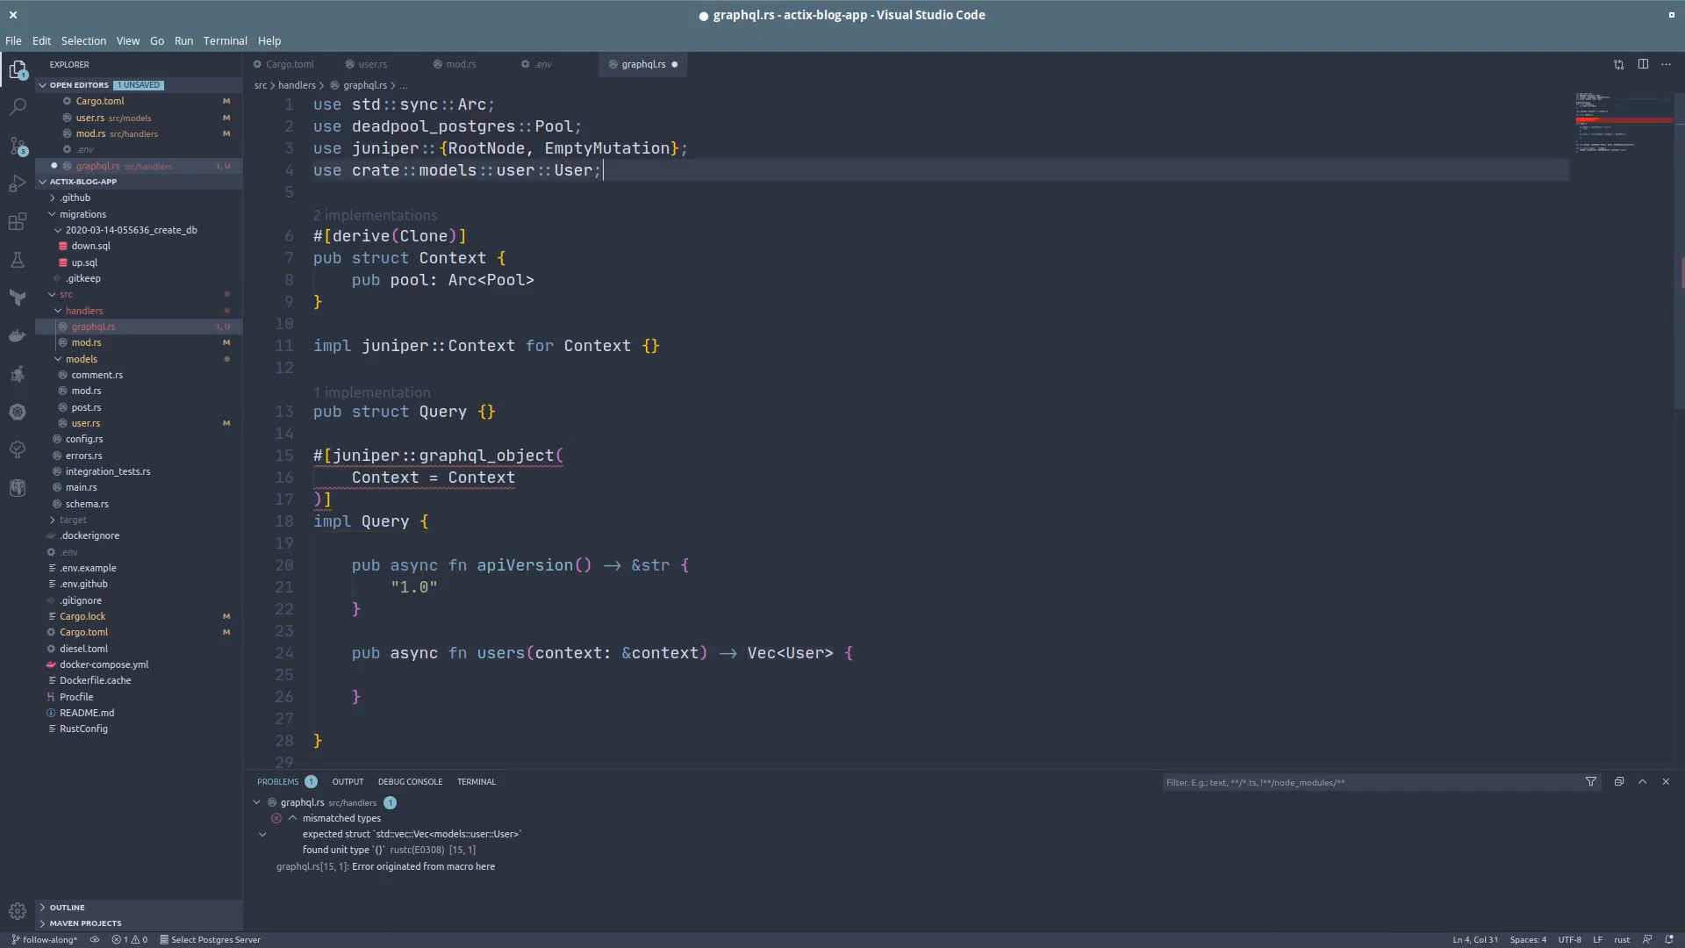
{"action": "key", "text": "Up"}
{"action": "key", "text": "End"}
{"action": "key", "text": "Left"}
{"action": "key", "text": "Left"}
{"action": "type", "text": ", Fiel"}
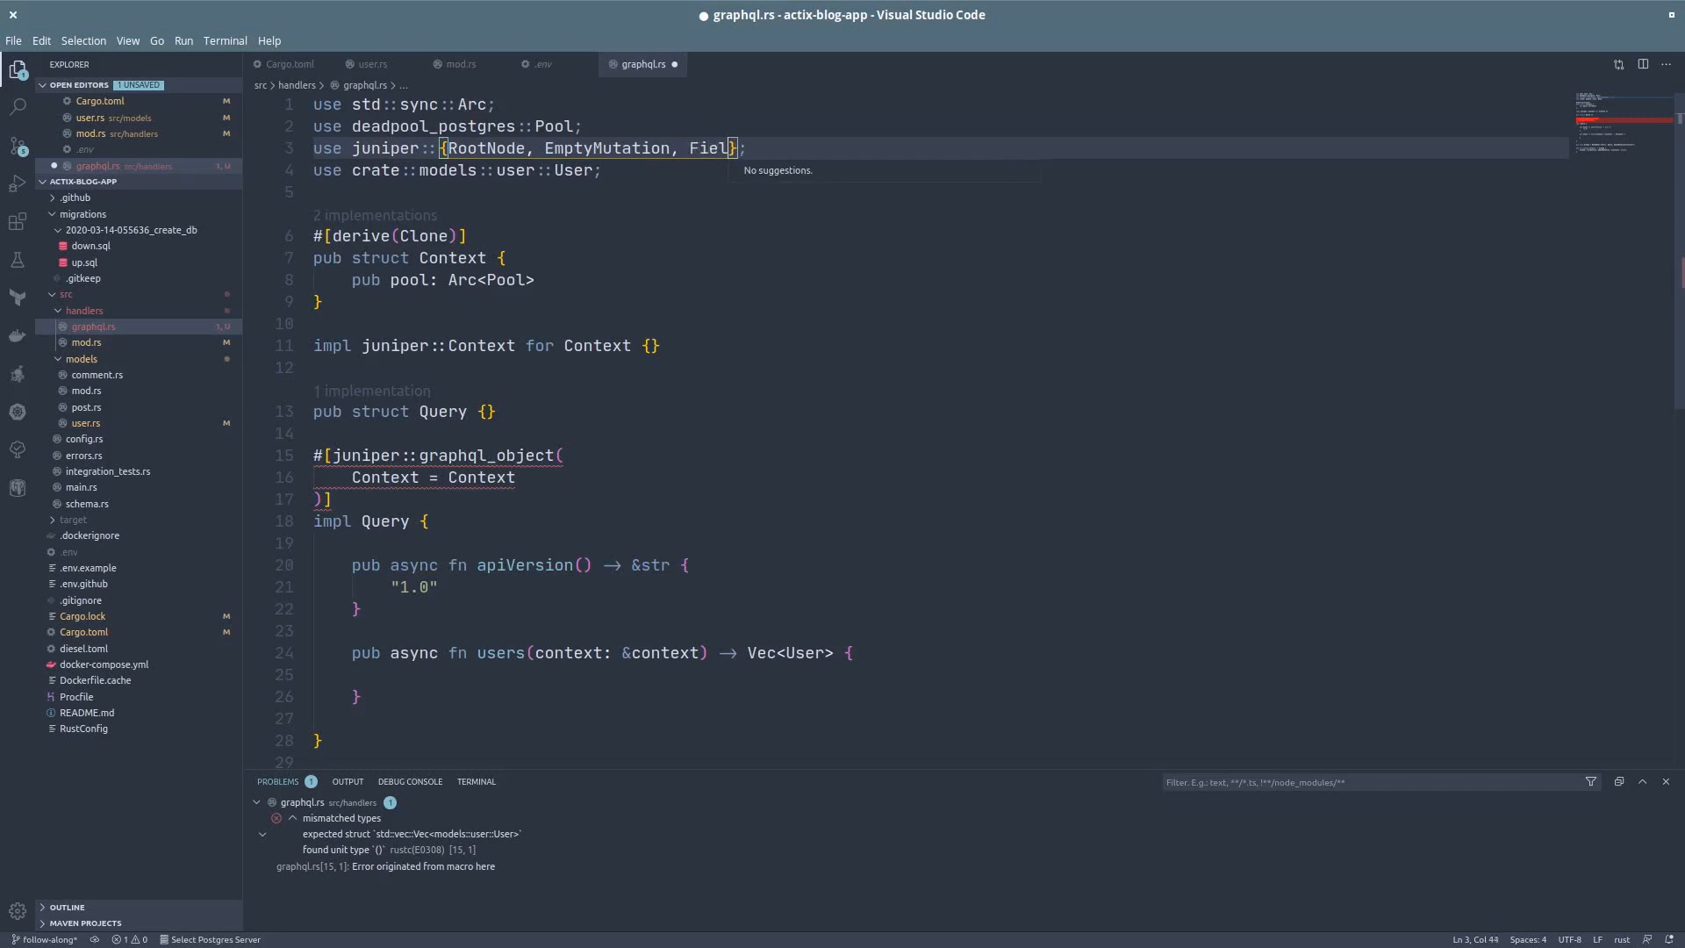
{"action": "type", "text": "dError"}
{"action": "key", "text": "ctrl+s"}
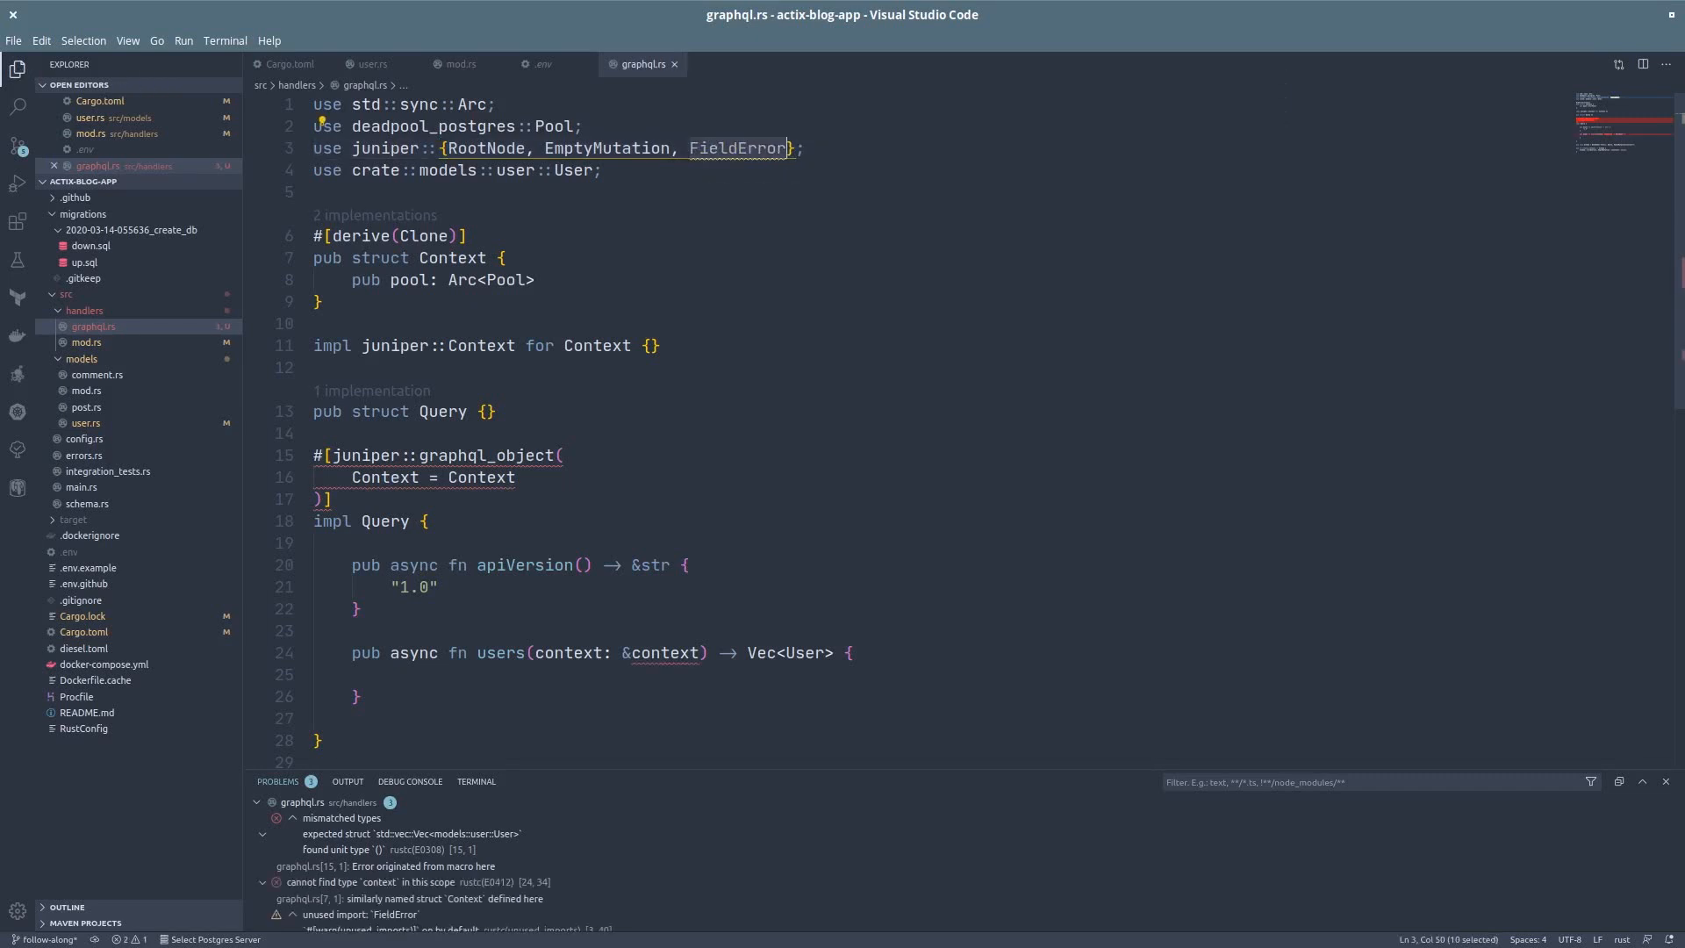
Correct the parameter to &Context and make users return Result<Vec<User>, FieldError>.
{"action": "key", "text": "ctrl+g"}
{"action": "type", "text": "23"}
{"action": "key", "text": "Return"}
{"action": "double_click", "coordinate": [666, 652]}
{"action": "type", "text": "Context"}
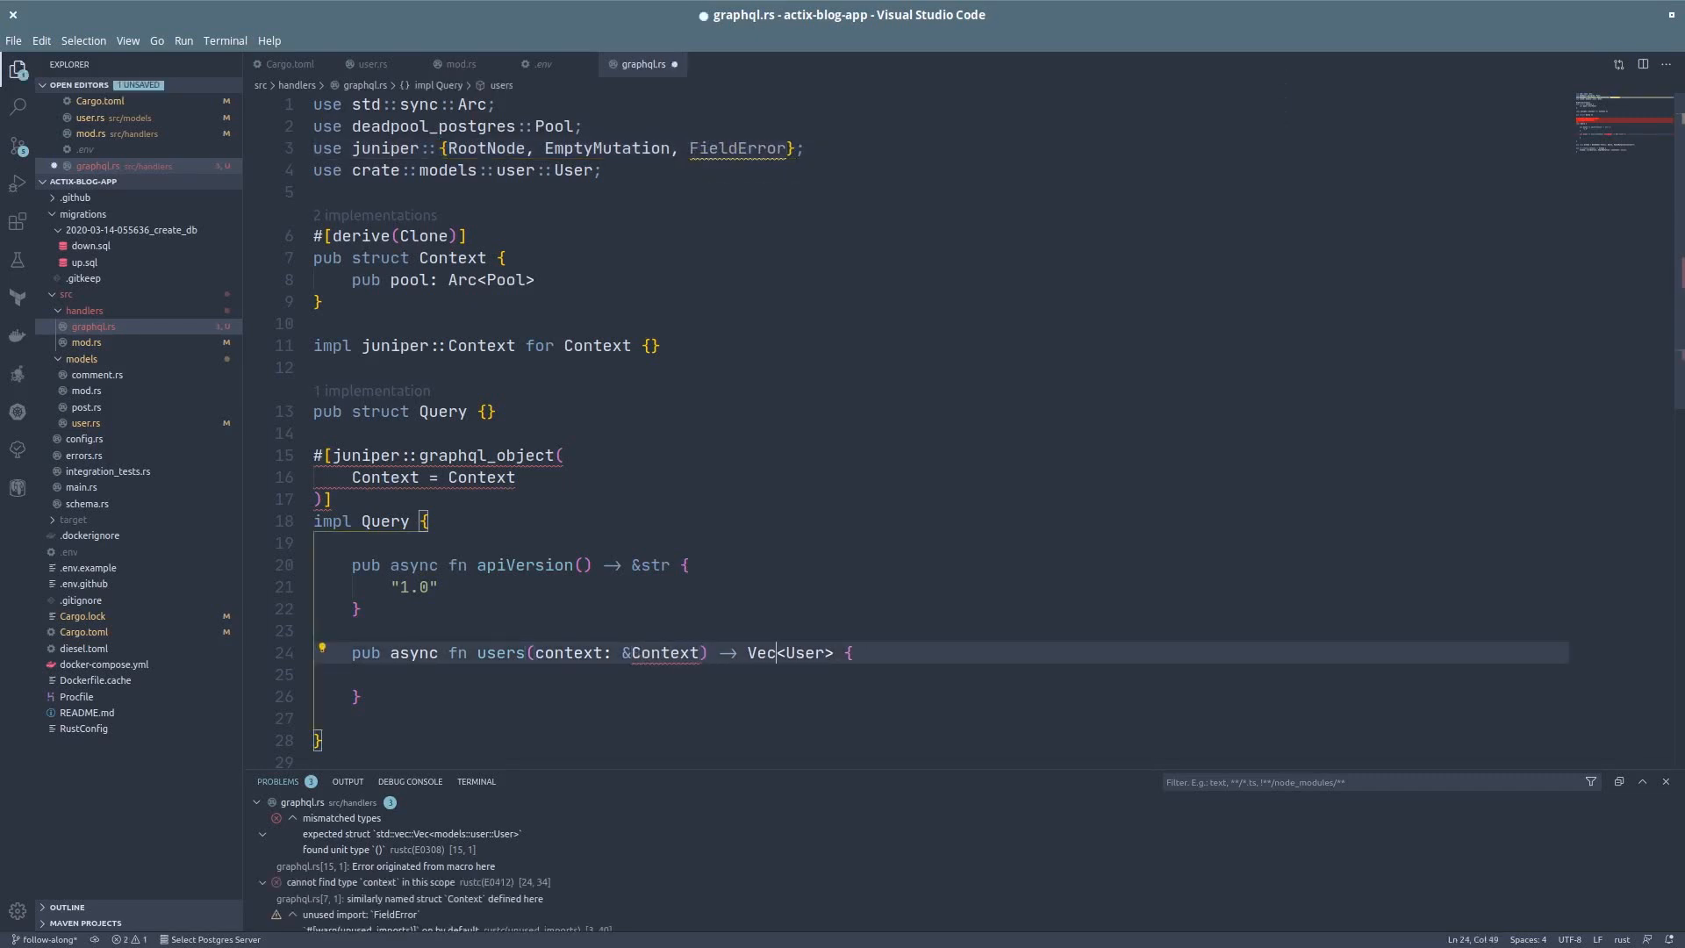
{"action": "key", "text": "ctrl+s"}
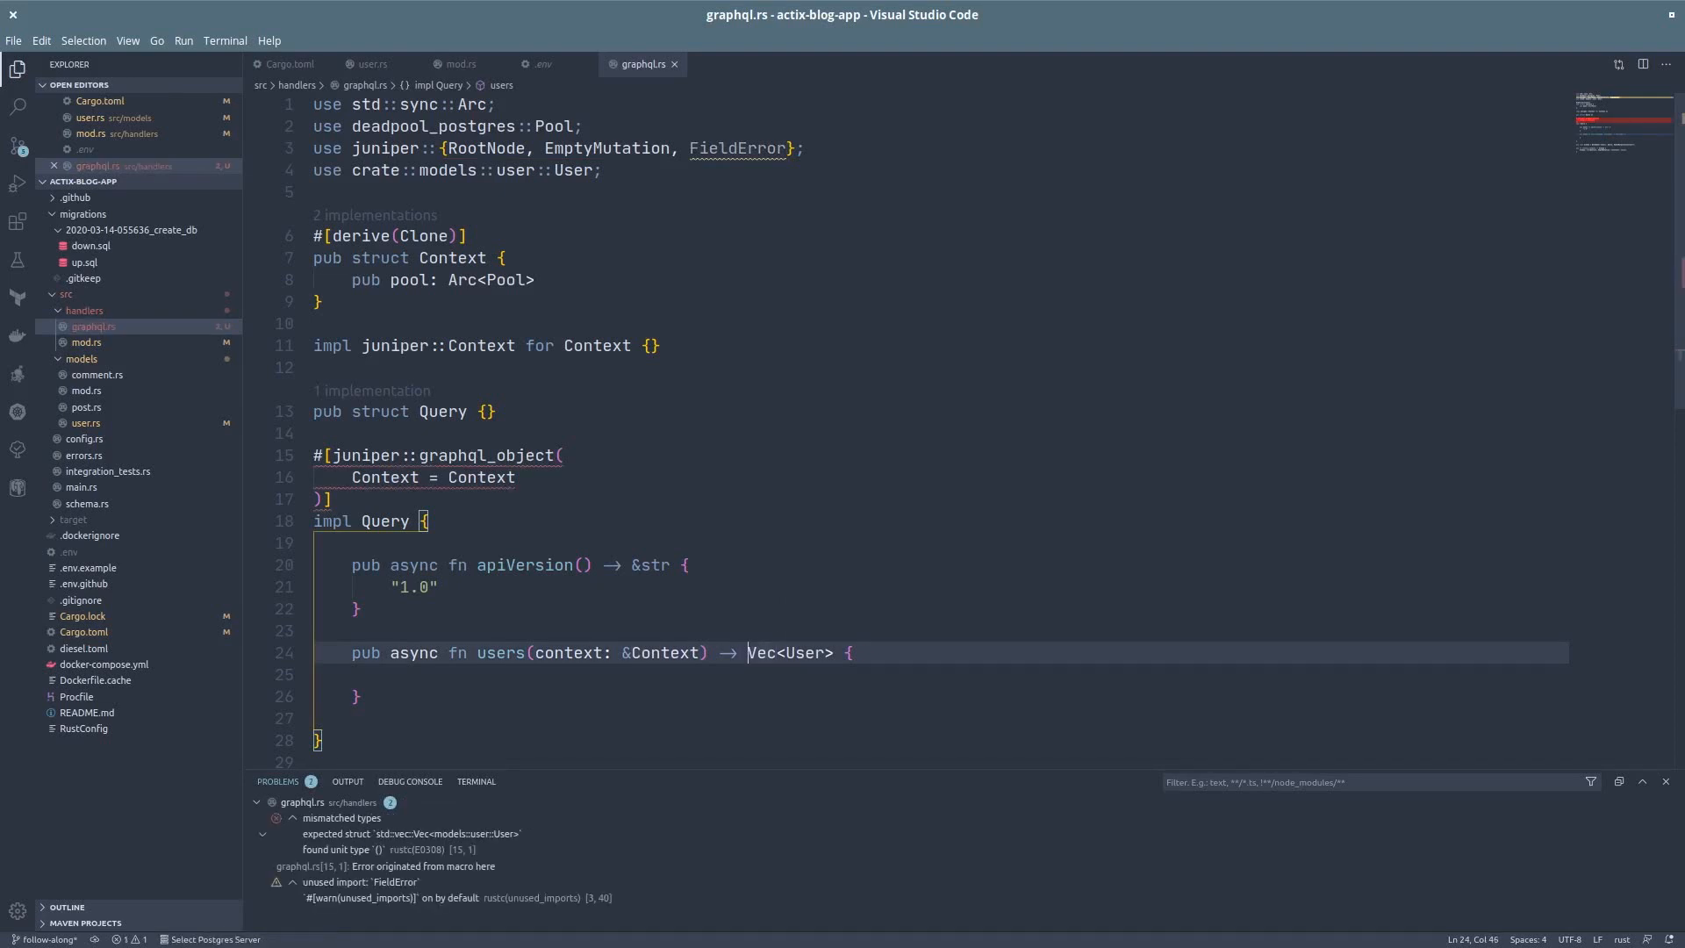
{"action": "type", "text": "Result<"}
{"action": "key", "text": "End"}
{"action": "key", "text": "Left"}
{"action": "key", "text": "Left"}
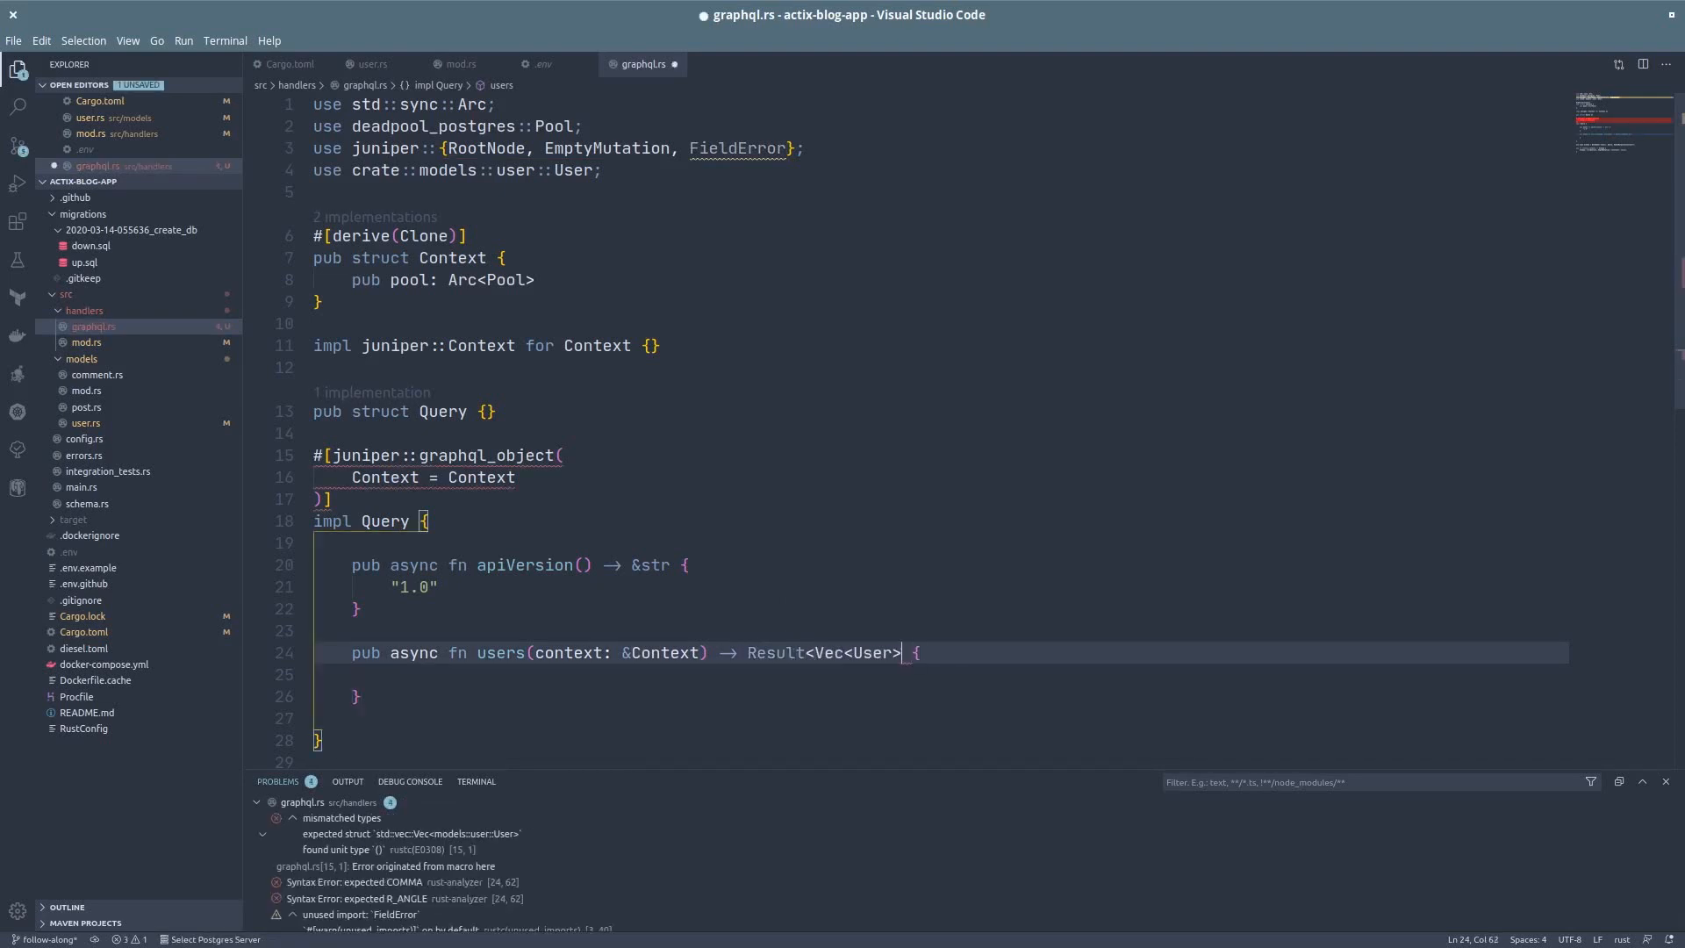
{"action": "type", "text": ", FieldError>"}
{"action": "key", "text": "ctrl+s"}
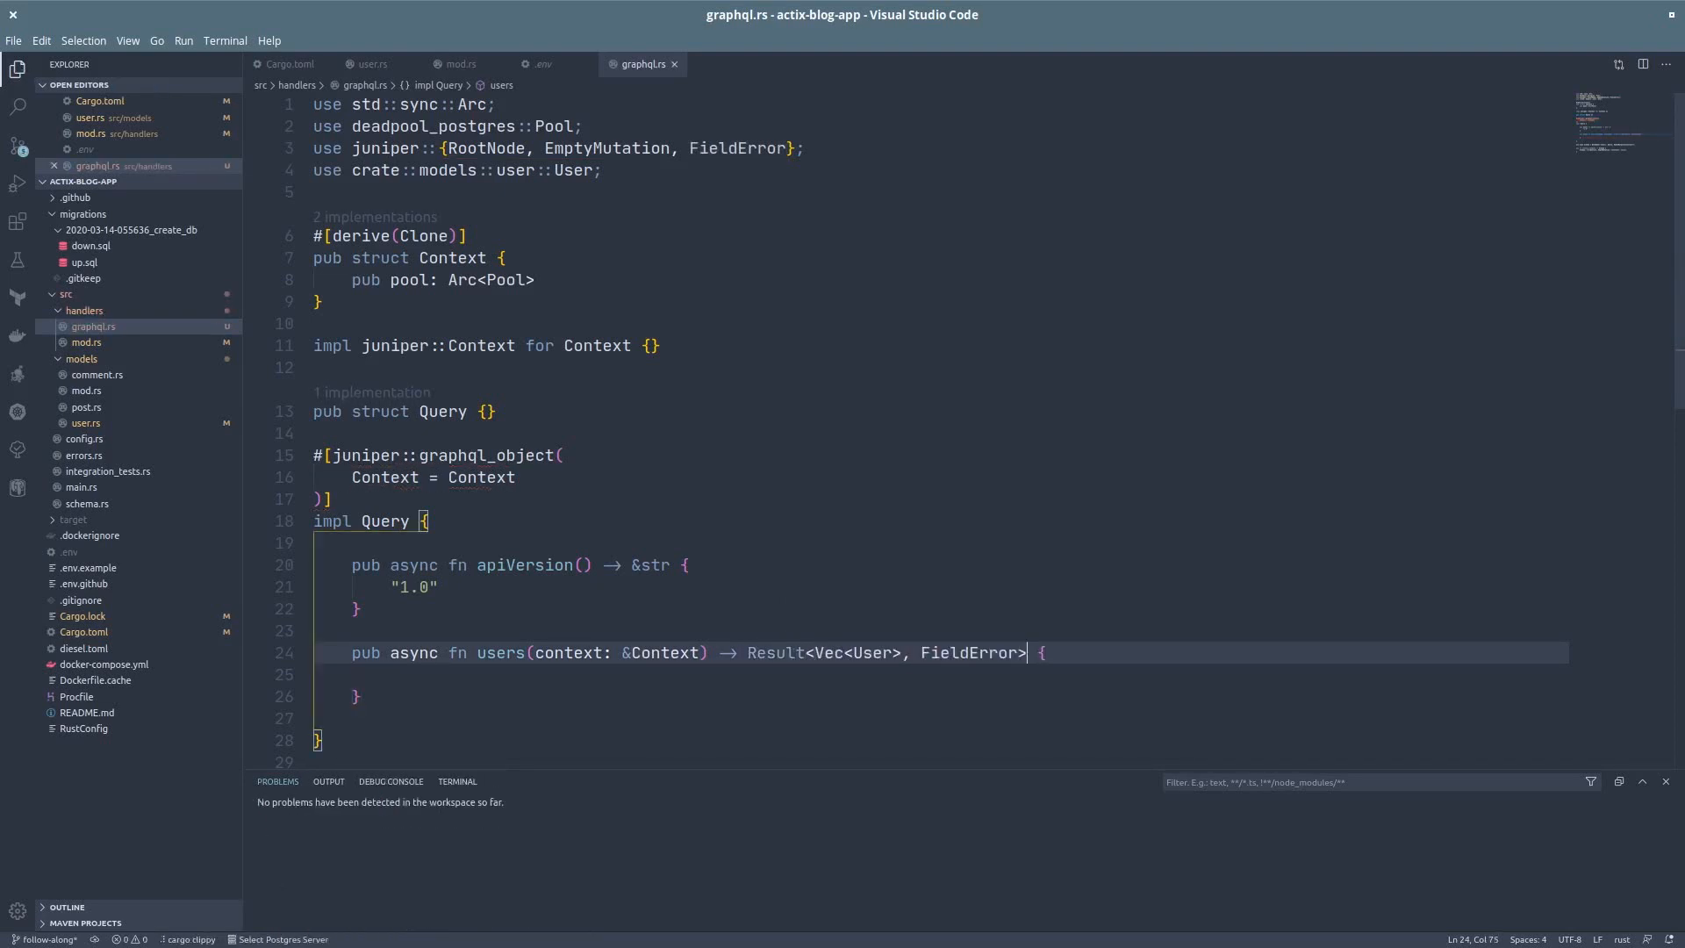
{"action": "key", "text": "Down"}
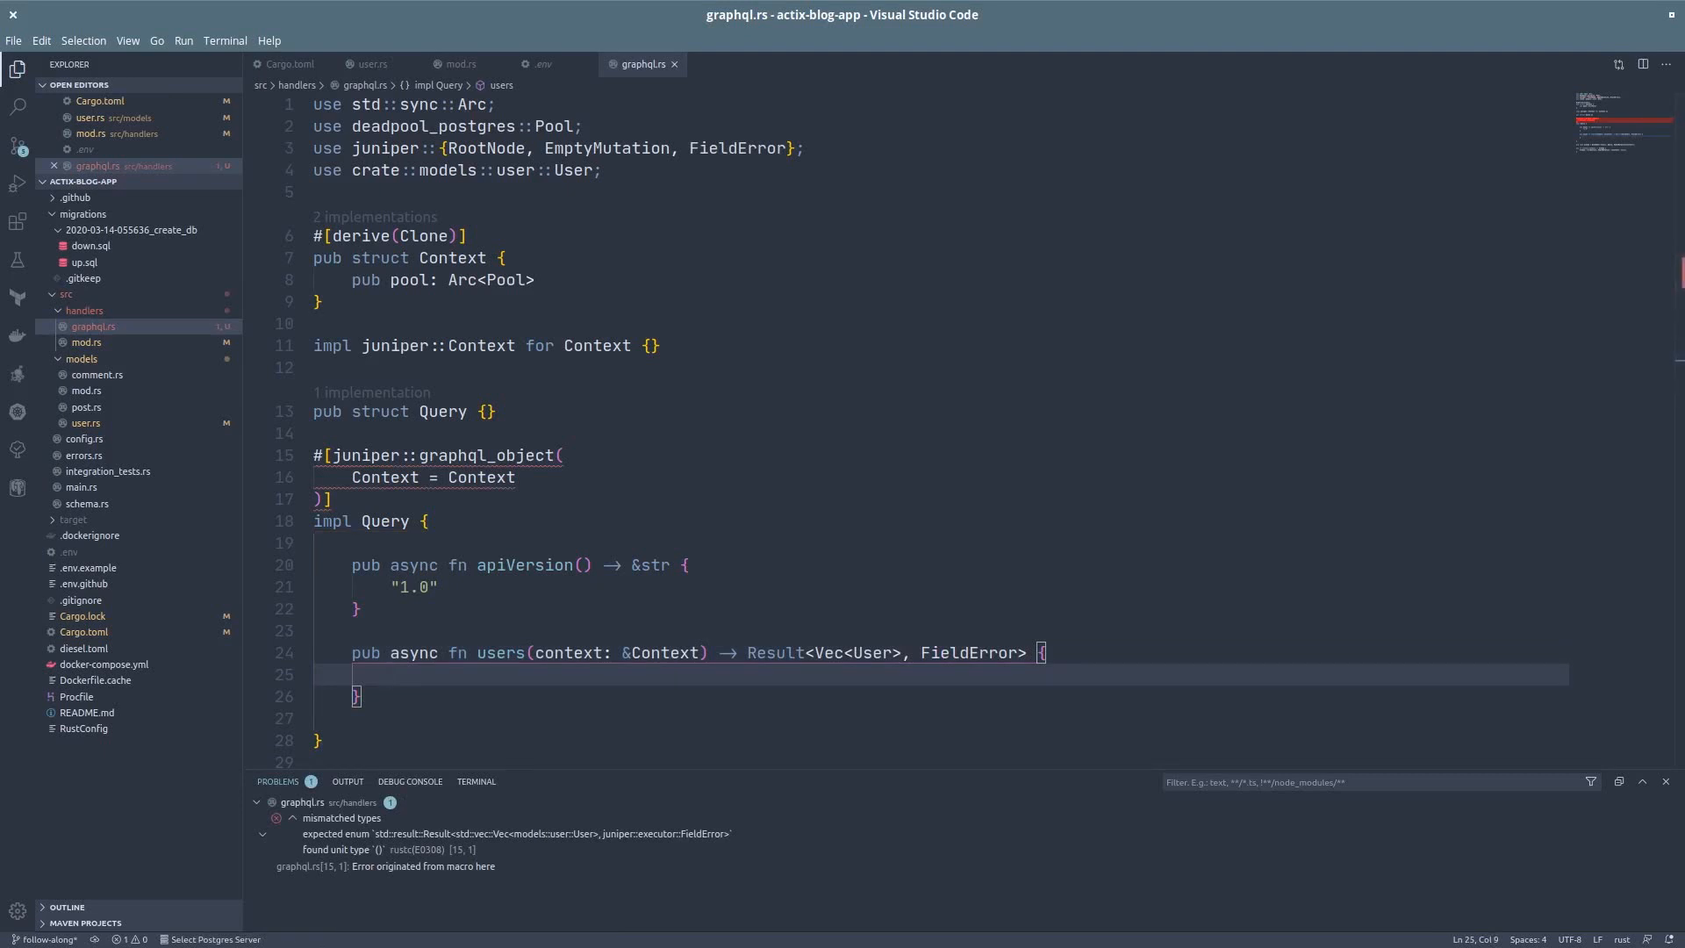
{"action": "type", "text": "let client"}
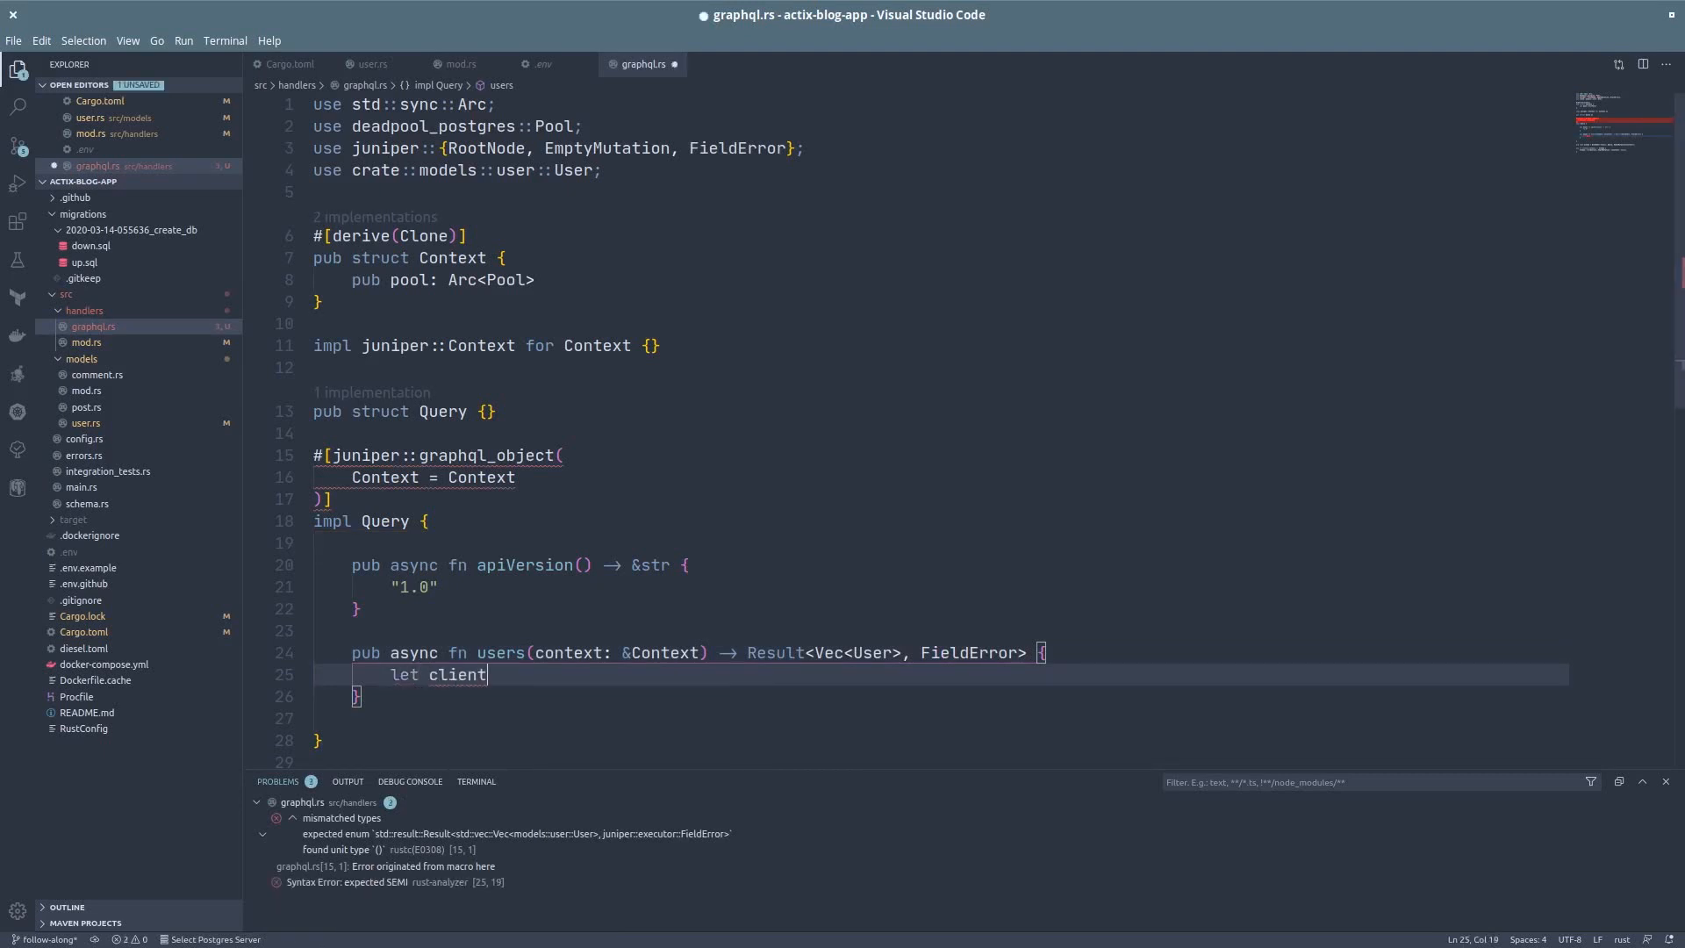
{"action": "type", "text": ": Client"}
Get a Client from the context pool and prepare the awaited select-all-users statement.
{"action": "key", "text": "ctrl+period"}
{"action": "key", "text": "Return"}
{"action": "type", "text": "="}
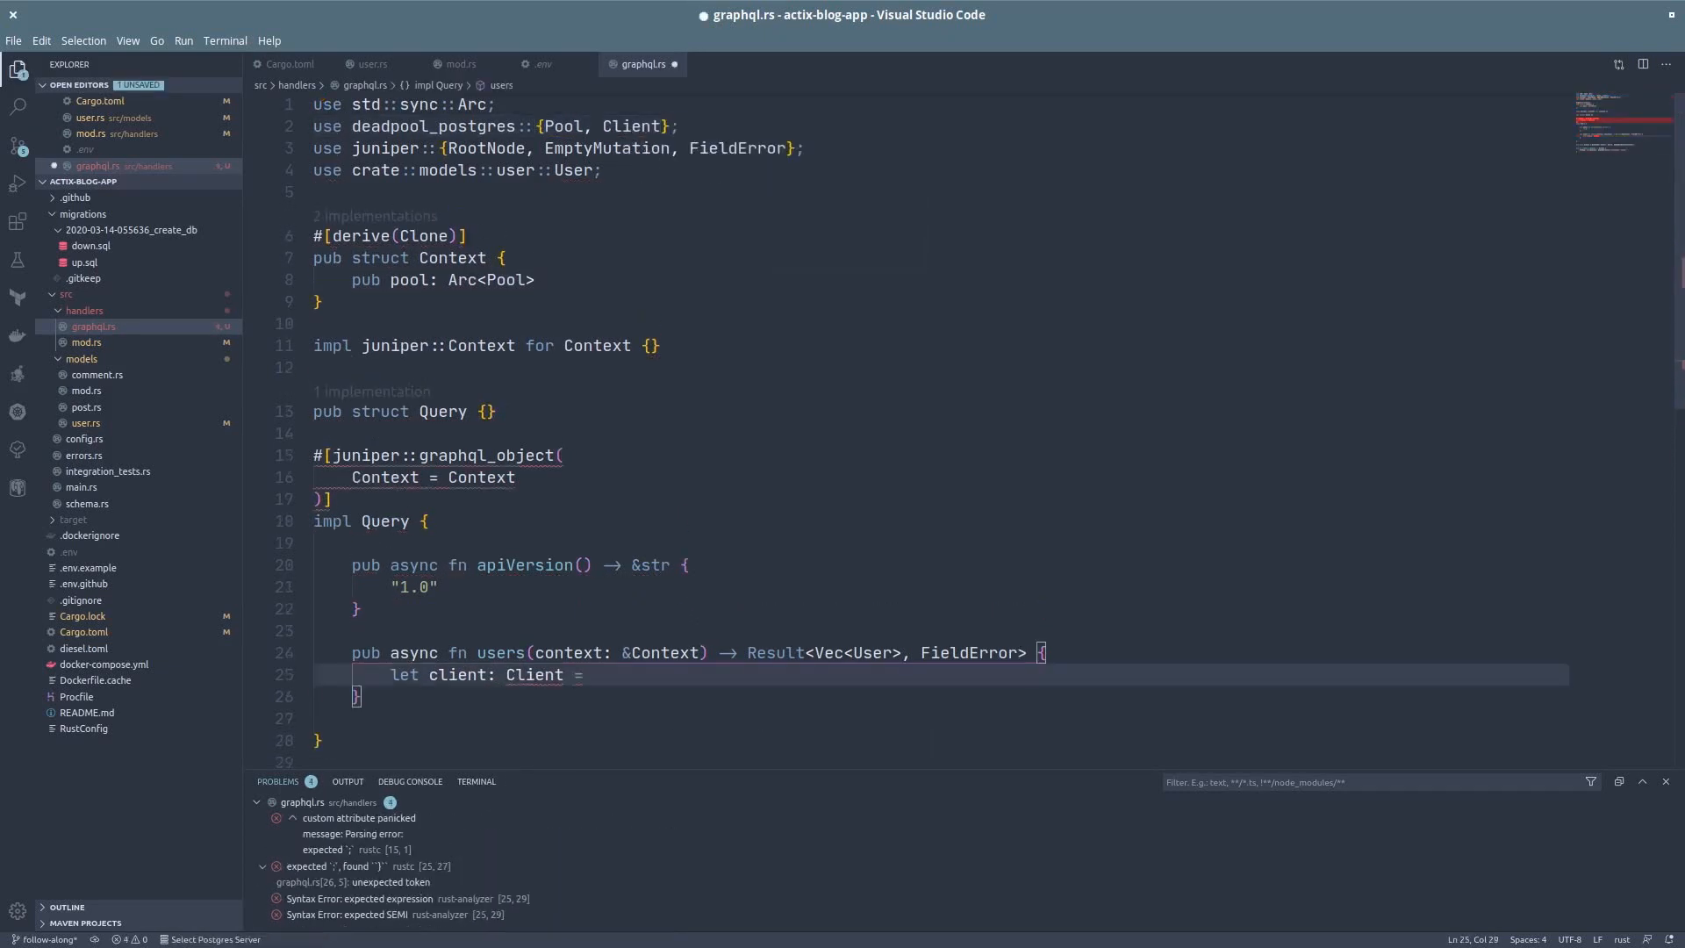
{"action": "type", "text": " context.pool"}
{"action": "key", "text": "Return"}
{"action": "type", "text": ".get()"}
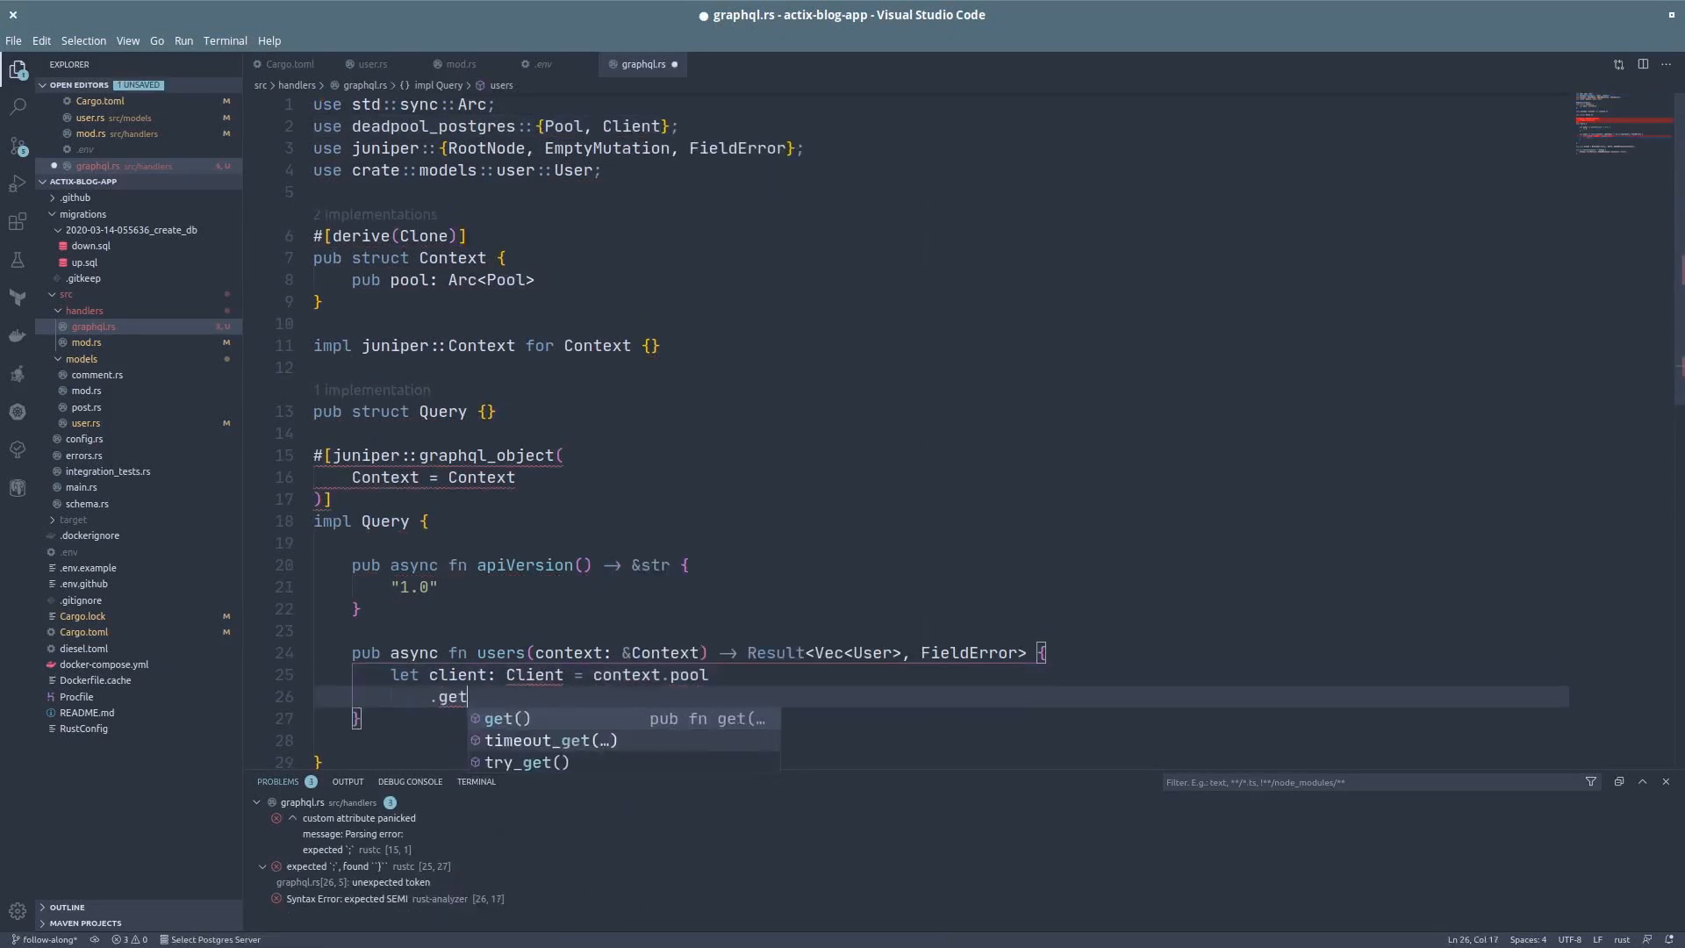
{"action": "key", "text": "Return"}
{"action": "type", "text": ".await;"}
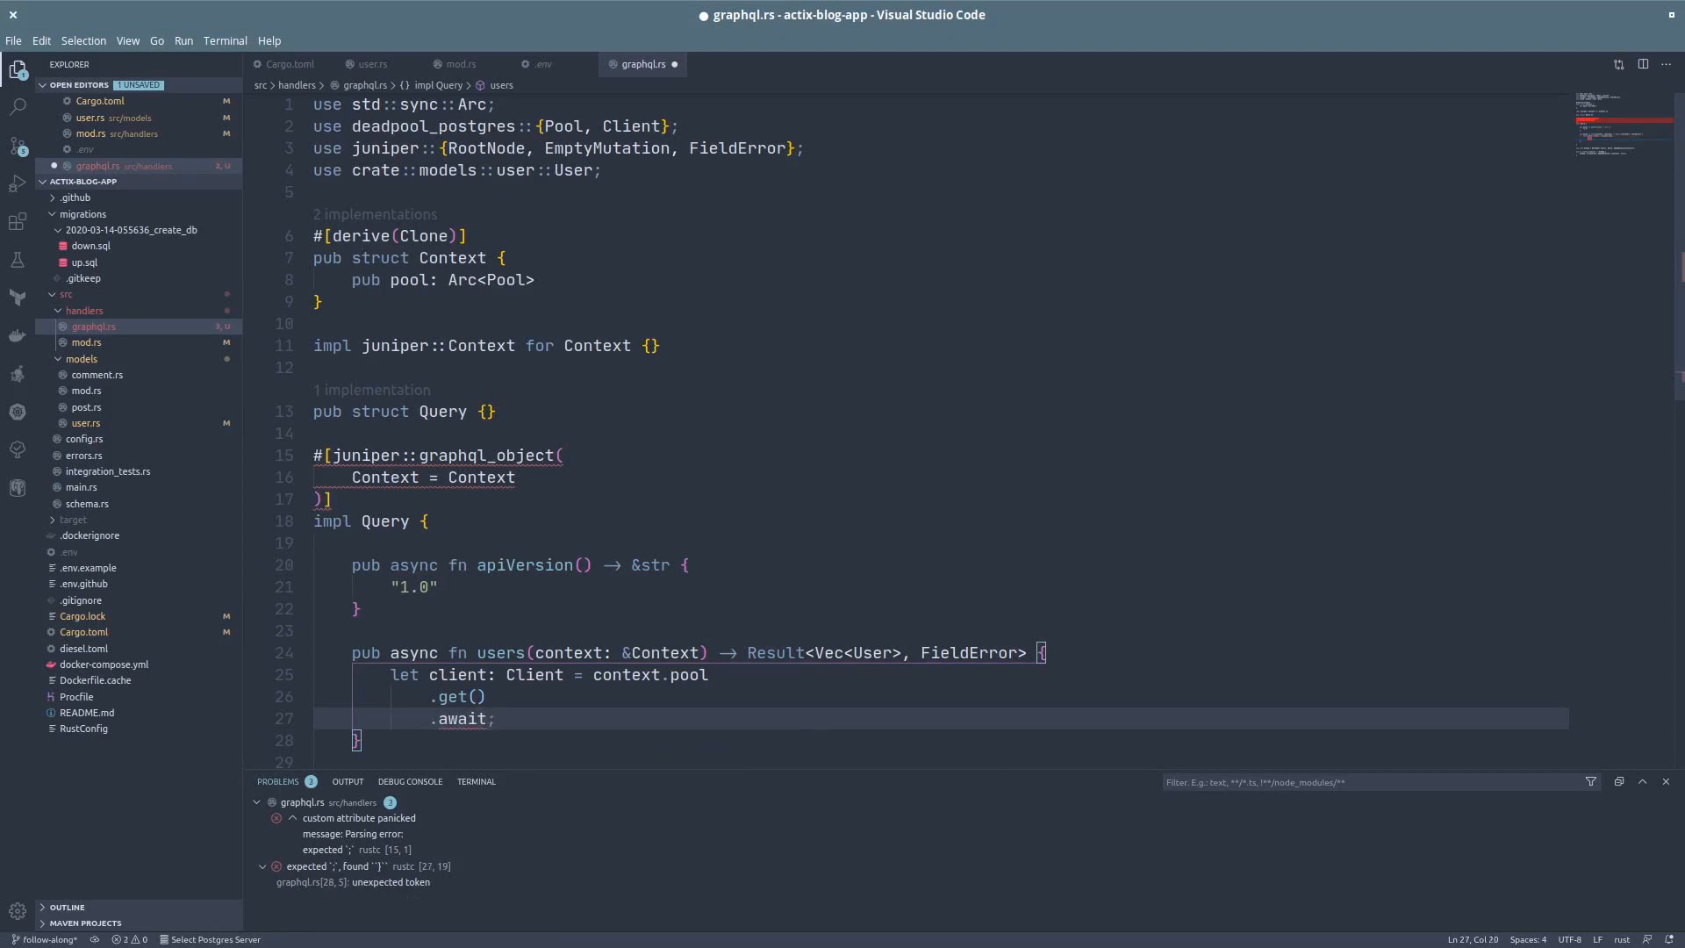
{"action": "key", "text": "Return"}
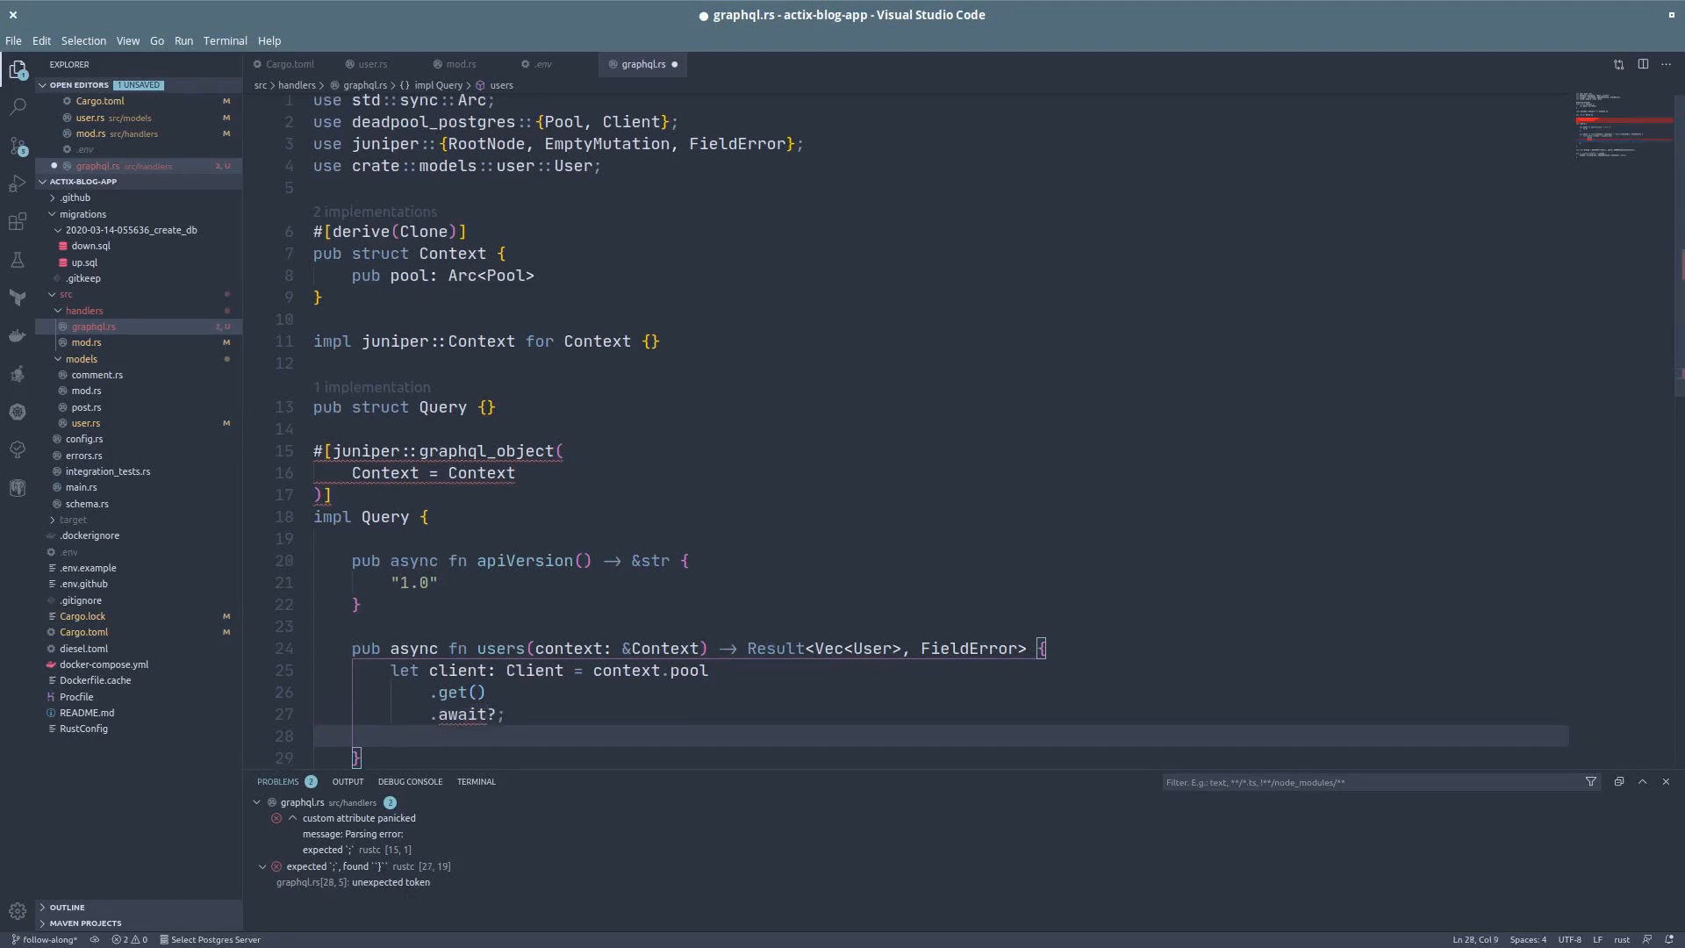
{"action": "key", "text": "Return"}
{"action": "type", "text": "let statem"}
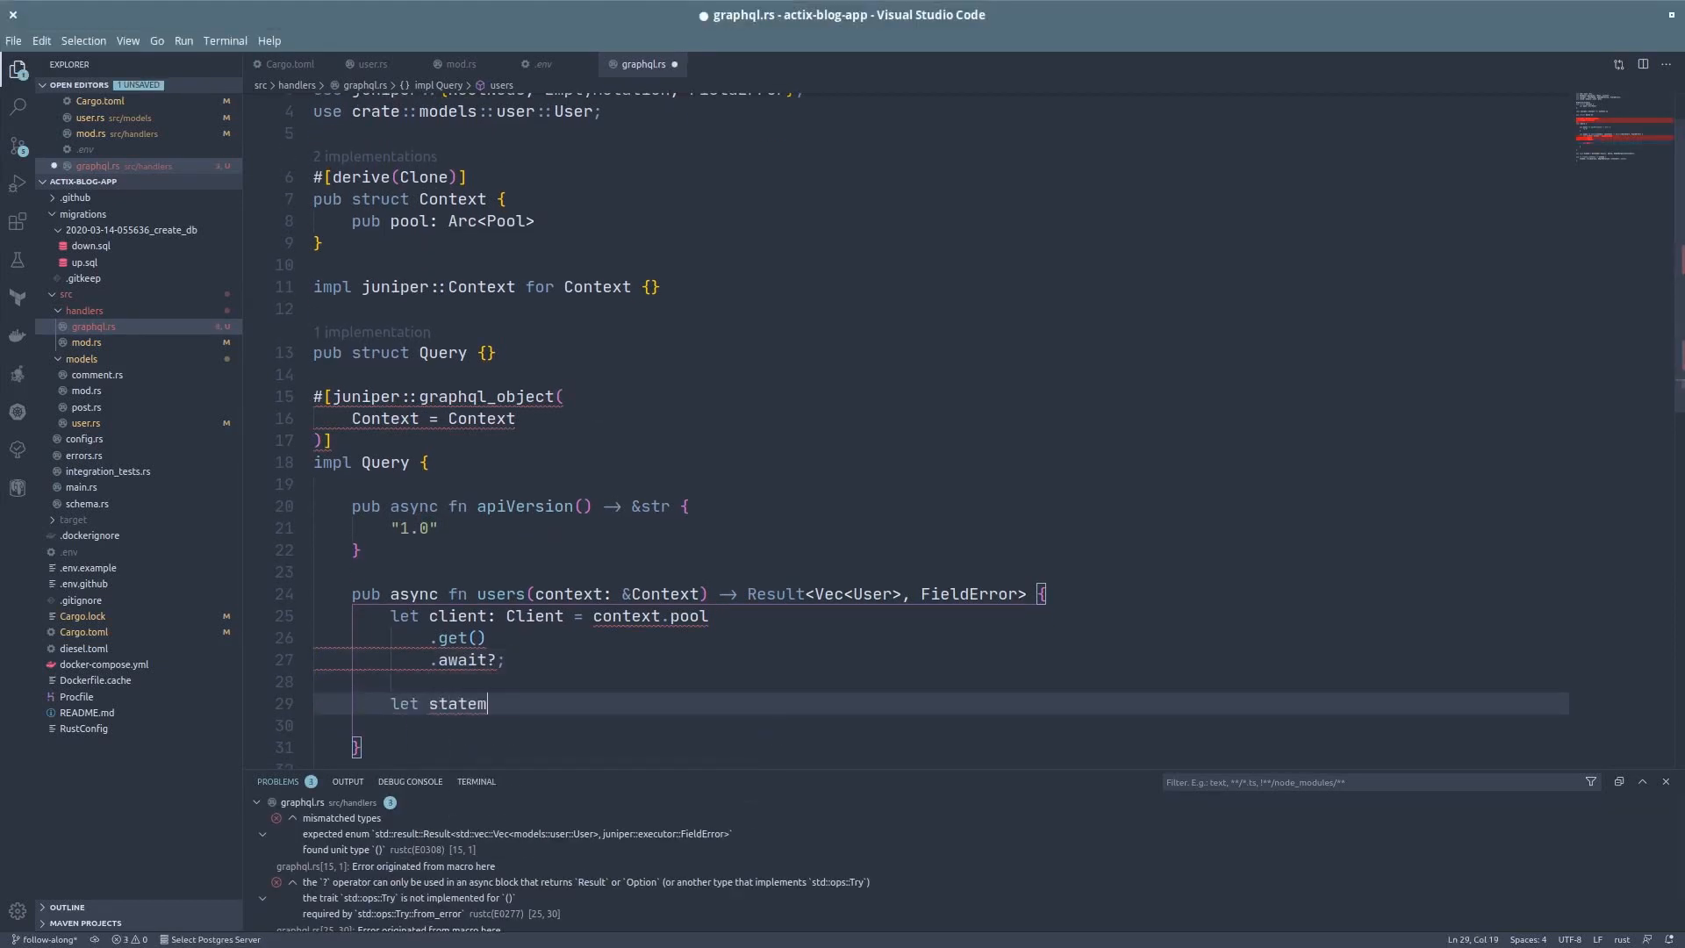
{"action": "type", "text": "ent = client."}
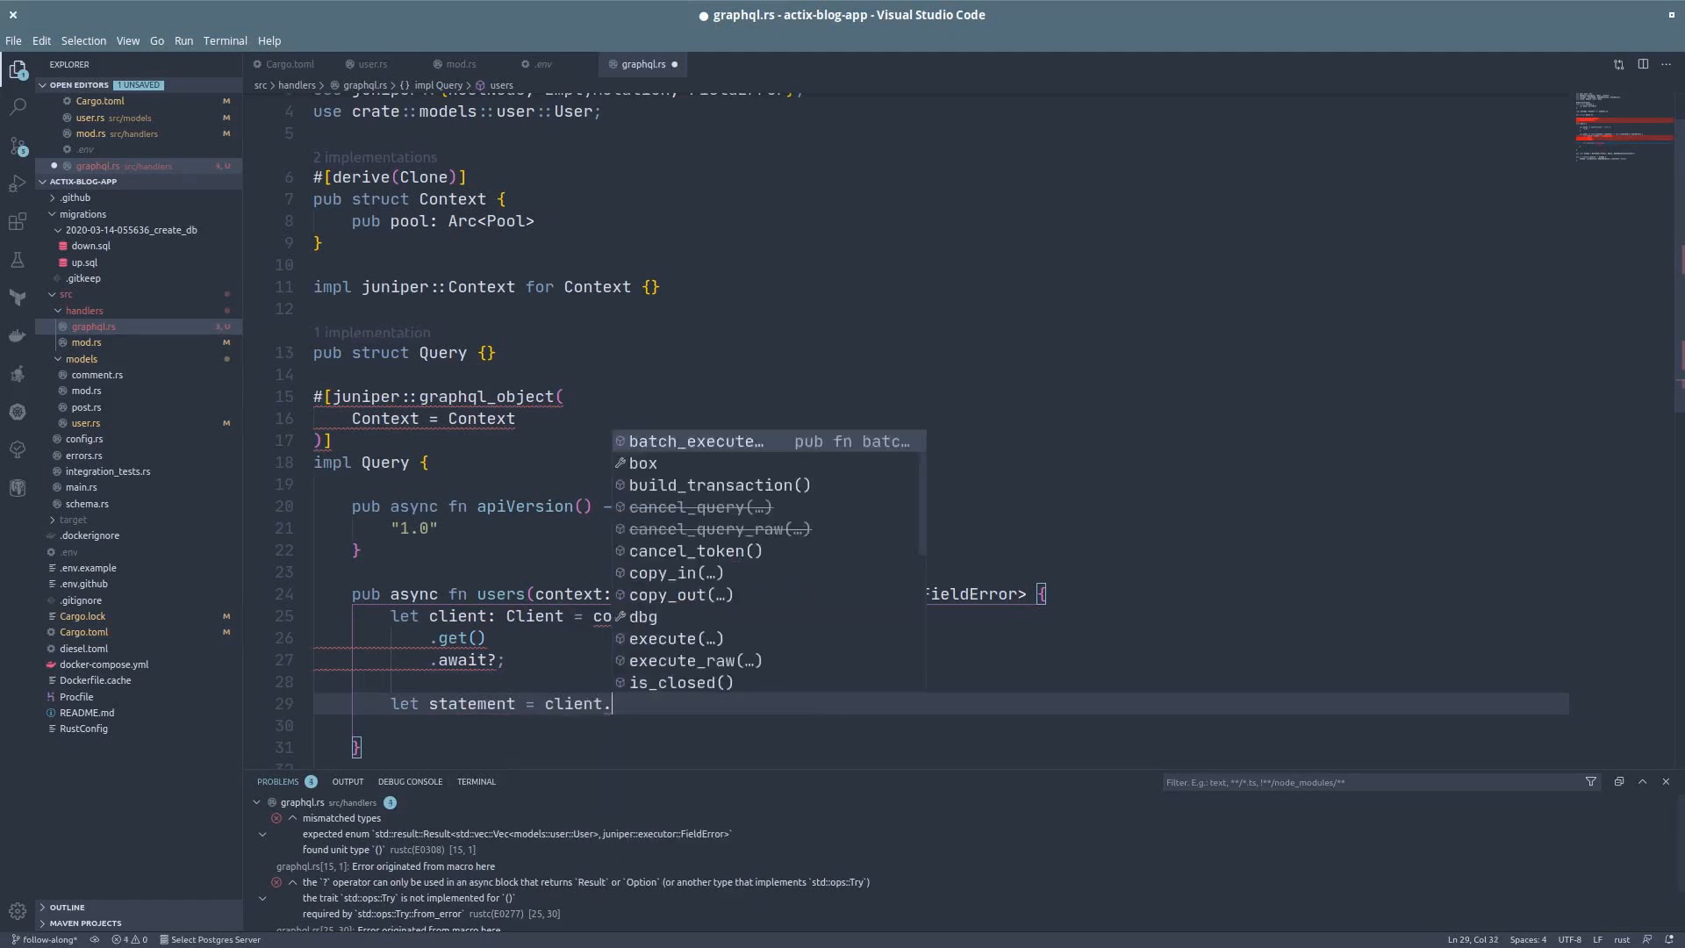
{"action": "type", "text": "prepare(\""}
{"action": "type", "text": "se"}
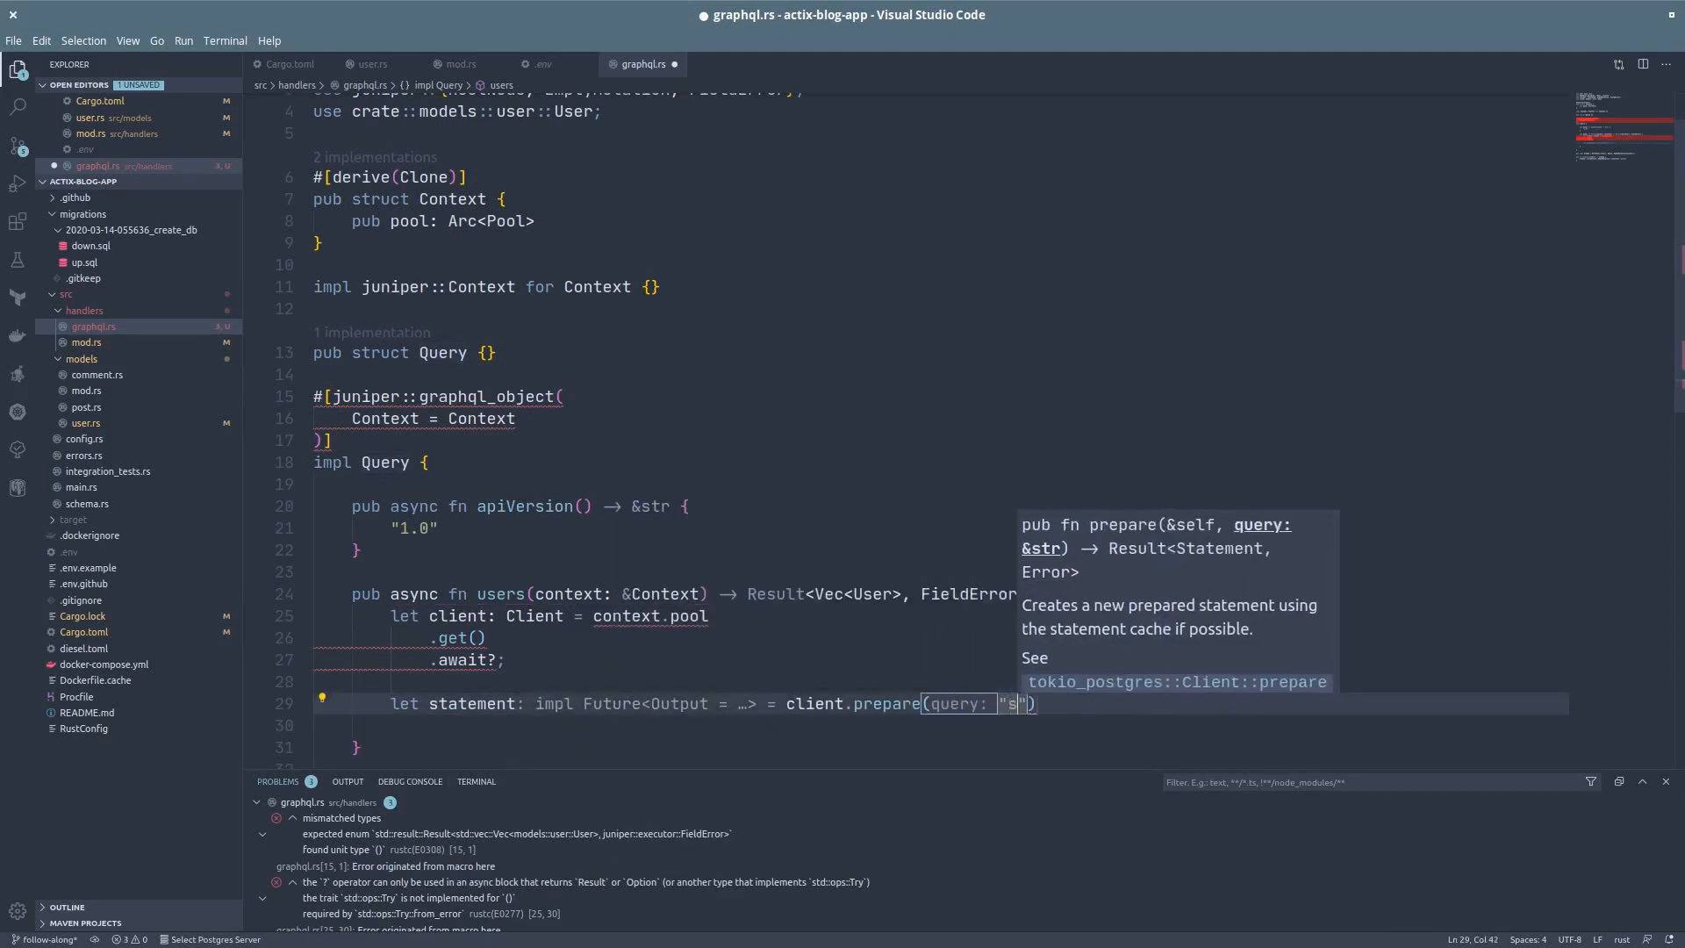
{"action": "type", "text": "lect * from "}
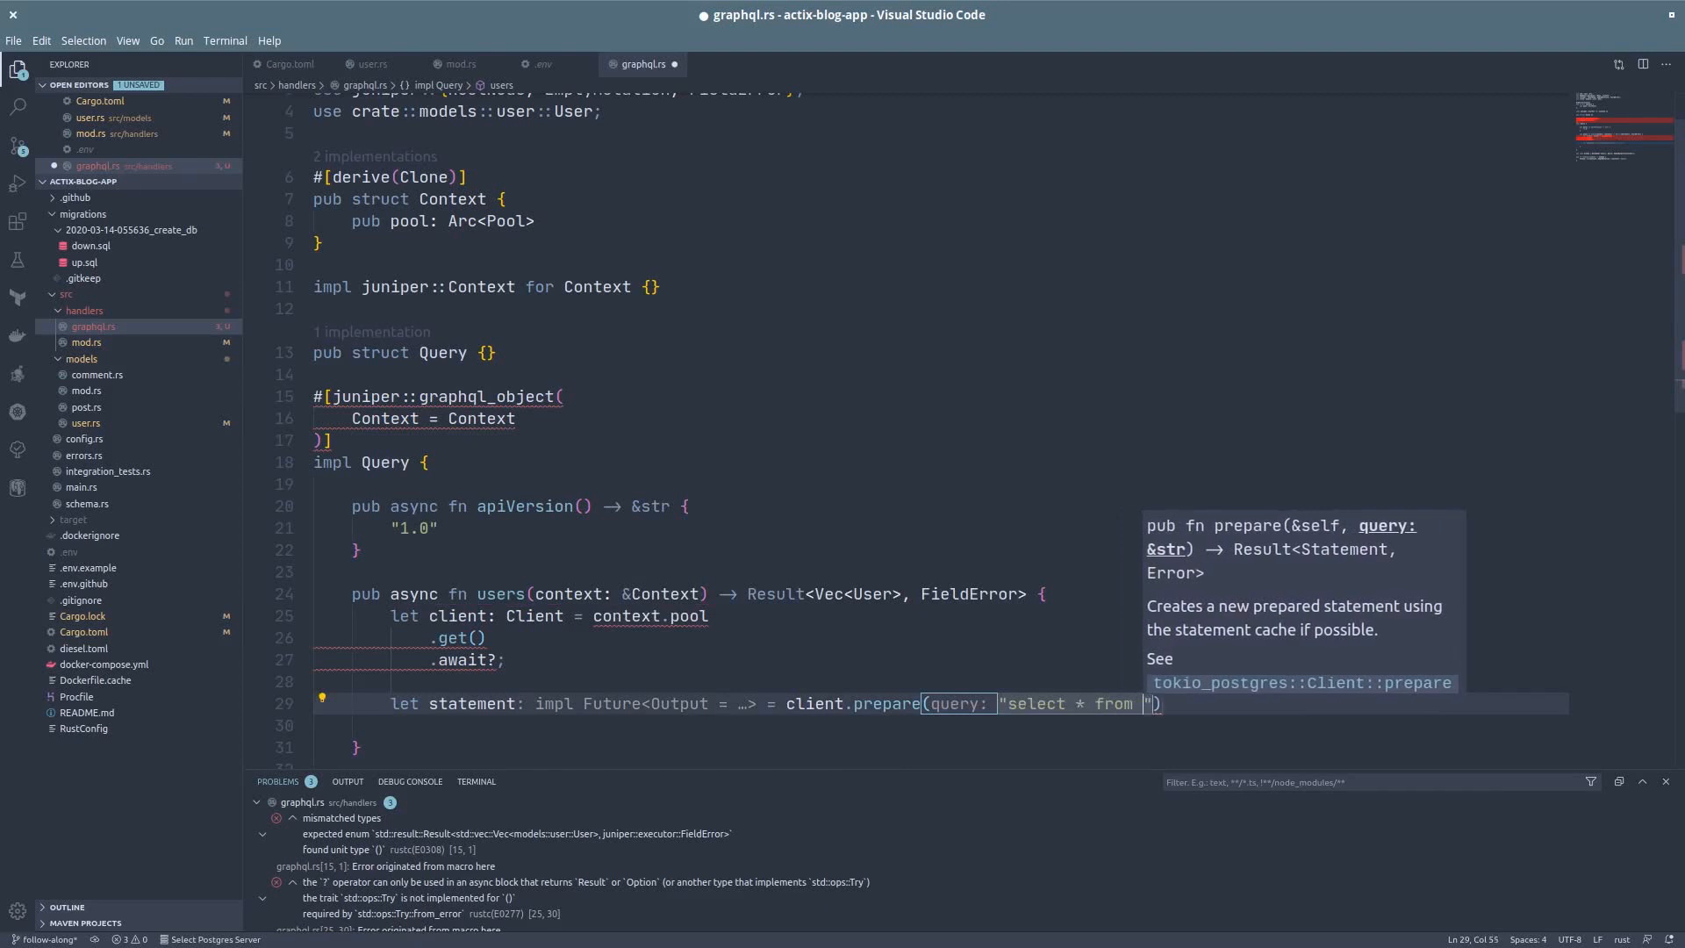
{"action": "type", "text": "users"}
{"action": "key", "text": "End"}
{"action": "type", "text": ";"}
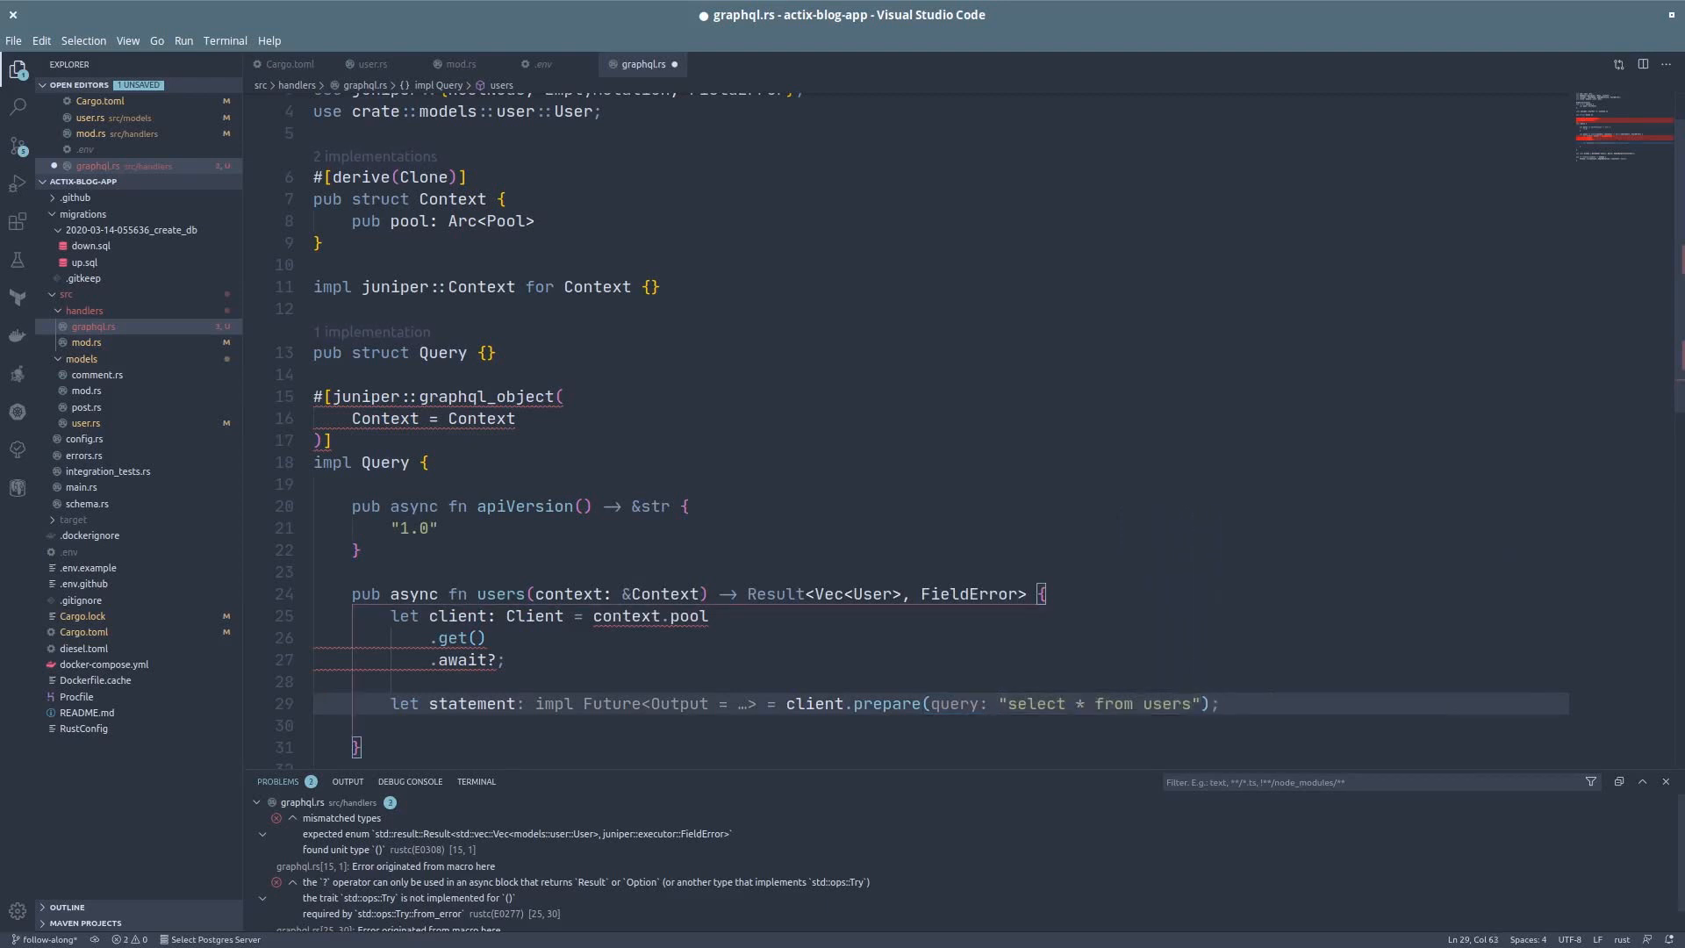
{"action": "key", "text": "ctrl+s"}
{"action": "key", "text": "Left"}
{"action": "type", "text": ".await?"}
{"action": "key", "text": "End"}
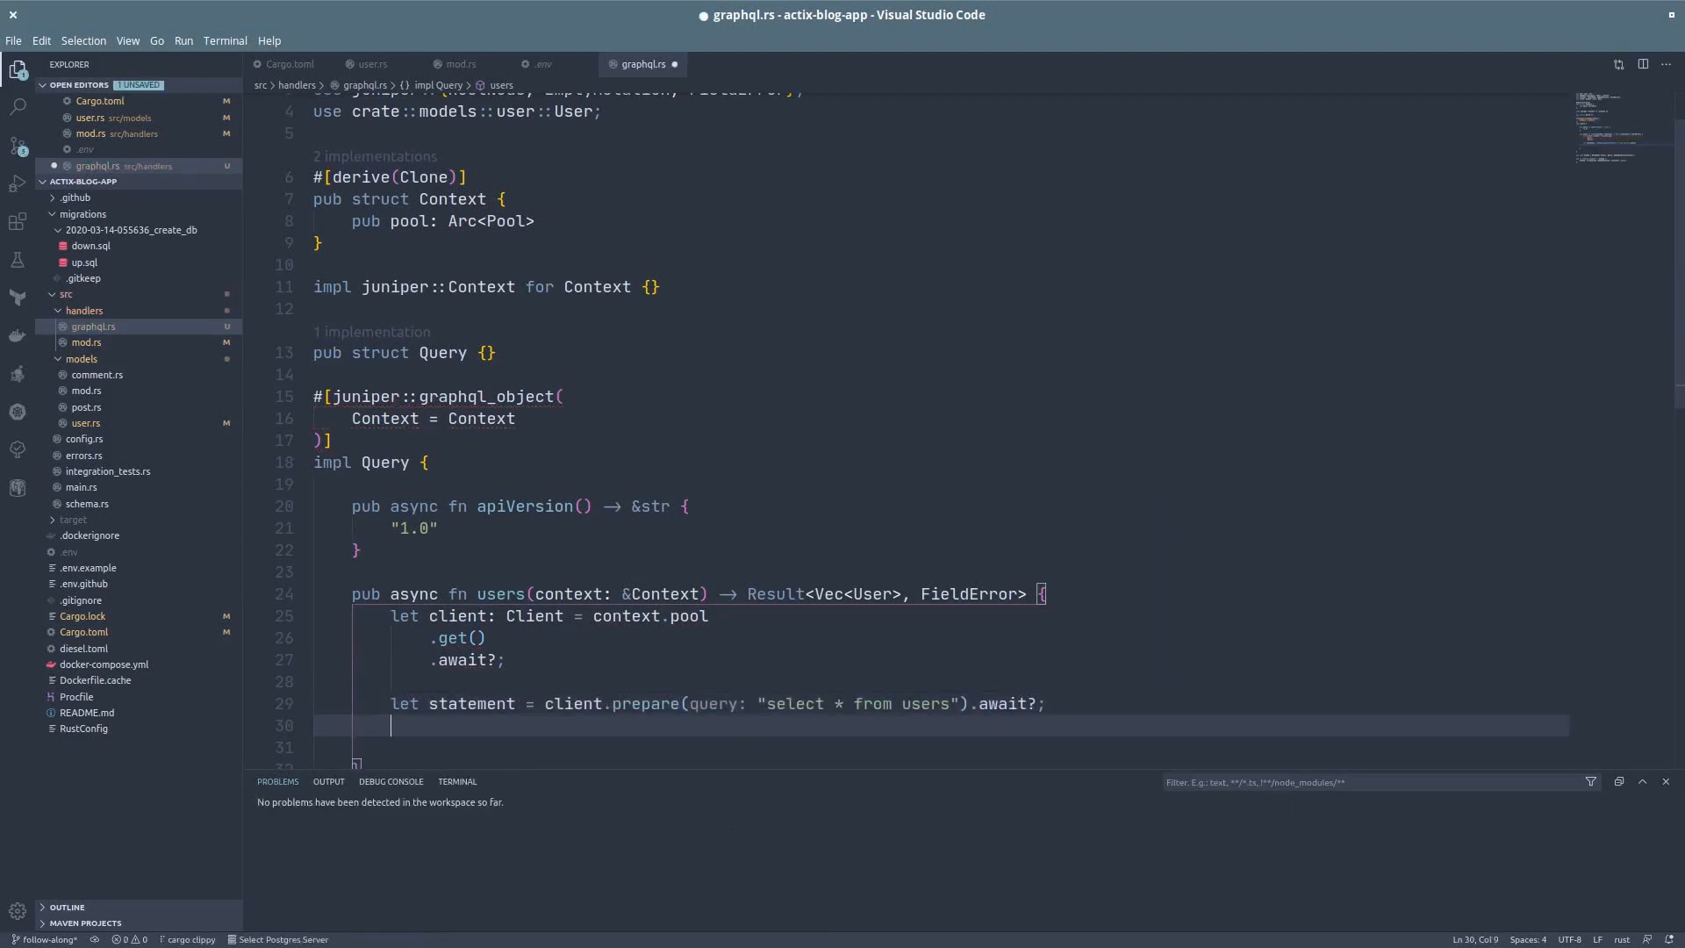
{"action": "key", "text": "Return"}
{"action": "key", "text": "Return"}
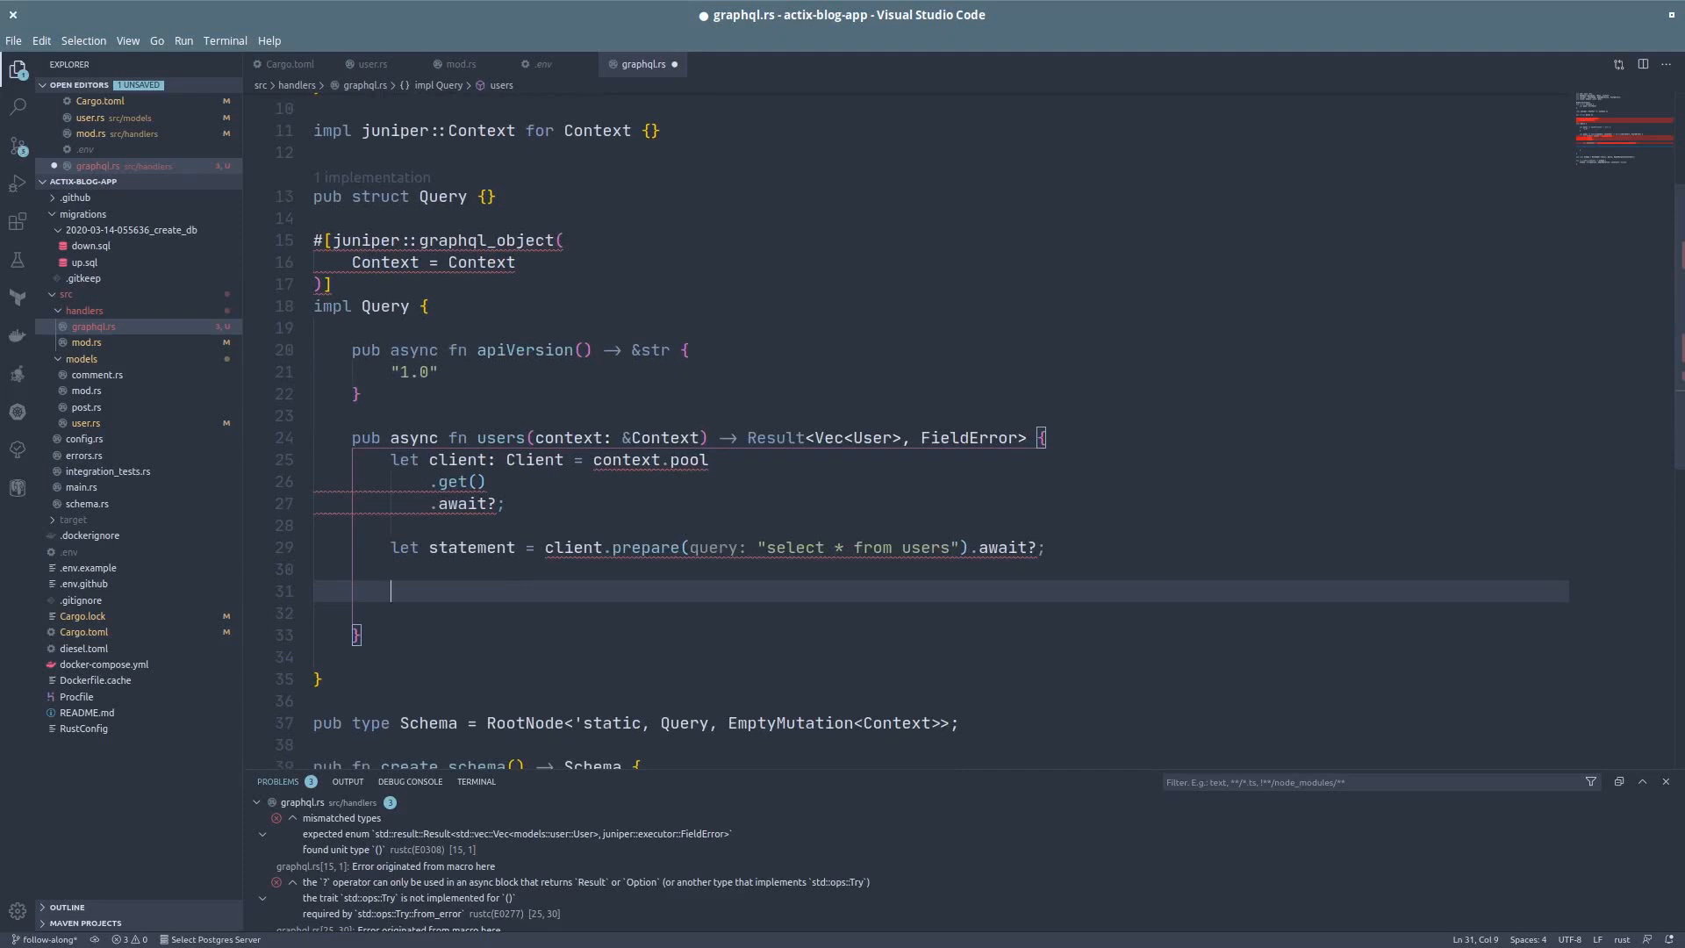
{"action": "type", "text": "let users = "}
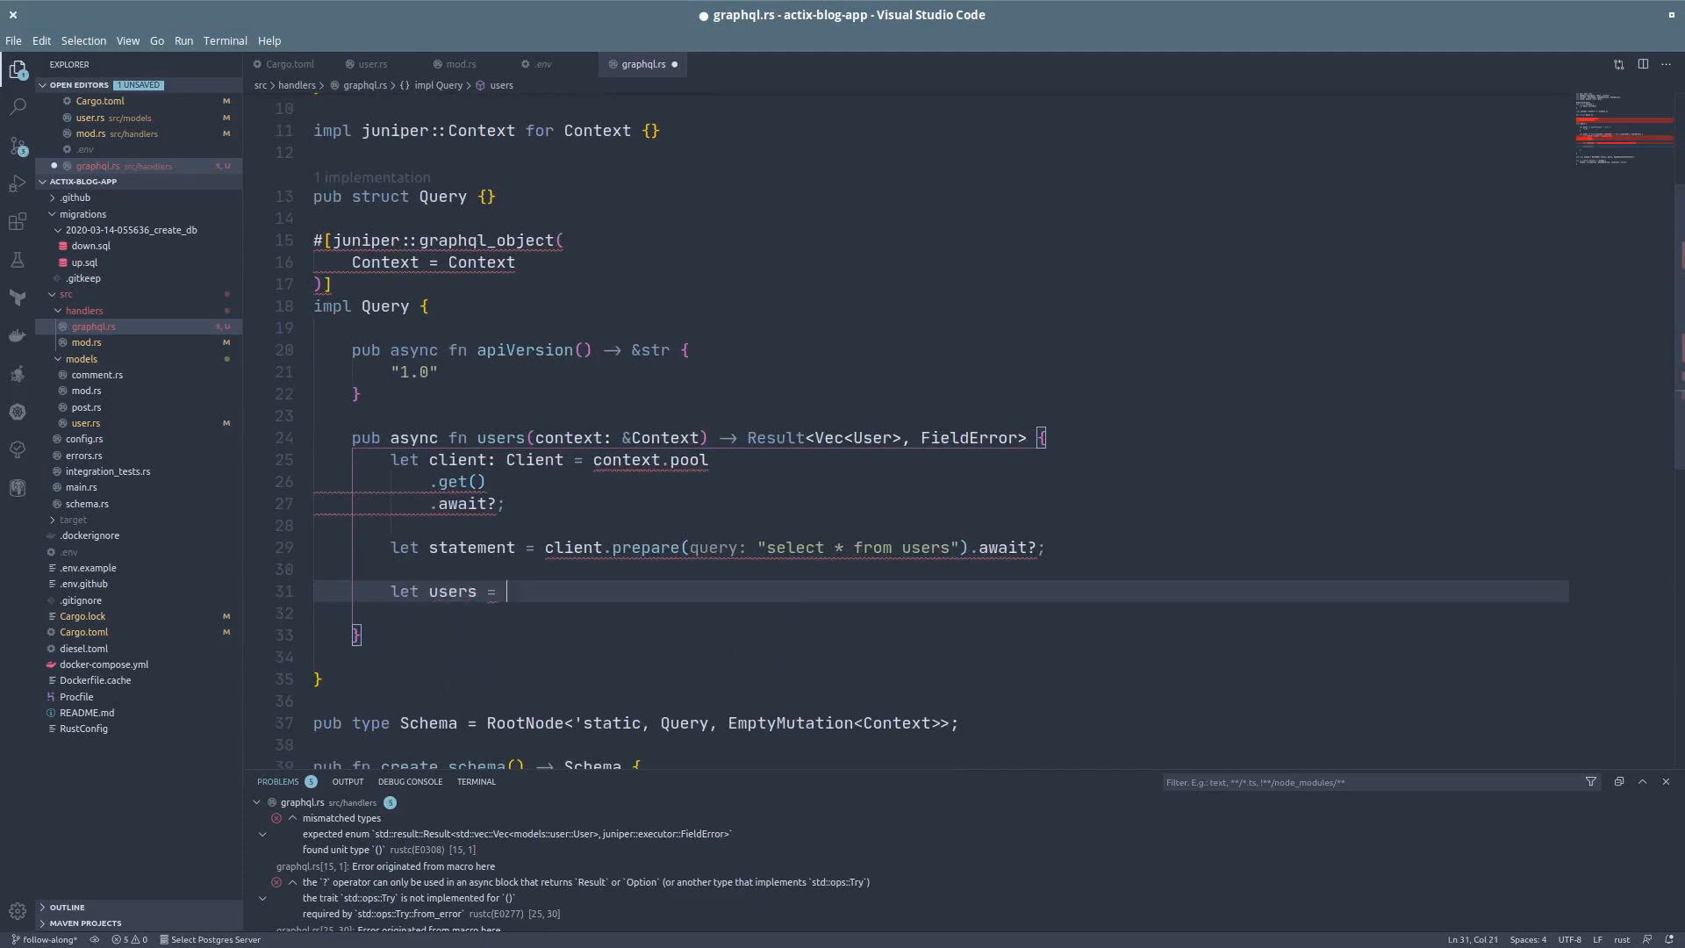
{"action": "type", "text": "cli"}
Run client.query on the statement, await it and start mapping the rows.
{"action": "key", "text": "Tab"}
{"action": "key", "text": "Return"}
{"action": "type", "text": ".qu"}
{"action": "key", "text": "Tab"}
{"action": "type", "text": "("}
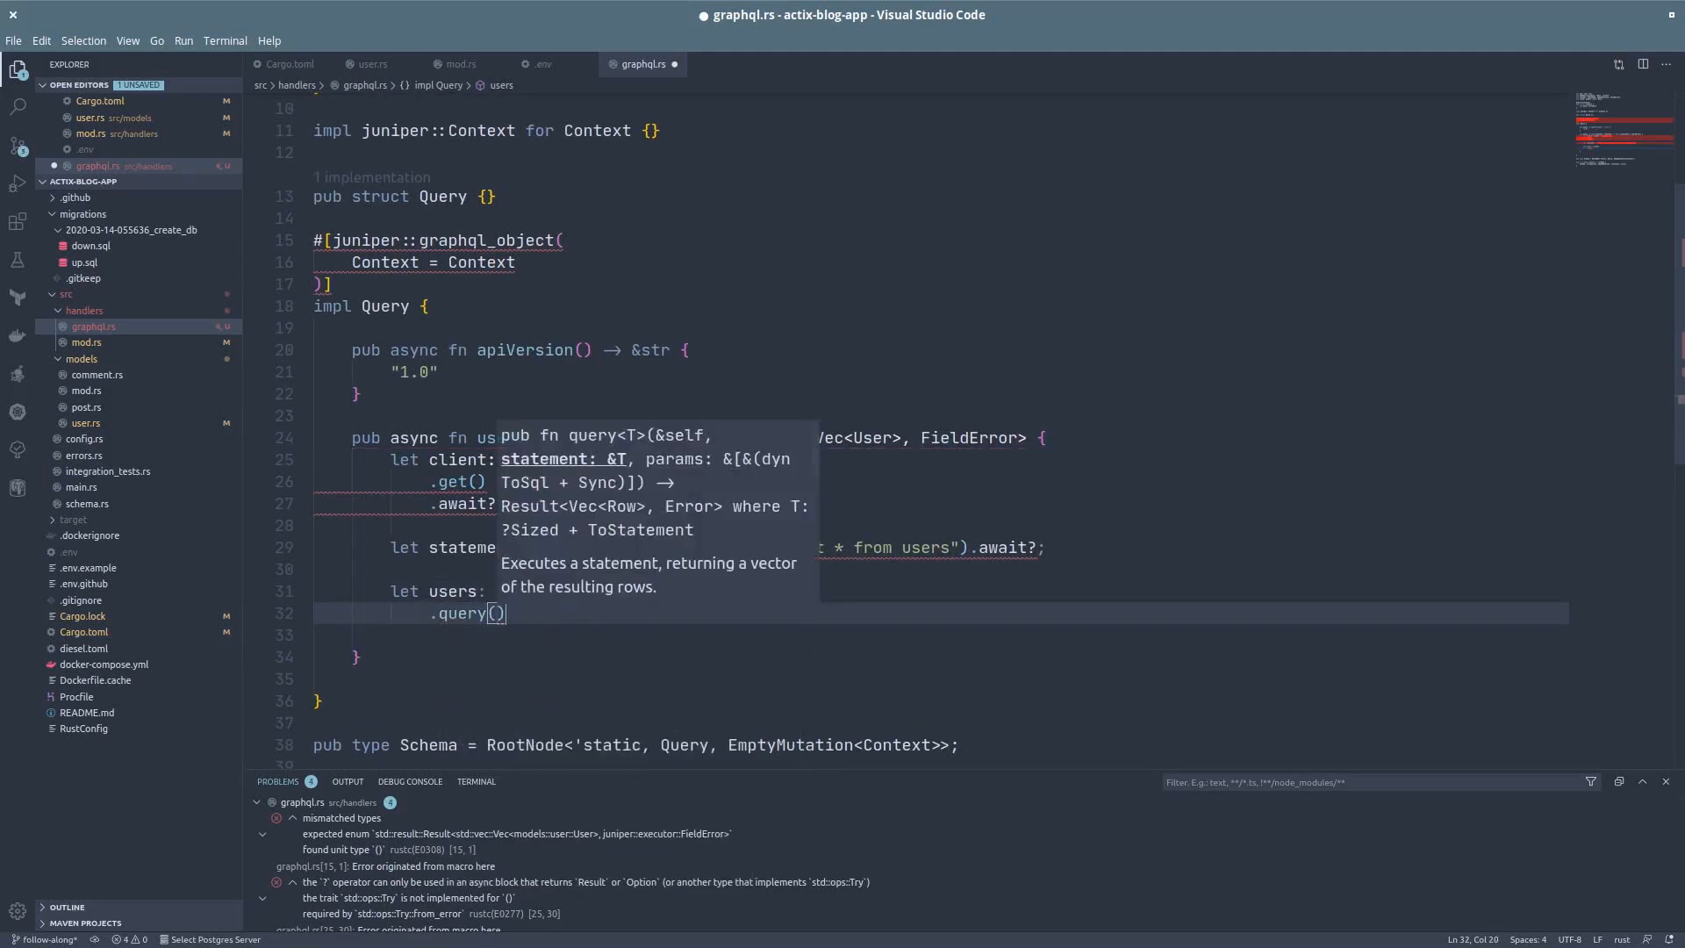
{"action": "type", "text": "&statement, "}
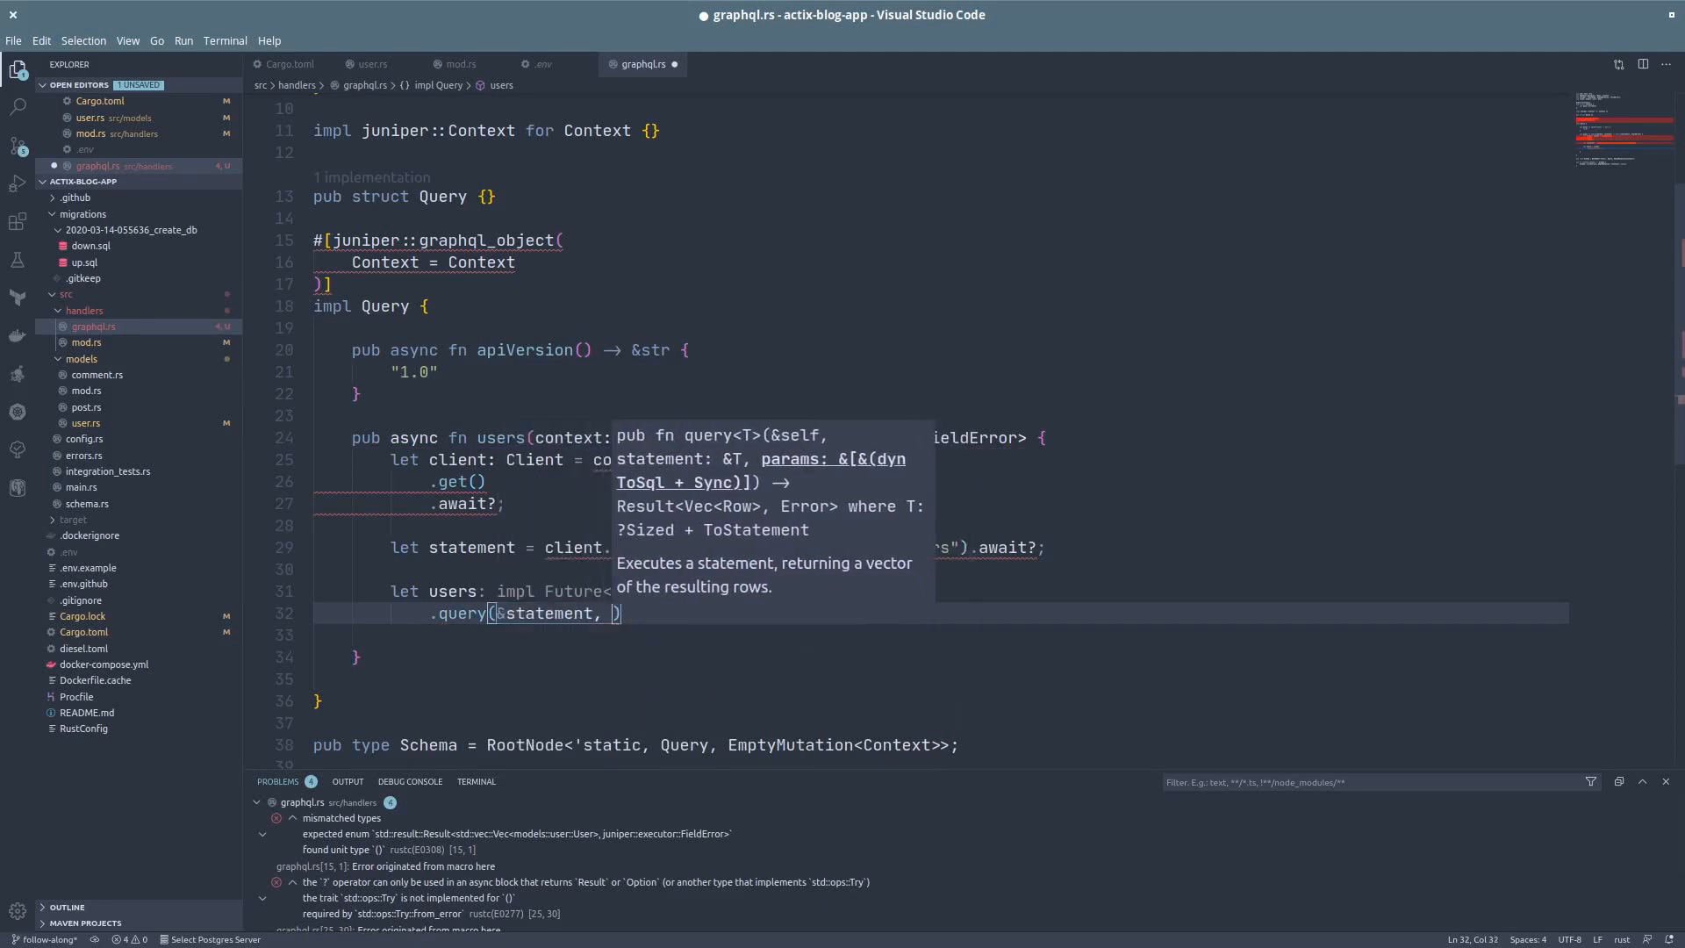
{"action": "type", "text": "&[])"}
{"action": "key", "text": "Return"}
{"action": "key", "text": "ctrl+s"}
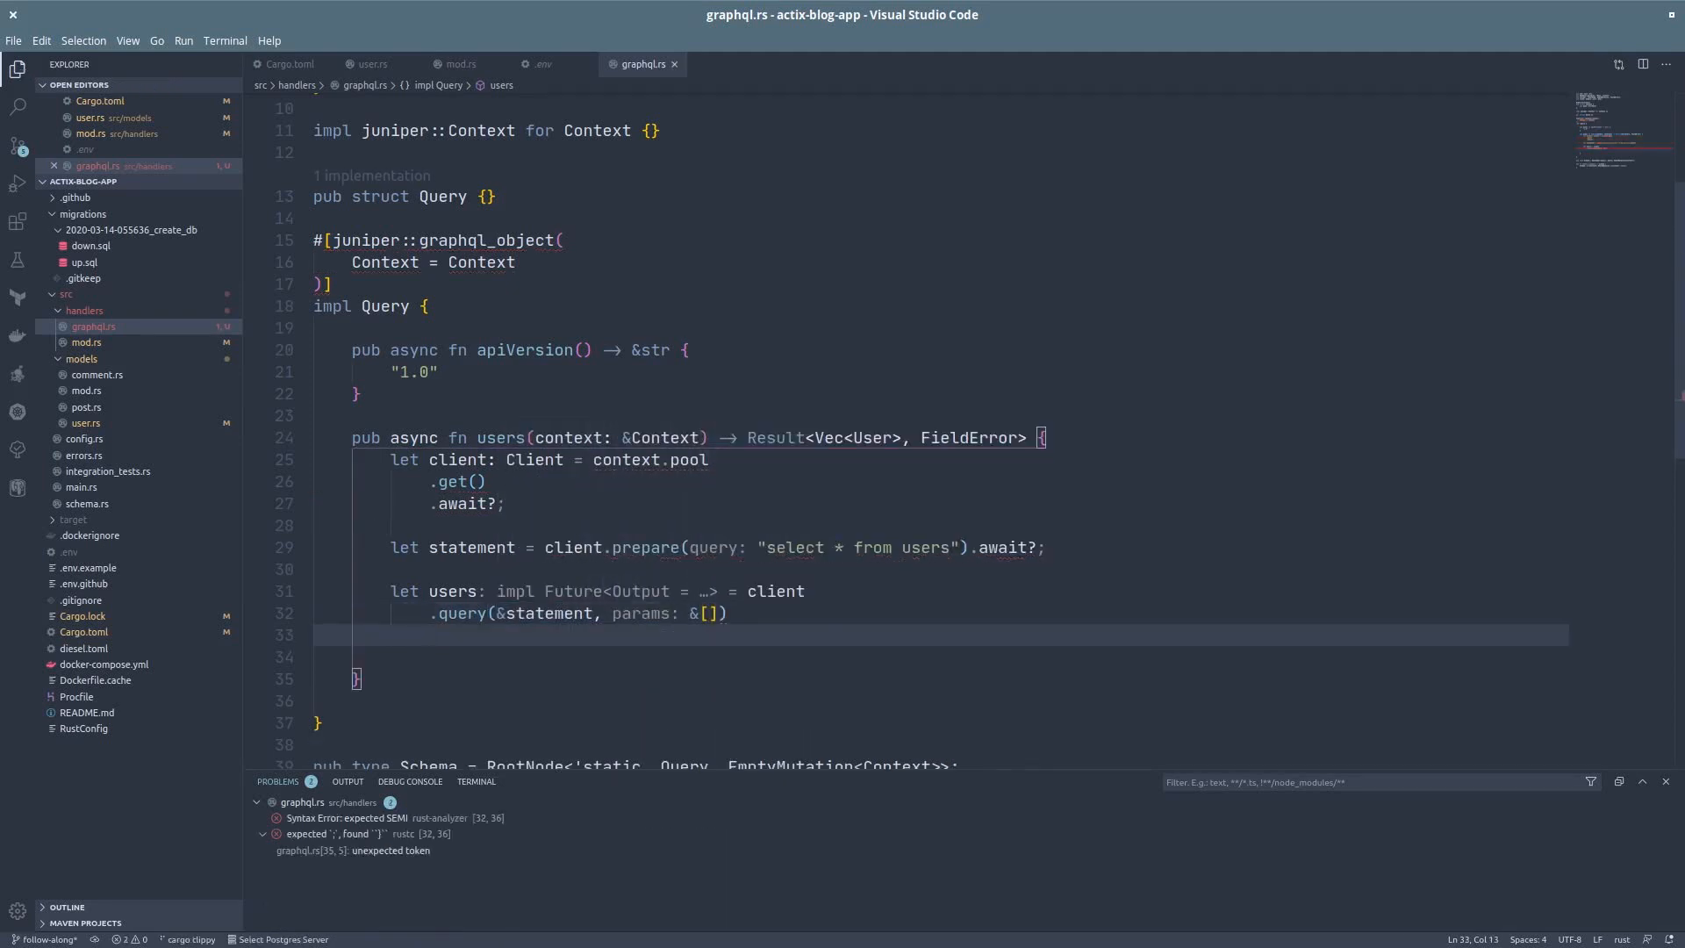
{"action": "type", "text": ".await?"}
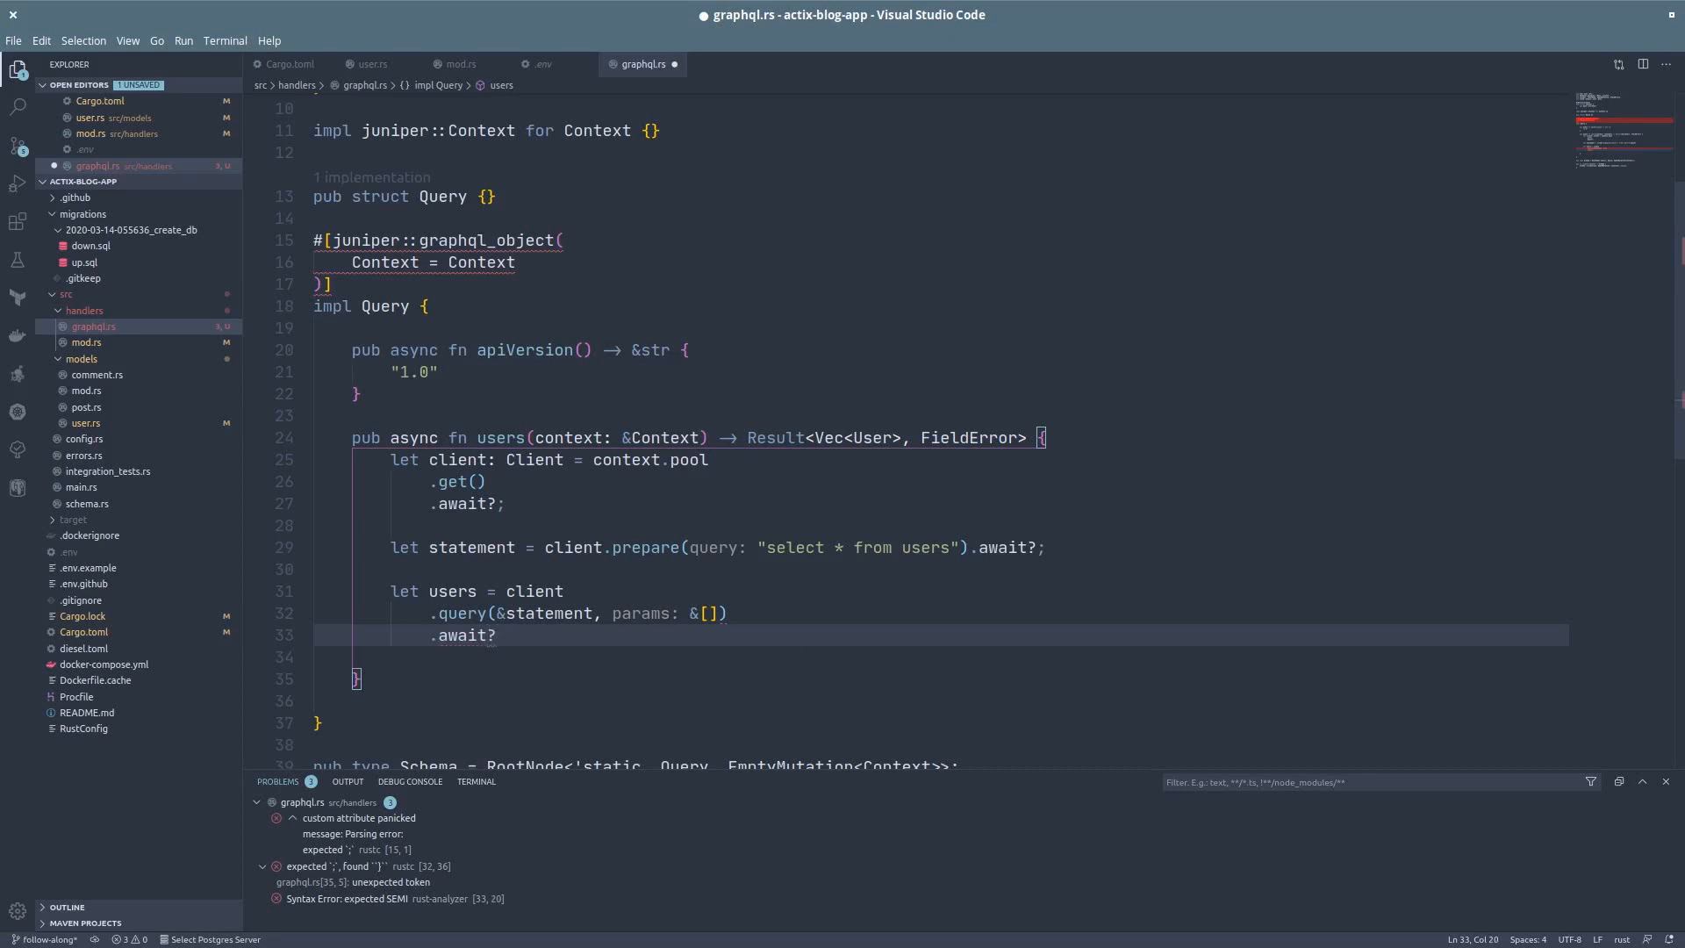
{"action": "key", "text": "Return"}
{"action": "key", "text": "ctrl+s"}
{"action": "type", "text": ".iter("}
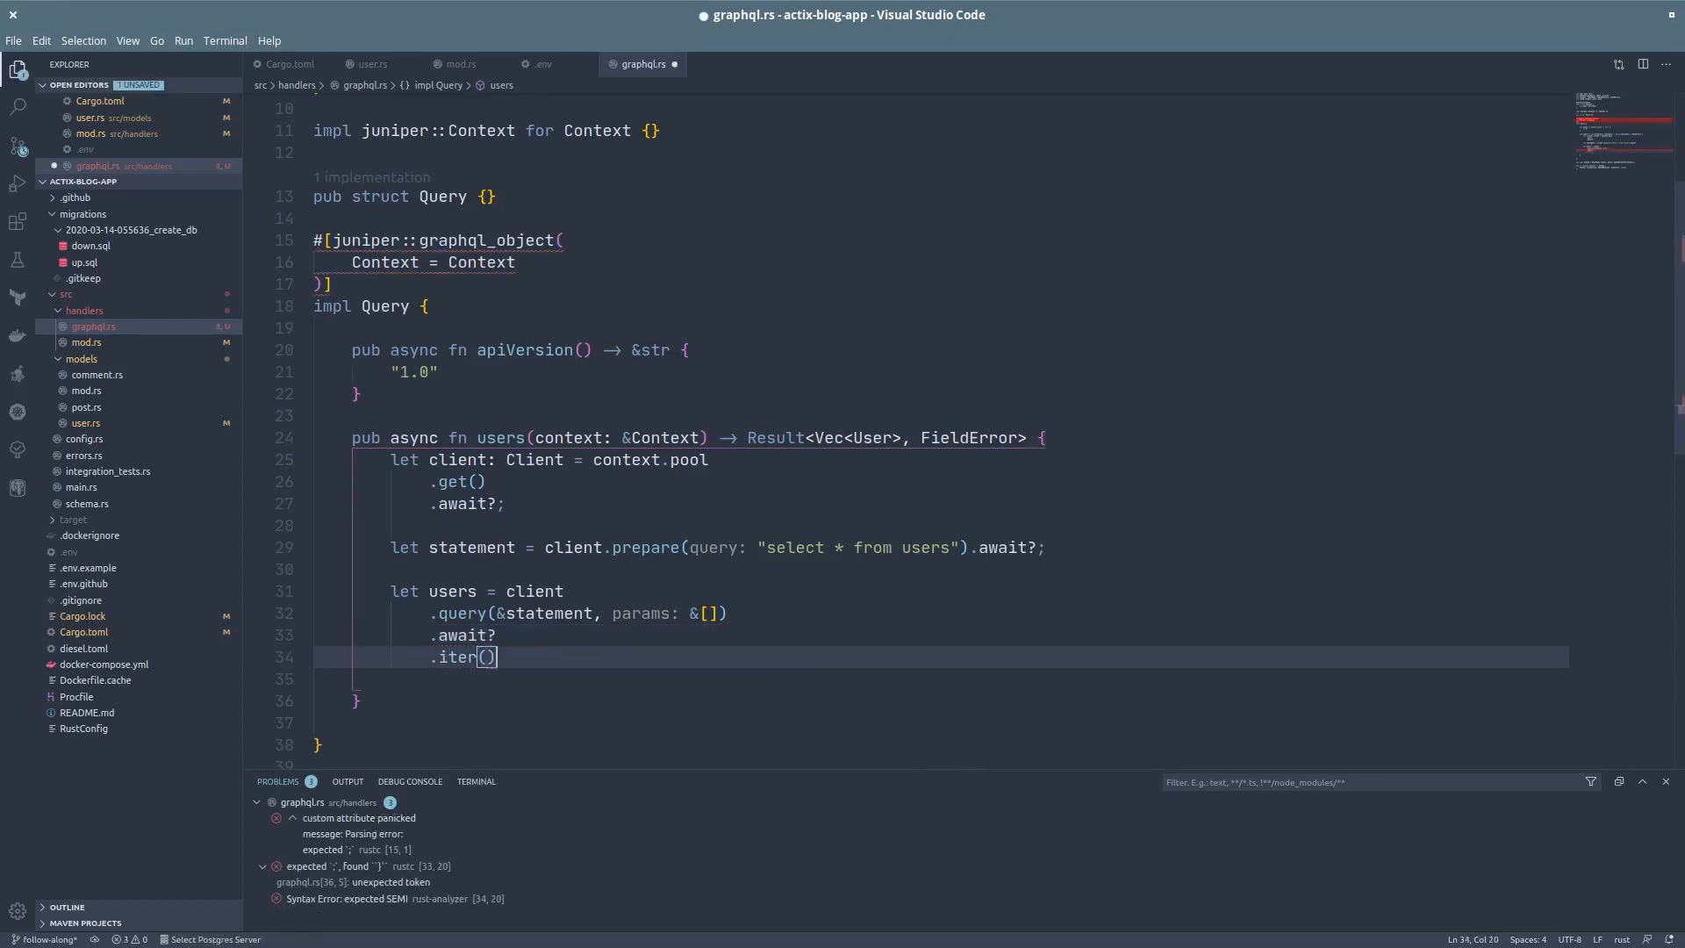
{"action": "key", "text": "End"}
{"action": "key", "text": "Return"}
{"action": "type", "text": ".map("}
{"action": "type", "text": "|row| "}
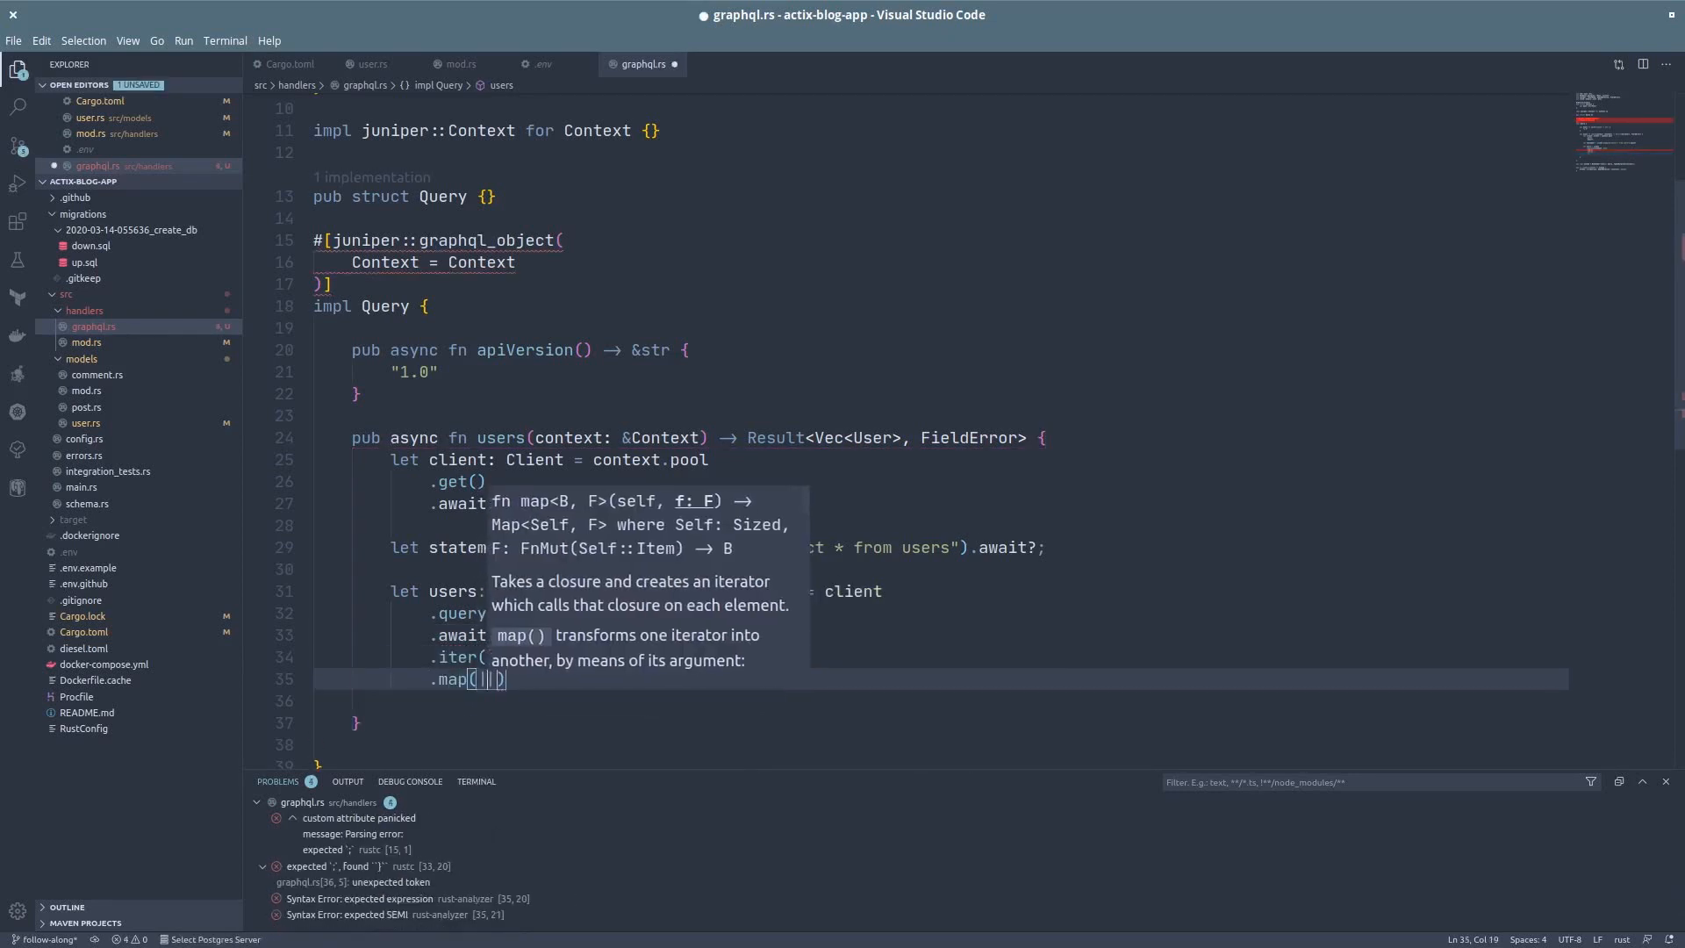
{"action": "type", "text": "User::"}
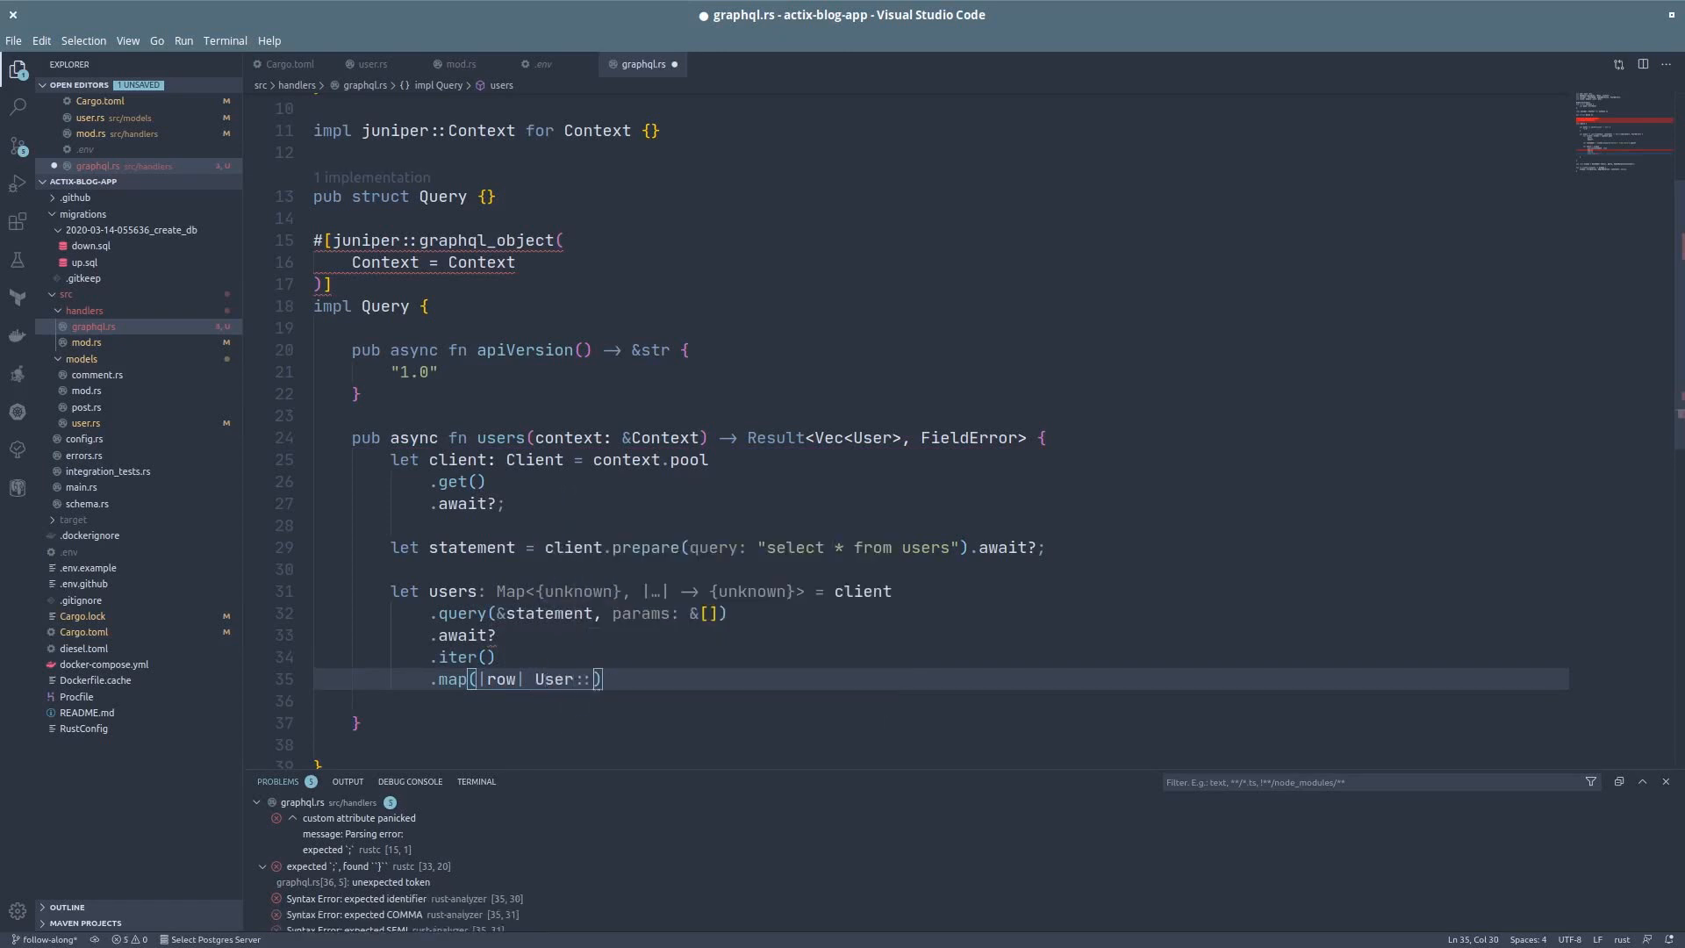
{"action": "scroll", "coordinate": [922, 434], "scroll_direction": "up", "scroll_amount": 5}
Import FromTokioPostgresRow and collect the mapped rows into users.
{"action": "left_click", "coordinate": [922, 148]}
{"action": "key", "text": "Return"}
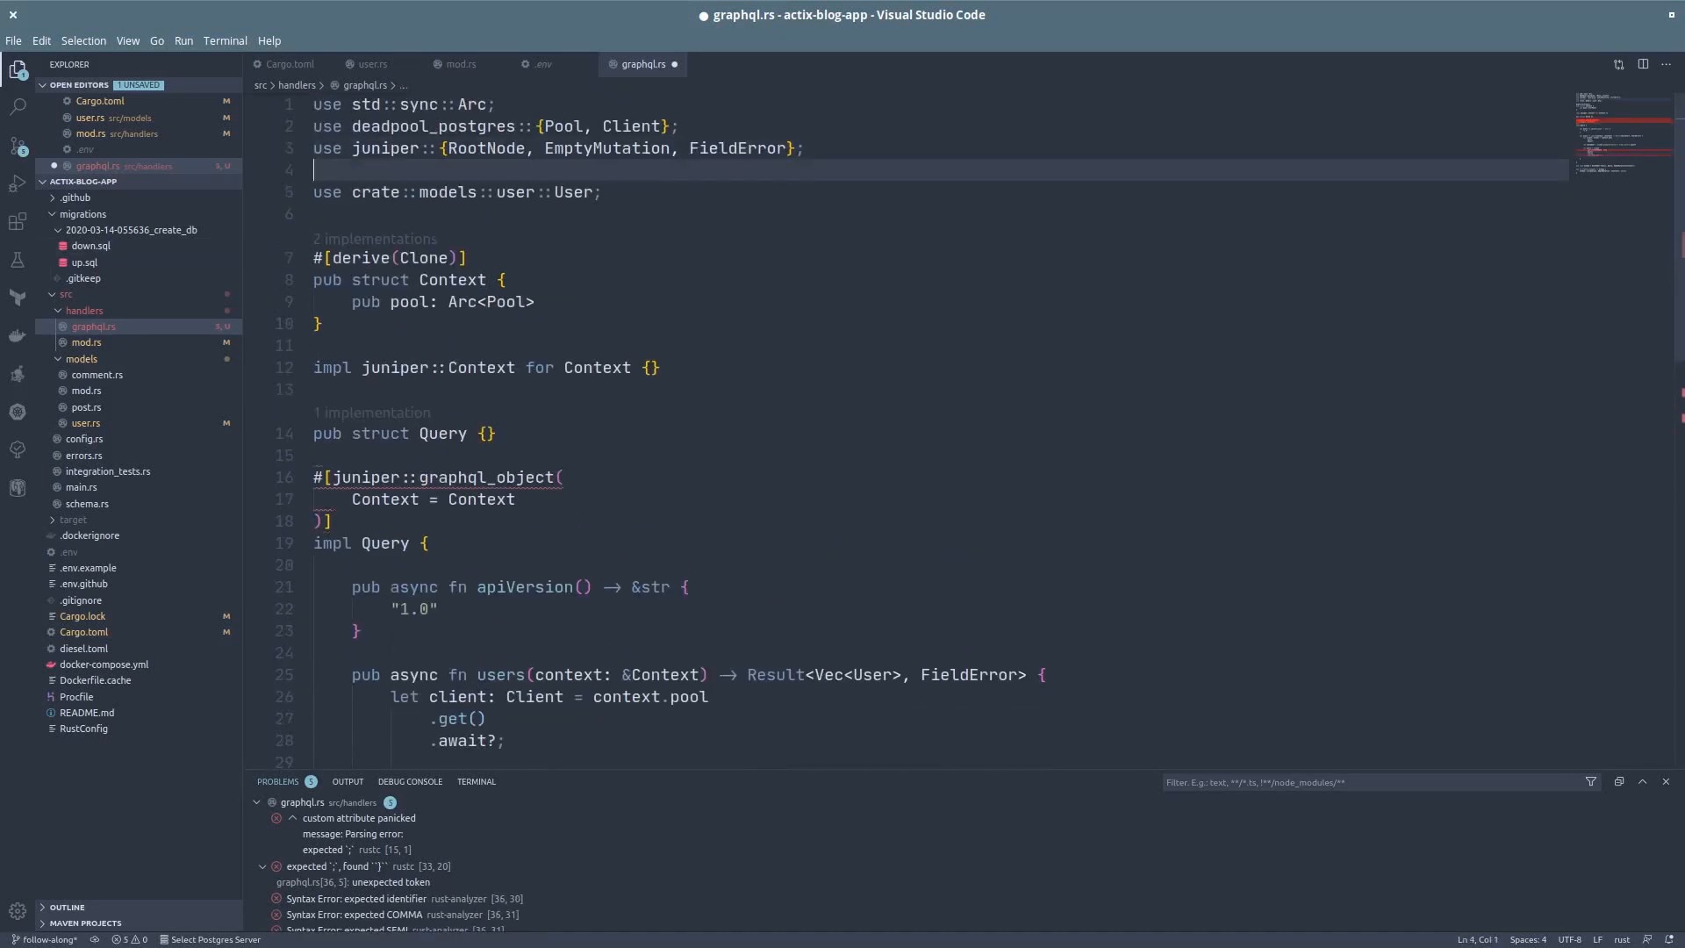
{"action": "type", "text": "use tokio_pg_mapper::F"}
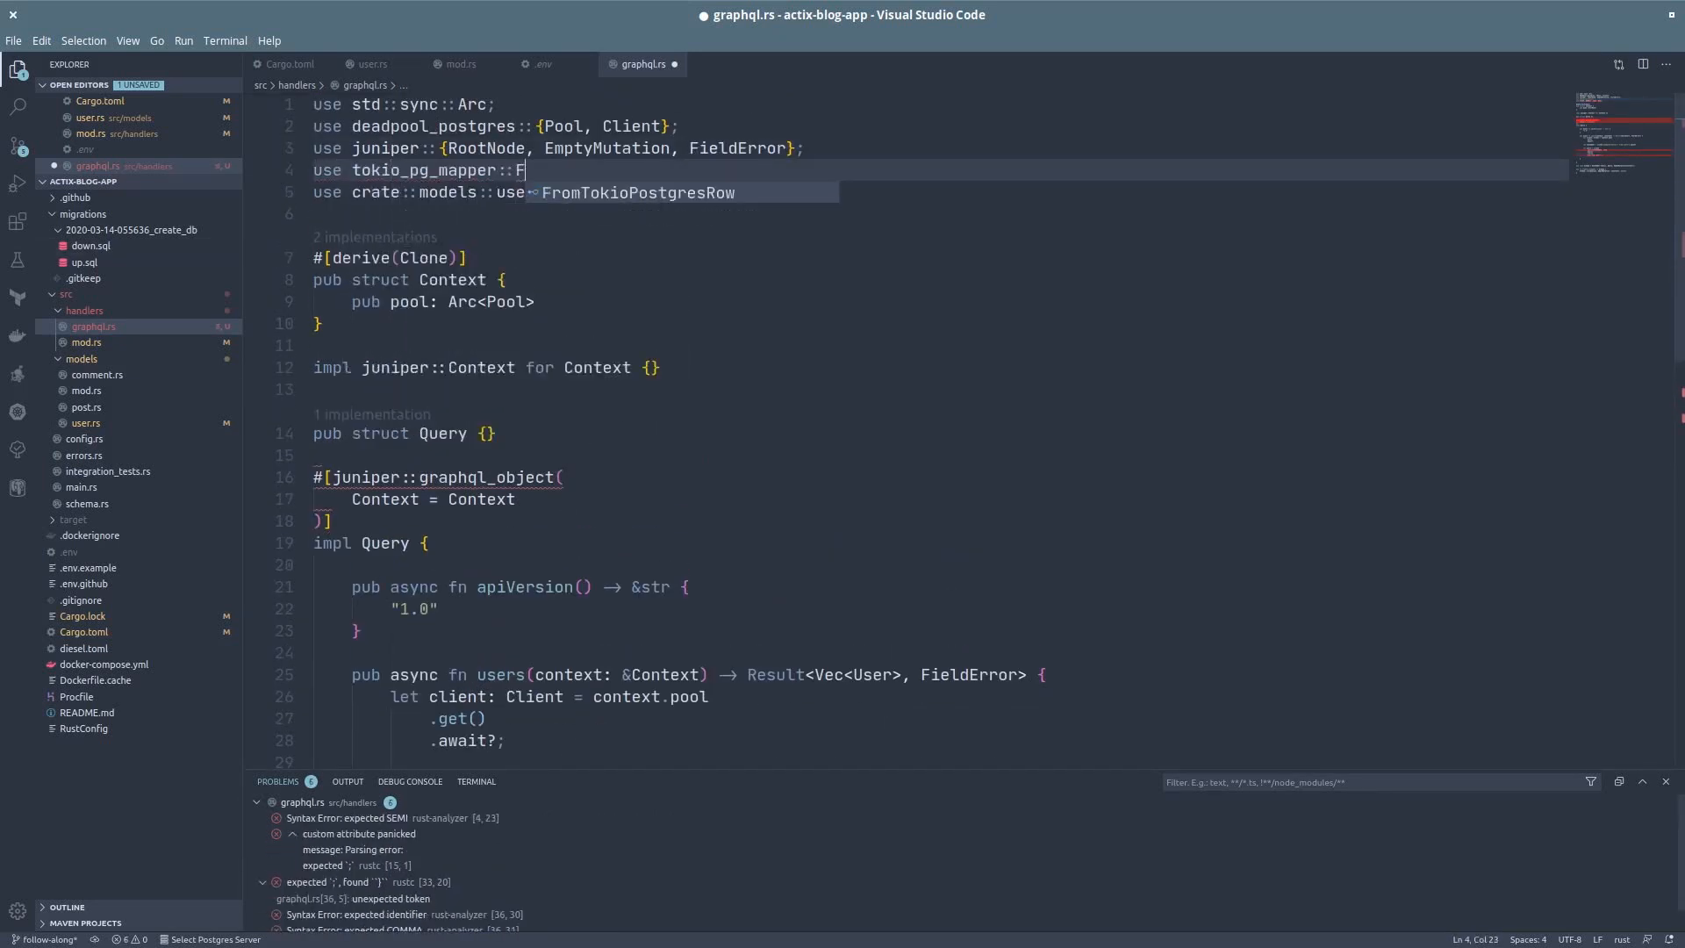
{"action": "type", "text": "romTokioPostgresRow;"}
{"action": "key", "text": "ctrl+s"}
{"action": "scroll", "coordinate": [922, 435], "scroll_direction": "down", "scroll_amount": 5}
{"action": "left_click", "coordinate": [602, 507]}
{"action": "type", "text": "f"}
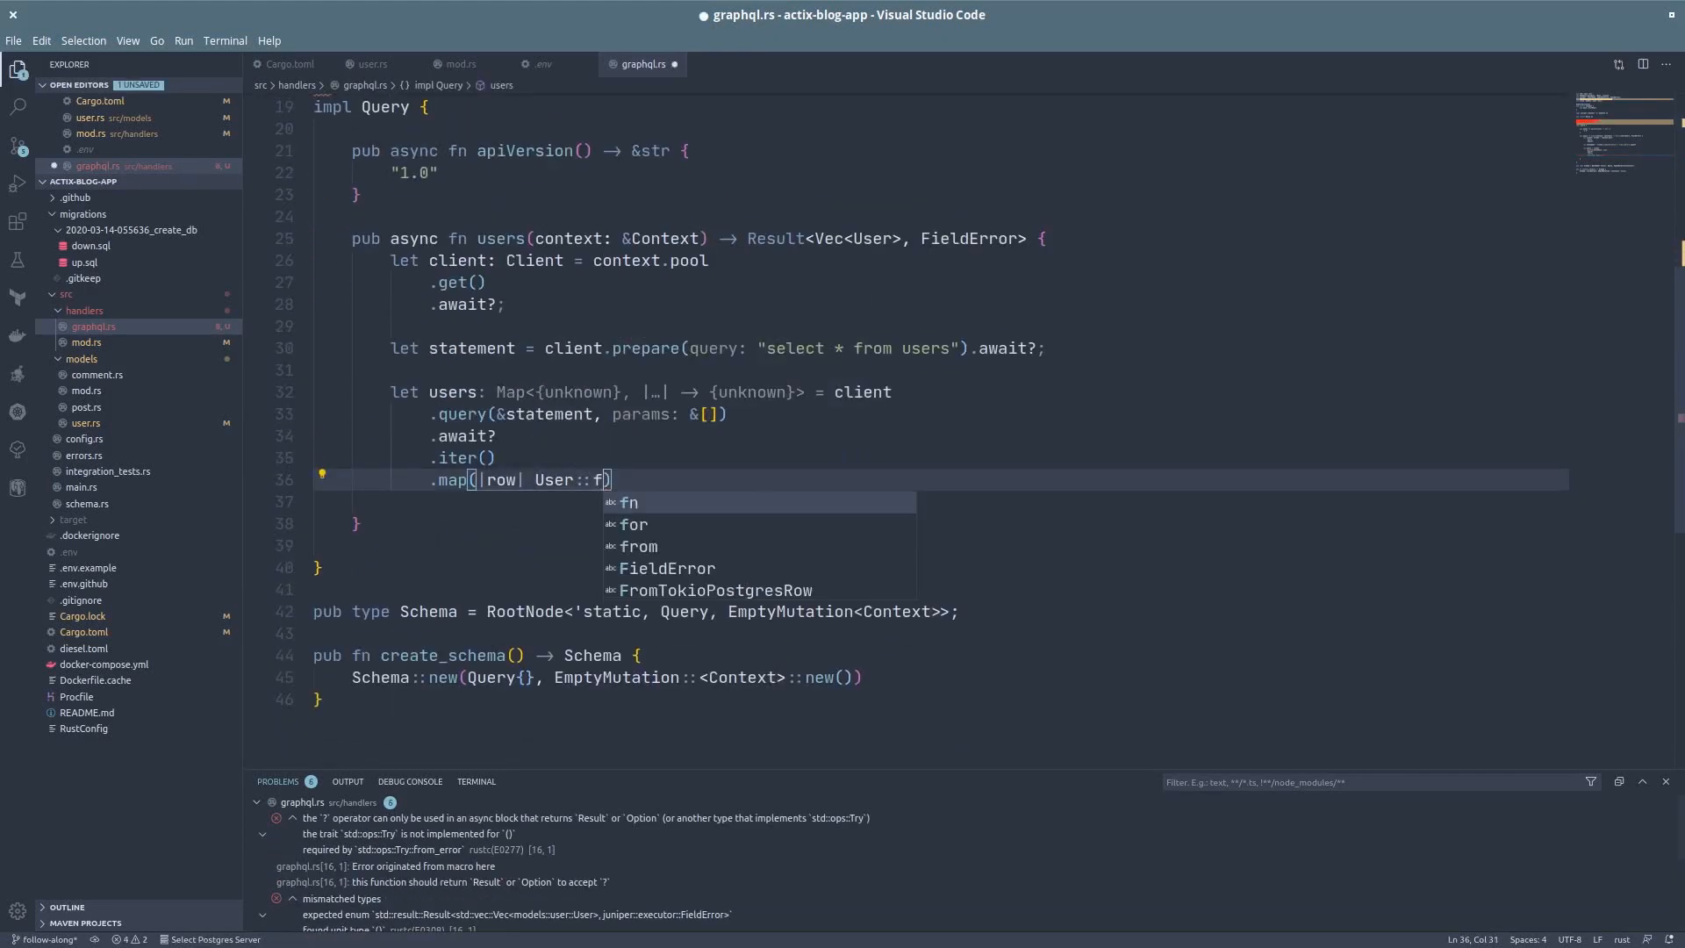
{"action": "type", "text": "rom_row_"}
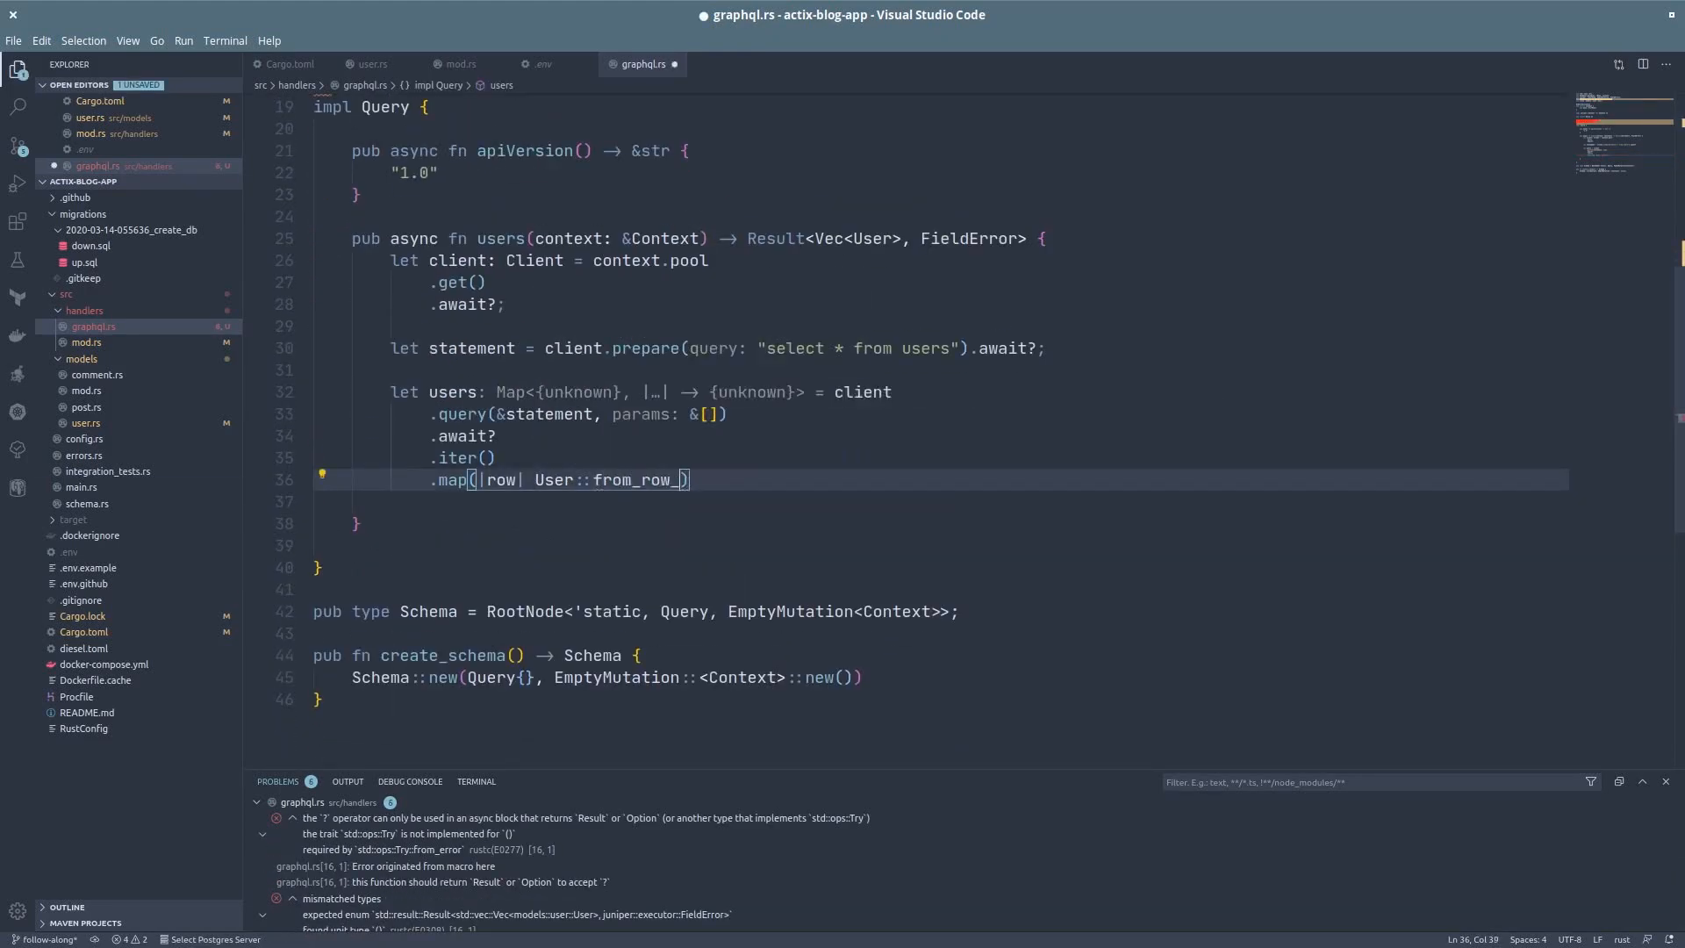
{"action": "type", "text": "ref(row)"}
{"action": "key", "text": "Return"}
{"action": "type", "text": ".coll"}
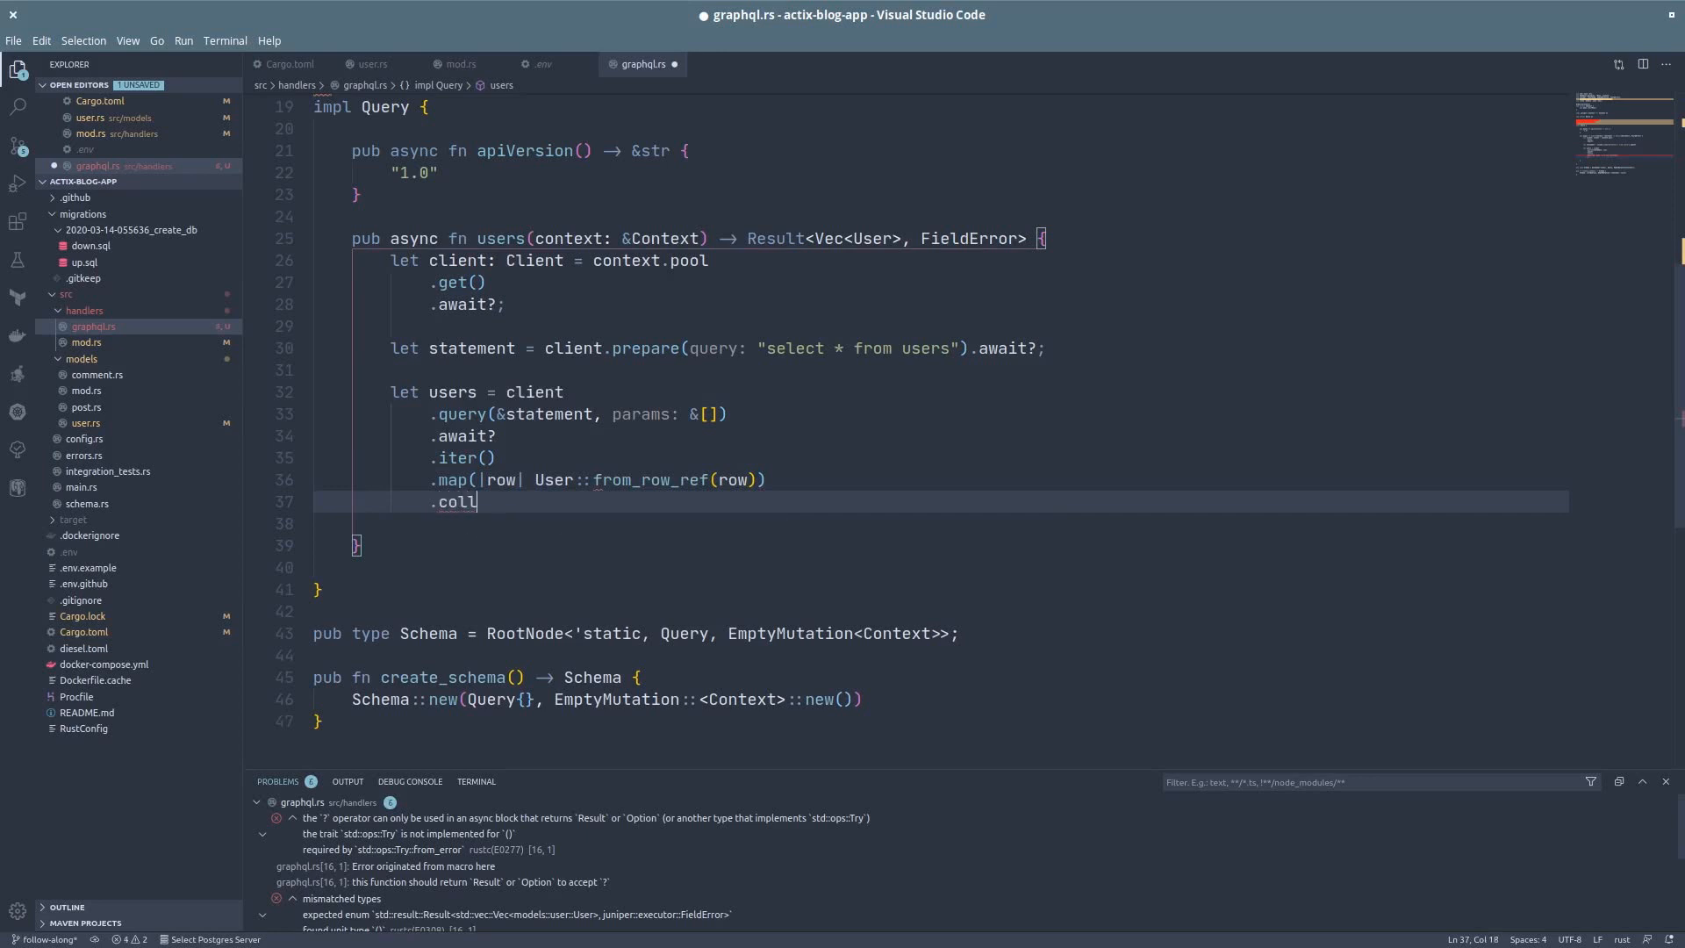
{"action": "type", "text": "ect::Result<Vec"}
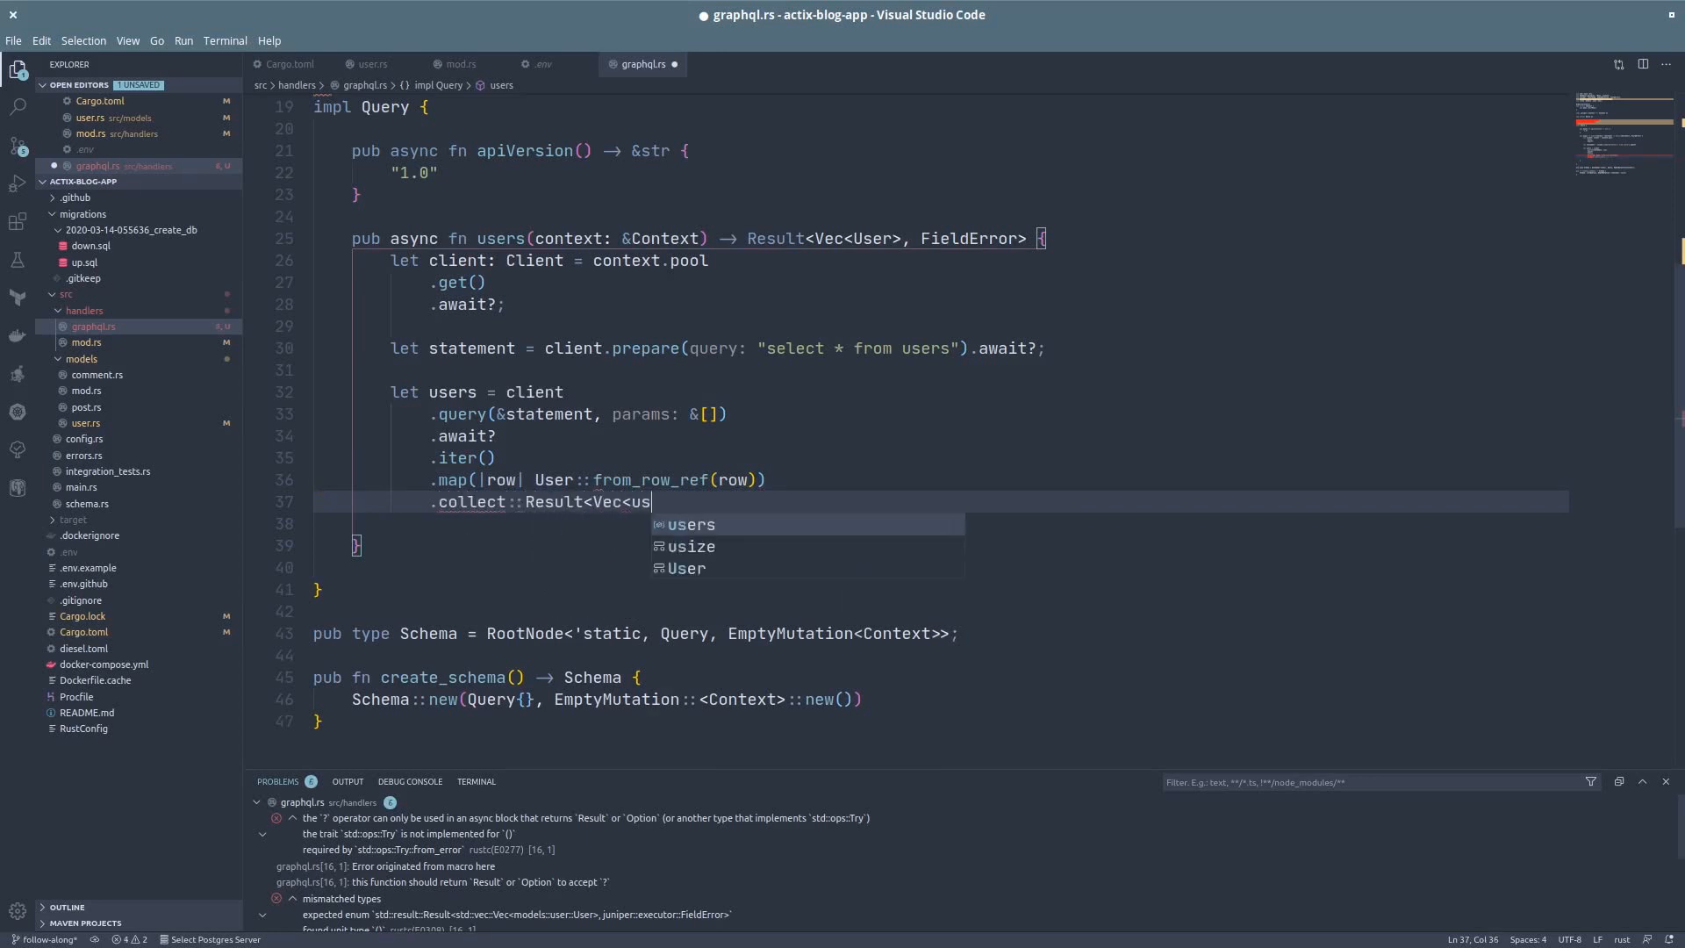
{"action": "type", "text": "<User>, _>"}
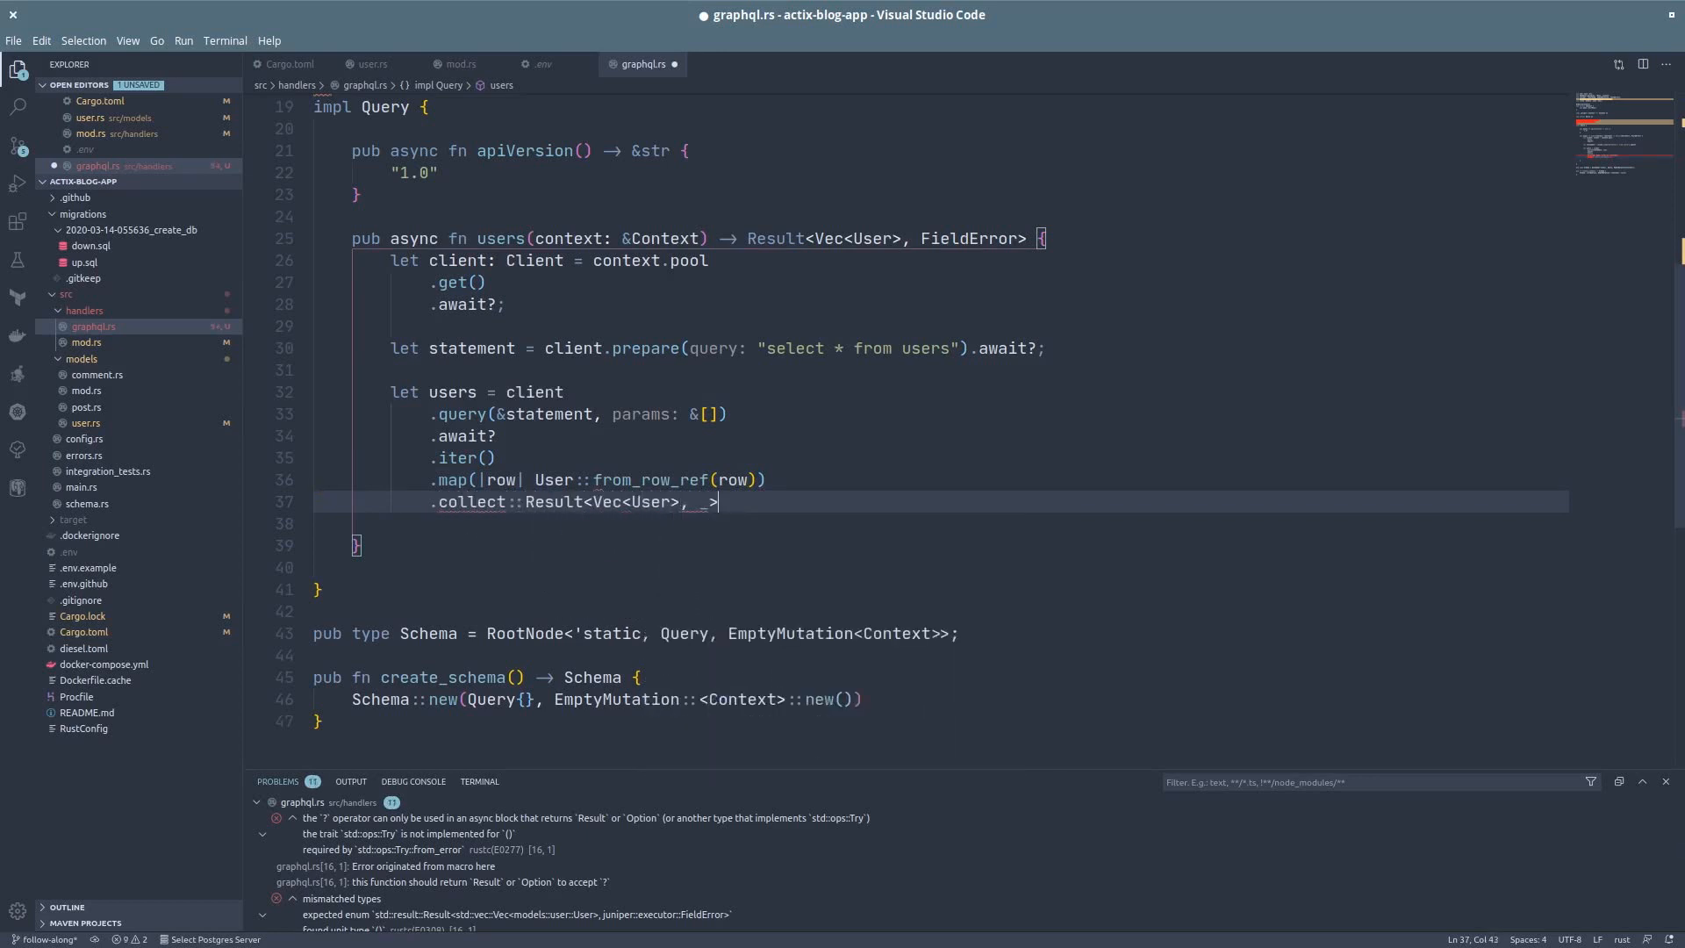
{"action": "type", "text": ">()?;"}
Return Ok(users) and type the collect call as collect::<Result<Vec<User>, _>>().
{"action": "key", "text": "Return"}
{"action": "key", "text": "Return"}
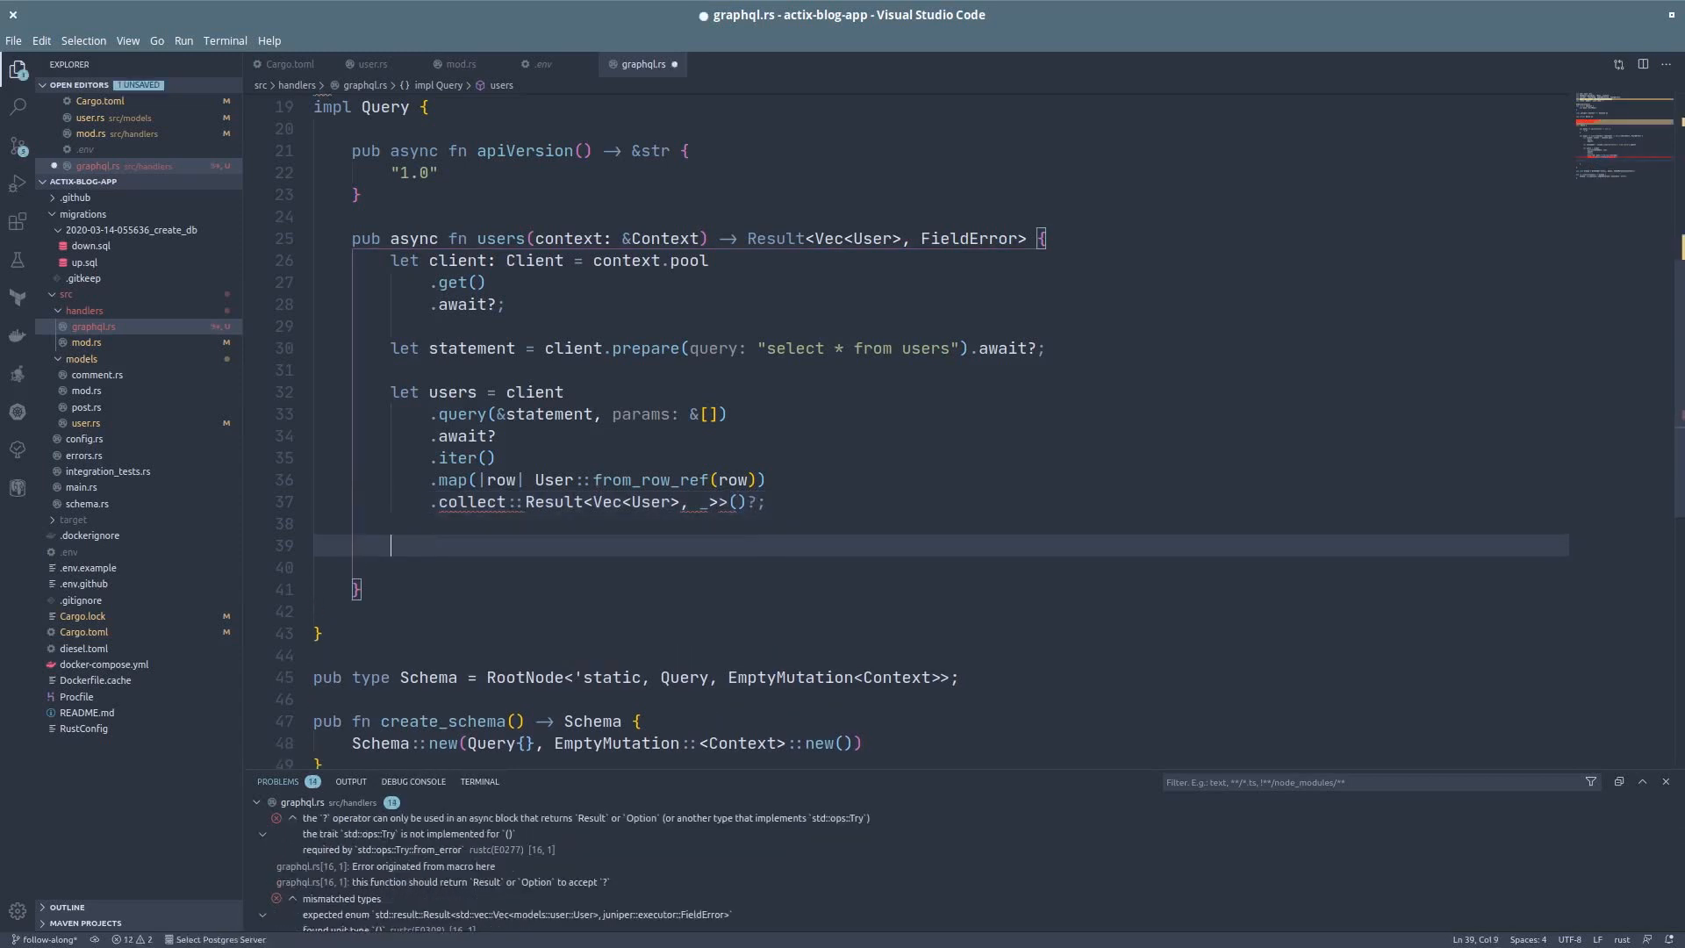
{"action": "type", "text": "Ok(users"}
{"action": "key", "text": "ctrl+s"}
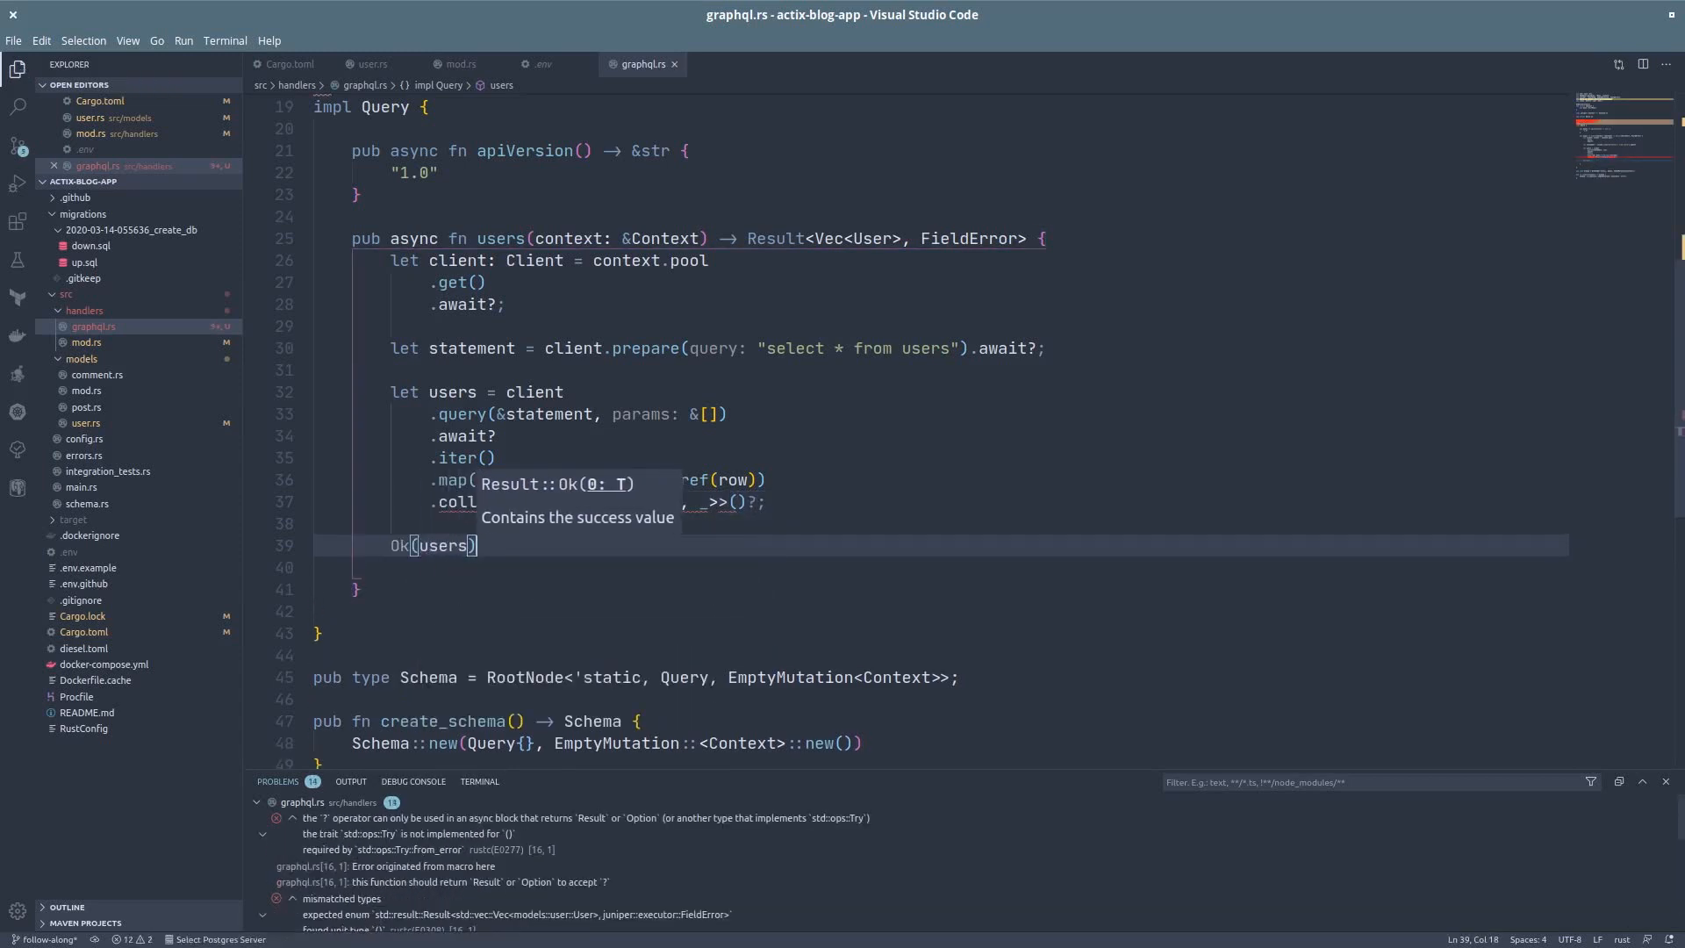
{"action": "key", "text": "Escape"}
{"action": "key", "text": "Up"}
{"action": "key", "text": "Up"}
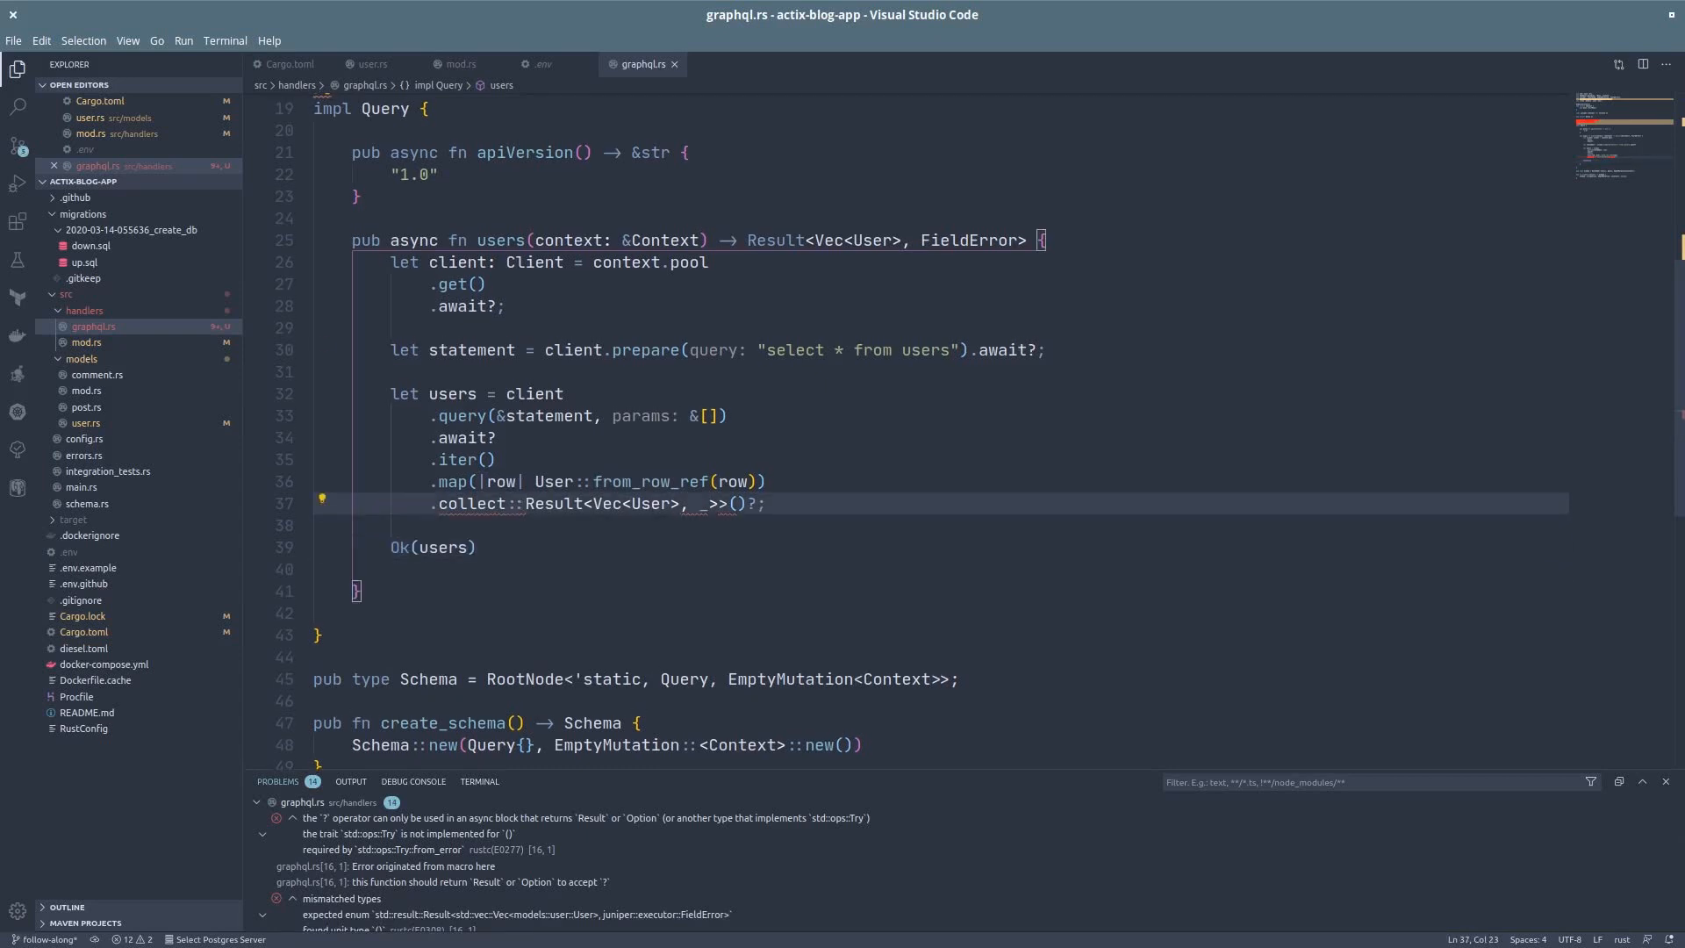
{"action": "type", "text": "<"}
{"action": "key", "text": "End"}
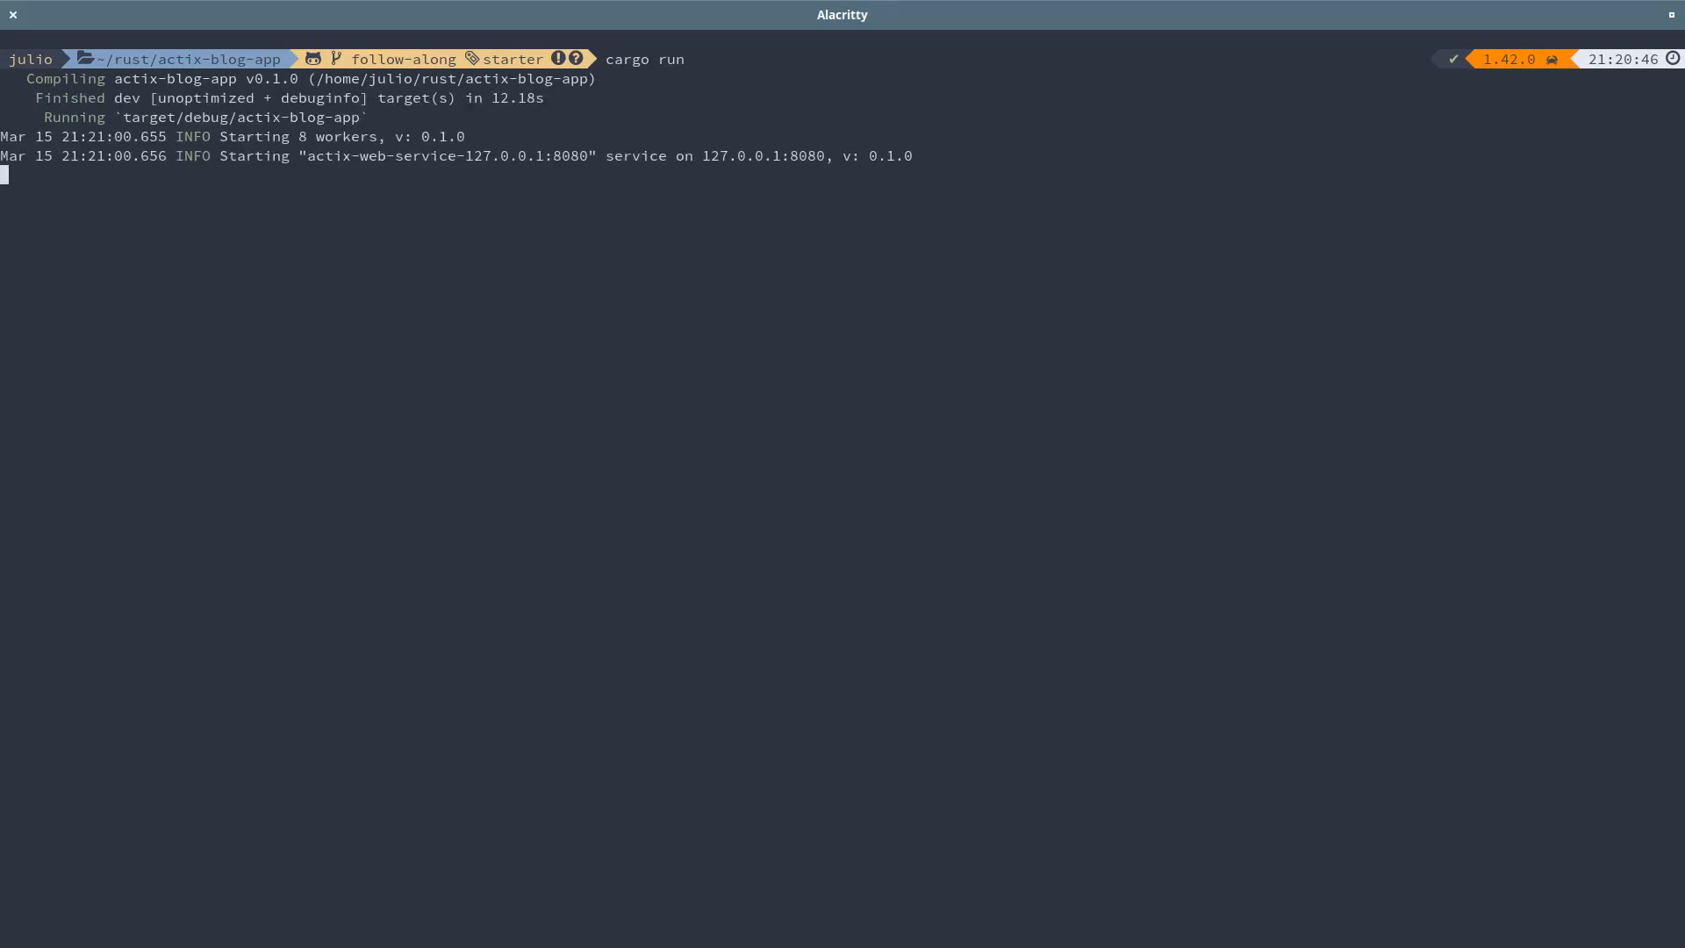
Write query users { users { id } } in GraphiQL and run it, getting an empty list.
{"action": "key", "text": "alt+Tab"}
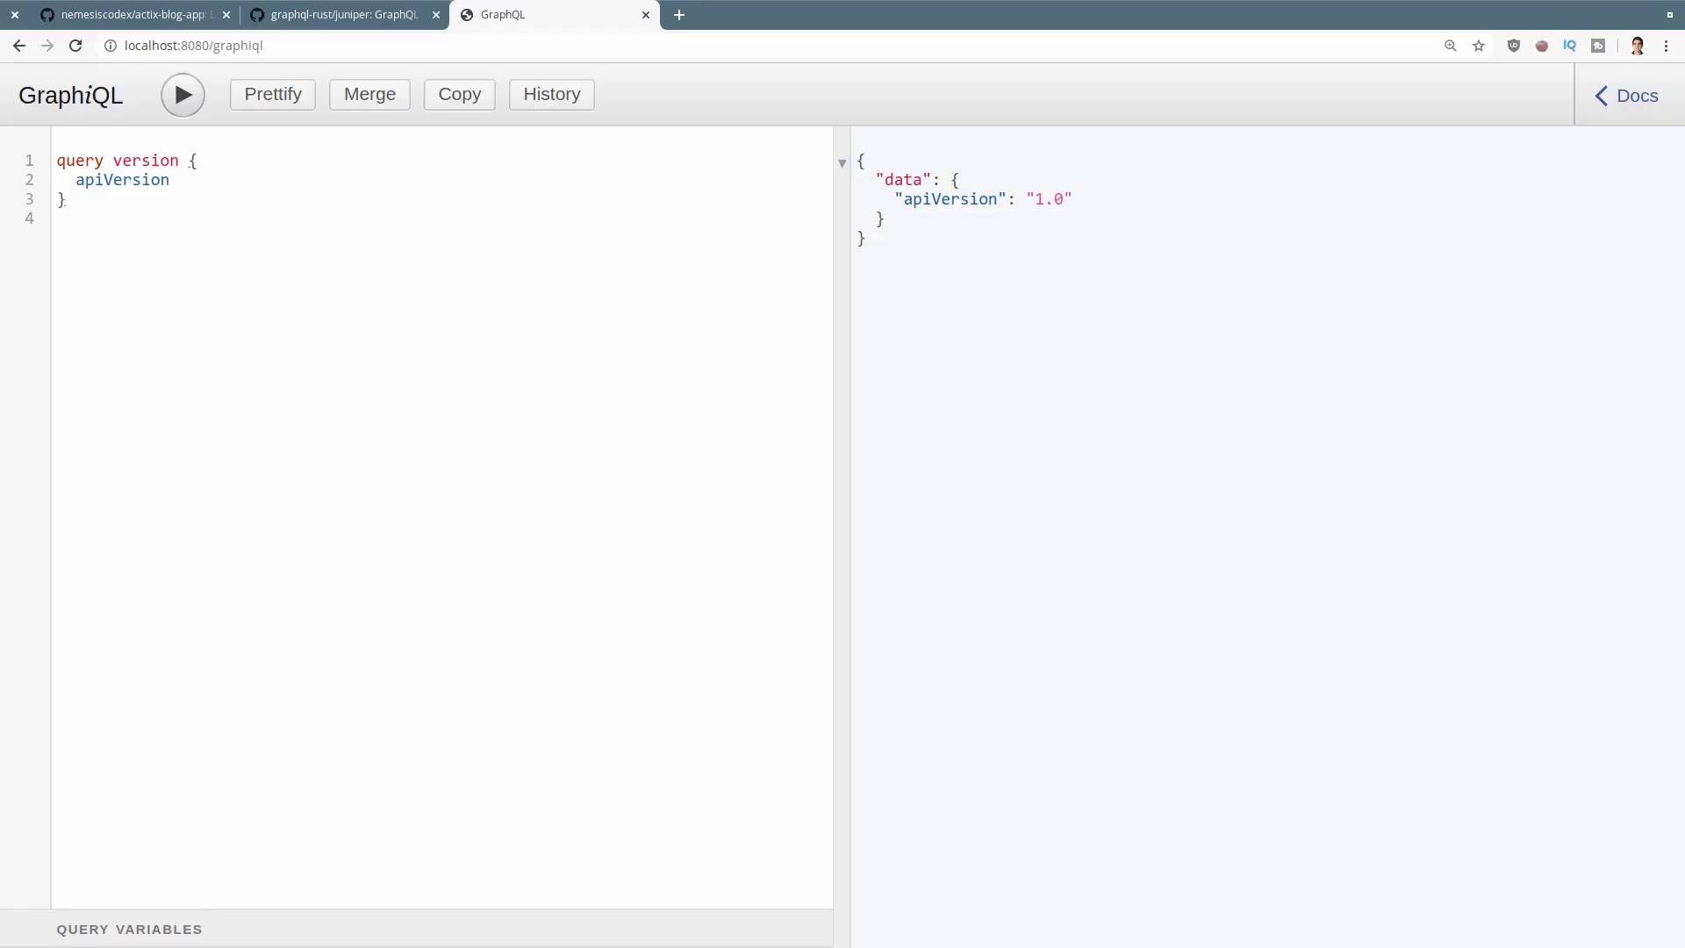
{"action": "key", "text": "Return"}
{"action": "type", "text": "query"}
{"action": "type", "text": " users {"}
{"action": "key", "text": "Return"}
{"action": "type", "text": "users {"}
{"action": "key", "text": "Return"}
{"action": "type", "text": "id"}
{"action": "left_click", "coordinate": [182, 94]}
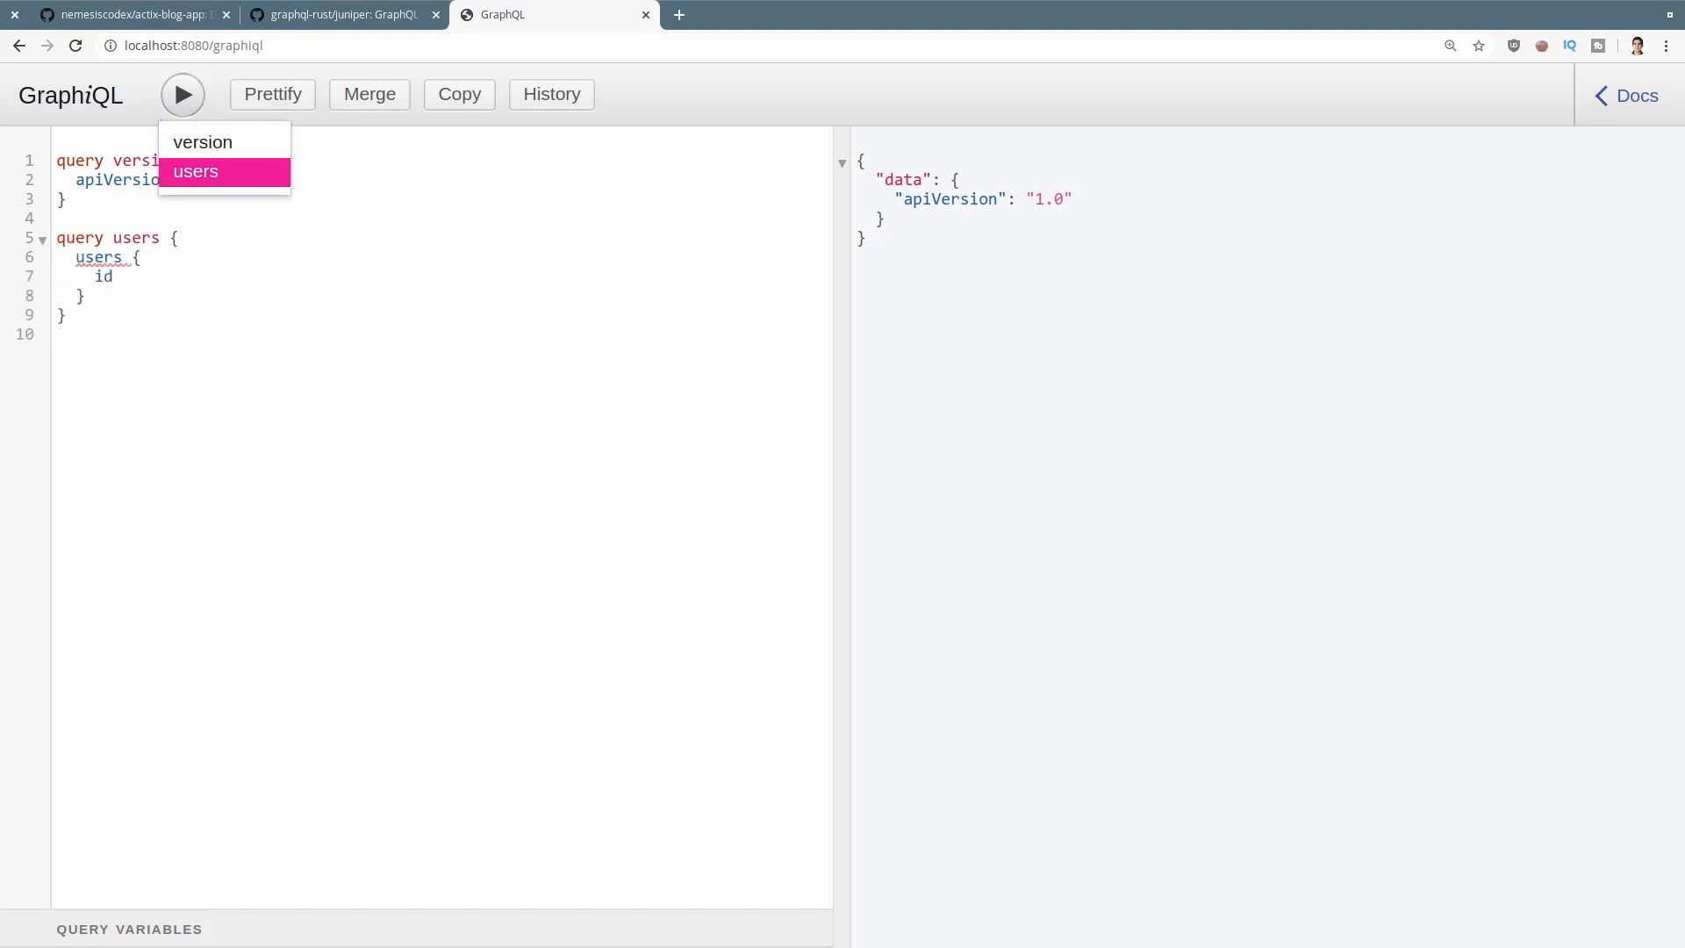
{"action": "left_click", "coordinate": [211, 173]}
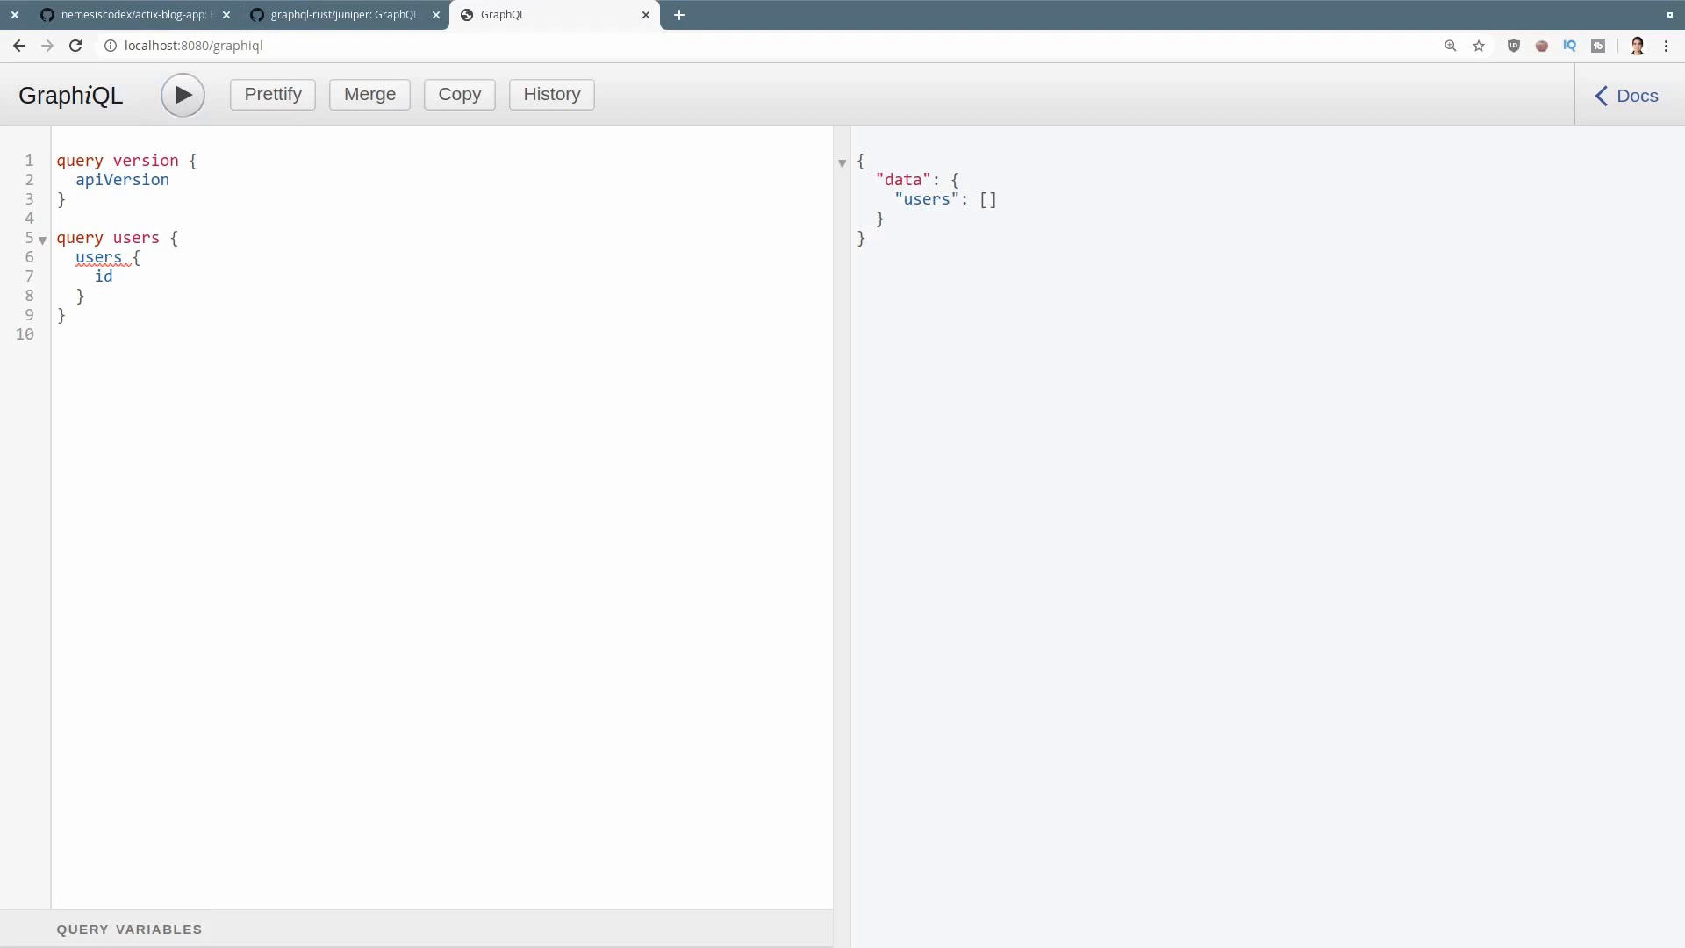
{"action": "key", "text": "super+2"}
Connect with psql to the actix database, list tables with \d and insert test user user1.
{"action": "key", "text": "ctrl+b"}
{"action": "type", "text": "c"}
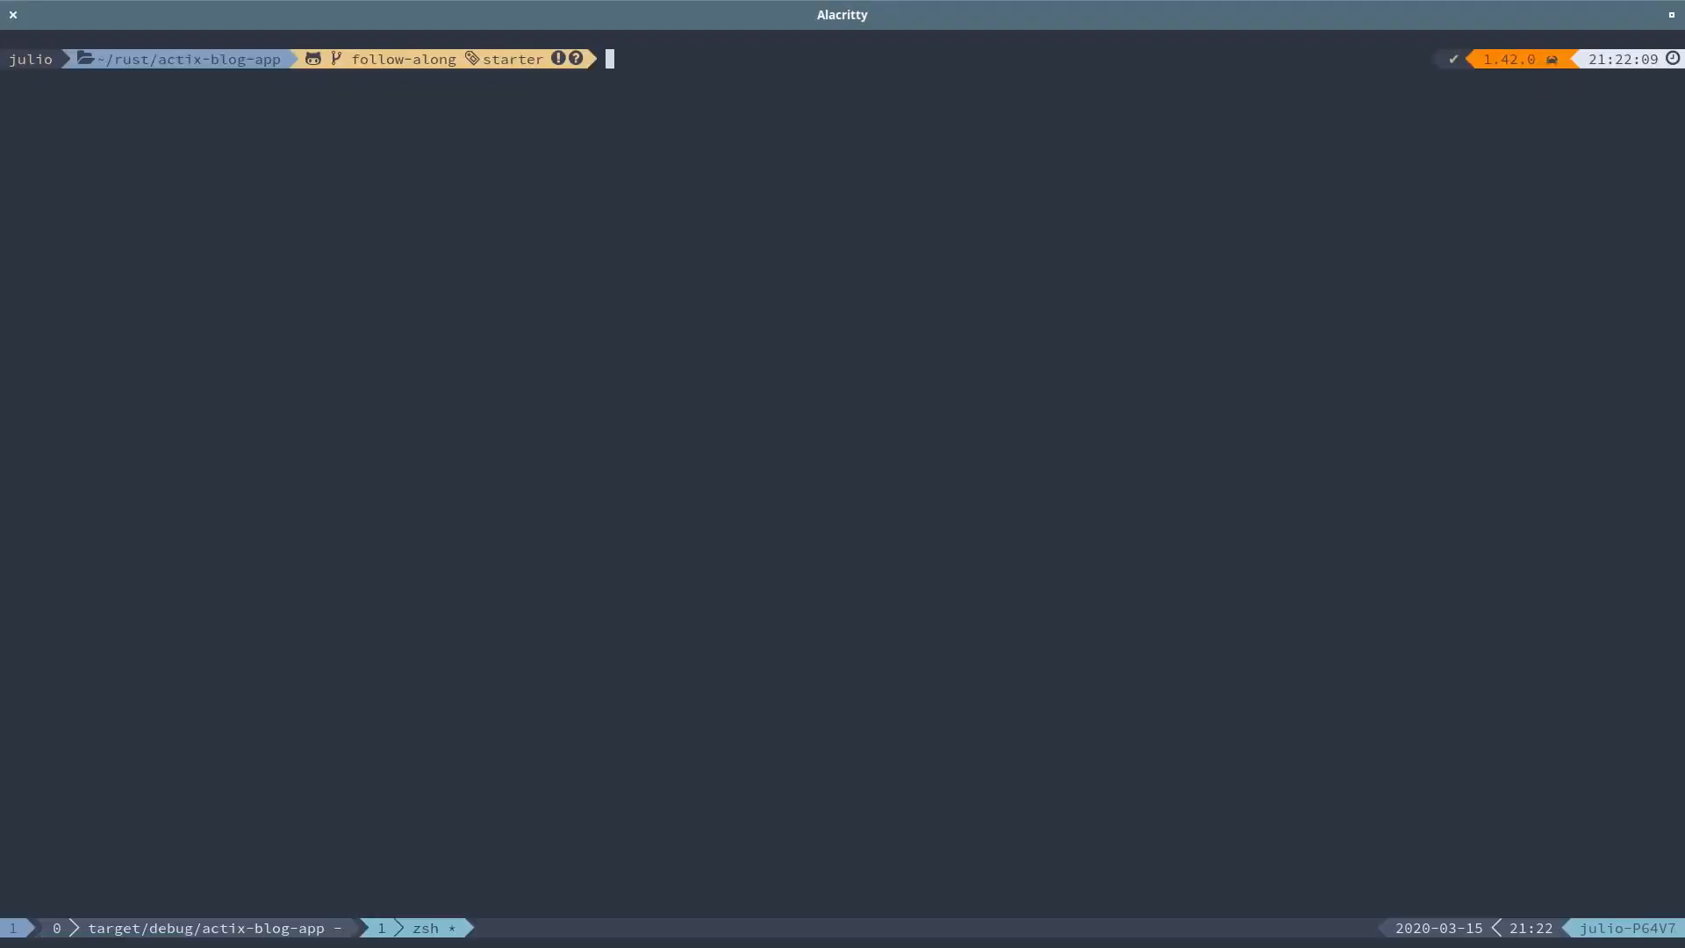
{"action": "type", "text": "psql -h 127.0.0.1 -p 5432 -U actix actix"}
{"action": "key", "text": "Return"}
{"action": "type", "text": "\\d"}
{"action": "key", "text": "Return"}
{"action": "type", "text": "insert into user"}
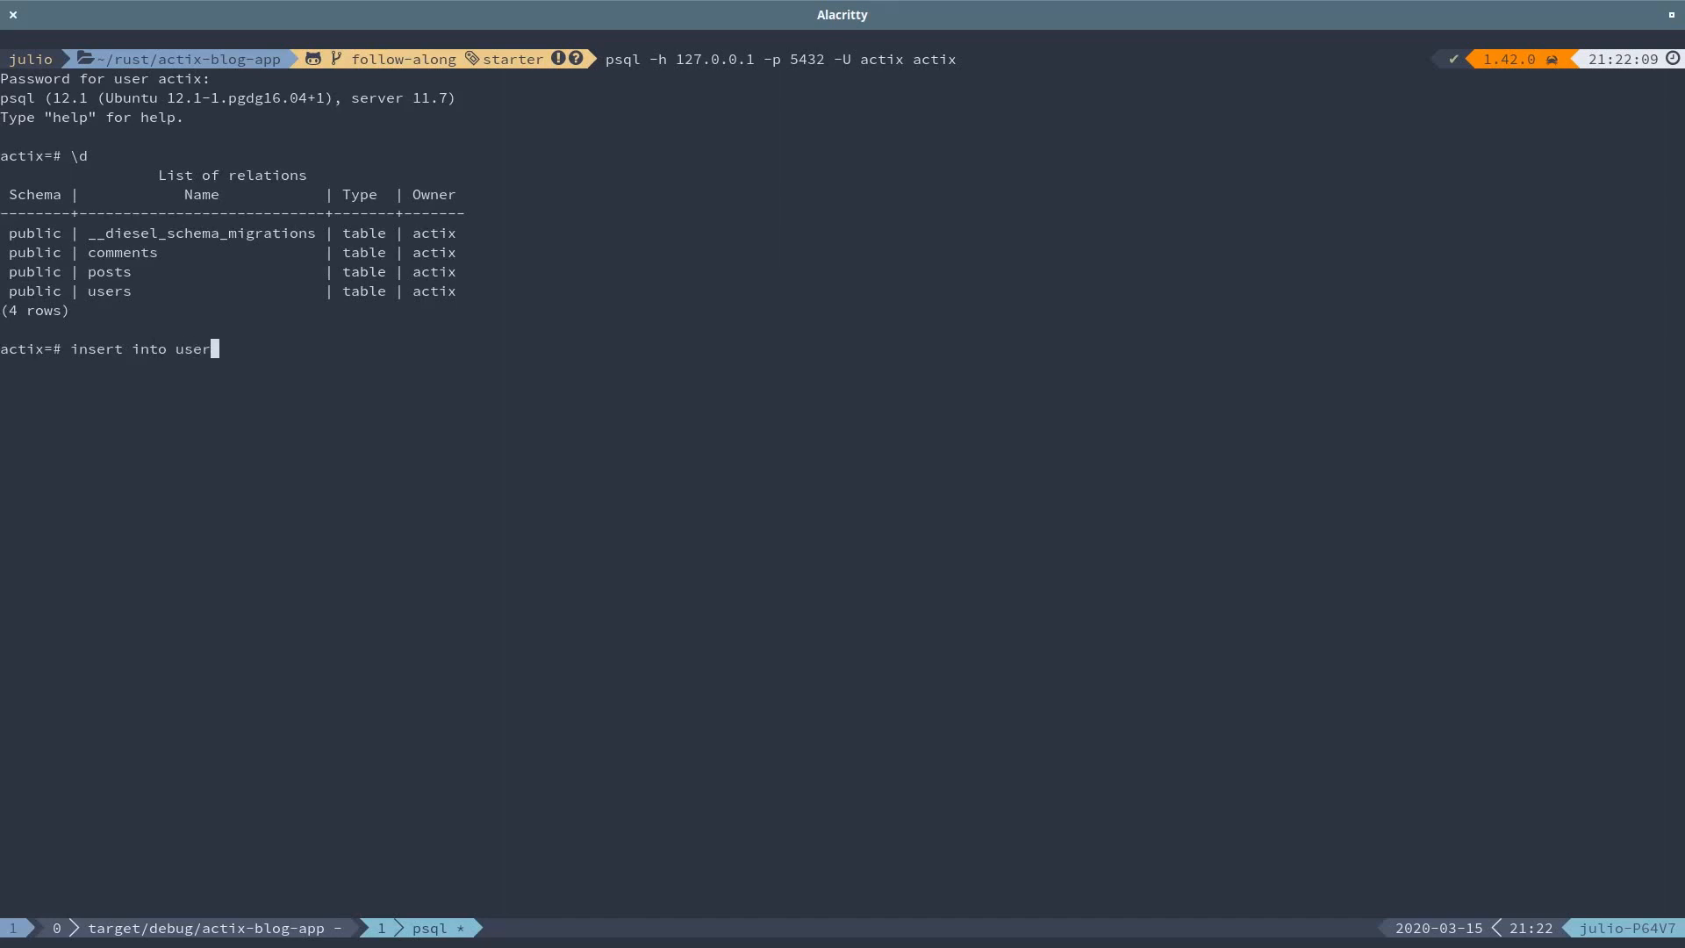
{"action": "type", "text": "s ()"}
{"action": "type", "text": "username, email"}
{"action": "type", "text": ", password) va"}
{"action": "type", "text": "lues ("}
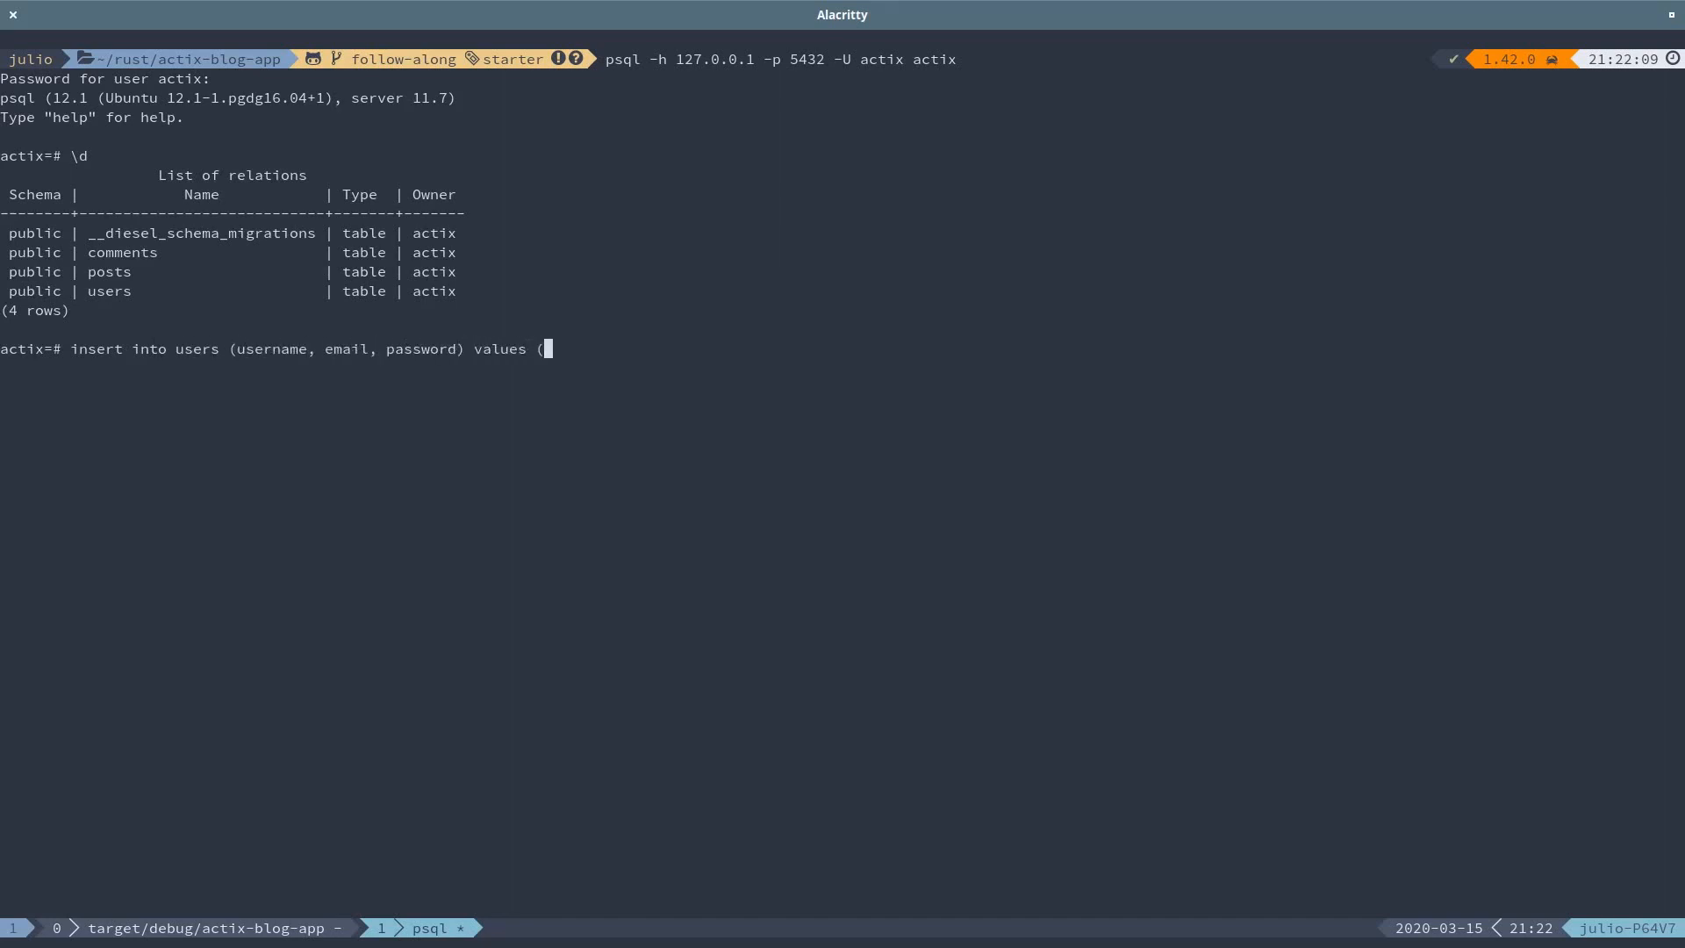
{"action": "type", "text": "'user1"}
{"action": "key", "text": "BackSpace"}
{"action": "type", "text": "user1"}
{"action": "type", "text": "@example.com', 'passwor"}
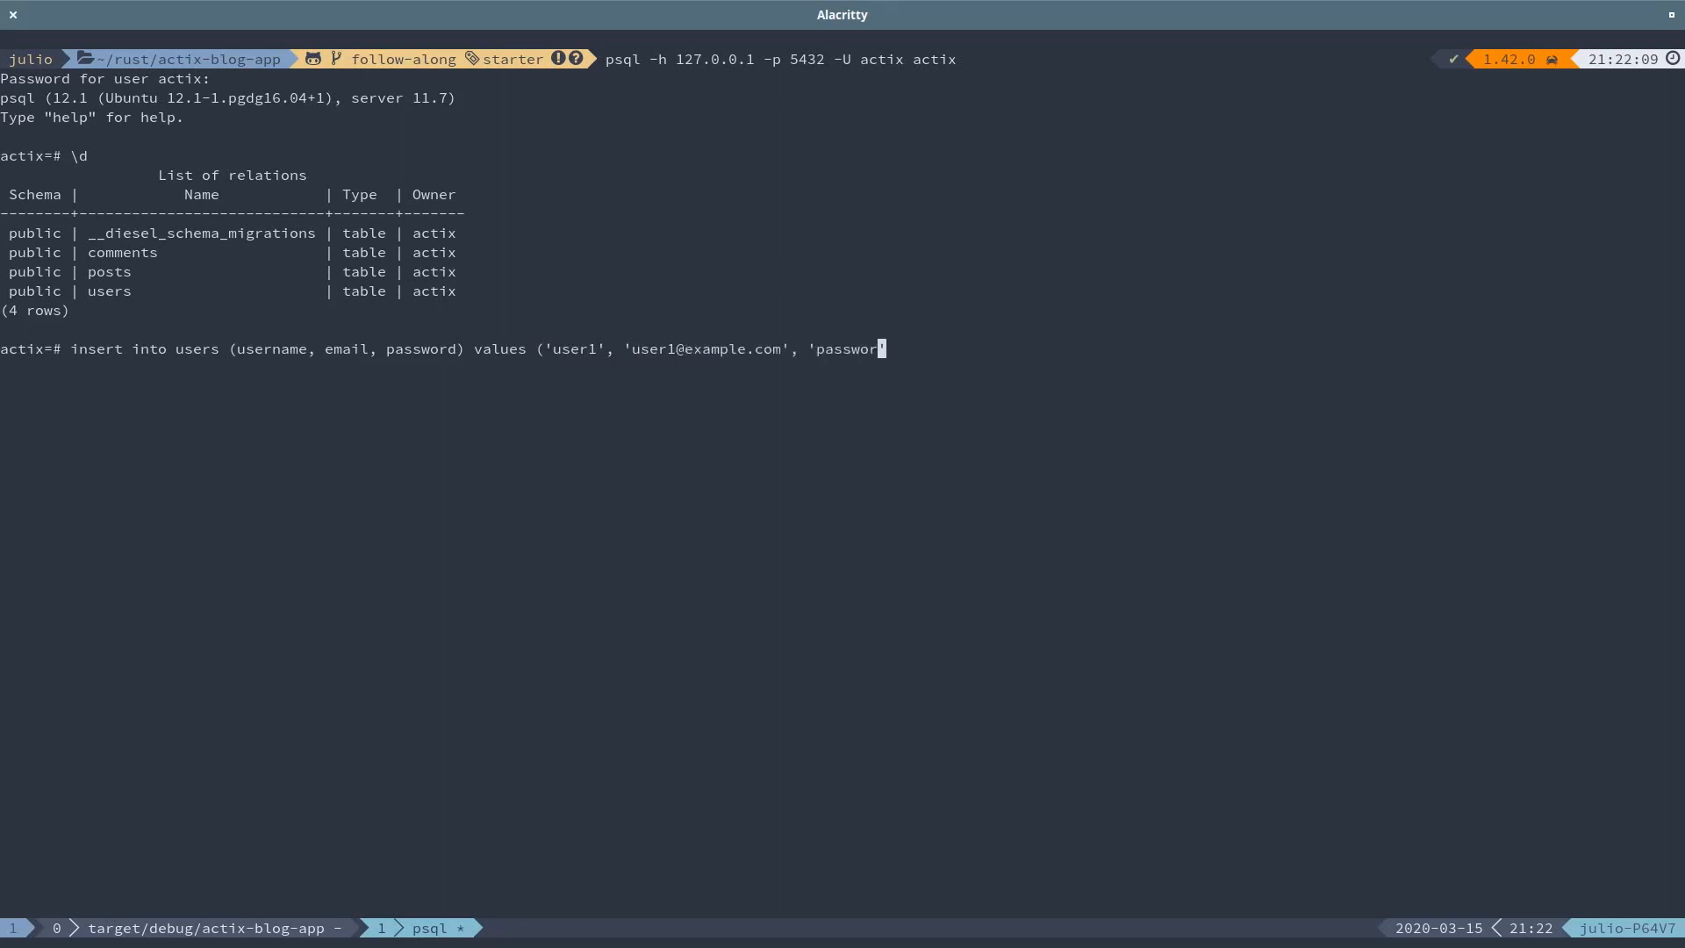
{"action": "type", "text": "d');"}
{"action": "key", "text": "Return"}
Rerun the users query, then add the username field and run it again.
{"action": "key", "text": "super+Tab"}
{"action": "left_click", "coordinate": [182, 94]}
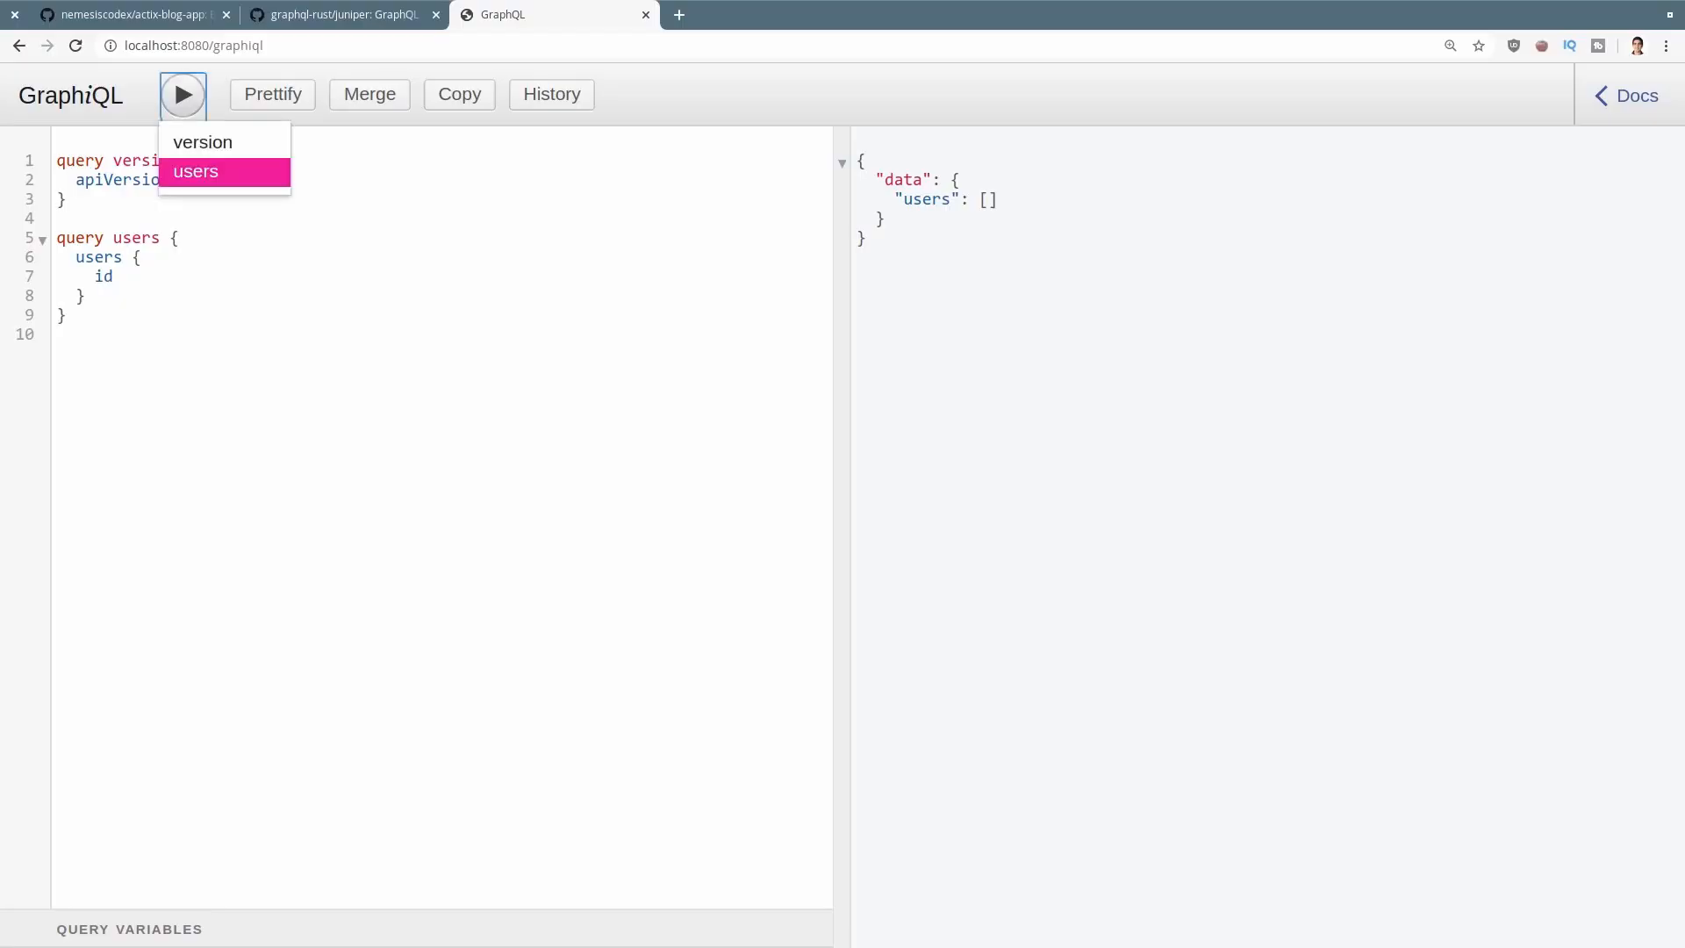
{"action": "left_click", "coordinate": [198, 171]}
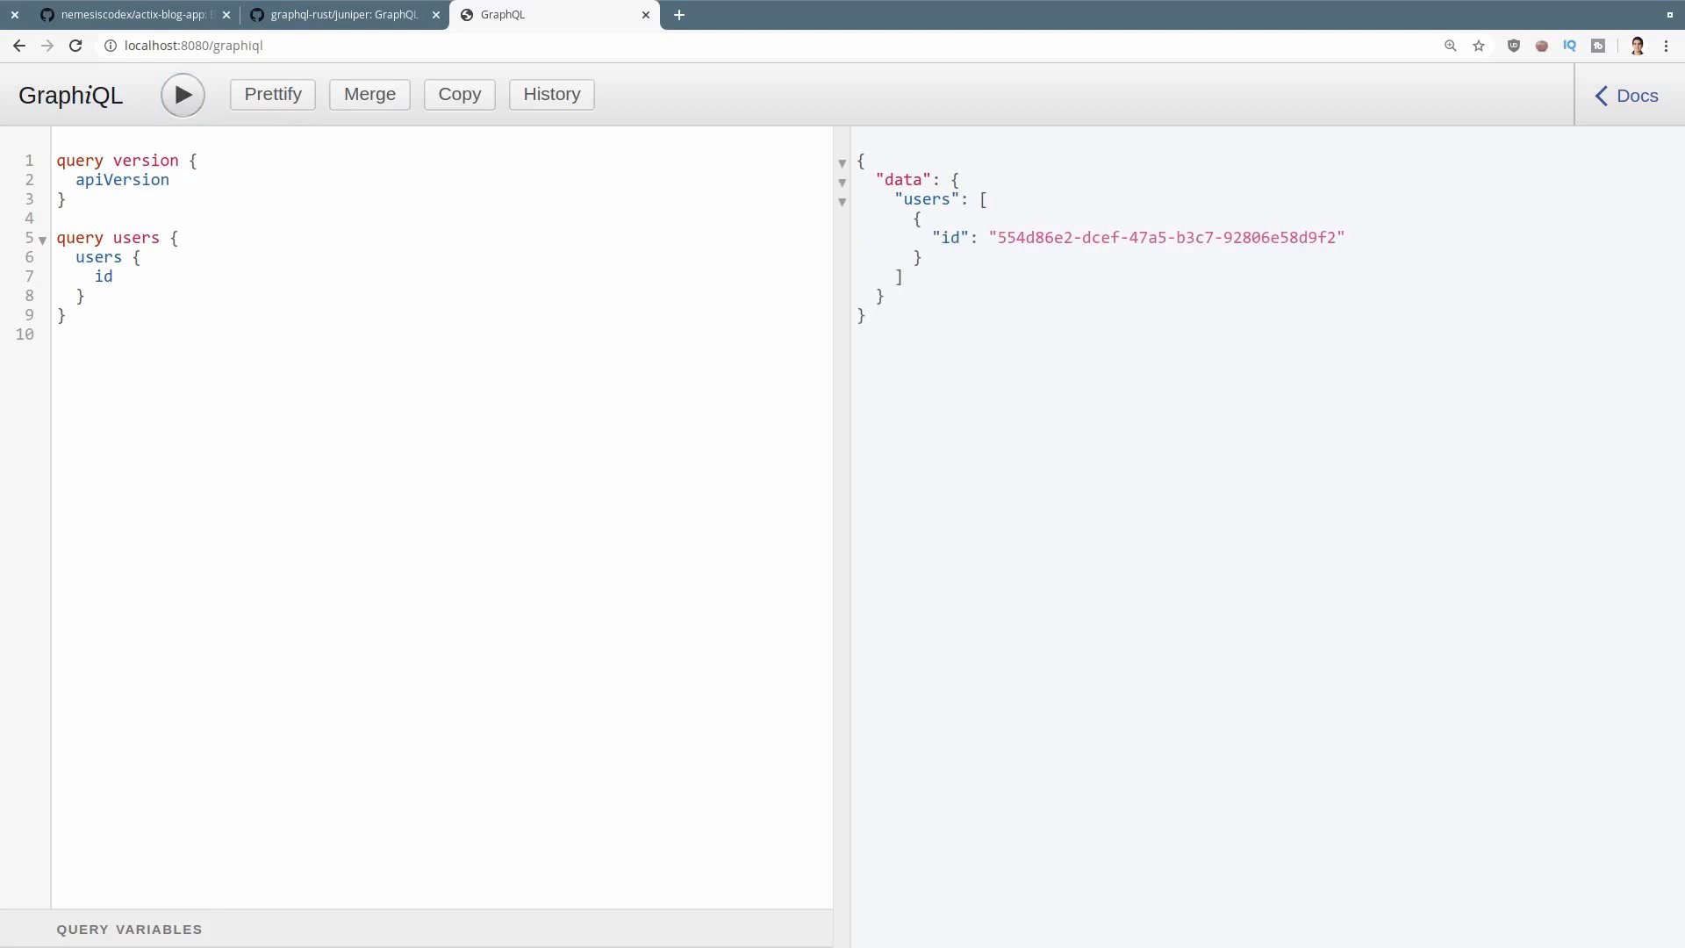
{"action": "key", "text": "Return"}
{"action": "type", "text": "u"}
{"action": "key", "text": "Return"}
{"action": "key", "text": "Return"}
{"action": "type", "text": "u"}
{"action": "key", "text": "Return"}
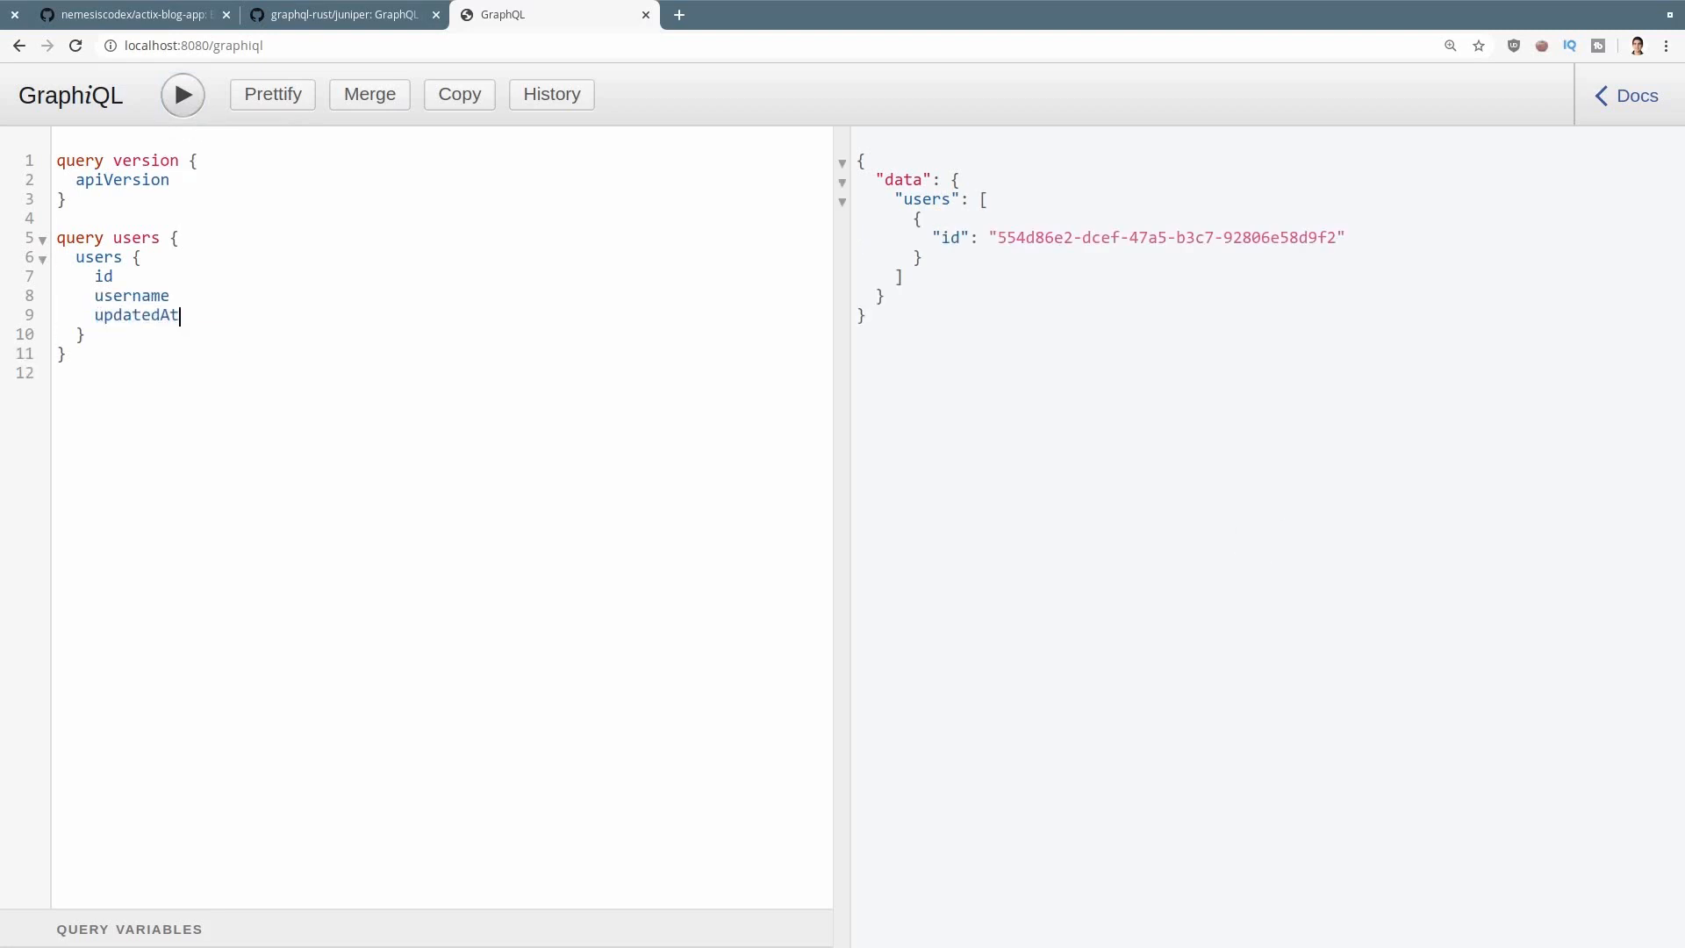
{"action": "left_click", "coordinate": [181, 94]}
{"action": "left_click", "coordinate": [198, 170]}
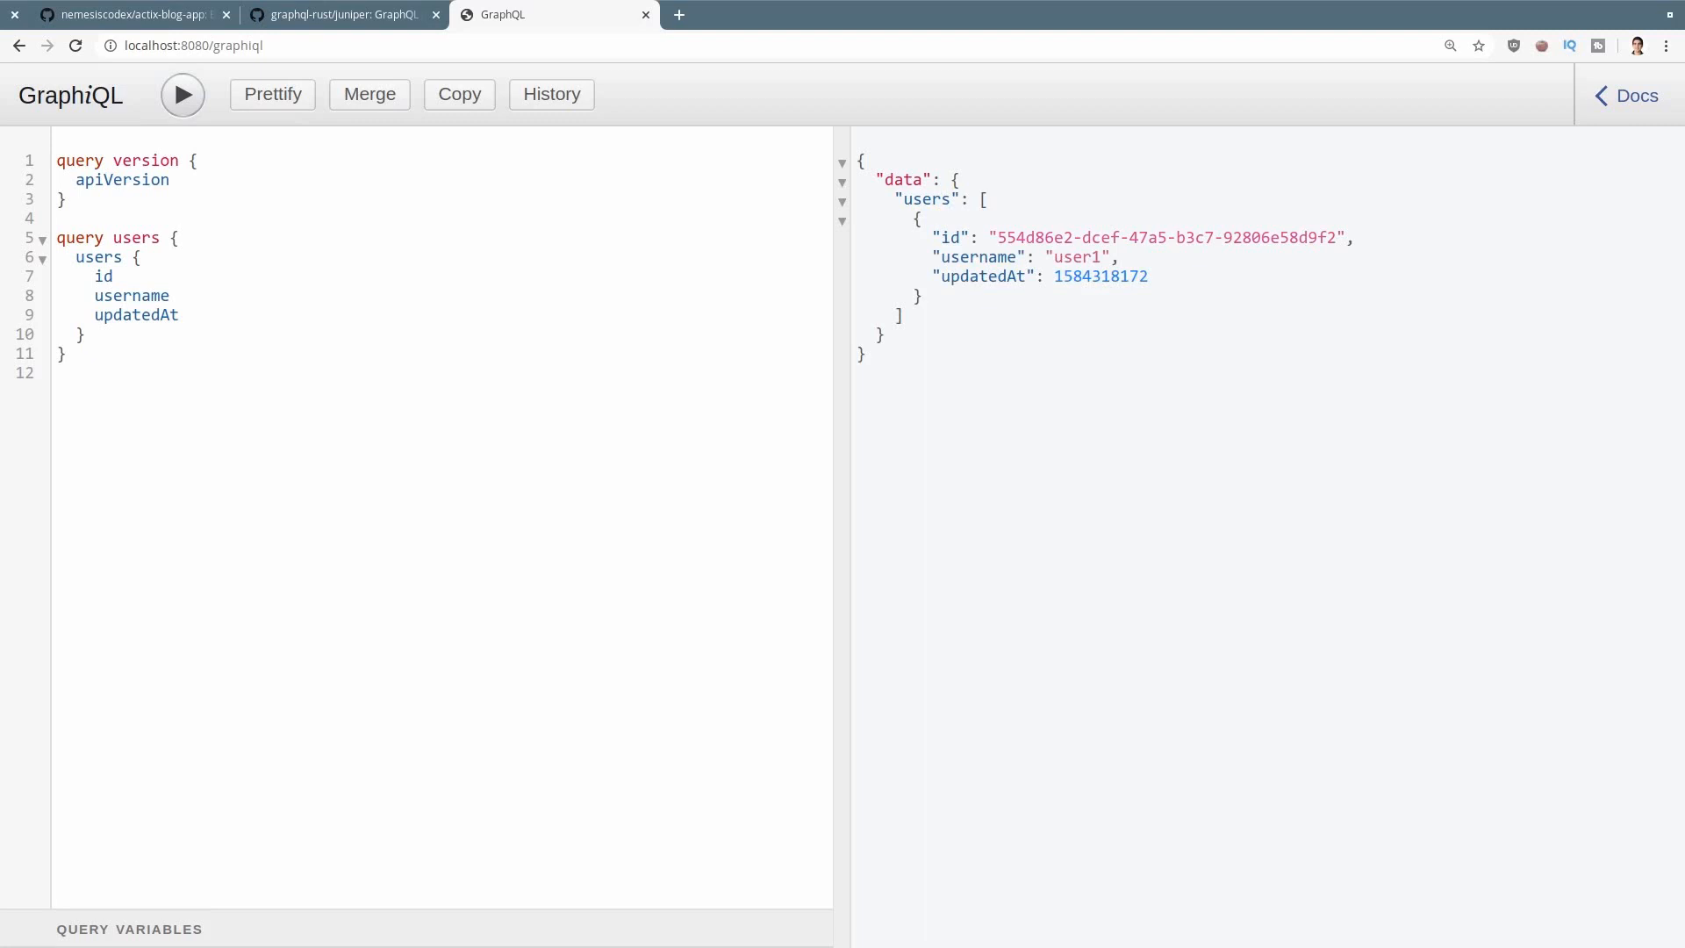
Add email, bio, image and updatedAt fields and run users, returning user1's full record.
{"action": "key", "text": "Return"}
{"action": "type", "text": "ema"}
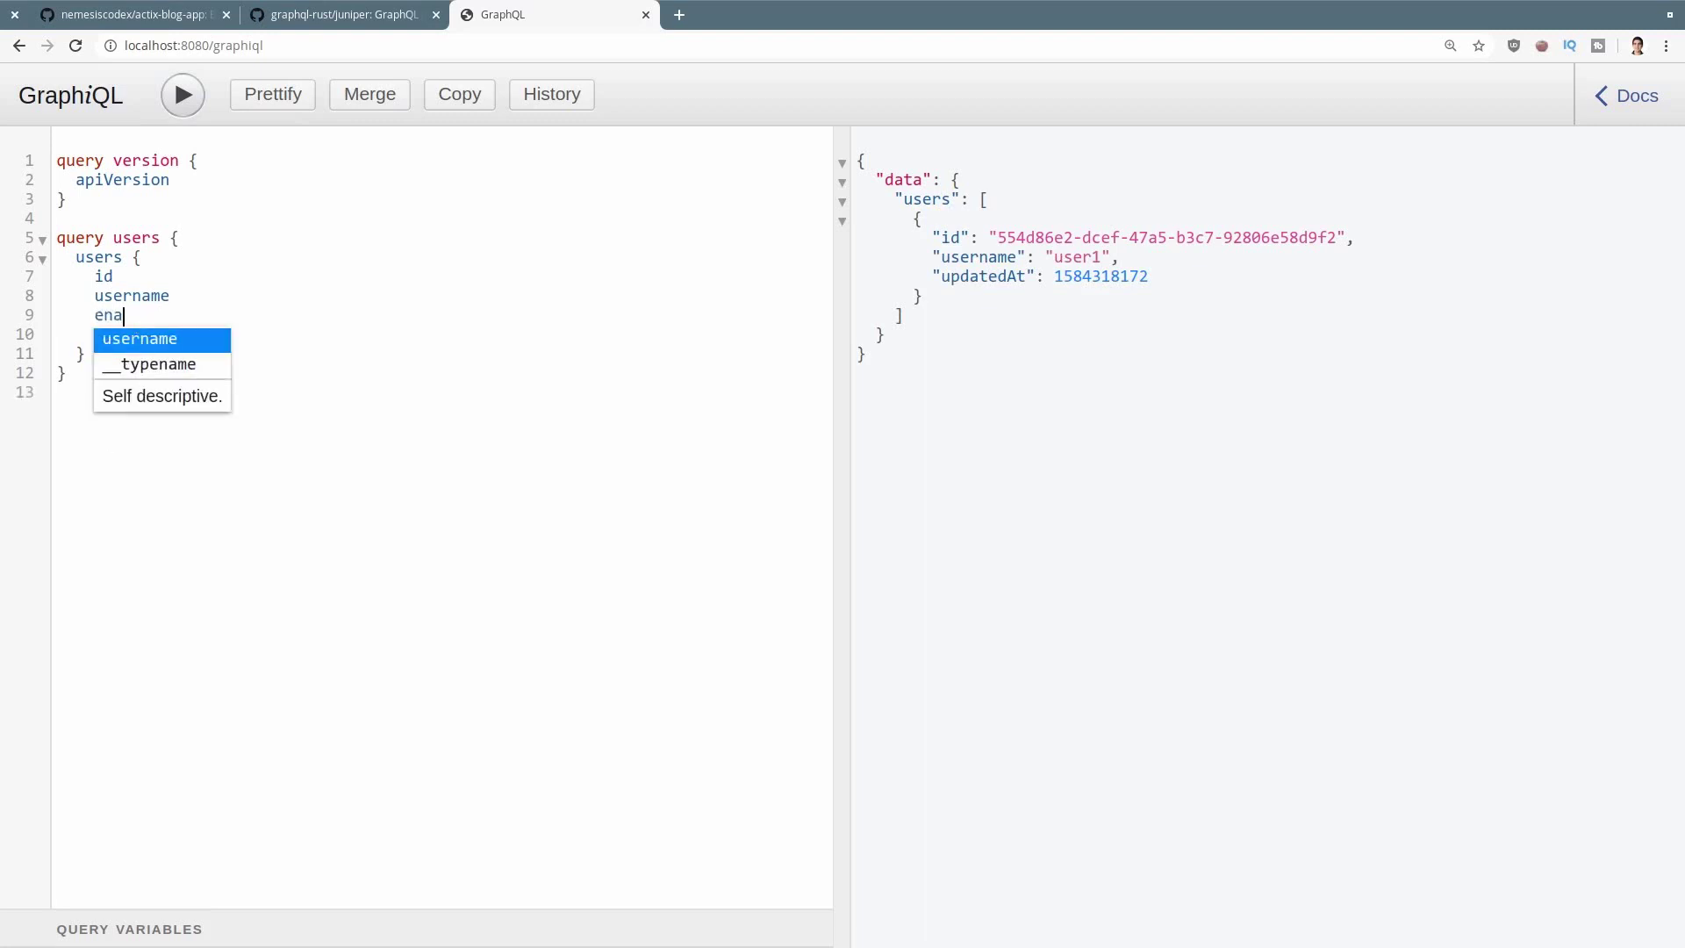
{"action": "key", "text": "BackSpace"}
{"action": "key", "text": "BackSpace"}
{"action": "type", "text": "ma"}
{"action": "key", "text": "Return"}
{"action": "key", "text": "Return"}
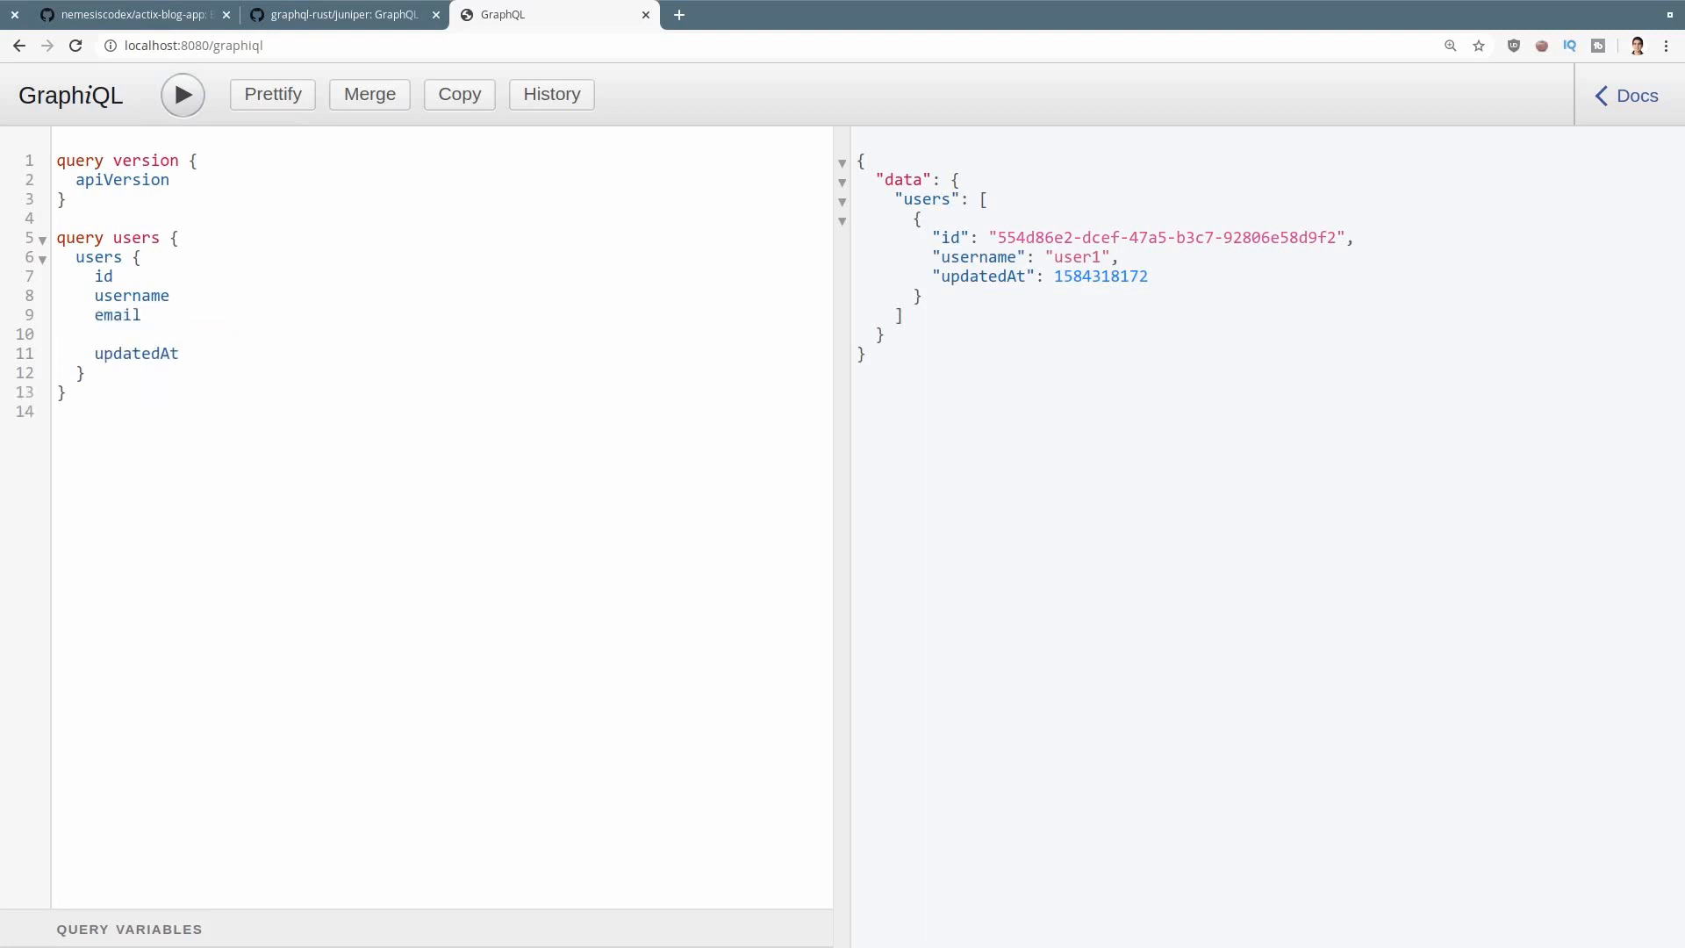
{"action": "type", "text": "bio"}
{"action": "key", "text": "Escape"}
{"action": "key", "text": "Return"}
{"action": "type", "text": "u"}
{"action": "key", "text": "Escape"}
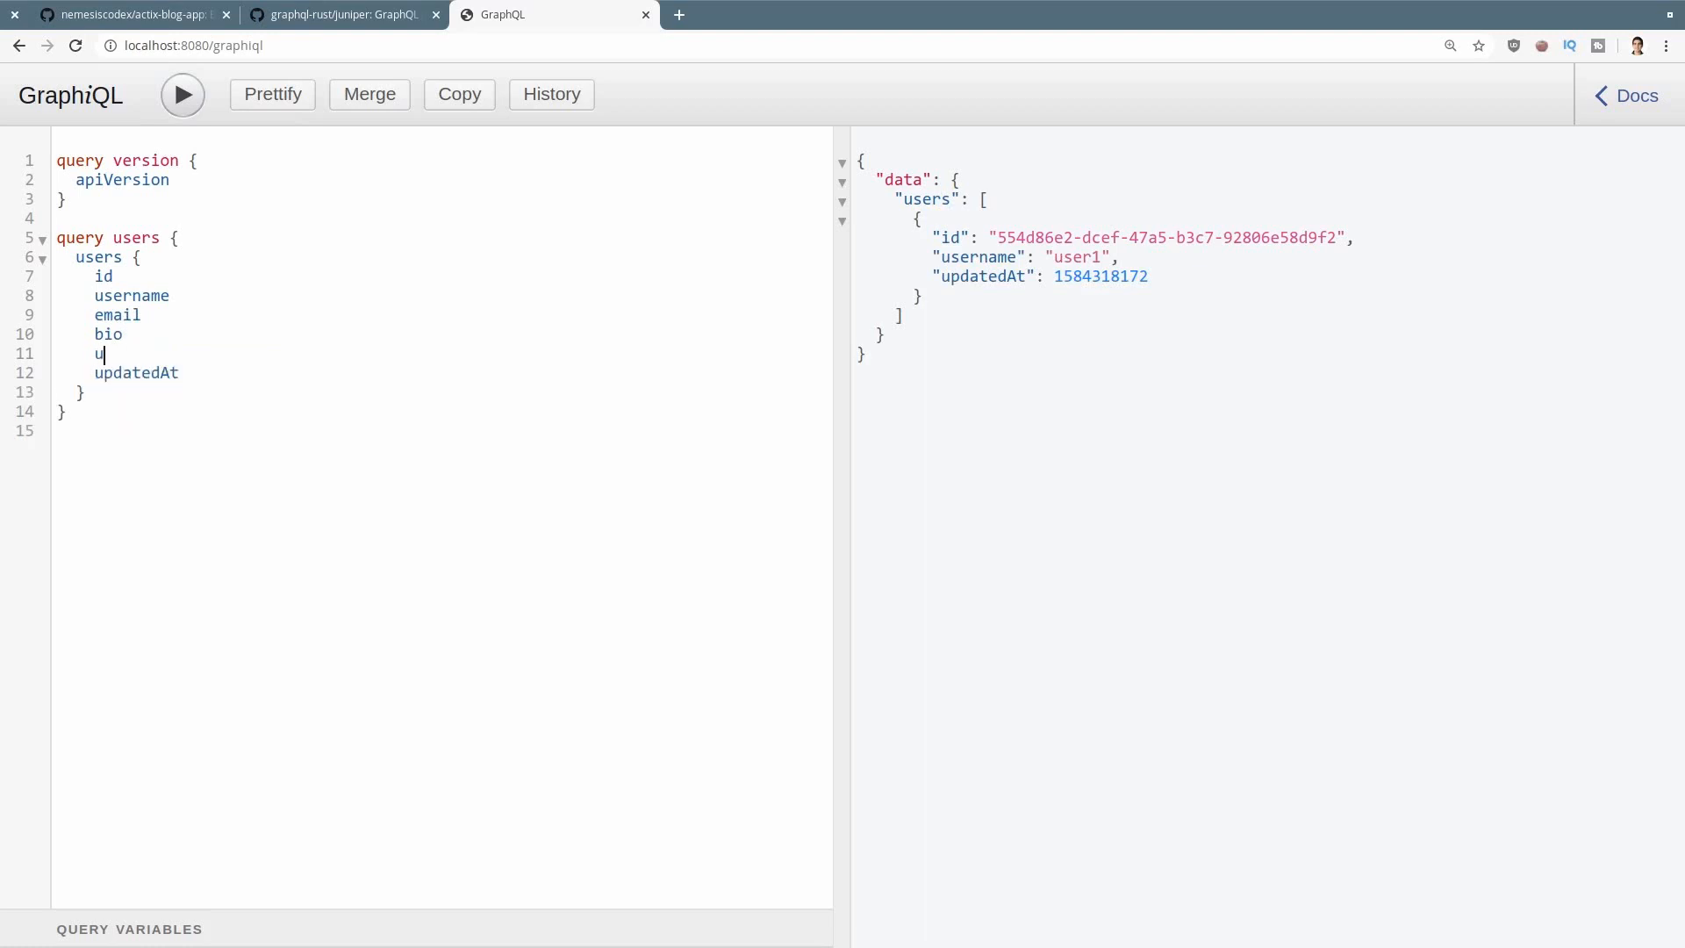
{"action": "key", "text": "BackSpace"}
{"action": "type", "text": "image"}
{"action": "key", "text": "ctrl+Return"}
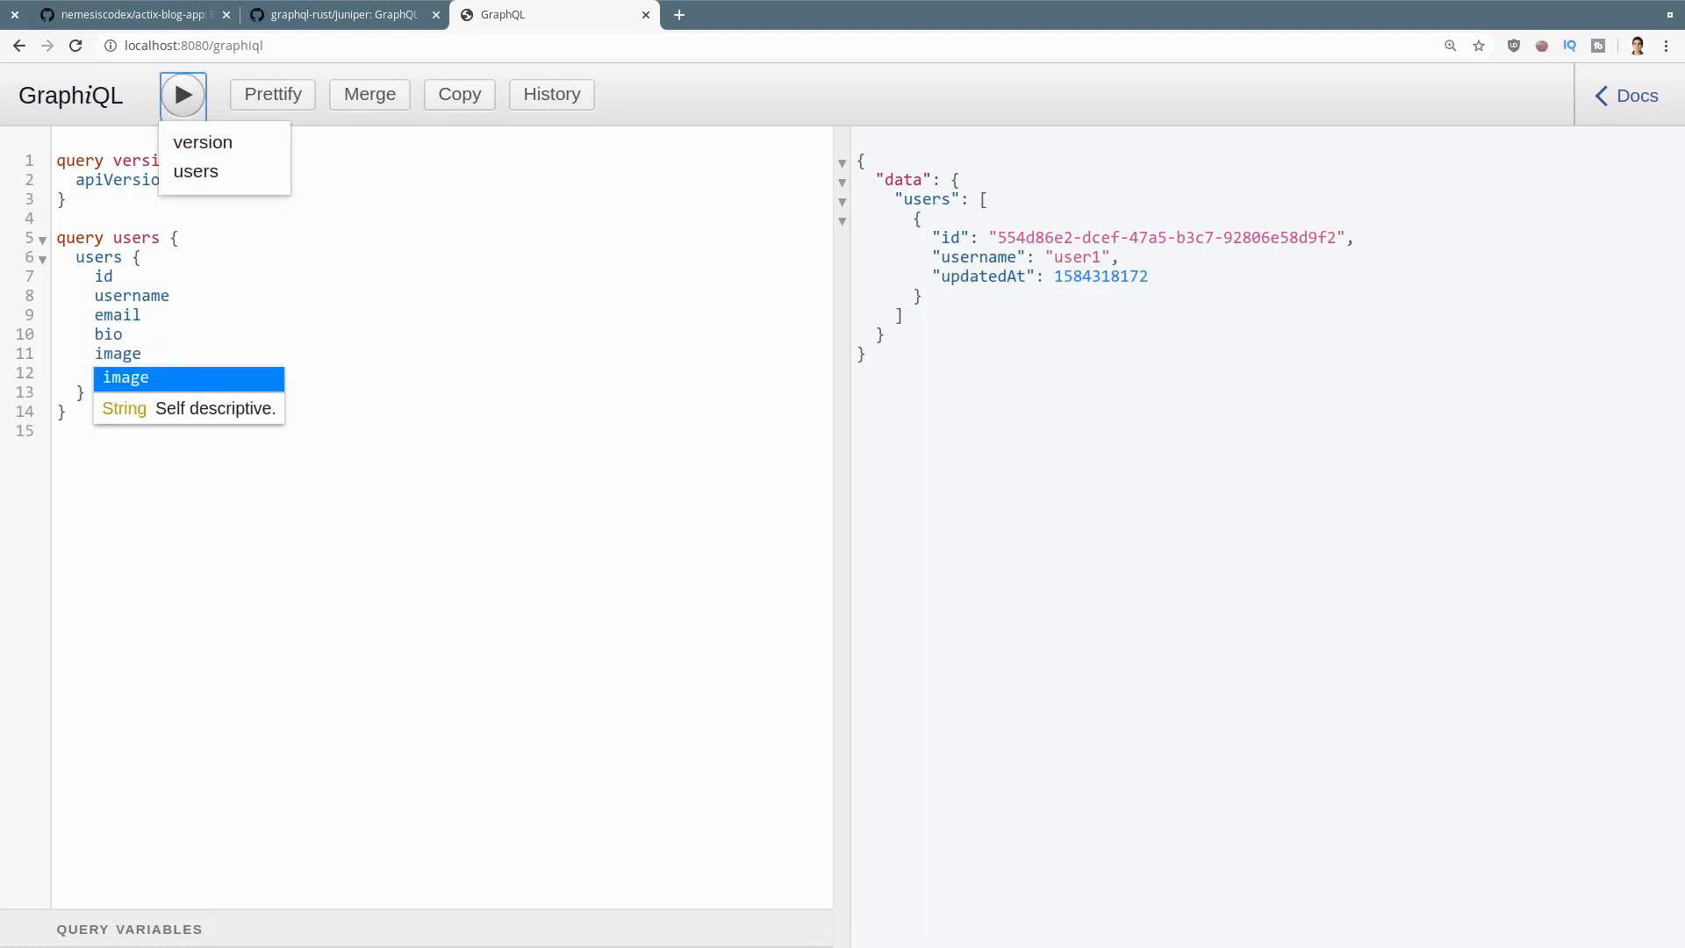
{"action": "key", "text": "Down"}
{"action": "key", "text": "Return"}
{"action": "key", "text": "Escape"}
{"action": "key", "text": "Up"}
{"action": "key", "text": "Up"}
{"action": "key", "text": "Up"}
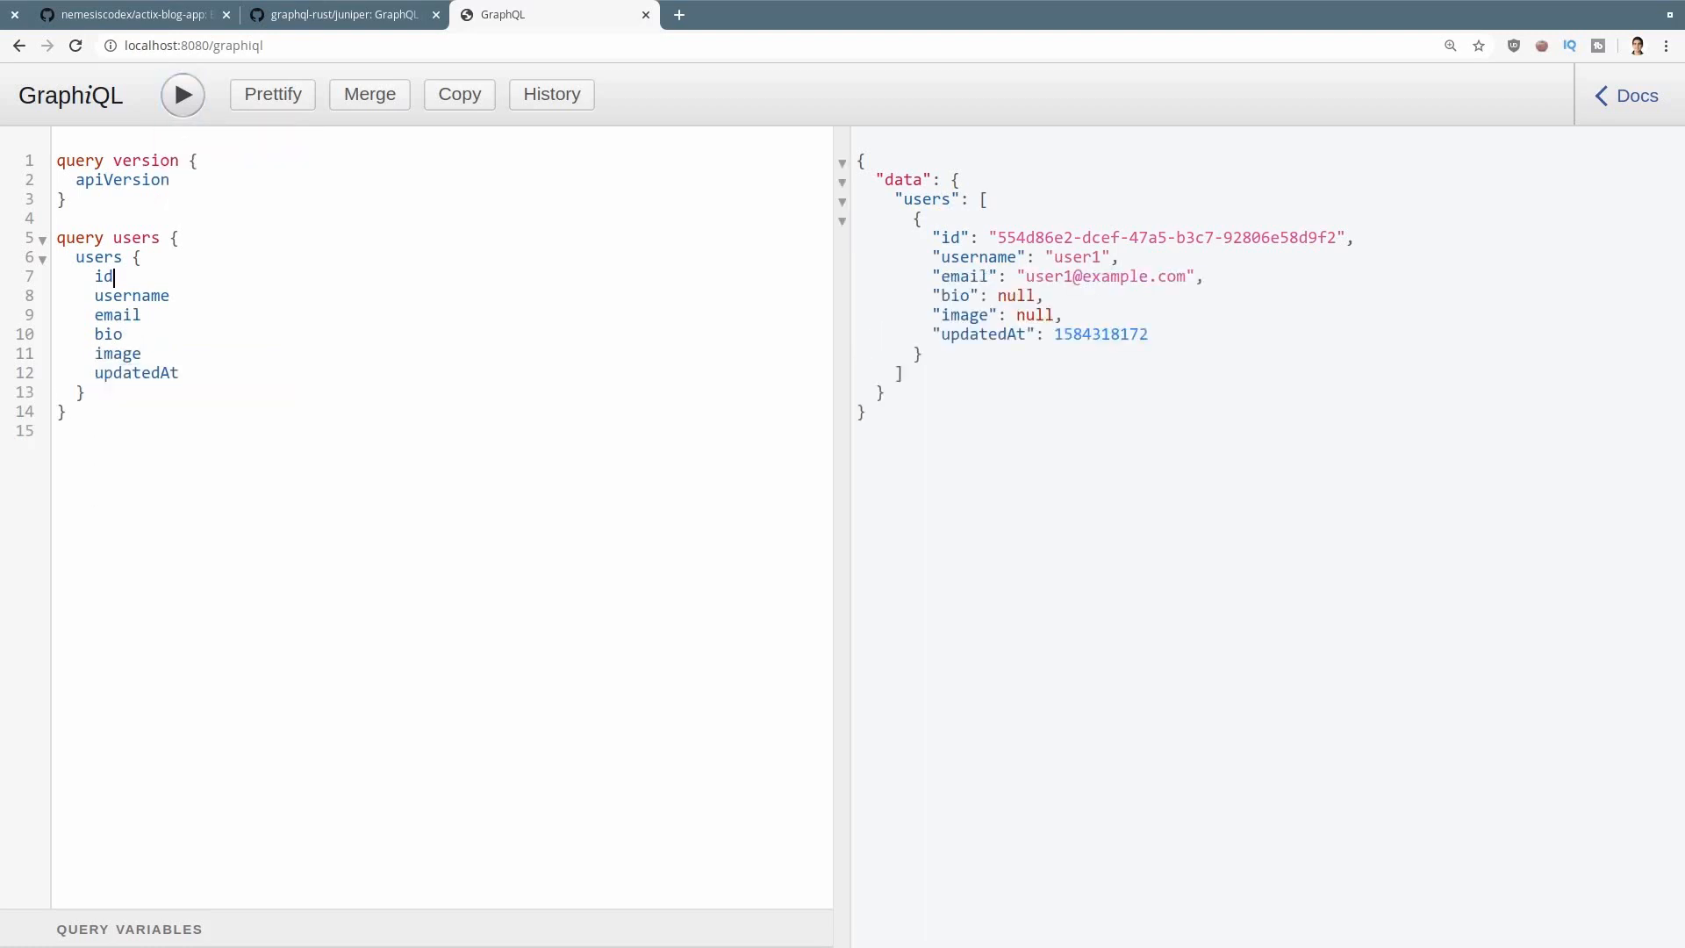